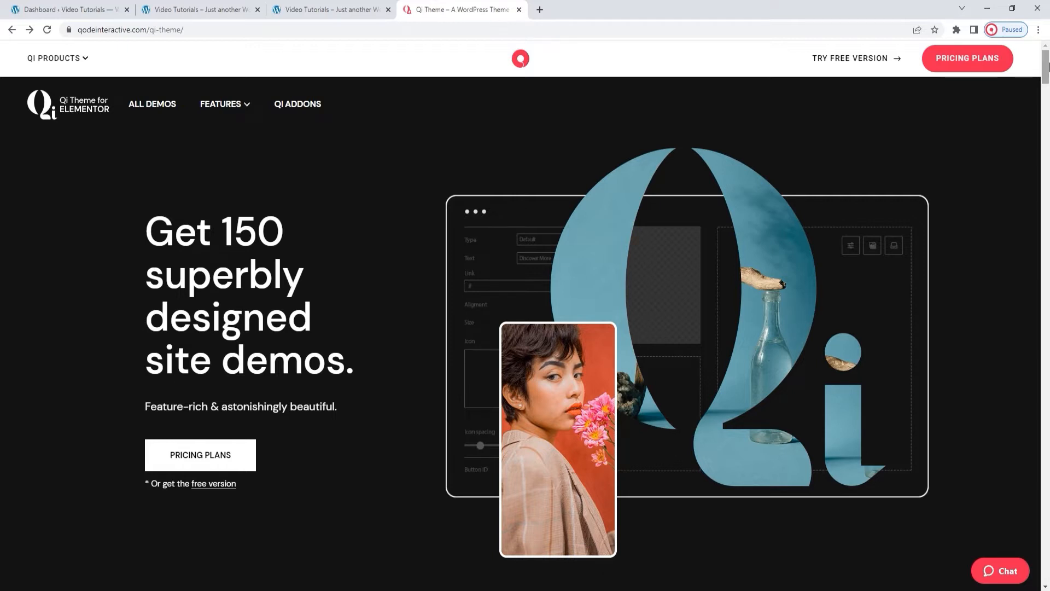
- Browse the premium demos in the full Qi Theme demo list and look through the Bookstore demo's home page
mouse_move(1048, 65)
mouse_down()
mouse_move(1048, 147)
mouse_move(1049, 61)
mouse_up()
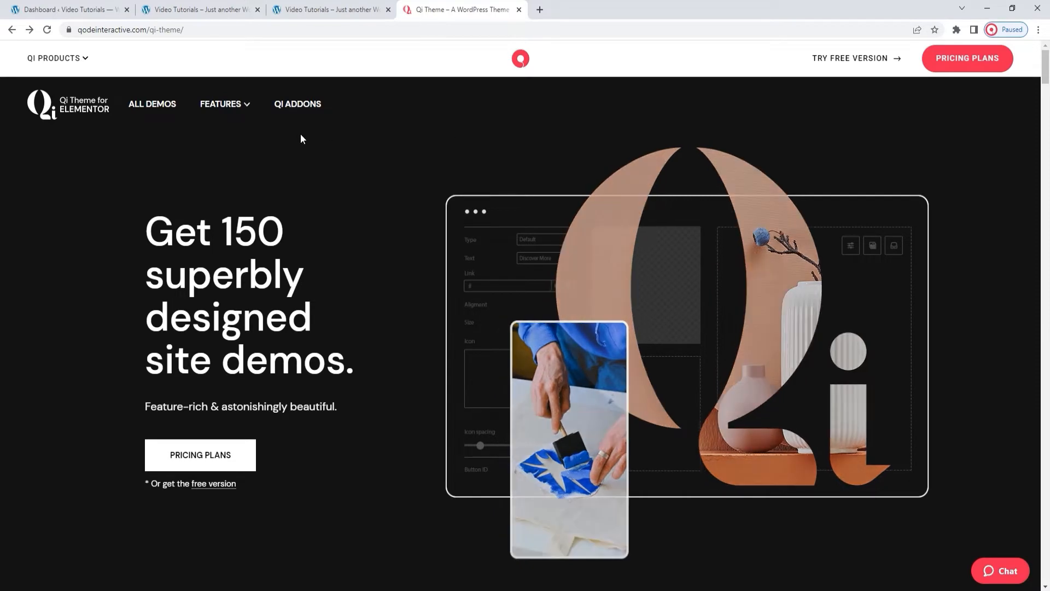
click(159, 109)
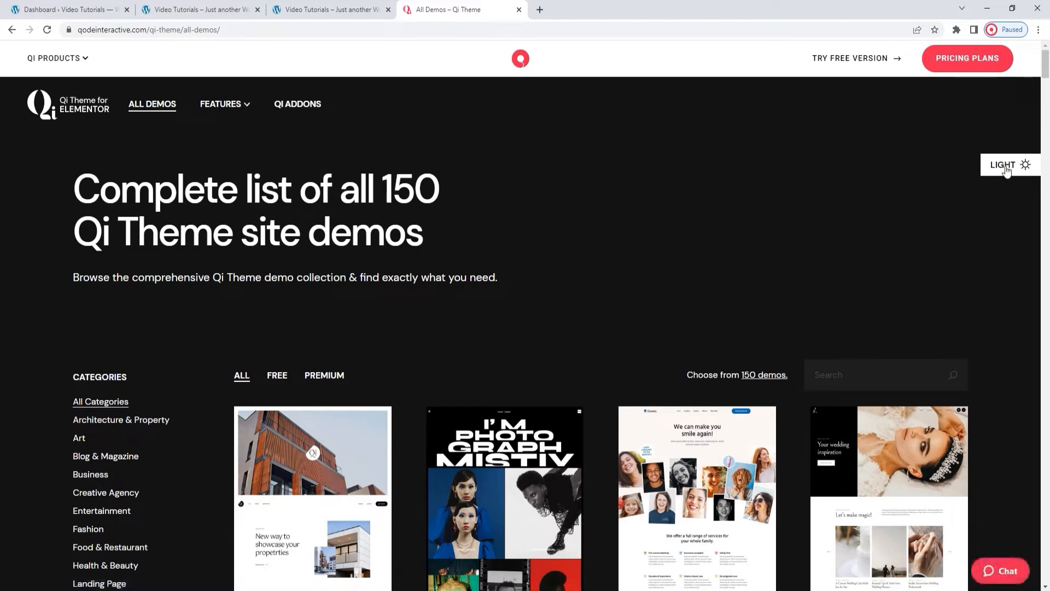
mouse_move(1047, 71)
mouse_down()
mouse_move(1049, 106)
mouse_move(1047, 86)
mouse_up()
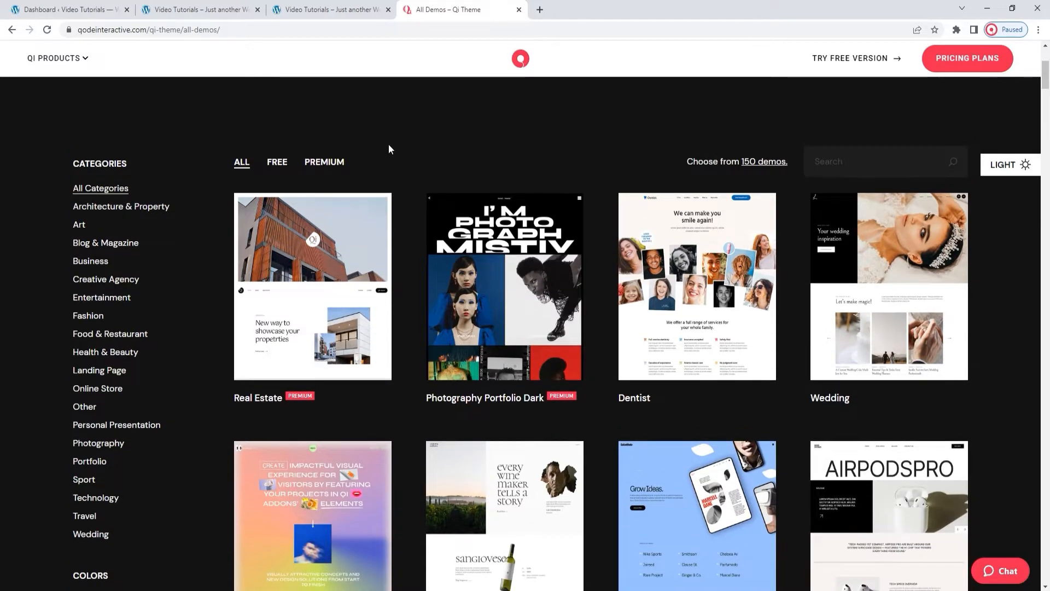
click(333, 162)
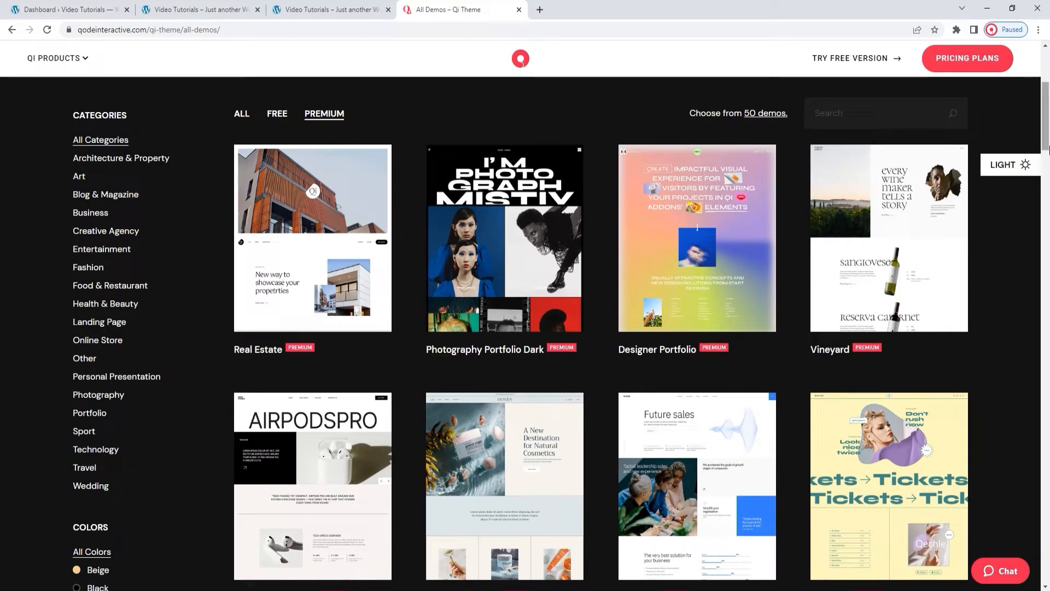
drag(1048, 145, 1046, 245)
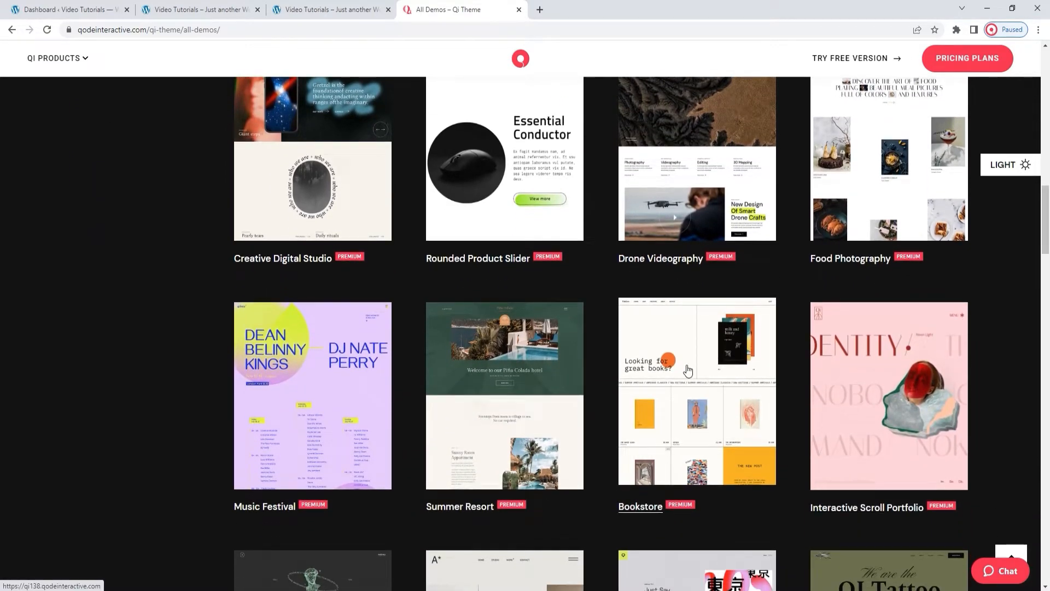
click(688, 370)
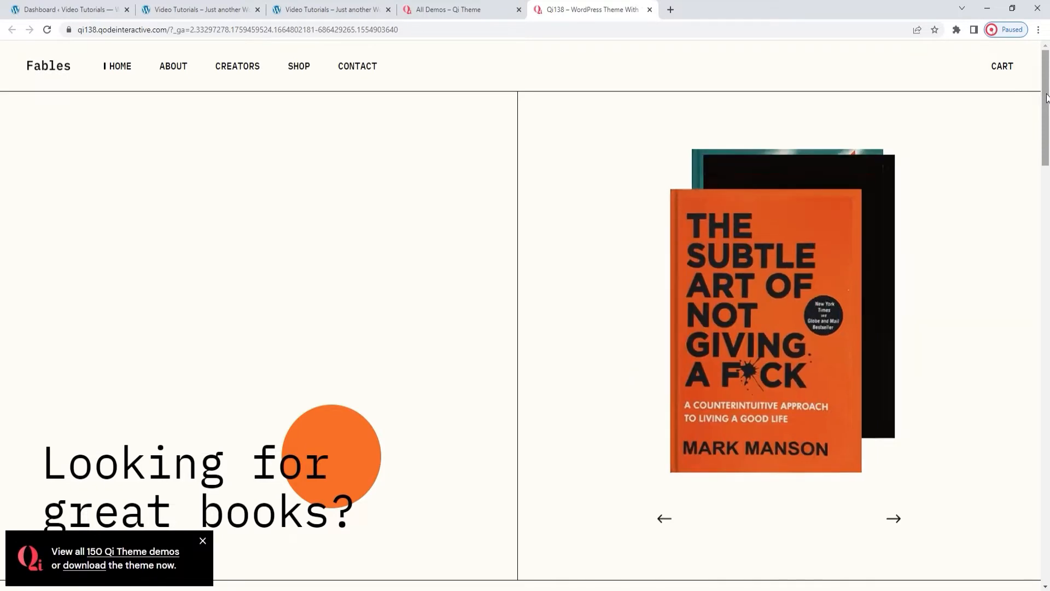
drag(1046, 91, 1049, 517)
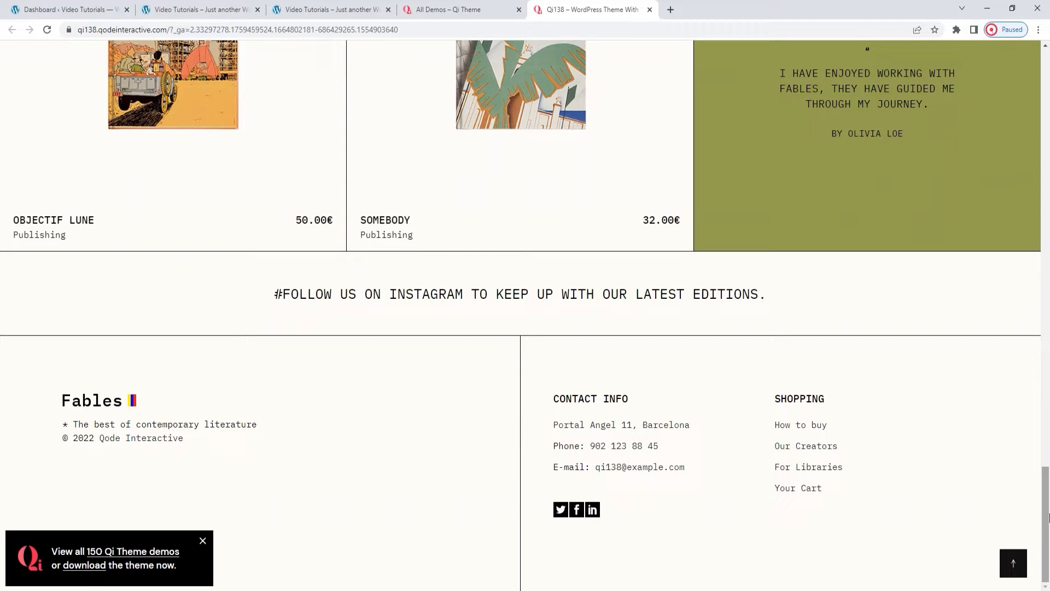
- Switch to the WordPress dashboard and search the themes available for installation for "qi theme"
click(77, 7)
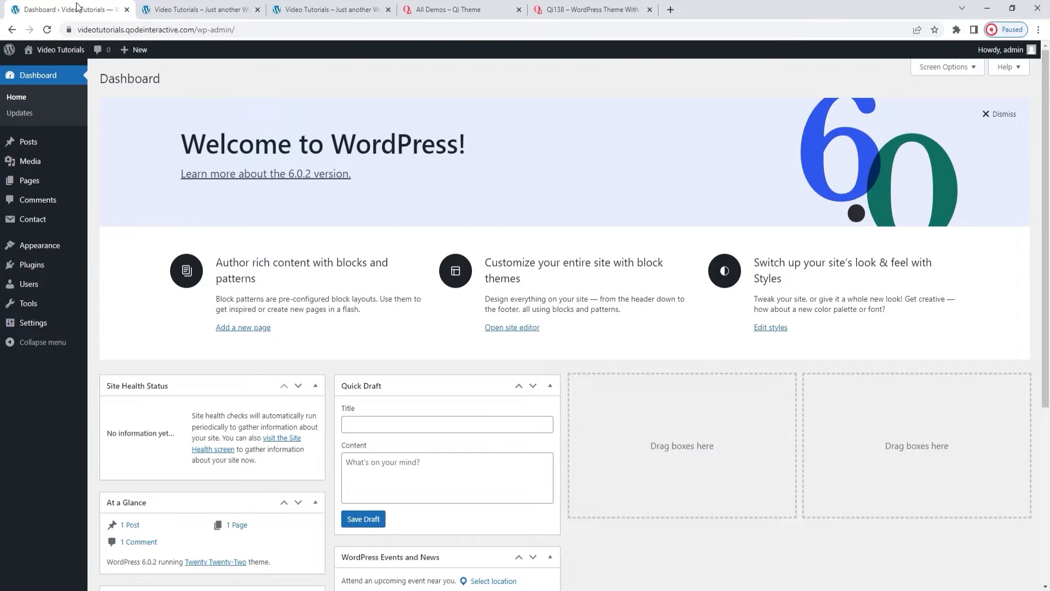
mouse_move(58, 249)
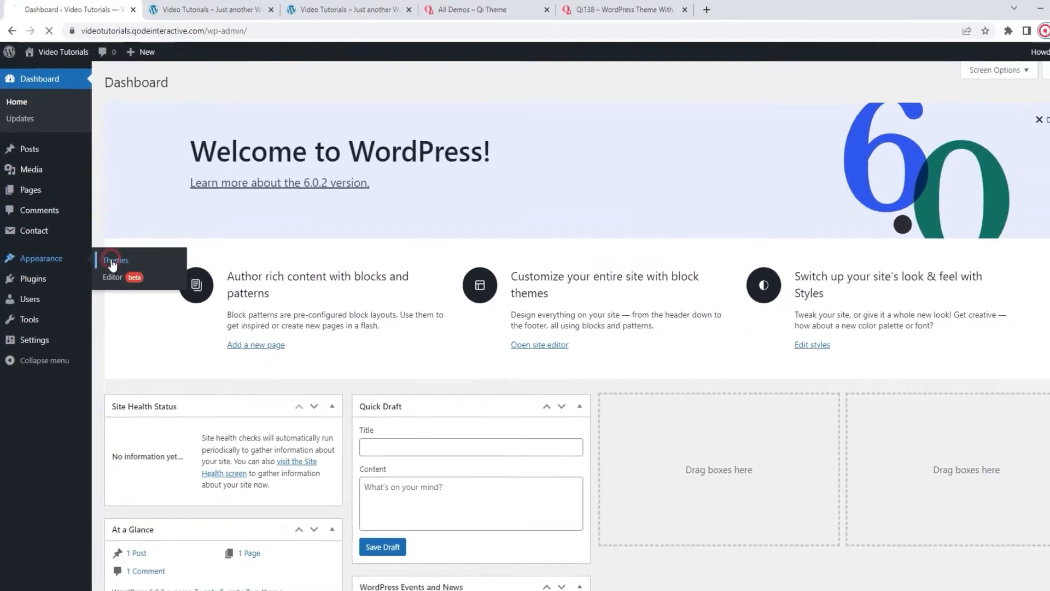
click(126, 295)
click(107, 251)
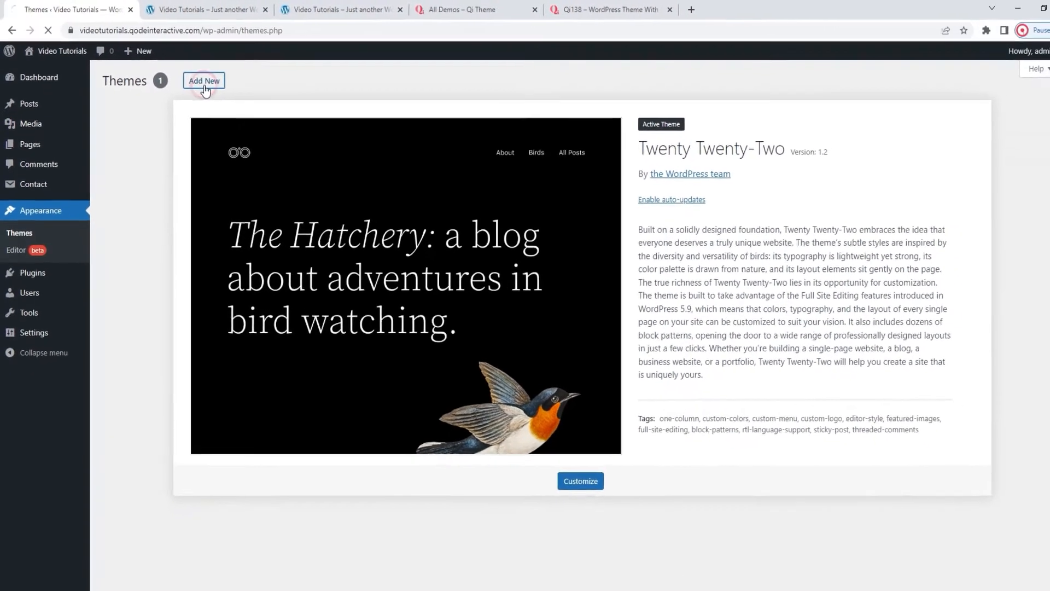
click(235, 94)
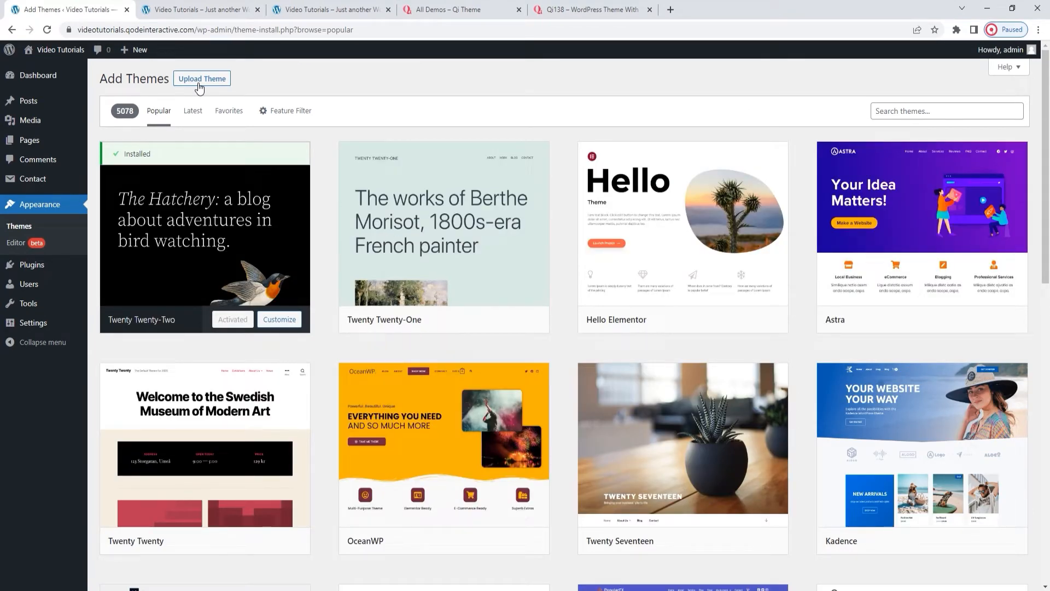
click(903, 111)
text(qi theme)
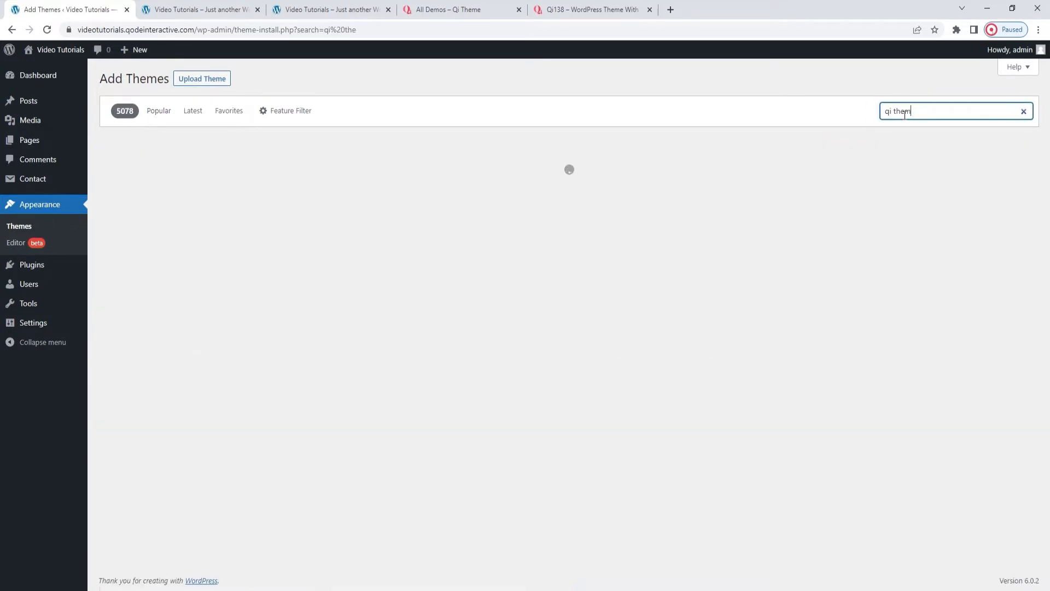
- Install and activate the Qi theme
mouse_move(263, 222)
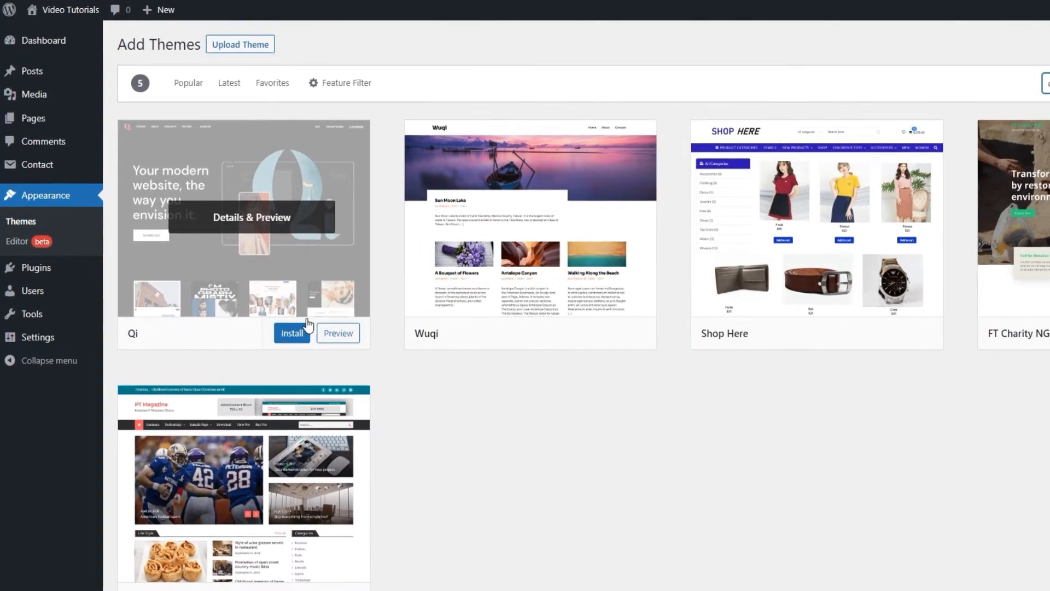
click(265, 327)
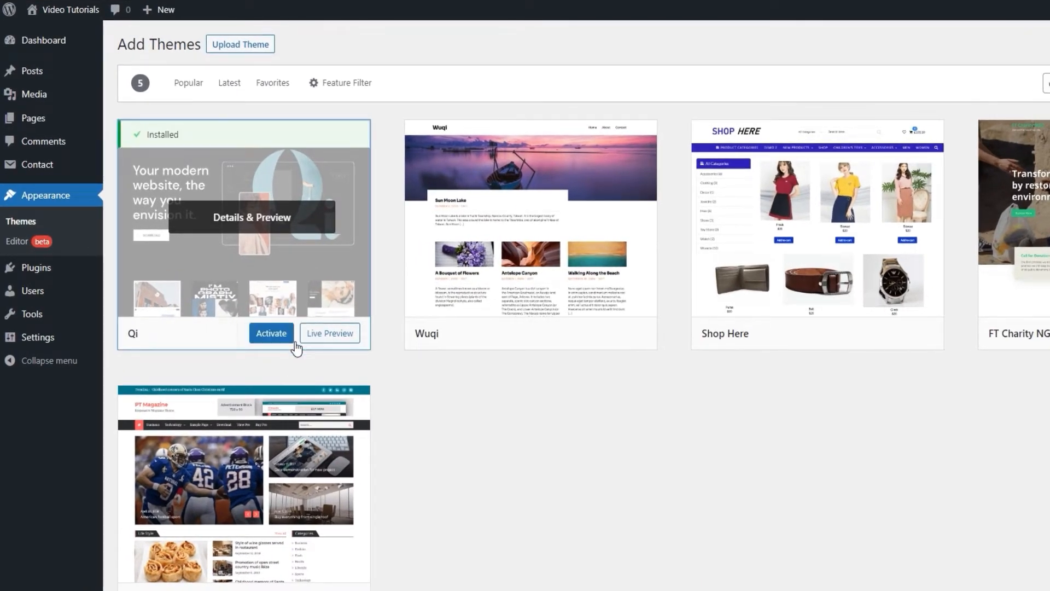
click(275, 335)
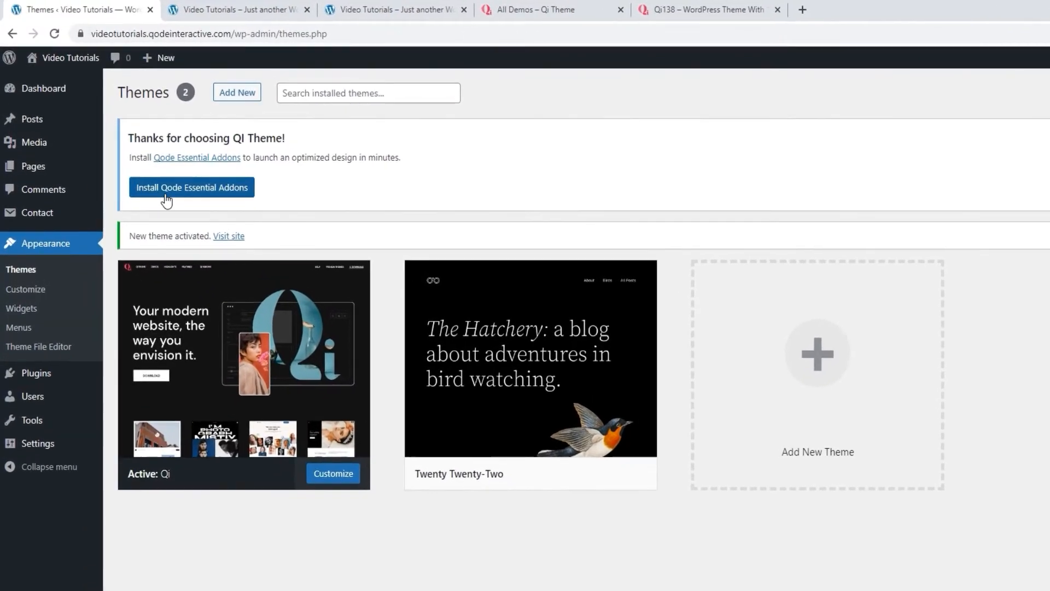
- Install the Qode Essential Addons plugin suggested by the theme and look through its welcome page
click(138, 162)
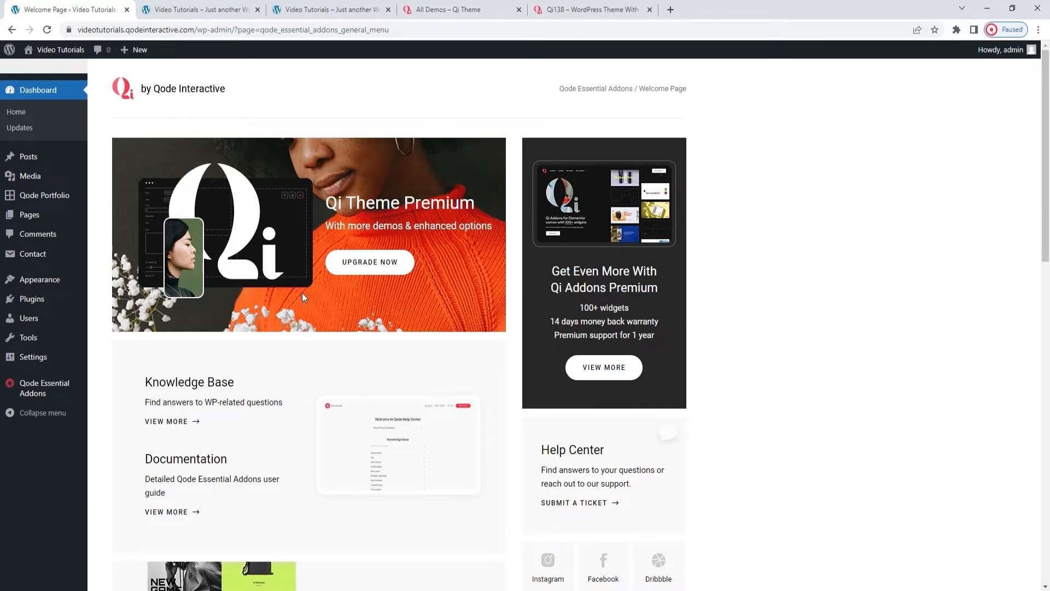
scroll(302, 294, down, 2)
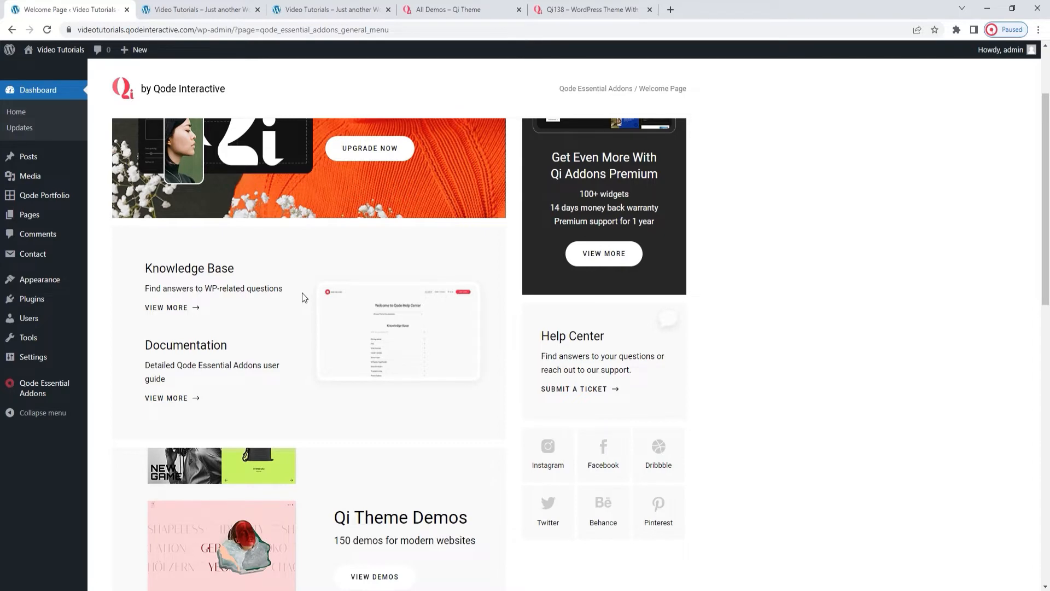
scroll(303, 294, down, 7)
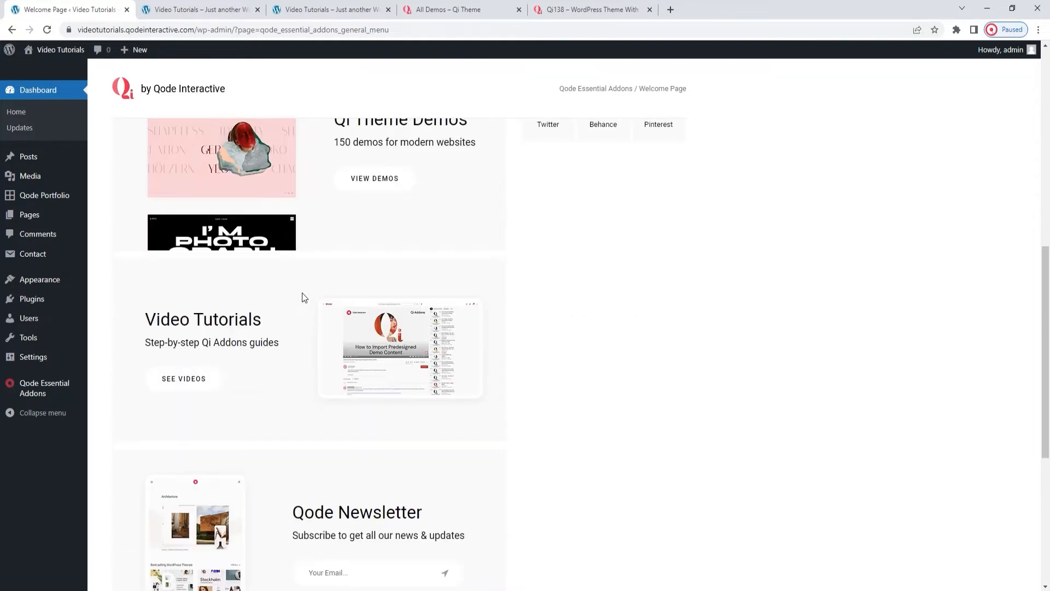
scroll(302, 293, down, 4)
scroll(302, 293, up, 14)
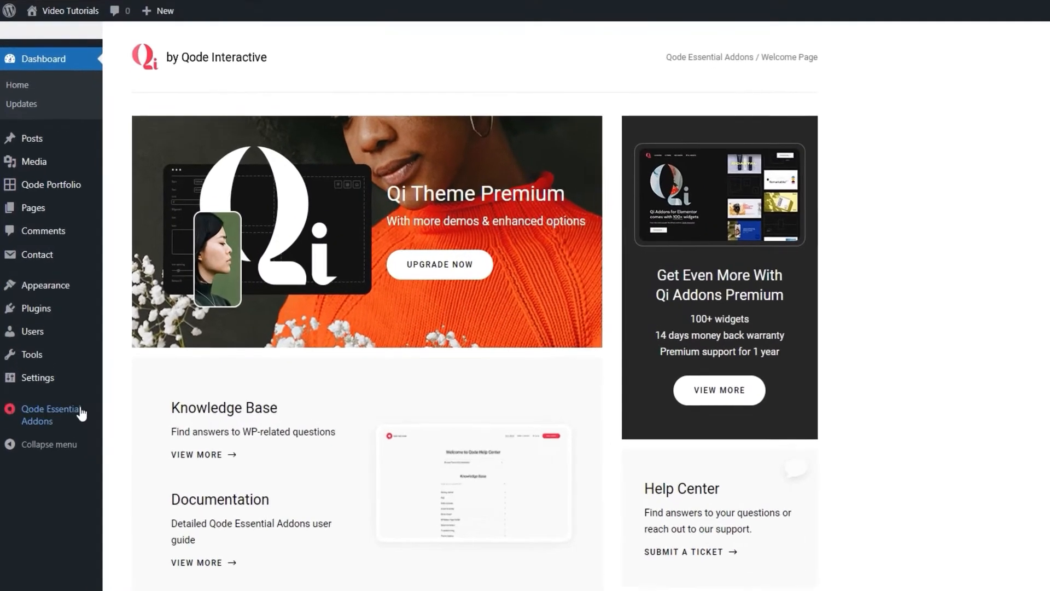
mouse_move(47, 390)
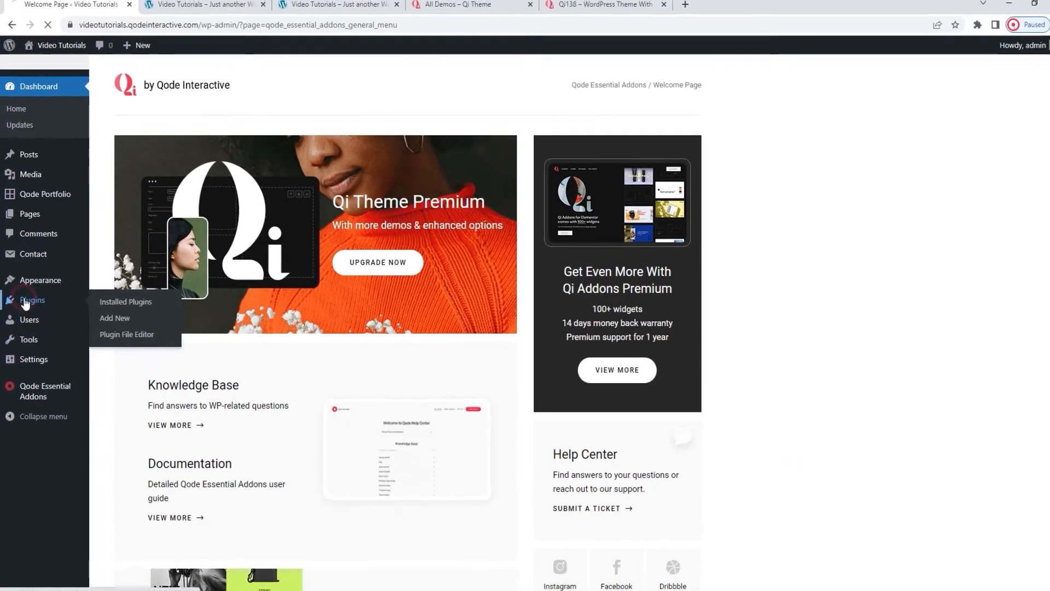
- Search the new plugins for "qi addons", then install and activate Qi Addons For Elementor
click(25, 310)
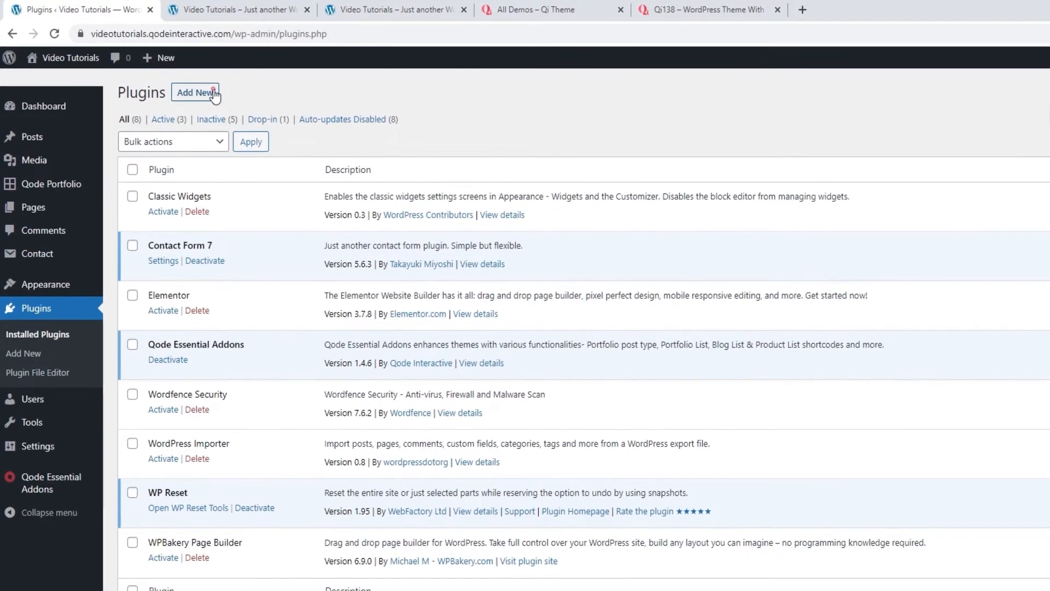
click(213, 93)
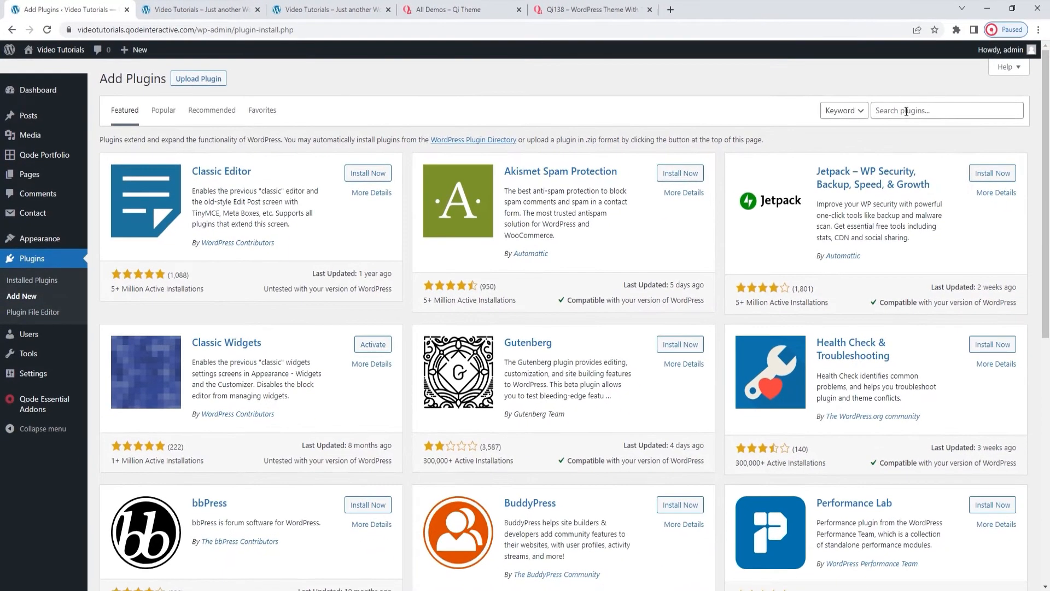
click(906, 111)
text(qi addons)
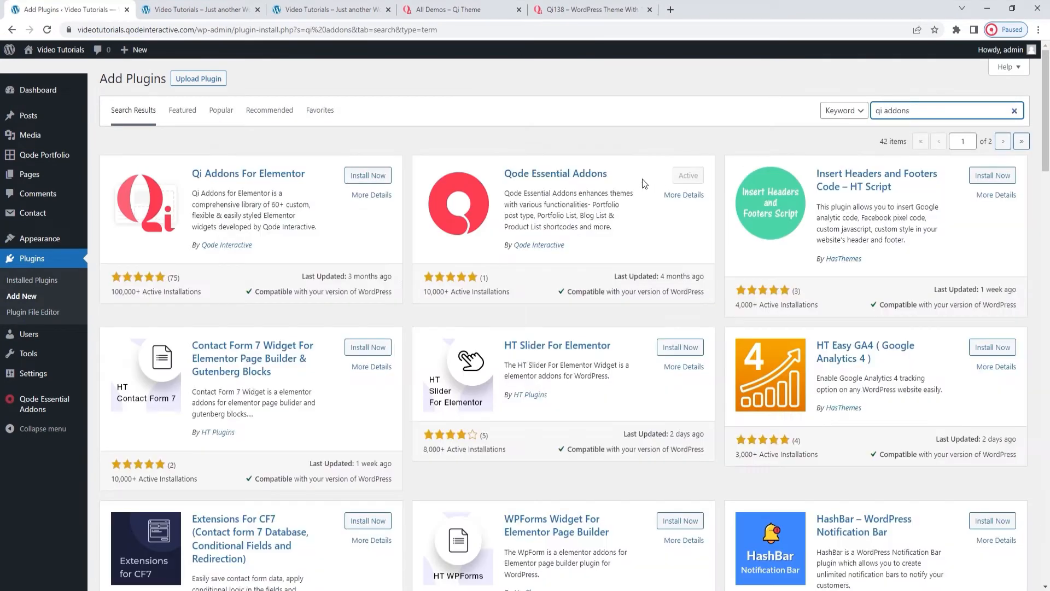
click(368, 178)
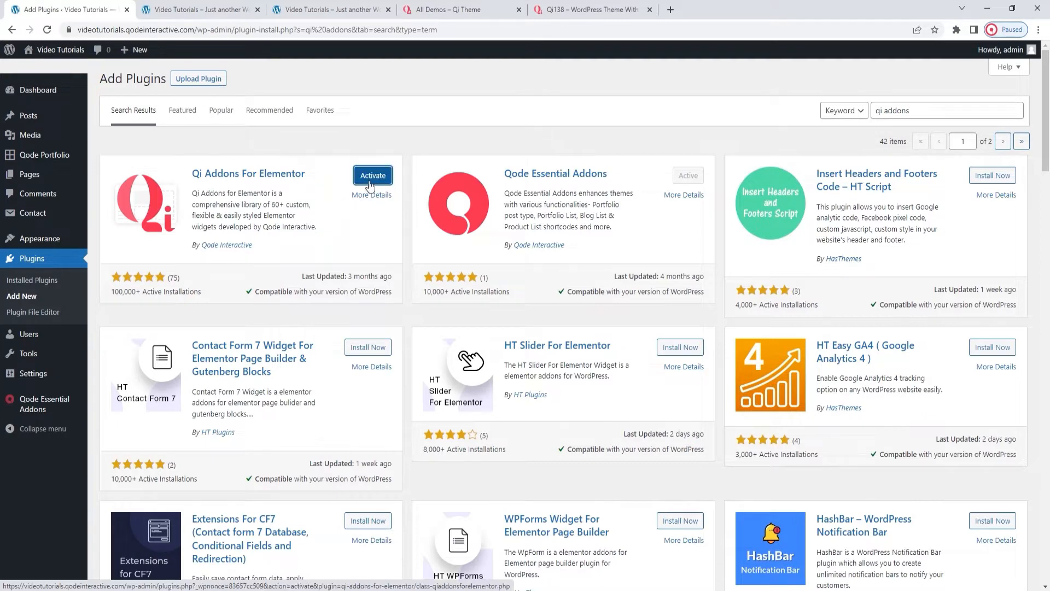
click(375, 176)
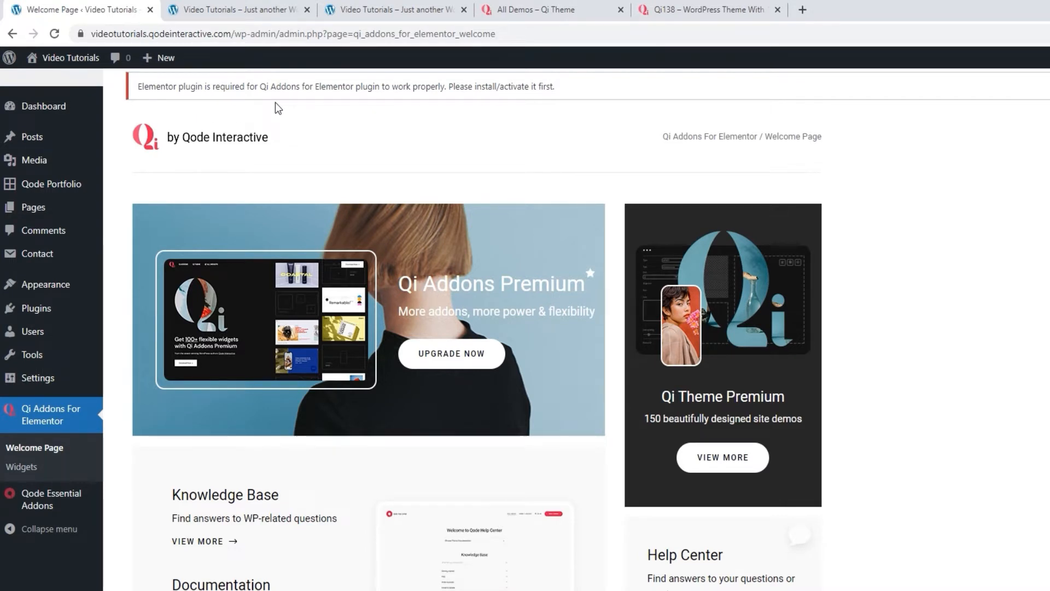
- Activate the required Elementor plugin and return from its account setup page to the installed plugins
mouse_move(88, 309)
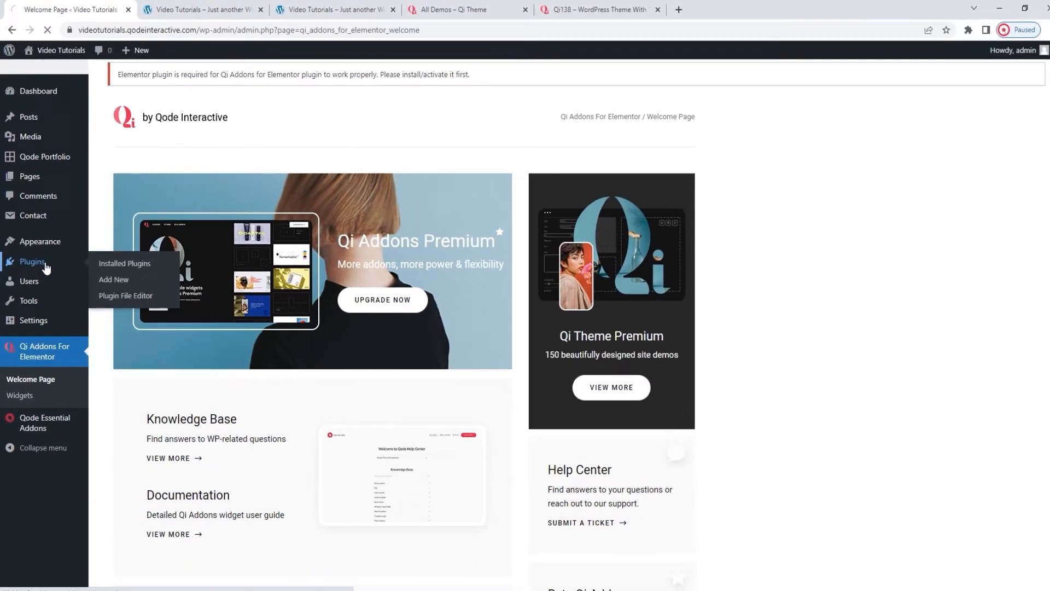
click(51, 308)
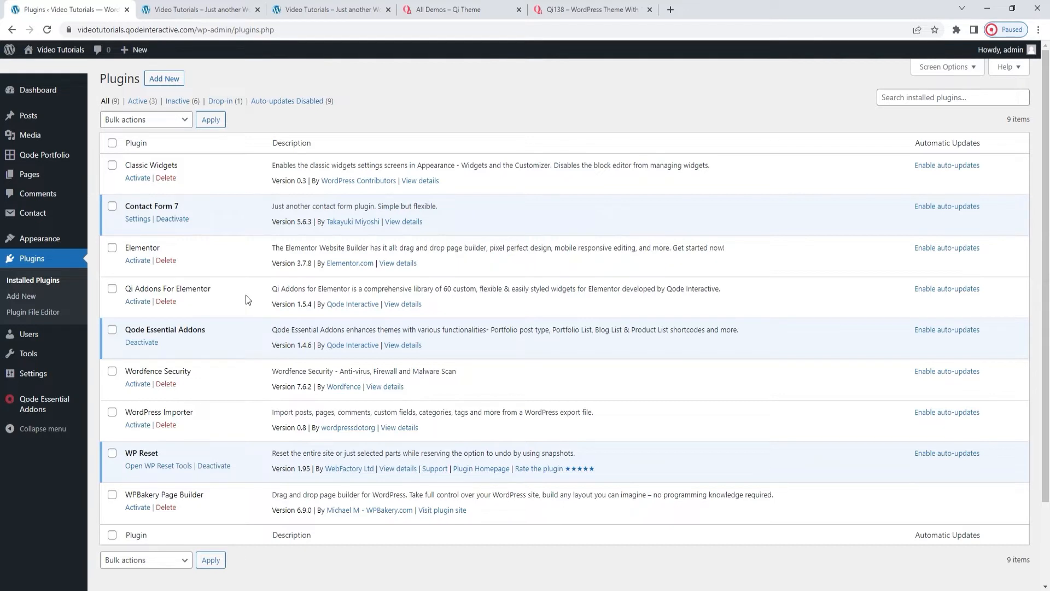
click(137, 261)
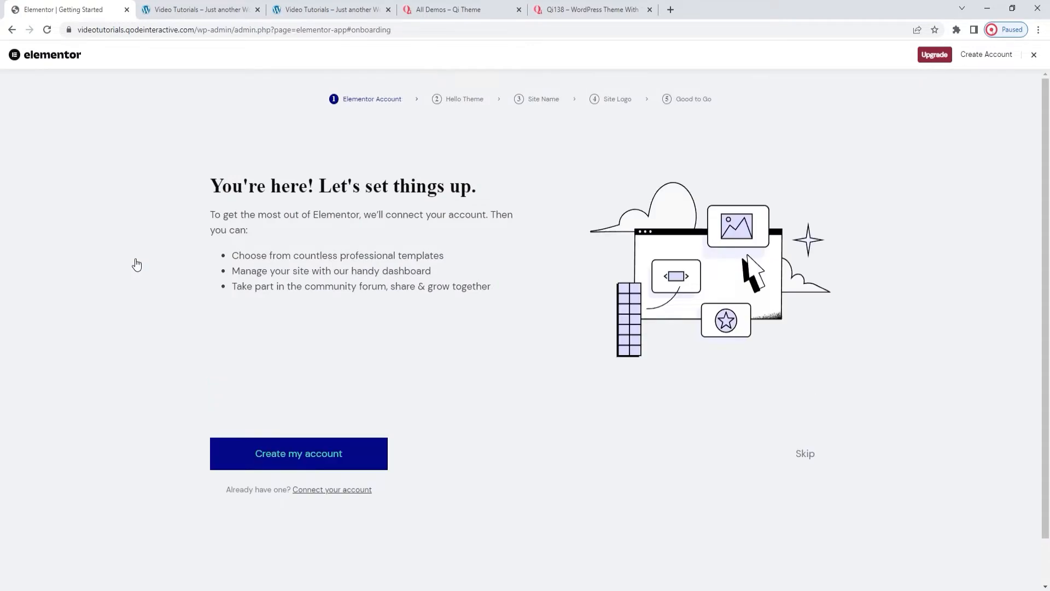
click(12, 29)
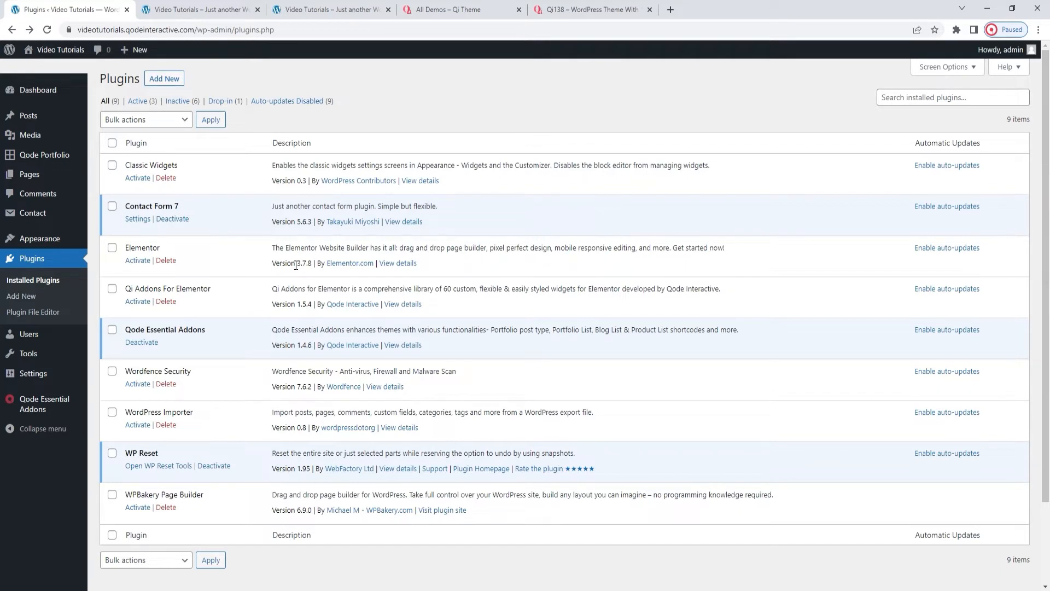
- Activate Qi Addons For Elementor from the installed plugins and allow its diagnostic data collection
click(142, 306)
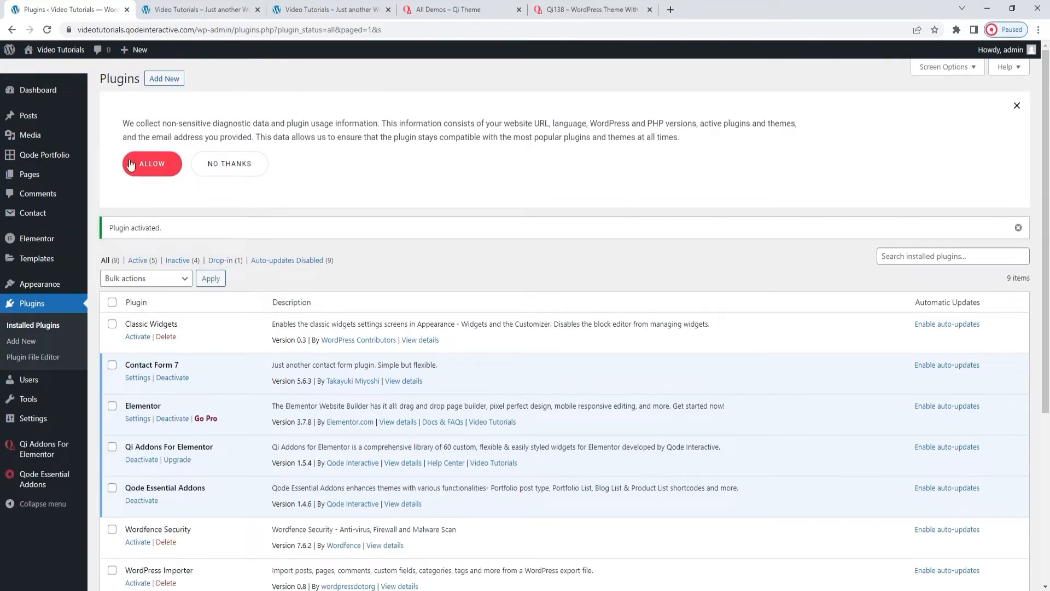
click(140, 165)
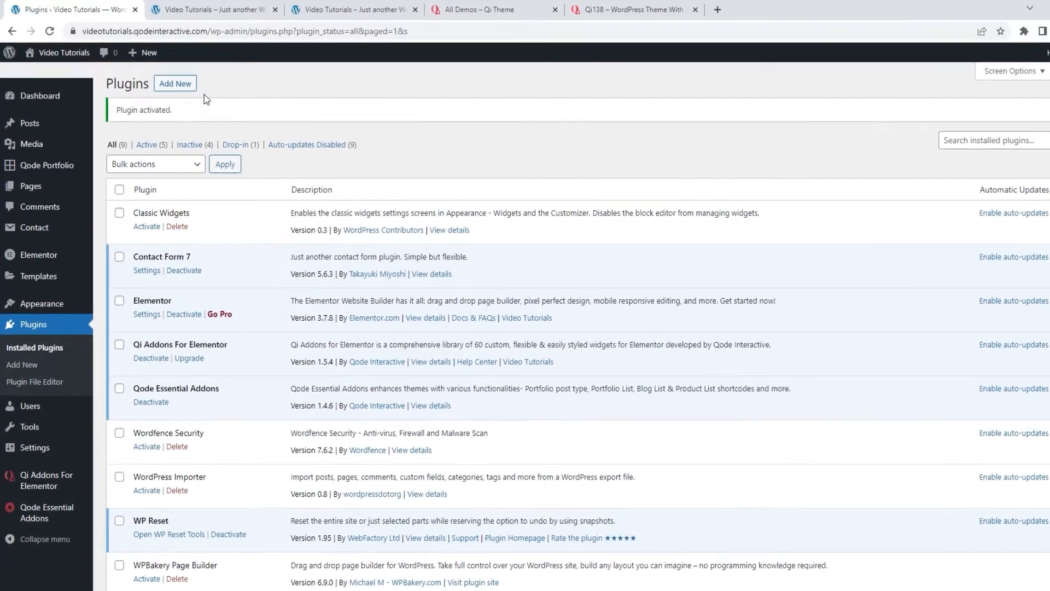
- Upload qi-addons-for-elementor-premium-svn.zip from the Qi Theme Premium folder on the Desktop as a new plugin, install it and activate it
click(178, 82)
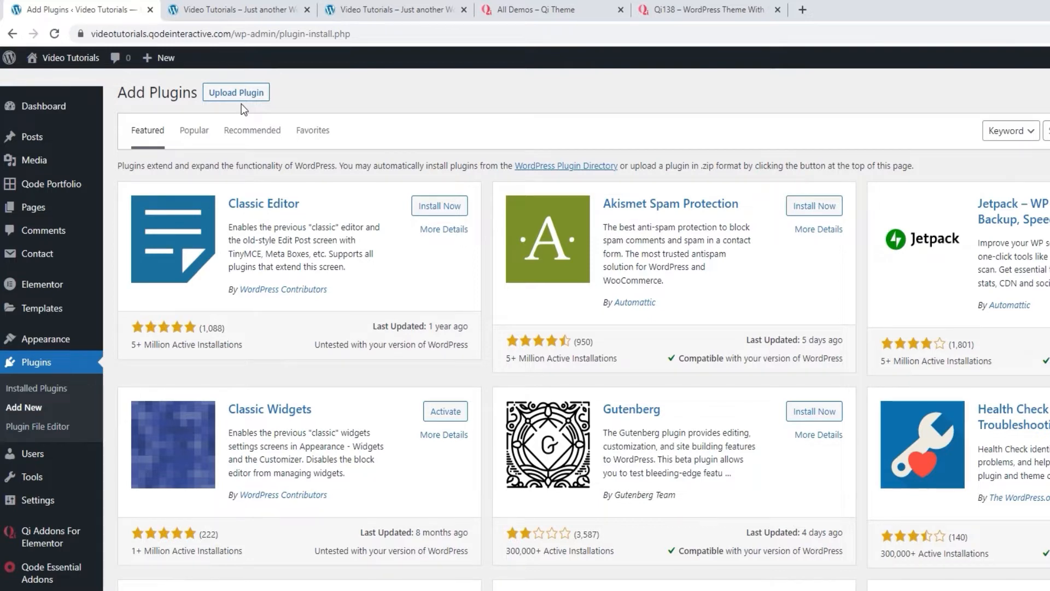
click(235, 97)
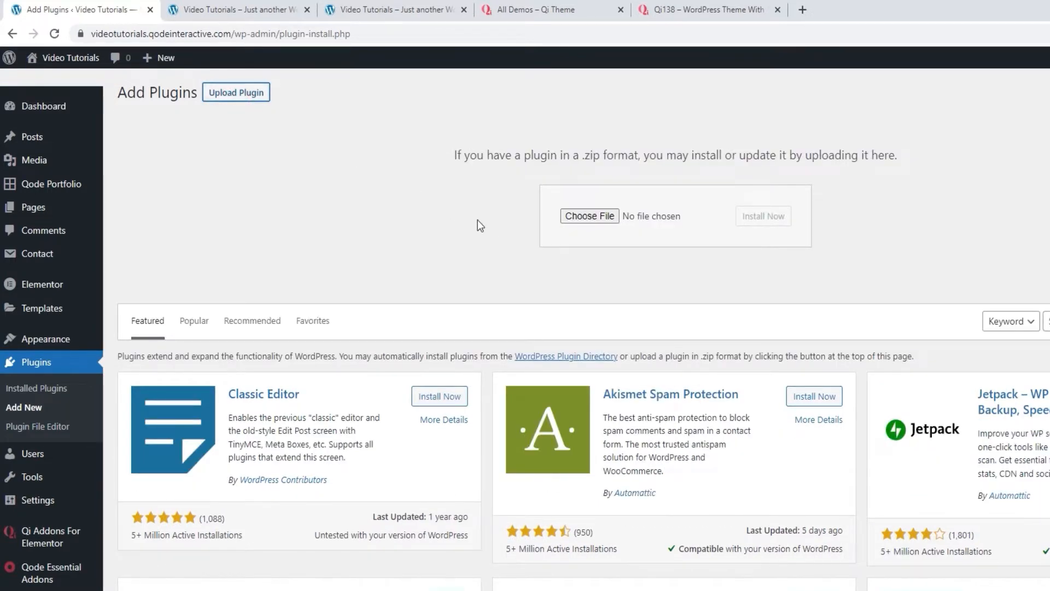
click(587, 222)
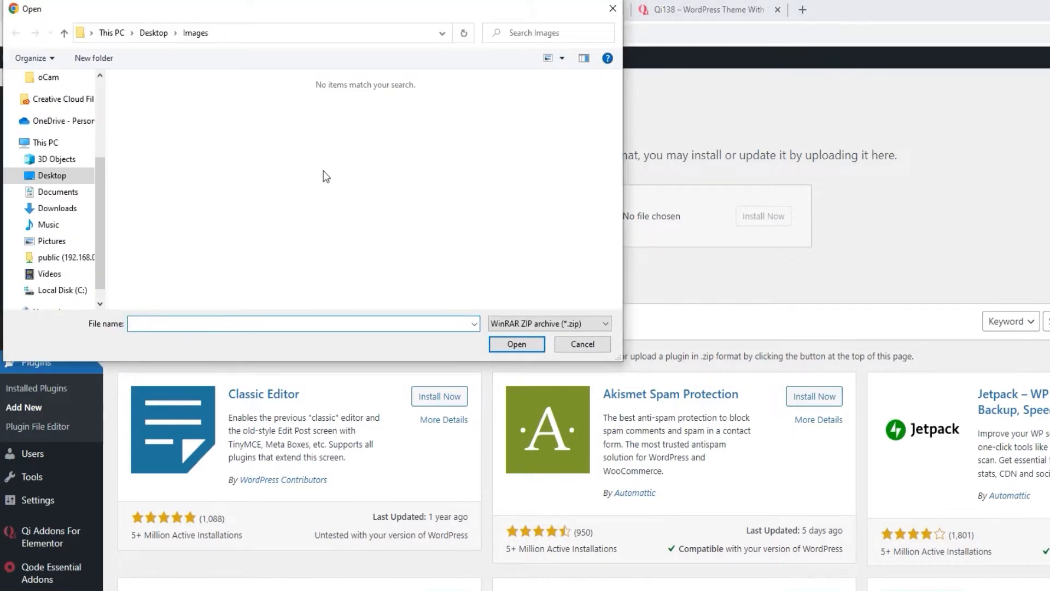
click(152, 33)
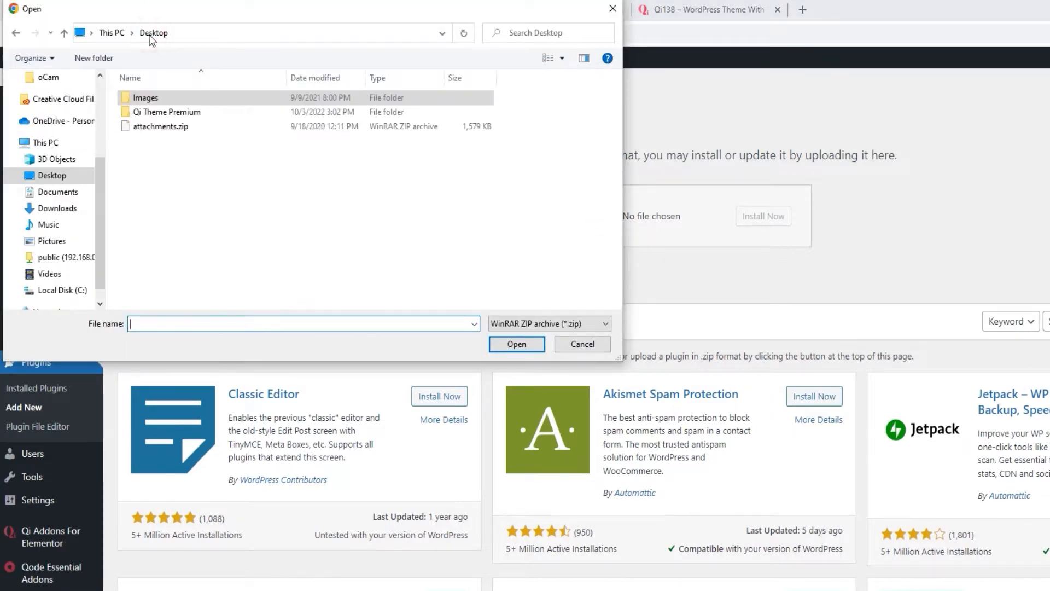
double_click(182, 112)
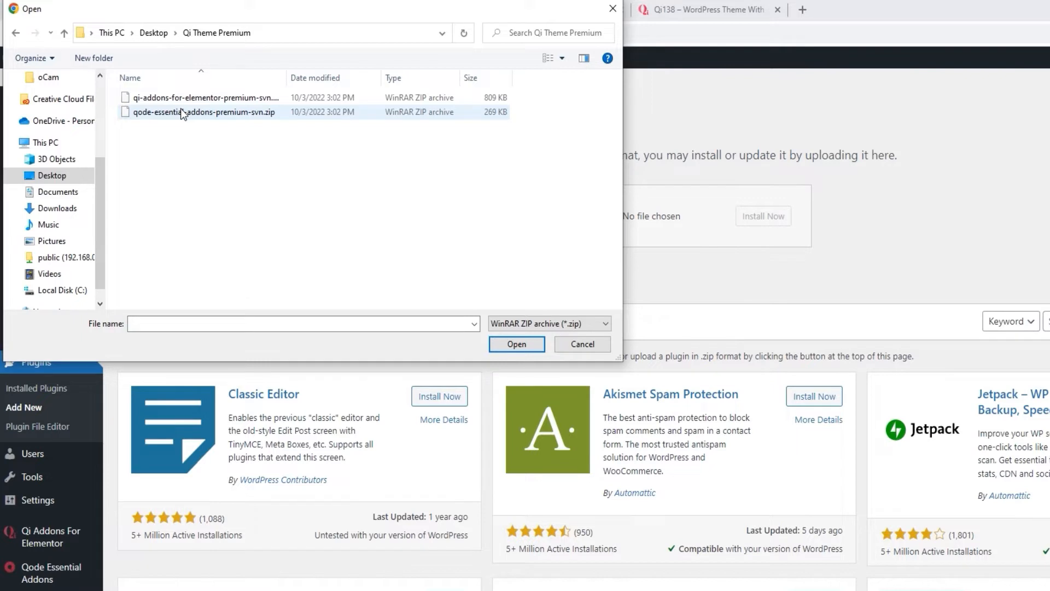
click(194, 99)
click(531, 348)
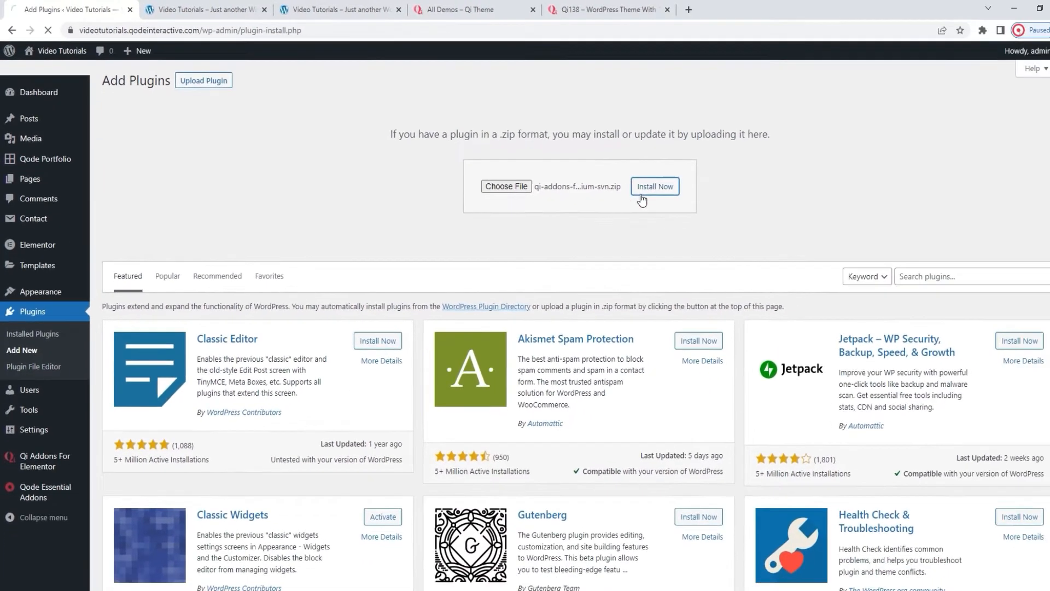
click(739, 218)
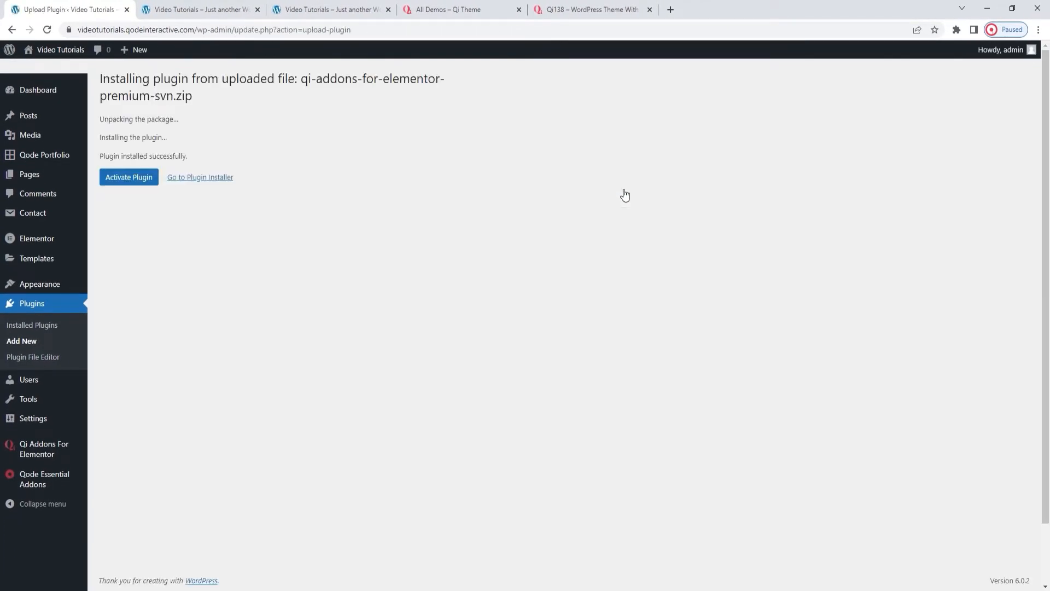
click(144, 177)
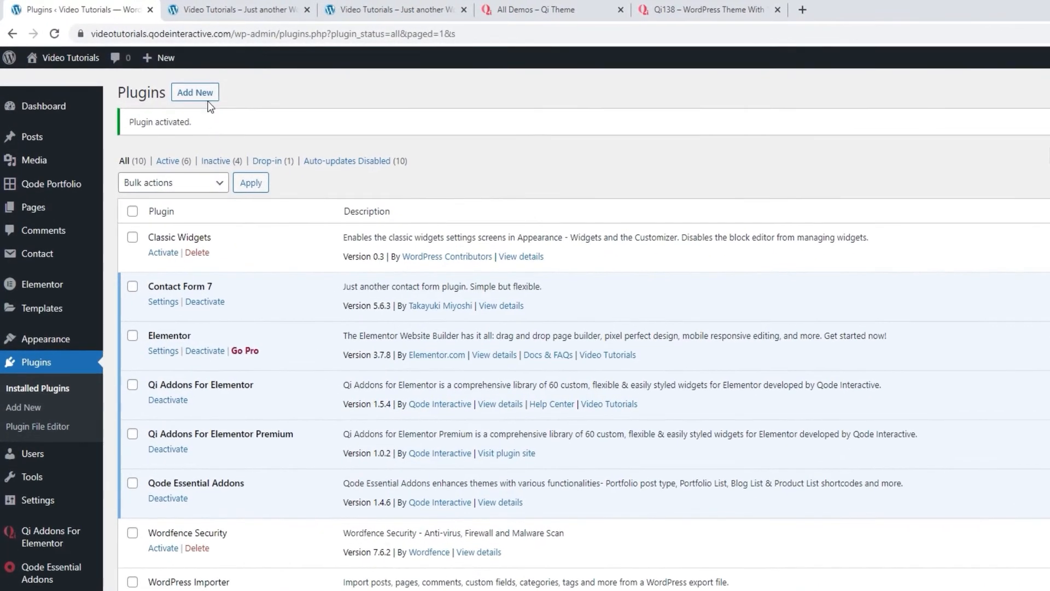
- Upload qode-essential-addons-premium-svn.zip as another new plugin, install it and activate it
click(206, 99)
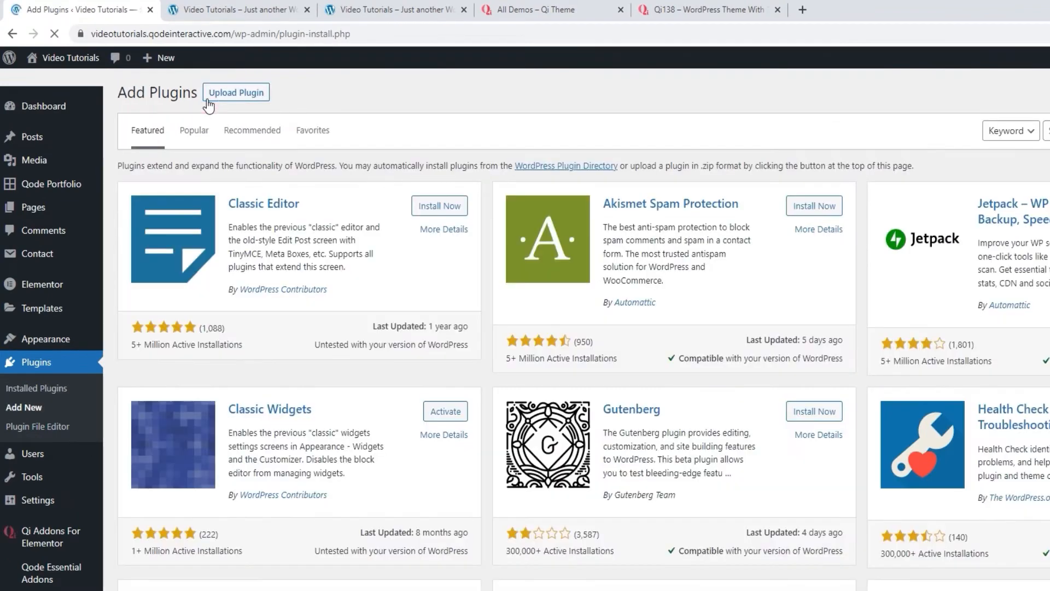
click(257, 102)
click(601, 216)
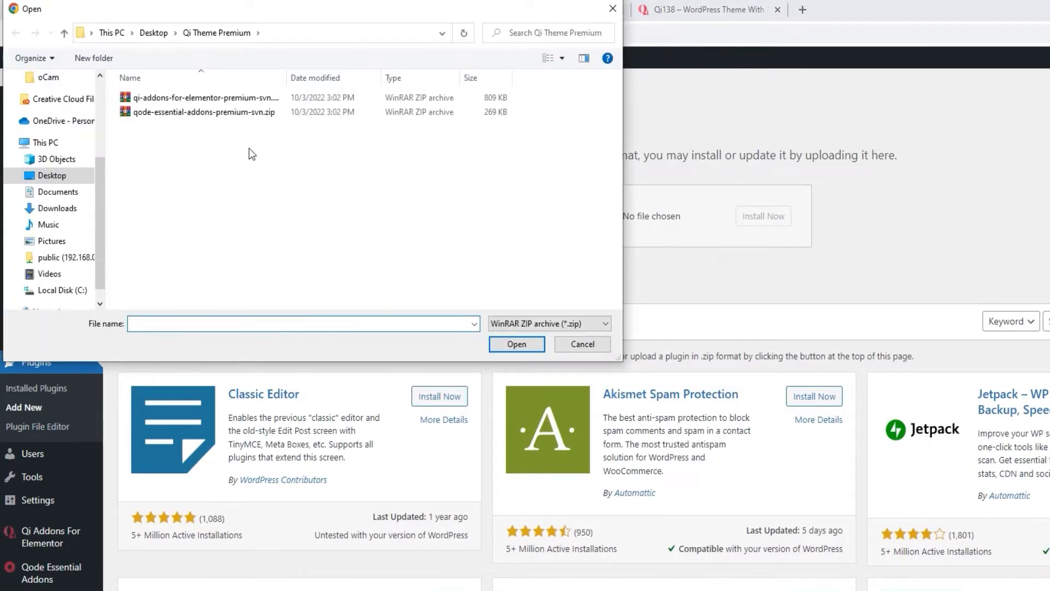
click(238, 113)
click(524, 344)
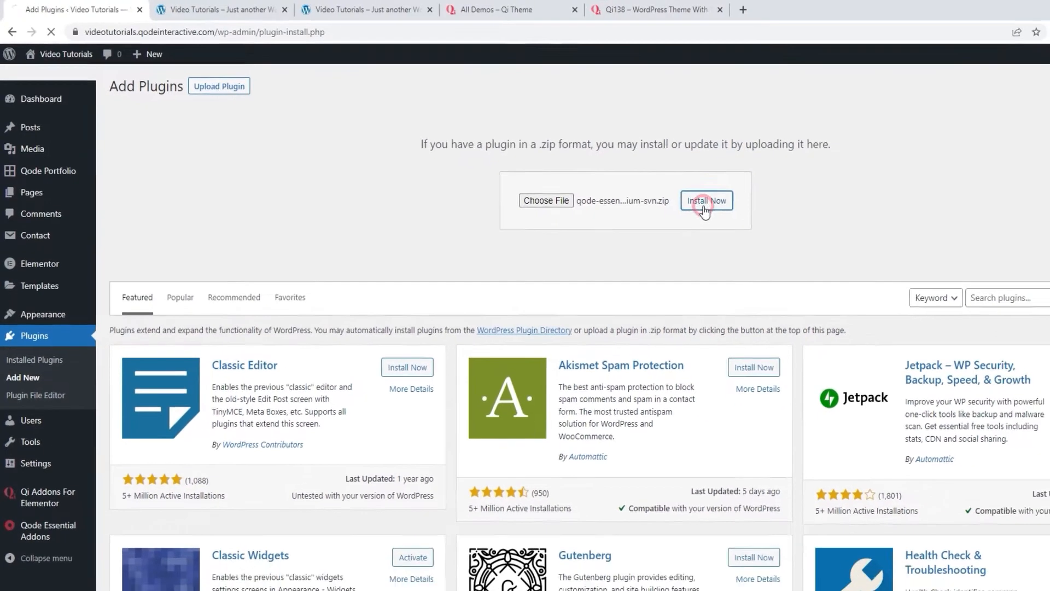
click(762, 217)
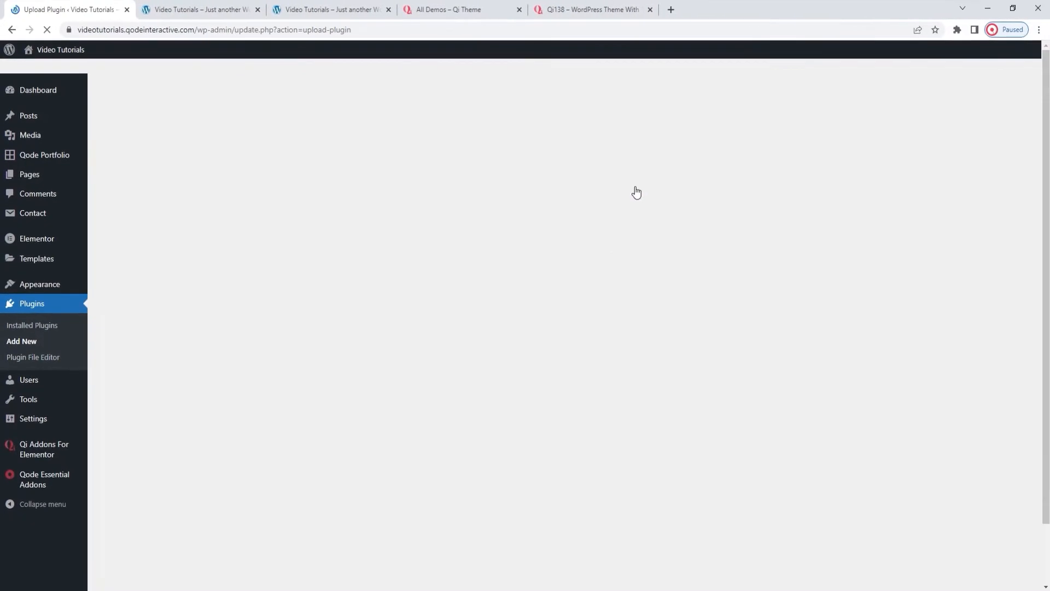
click(144, 181)
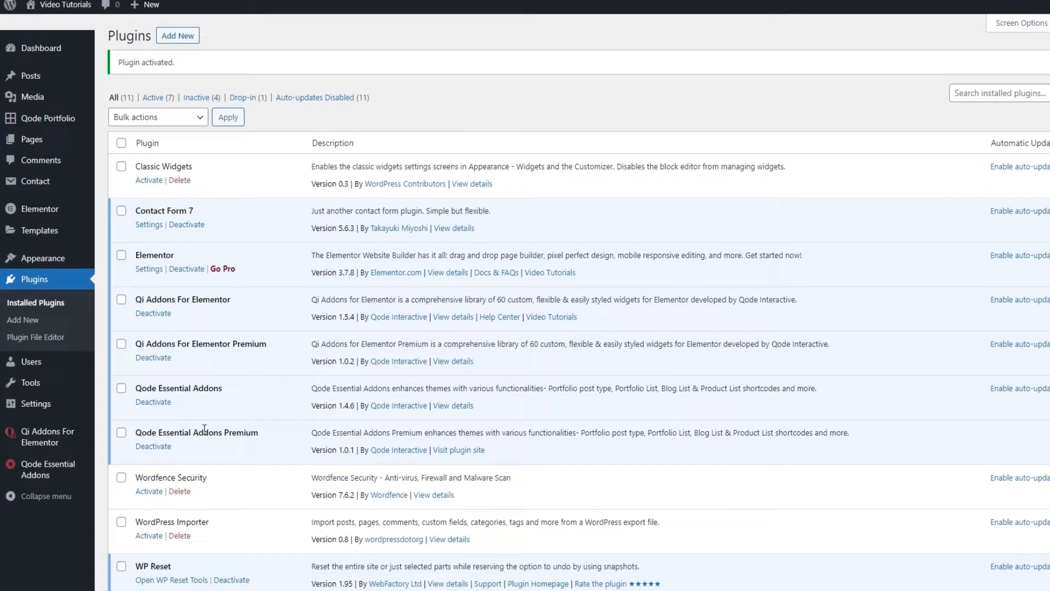
- Register Qi Addons For Elementor by pasting its premium purchase code copied from purchase code.txt in Notepad
mouse_move(51, 448)
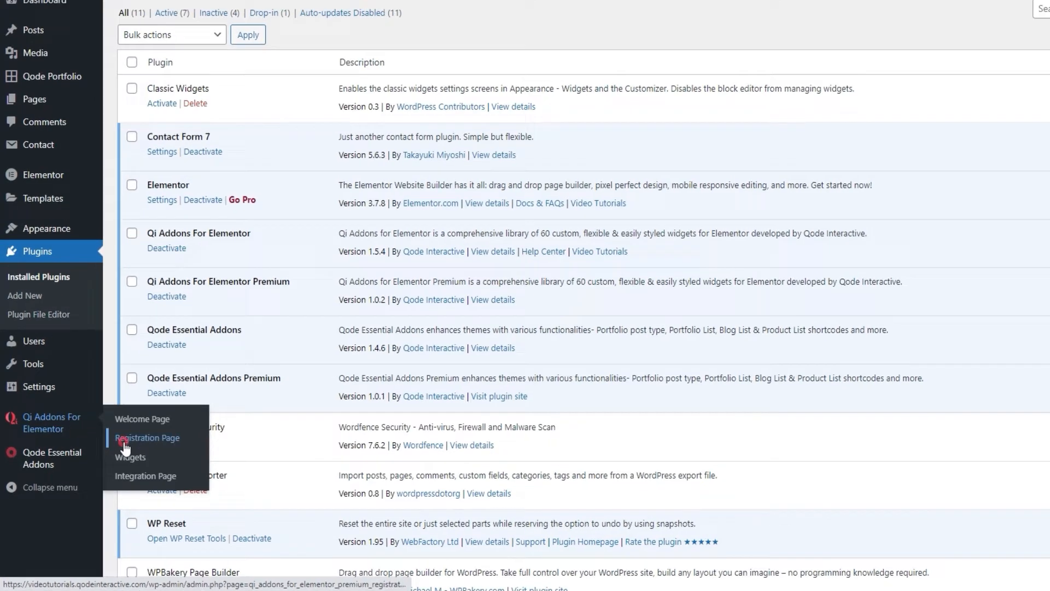
click(150, 435)
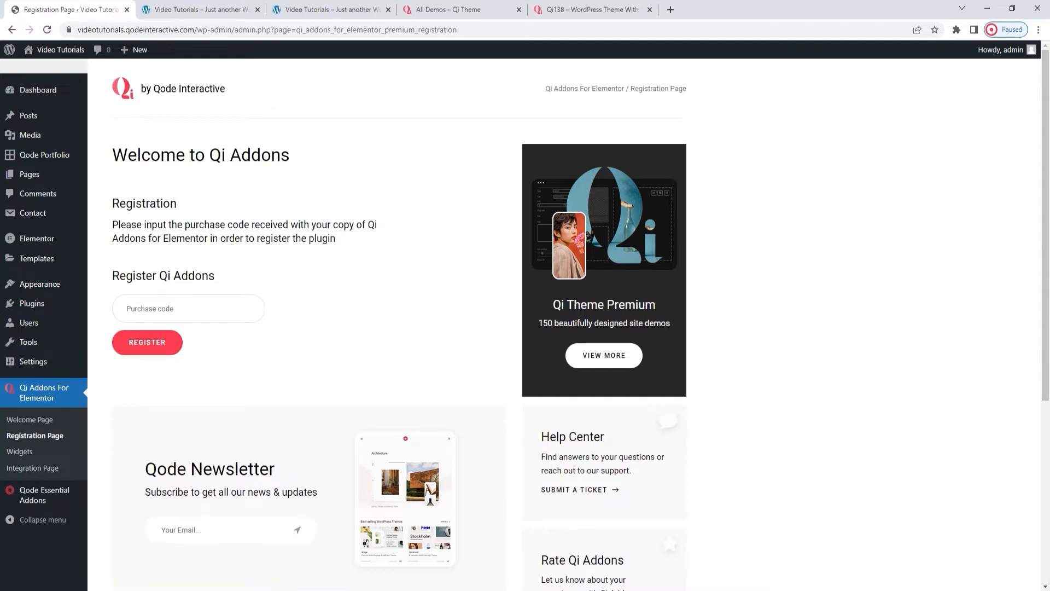
click(281, 590)
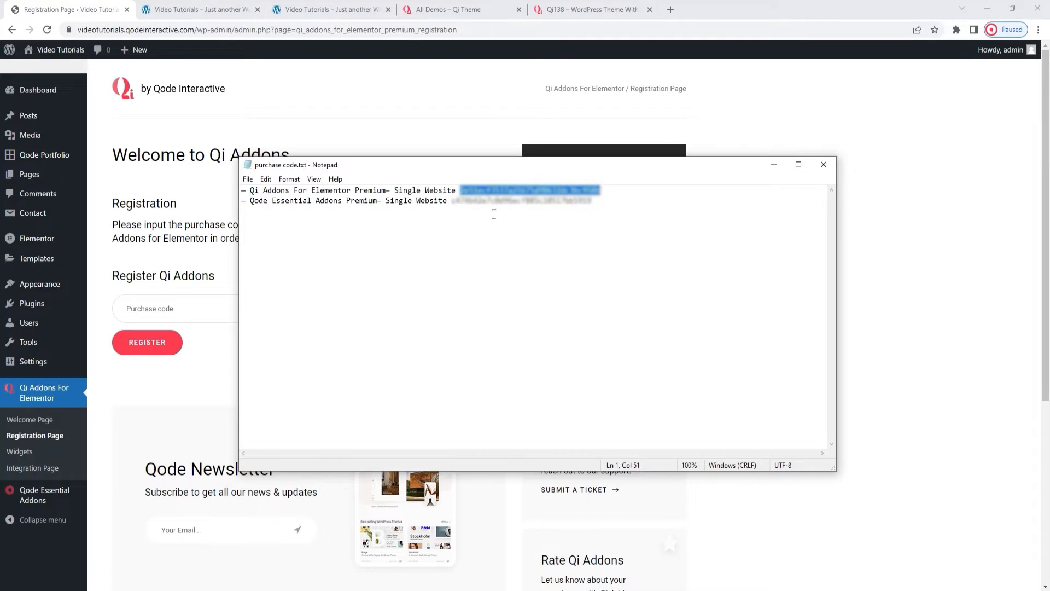
right_click(508, 191)
click(557, 231)
click(774, 165)
click(195, 308)
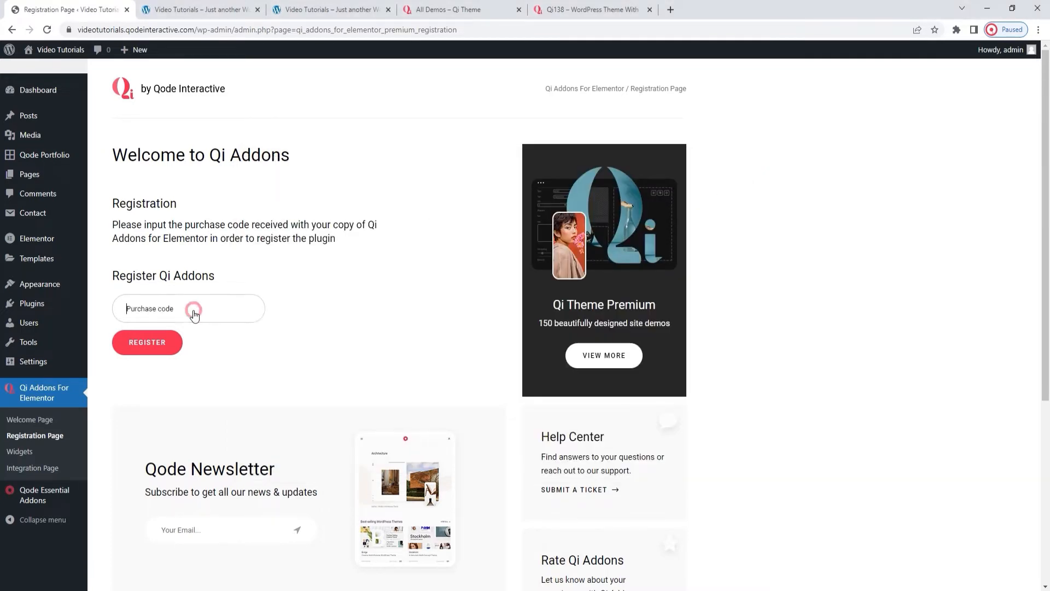
right_click(195, 307)
click(243, 398)
click(162, 346)
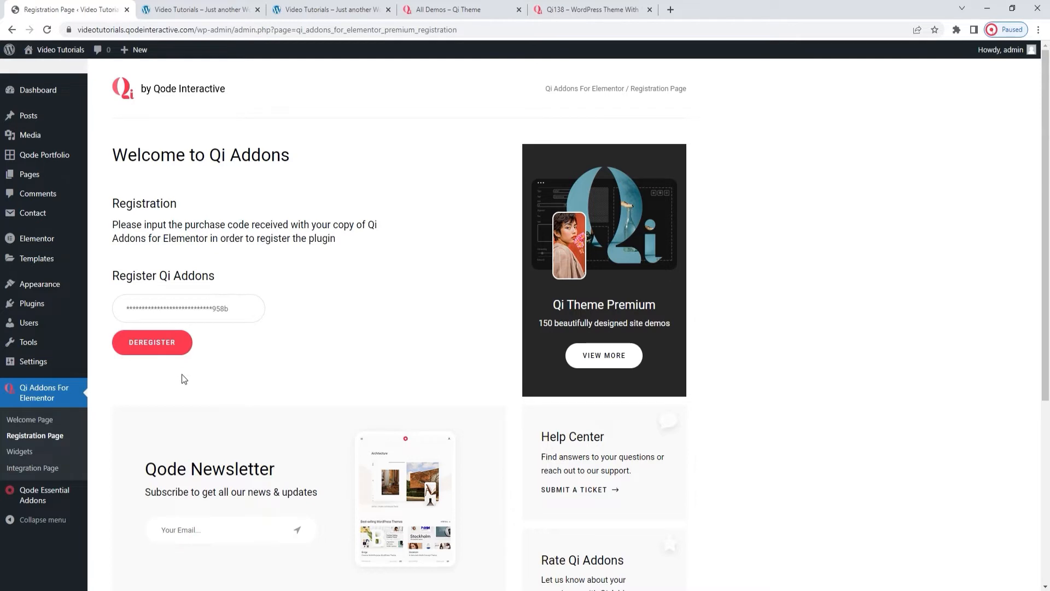
- Register Qode Essential Addons on its registration page with the premium purchase code copied from the second line of purchase code.txt
mouse_move(55, 495)
click(119, 513)
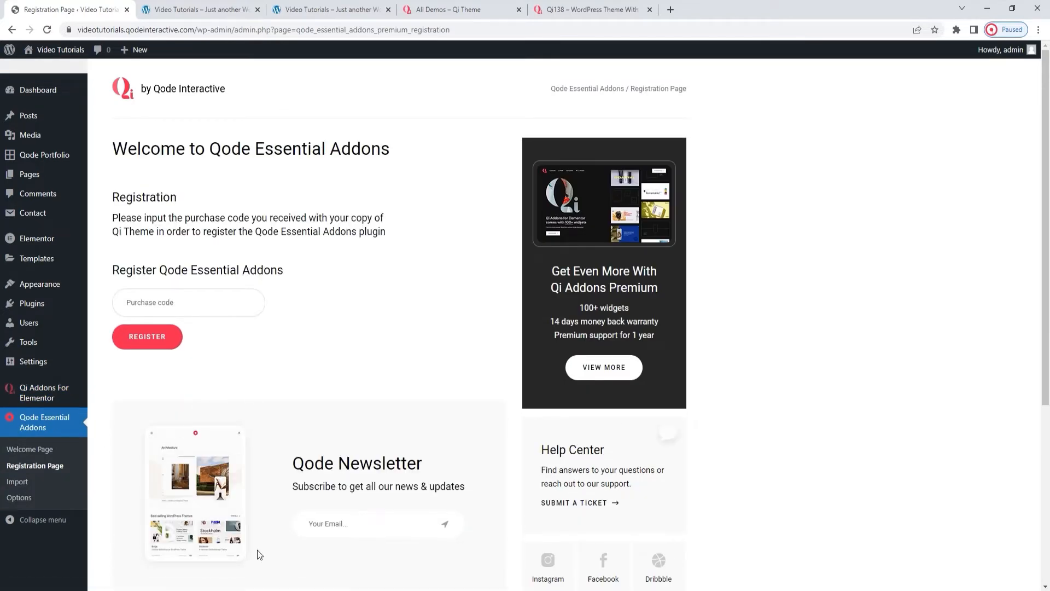
click(287, 590)
drag(593, 202, 452, 201)
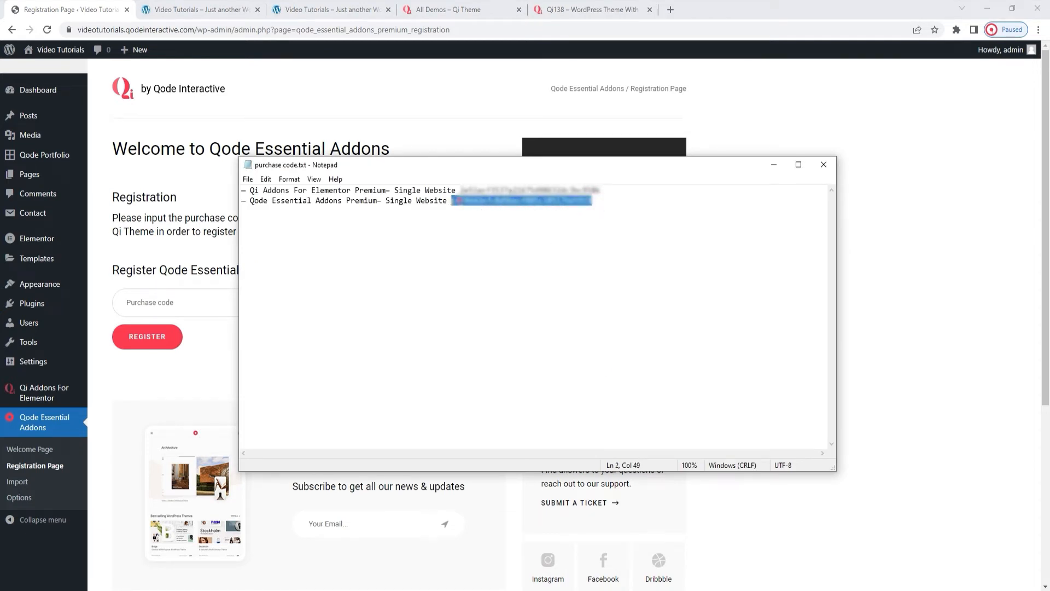
right_click(452, 201)
click(505, 230)
click(775, 164)
right_click(160, 303)
click(186, 392)
click(153, 341)
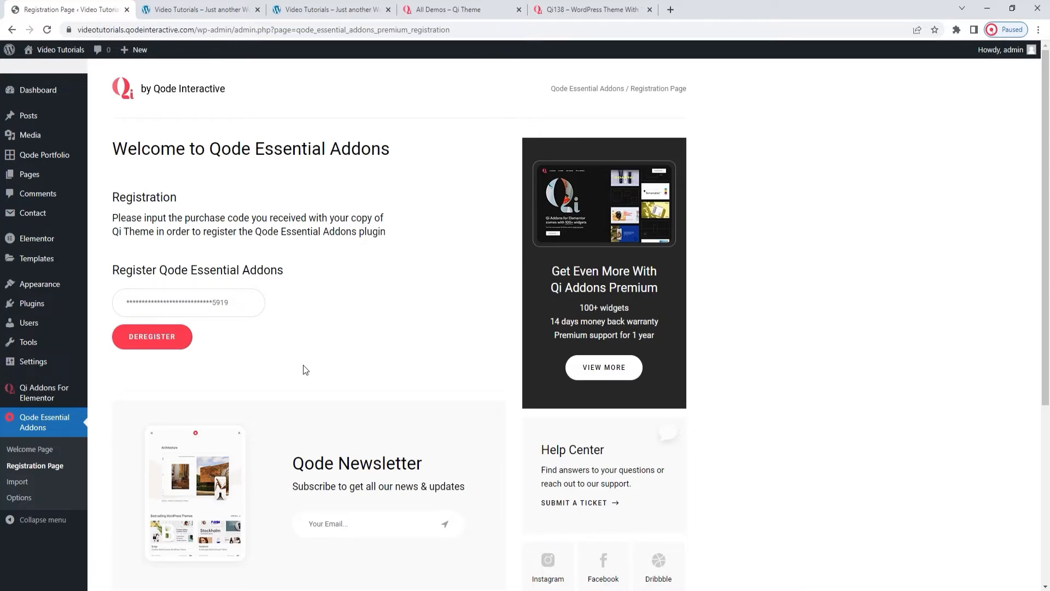
- Filter the Qode Essential Addons import demos to Premium, search for "books" and choose the Bookstore demo for import
click(26, 481)
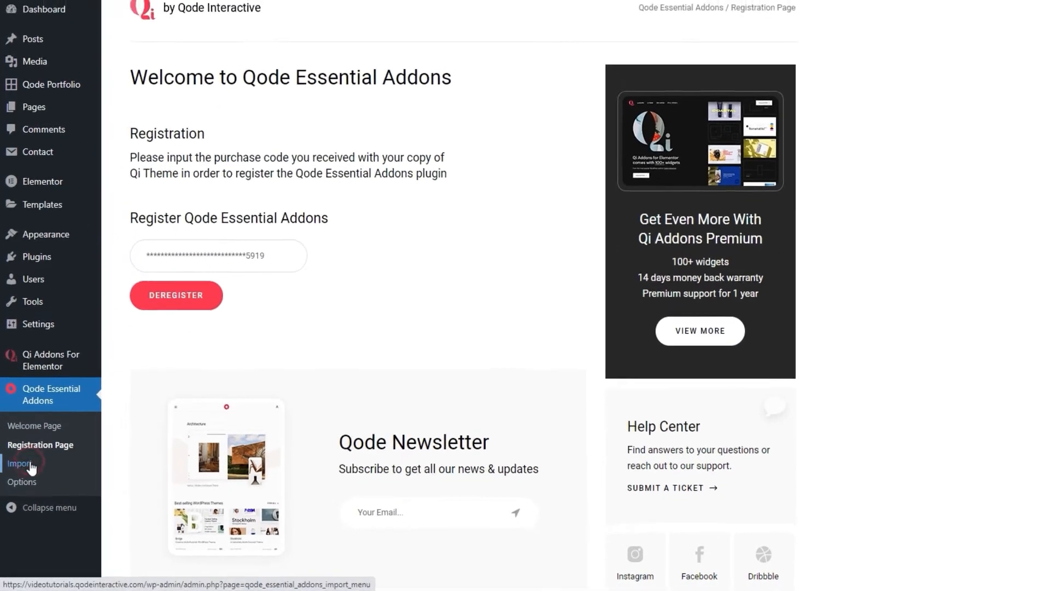
mouse_move(398, 391)
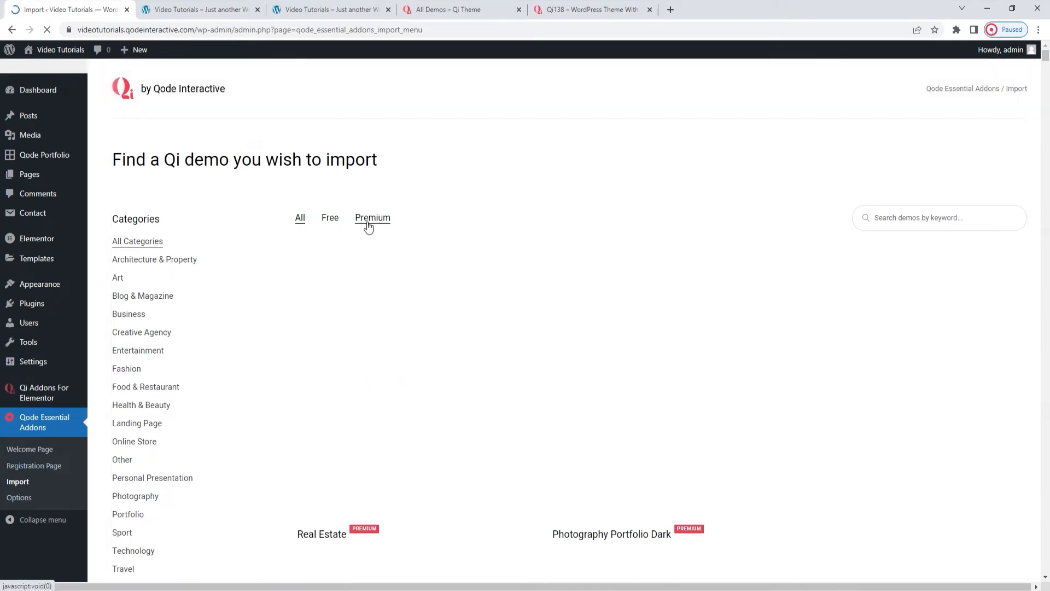
click(370, 221)
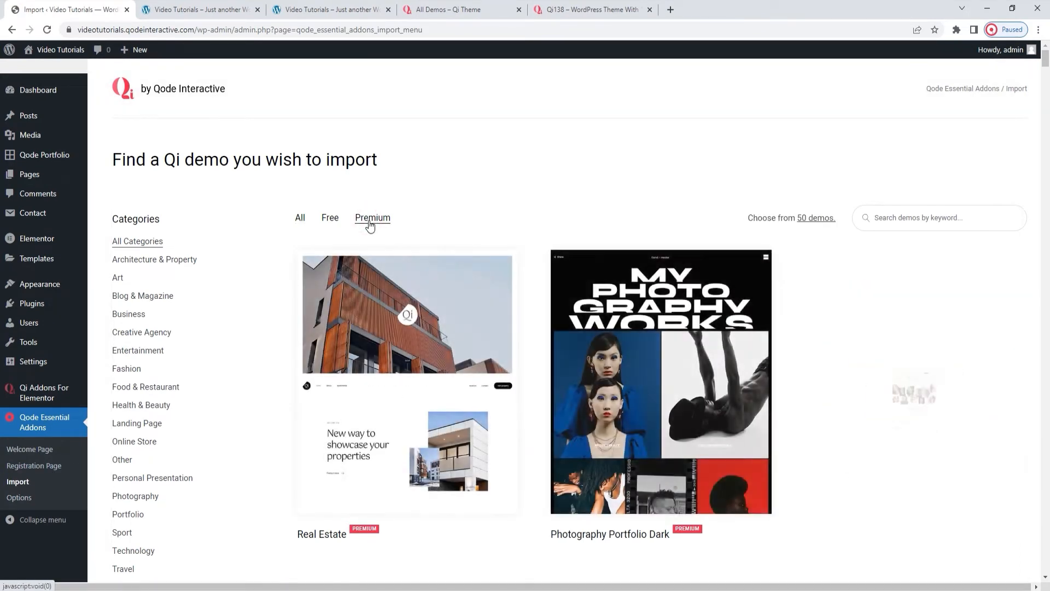
click(943, 221)
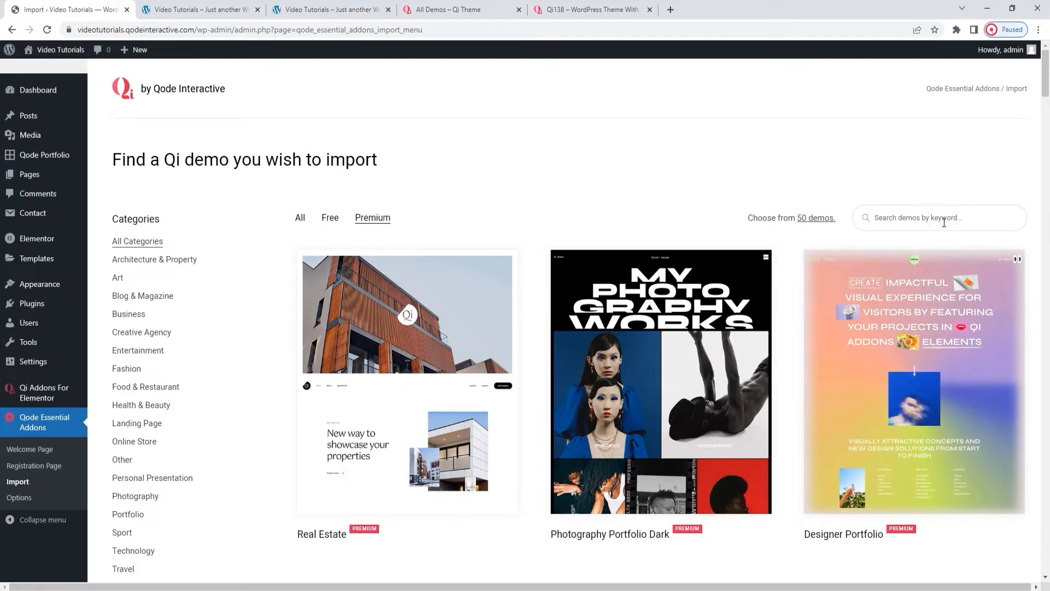
text(books)
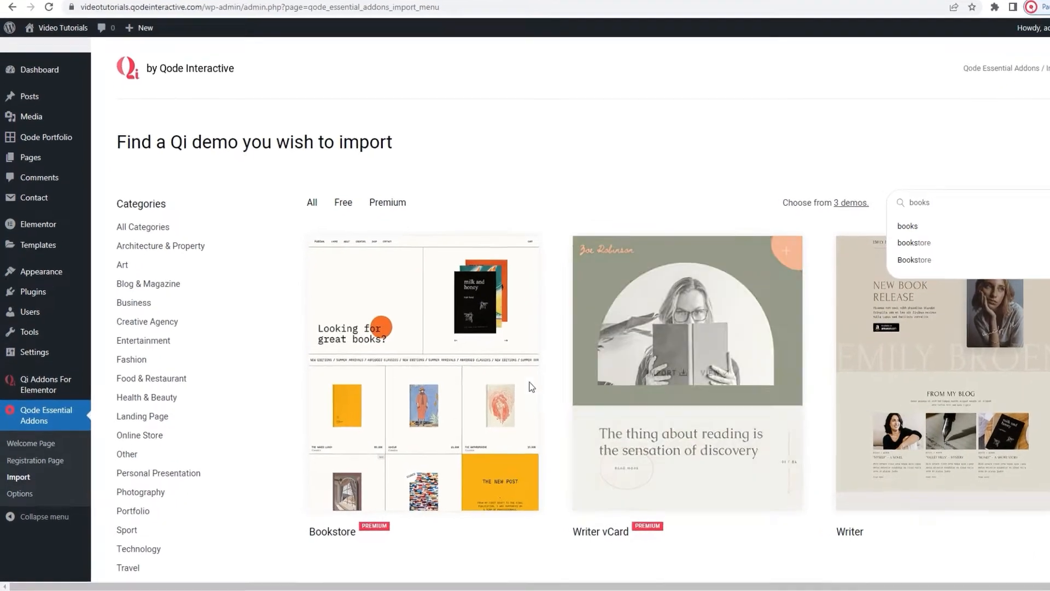
mouse_move(407, 405)
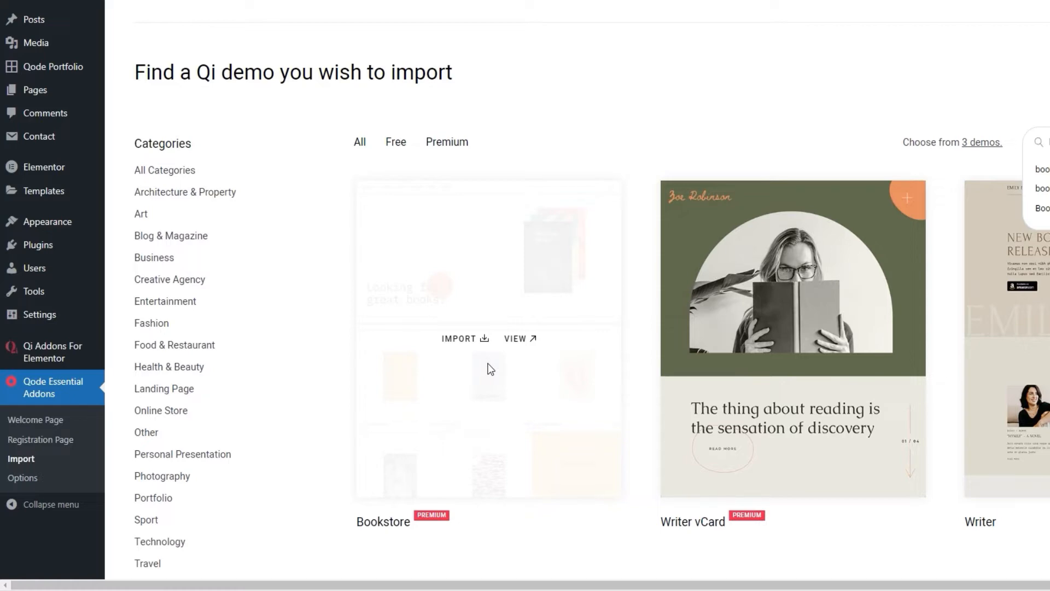
click(459, 338)
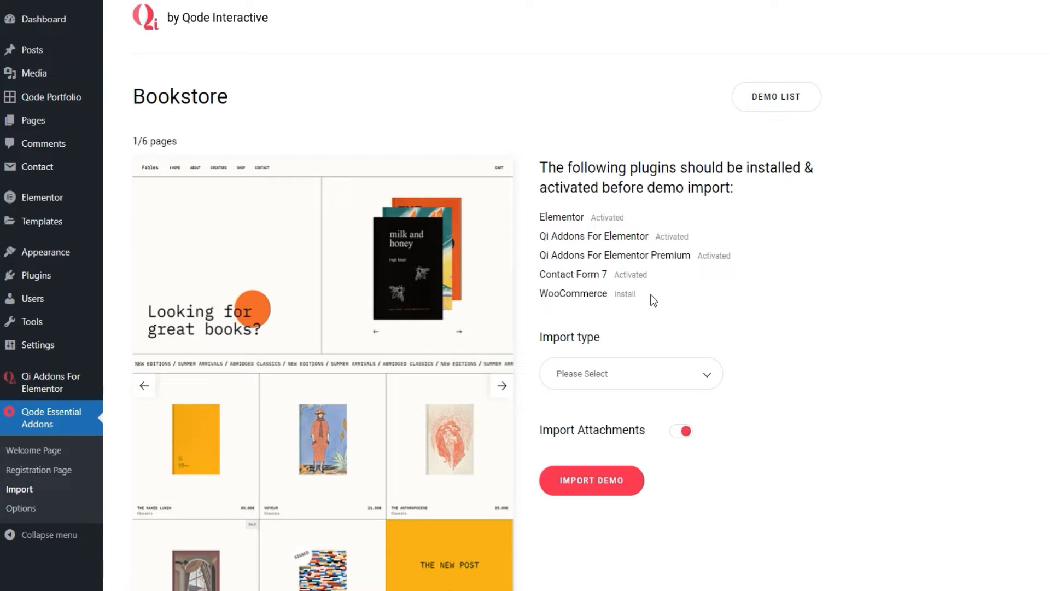
- Install and activate the required WooCommerce plugin and import the Bookstore demo with import type All and attachments included
click(625, 296)
click(629, 295)
click(644, 377)
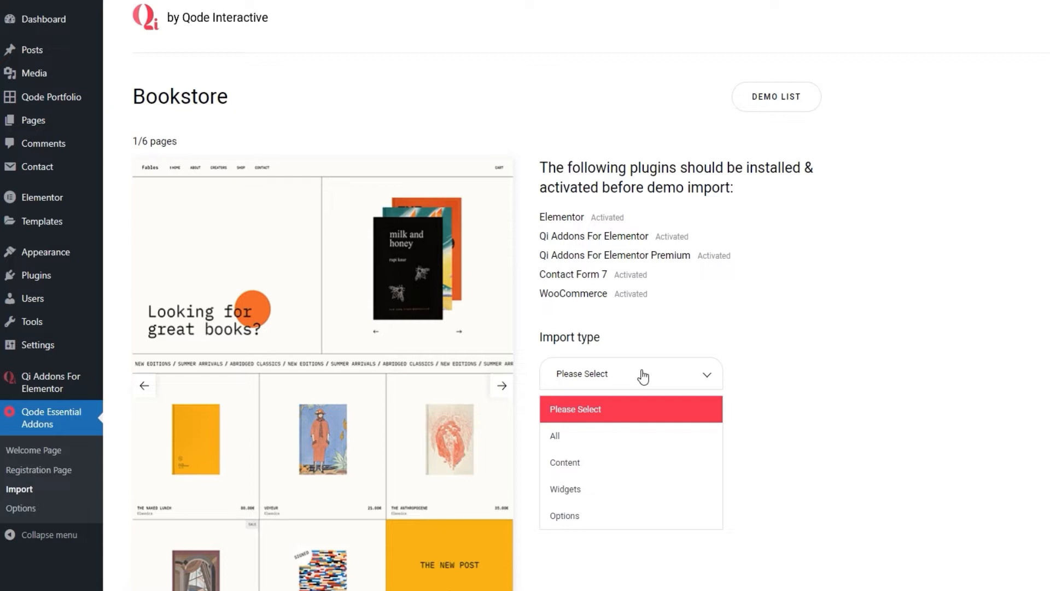
click(644, 432)
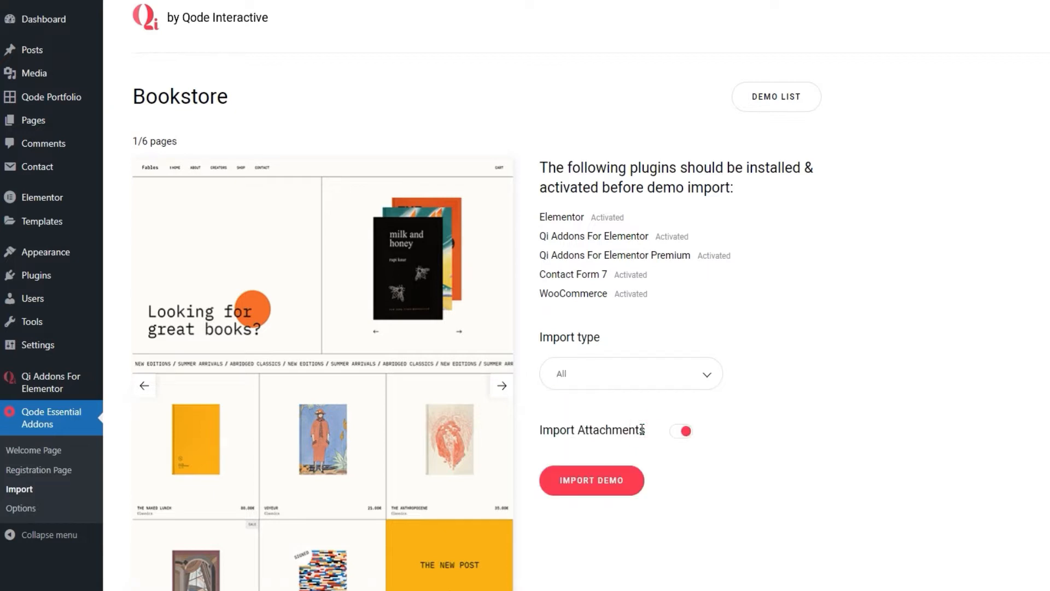
scroll(642, 430, down, 1)
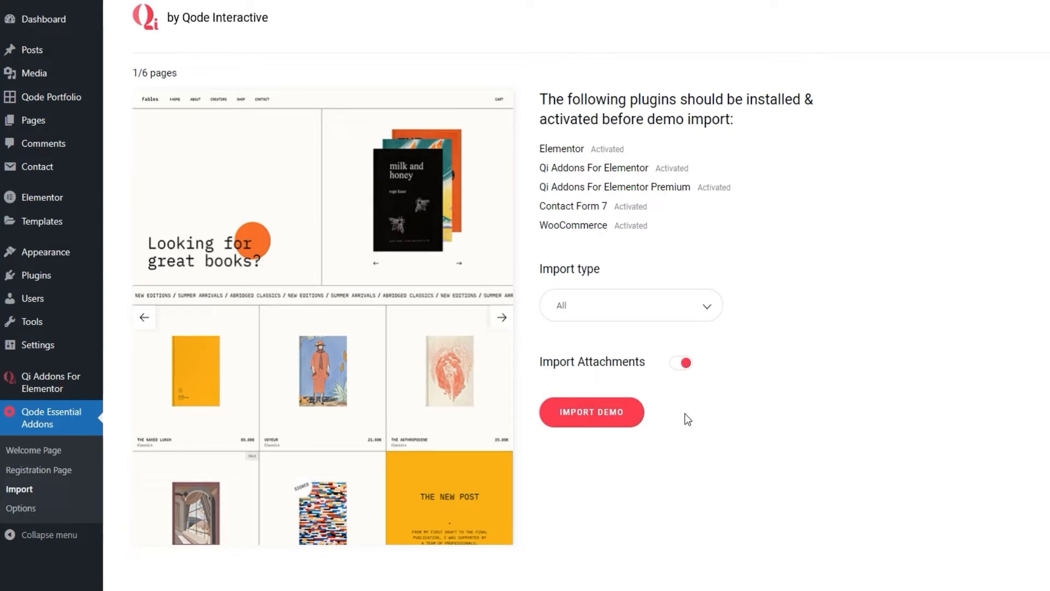
click(625, 420)
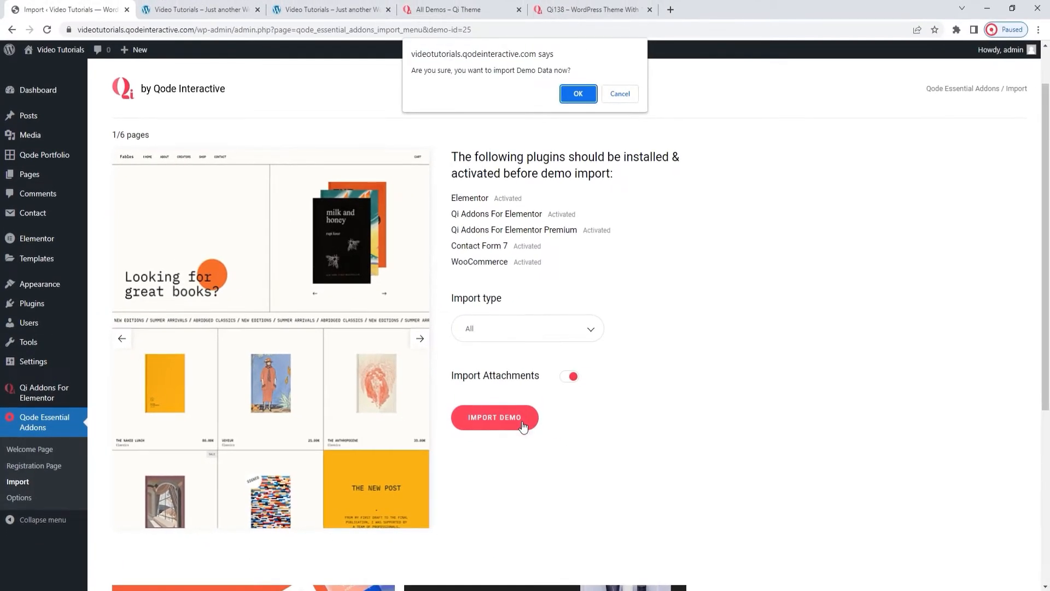
click(574, 95)
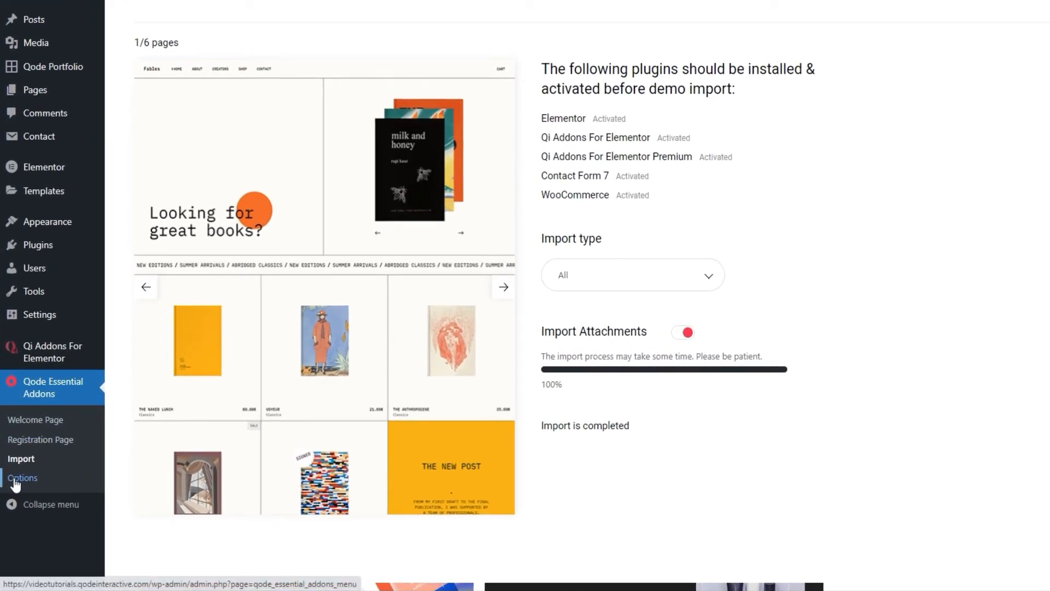
- Open the Qode Essential Addons options and look through the global theme options
click(17, 479)
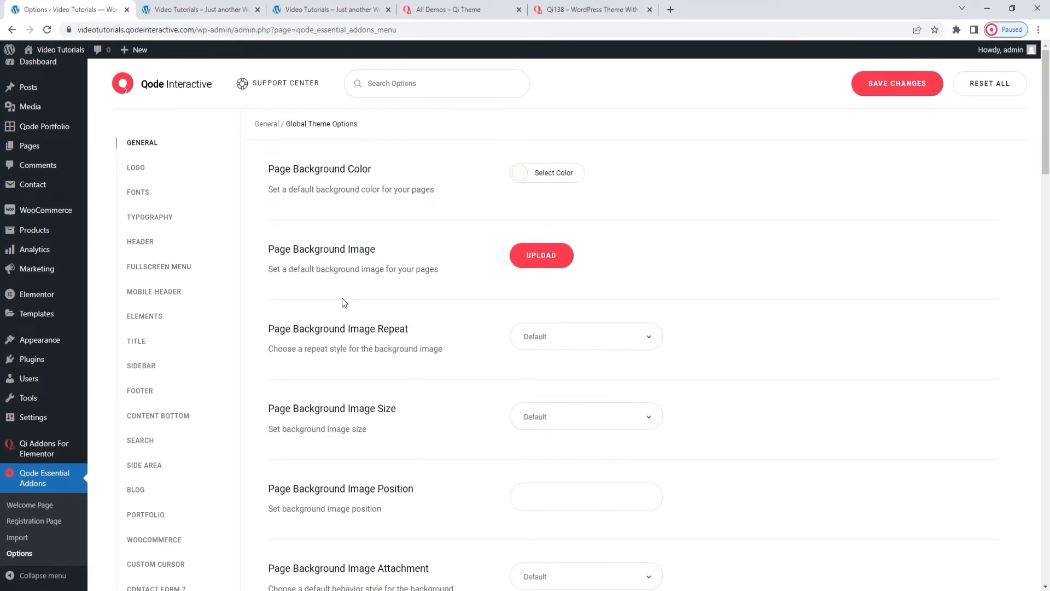
scroll(343, 298, down, 15)
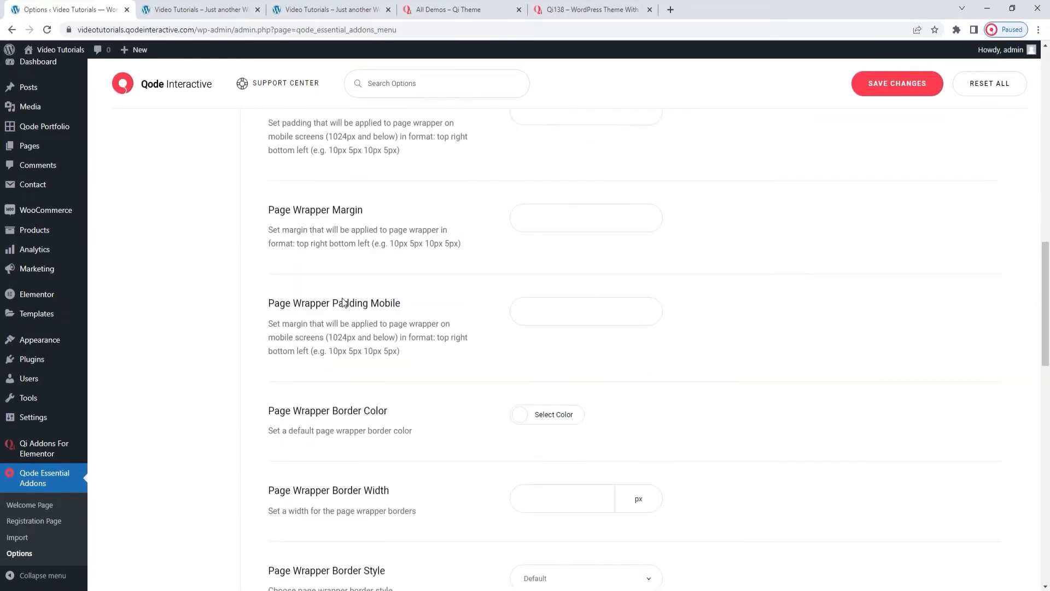
- Look through the remaining global theme options down to Back to Top Styles and view the Back to Top button on the site
scroll(342, 301, down, 10)
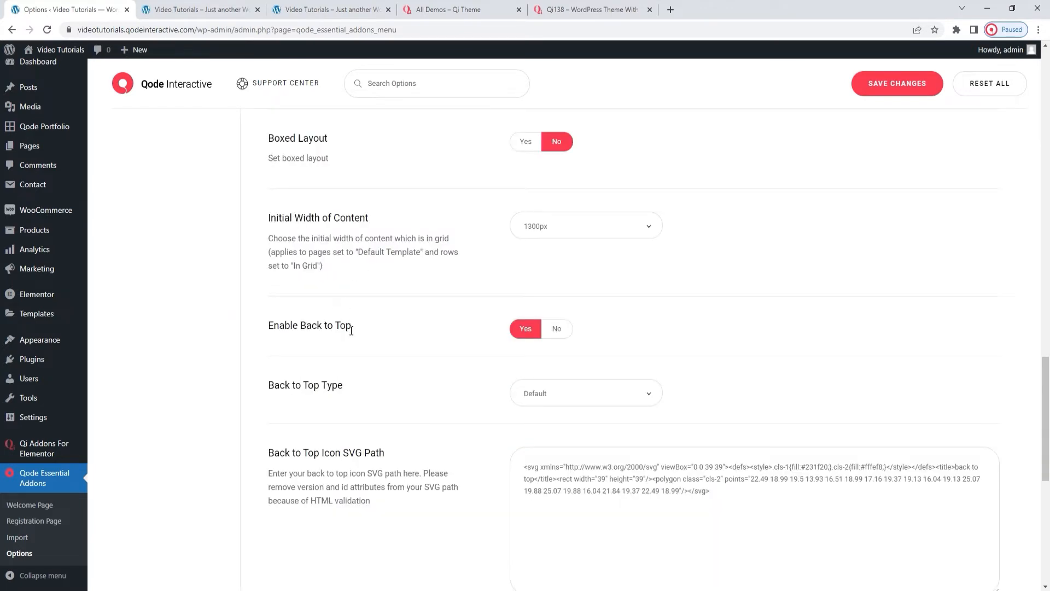
scroll(430, 332, down, 3)
scroll(434, 333, down, 2)
scroll(434, 333, down, 3)
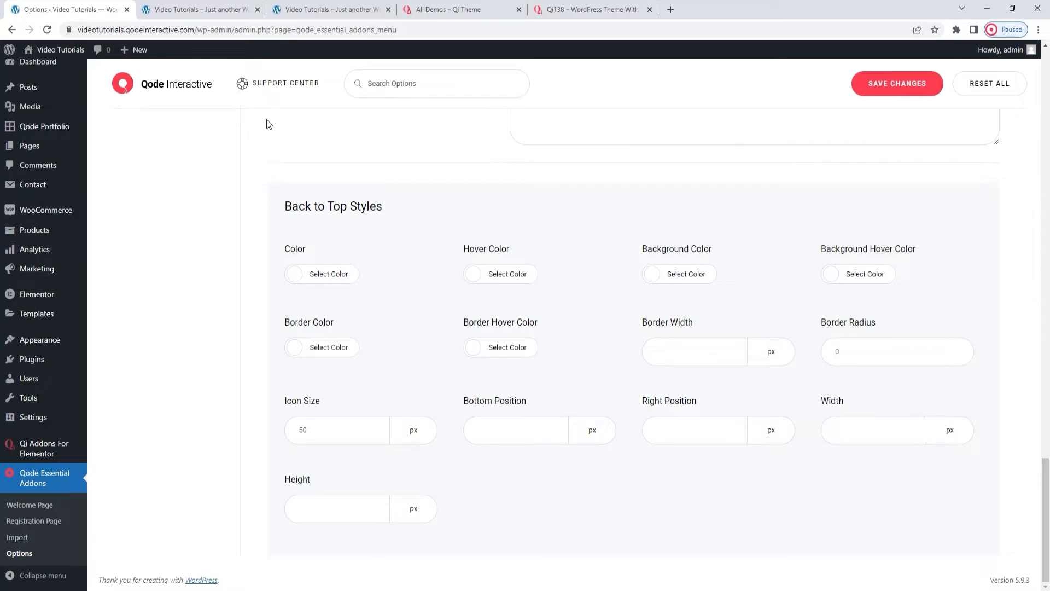
click(225, 12)
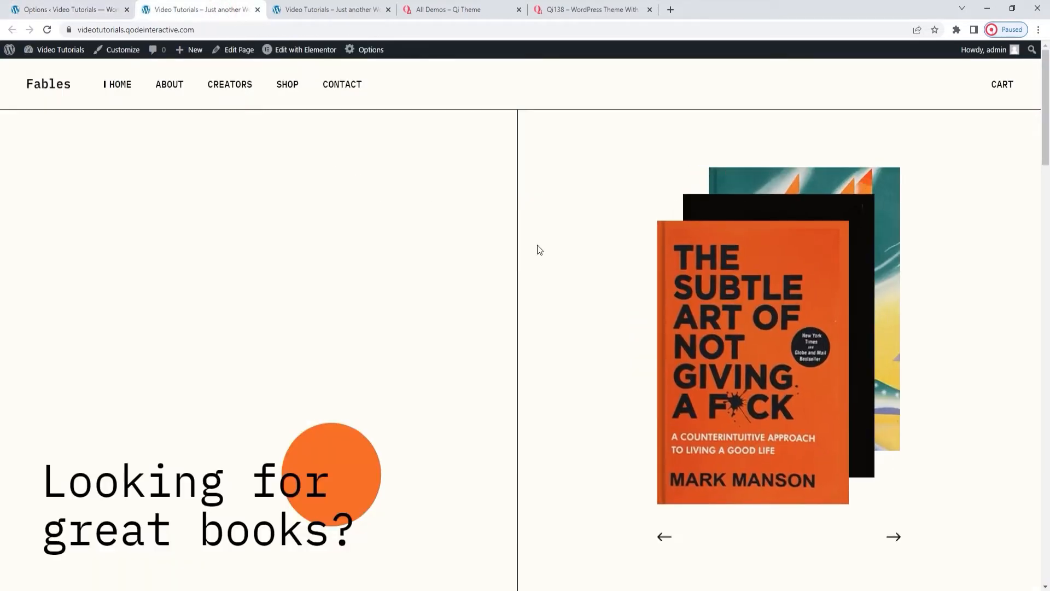
scroll(540, 250, down, 7)
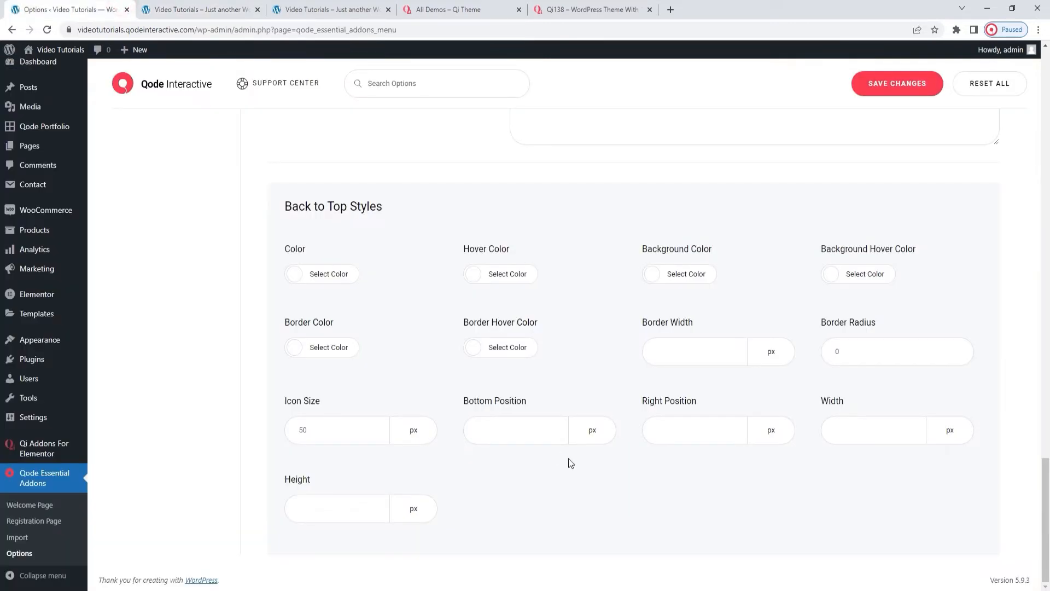
- Set the Back to Top bottom and right positions to 50 px, save the changes and check the button on the reloaded site
click(543, 441)
text(50)
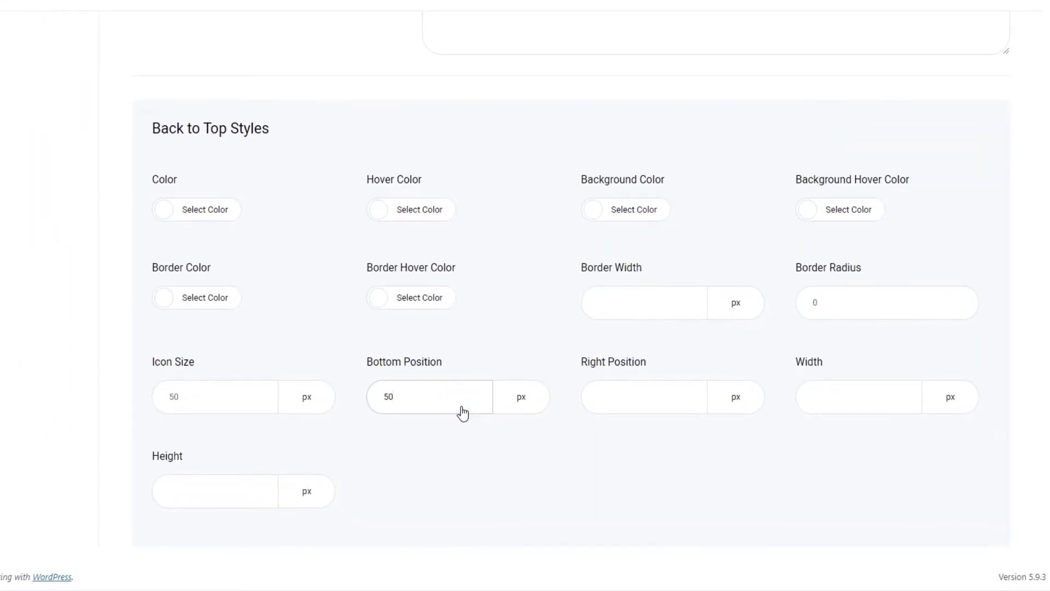
click(596, 394)
text(0)
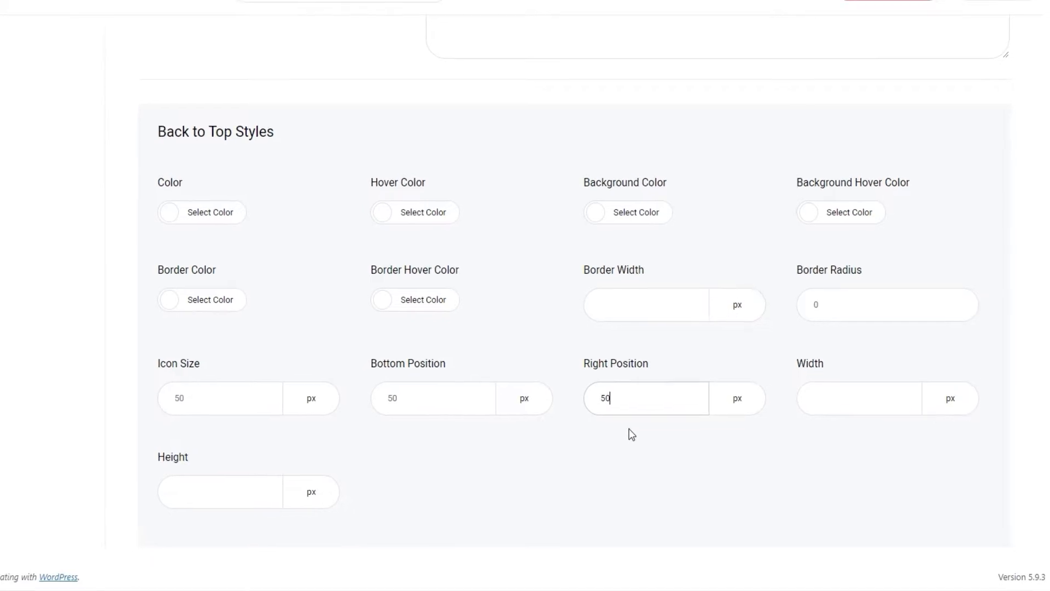
click(865, 74)
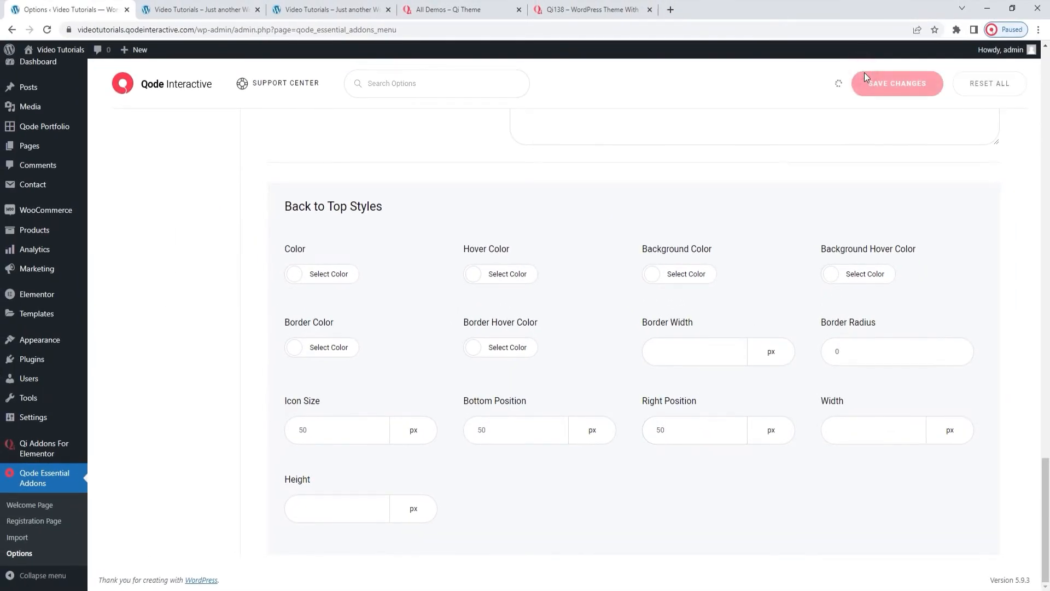
click(223, 4)
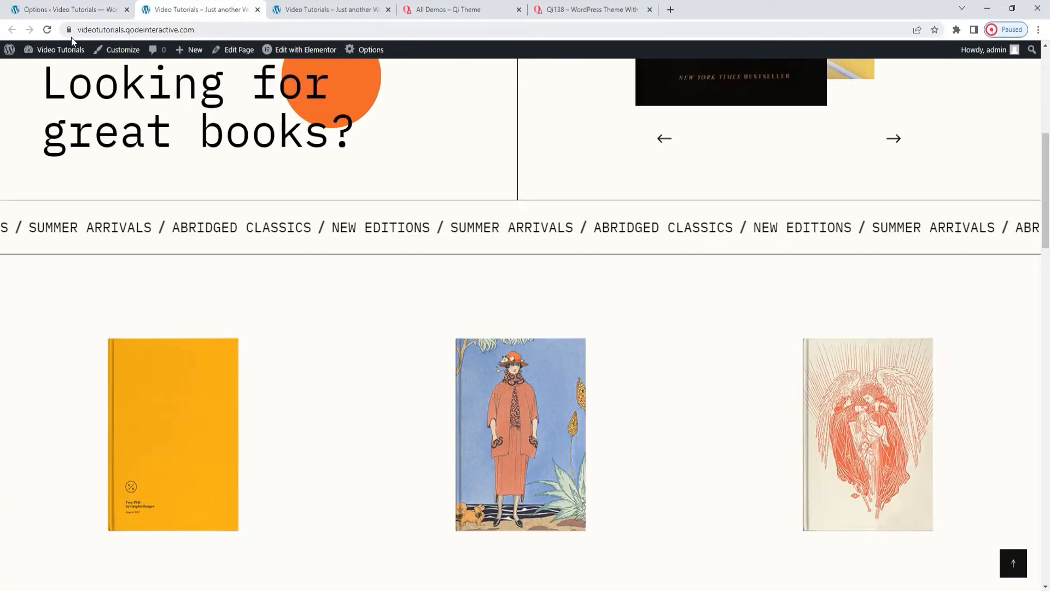
click(48, 30)
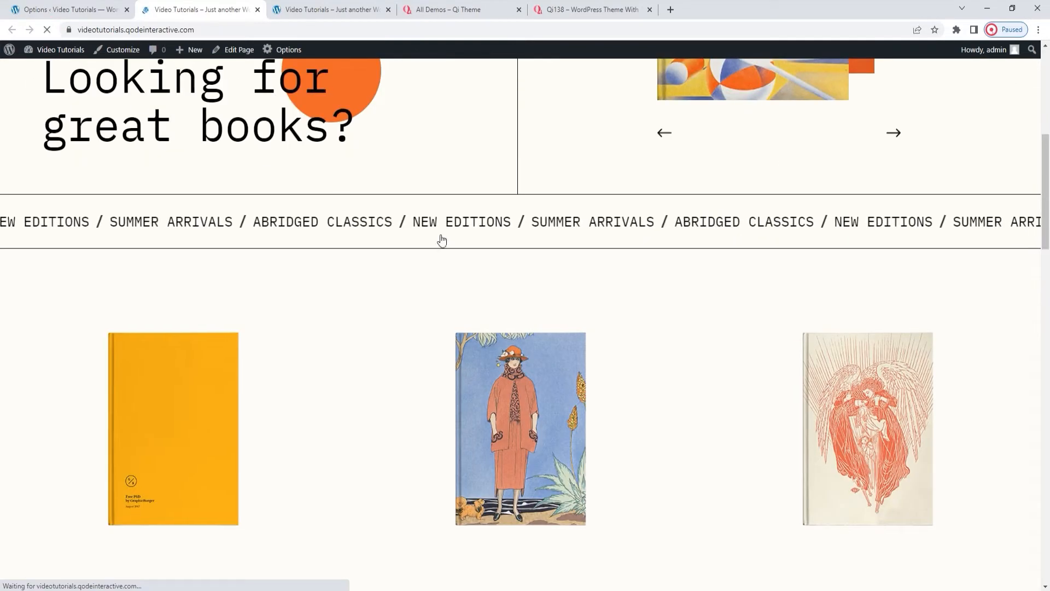
mouse_move(836, 438)
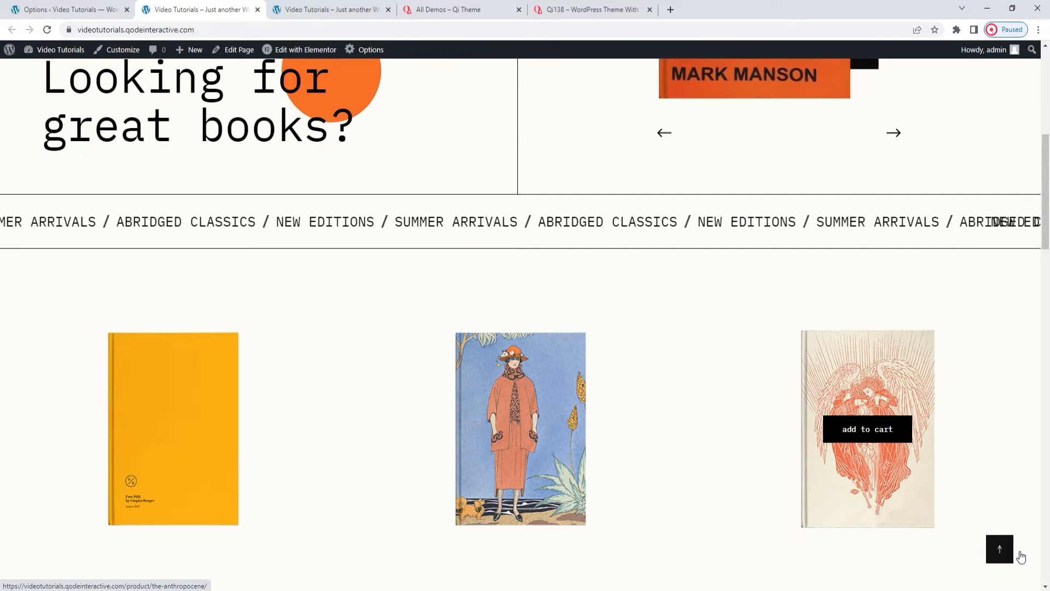
- Set the Back to Top width and height to 40 px, save the changes and check the button on the reloaded site
click(97, 8)
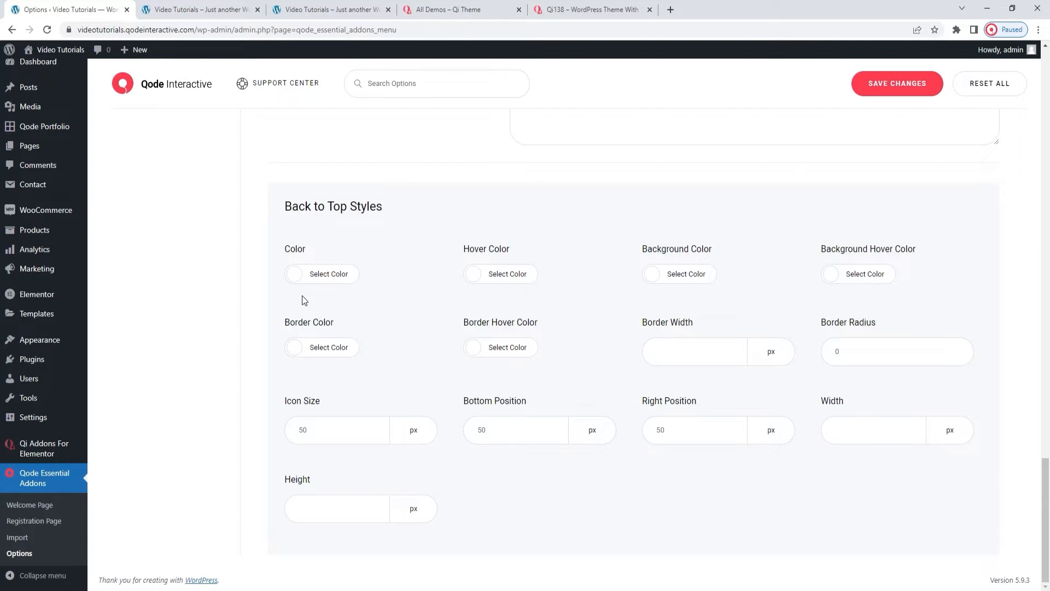
click(833, 434)
text(40)
click(349, 517)
text(40)
click(869, 83)
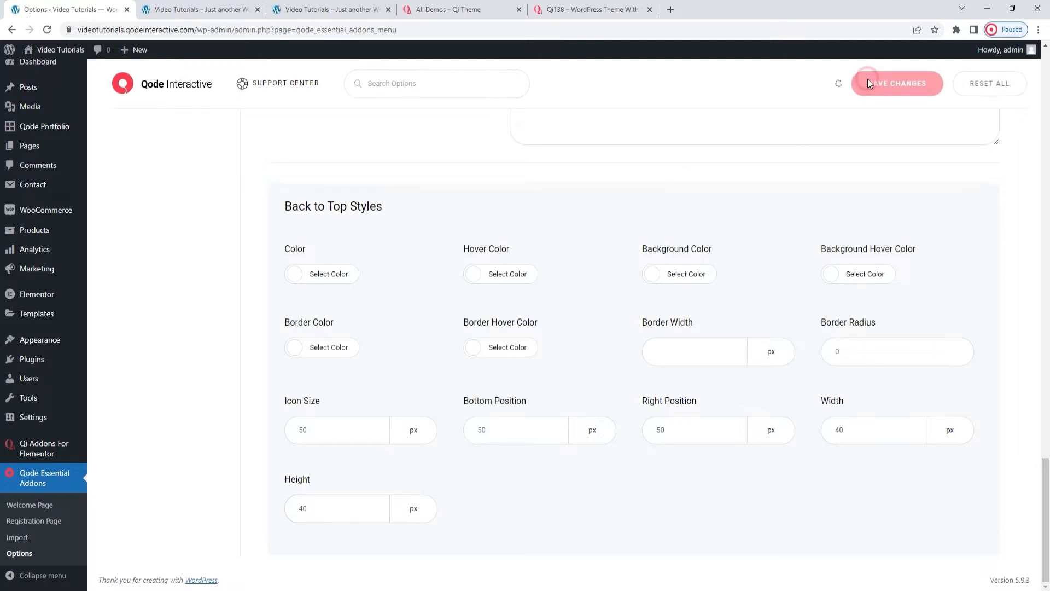
click(198, 9)
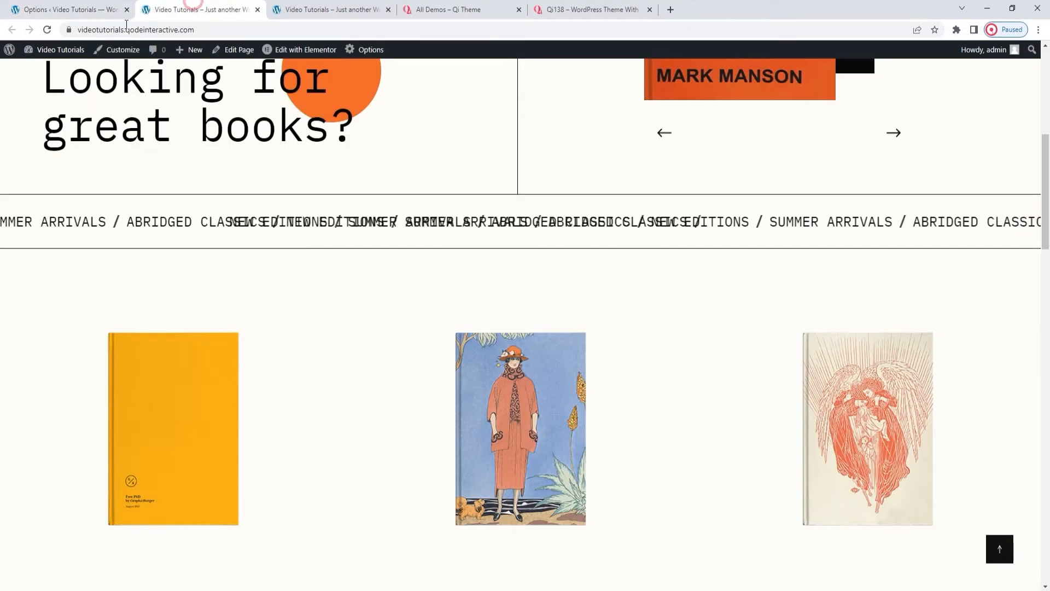
click(47, 29)
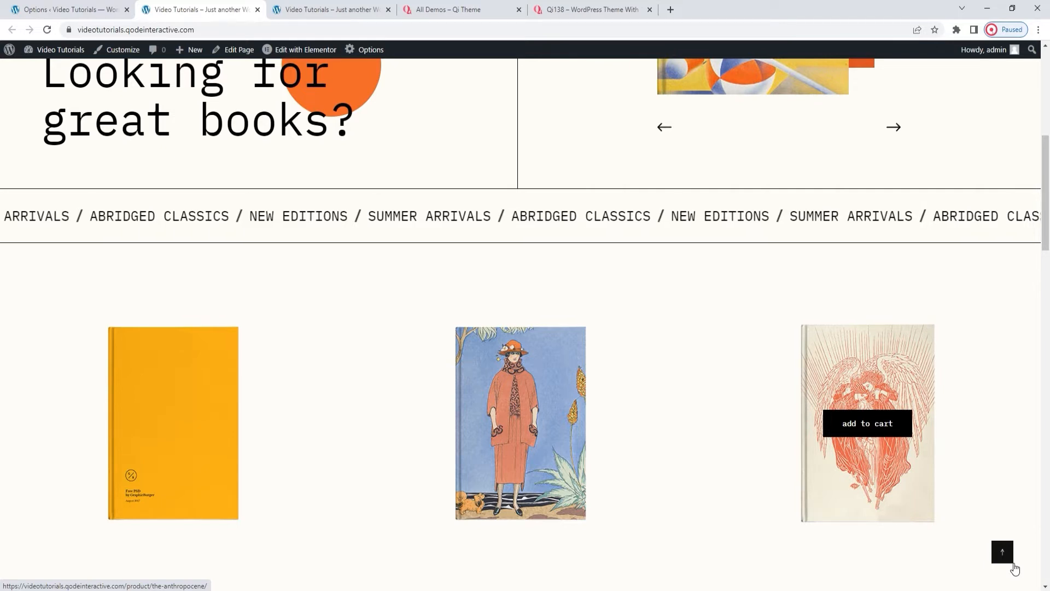
- Clear the Back to Top height, width, right position and bottom position values and save the changes
click(84, 5)
double_click(329, 517)
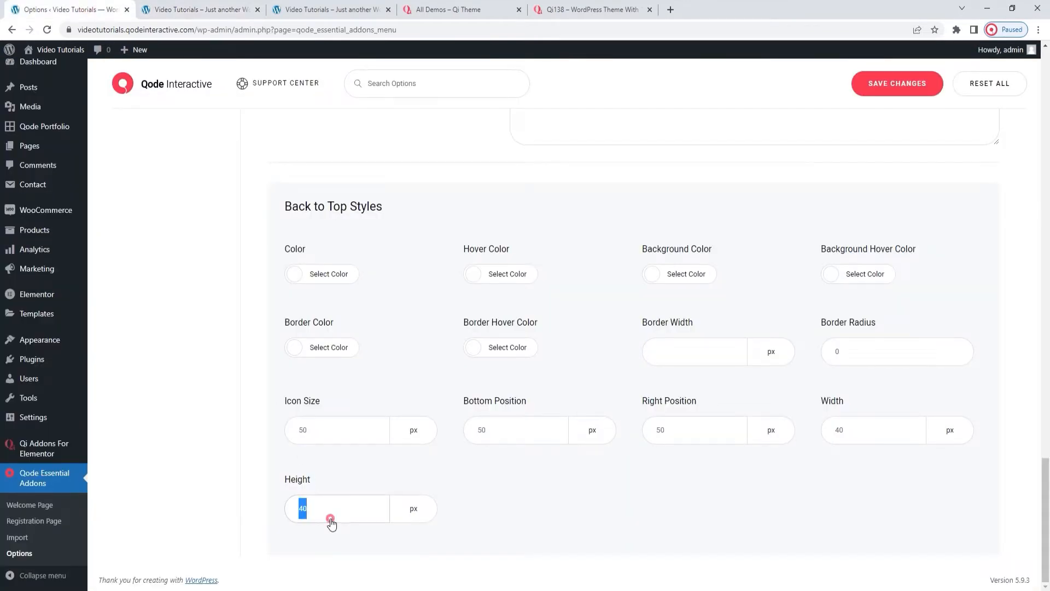
key(BackSpace)
double_click(837, 435)
key(BackSpace)
double_click(697, 442)
key(BackSpace)
double_click(548, 446)
key(BackSpace)
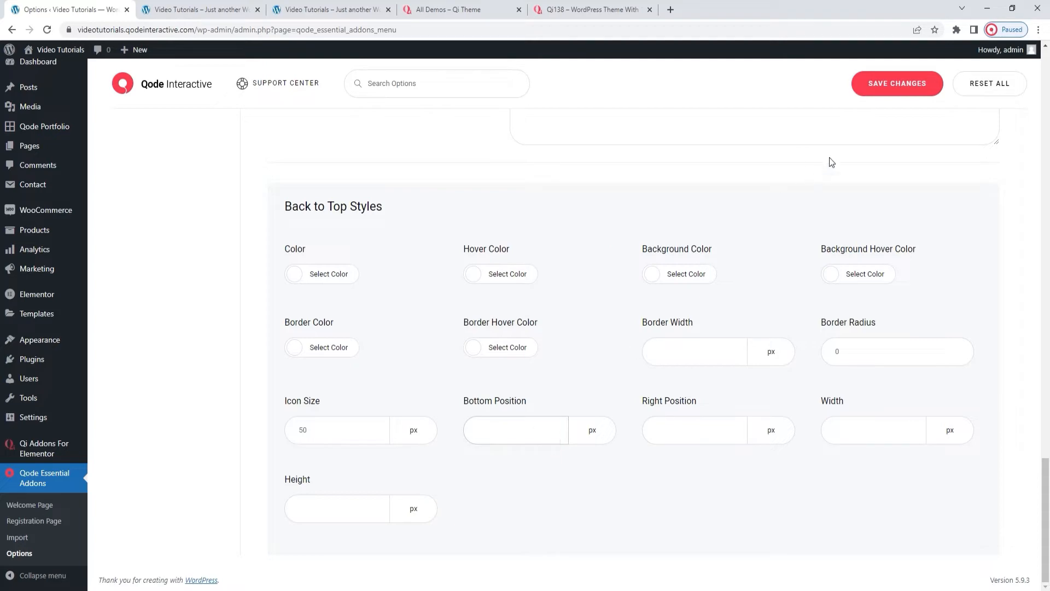
click(872, 96)
- Open the global logo options and look through the header logo settings
scroll(579, 279, up, 20)
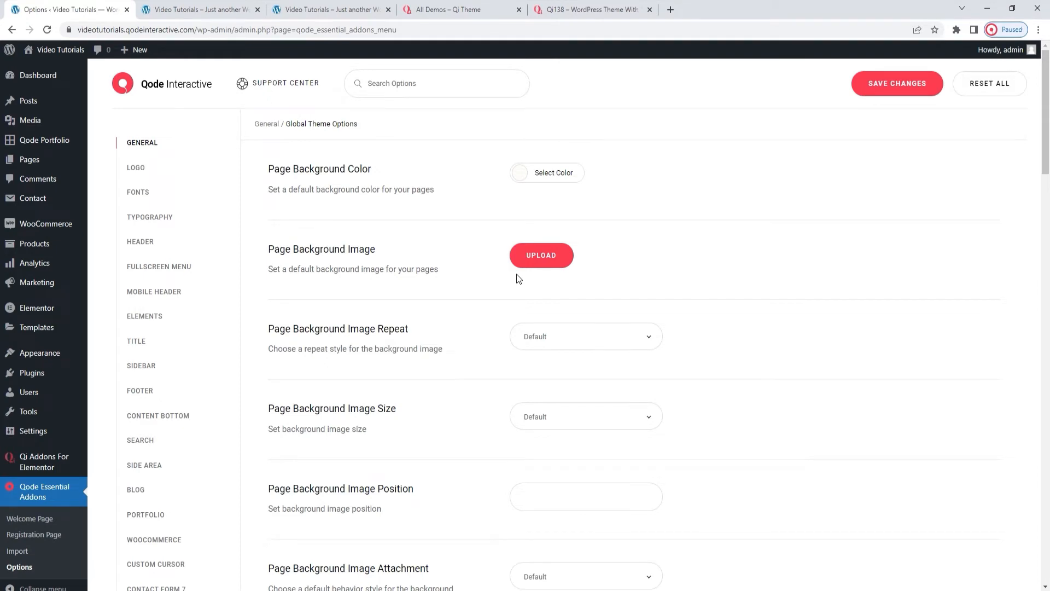
click(143, 169)
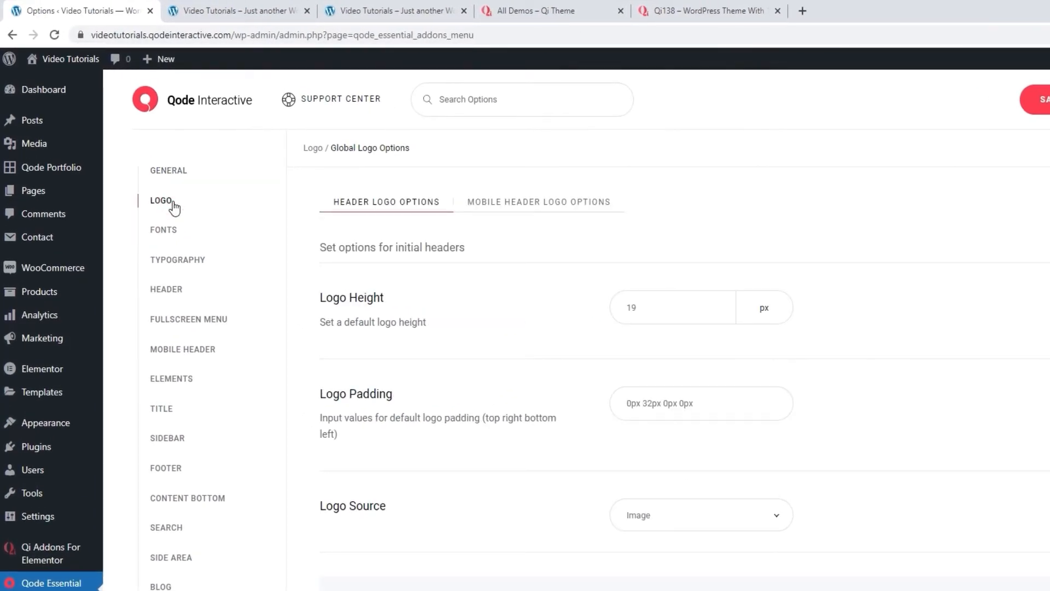
scroll(442, 264, down, 3)
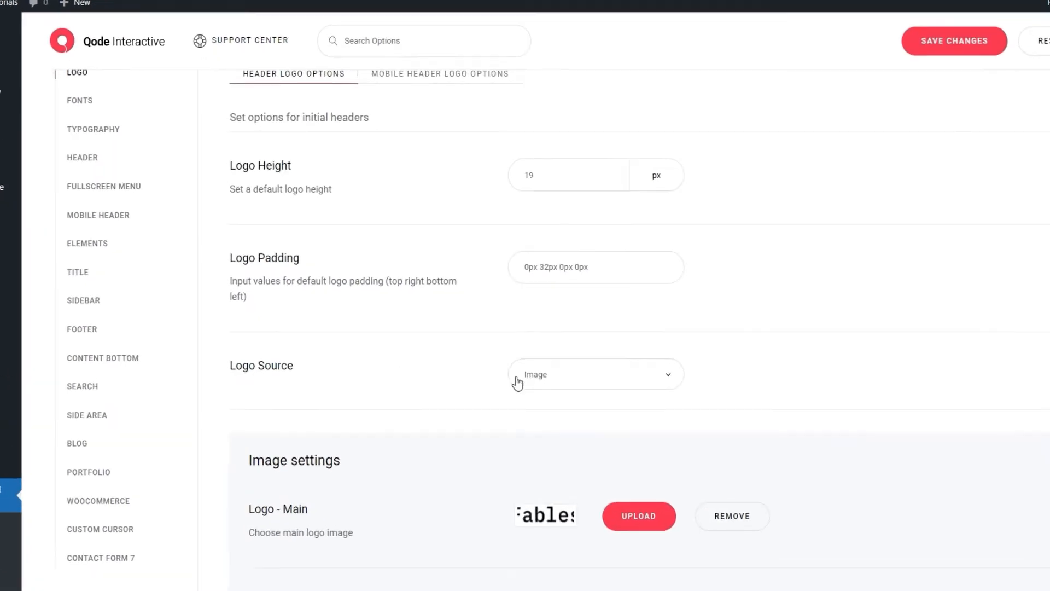
- Switch the header Logo Source to SVG Path and look through its SVG settings and styles
click(570, 388)
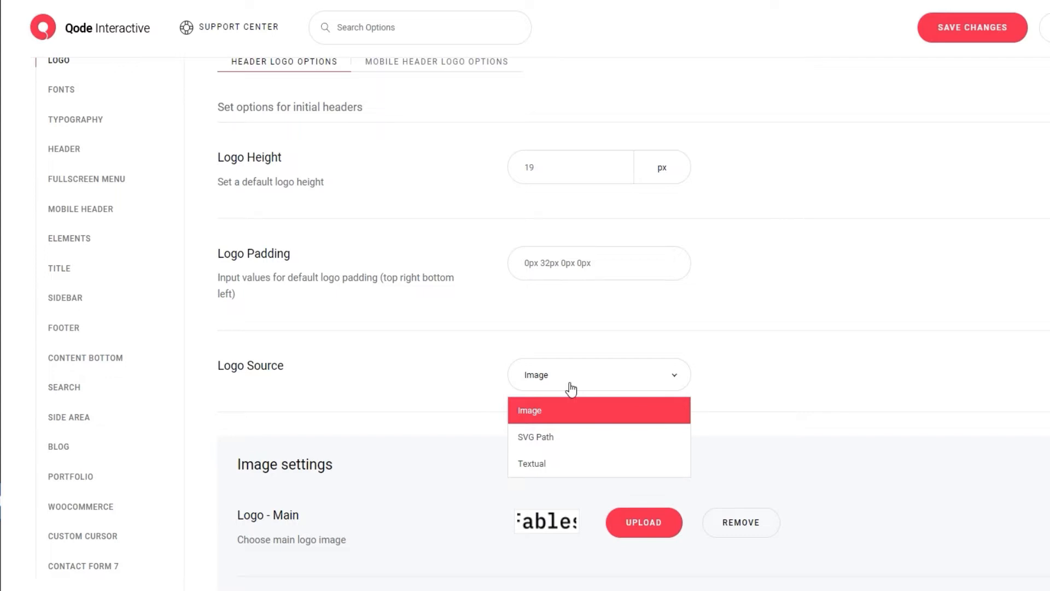
click(567, 437)
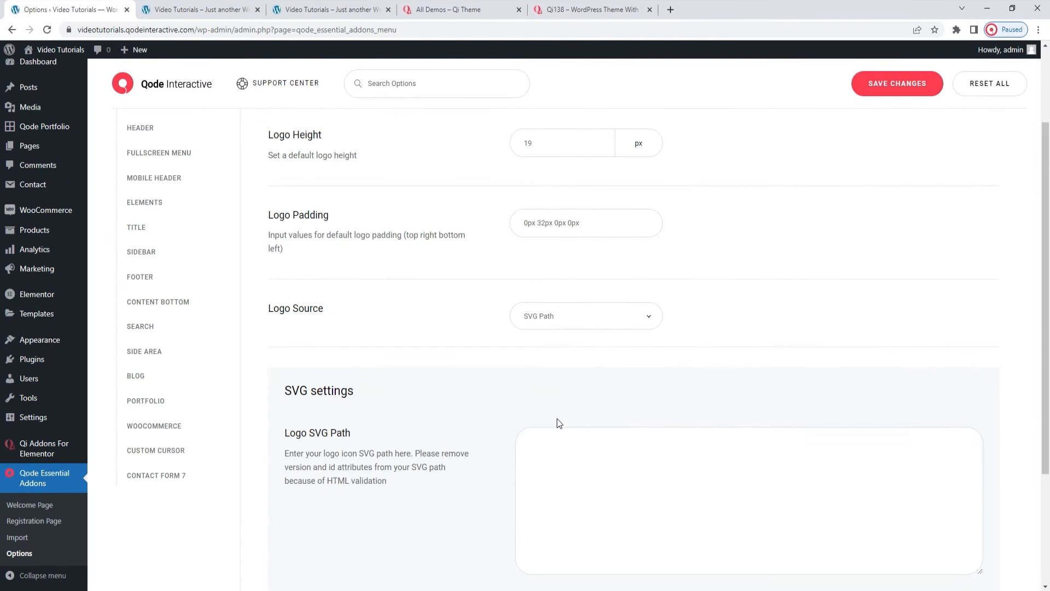
scroll(558, 423, down, 1)
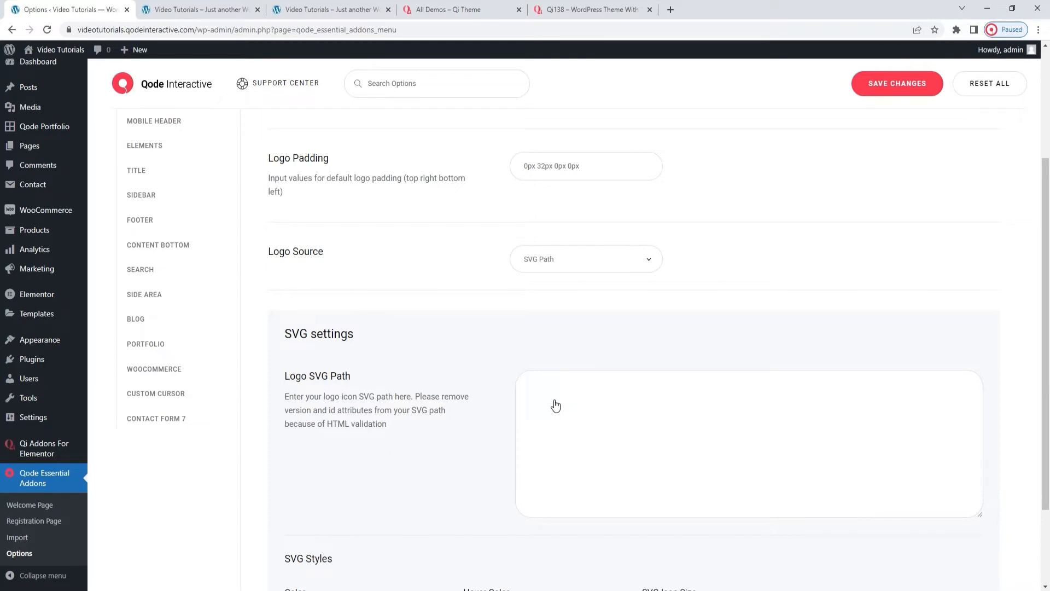
scroll(556, 405, down, 2)
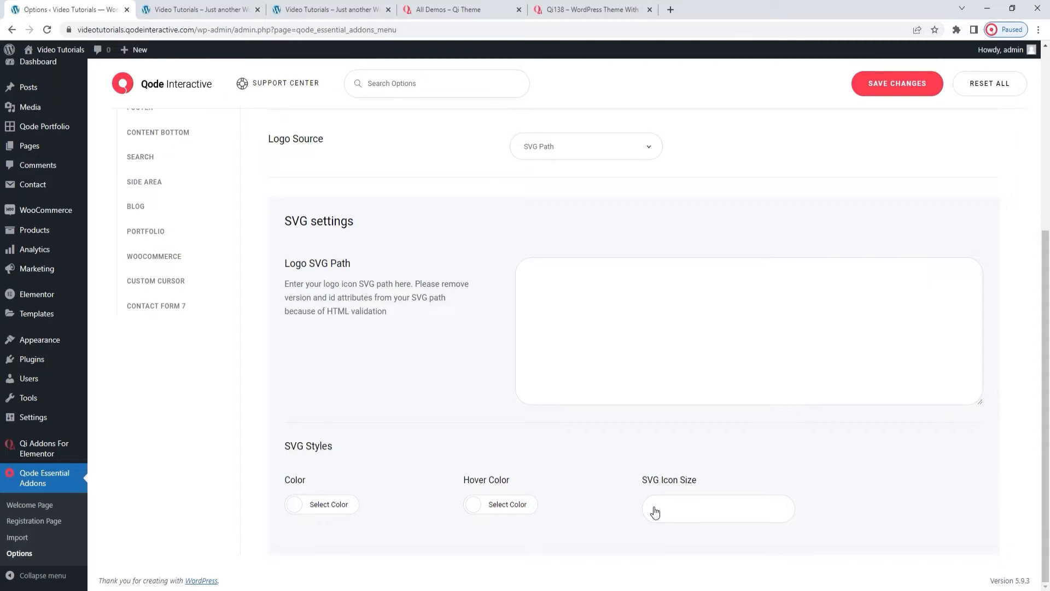
- Set the header Logo Source to Textual with the logo text "Fables", save the changes and check the reloaded site
scroll(655, 512, up, 1)
click(564, 197)
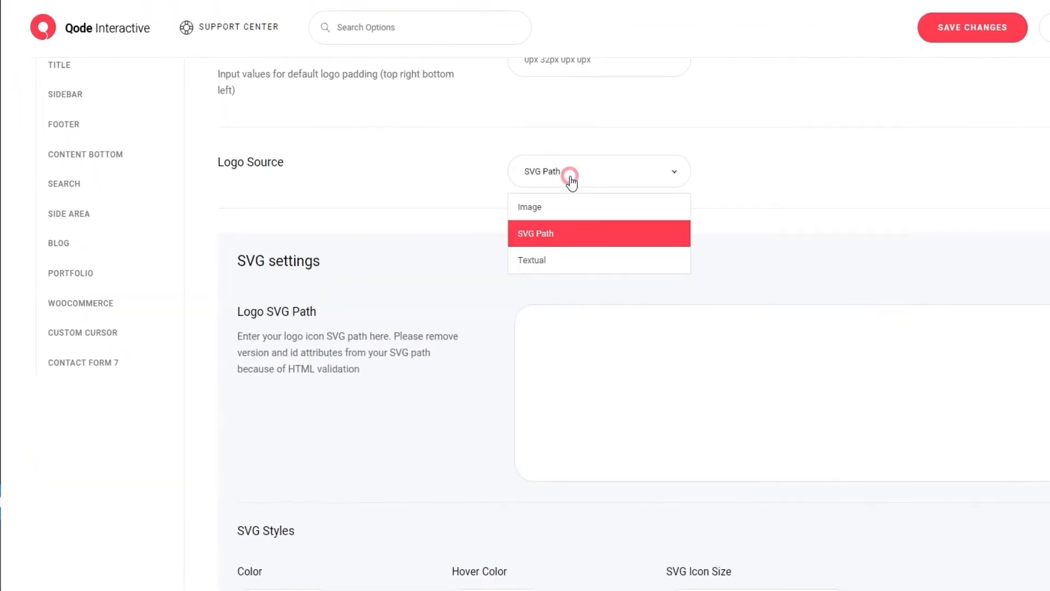
click(562, 260)
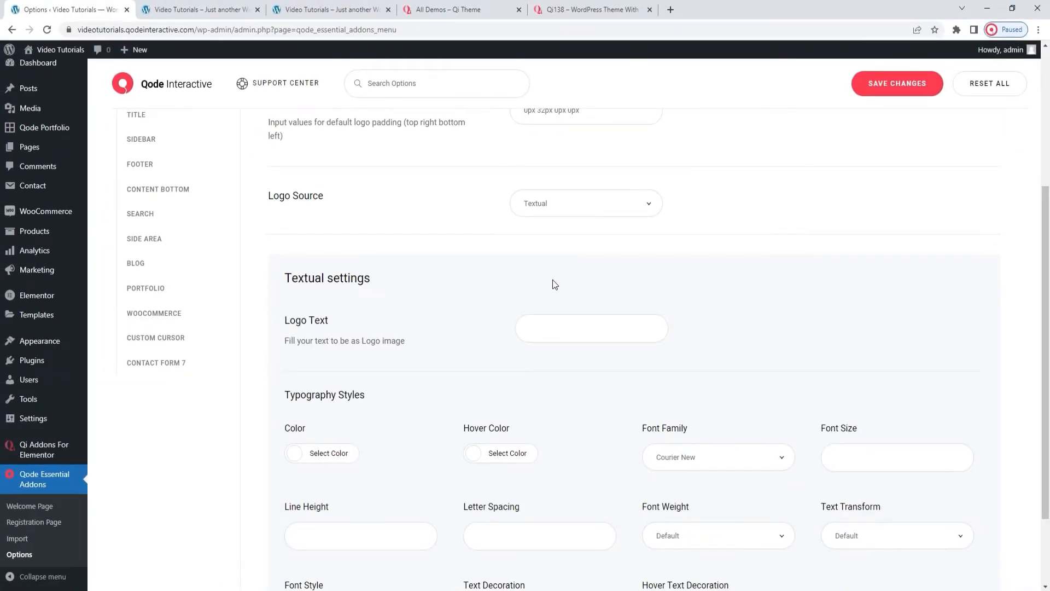
click(553, 327)
click(180, 9)
scroll(130, 144, up, 10)
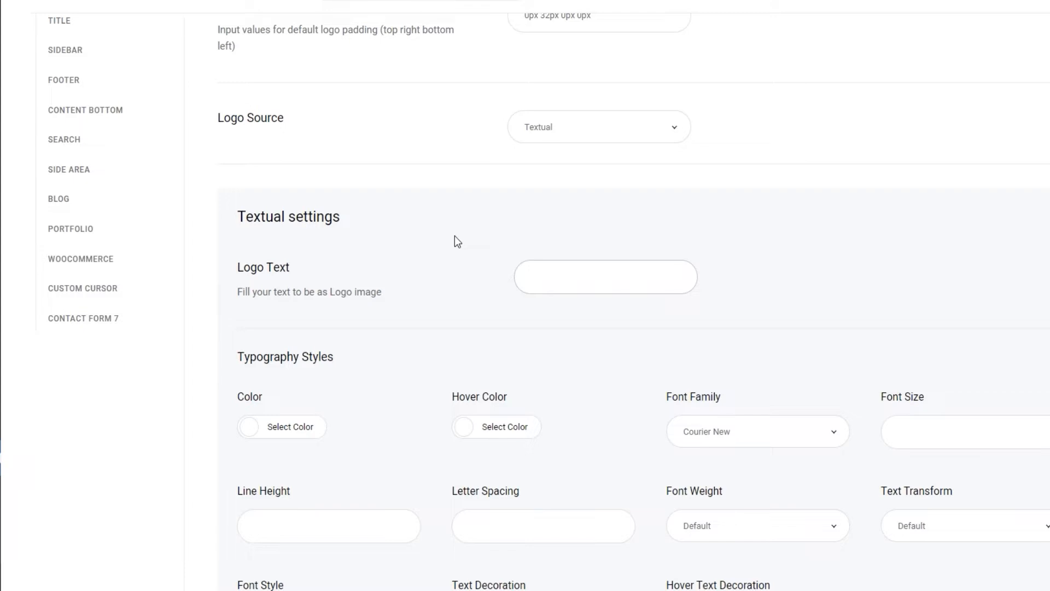
text(Fables)
scroll(455, 236, down, 3)
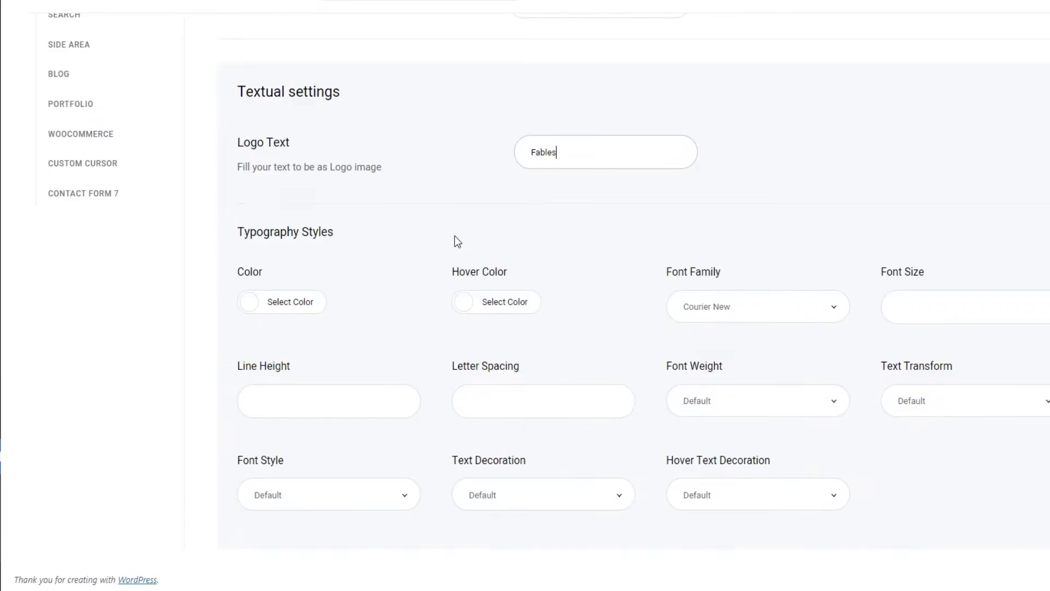
click(967, 2)
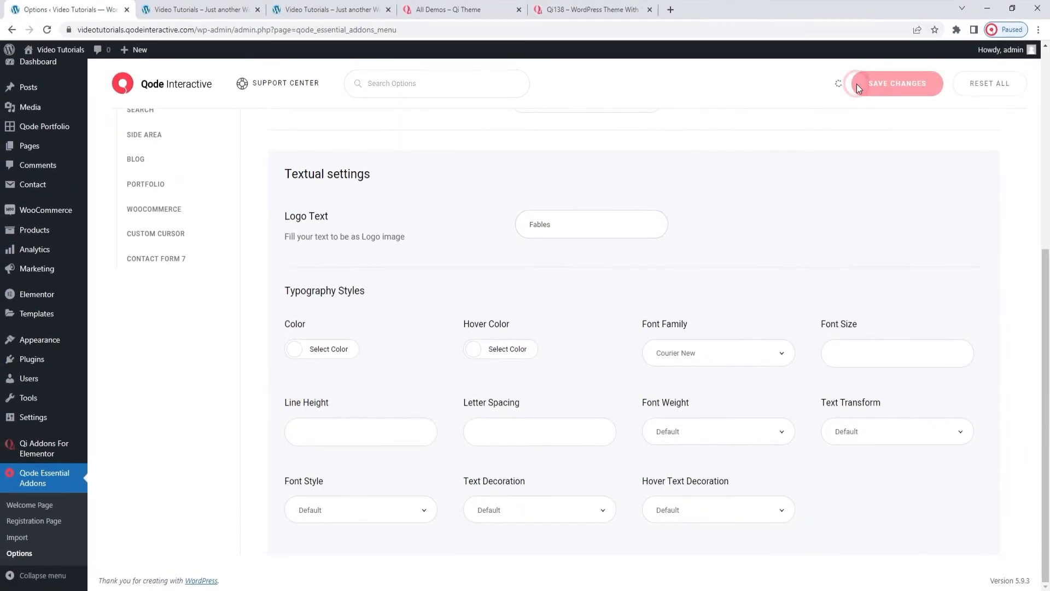
click(200, 9)
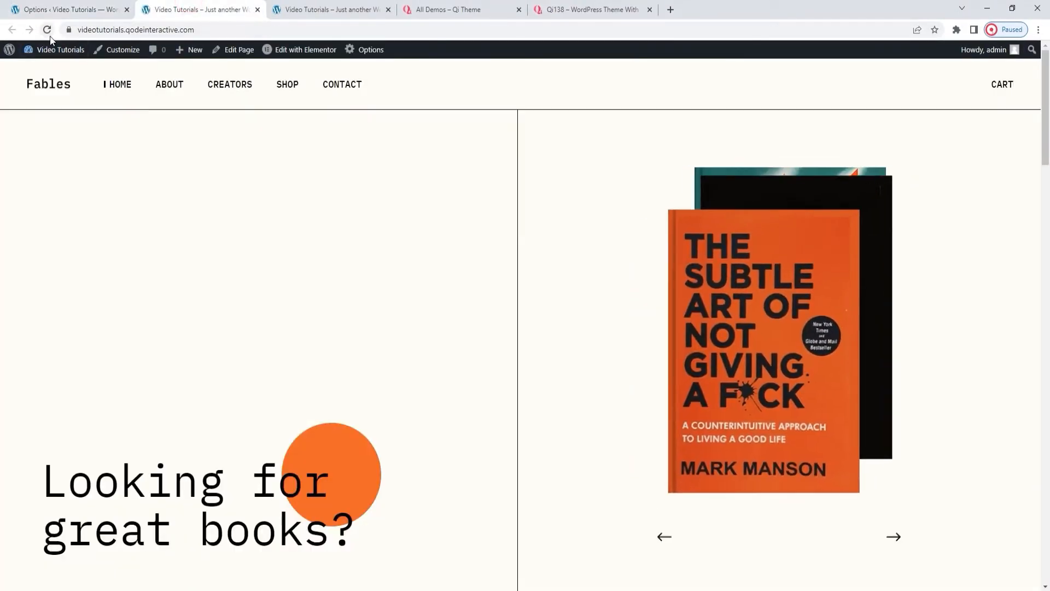
click(47, 30)
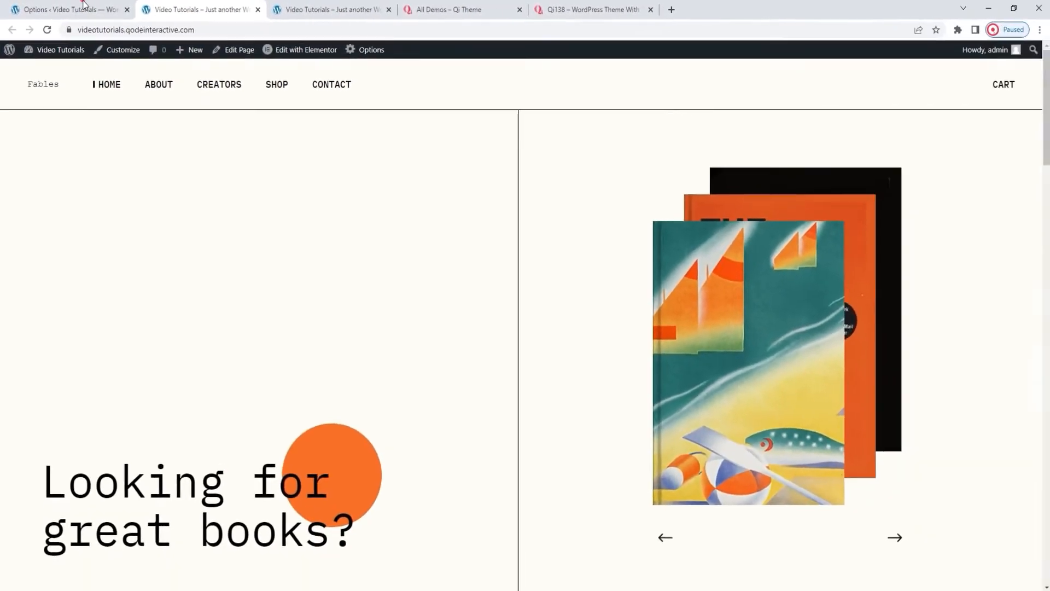
- Set the textual logo's Color to red #dd3333 and its Hover Color to the green preset in the theme options
click(112, 6)
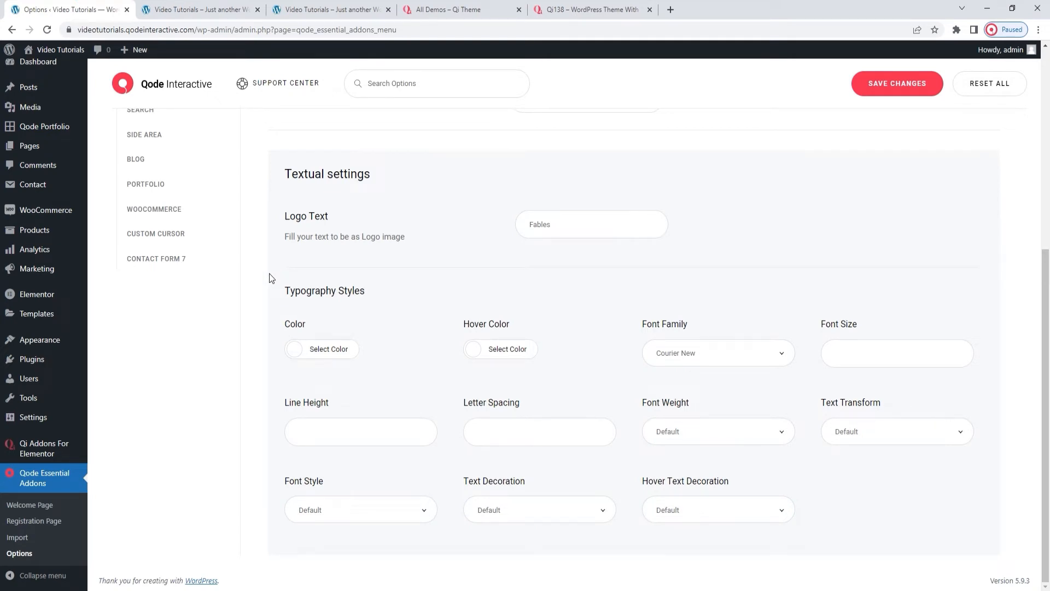
click(295, 350)
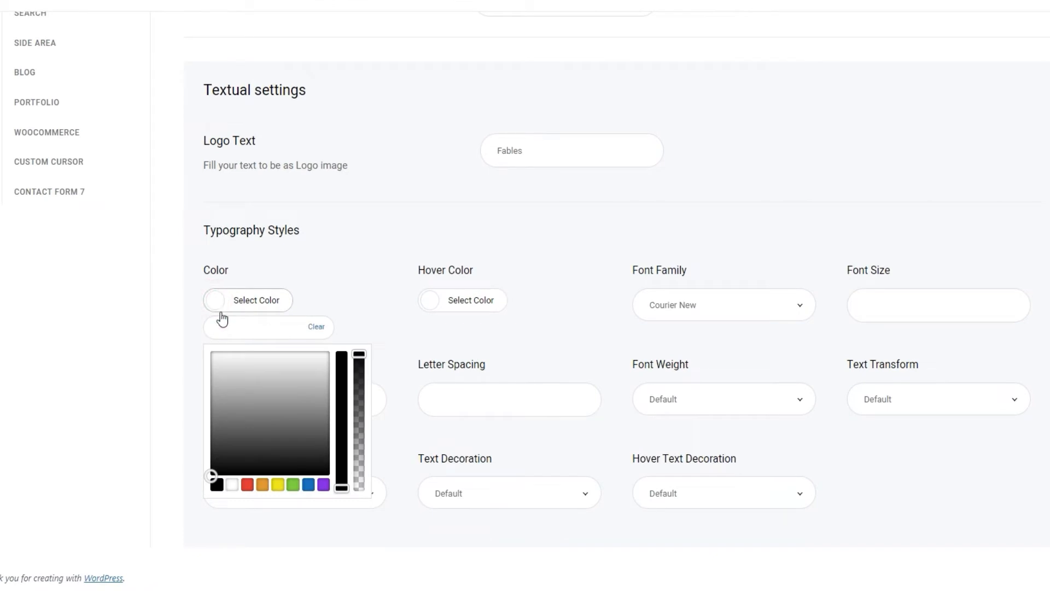
click(246, 485)
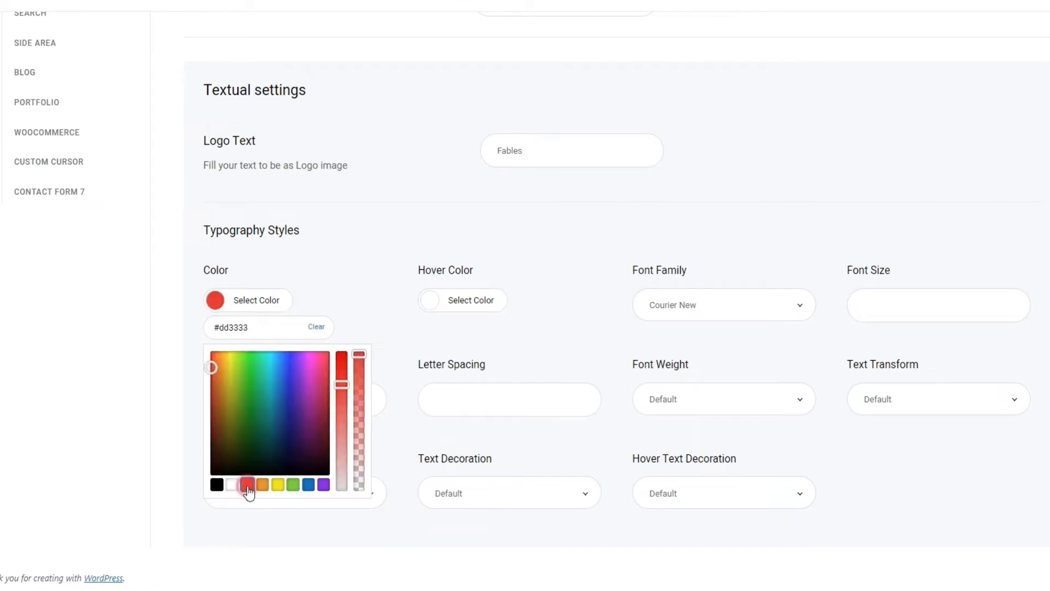
click(438, 300)
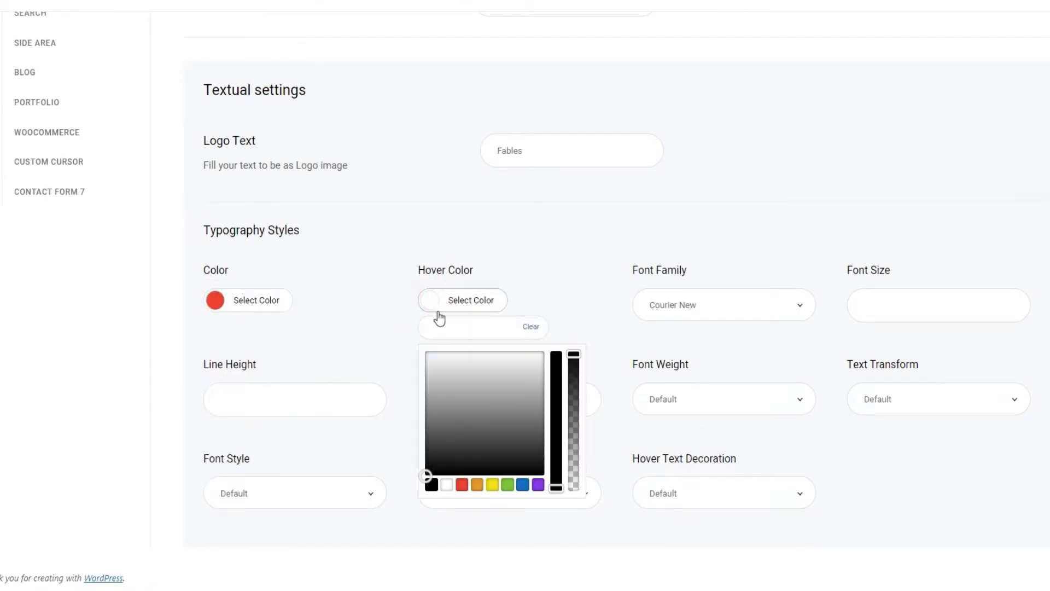
click(505, 485)
- Set the textual logo's Font Family to Georgia and its Font Size to 20px
click(662, 319)
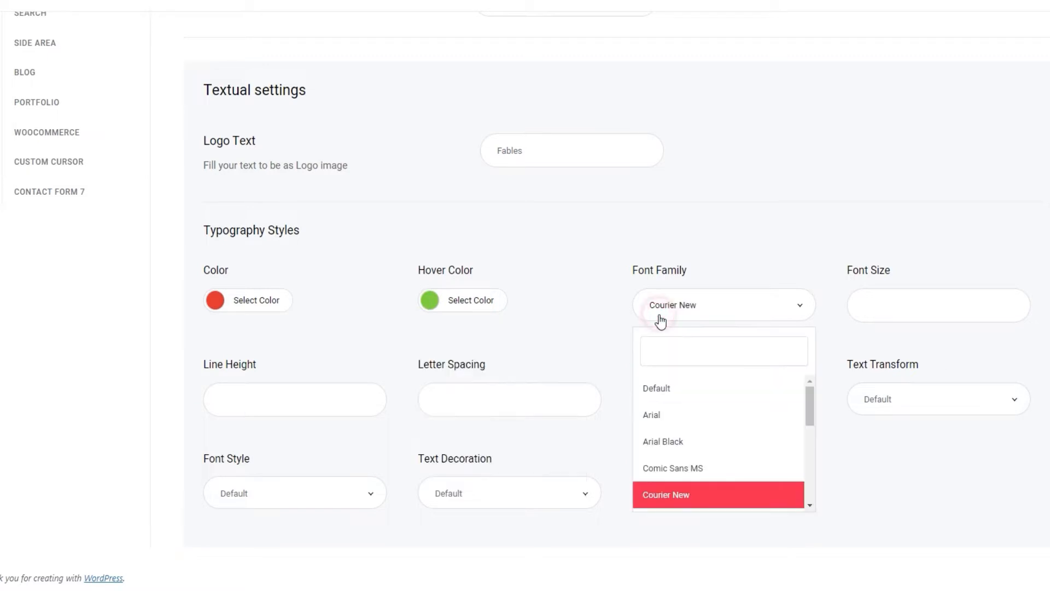
scroll(712, 465, down, 1)
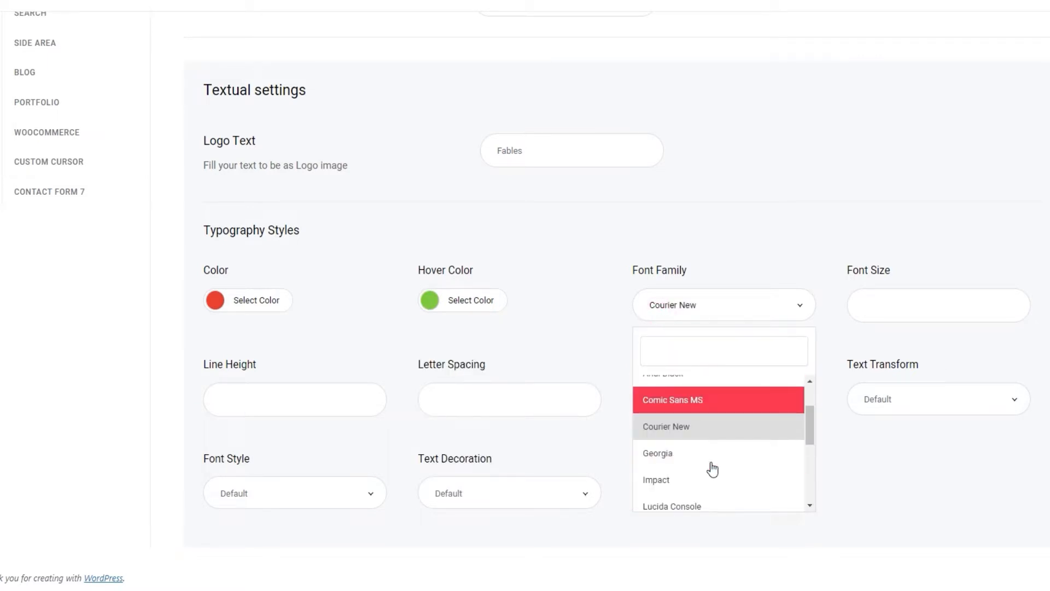
click(711, 464)
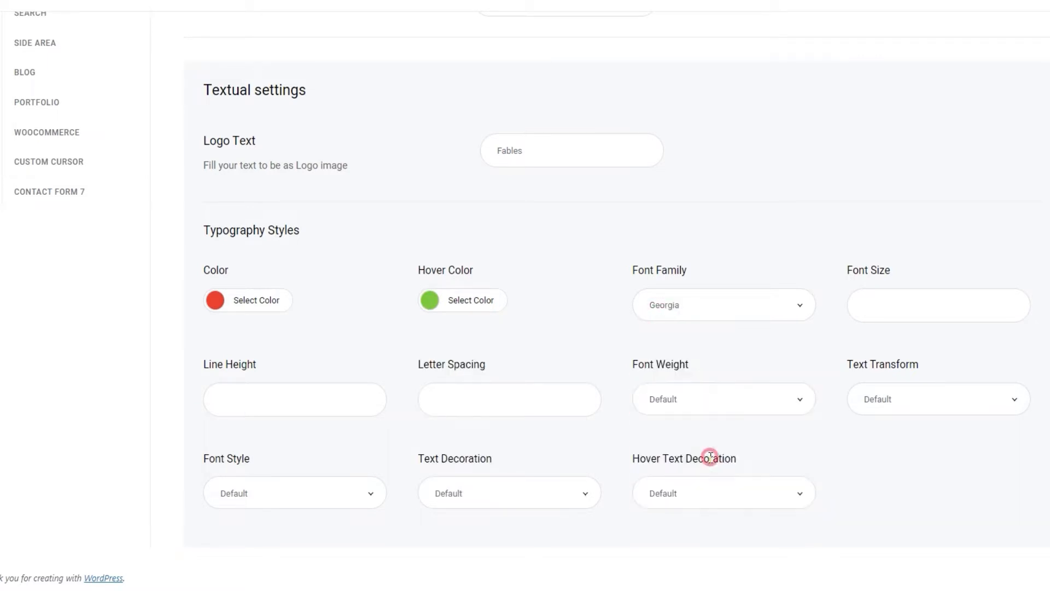
click(883, 315)
text(20px)
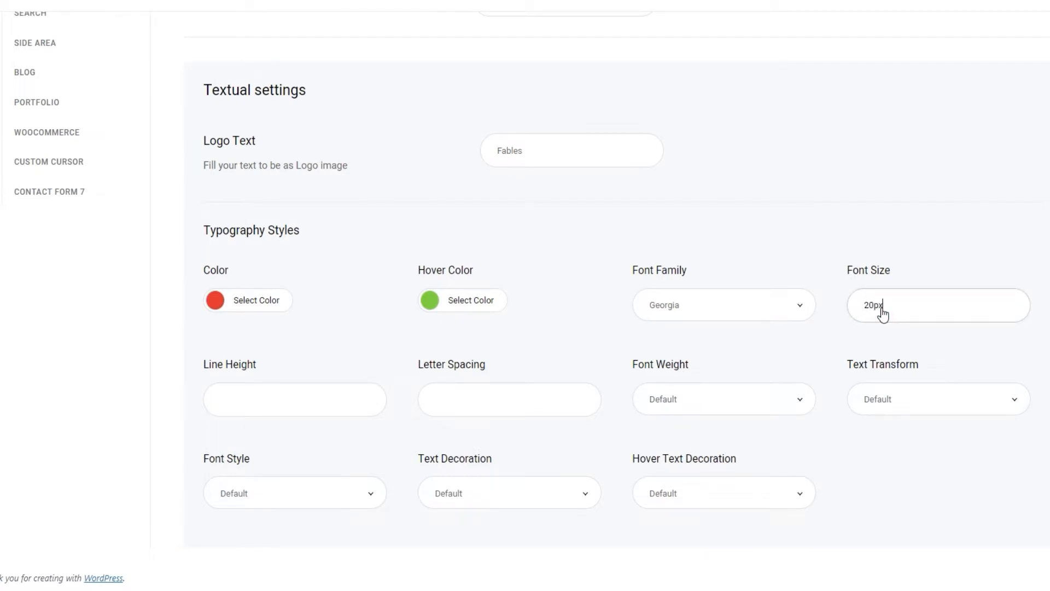
- Set the logo text's Letter Spacing to 2, Font Weight to Bold (700) and Text Transform to Uppercase
click(360, 412)
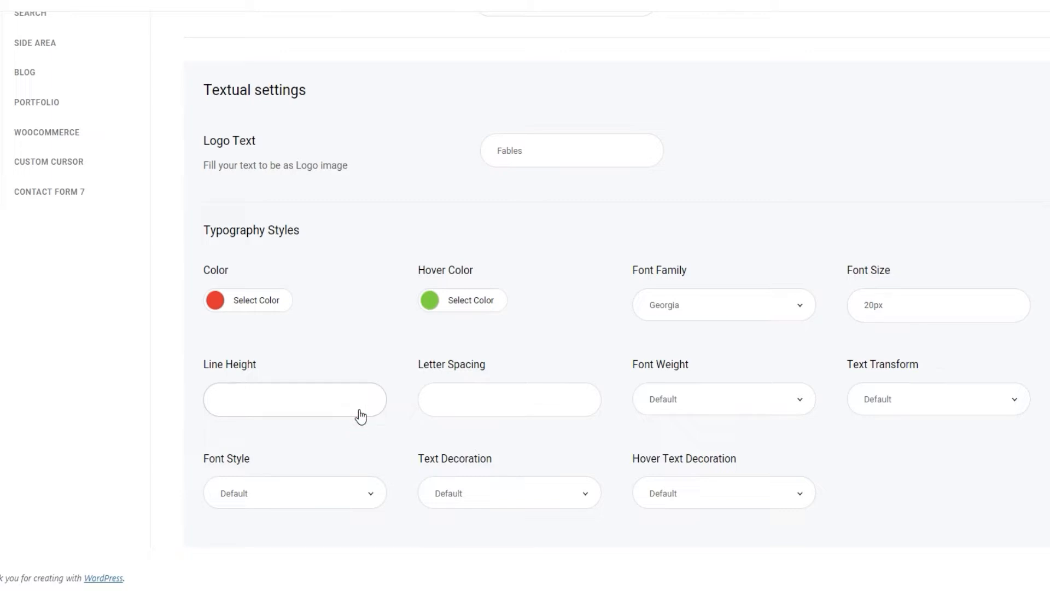
click(436, 414)
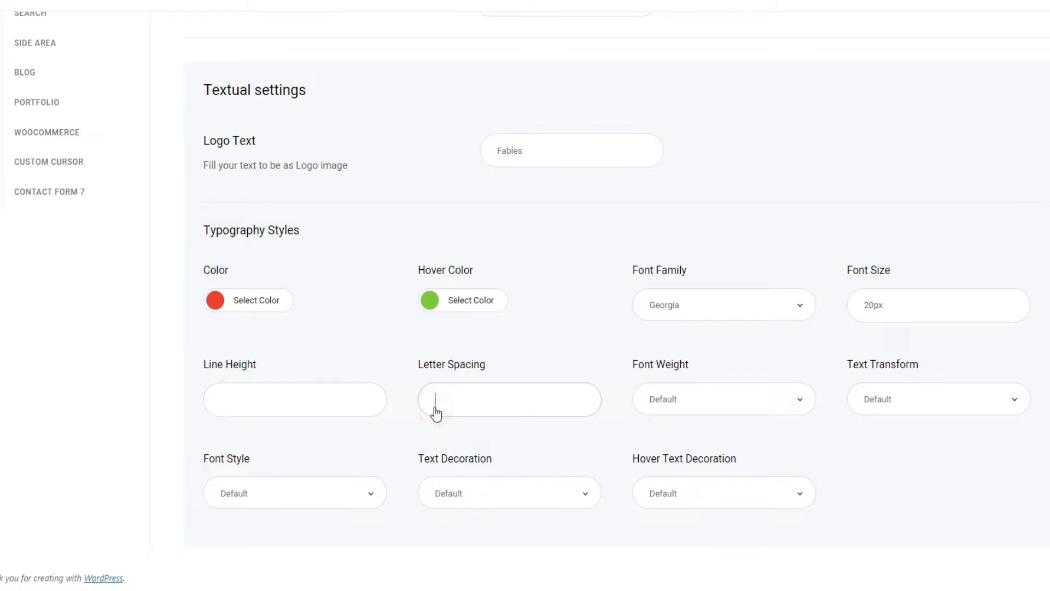
text(2)
click(679, 403)
scroll(680, 460, down, 3)
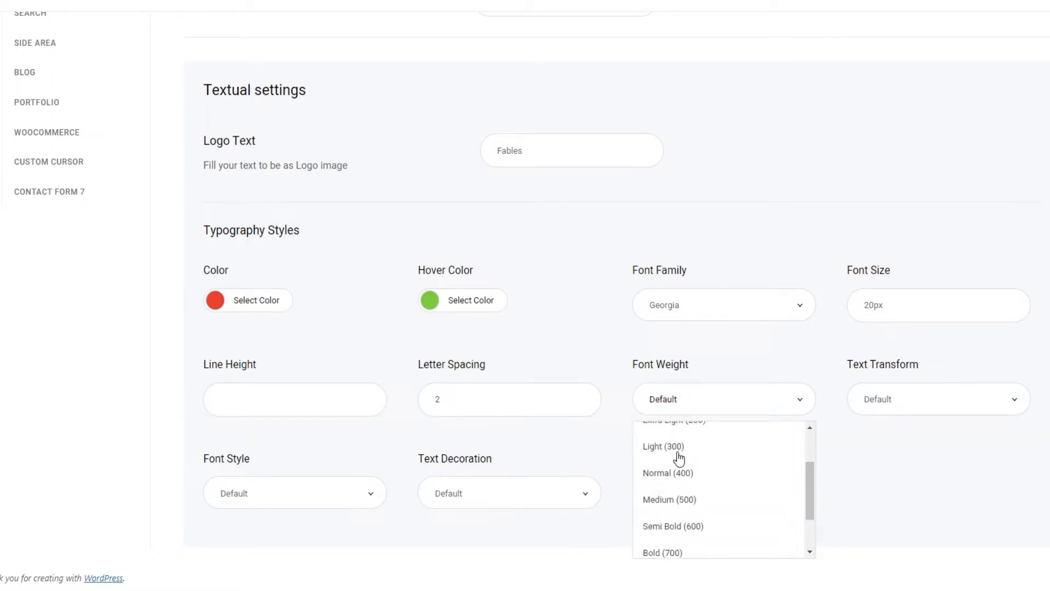
click(691, 490)
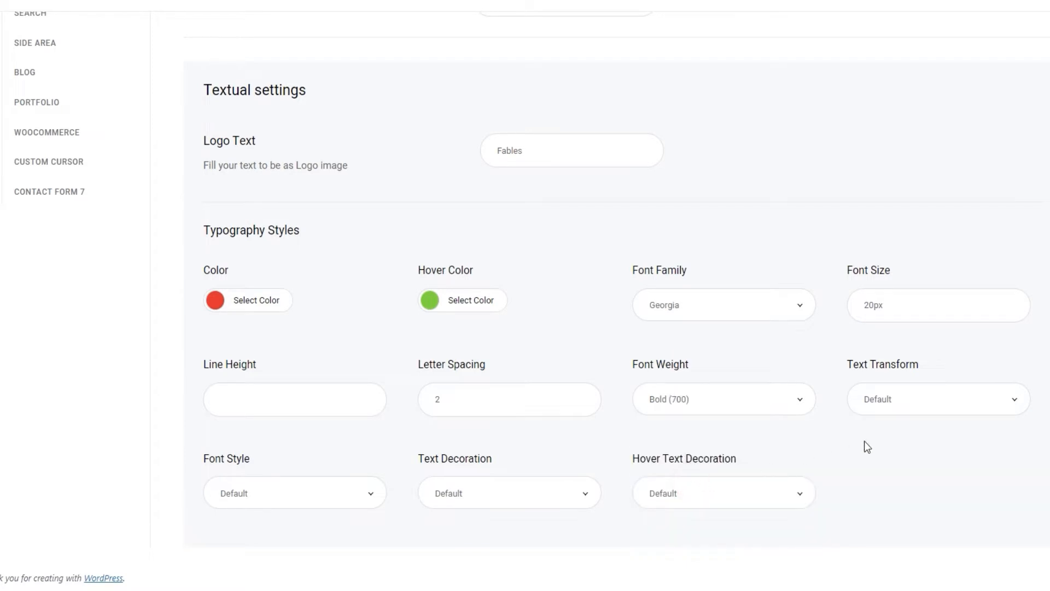
click(900, 406)
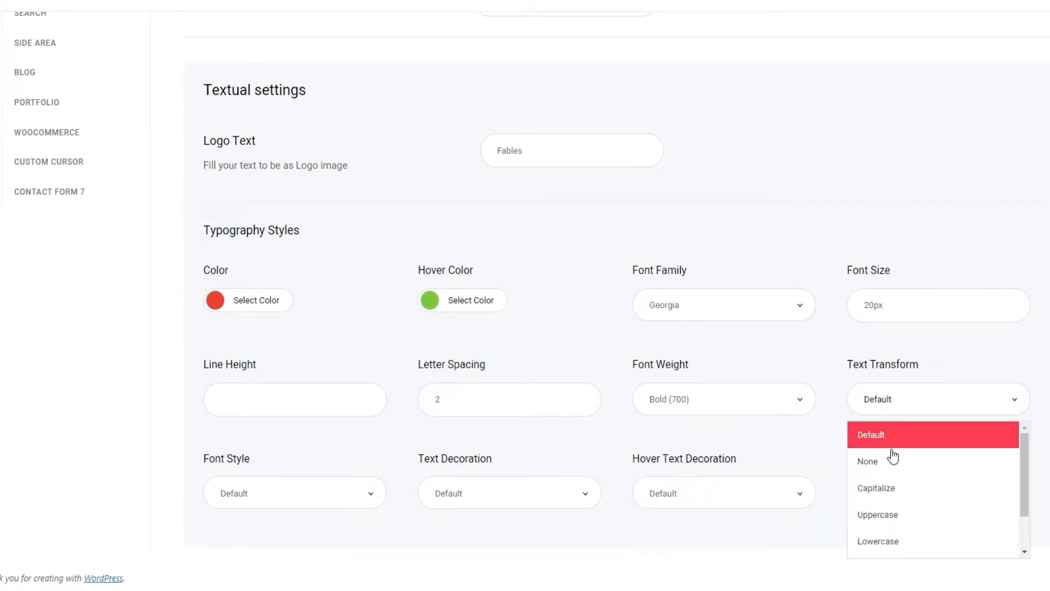
click(896, 512)
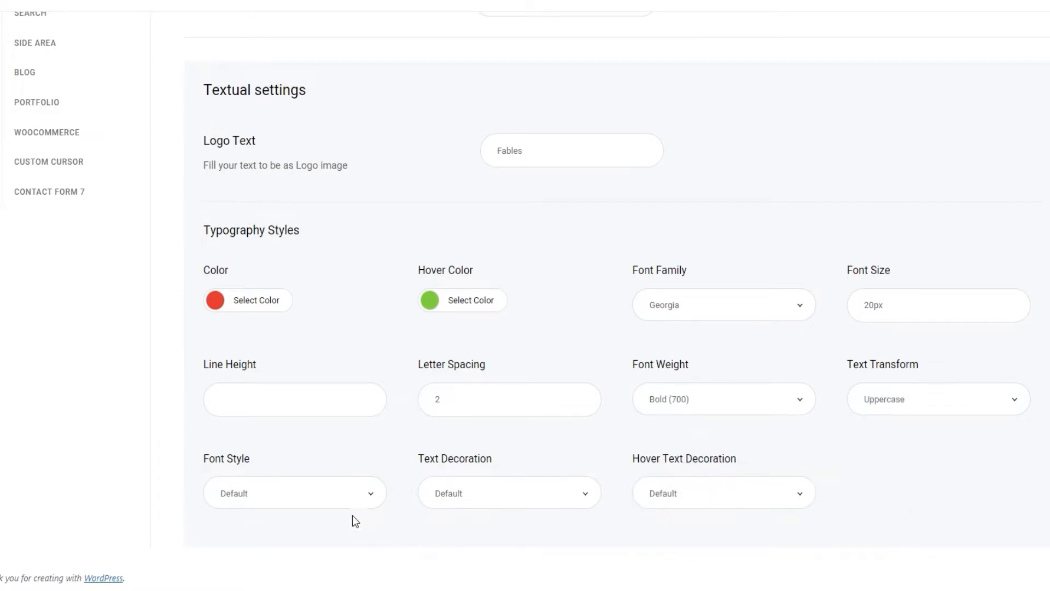
- Set the logo text's Font Style to Italic, Text Decoration to Line-Through and Hover Text Decoration to Underline
click(340, 501)
click(302, 405)
click(480, 490)
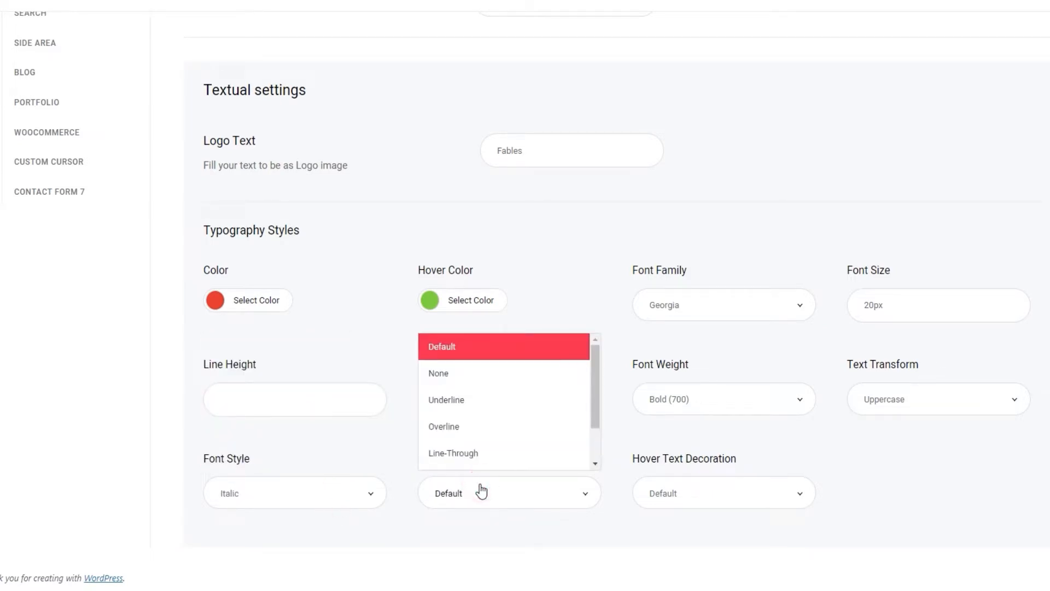
click(482, 462)
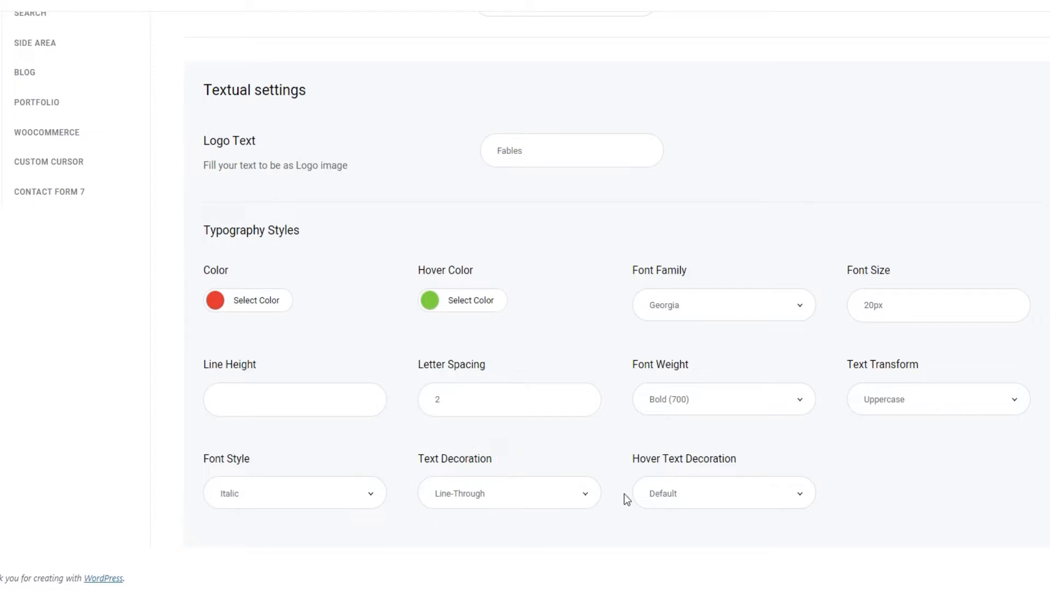
click(676, 494)
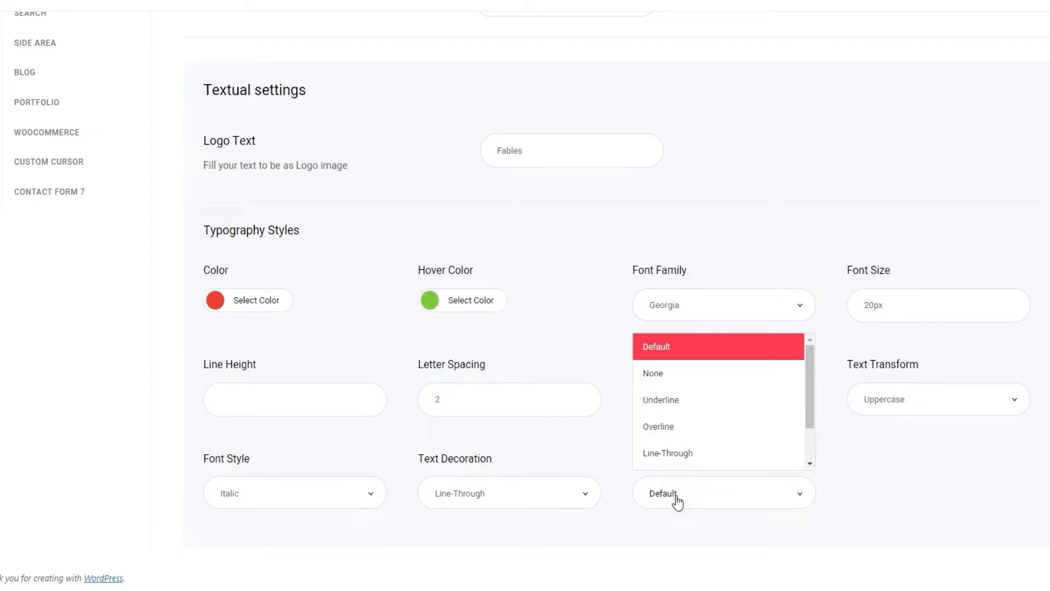
click(676, 412)
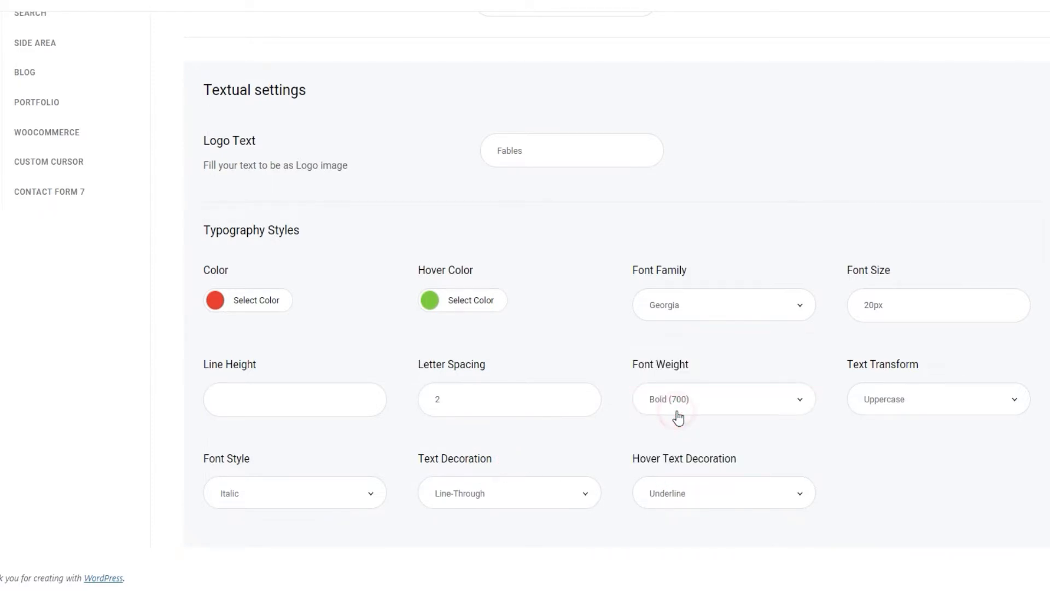
- Save the logo typography changes and check the header logo and its hover style on the reloaded site
click(908, 84)
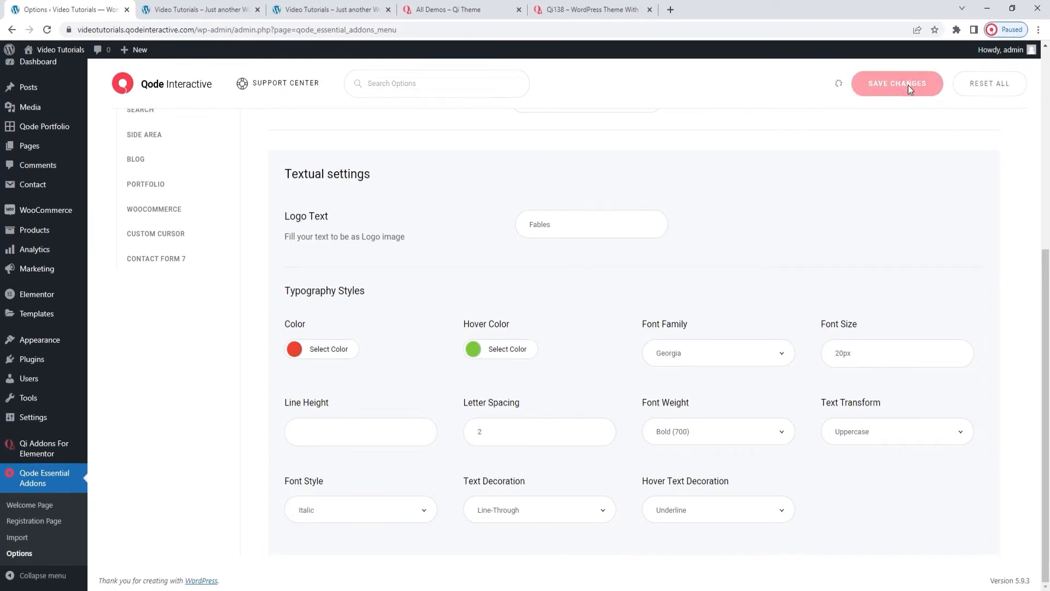
click(212, 8)
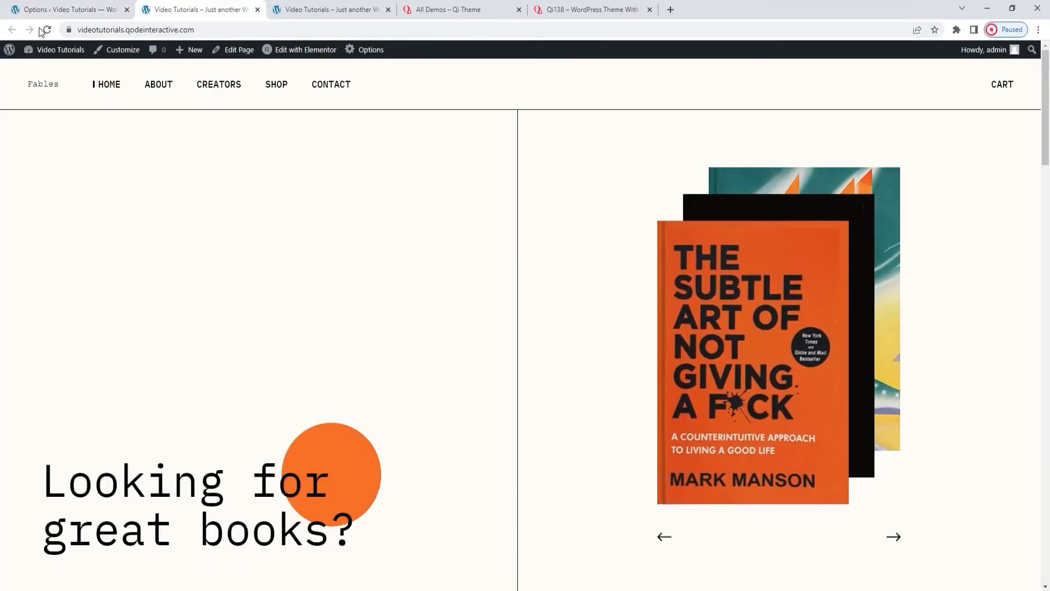
click(44, 30)
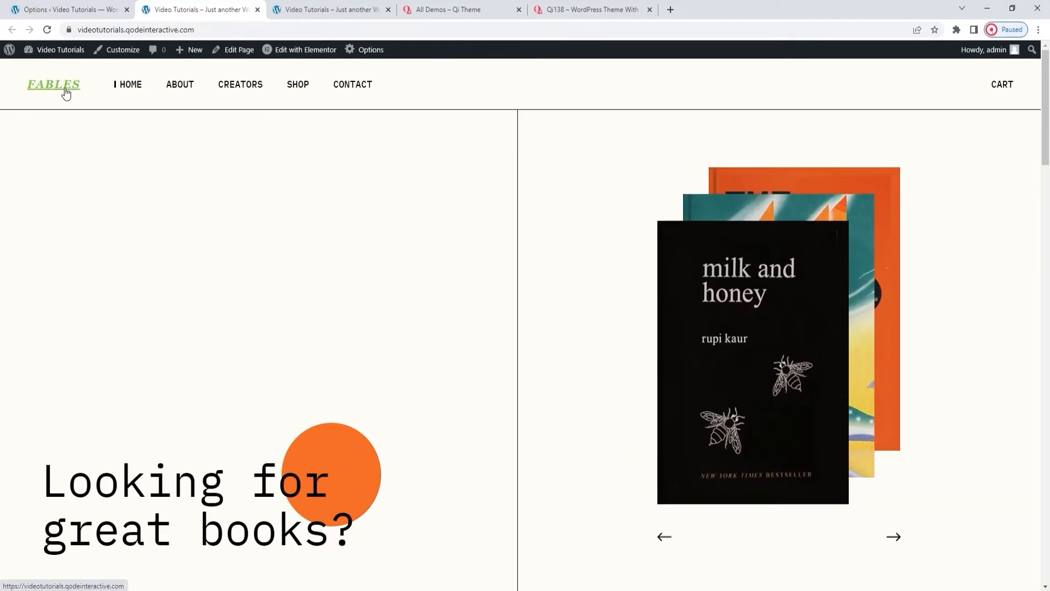
- Return to the theme options and clear the textual logo's Color and Hover Color
click(66, 10)
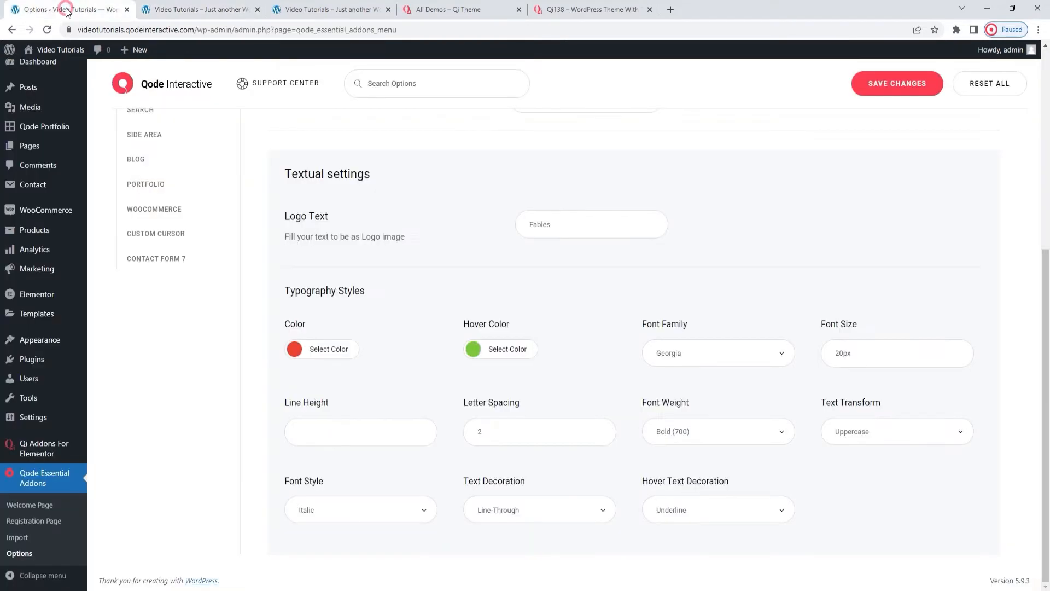
click(297, 358)
click(377, 372)
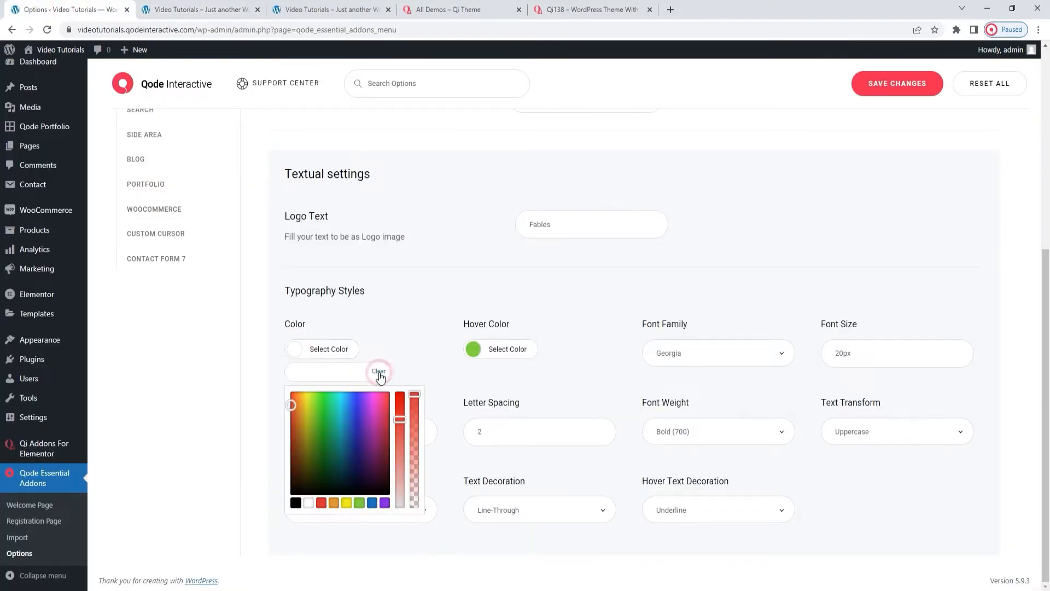
click(475, 356)
click(555, 370)
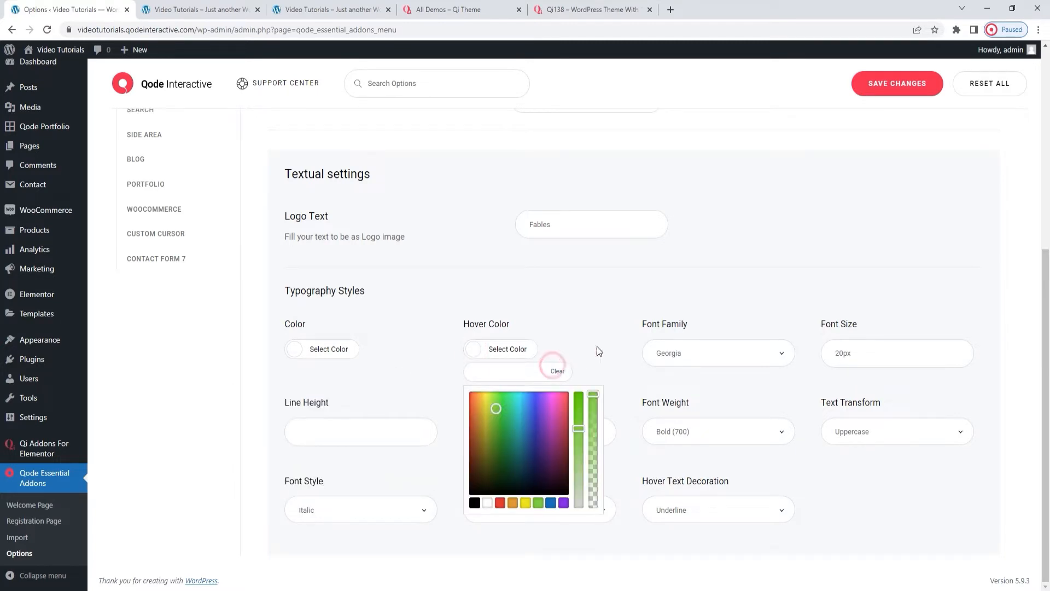
- Reset the logo text's Font Family to Default and clear its Font Size and Letter Spacing values
click(658, 359)
scroll(698, 437, up, 2)
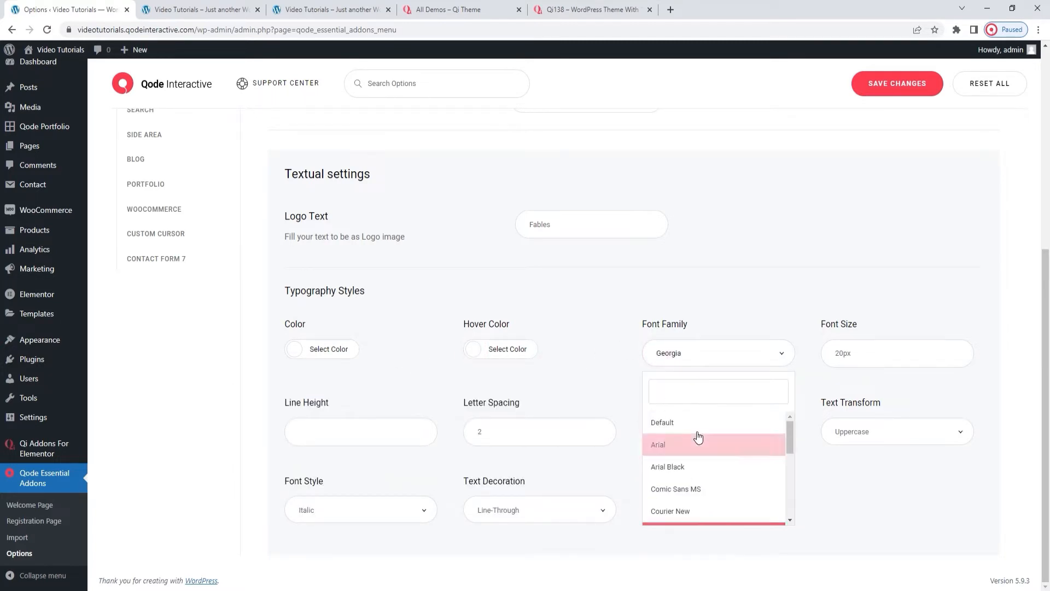
click(698, 424)
double_click(827, 354)
key(BackSpace)
double_click(481, 431)
key(BackSpace)
- Reset the logo text's Font Weight, Text Transform, Font Style, Text Decoration and Hover Text Decoration to Default
click(676, 434)
scroll(696, 481, up, 2)
click(699, 462)
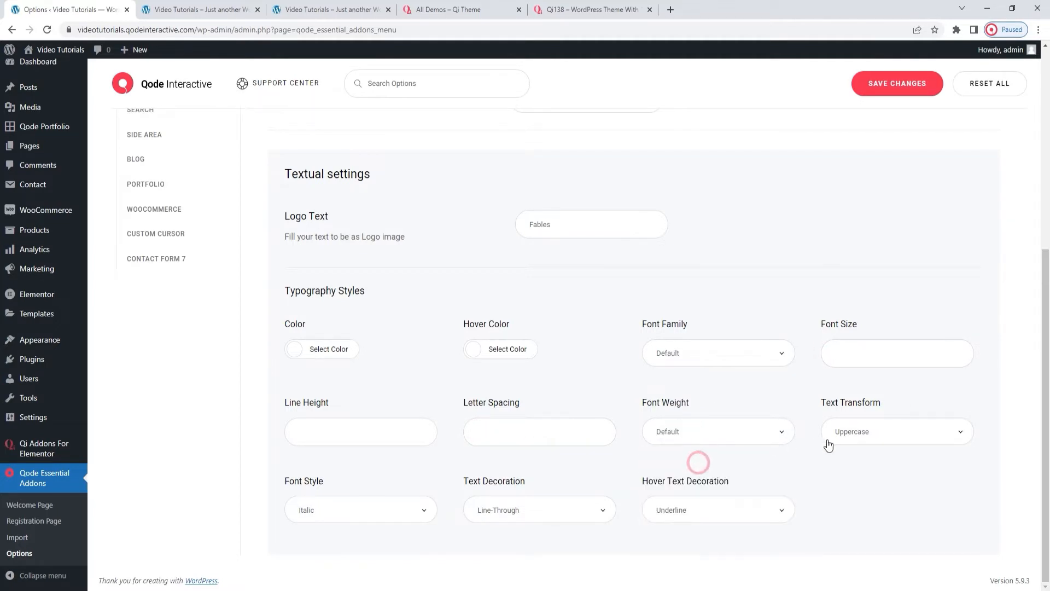
click(829, 444)
click(858, 464)
click(314, 511)
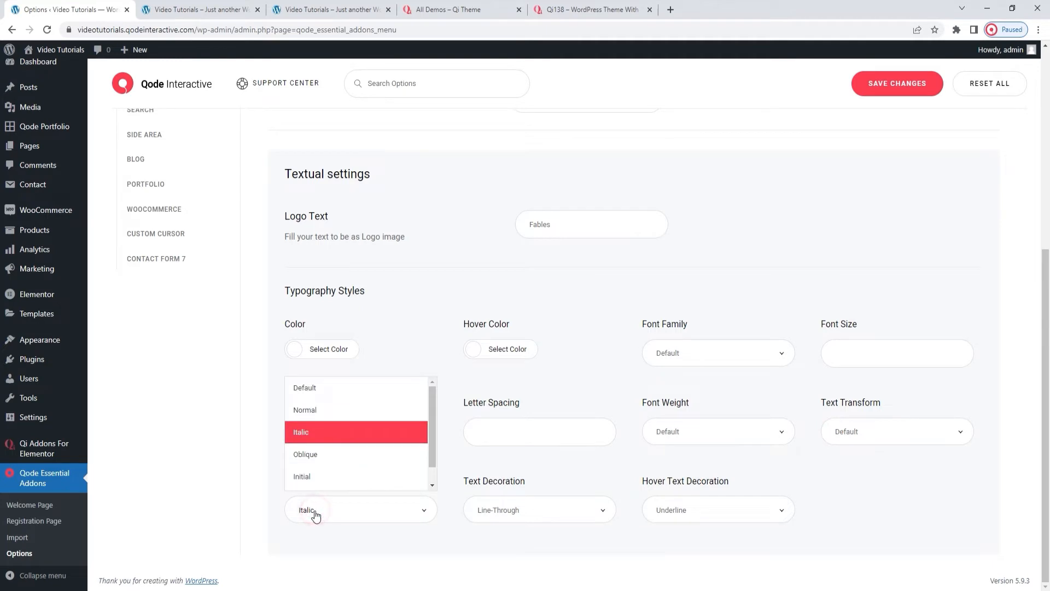
click(333, 390)
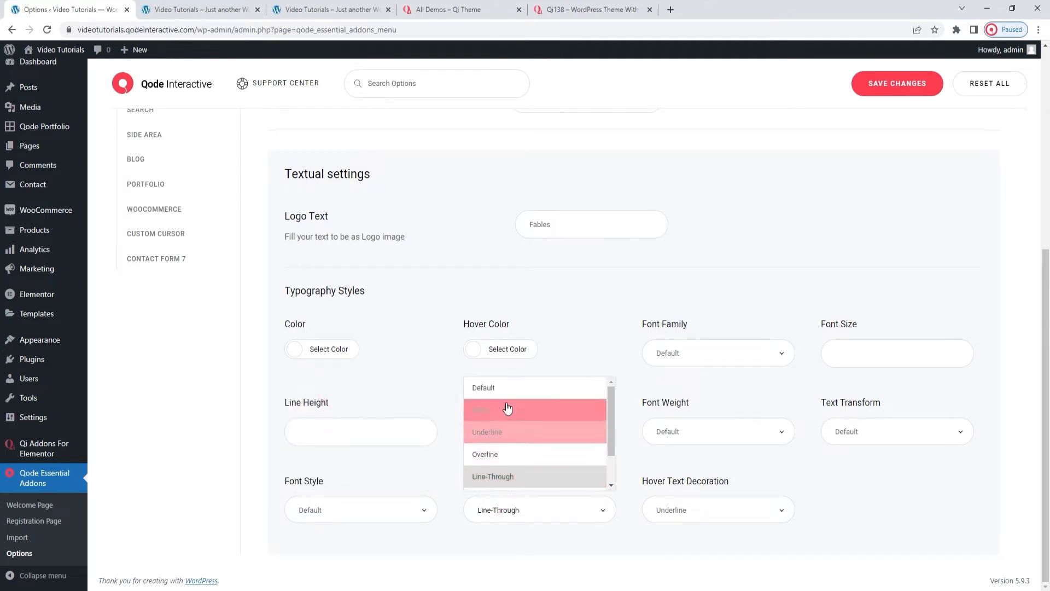
click(495, 388)
click(674, 512)
click(691, 427)
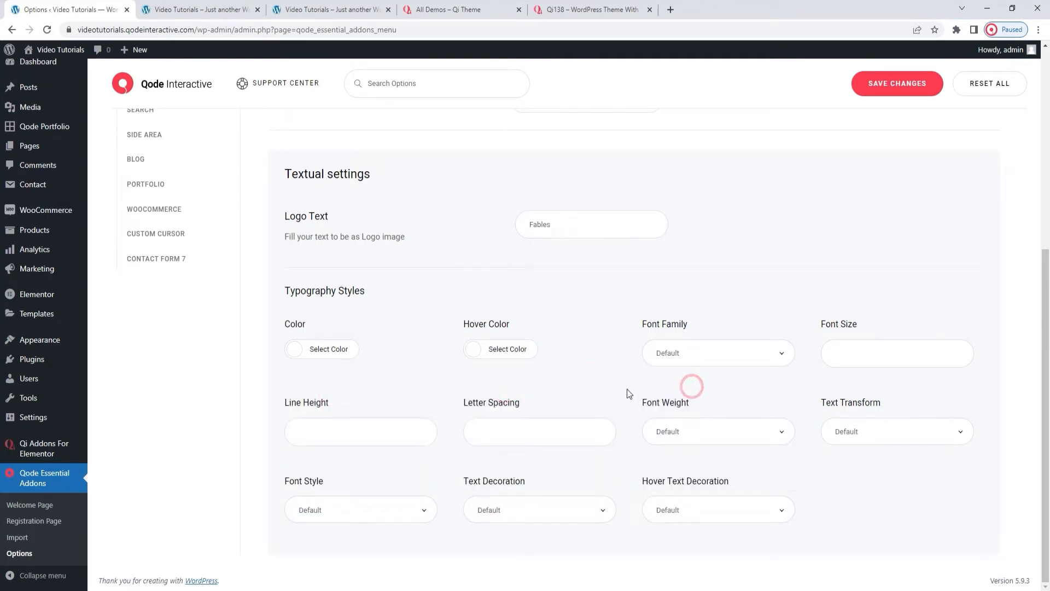
- Set the header Logo Source back to Image
scroll(574, 427, up, 5)
click(582, 375)
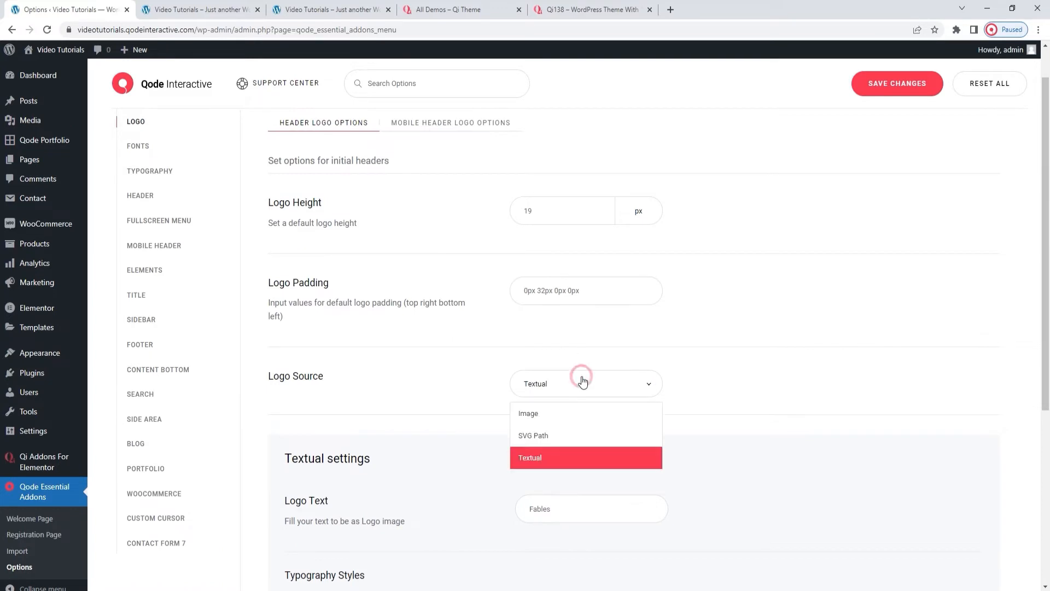
click(572, 412)
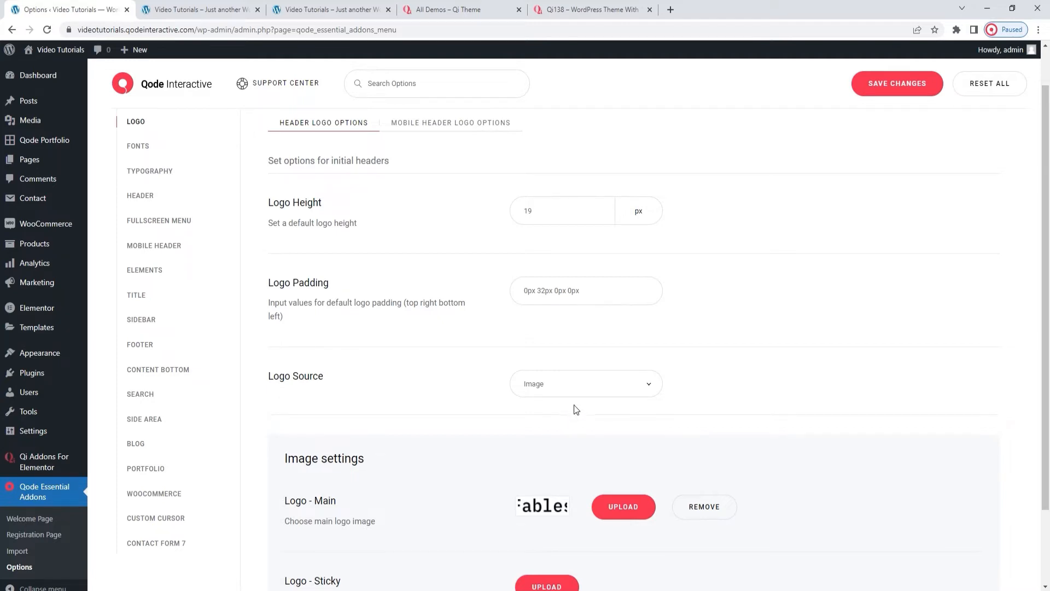
- Look through the mobile header logo options, including the choices available for Mobile Logo Source
scroll(573, 411, up, 1)
click(478, 173)
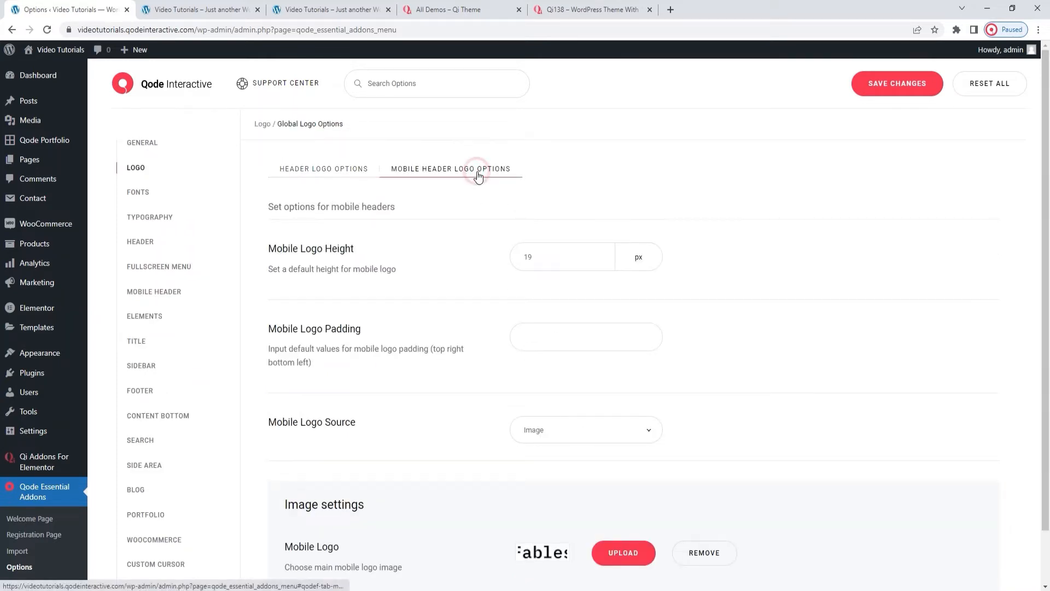
scroll(478, 264, down, 1)
click(554, 372)
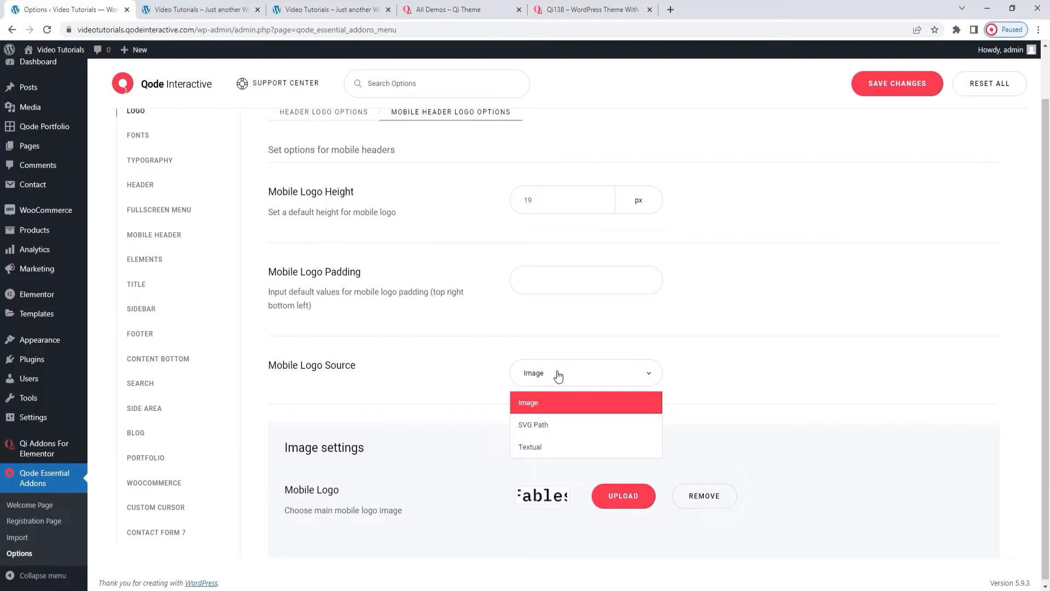
click(558, 376)
scroll(497, 342, up, 1)
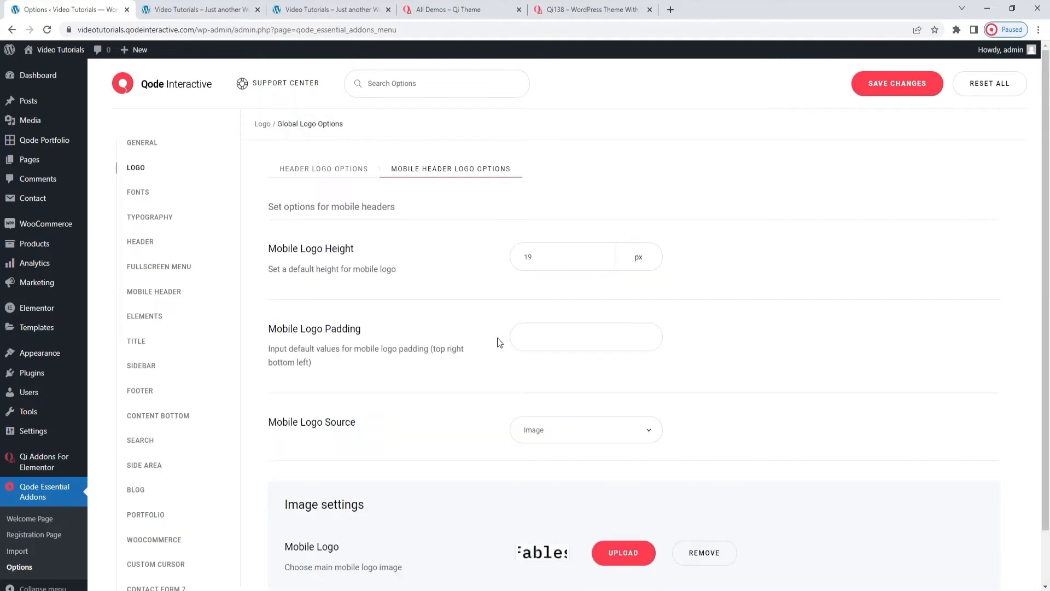
- Save the restored logo options and reload the homepage to check the header logo
click(876, 93)
click(233, 9)
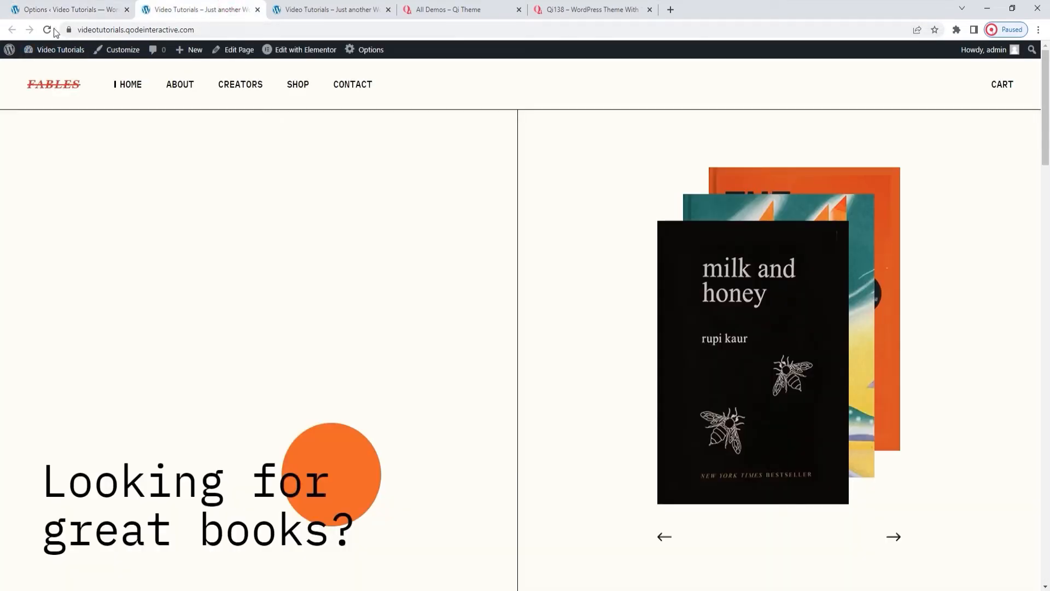
click(48, 29)
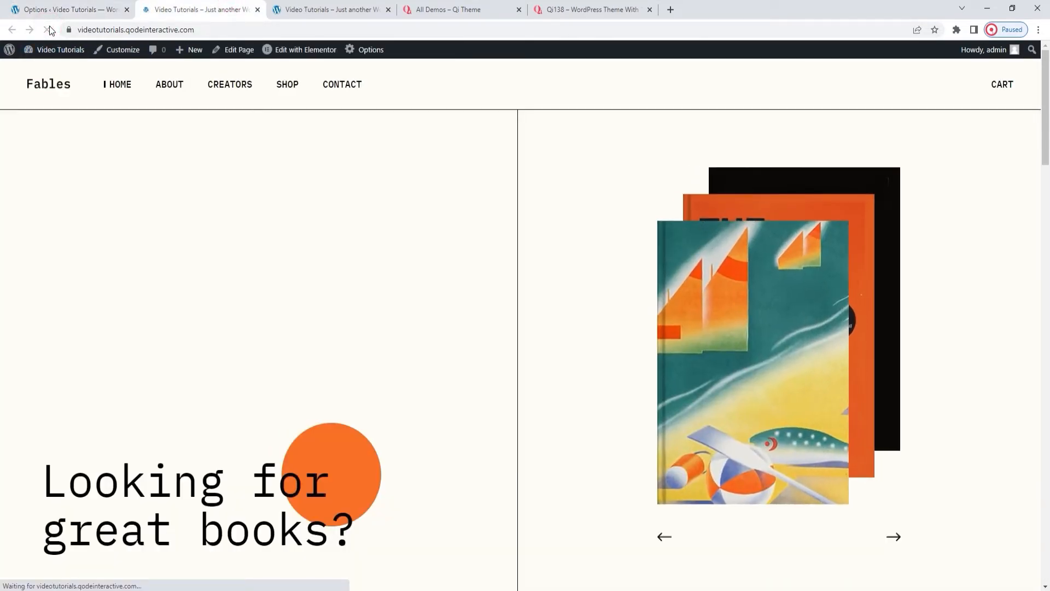
- Look through the global Fonts options and the H1 typography settings in the theme options
click(60, 7)
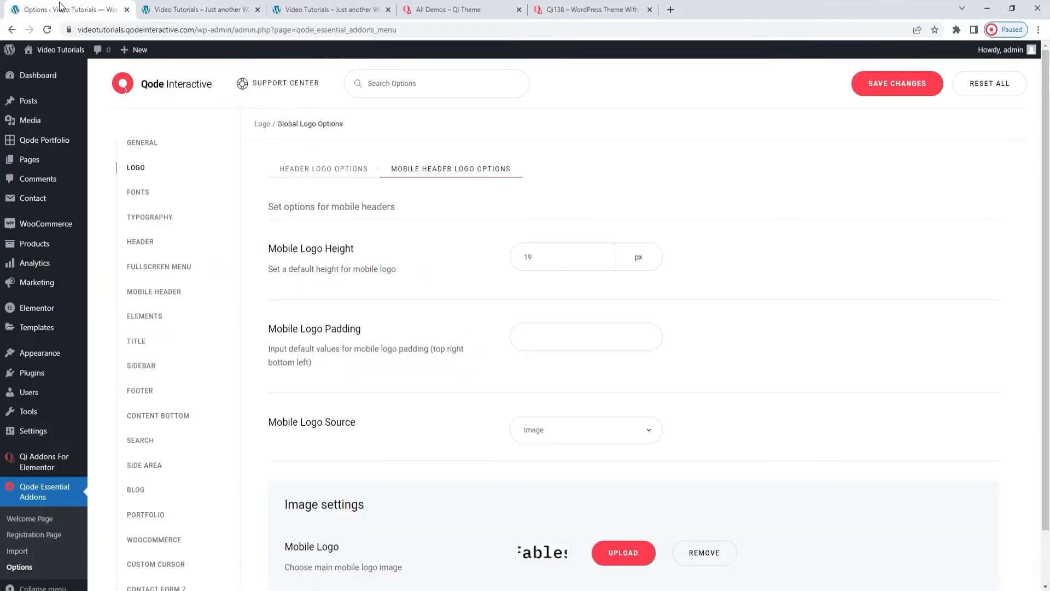
click(147, 198)
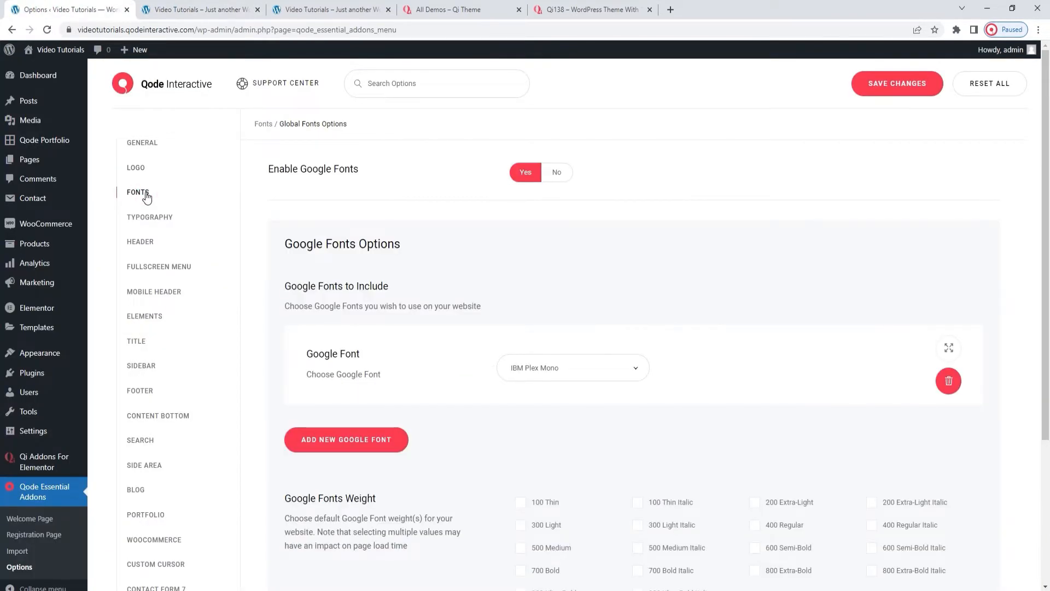
scroll(206, 234, down, 2)
scroll(206, 234, up, 2)
click(164, 216)
scroll(244, 268, down, 5)
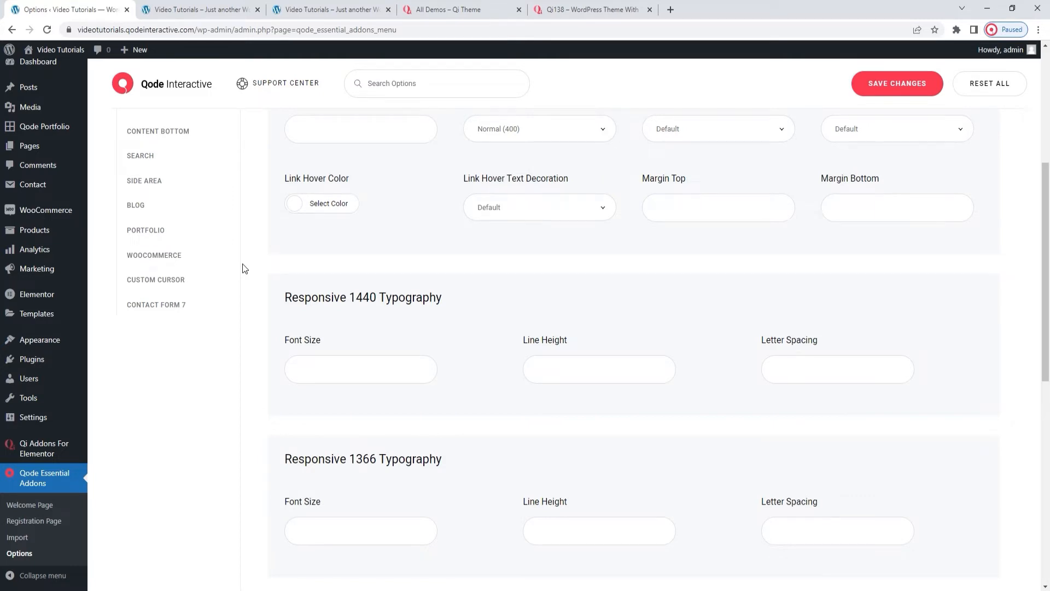
scroll(245, 268, up, 5)
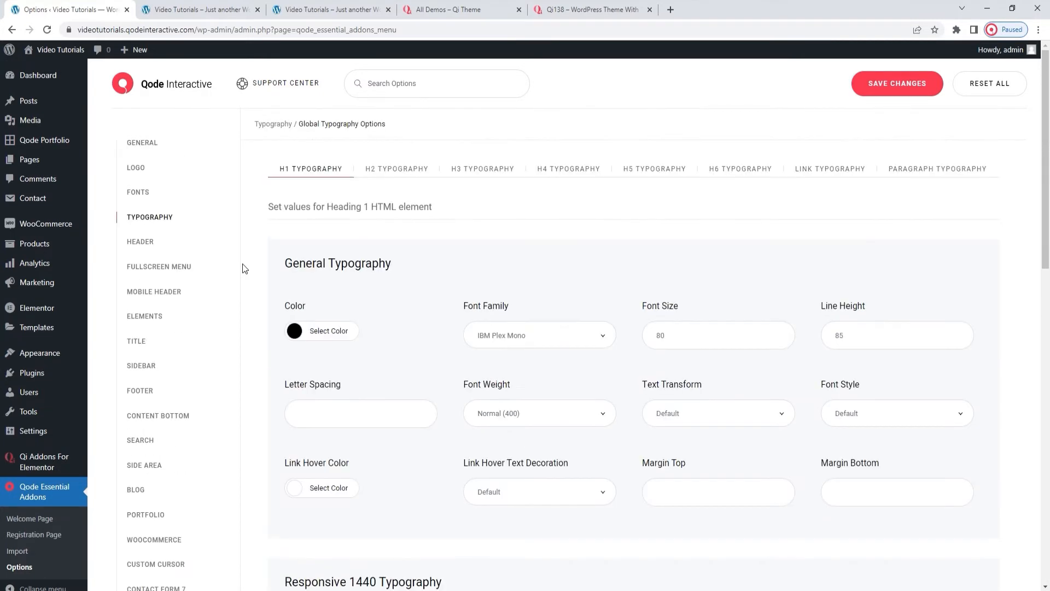
- Examine the general Header settings, from layout and borders to menu position, and compare them with the homepage header
click(145, 242)
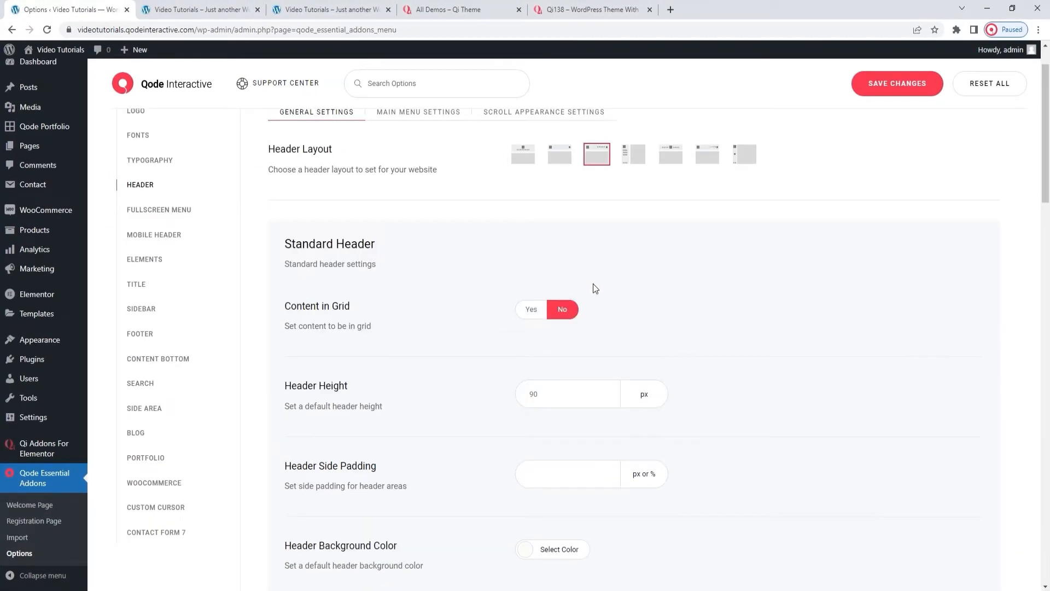
scroll(594, 284, down, 5)
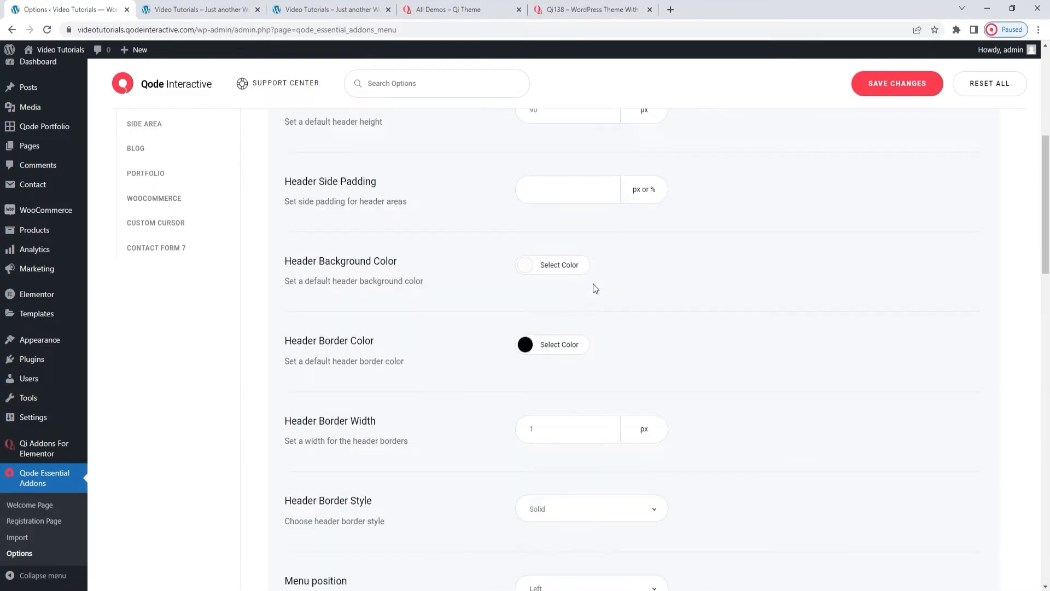
scroll(595, 288, down, 5)
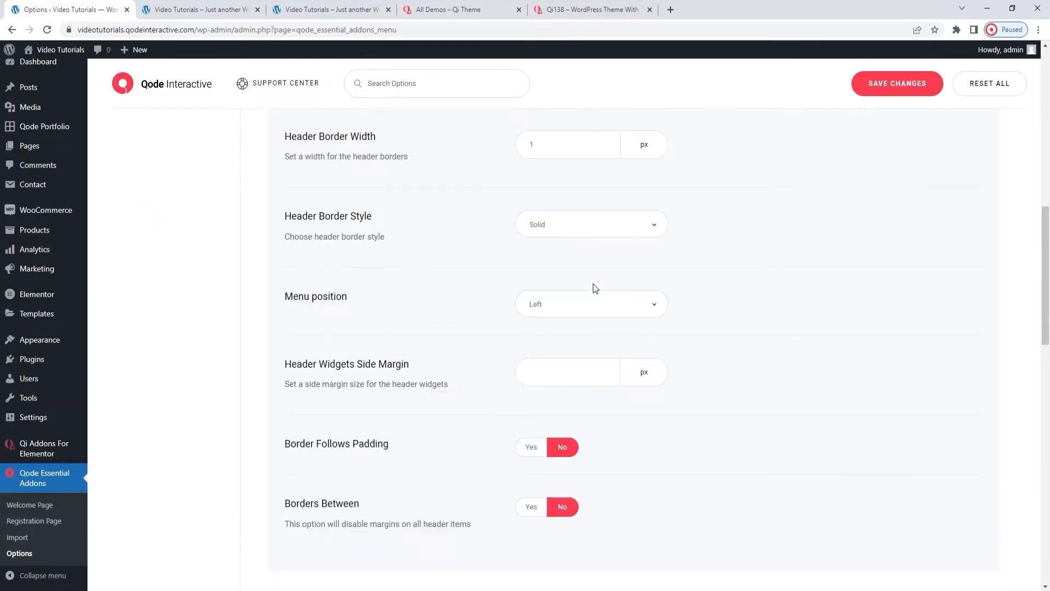
scroll(595, 288, down, 1)
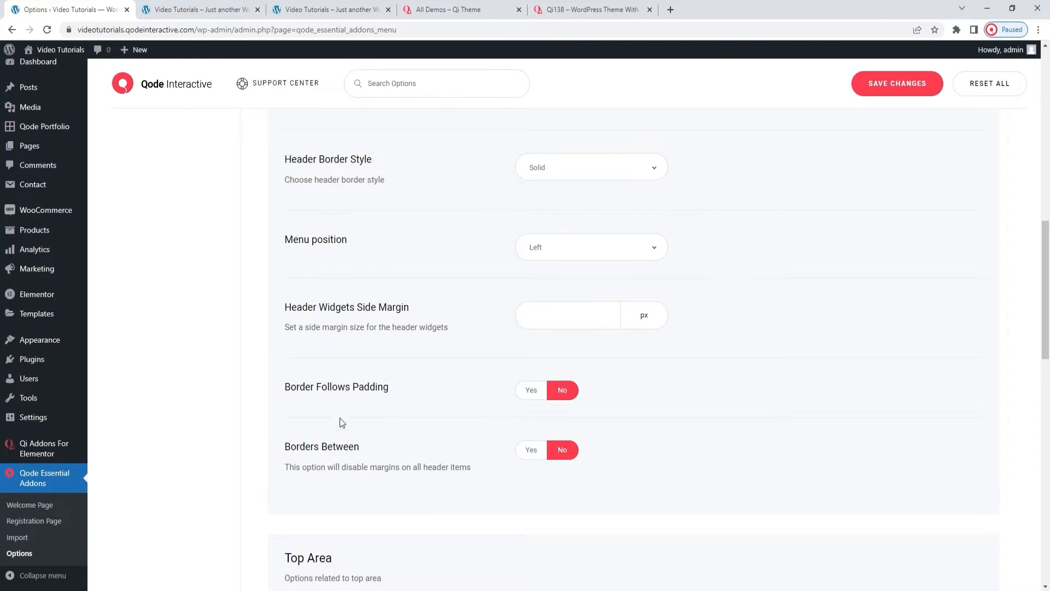
scroll(468, 405, up, 2)
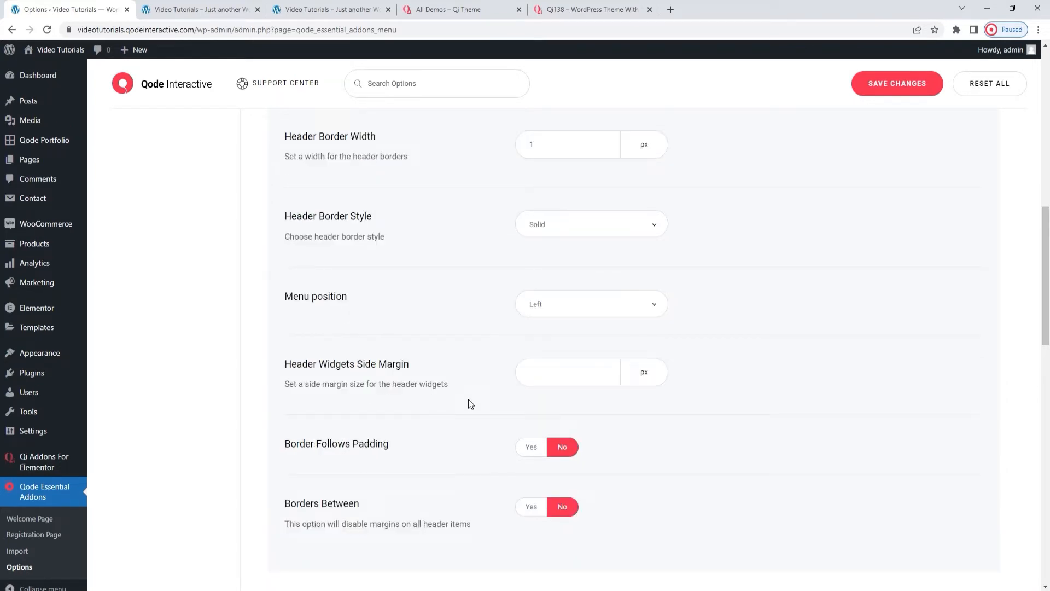
scroll(470, 404, up, 2)
scroll(468, 404, up, 2)
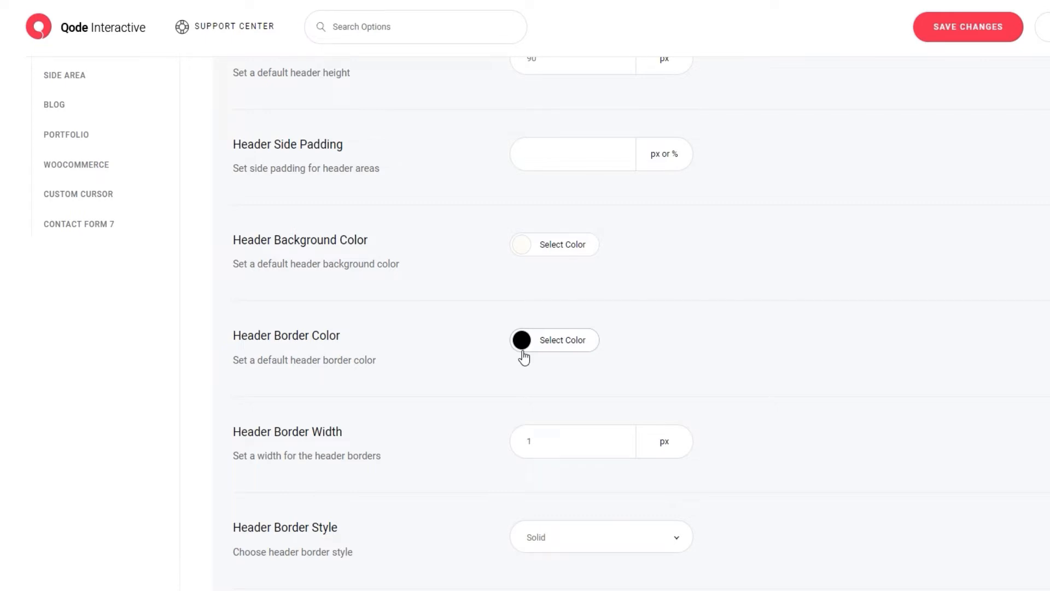
click(221, 8)
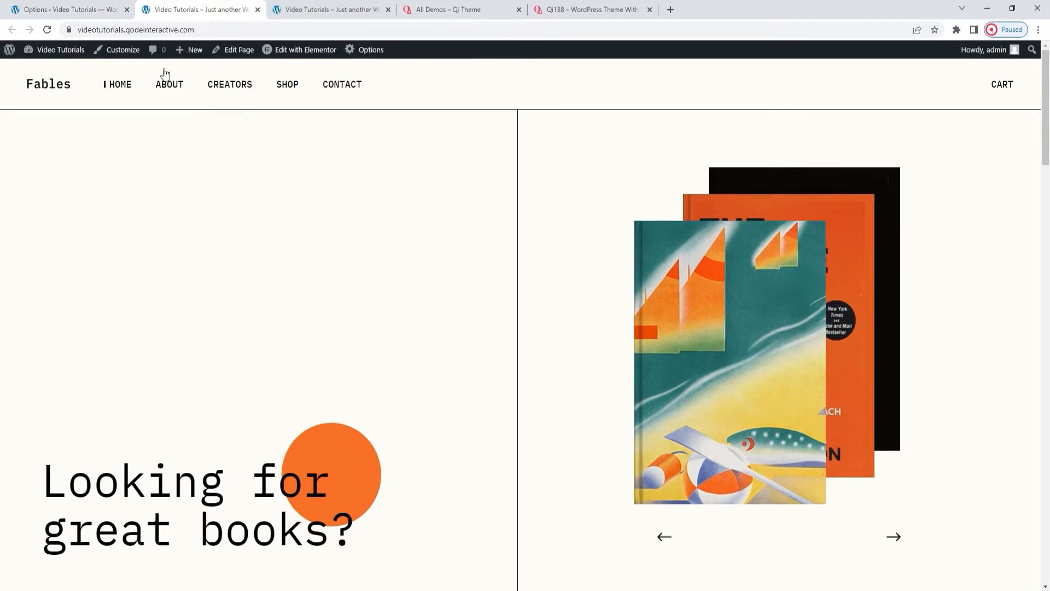
- Set the Header Side Padding to 100px, save the options and reload the homepage to check the header
click(67, 10)
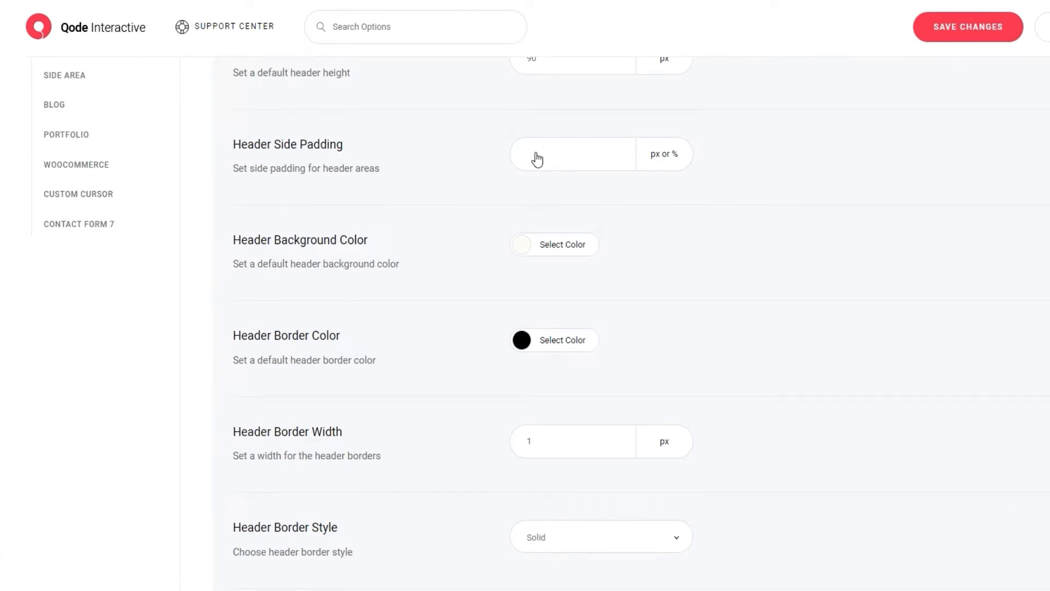
click(537, 159)
text(100px)
click(936, 23)
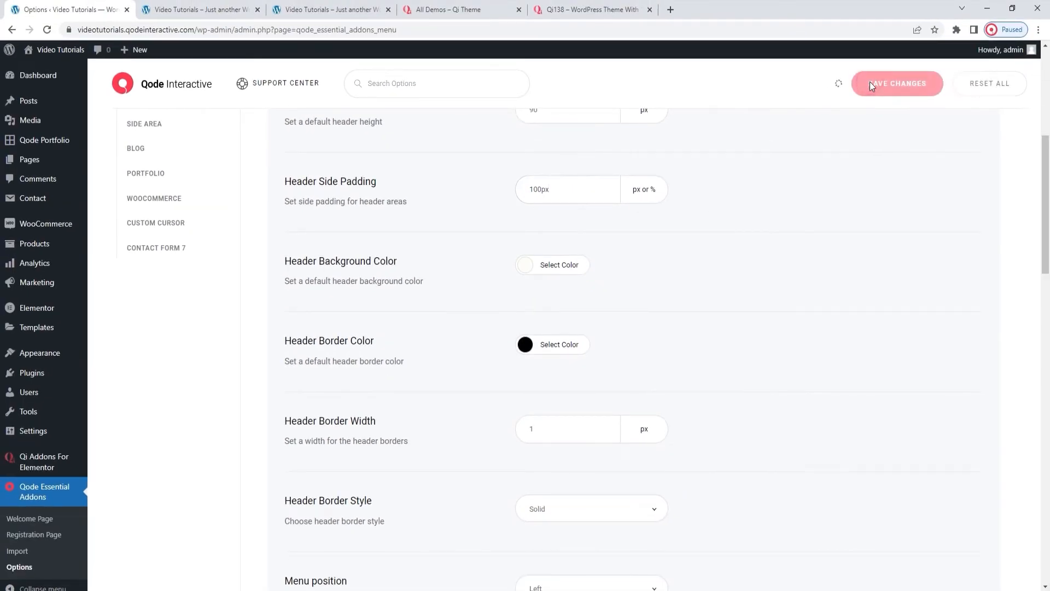
click(196, 10)
click(47, 30)
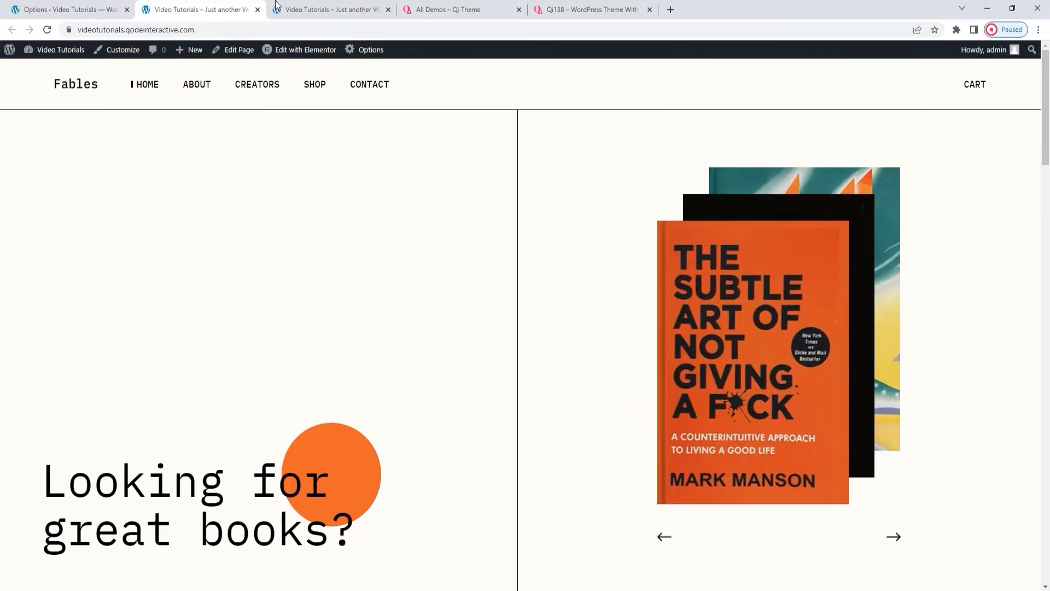
- Set Border Follows Padding to Yes for the standard header, save, and check the border on the reloaded homepage
click(93, 10)
scroll(453, 292, down, 6)
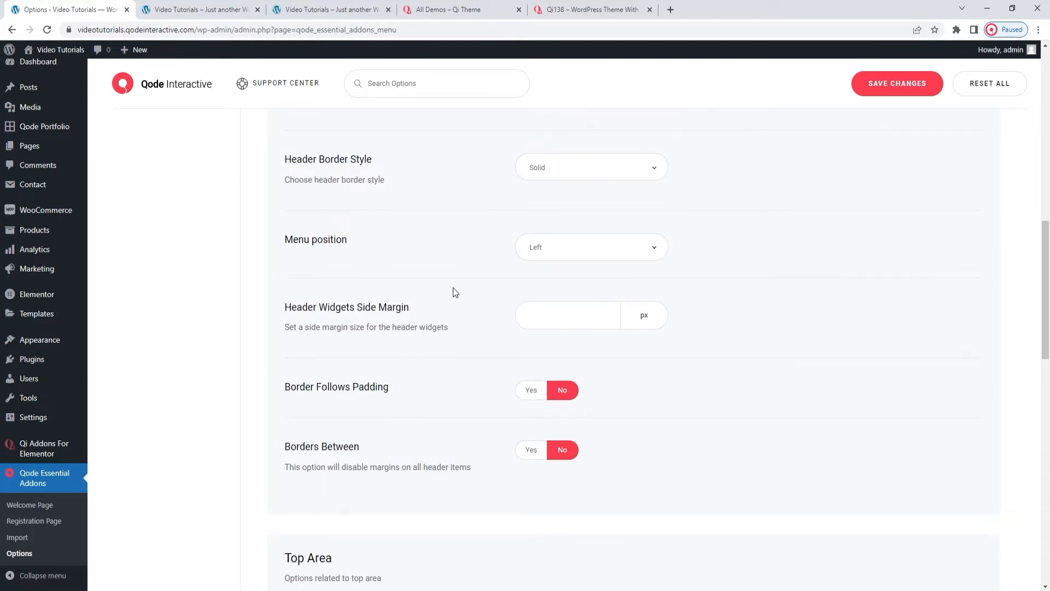
click(528, 390)
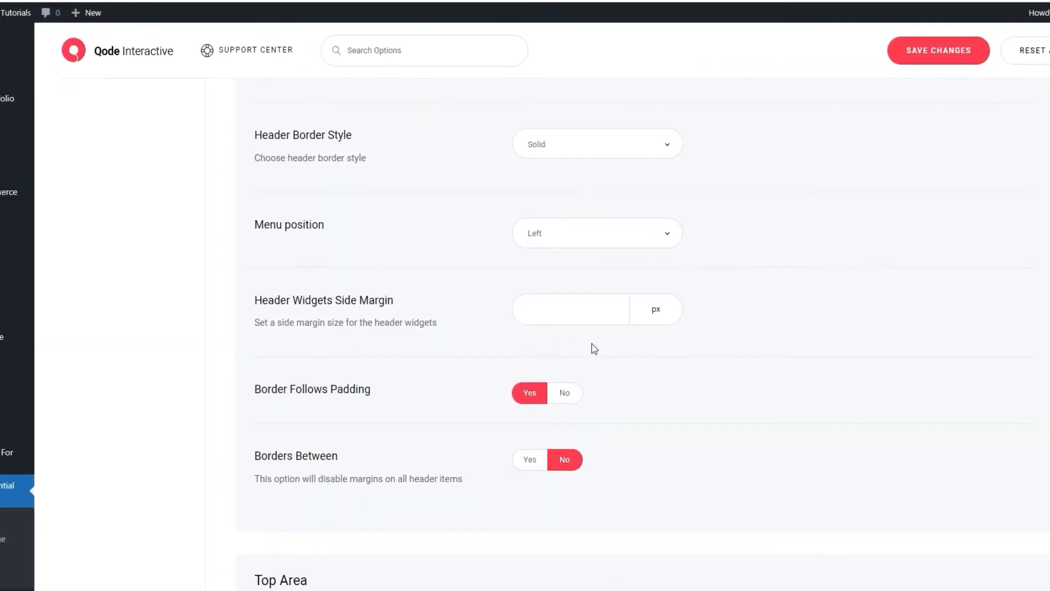
click(969, 27)
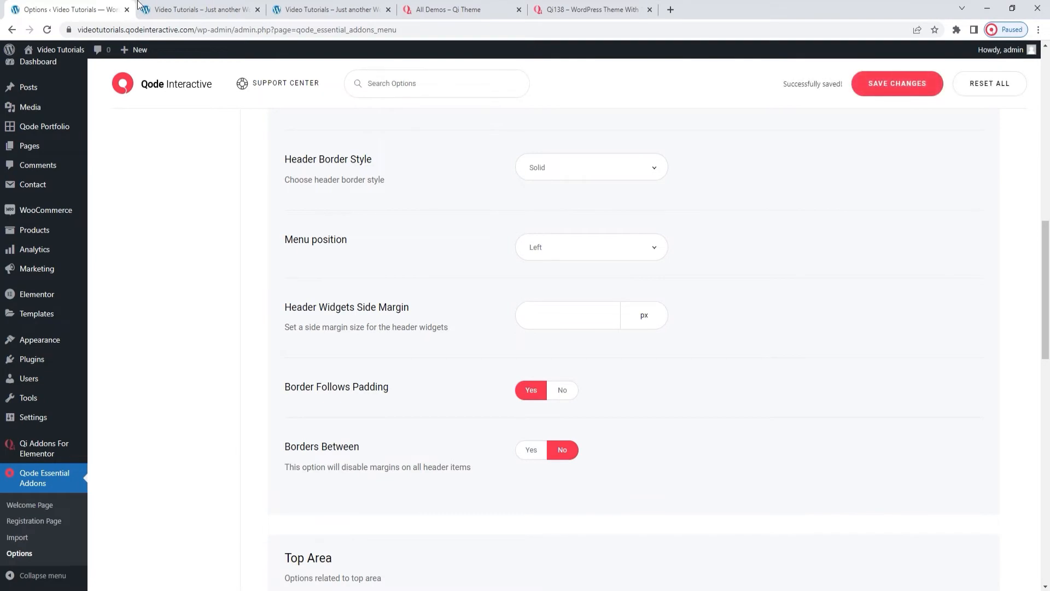
click(197, 10)
click(49, 31)
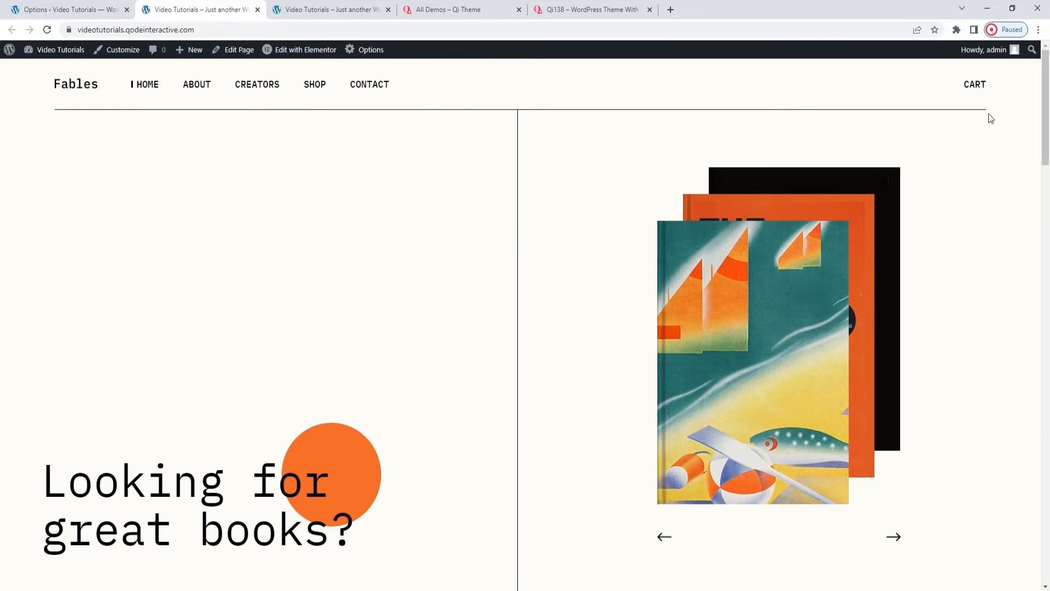
- Set Border Follows Padding back to No and clear the Header Side Padding value
click(103, 5)
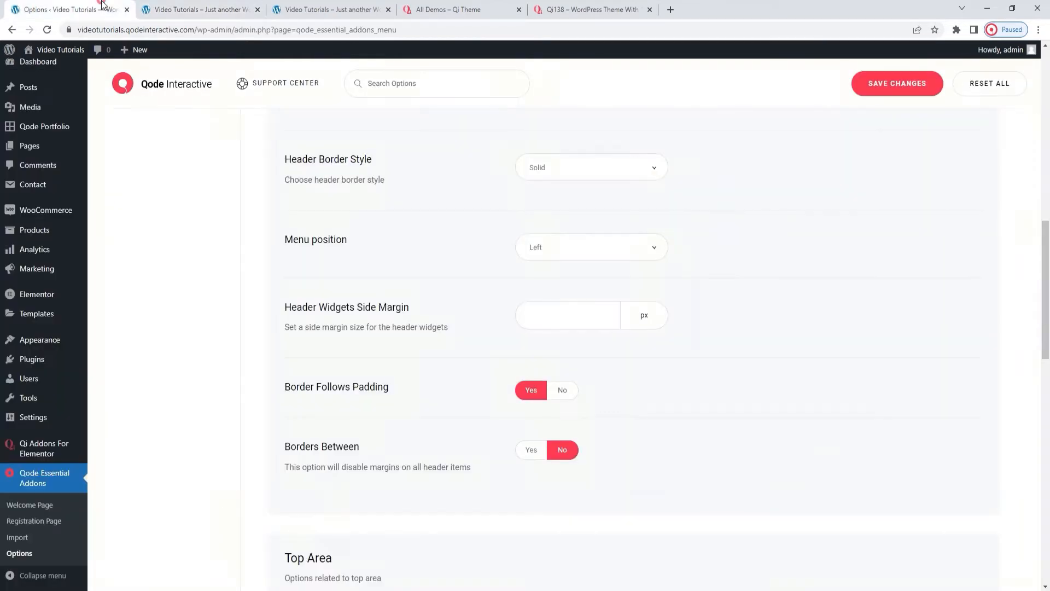
click(563, 389)
scroll(564, 377, up, 6)
scroll(567, 363, up, 2)
double_click(566, 304)
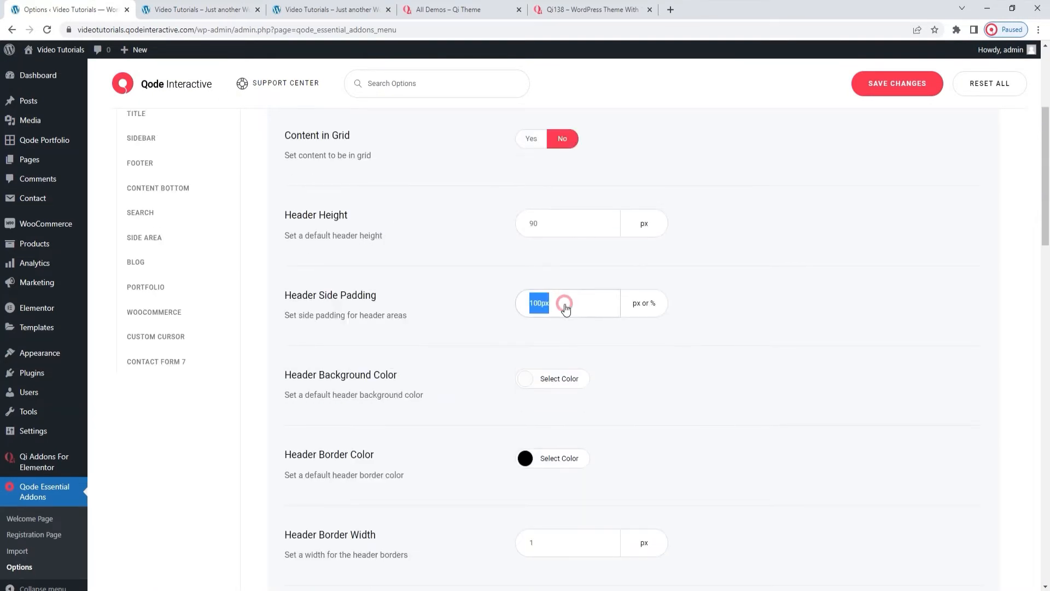
key(BackSpace)
- Try Borders Between set to Yes by saving it and checking the homepage header, and set it back to No
scroll(568, 325, down, 10)
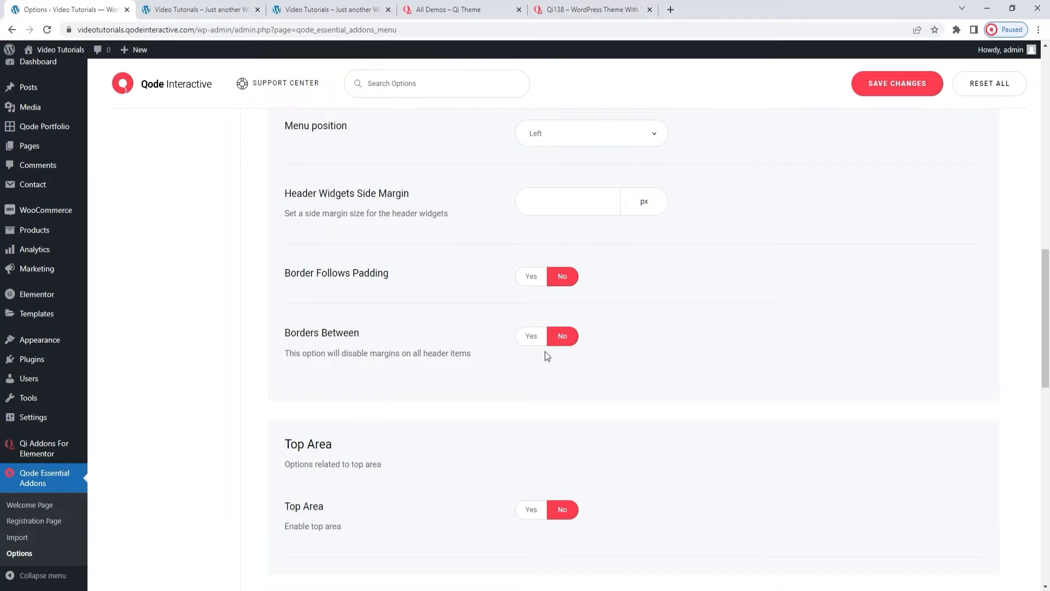
click(528, 338)
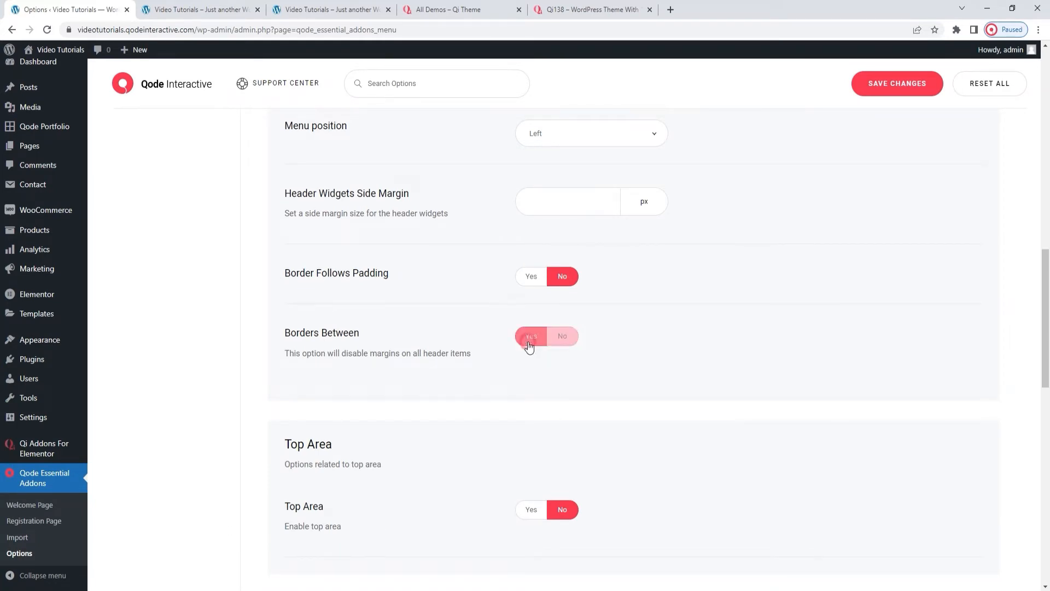
click(874, 87)
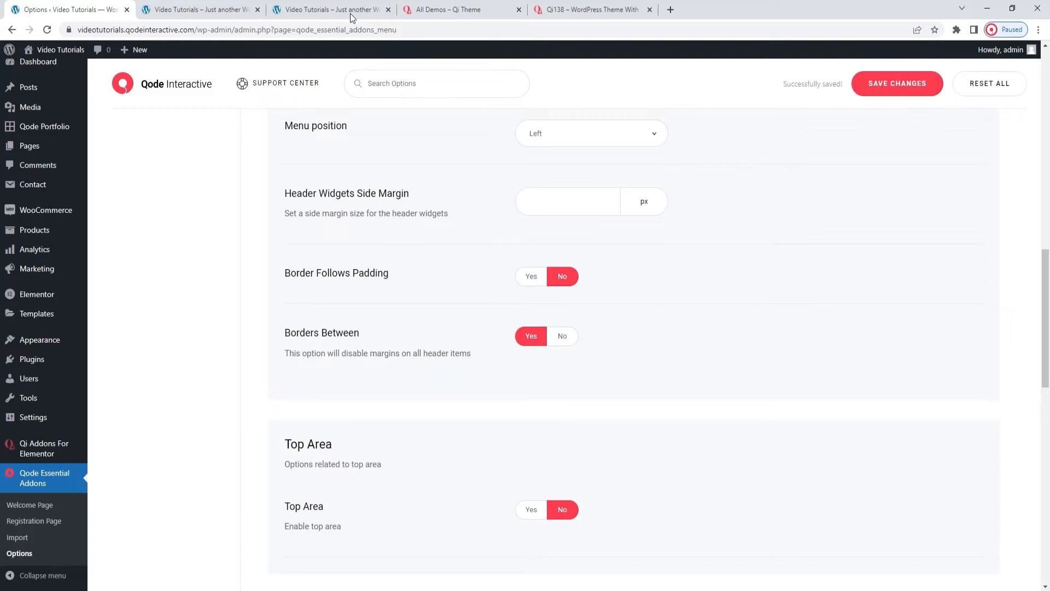
click(200, 9)
click(47, 30)
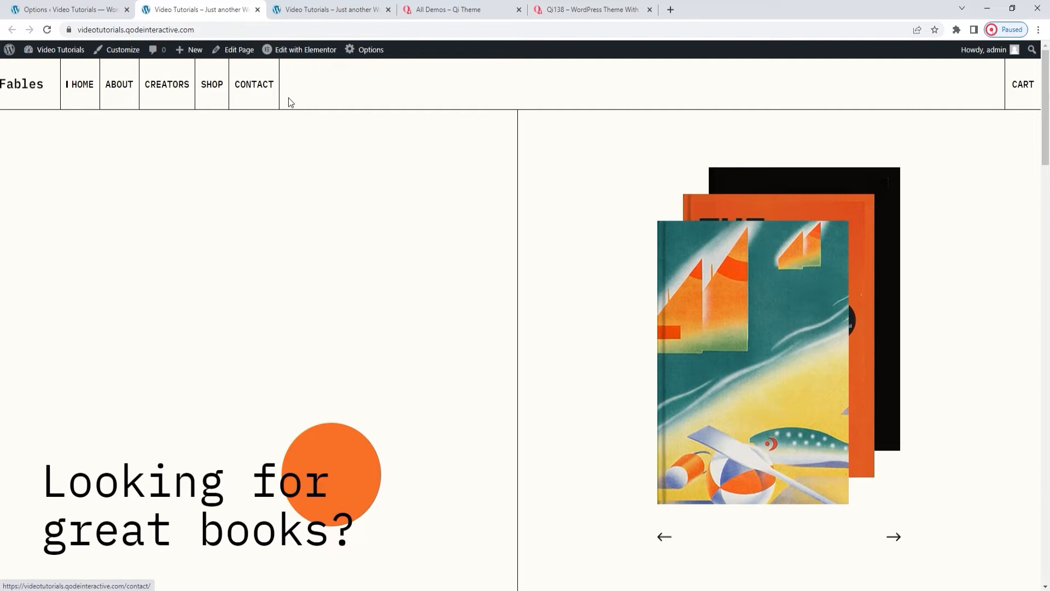
click(72, 9)
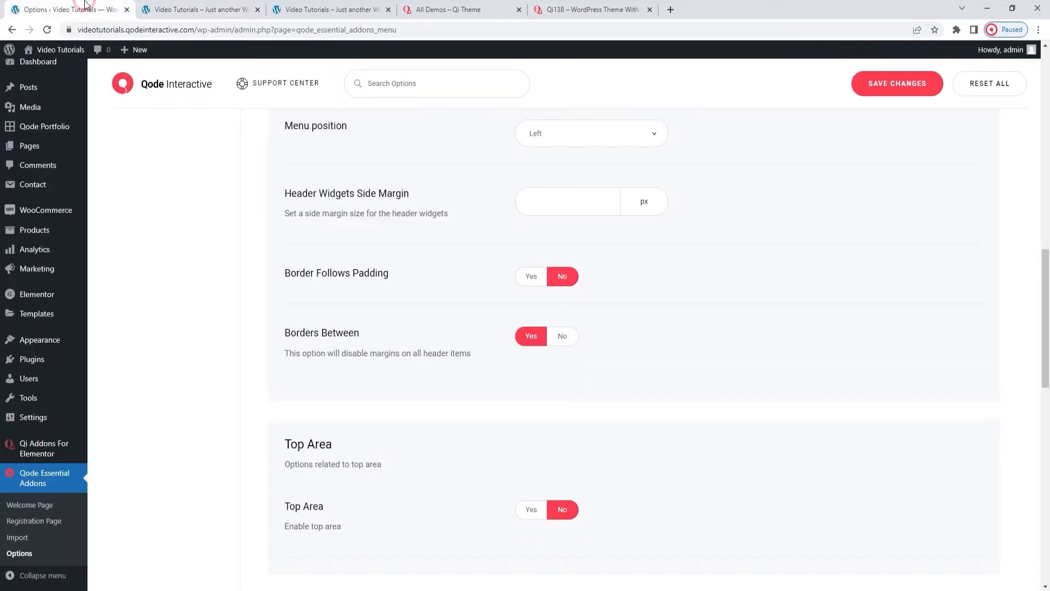
click(561, 334)
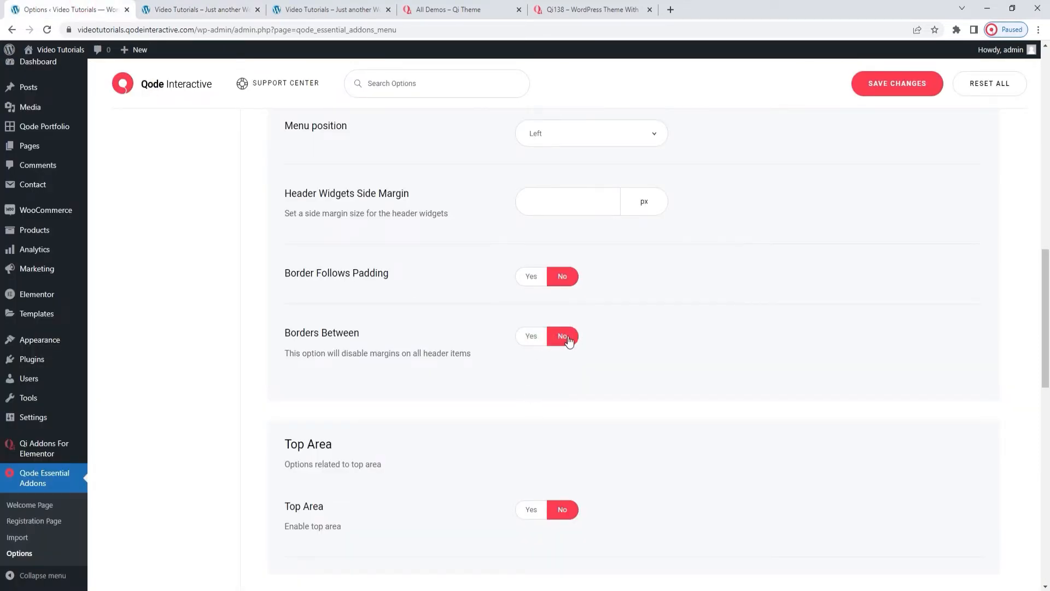
- Enable the header's Top Area, save the options and reload the homepage to check it
scroll(568, 343, down, 2)
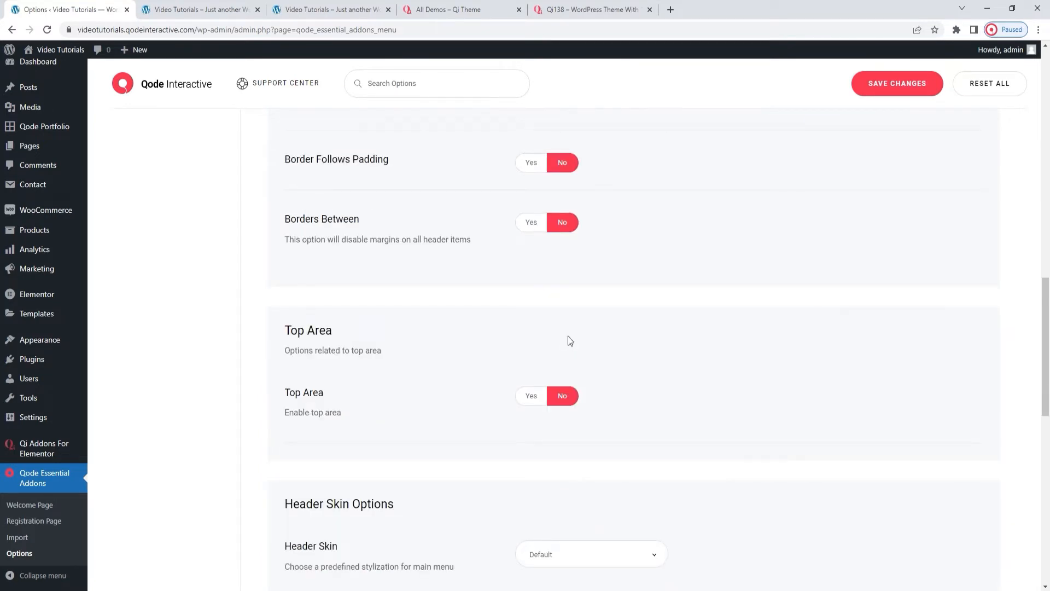
click(542, 396)
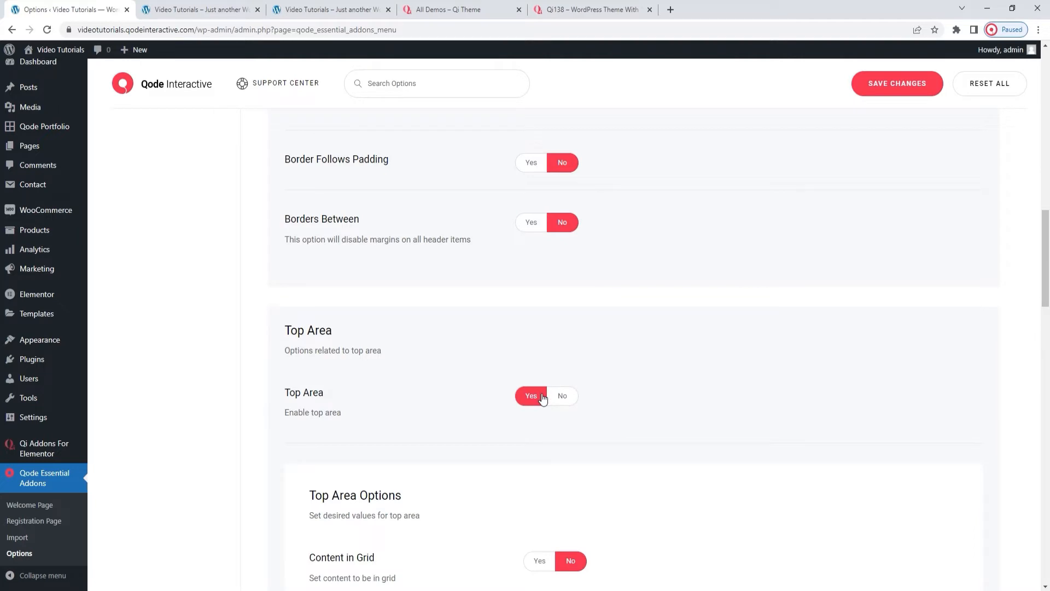
click(881, 91)
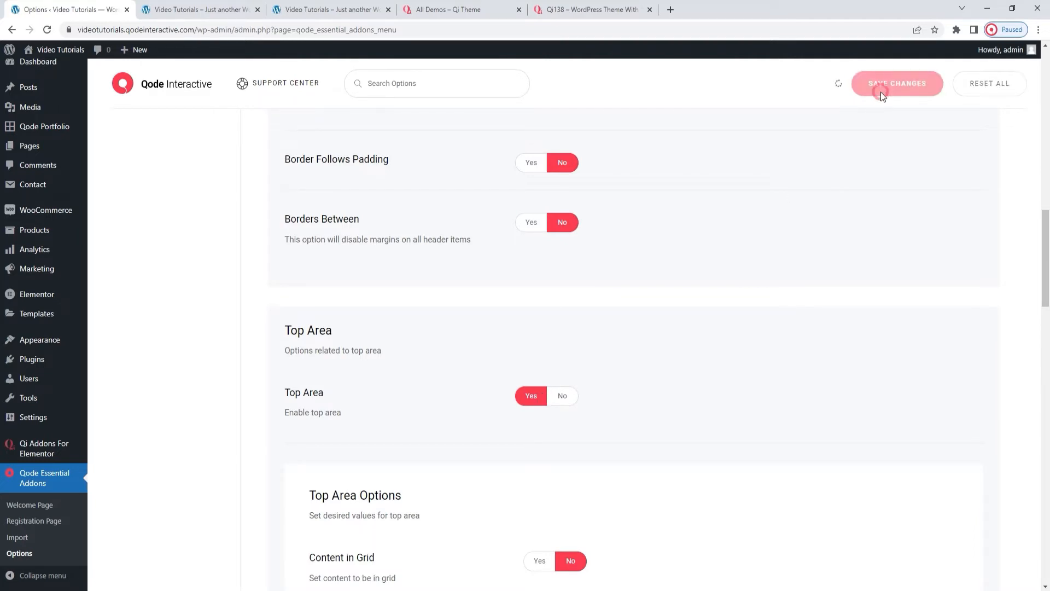
click(48, 29)
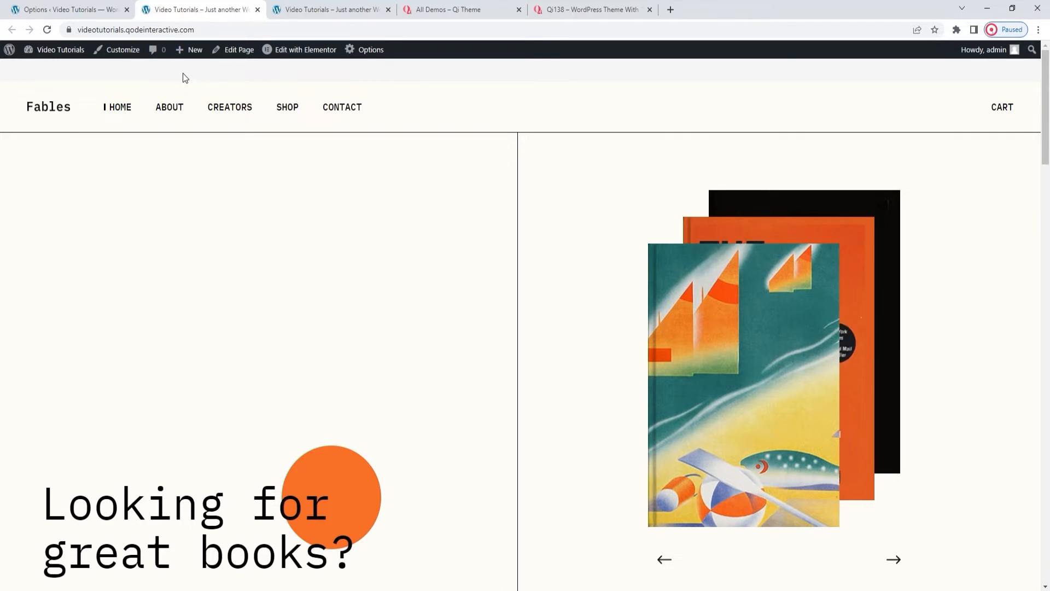
- Set the Top Area Background Color to black in the header's Top Area Options
click(115, 8)
scroll(458, 324, down, 7)
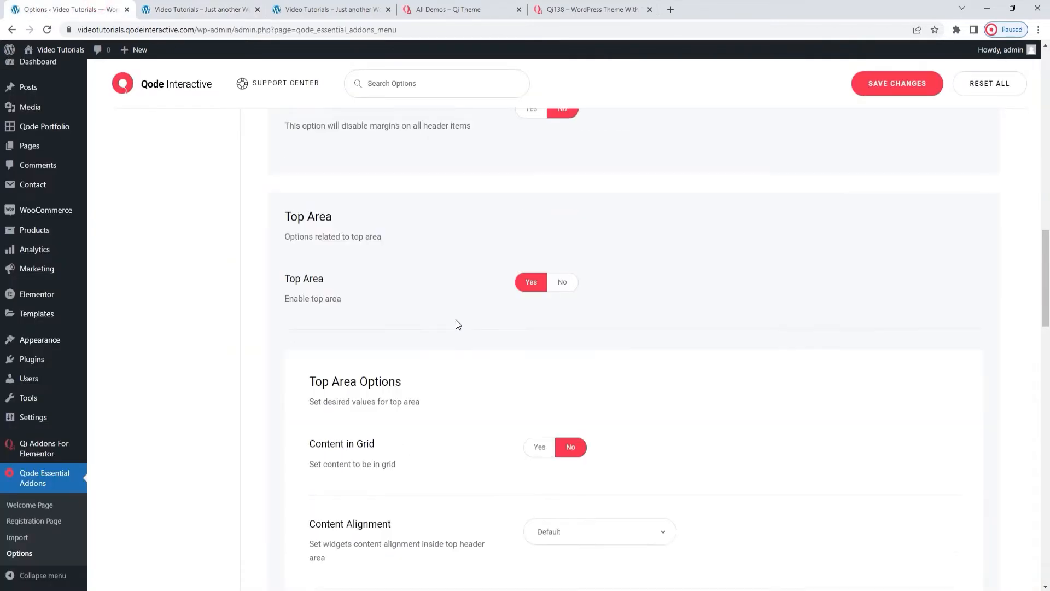
scroll(458, 324, down, 2)
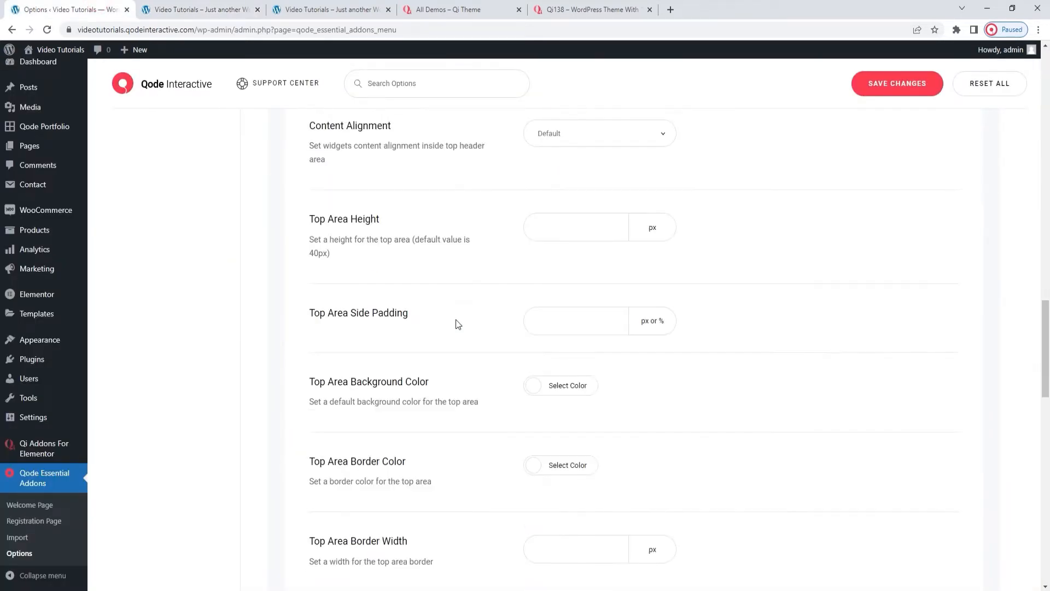
click(534, 390)
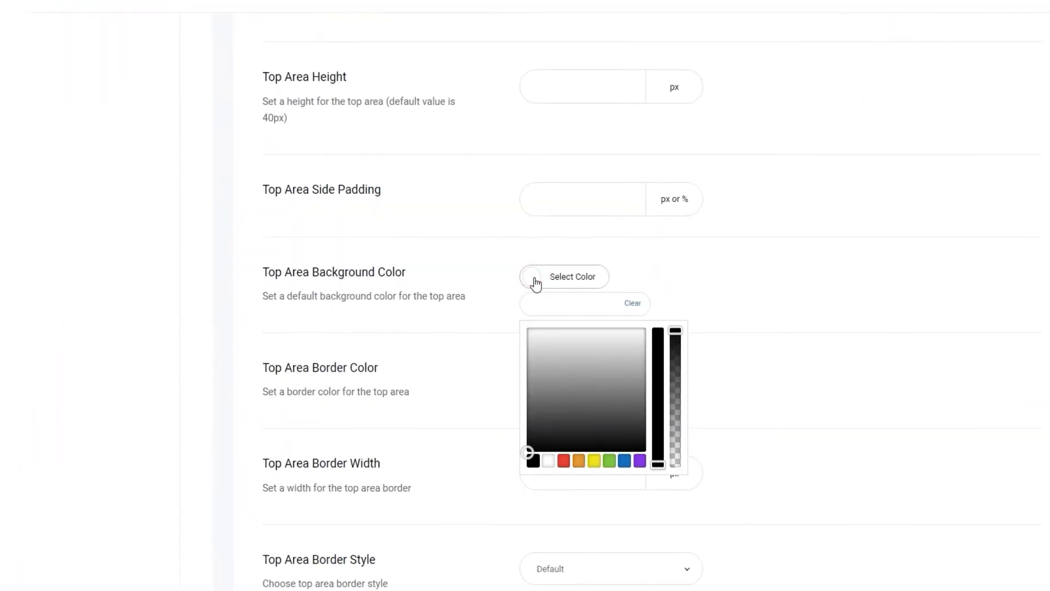
click(533, 461)
click(490, 364)
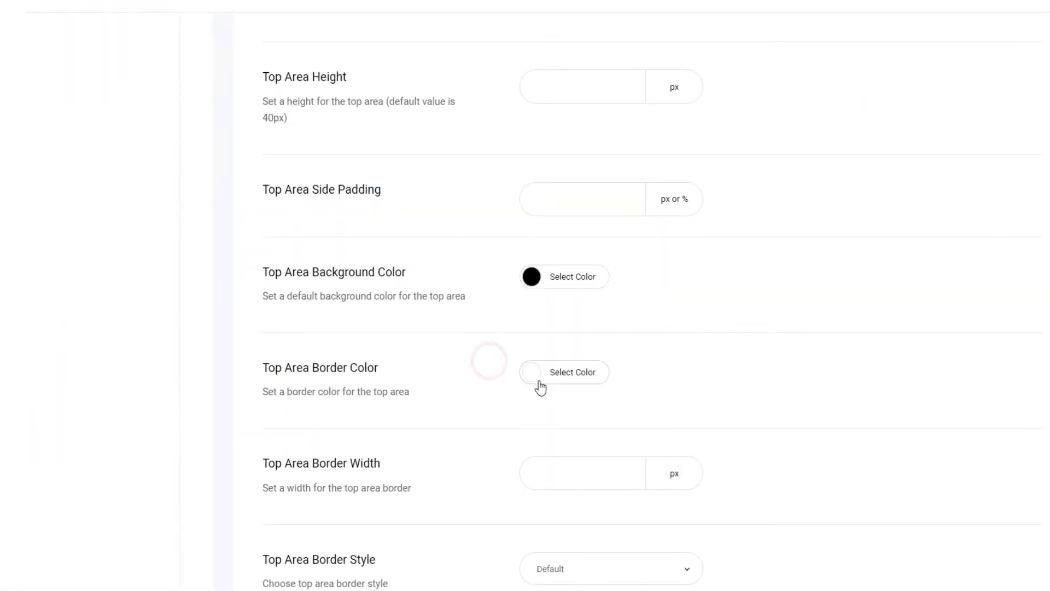
- Set the Top Area Border Color to red and the Top Area Border Width to 3 px
click(536, 374)
click(564, 556)
click(484, 443)
click(546, 469)
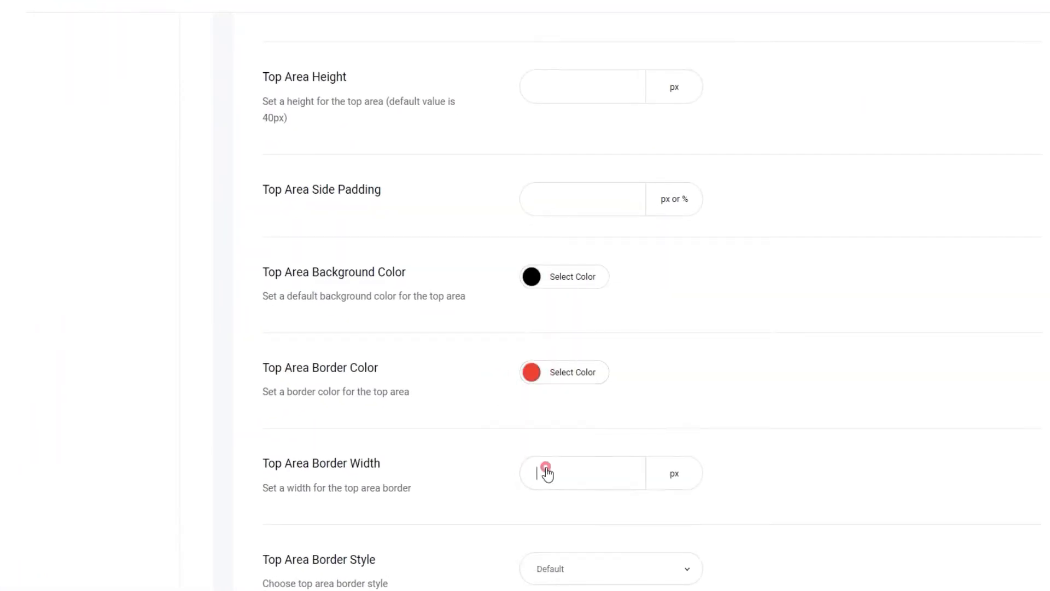
text(3)
click(494, 448)
- Save the top area styling and reload the homepage to check its background and border
click(865, 93)
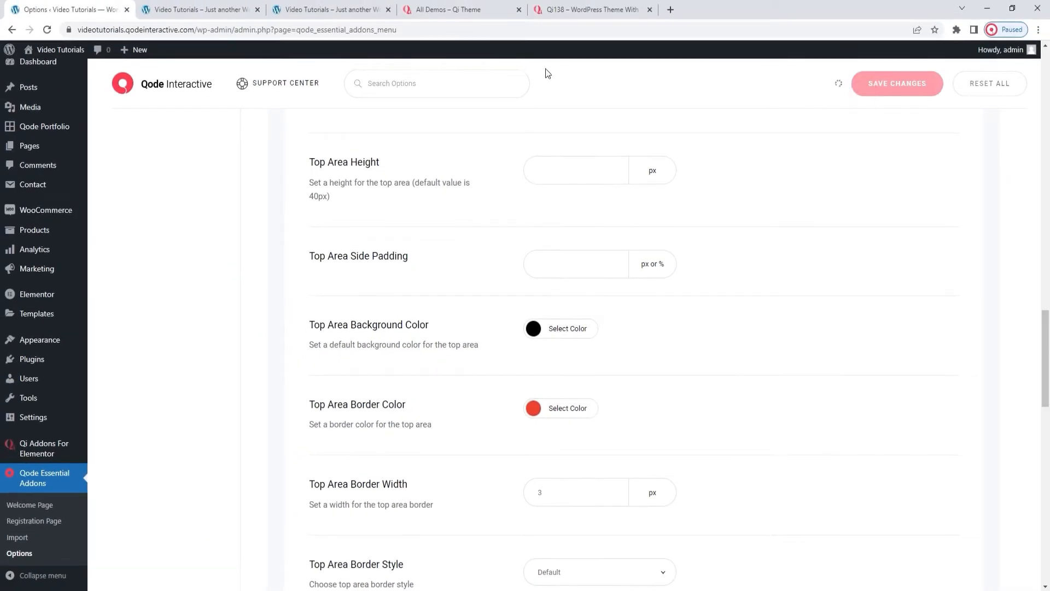
click(205, 8)
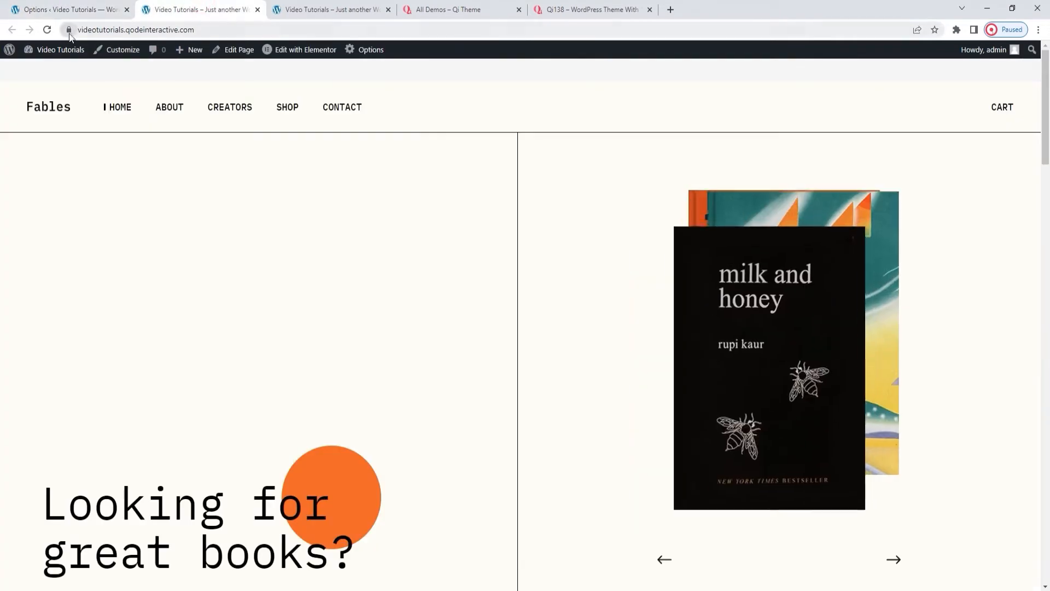
click(47, 29)
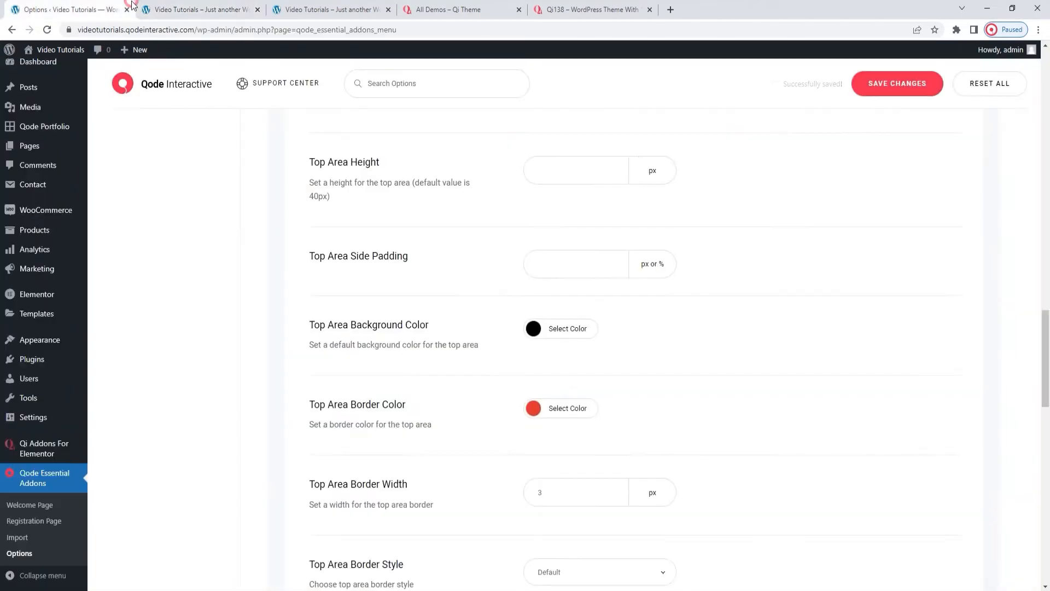
- Set the Top Area Side Padding to 100px and the top area's Border Follows Padding to Yes
click(551, 256)
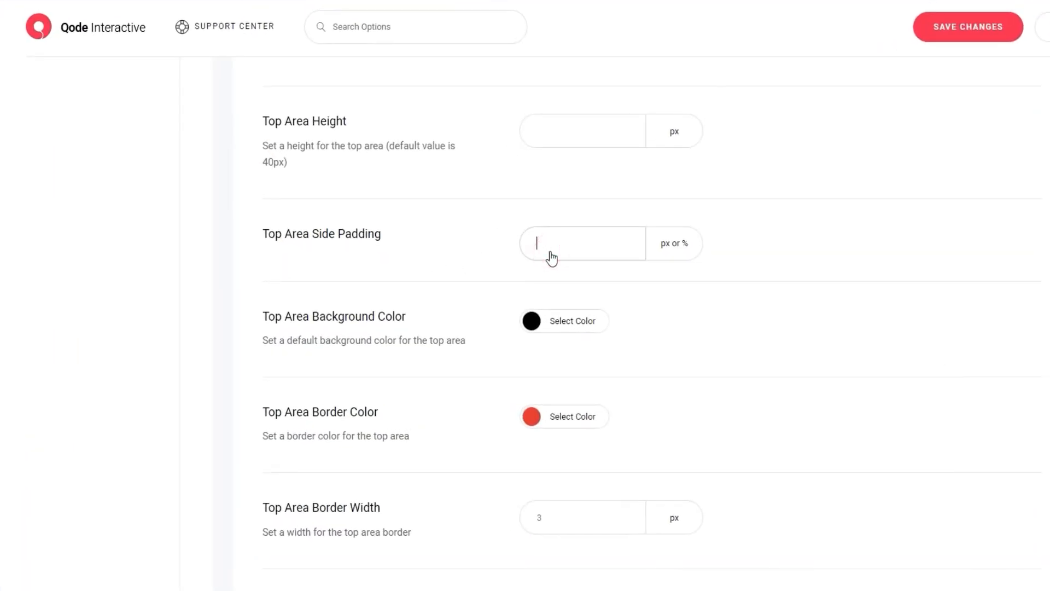
text(100px)
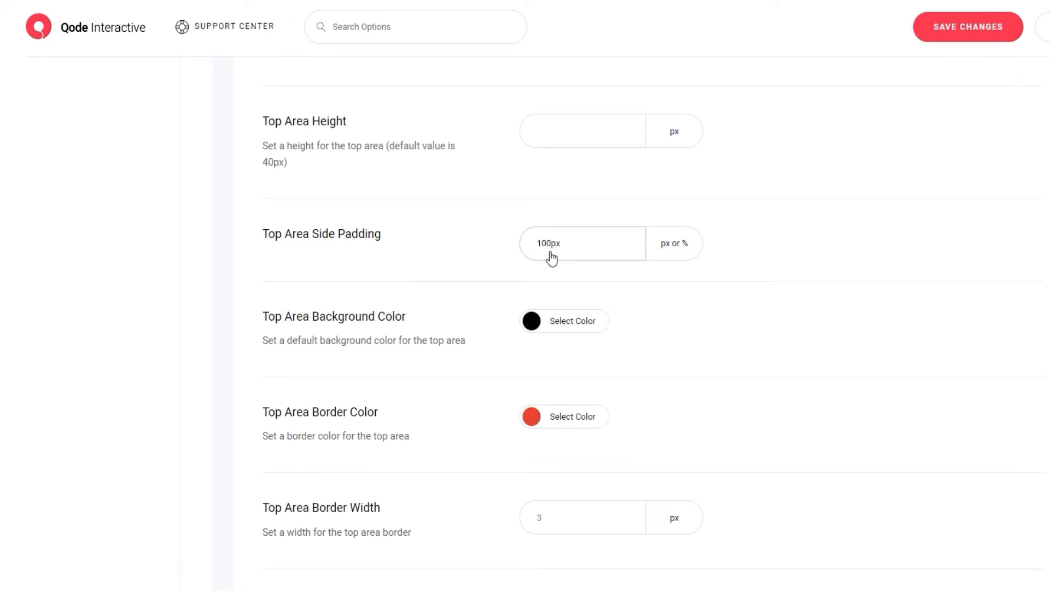
click(514, 366)
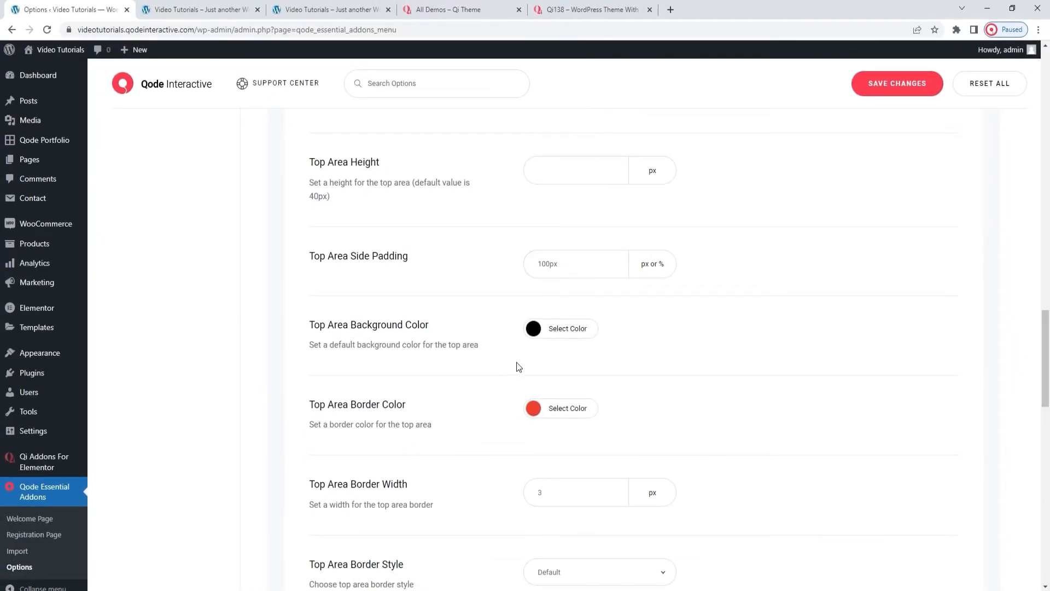
scroll(519, 367, down, 5)
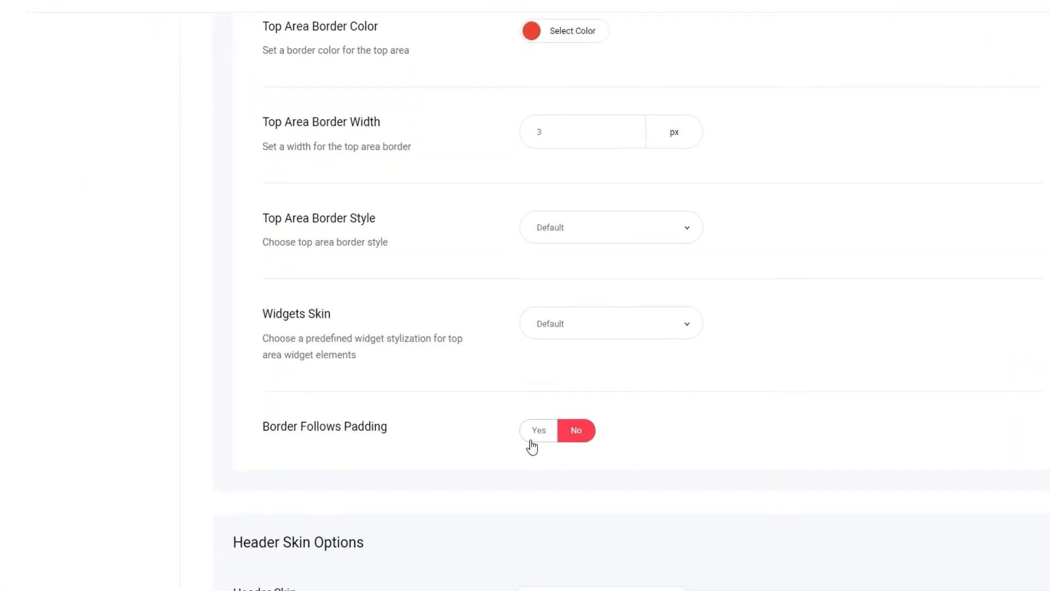
click(536, 437)
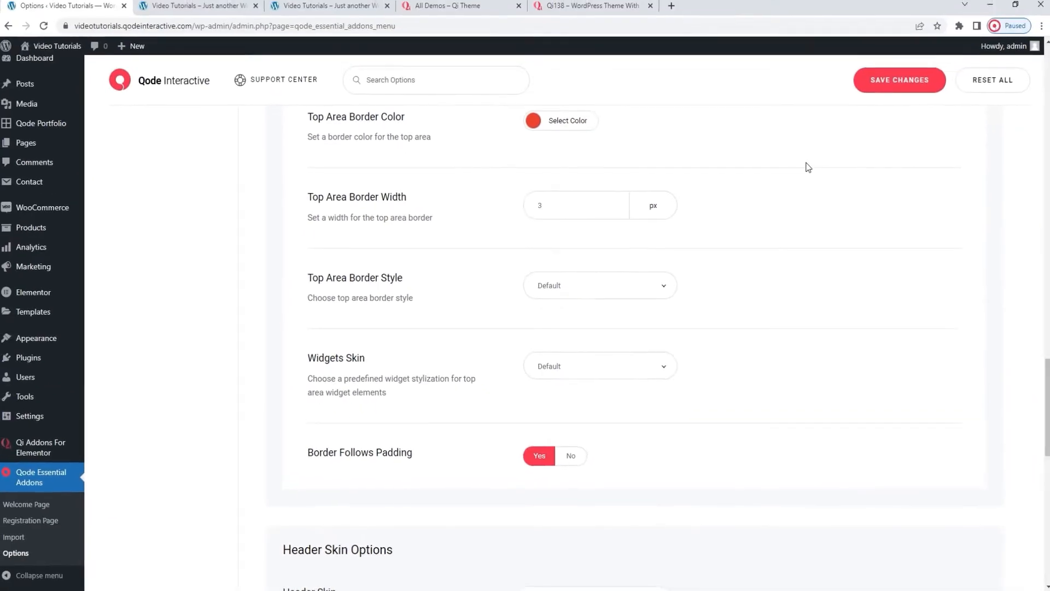
- Save the top area padding settings and reload the homepage to check the border's extent
click(900, 80)
click(148, 6)
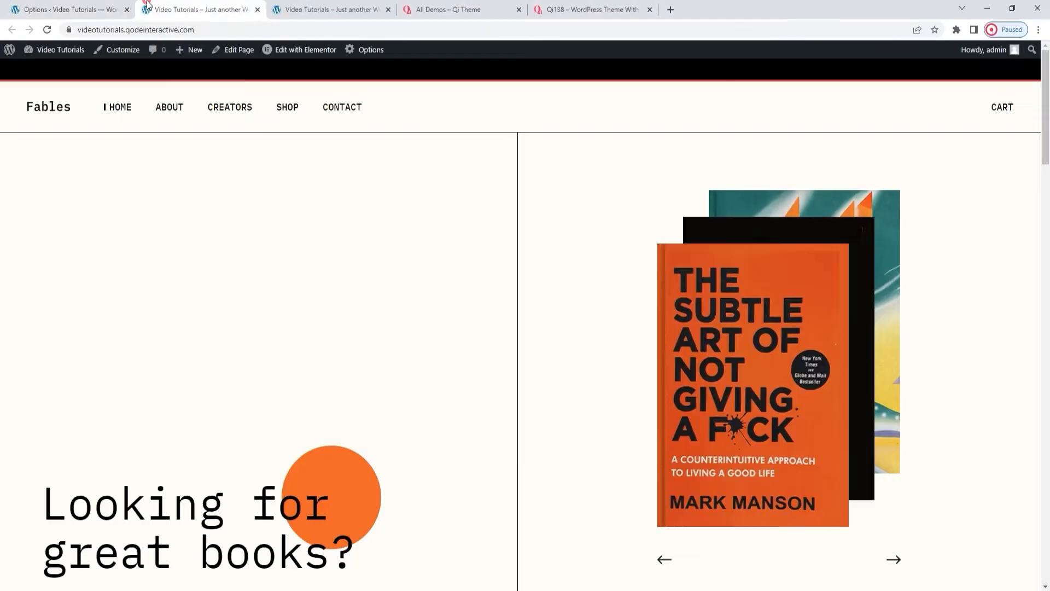
click(48, 31)
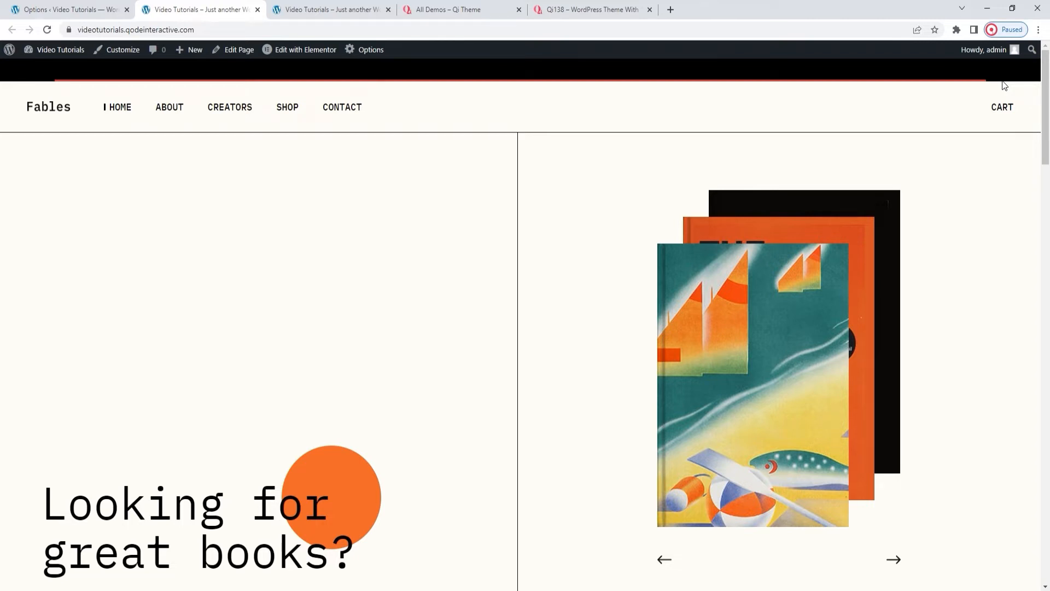
- Disable the header's Top Area, save the options and reload the homepage to check it
click(110, 5)
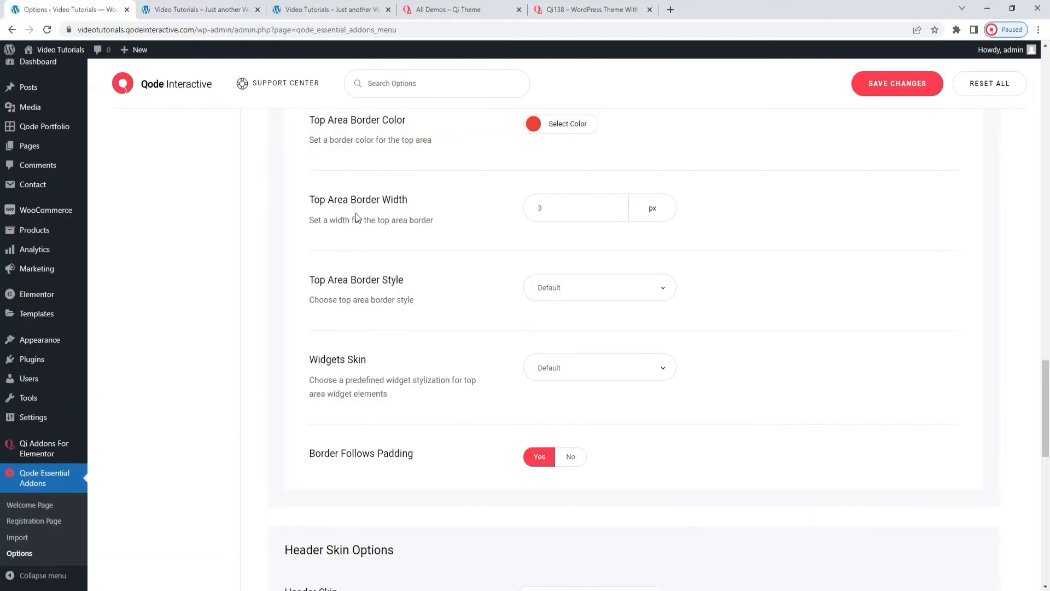
scroll(443, 294, up, 10)
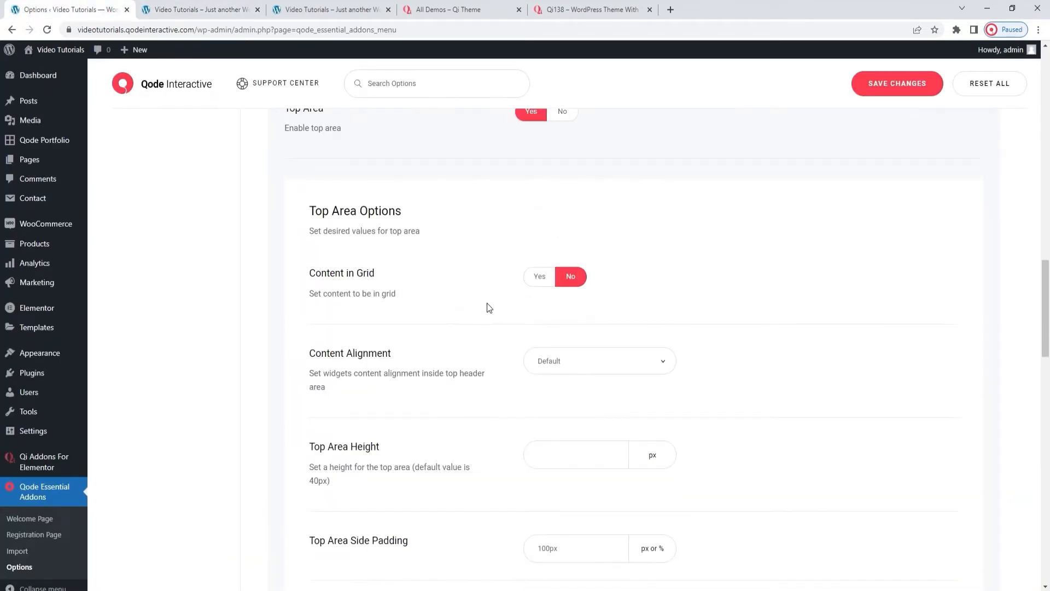
scroll(508, 298, up, 2)
click(554, 227)
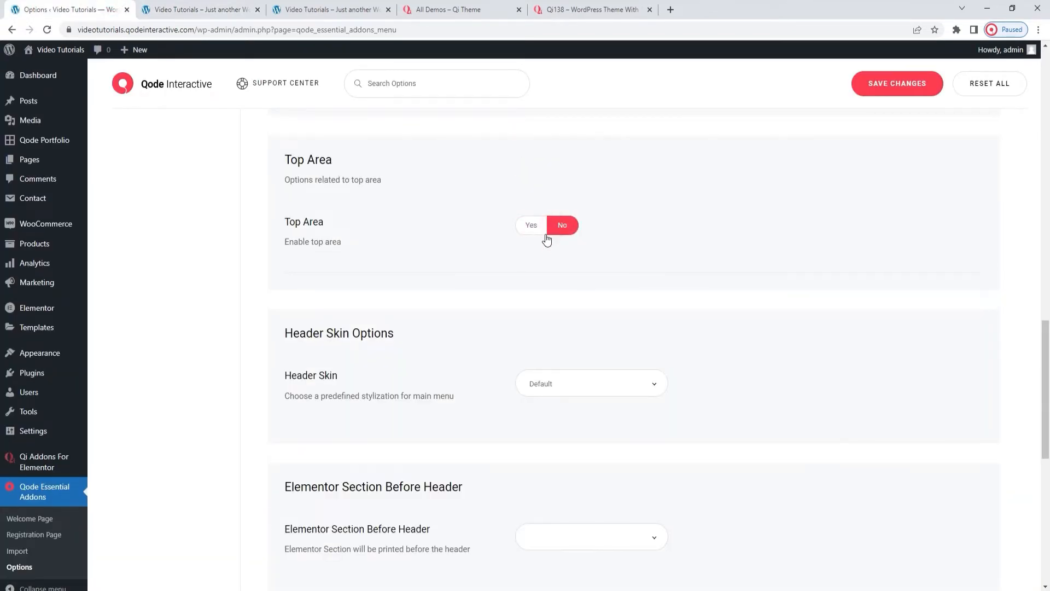
scroll(508, 245, down, 1)
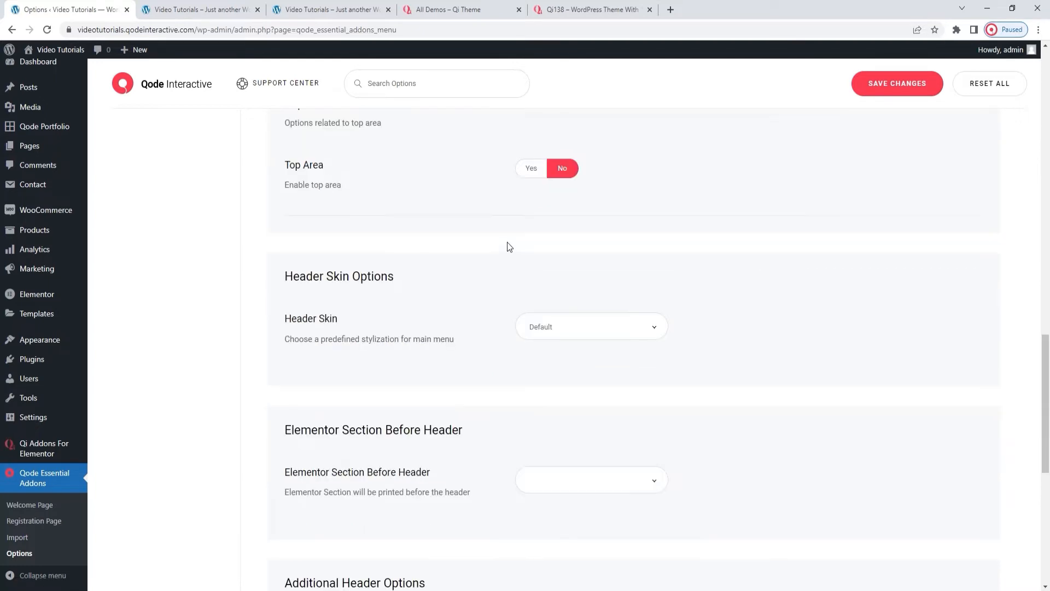
click(930, 93)
click(180, 5)
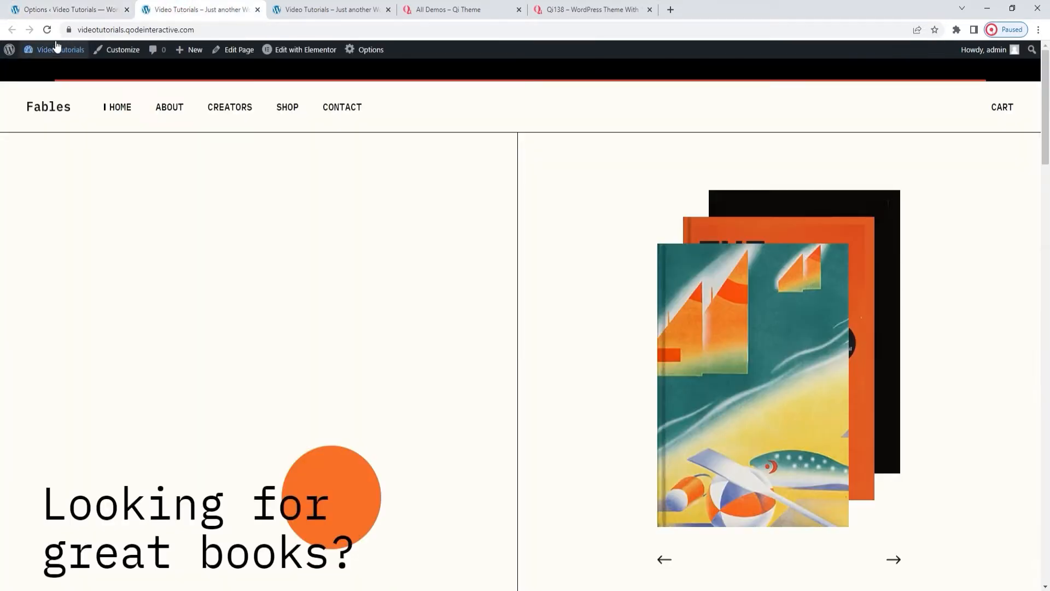
click(47, 30)
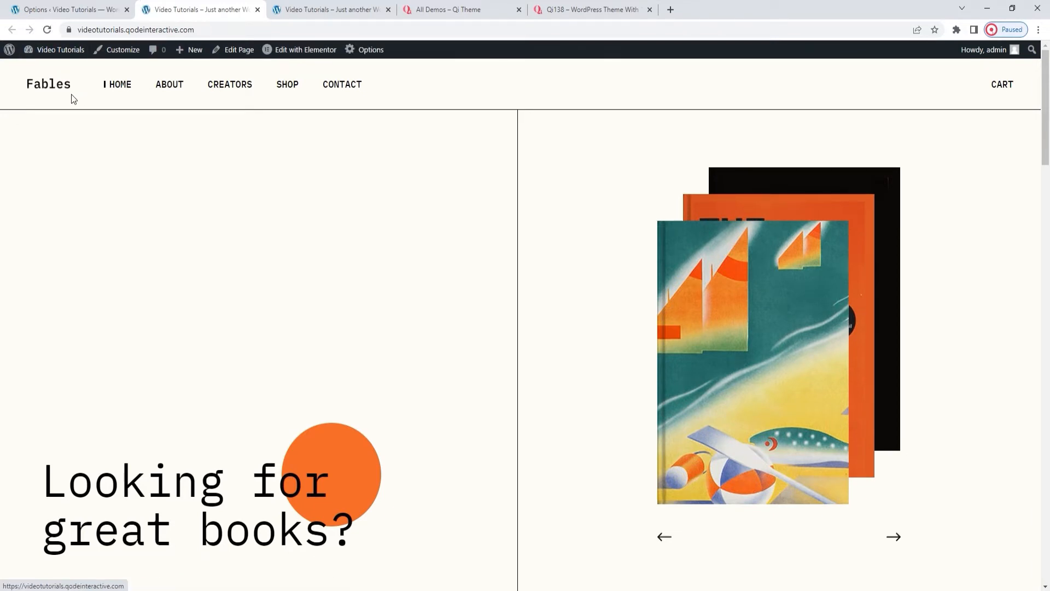
- Set the Header Skin to Light, save the options and check the menu on the reloaded homepage
click(82, 9)
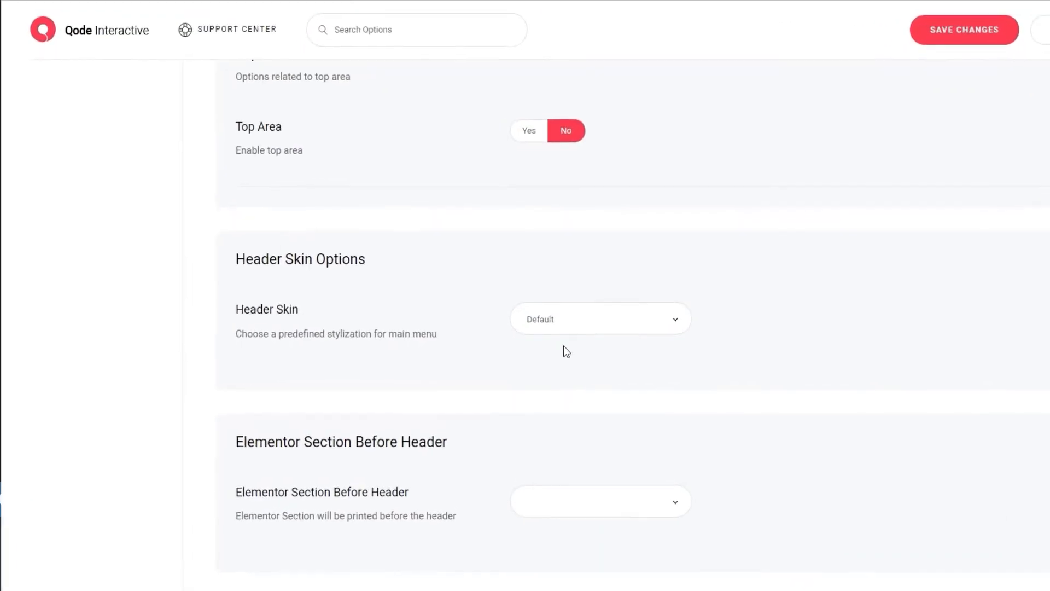
click(570, 325)
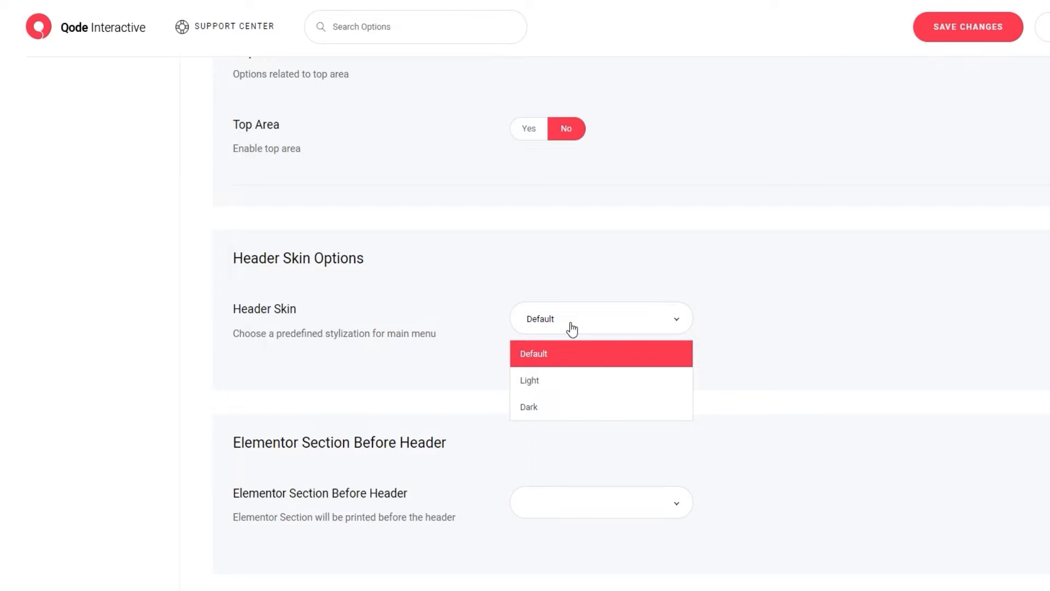
click(566, 384)
click(938, 38)
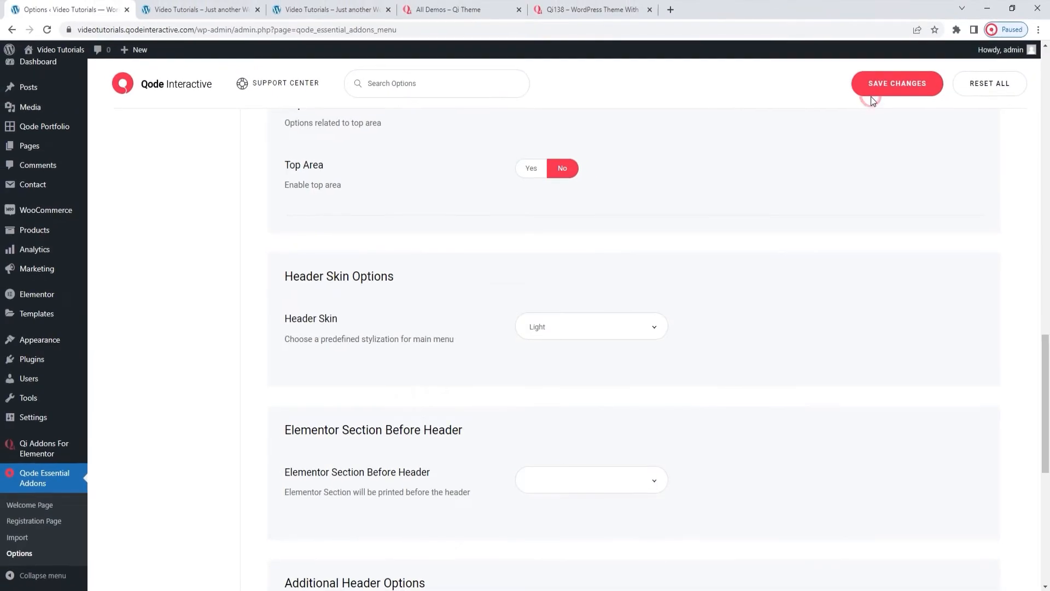
click(238, 8)
click(47, 30)
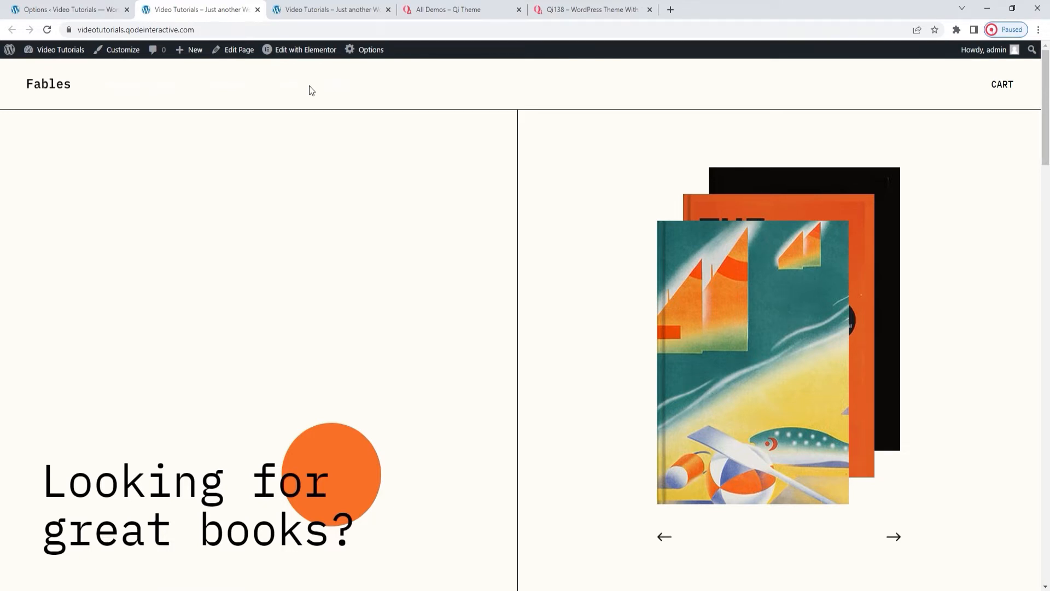
- Copy the Header Background Color value #fffdf7 and change the header background to black (#000000)
click(92, 7)
scroll(533, 296, up, 12)
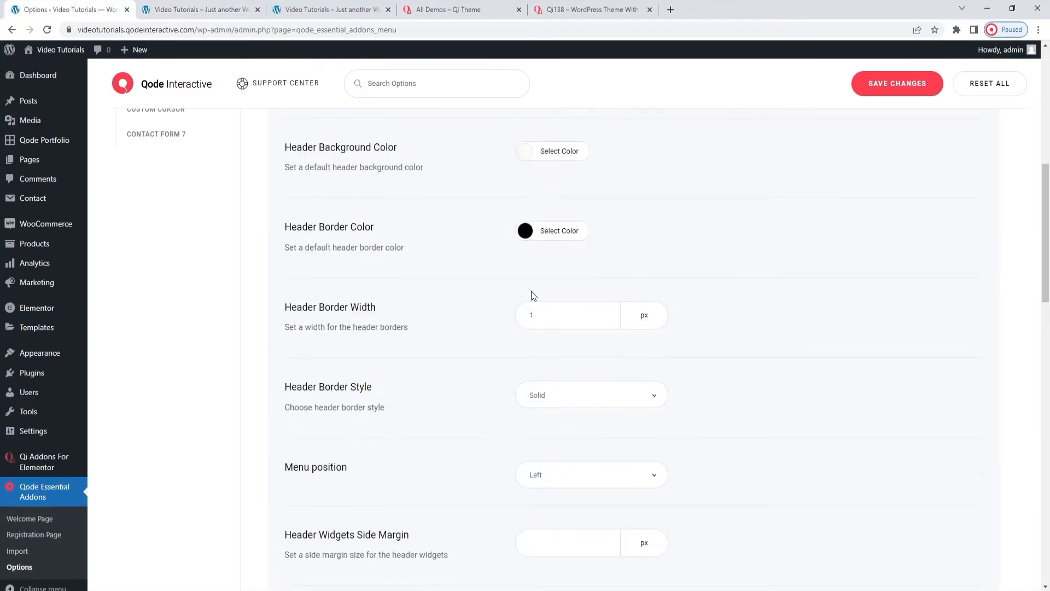
scroll(533, 296, up, 2)
click(525, 266)
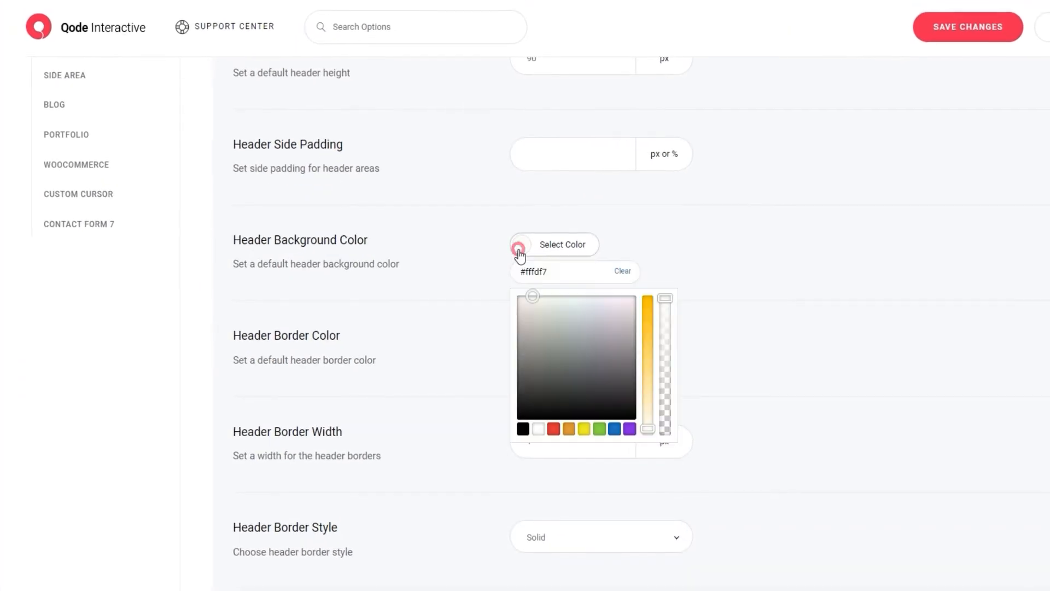
click(549, 288)
drag(548, 274, 534, 271)
right_click(553, 272)
click(585, 303)
click(523, 429)
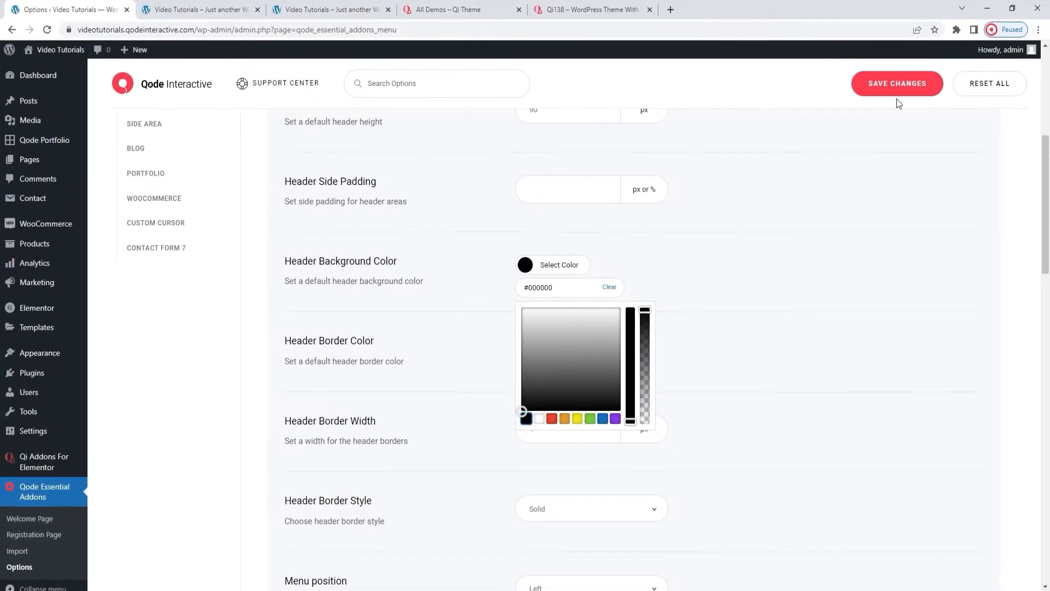
- Save the black header background and reload the homepage to check the light menu against it
click(977, 28)
click(197, 10)
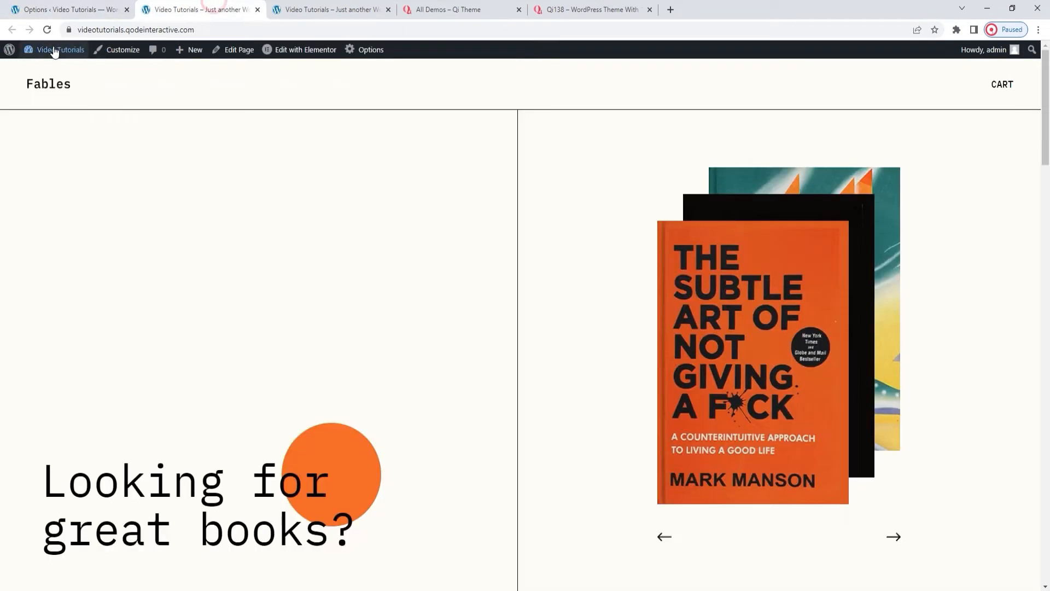
click(47, 29)
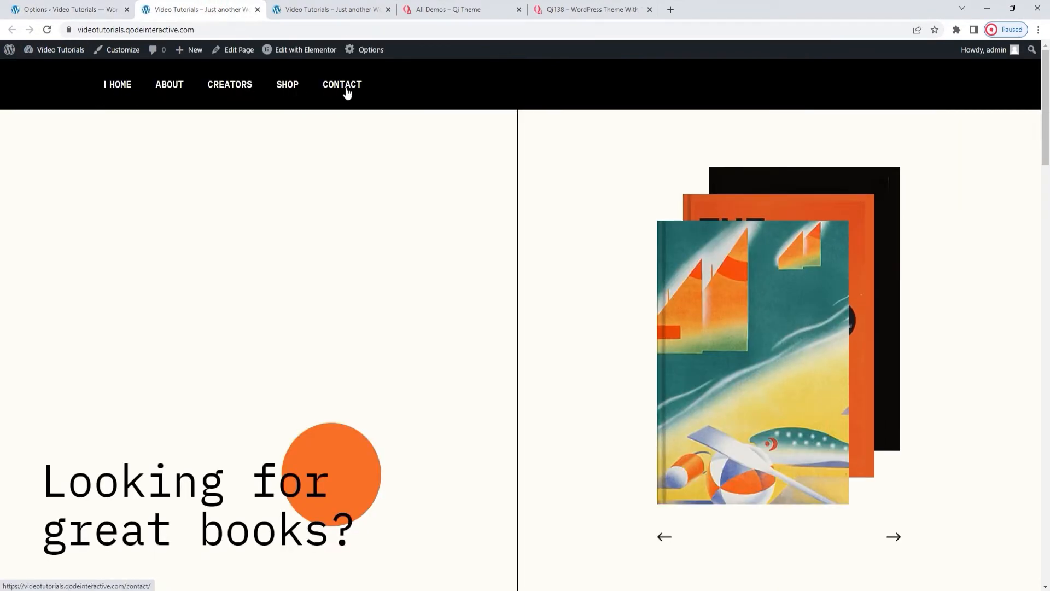
- Restore the Header Background Color to the copied value #fffdf7 and save the options
click(65, 9)
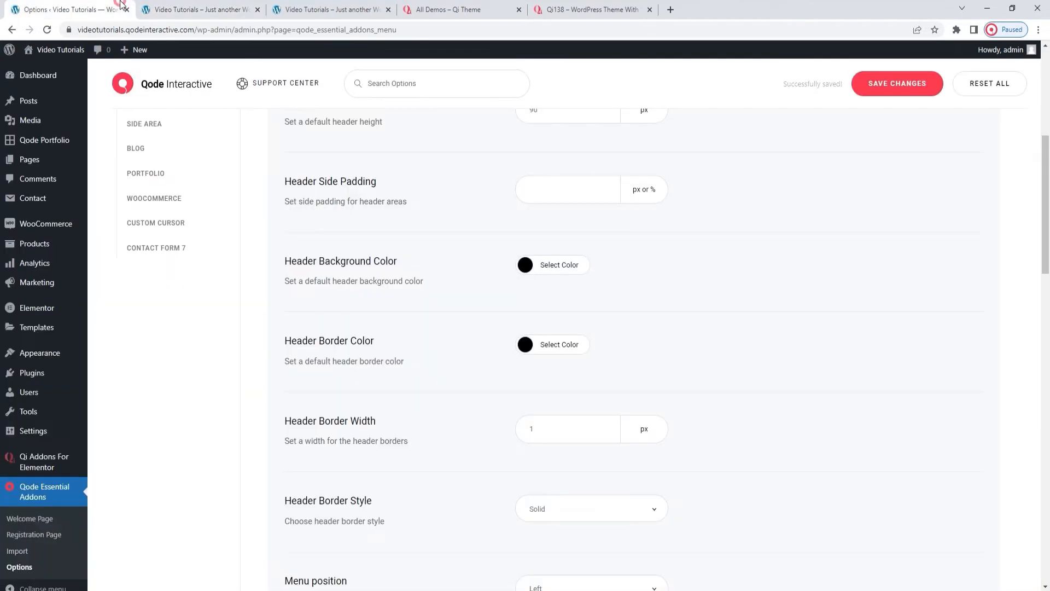
click(525, 267)
triple_click(539, 291)
right_click(554, 294)
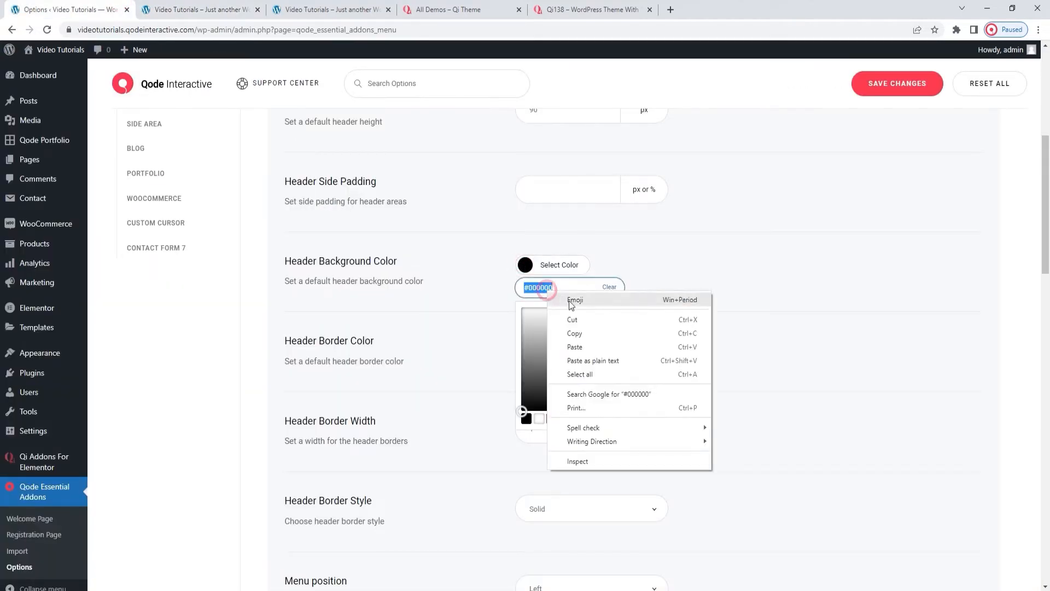
click(582, 343)
click(525, 265)
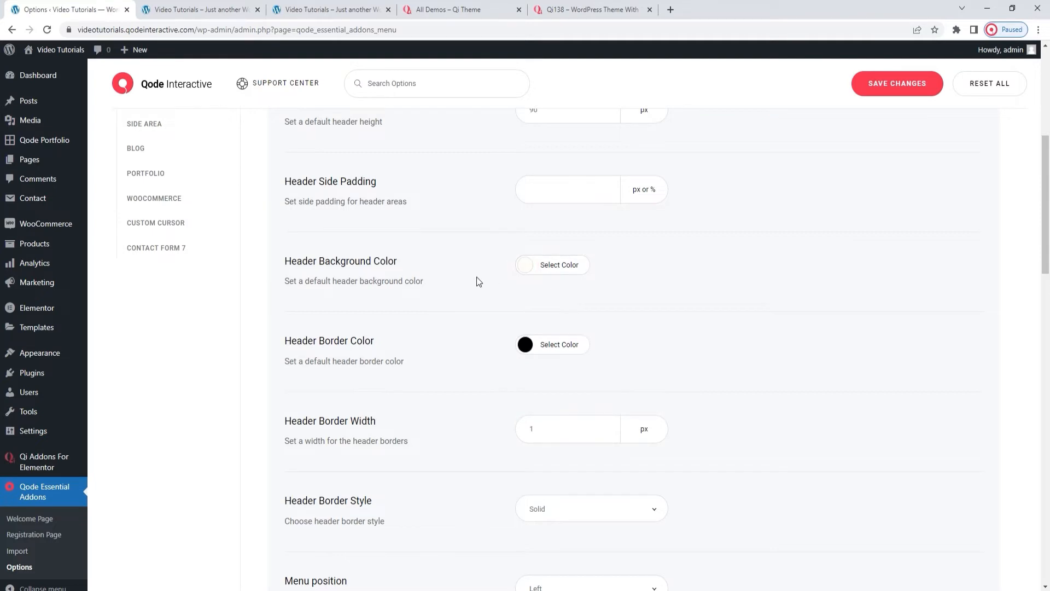
scroll(477, 277, down, 8)
scroll(477, 282, down, 4)
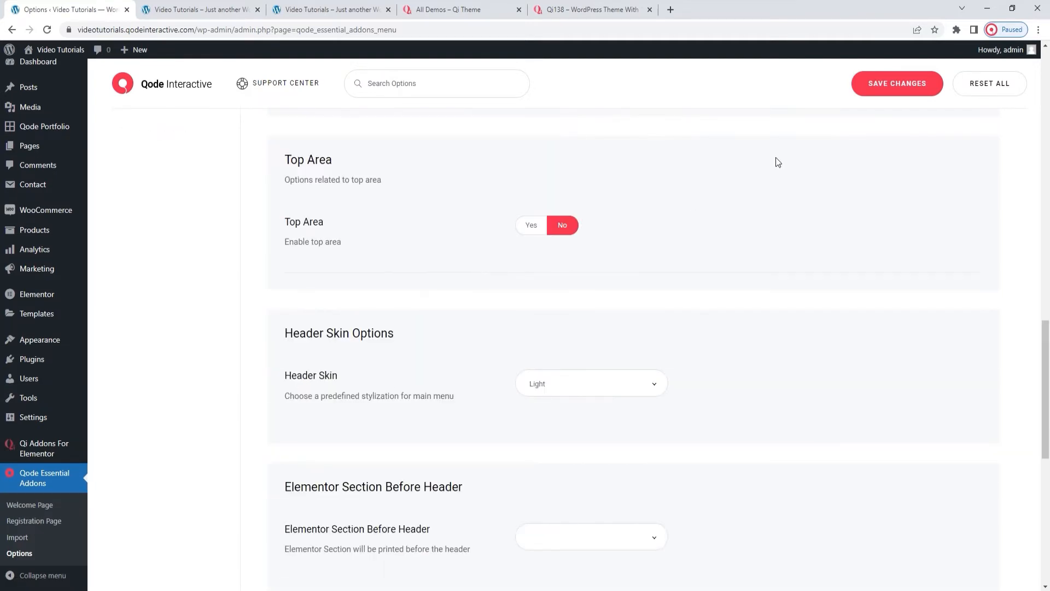
click(870, 87)
- Set the Header Skin to Dark, save the options and check the menu on the reloaded homepage
click(609, 384)
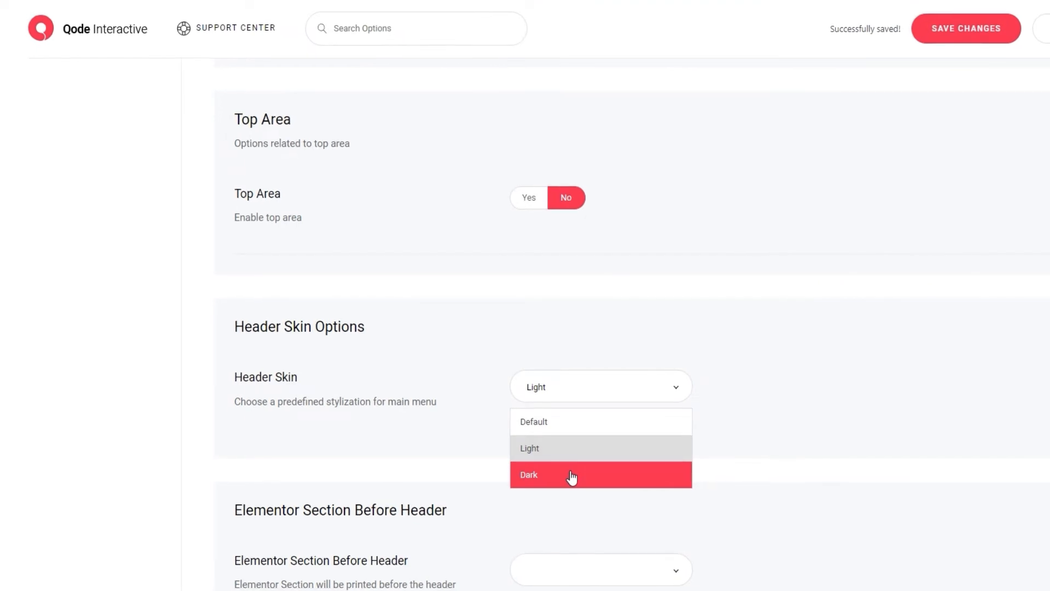
click(571, 477)
click(975, 36)
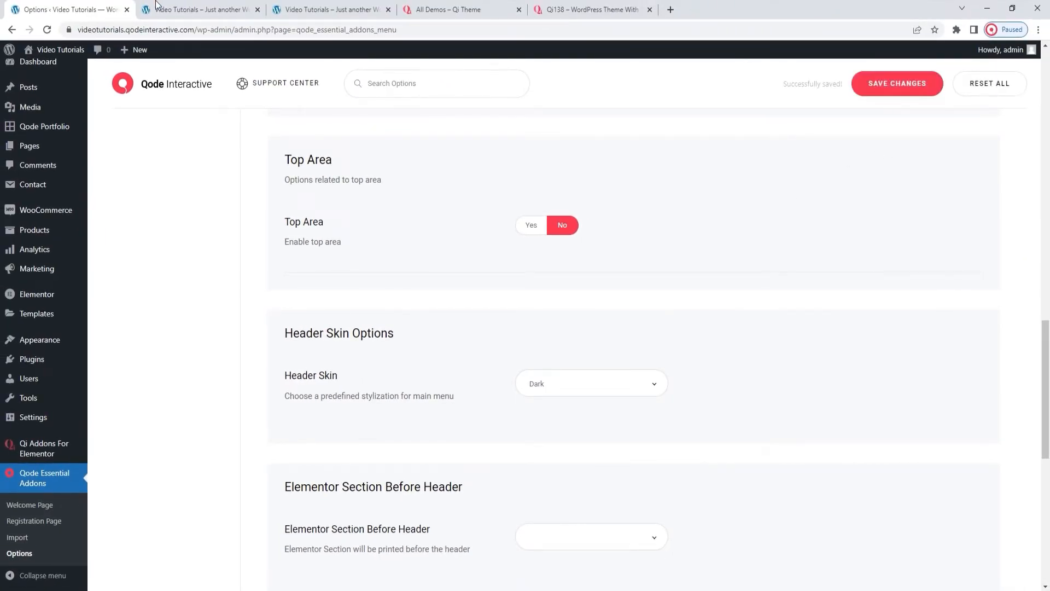
click(156, 7)
click(47, 30)
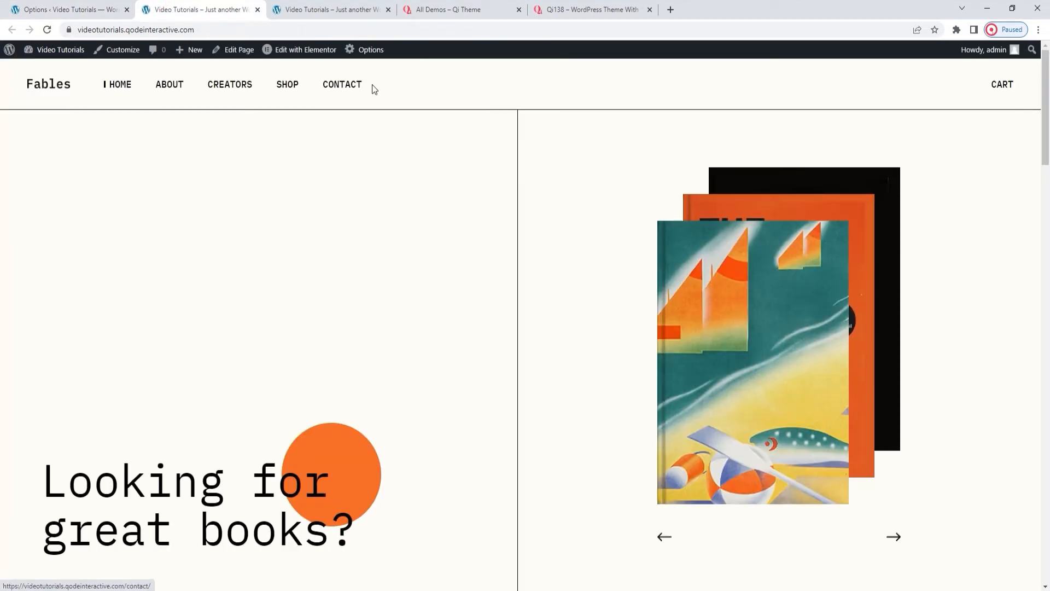
- Set the Header Skin back to Default in the theme options
click(88, 9)
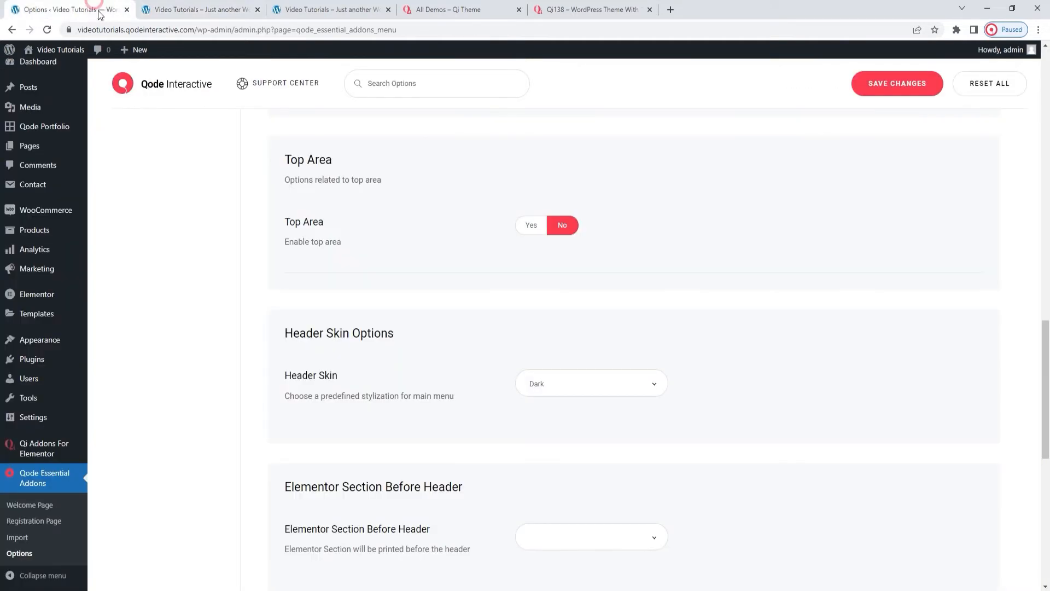
click(524, 329)
click(541, 355)
- Look at the homepage header area and view the choices for Elementor Section Before Header
scroll(516, 408, down, 1)
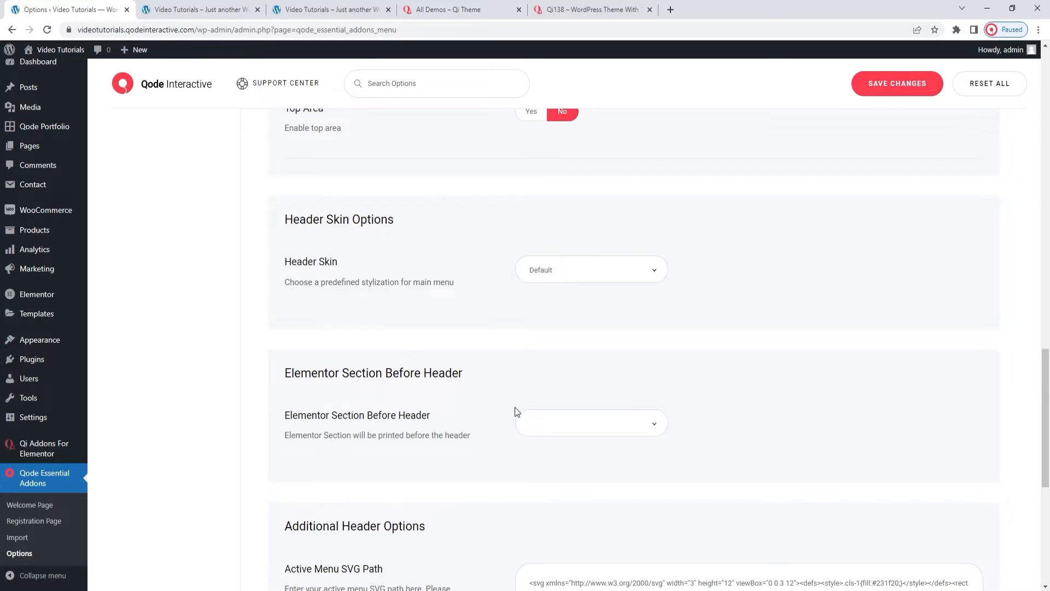
click(246, 9)
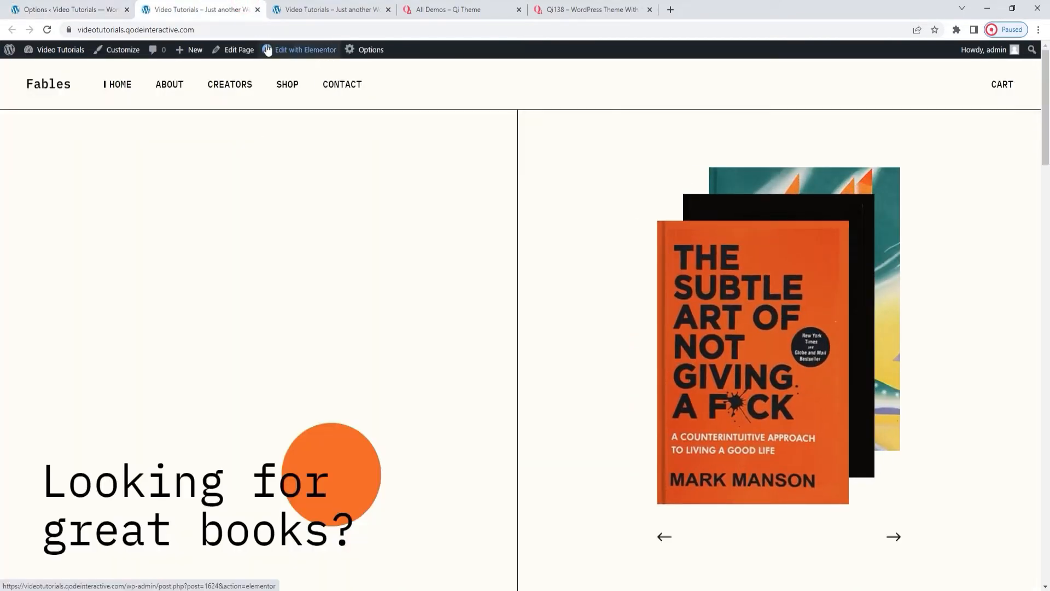
click(103, 4)
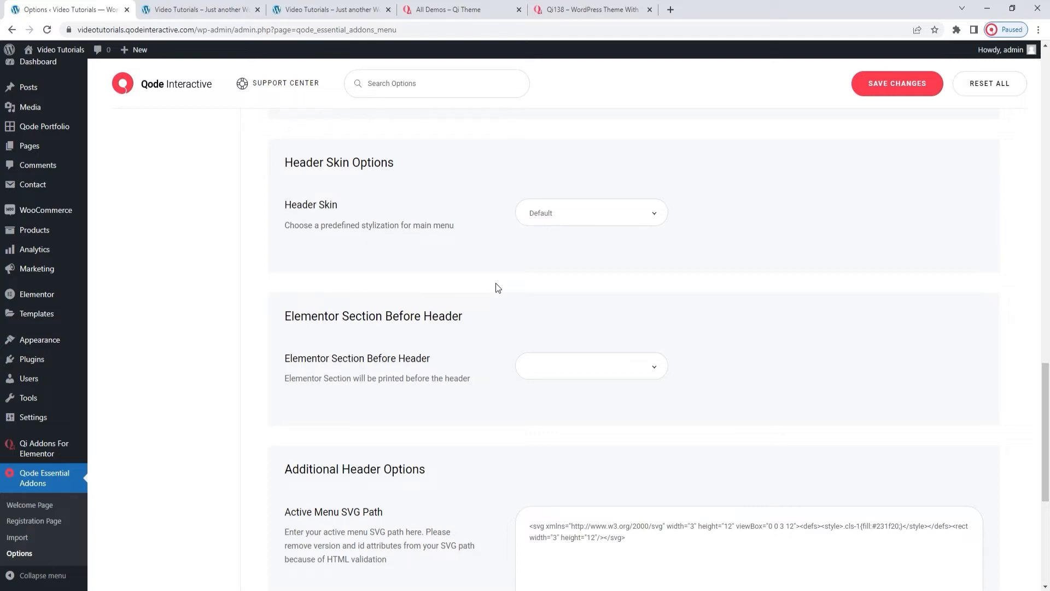
click(555, 361)
click(553, 379)
- Save the header options and reload the homepage to check the marker beside the active menu item
scroll(554, 379, down, 3)
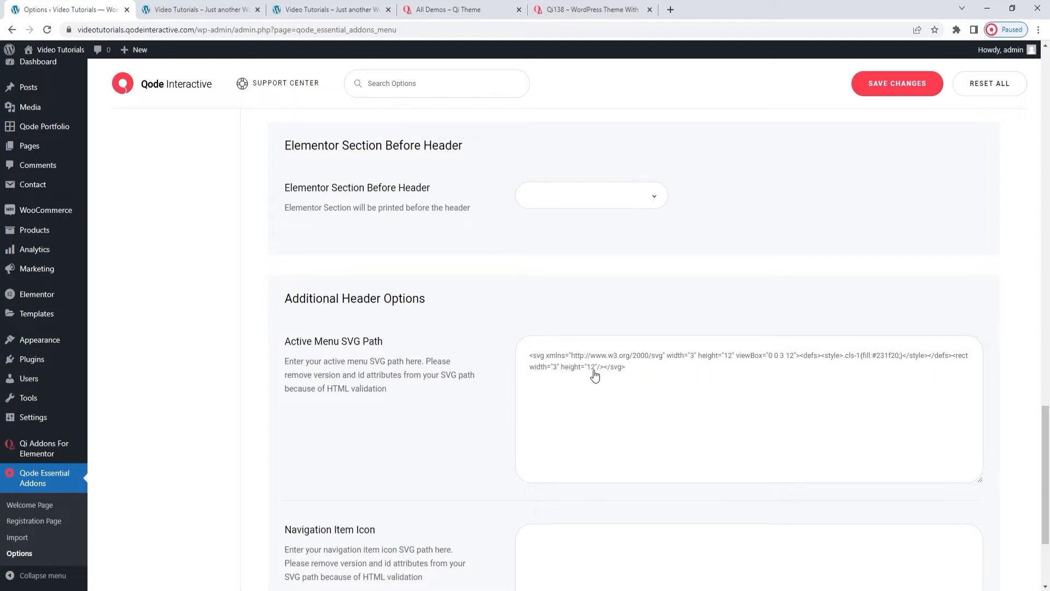
click(868, 87)
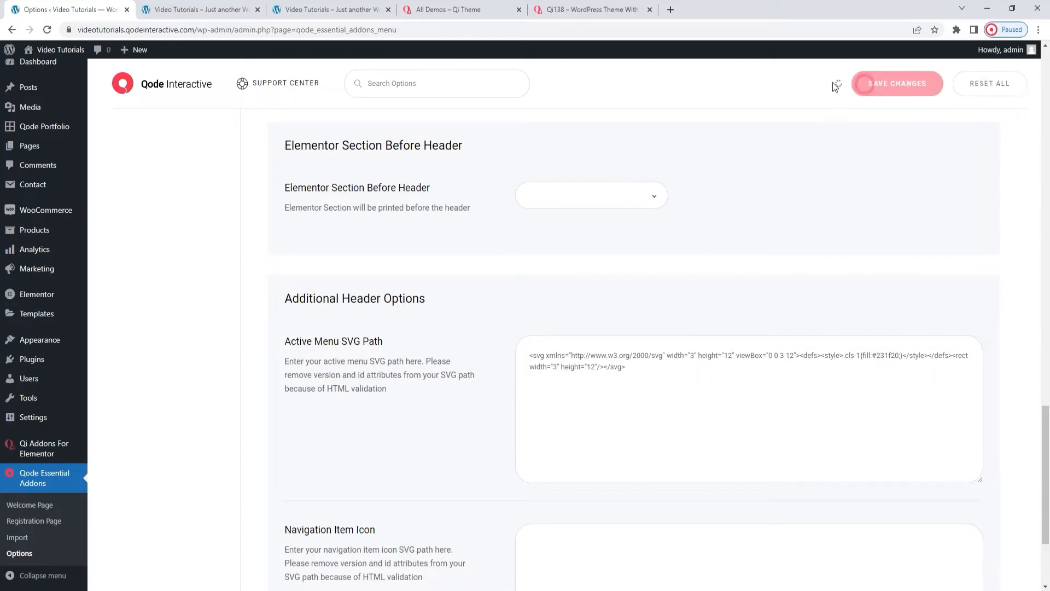
click(141, 8)
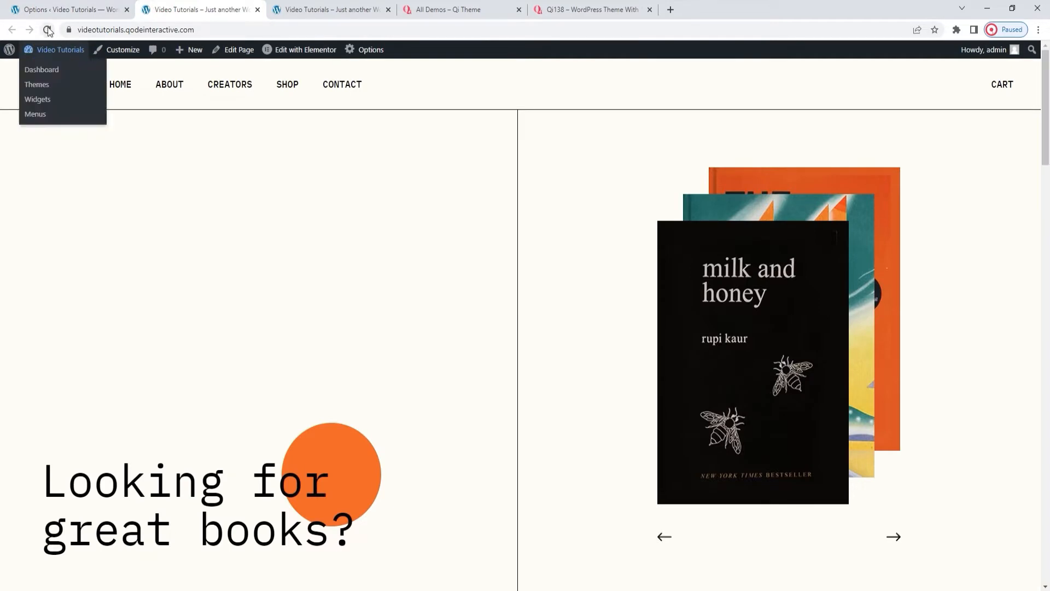
click(47, 30)
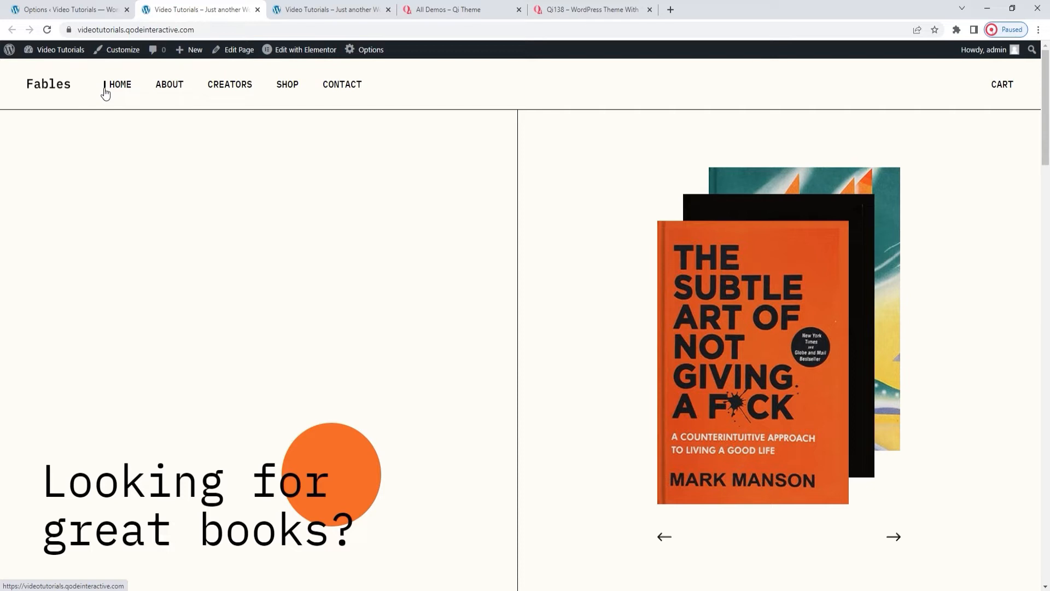
- Open the Menus page in a new tab and add the Privacy Policy page to Main Menu as a sub-item of SHOP
click(96, 8)
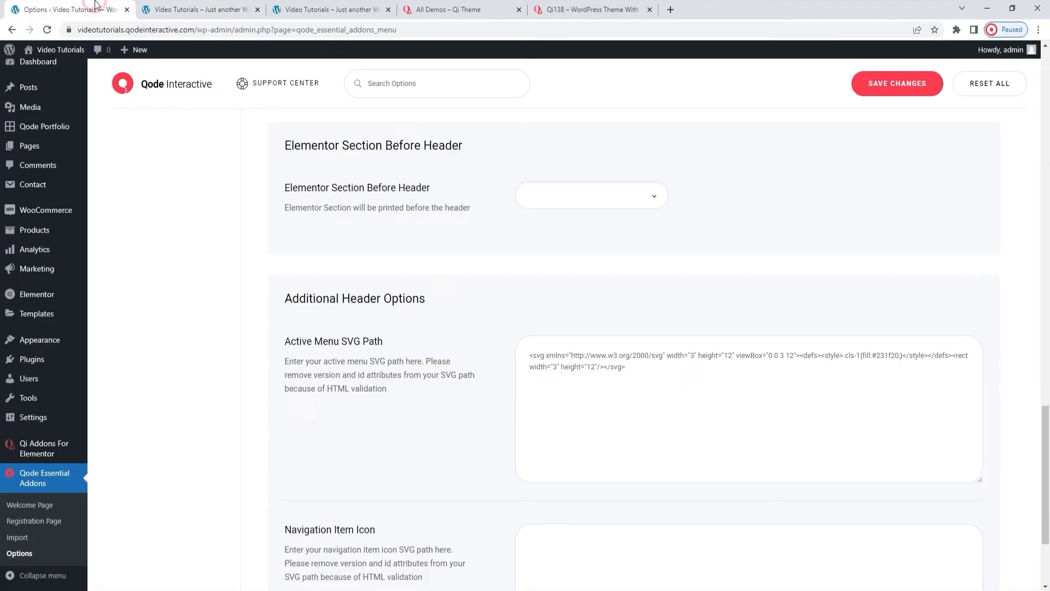
scroll(471, 284, down, 2)
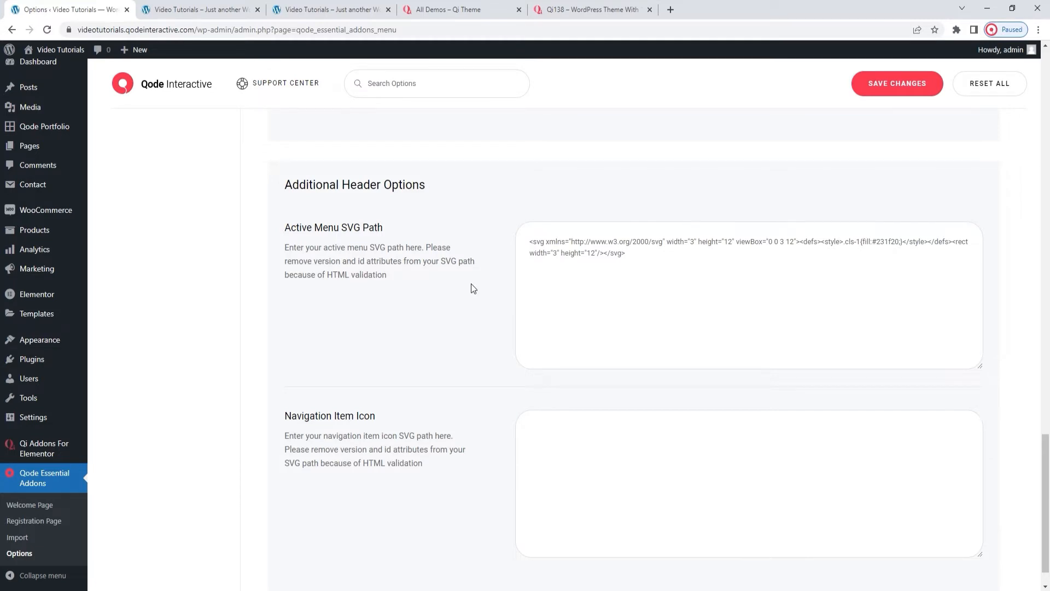
scroll(471, 283, down, 1)
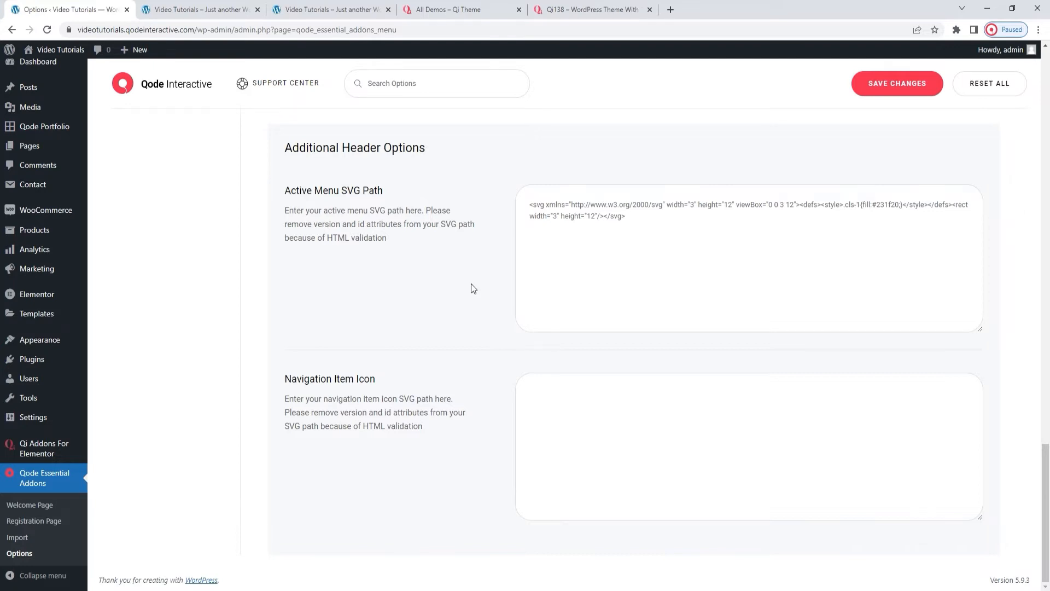
mouse_move(56, 340)
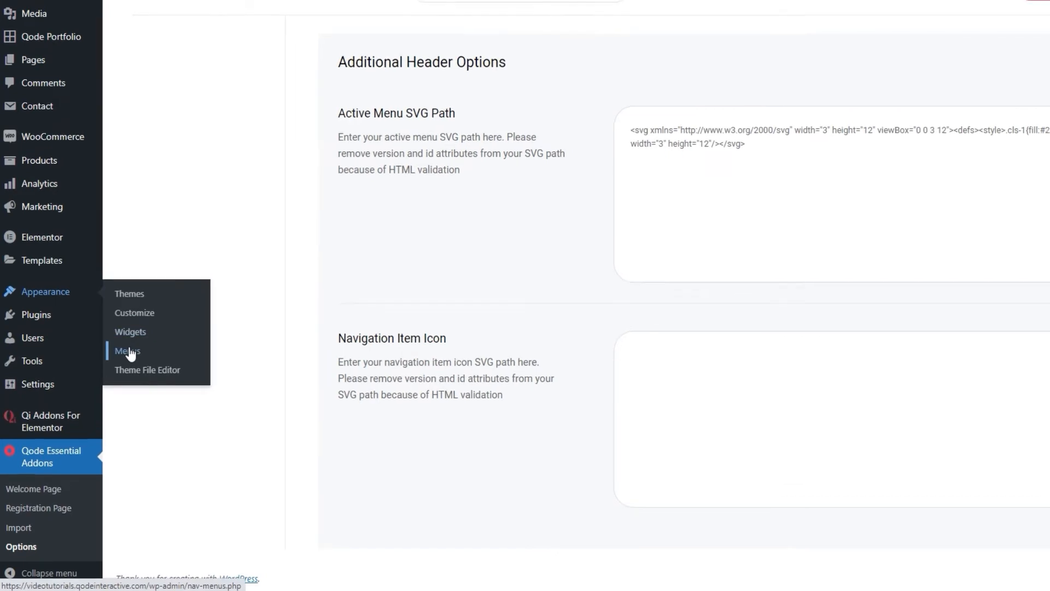
middle_click(130, 350)
click(202, 5)
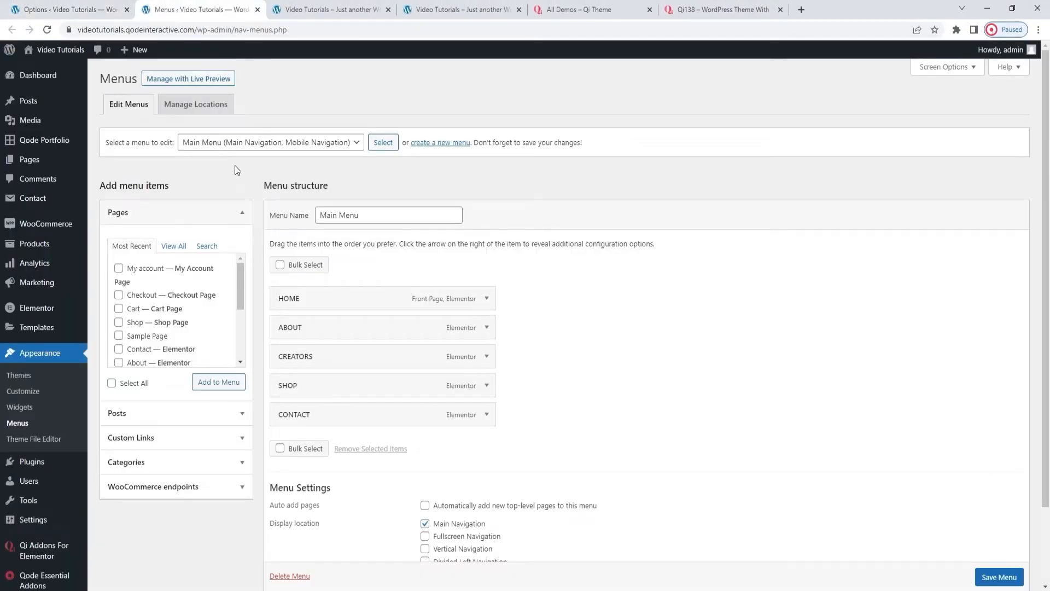
scroll(170, 277, down, 3)
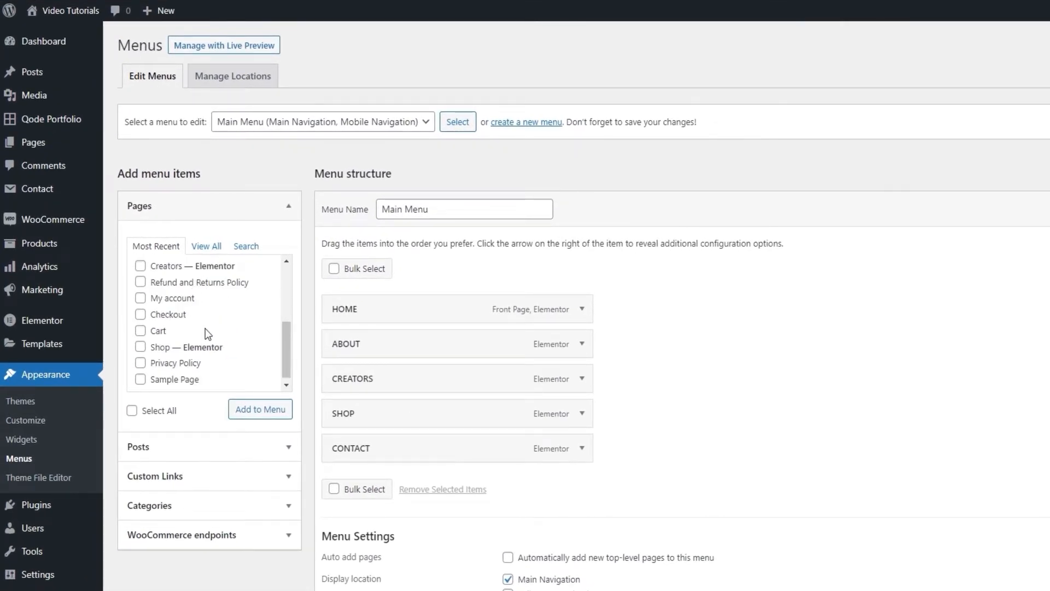
click(182, 364)
click(260, 410)
drag(429, 481, 440, 452)
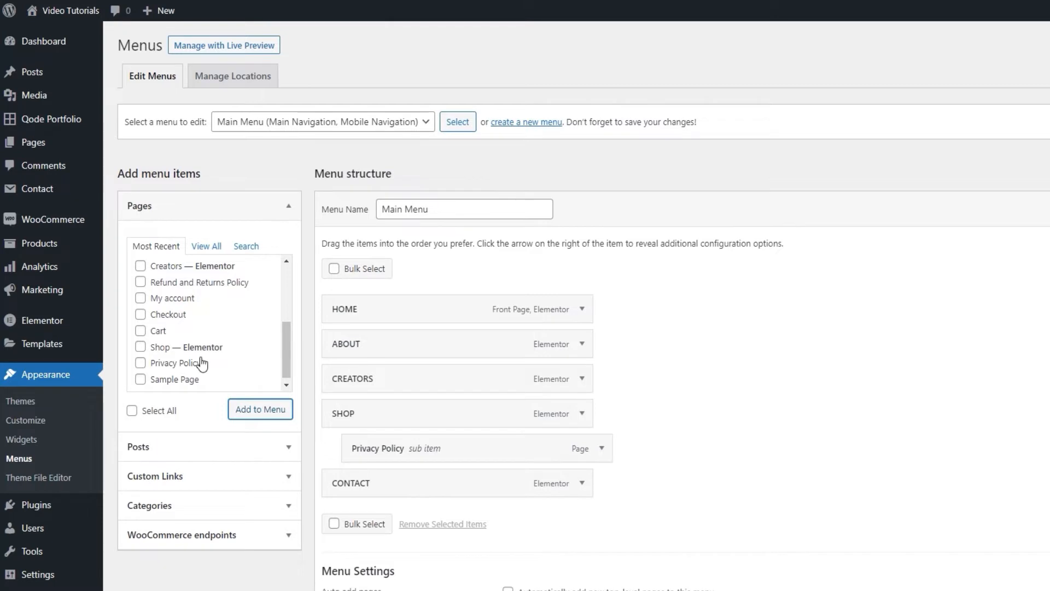
- Add the My account page as a sub-item nested under Privacy Policy and save Main Menu
scroll(199, 361, up, 3)
click(186, 277)
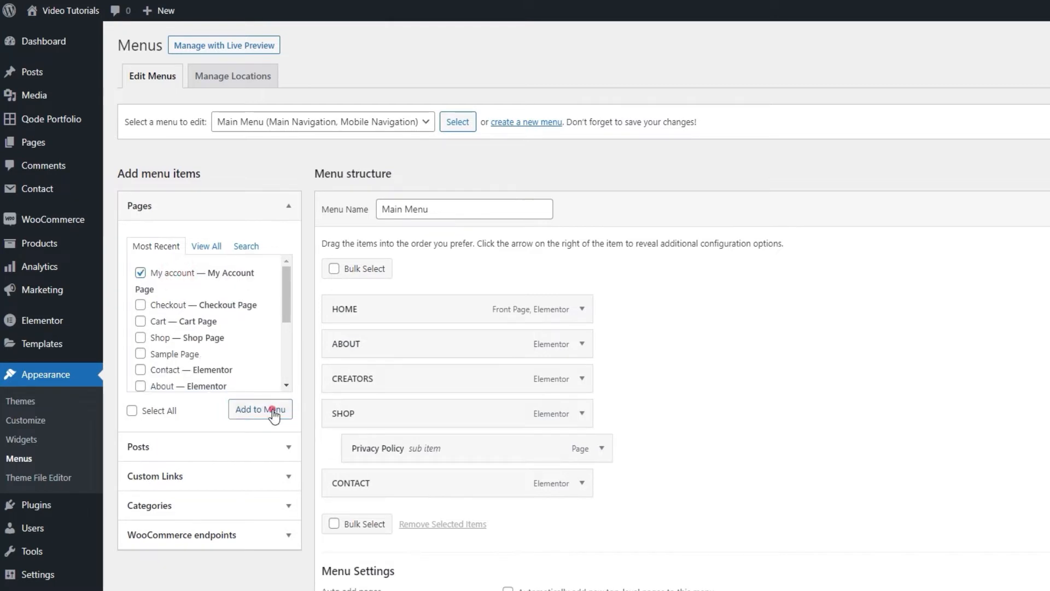
click(274, 410)
drag(408, 508, 438, 477)
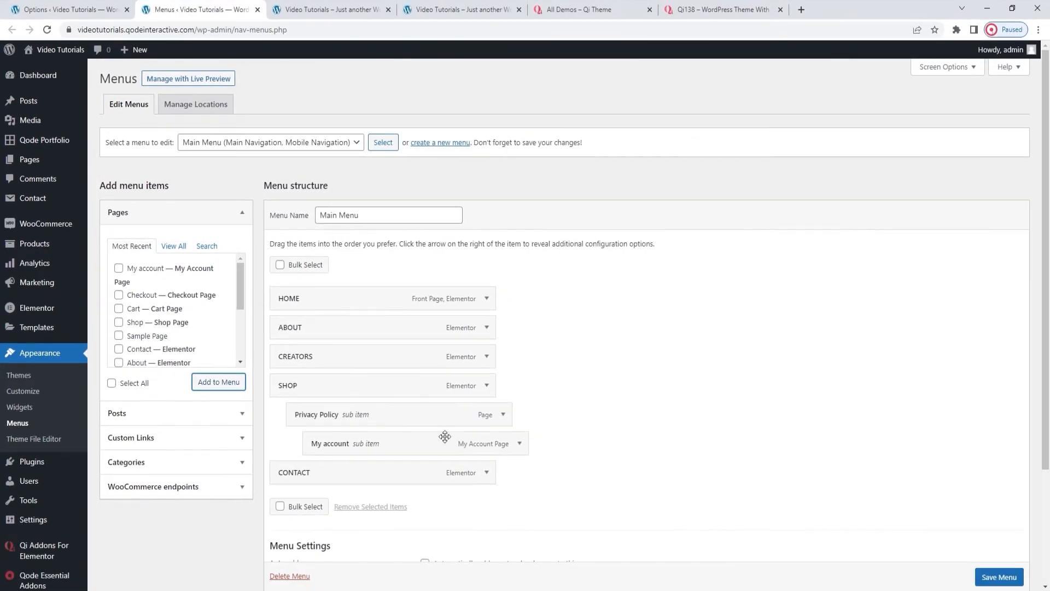
click(999, 576)
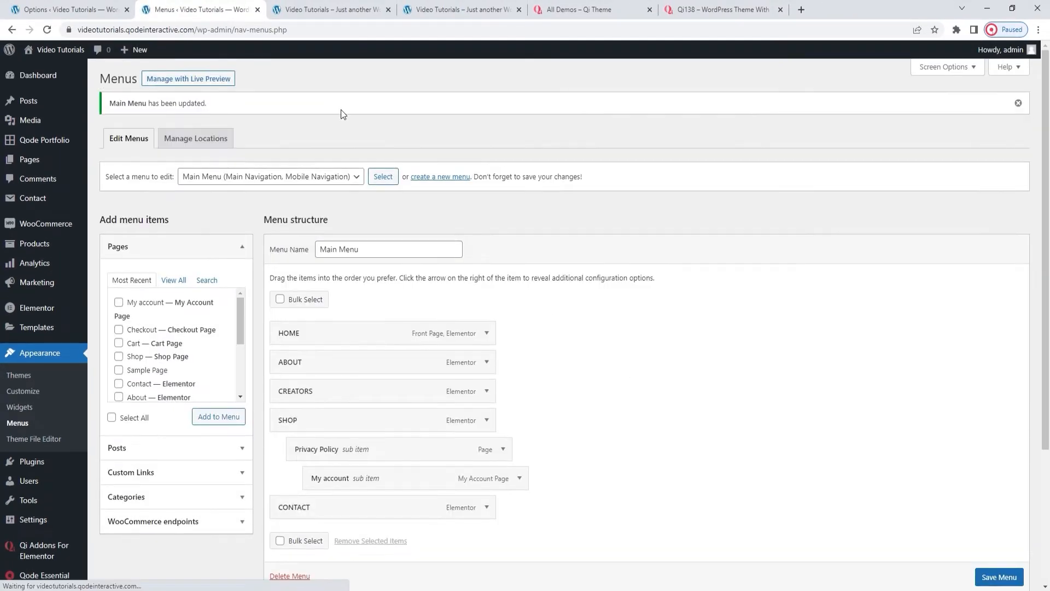
- Reload the homepage and check the arrow icon and nested items in the SHOP dropdown
click(322, 10)
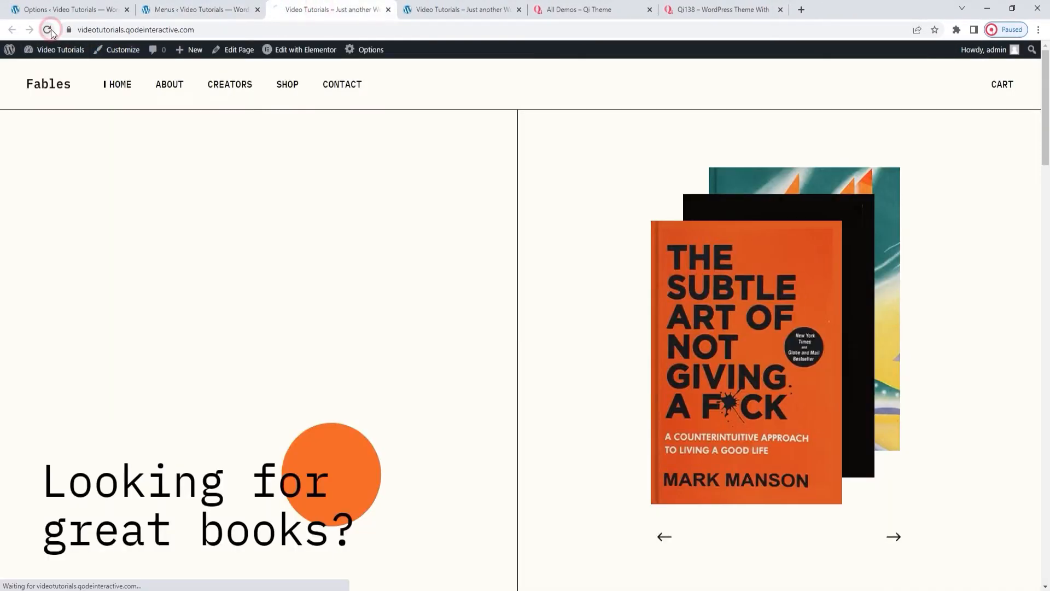
mouse_move(294, 96)
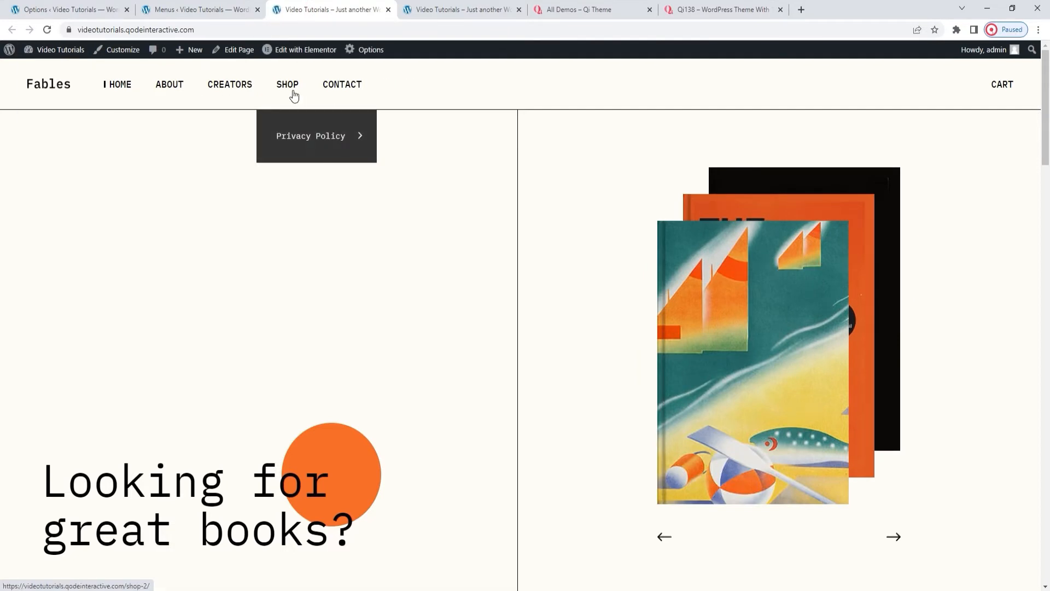
mouse_move(311, 140)
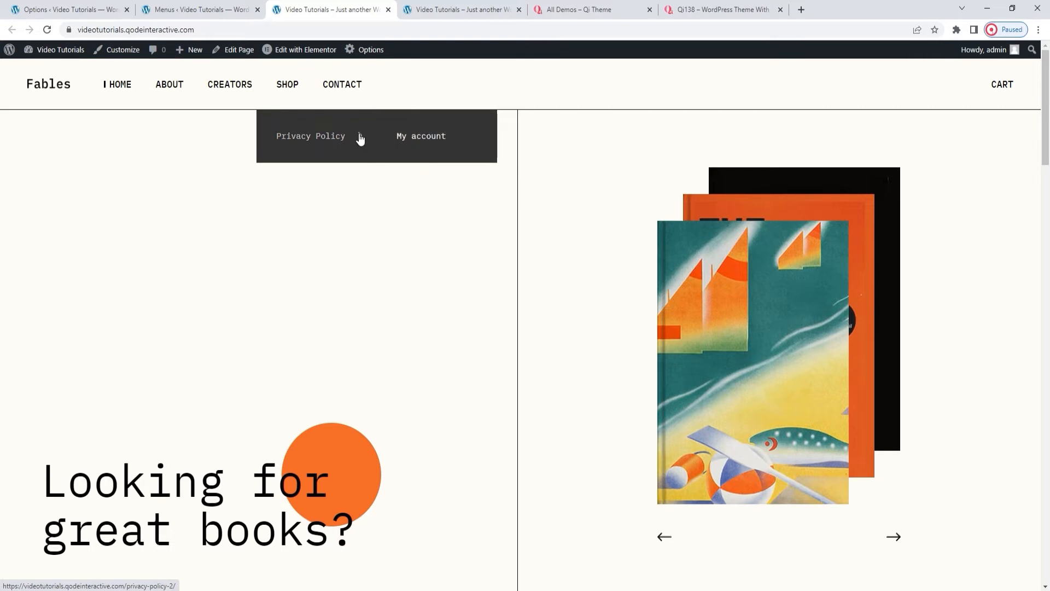
- Copy the Active Menu SVG Path code and paste it into the Navigation Item Icon field
click(241, 9)
click(77, 9)
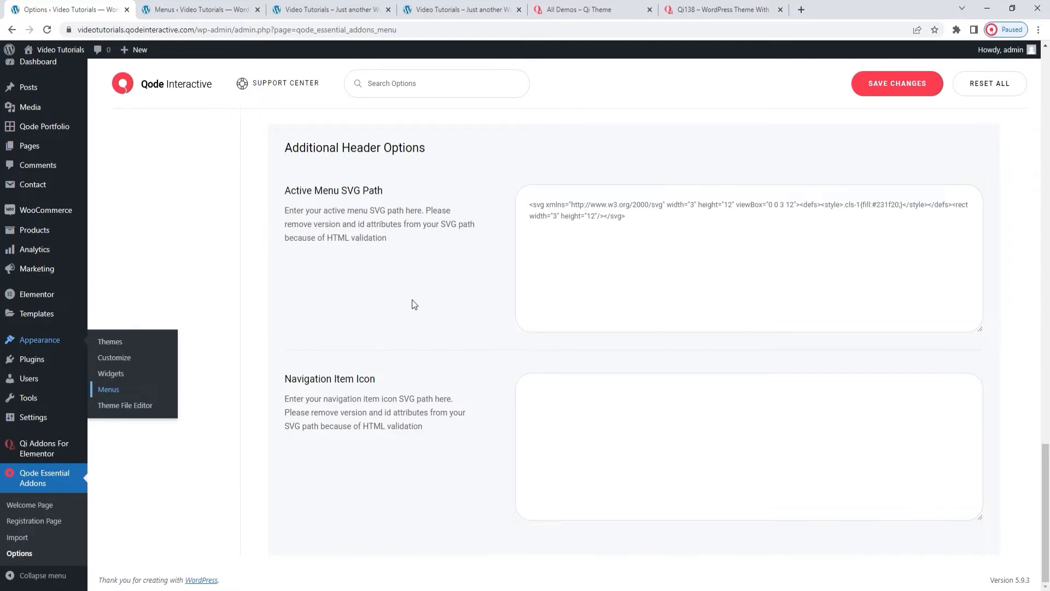
triple_click(562, 215)
right_click(563, 213)
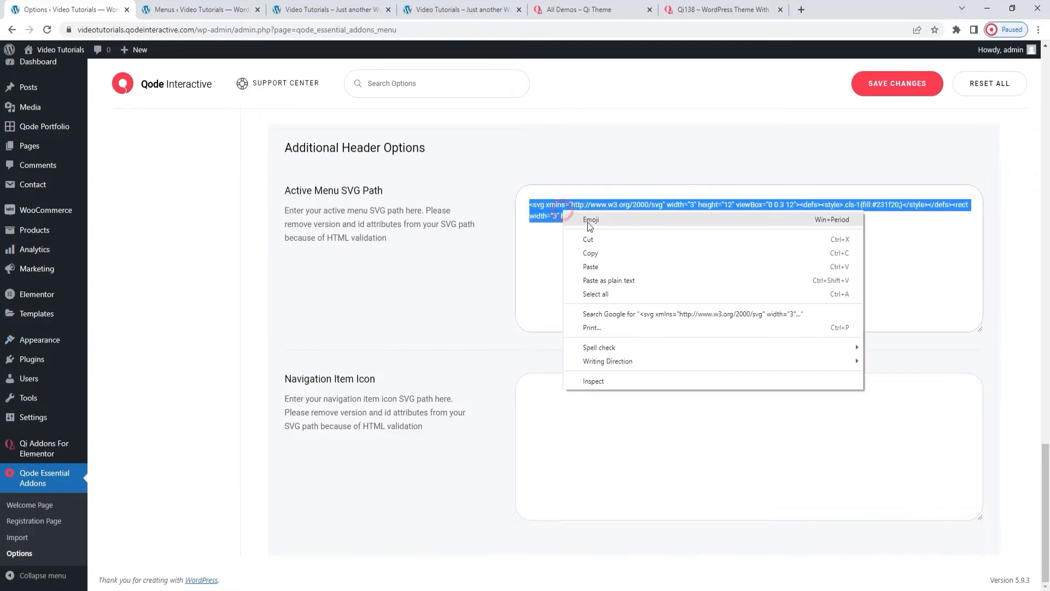
click(598, 252)
click(584, 413)
right_click(583, 414)
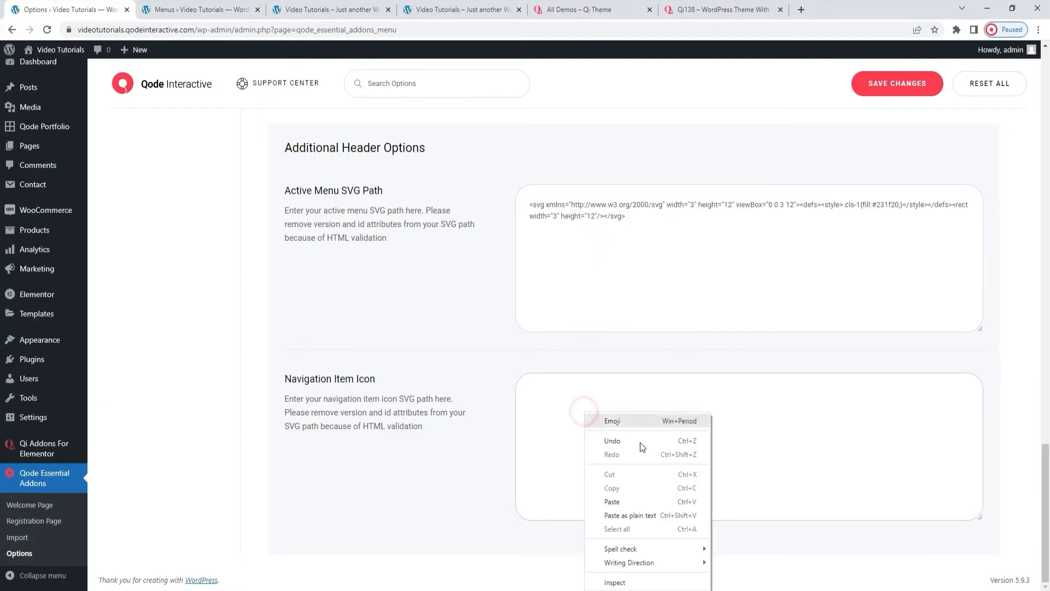
click(638, 499)
- Save the new navigation item icon and check it in the SHOP dropdown on the reloaded homepage
click(872, 83)
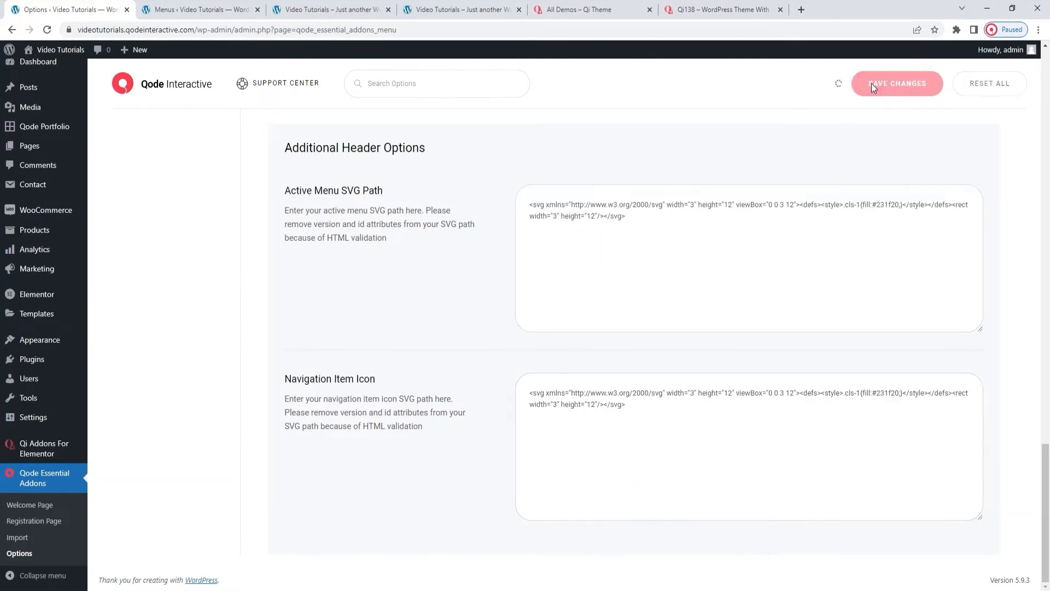
click(331, 9)
click(48, 30)
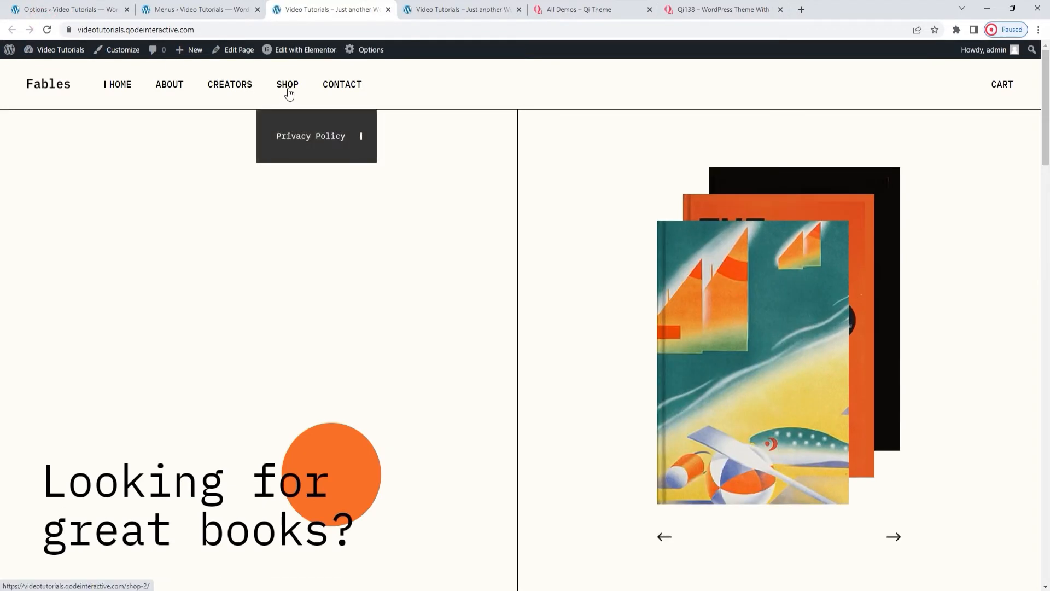
mouse_move(360, 142)
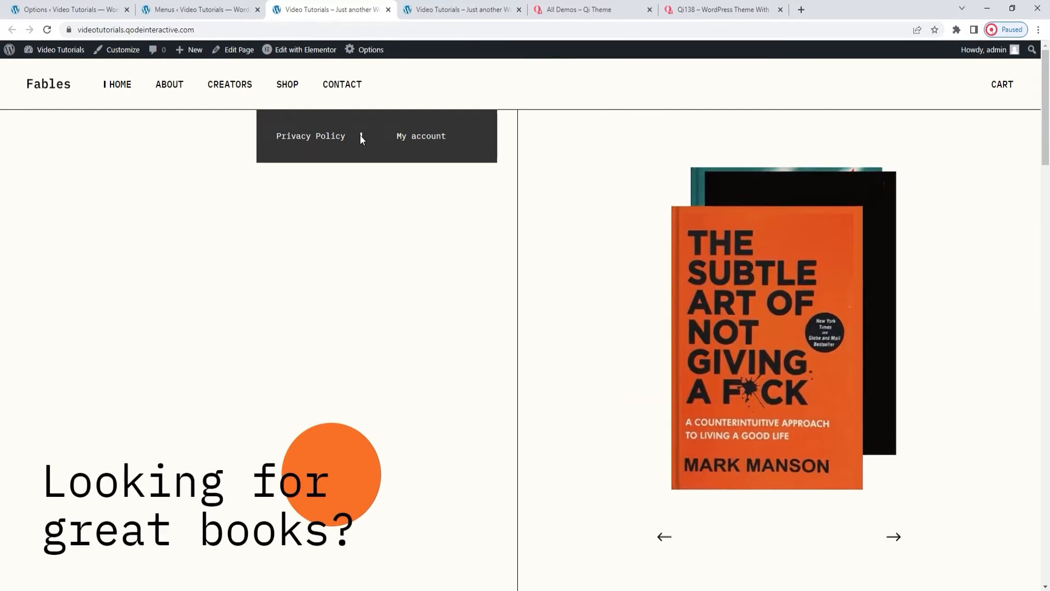
- Remove the Privacy Policy and My account sub-items from Main Menu, save it and close the Menus page
click(199, 11)
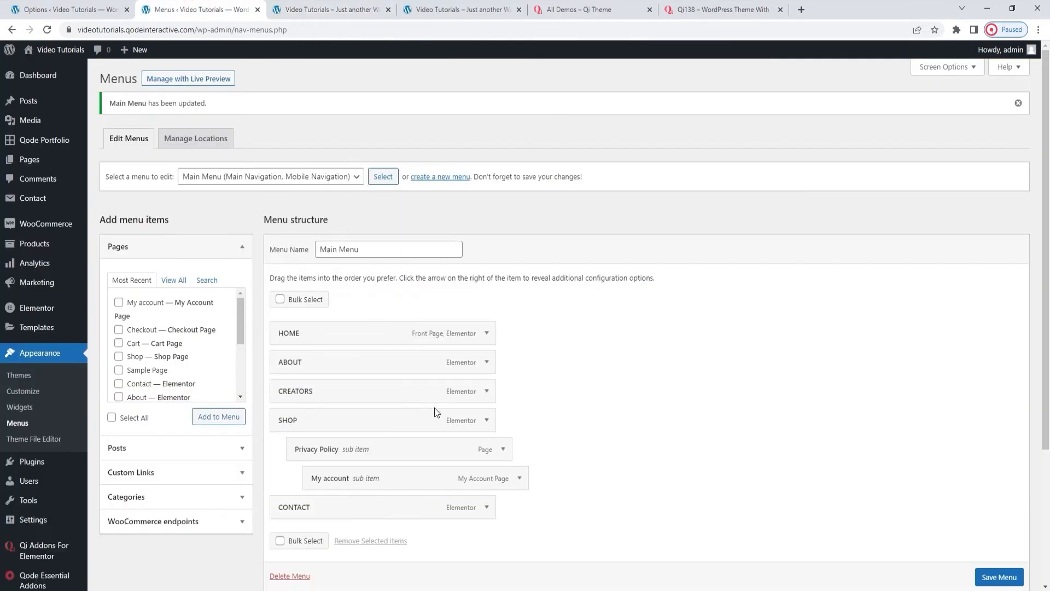
click(503, 449)
scroll(505, 453, down, 2)
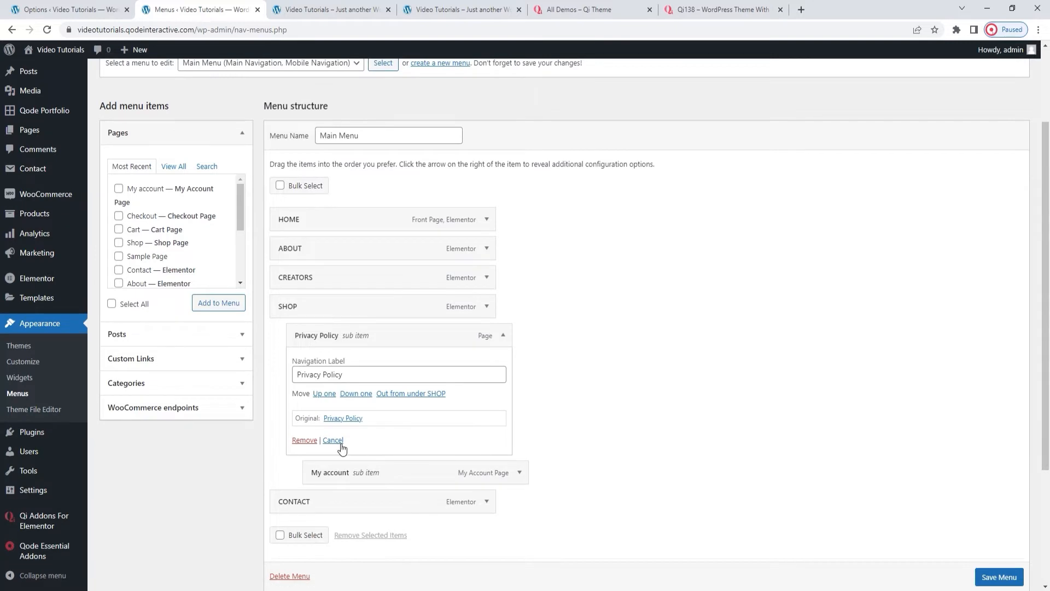
click(304, 440)
click(503, 336)
click(305, 438)
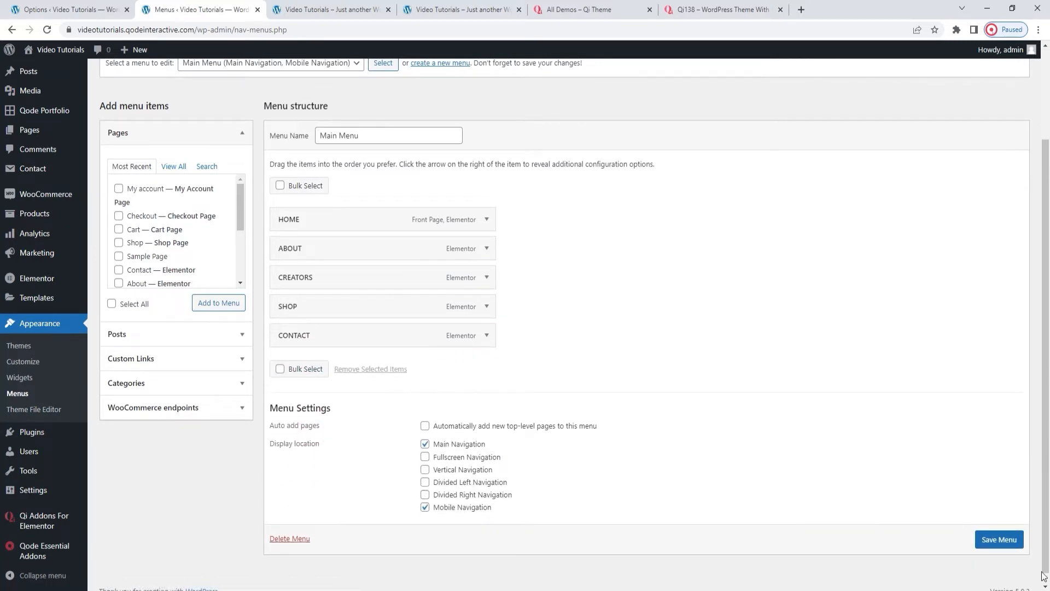
click(1016, 541)
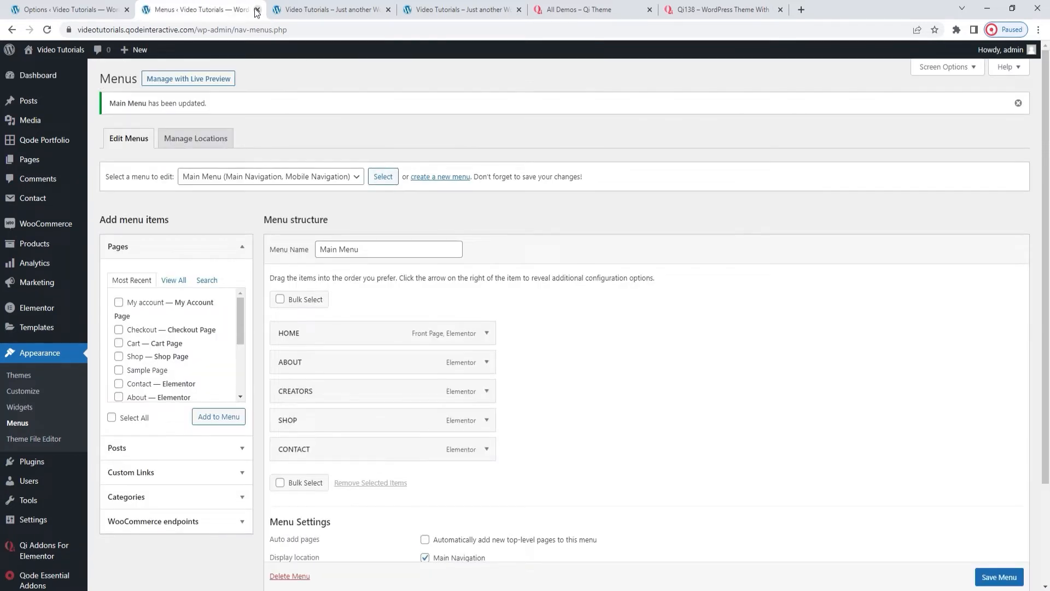
click(258, 10)
- Clear the Navigation Item Icon SVG code in the theme's header options and save the changes
click(119, 5)
click(571, 391)
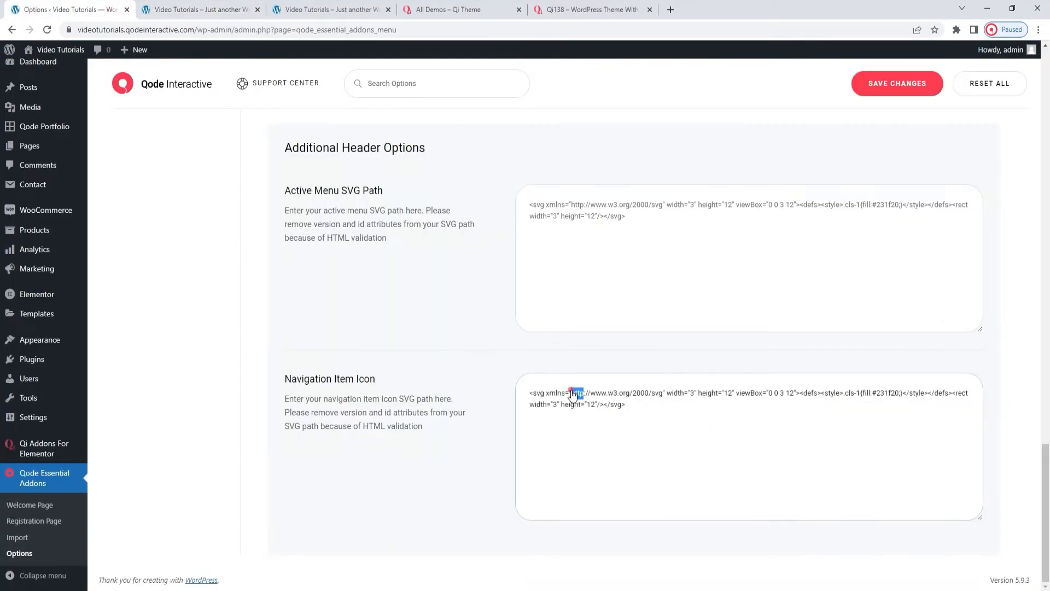
key(ctrl+a)
key(BackSpace)
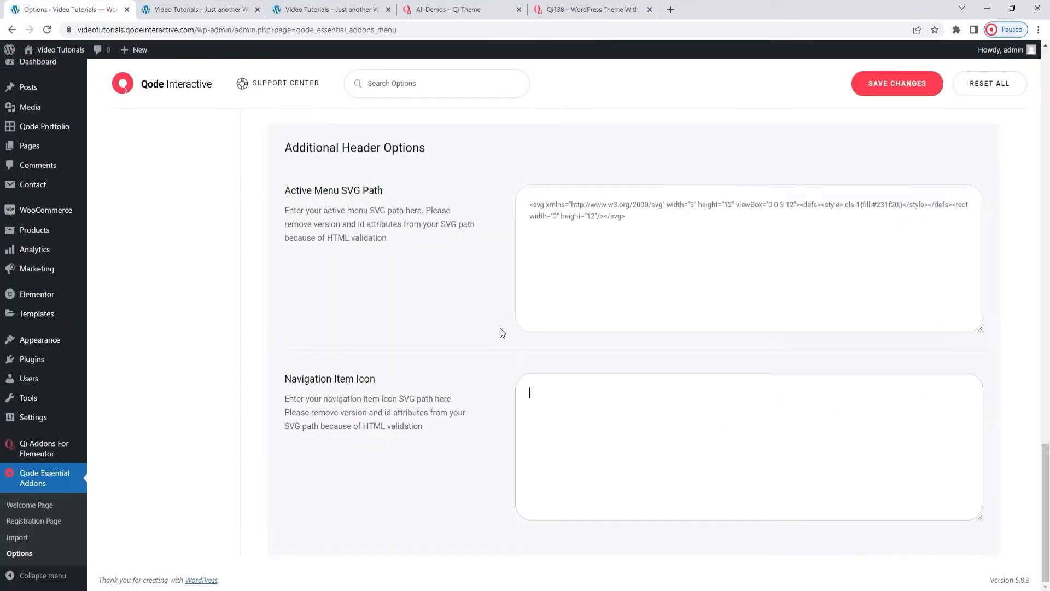
click(881, 87)
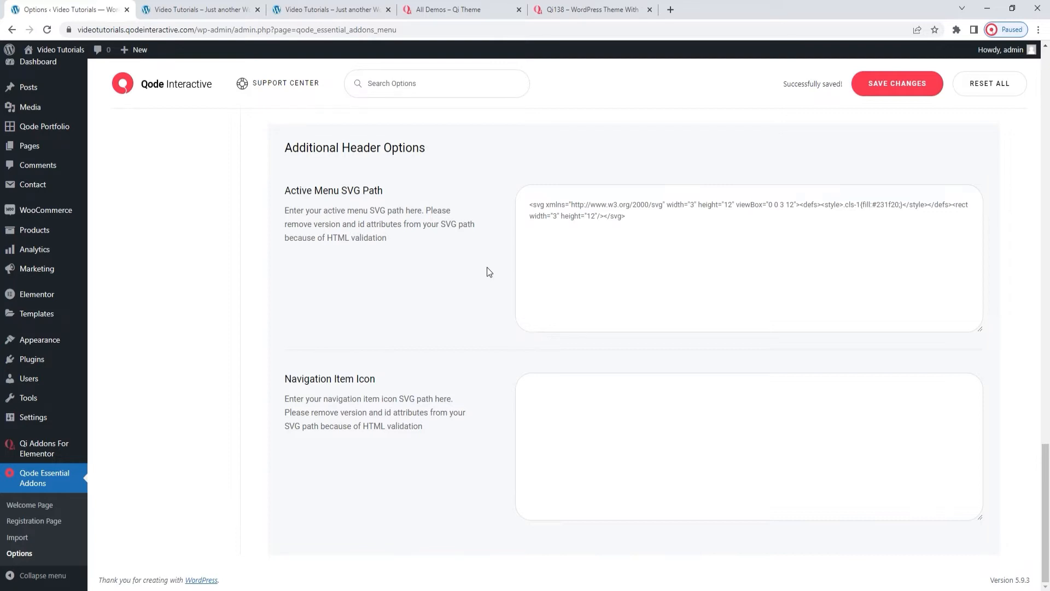
- Set the global header layout to Vertical, save the change and view it on the homepage
scroll(484, 295, up, 15)
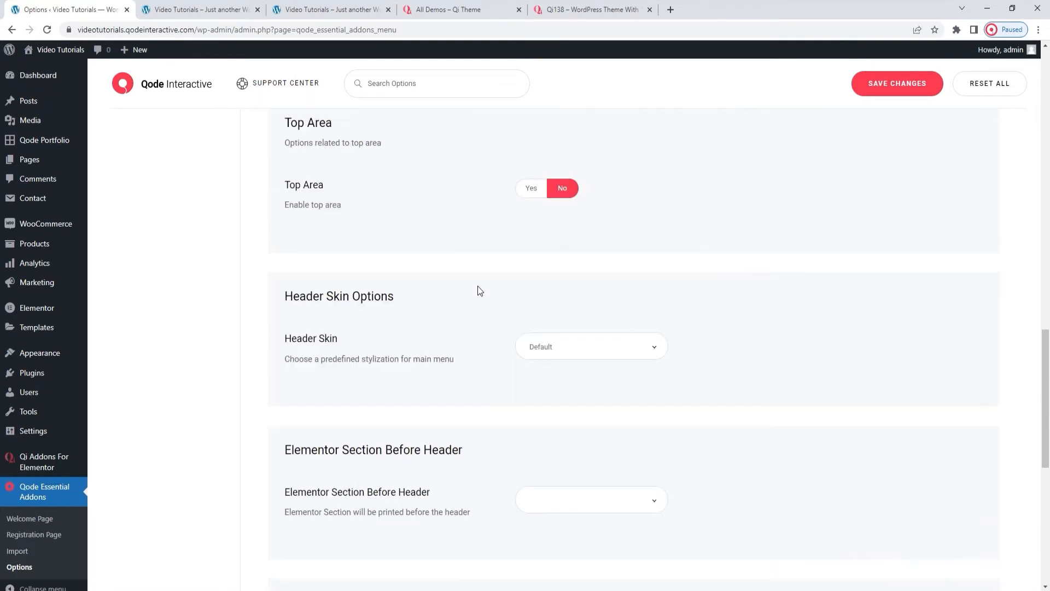
scroll(476, 288, up, 10)
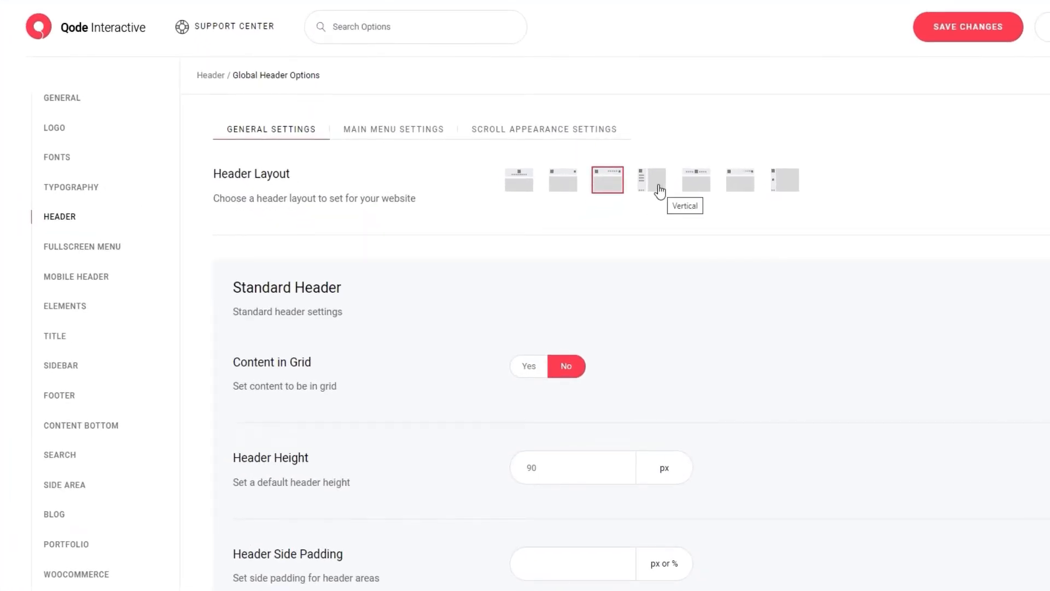
click(660, 192)
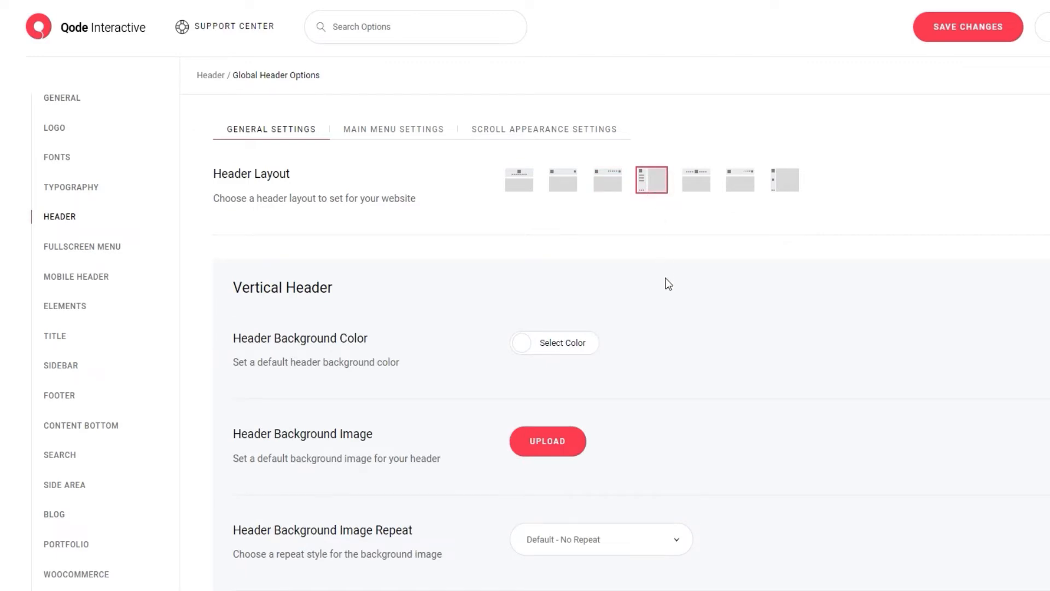
scroll(667, 282, down, 3)
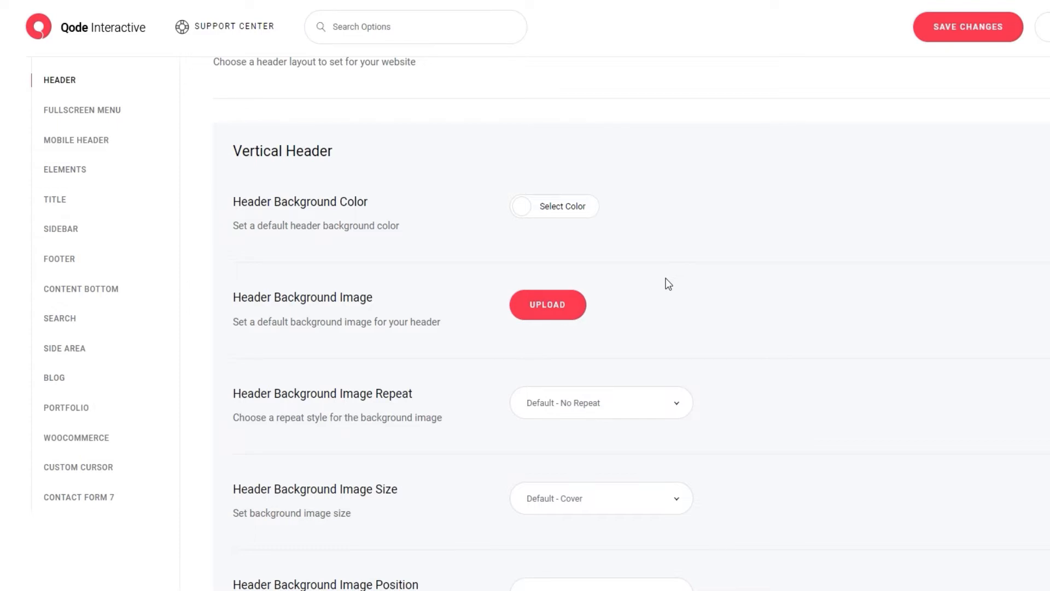
click(954, 25)
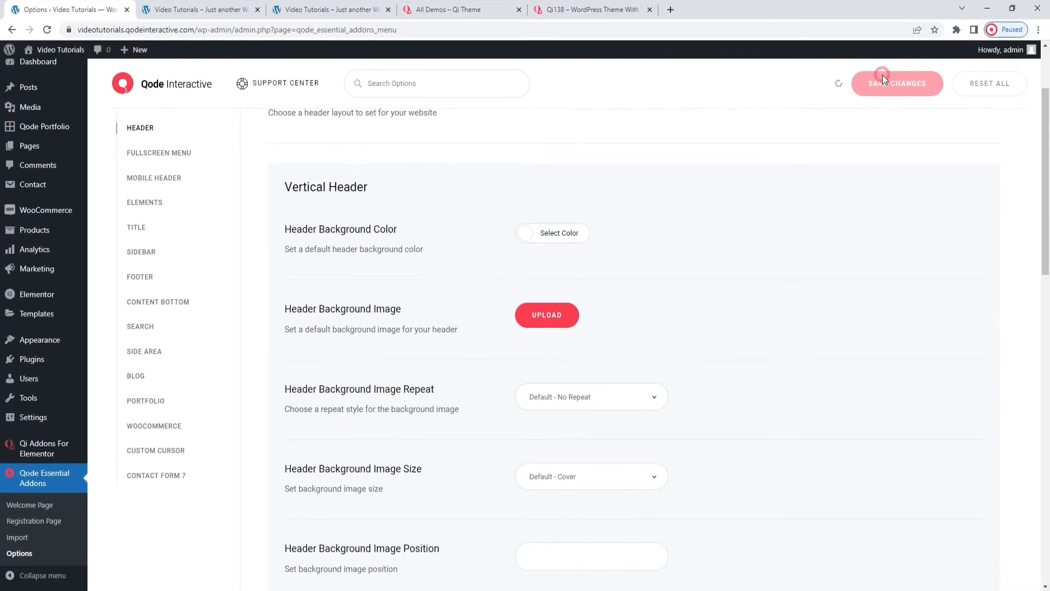
click(231, 6)
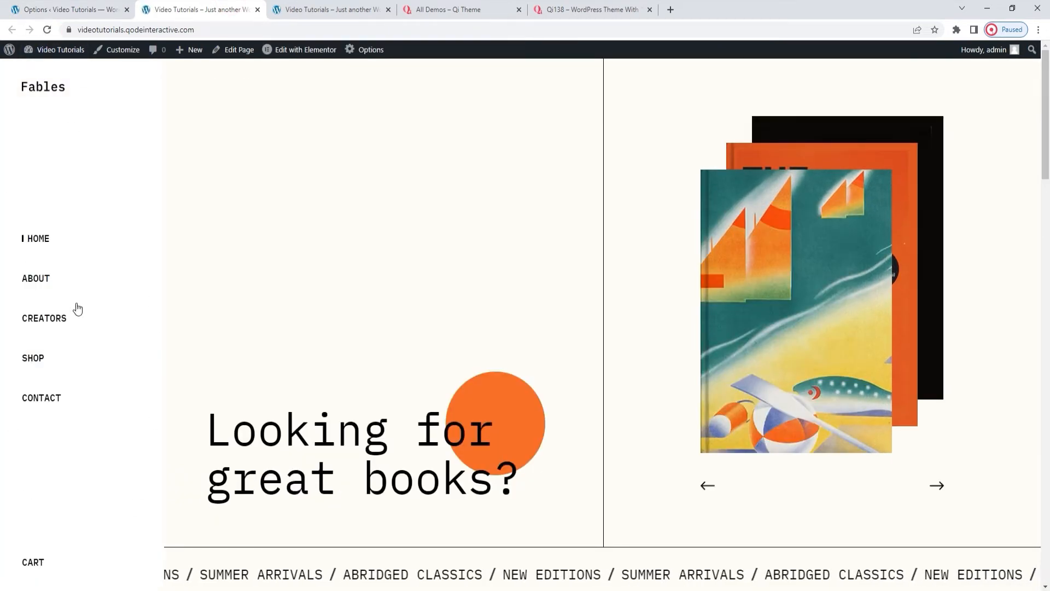
- Set the geometric pattern from the media library as the vertical header's background image, save and check it on the reloaded homepage
click(77, 9)
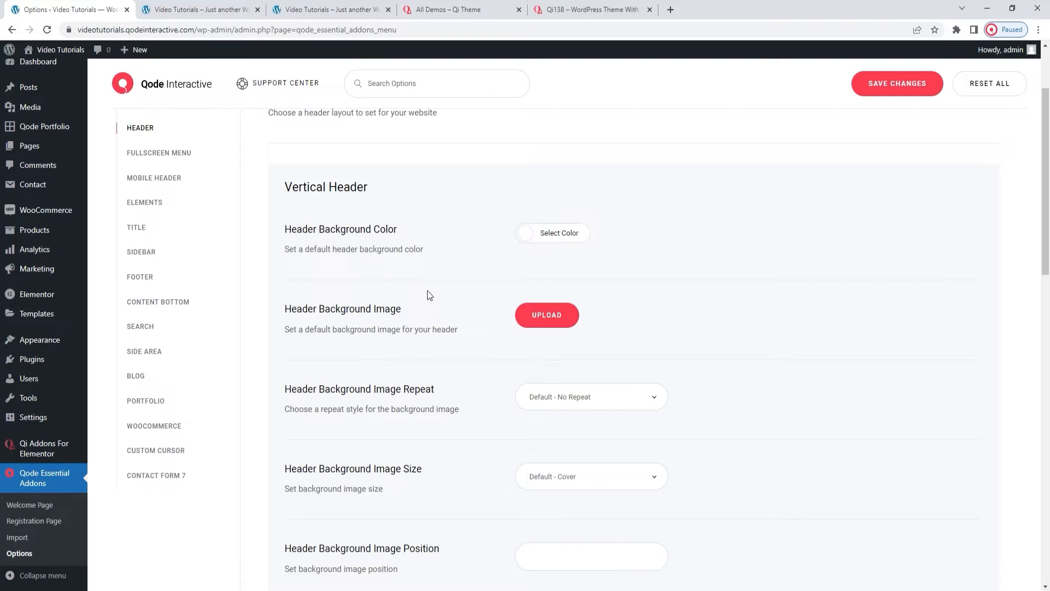
click(548, 315)
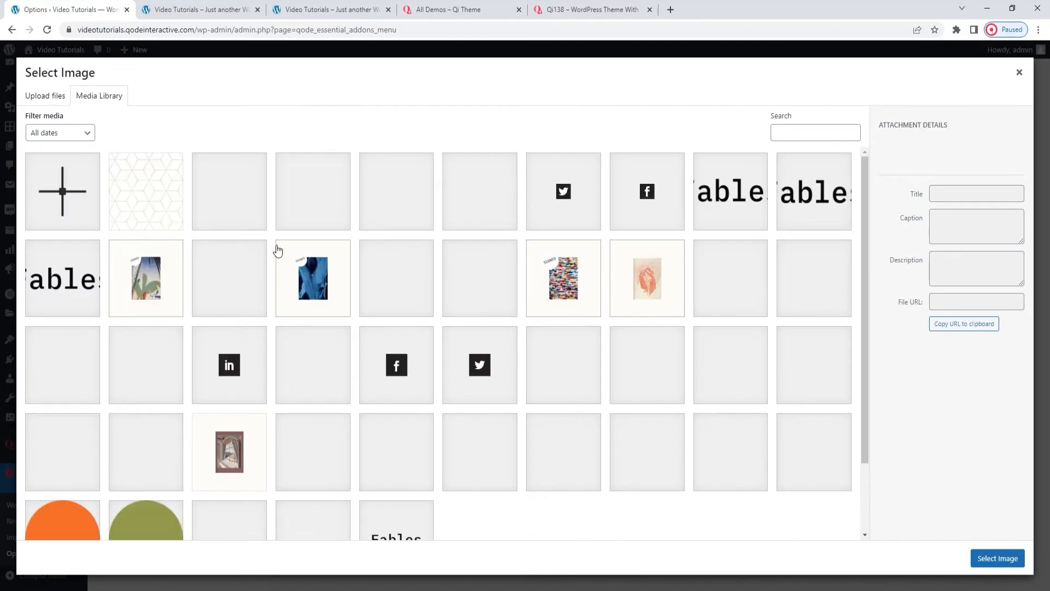
click(146, 191)
click(990, 560)
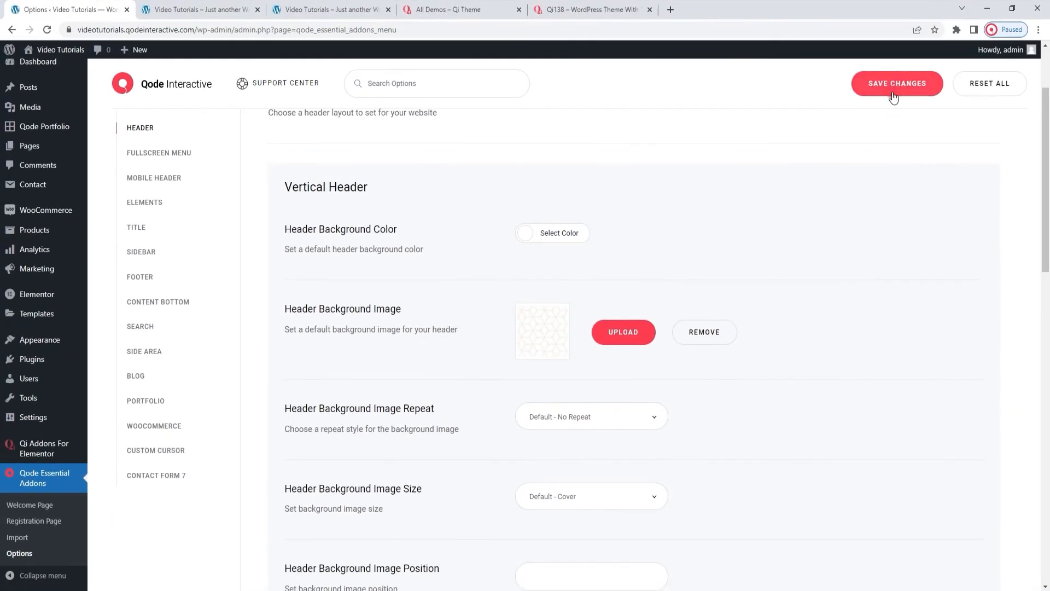
click(894, 97)
click(197, 9)
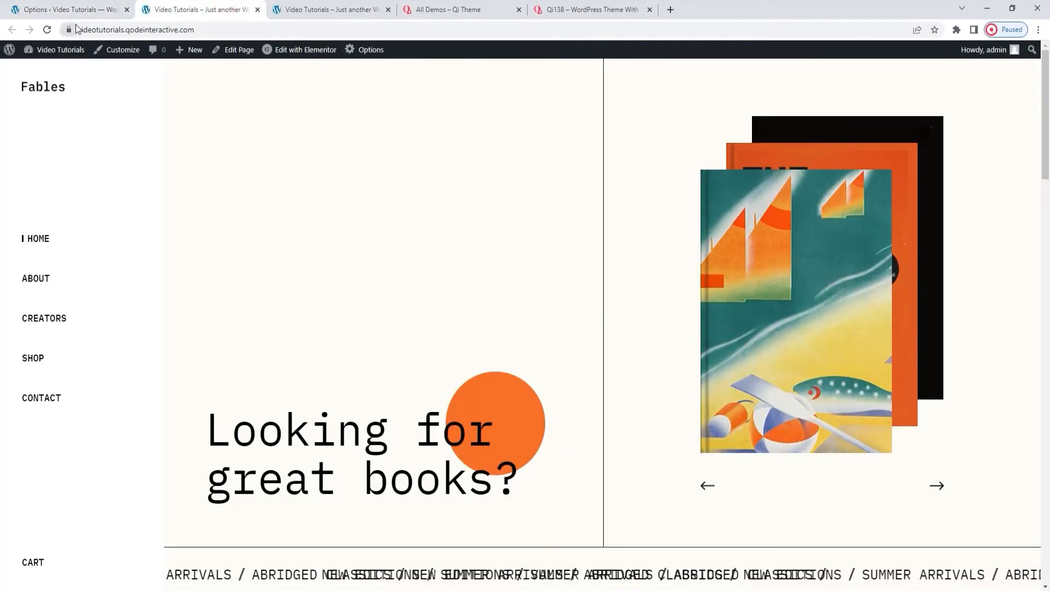
click(48, 30)
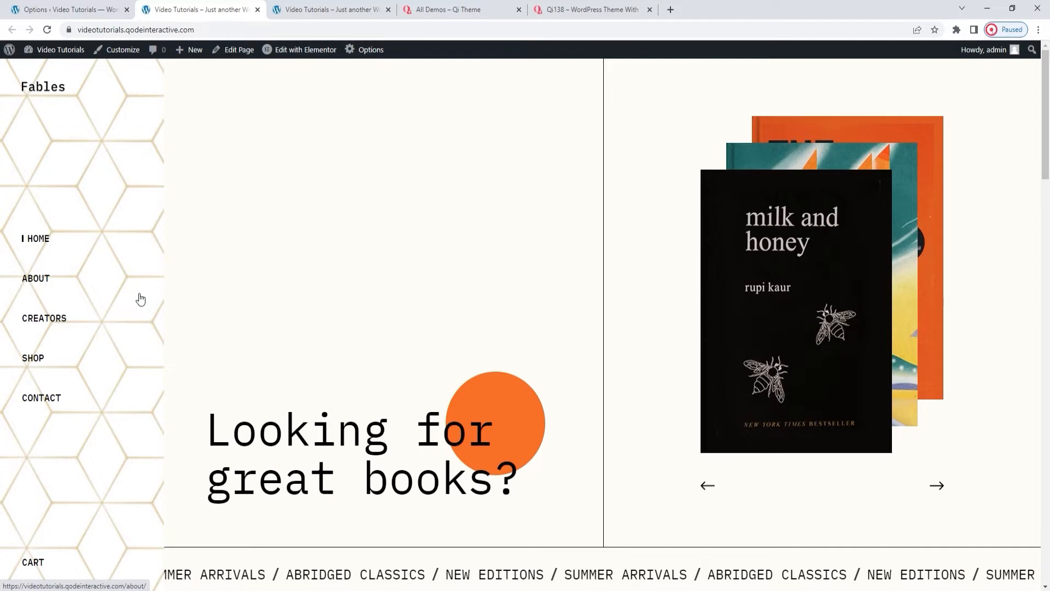
- Set the header background image repeat to Repeat and its size to Contain, save and check the reloaded homepage
click(50, 5)
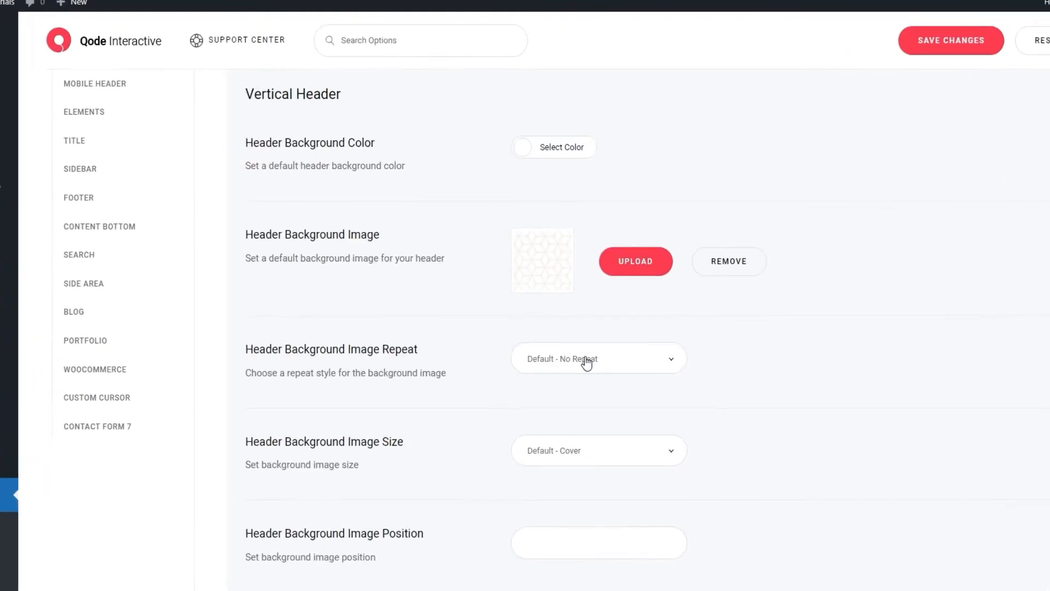
click(581, 418)
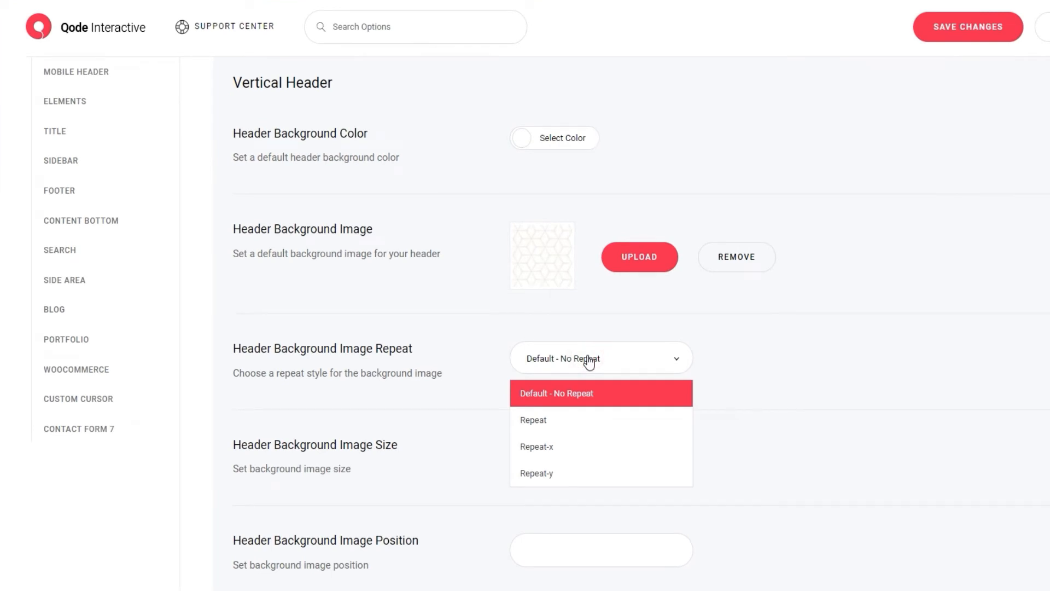
click(581, 419)
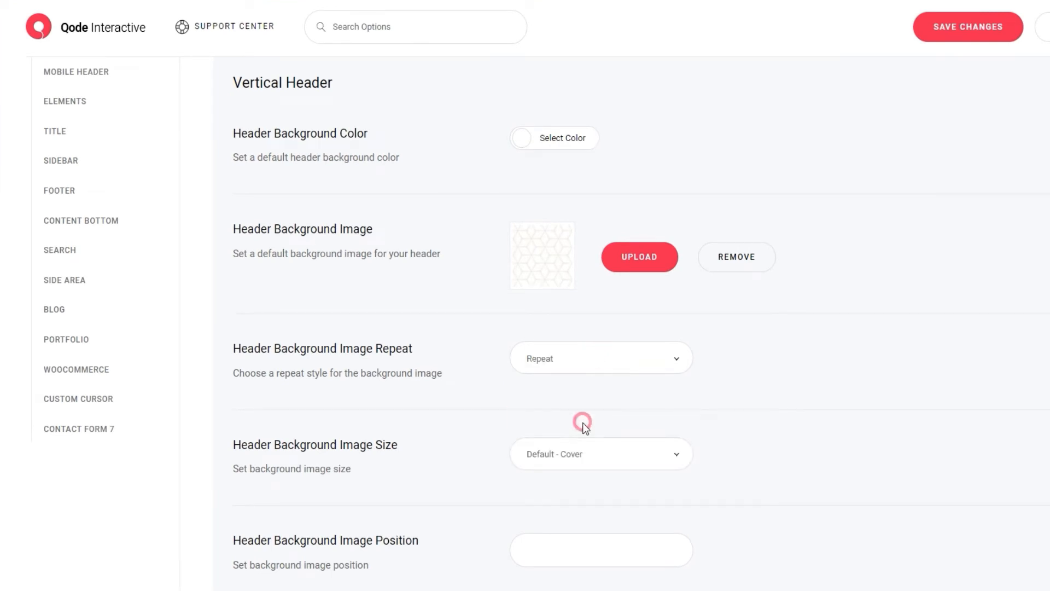
click(947, 39)
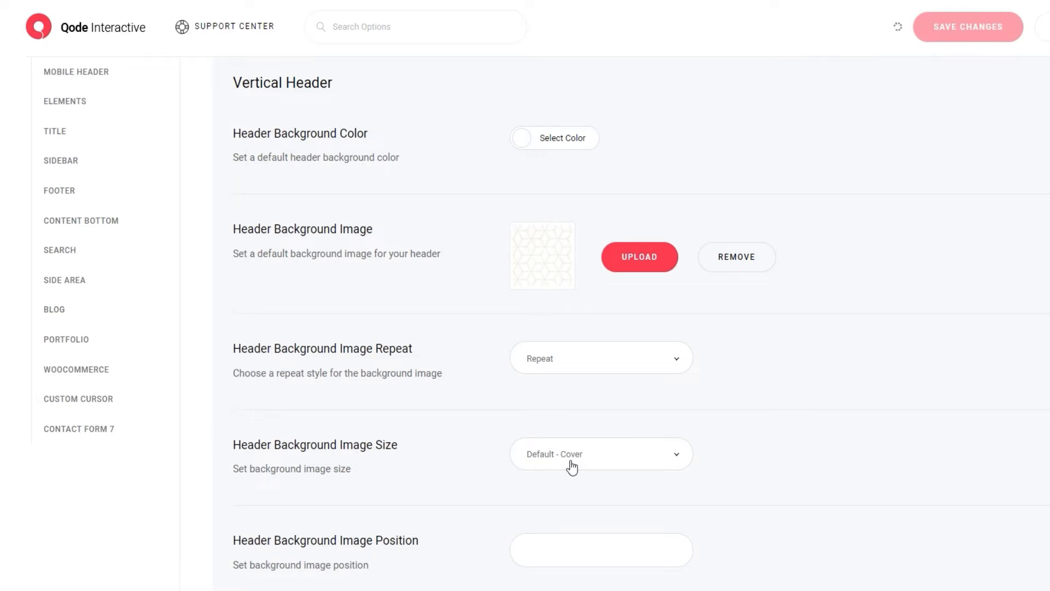
click(585, 455)
click(585, 518)
click(948, 31)
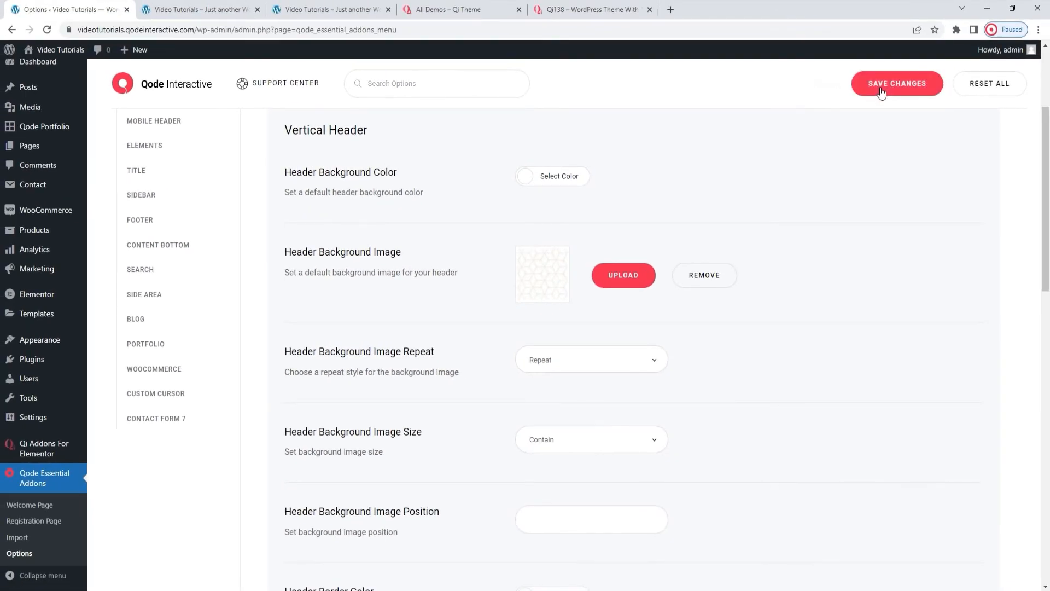
click(197, 9)
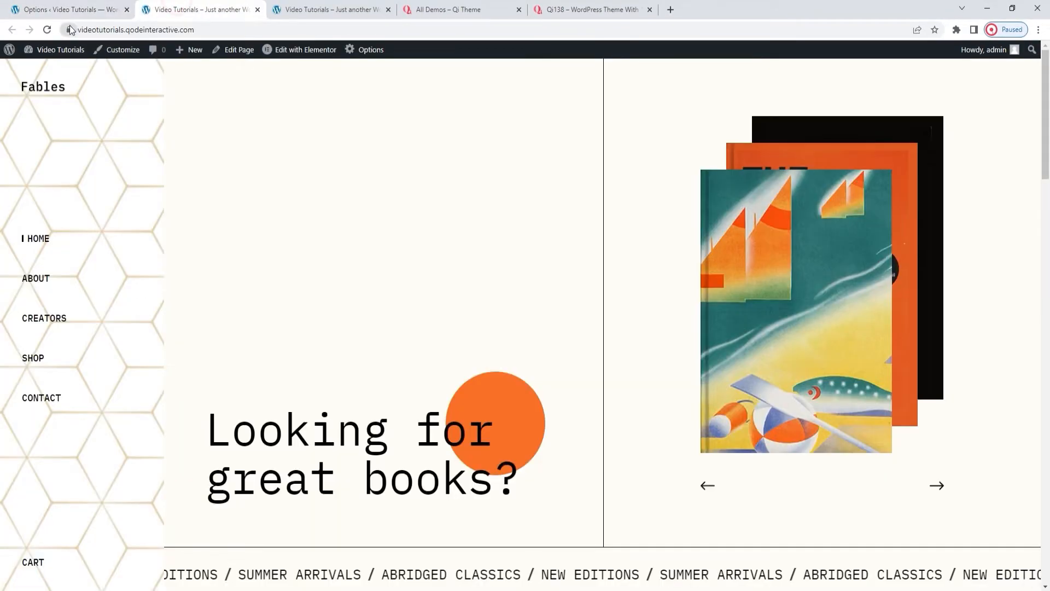
click(48, 30)
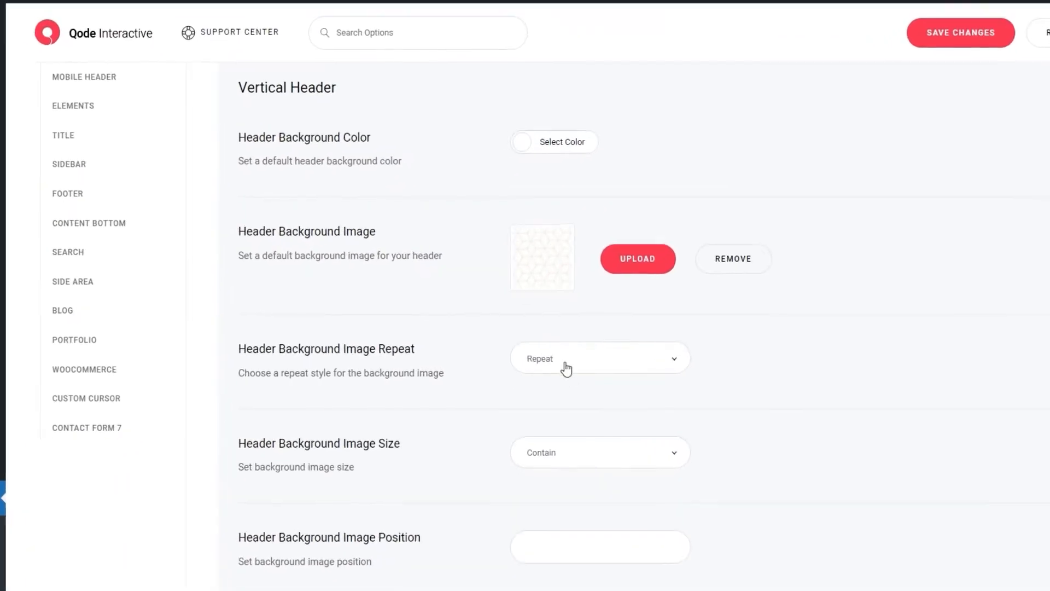
- Set the header background image repeat to Repeat-x, save and check the vertical header on the homepage
click(566, 360)
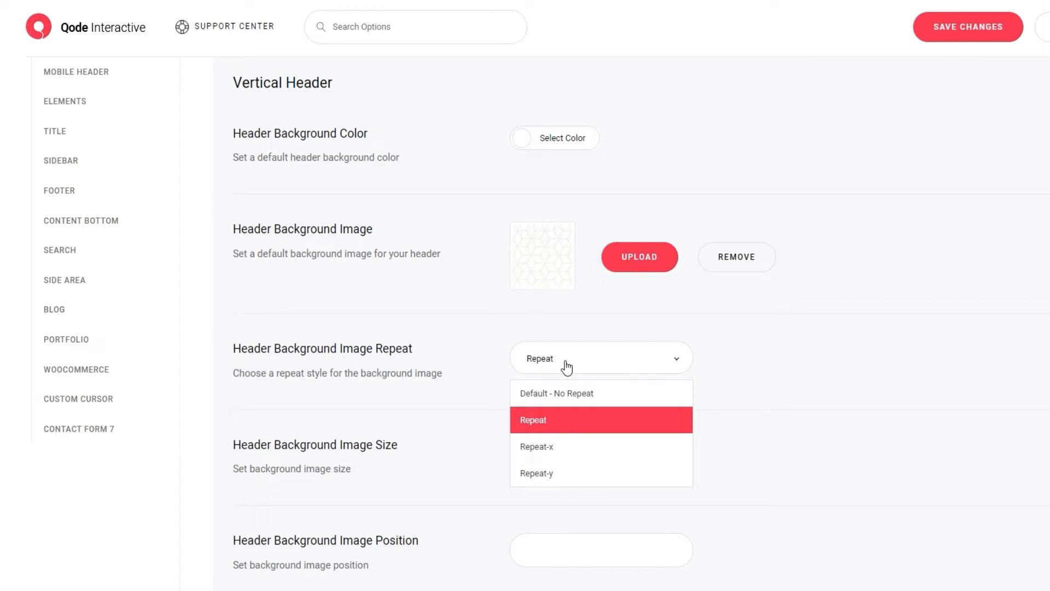
click(573, 449)
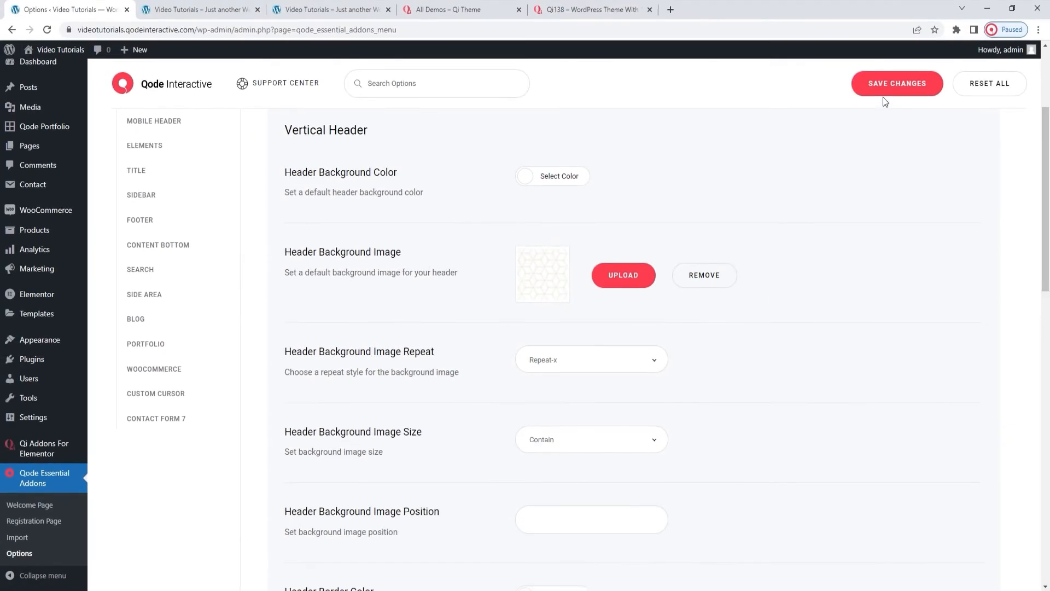
click(881, 95)
click(197, 9)
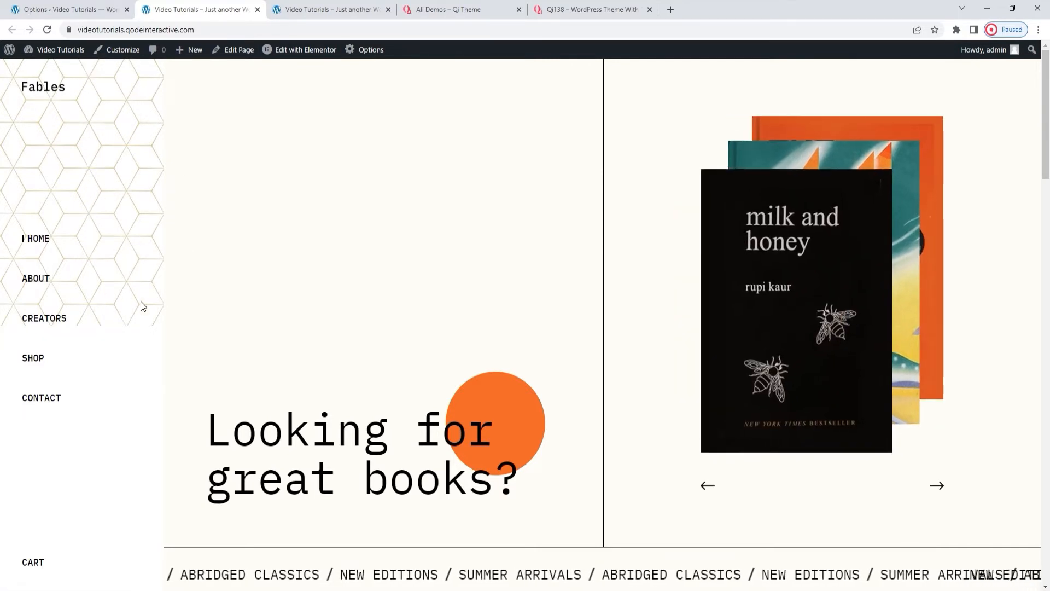
- Set the header background image repeat to Repeat-y, save and check the vertical header on the reloaded homepage
click(81, 8)
click(558, 356)
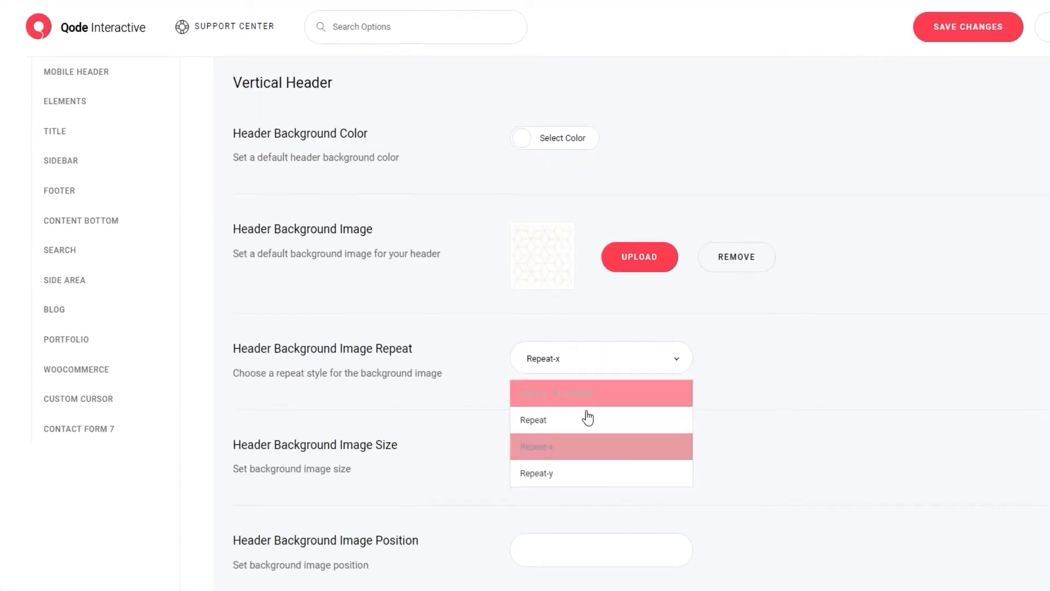
click(583, 478)
click(968, 27)
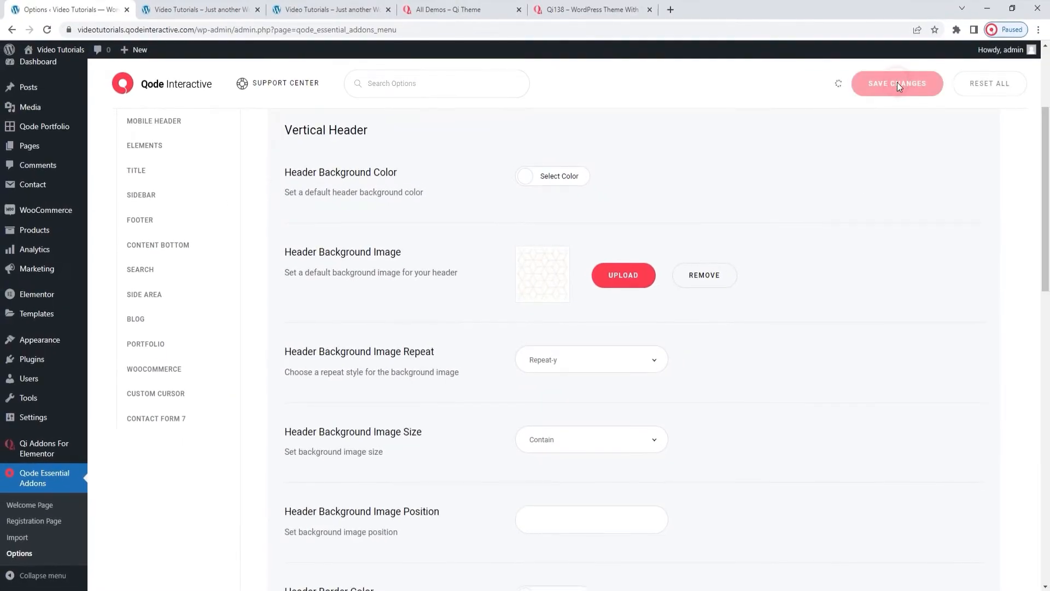
click(251, 8)
click(47, 30)
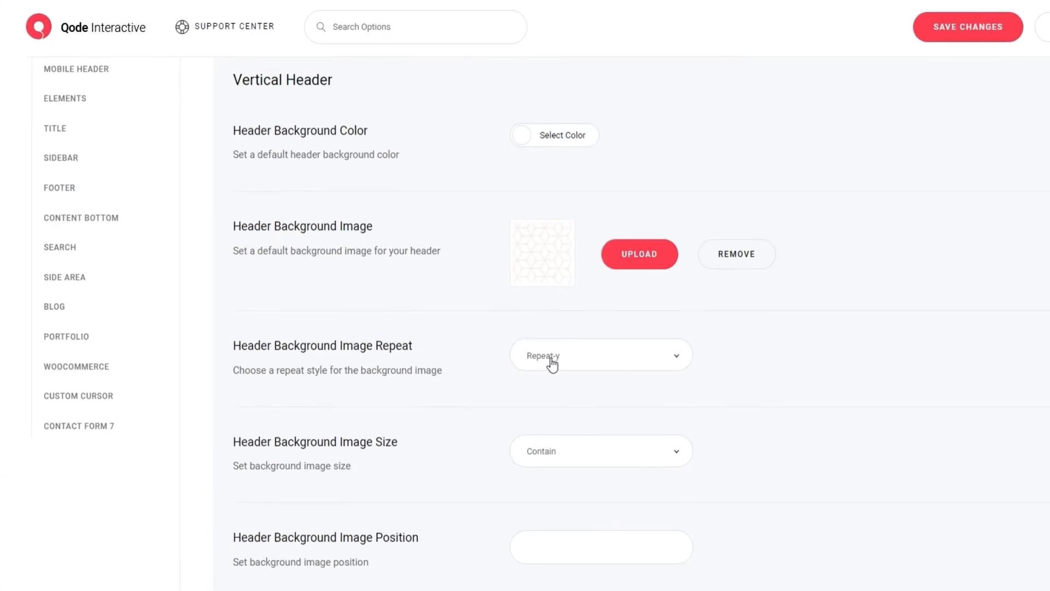
- Set the header background image repeat to Default - No Repeat, keep the size at Contain, save, check the reloaded homepage and return to the options
scroll(552, 364, down, 3)
click(558, 223)
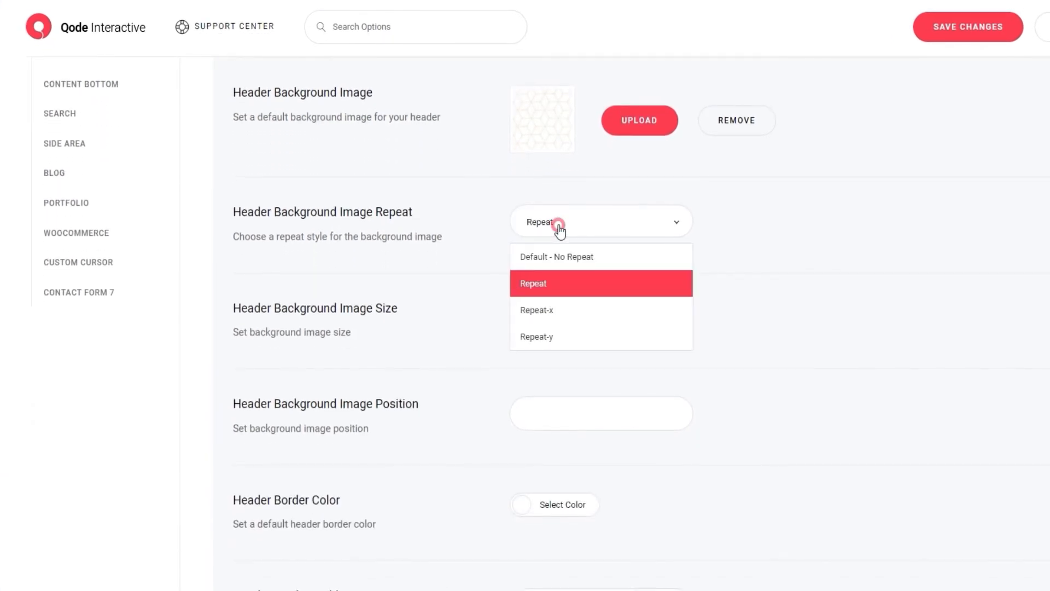
click(563, 255)
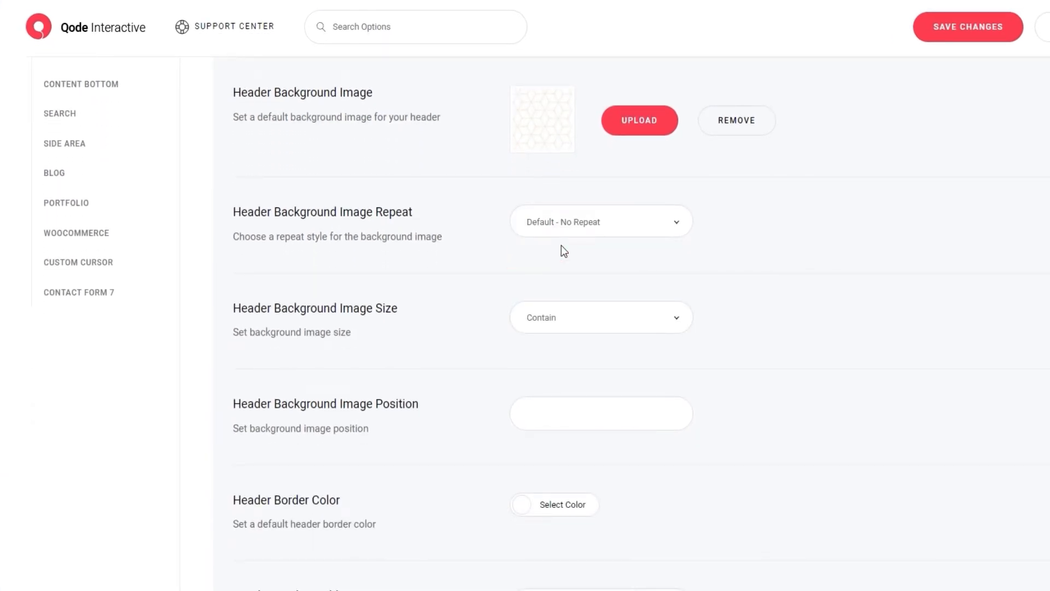
click(573, 329)
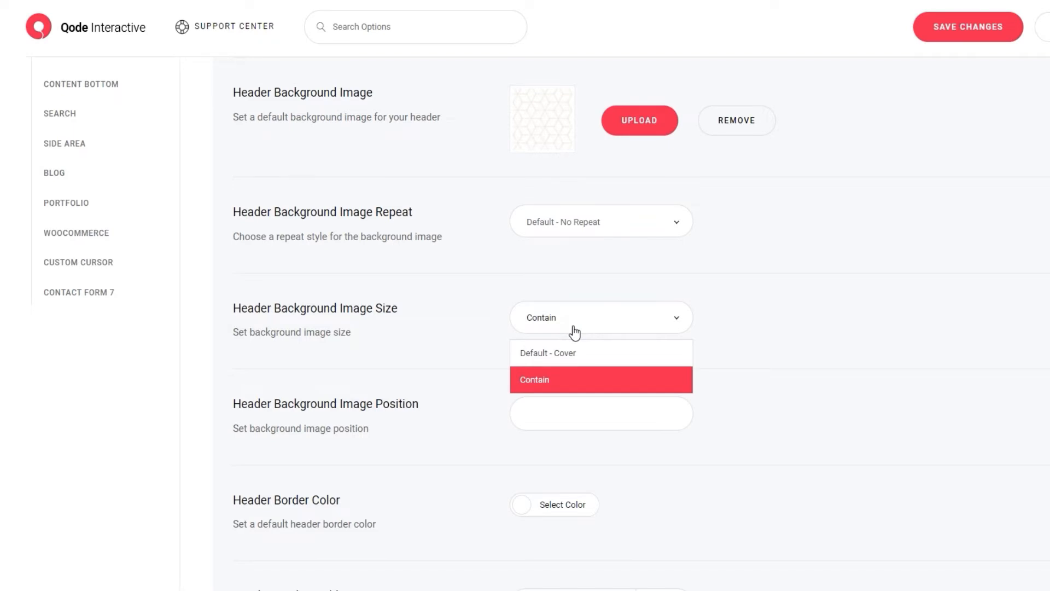
click(575, 332)
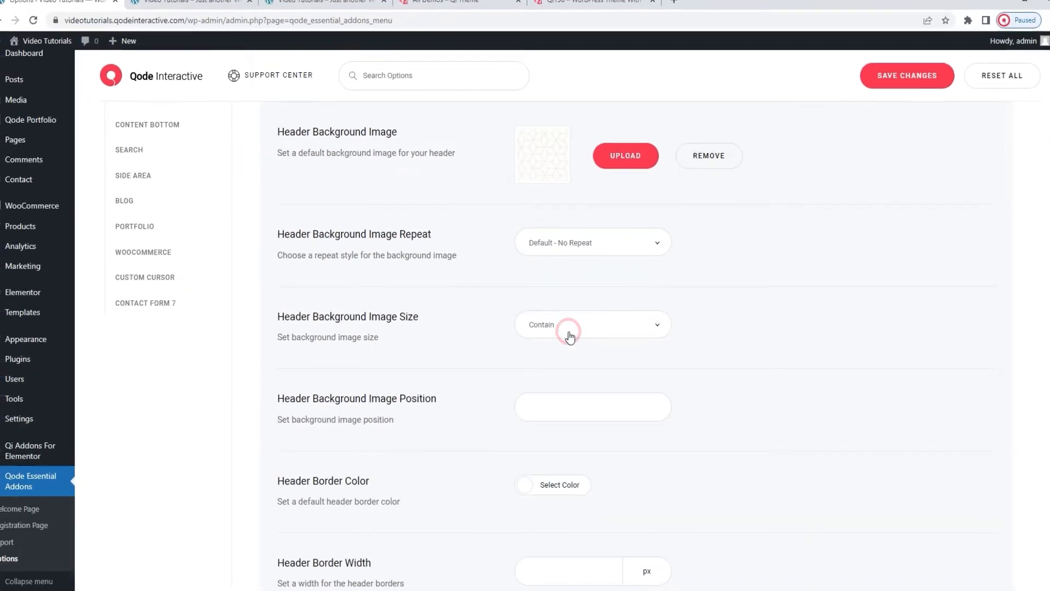
click(968, 27)
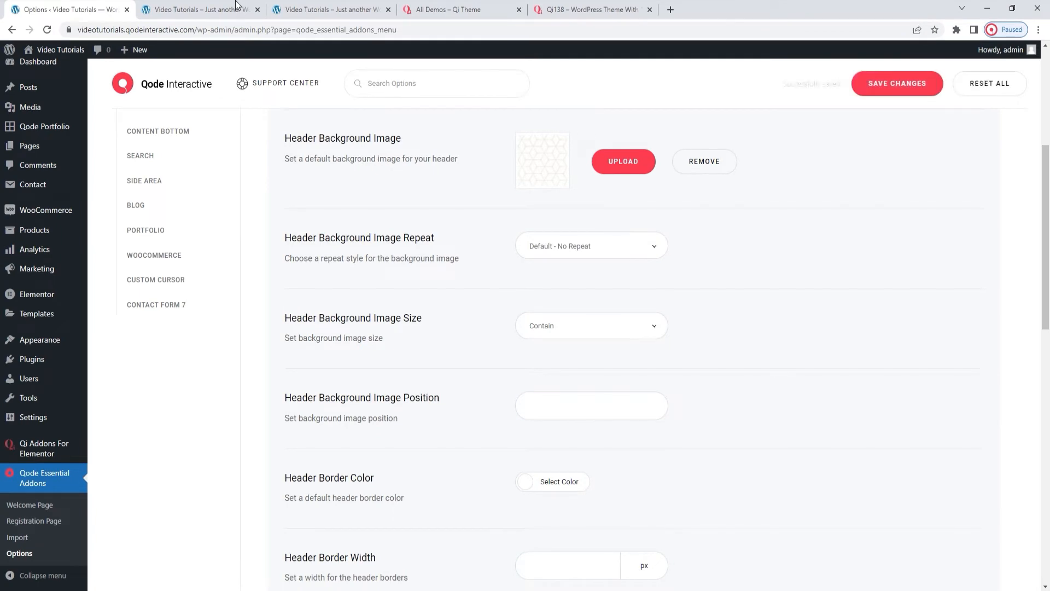
click(236, 6)
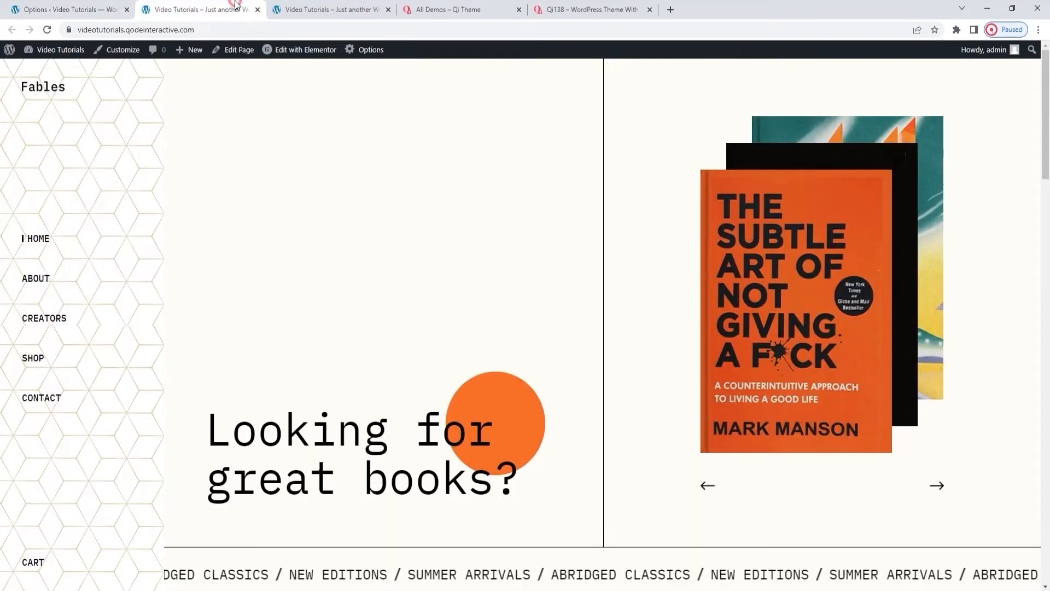
click(48, 30)
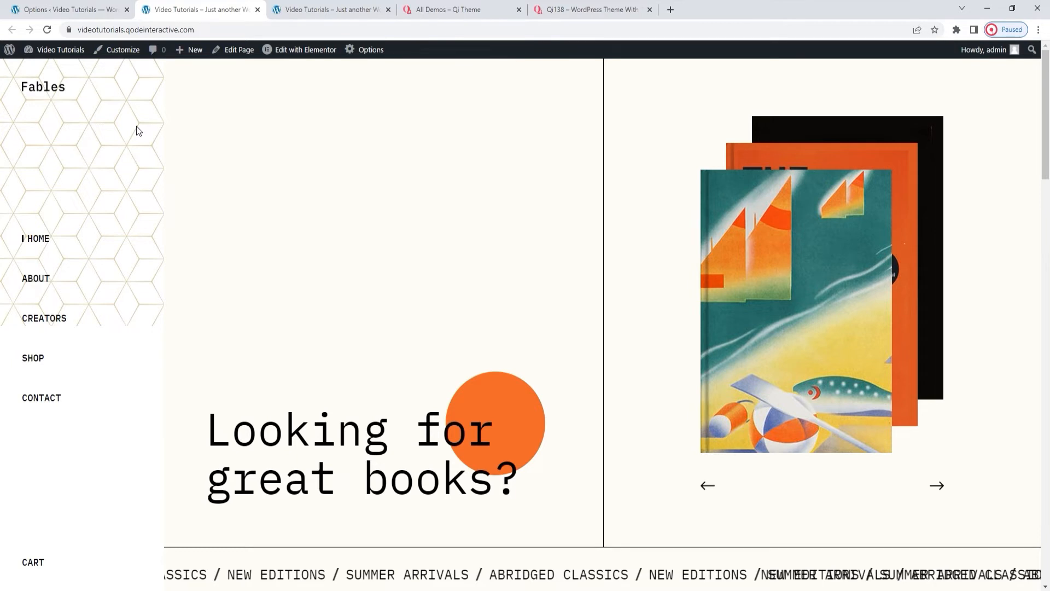
click(82, 9)
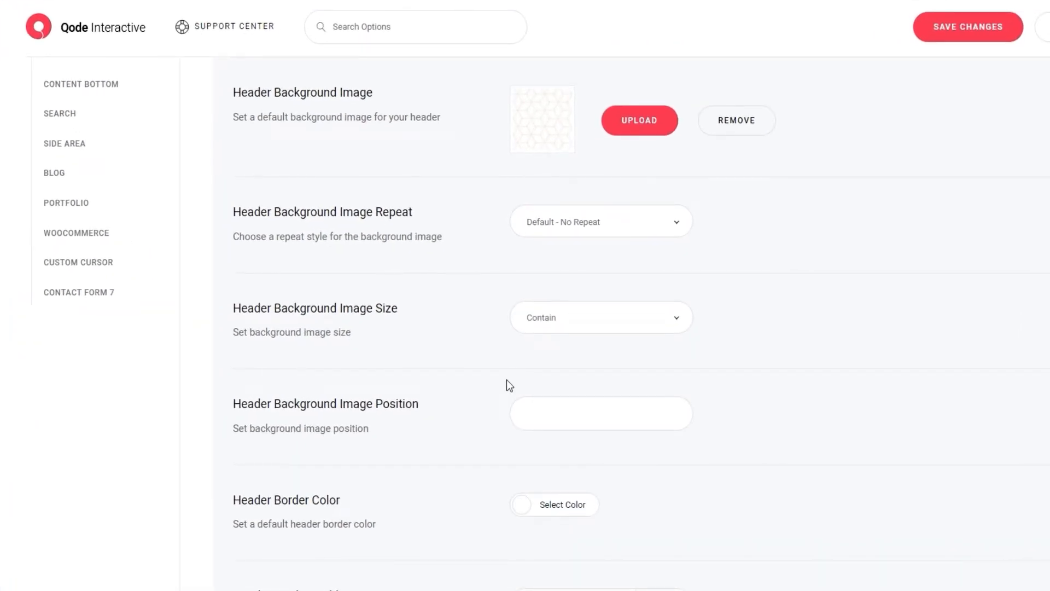
- Set the header background image position to bottom, save, check the vertical header on the reloaded homepage and return to the options
click(539, 411)
text(bottom)
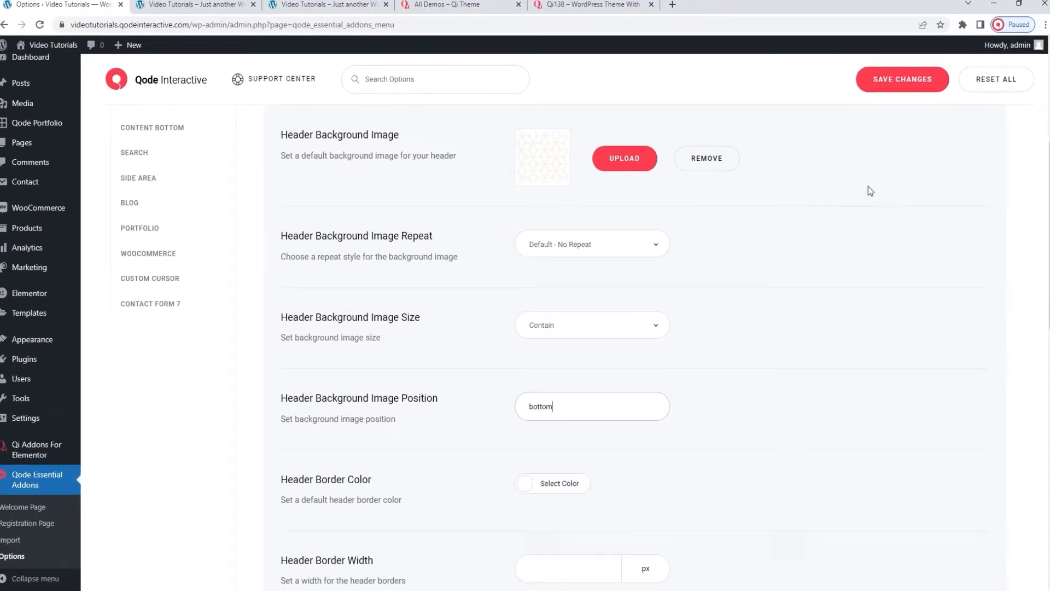
click(963, 25)
click(197, 9)
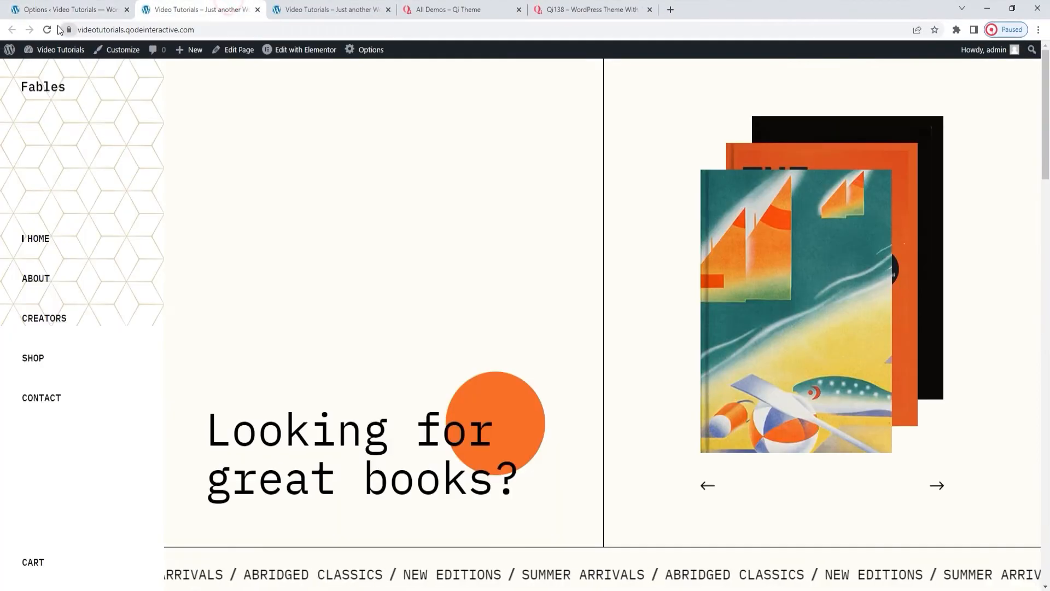
click(47, 29)
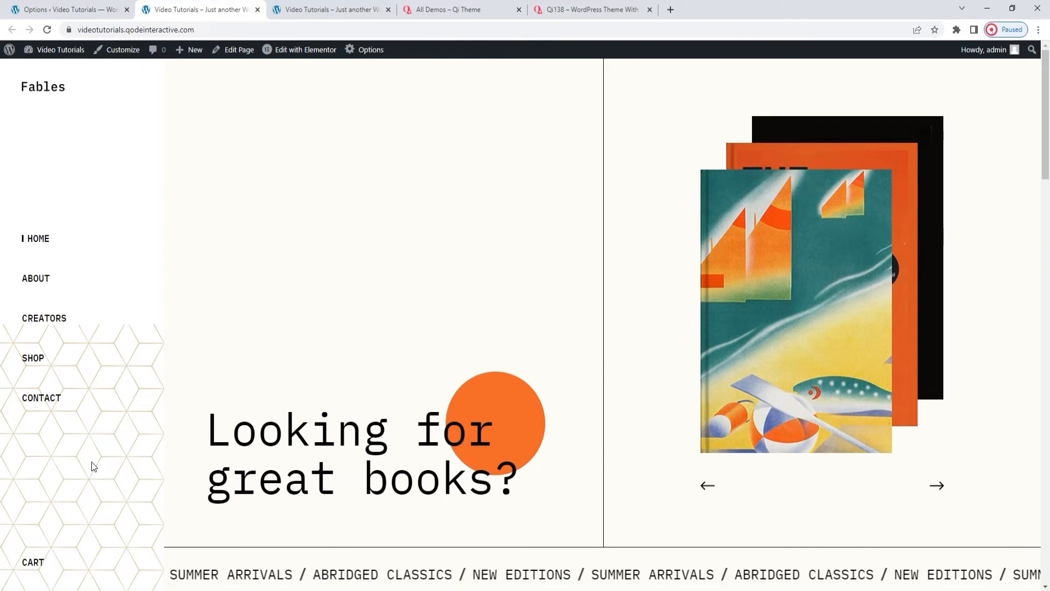
click(75, 5)
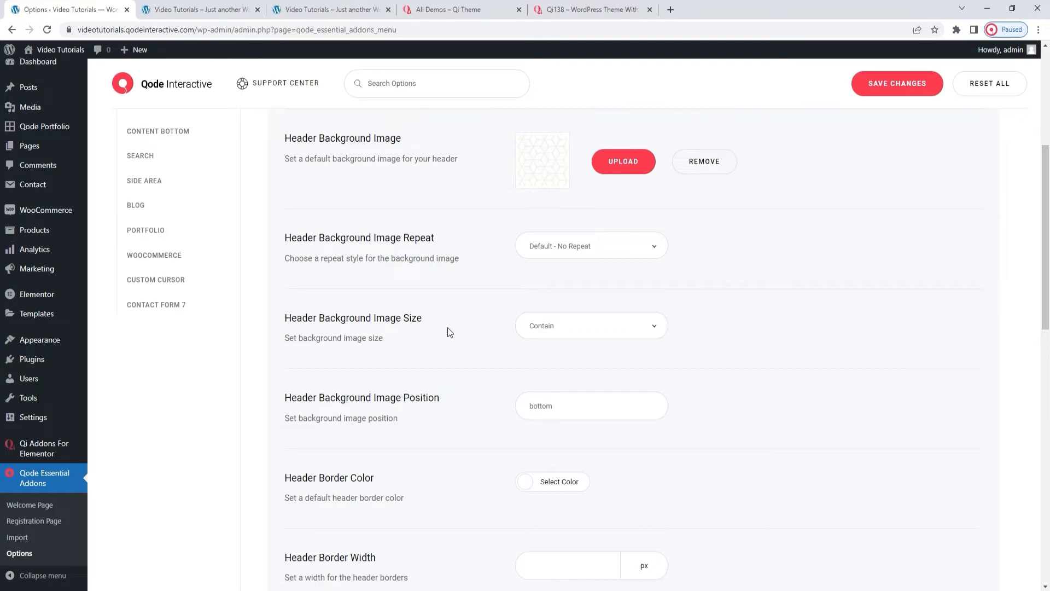
- Switch the header layout to Divided Header, save the changes and check the reloaded homepage
scroll(503, 338, up, 5)
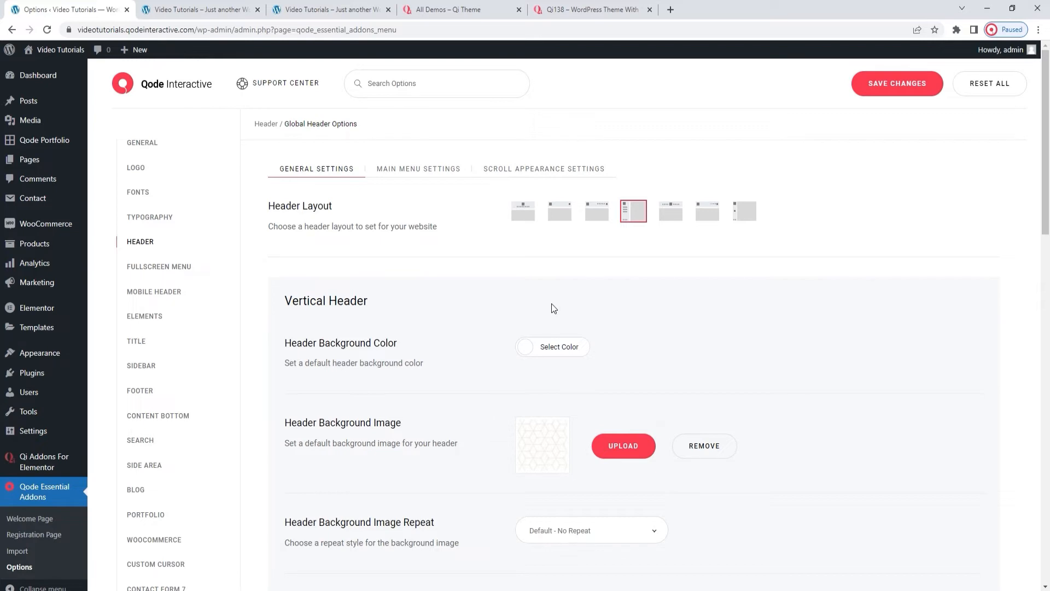
click(669, 215)
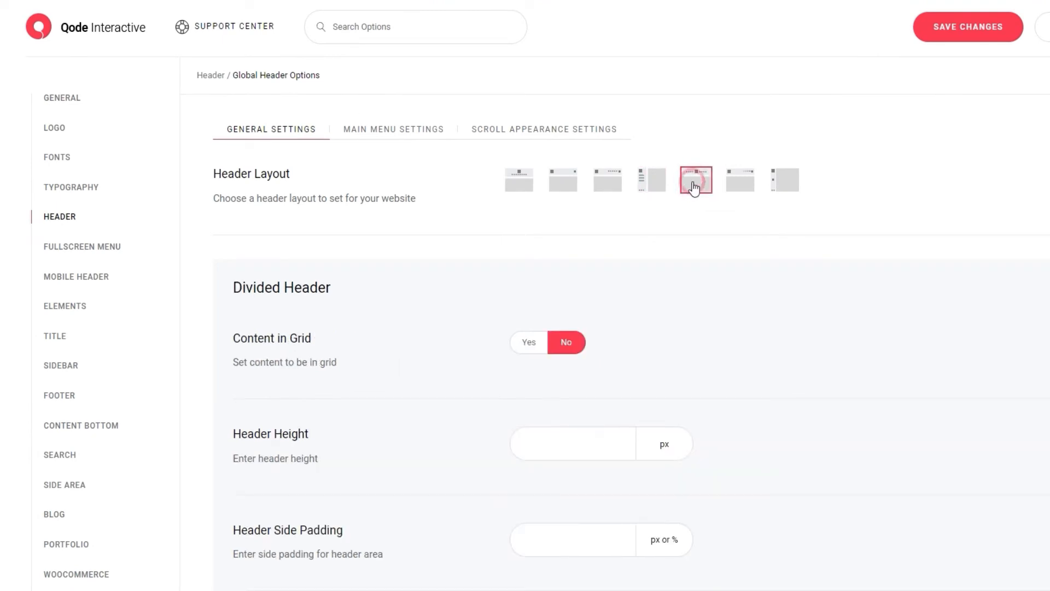
click(922, 37)
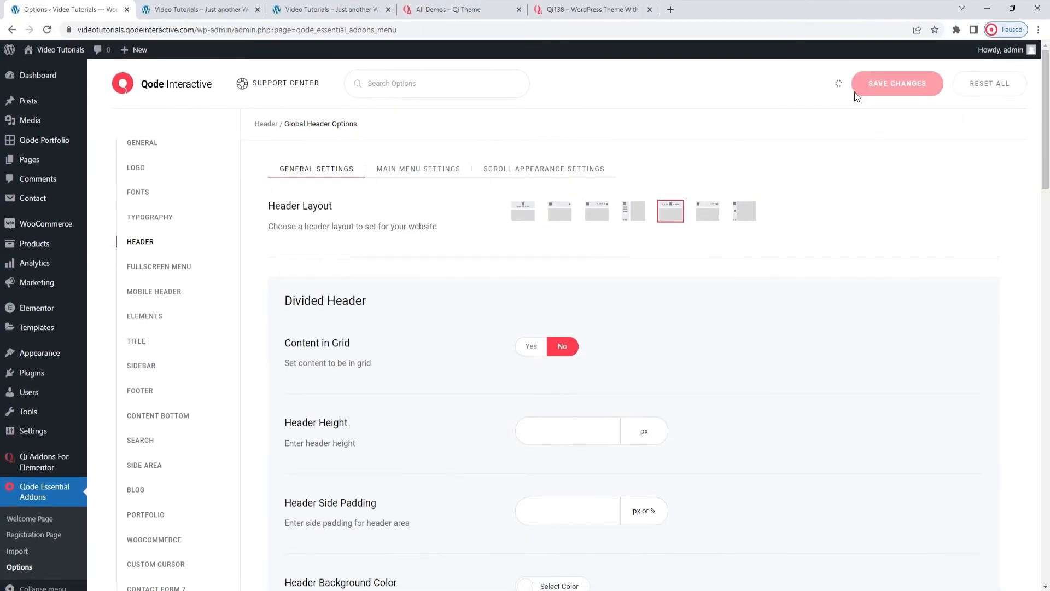
click(197, 9)
click(47, 29)
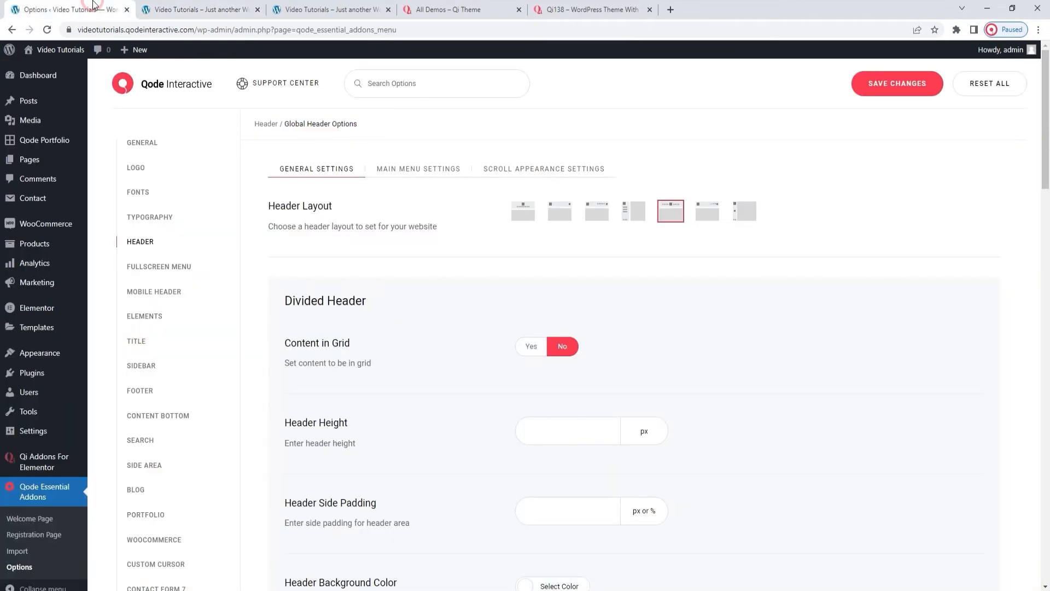
- Open the menu settings in a new browser tab, assign Main Menu to Divided Left Navigation and Divided Right Navigation, and save the menu
mouse_move(68, 315)
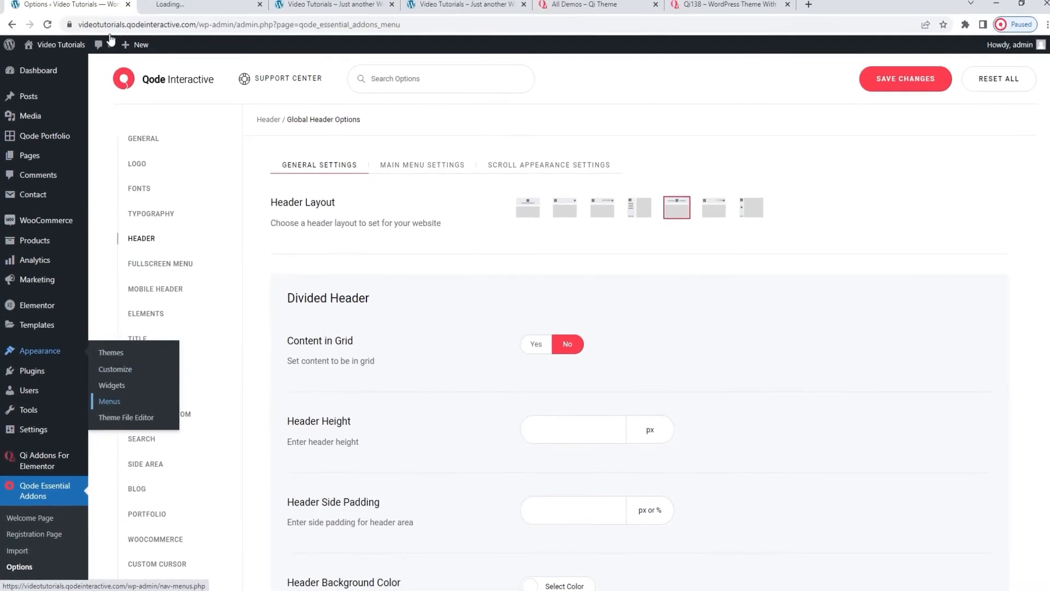
click(166, 4)
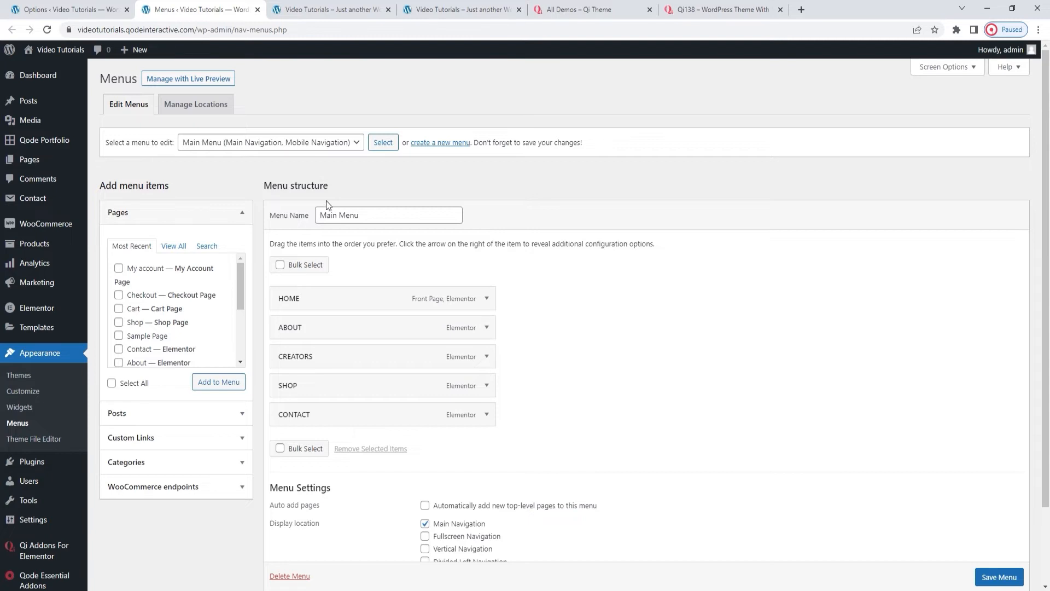
scroll(502, 364, down, 3)
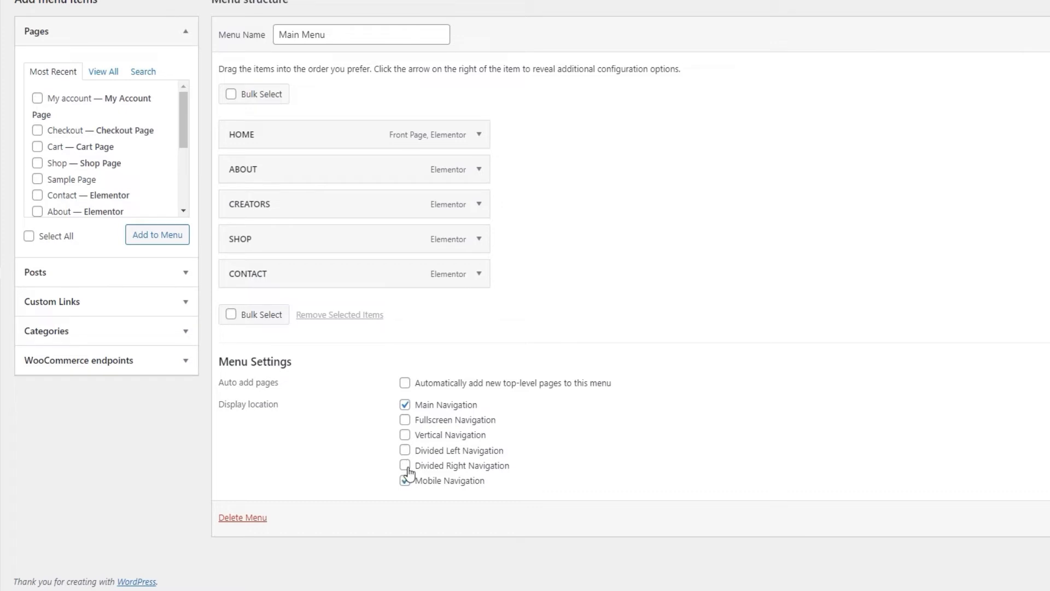
click(405, 450)
click(405, 466)
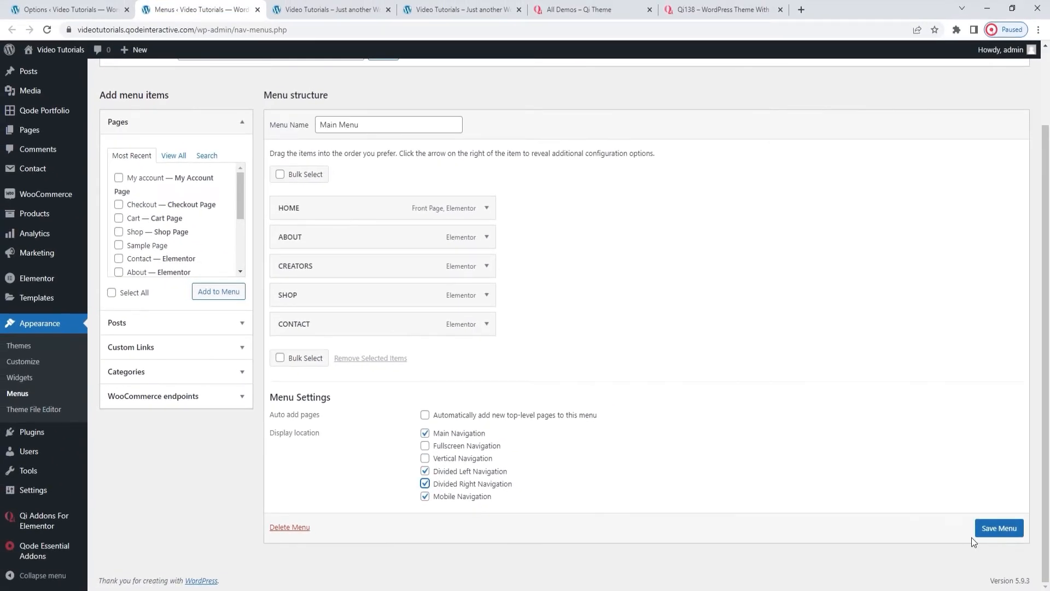
click(999, 529)
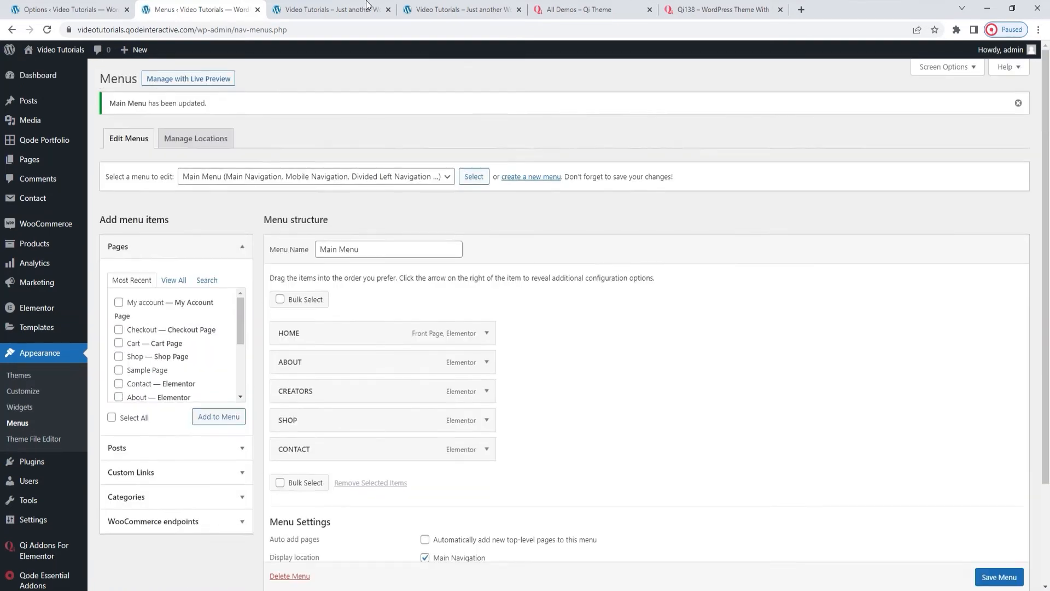
- Check the divided header menus on the reloaded homepage and look over the Divided Header options
click(329, 9)
click(47, 31)
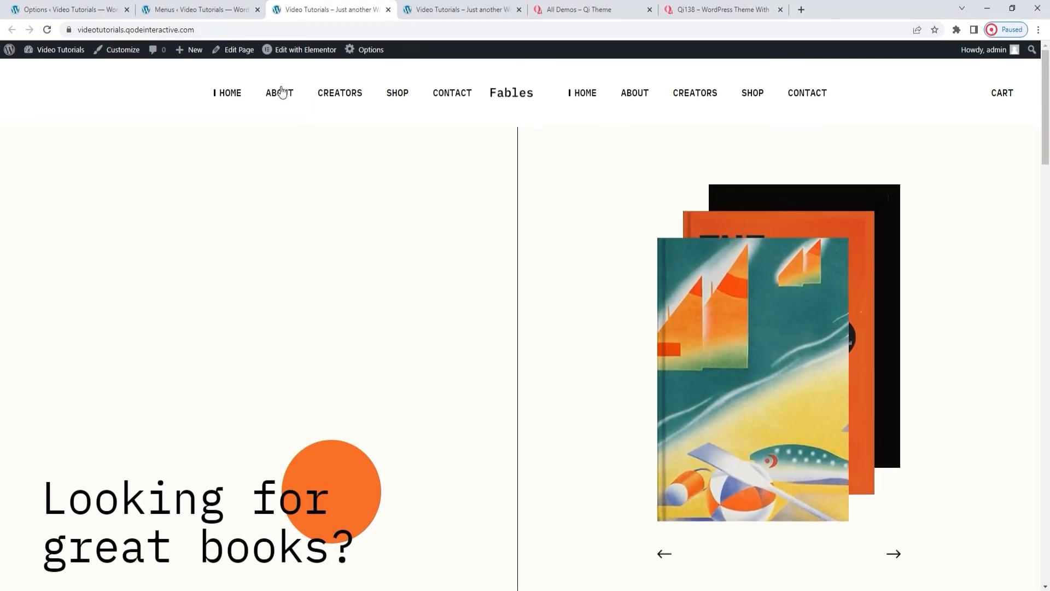
click(160, 8)
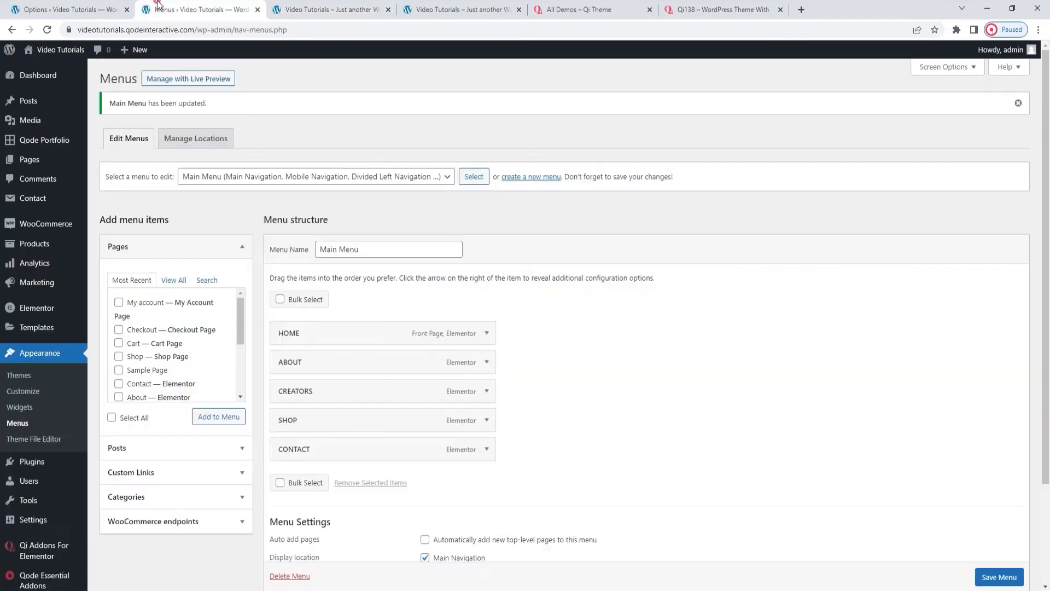
click(83, 4)
scroll(453, 294, down, 2)
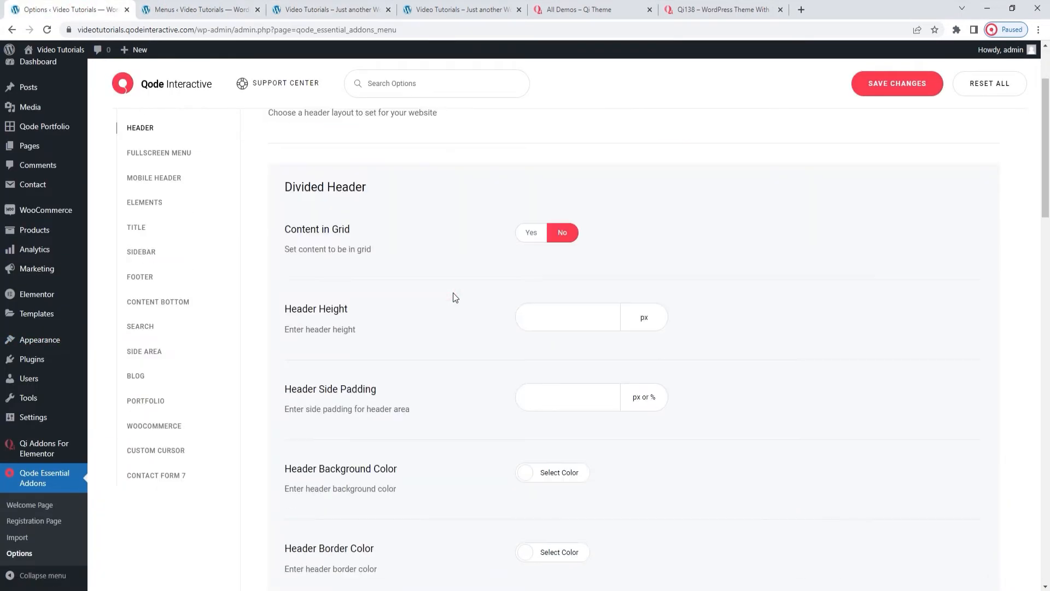
scroll(453, 294, up, 2)
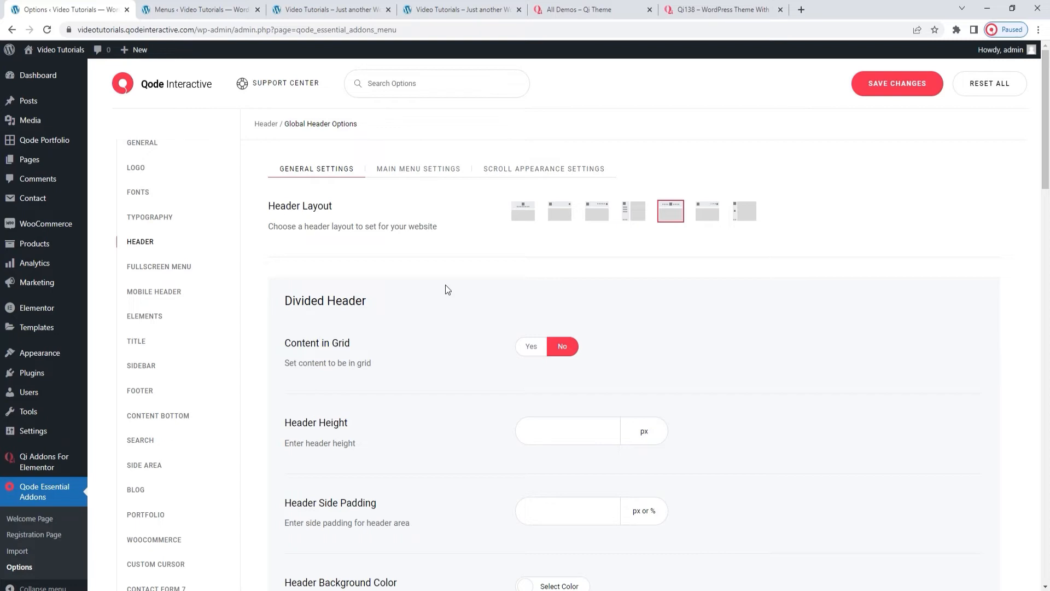
- Remove Main Menu from the Divided Left and Divided Right Navigation locations, save it and close the menu settings
click(233, 11)
scroll(651, 449, down, 2)
click(426, 471)
click(425, 483)
click(1011, 528)
click(257, 10)
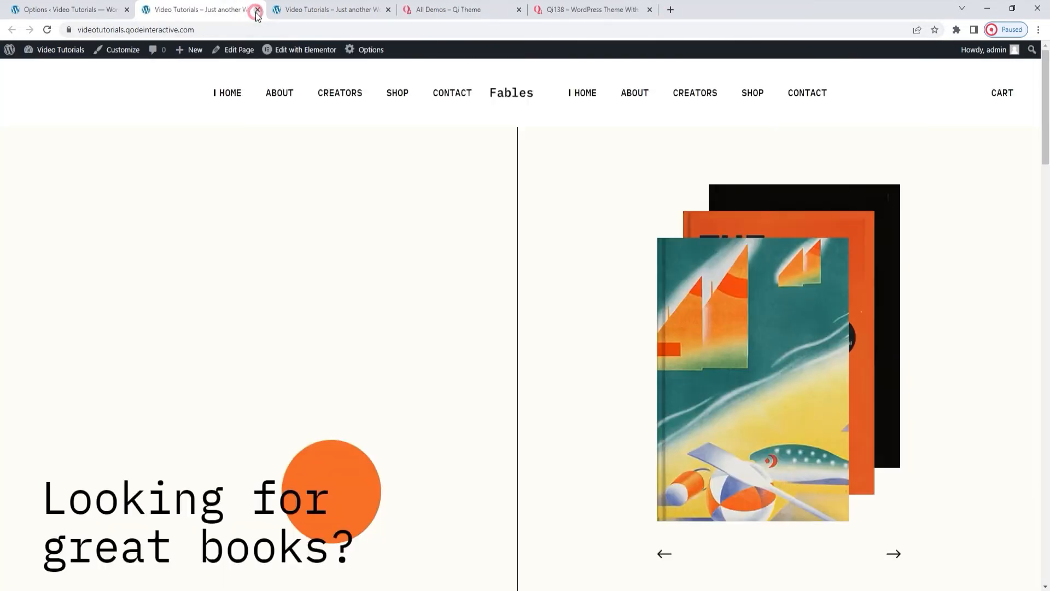
- Switch the header layout to Expanding Header, save the changes and reload the homepage
click(110, 8)
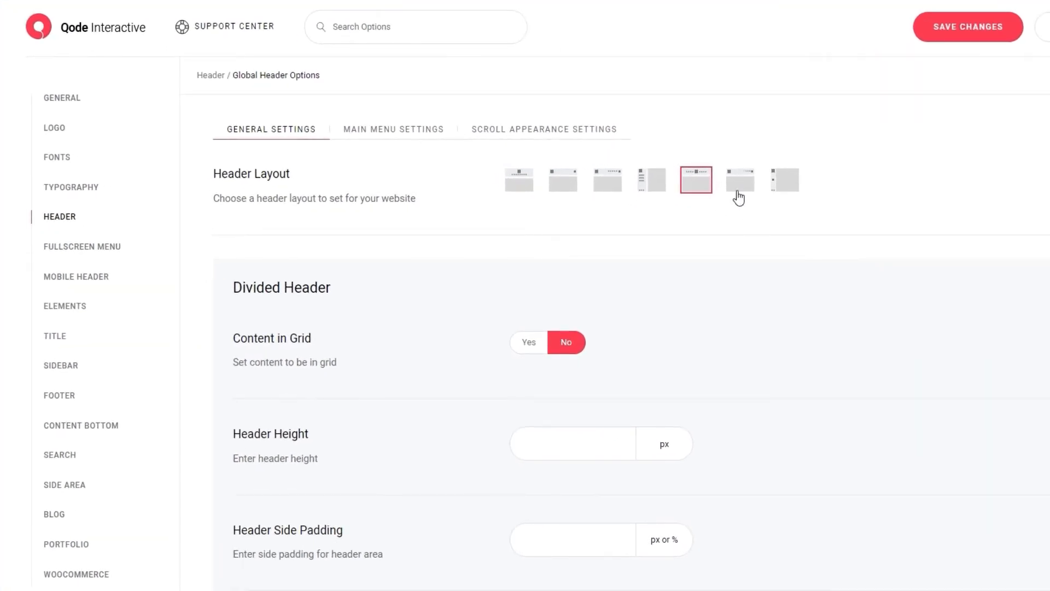
click(738, 192)
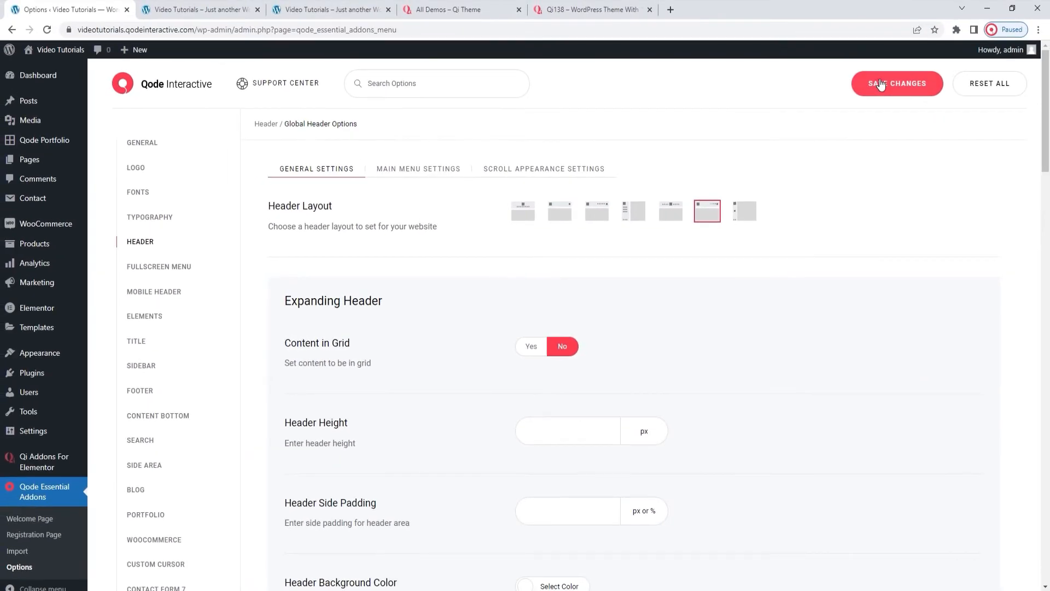
click(882, 85)
click(197, 9)
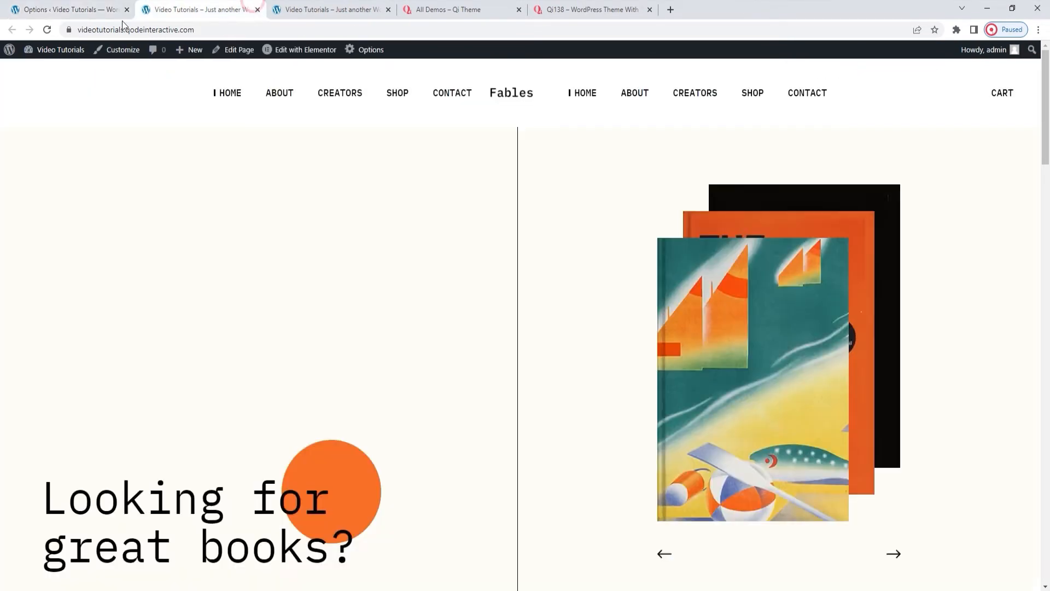
click(47, 29)
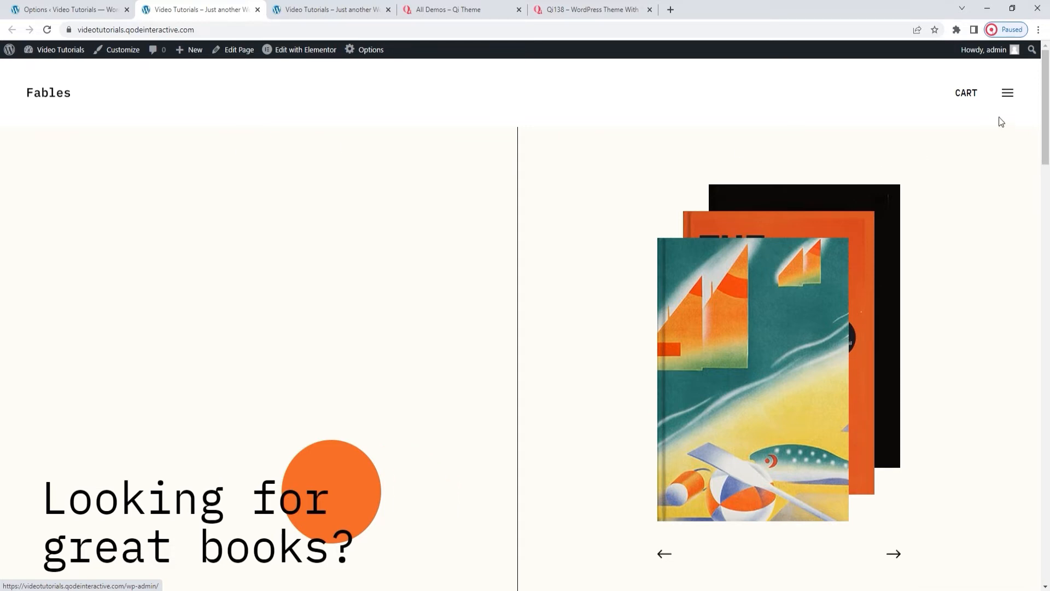
- Expand and collapse the header menu on the homepage twice to check its behavior, and return to the options
click(1009, 95)
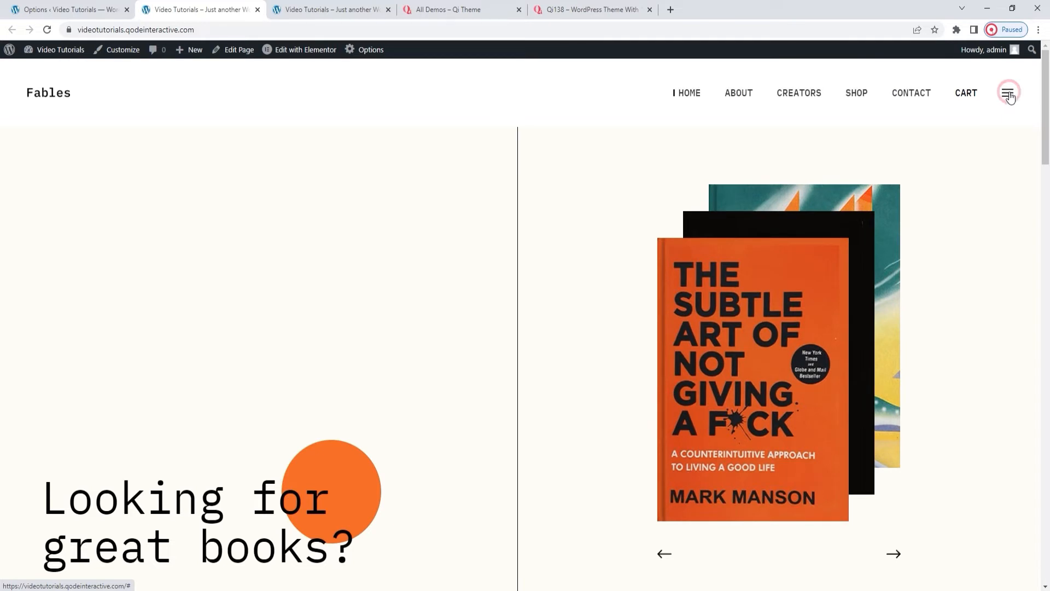
click(1009, 95)
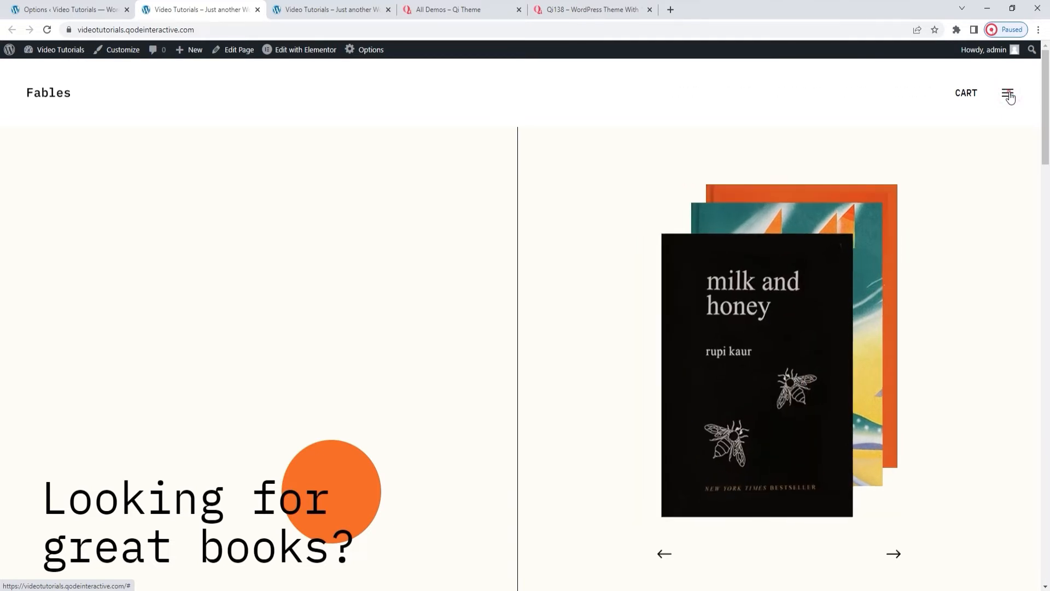
click(1009, 95)
click(1010, 96)
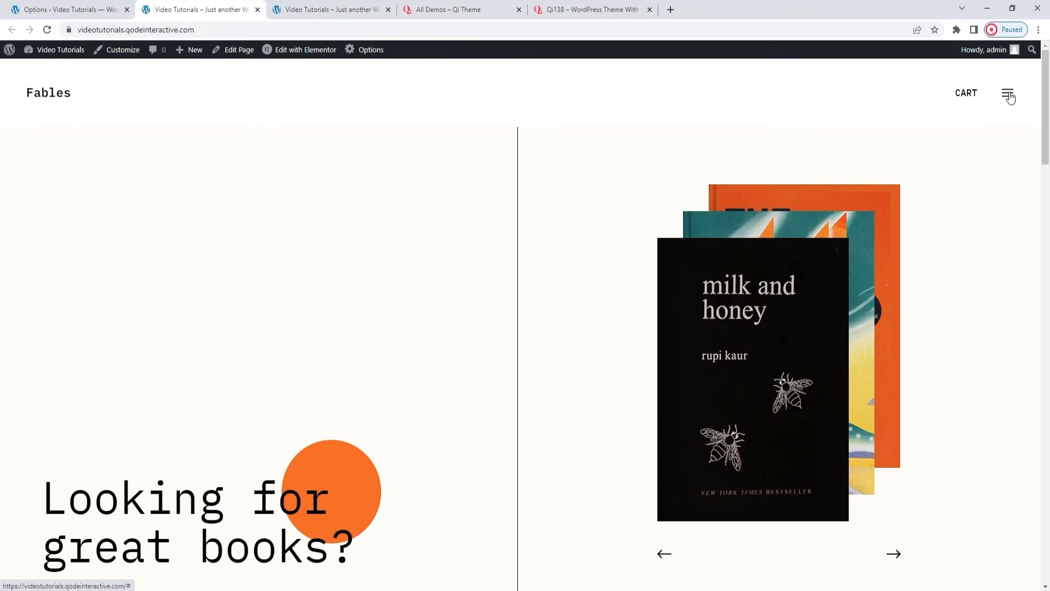
click(90, 8)
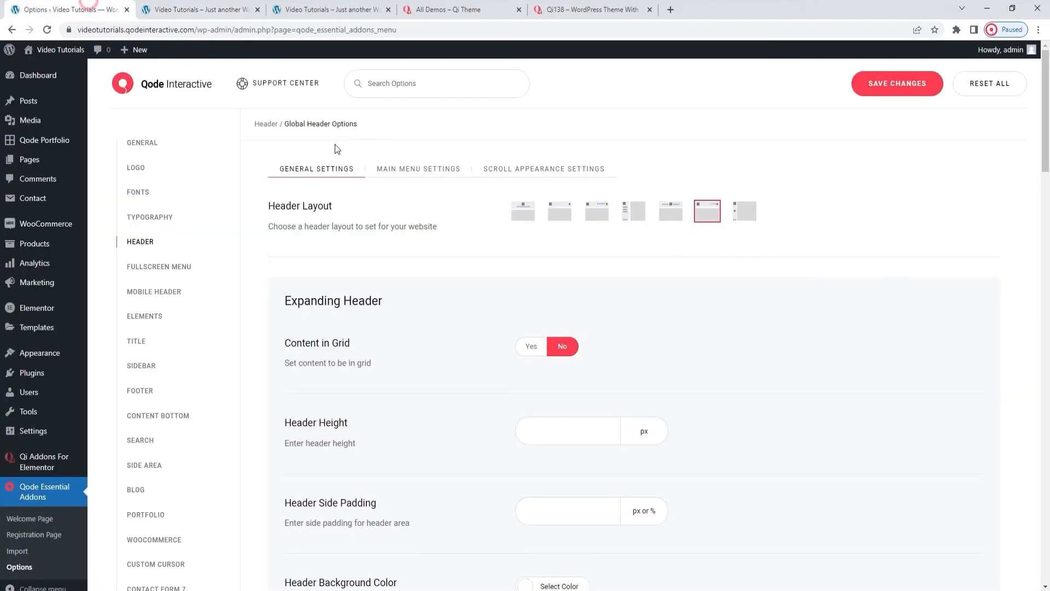
- Paste the copied SVG code of a 3 by 12 rectangle as the Expanding Header Menu Open Icon SVG Path and save
scroll(613, 382, down, 10)
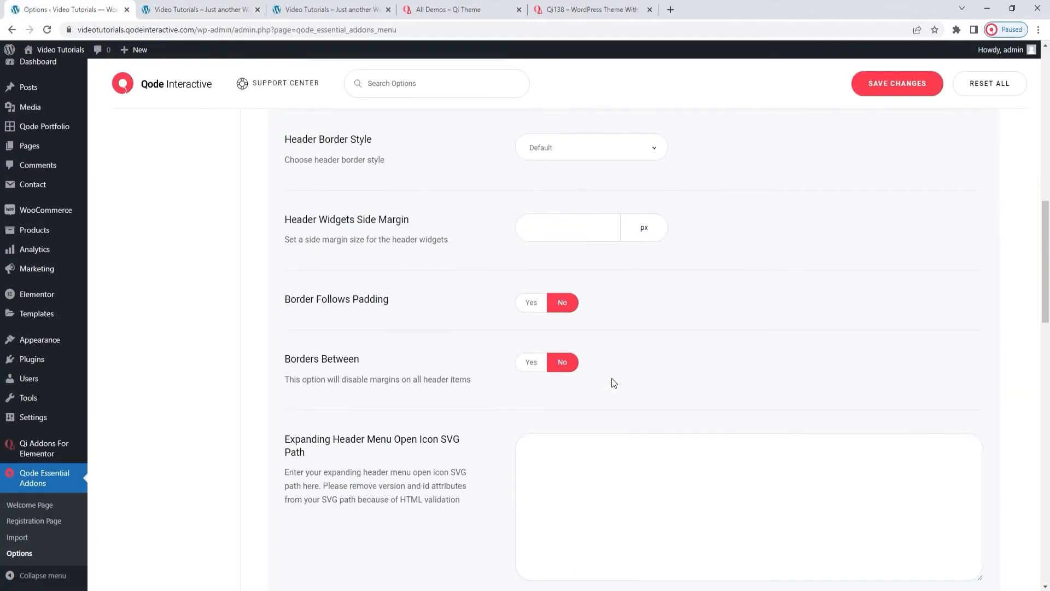
scroll(613, 382, down, 2)
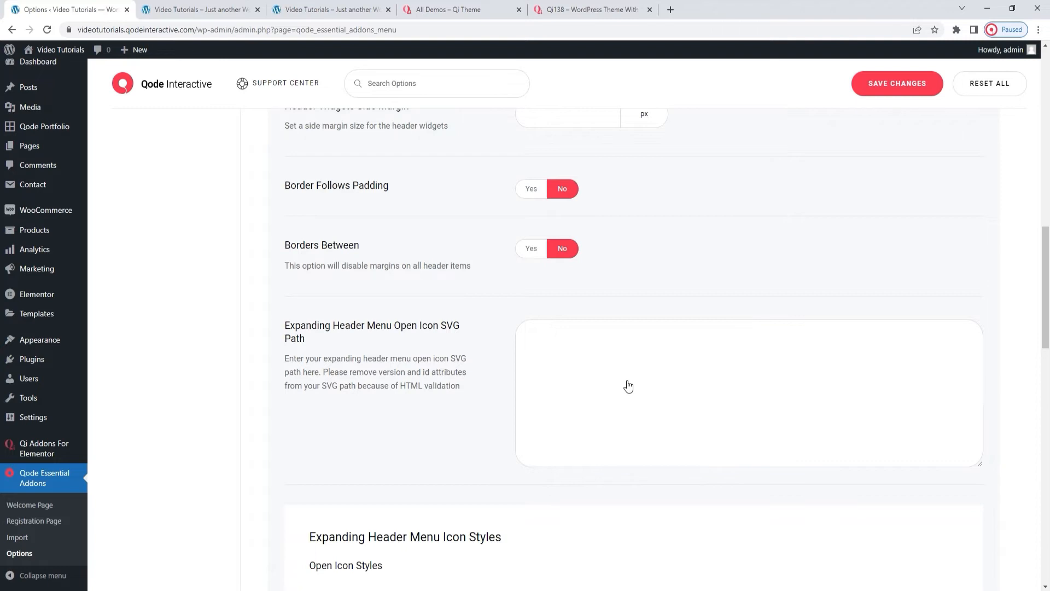
right_click(600, 345)
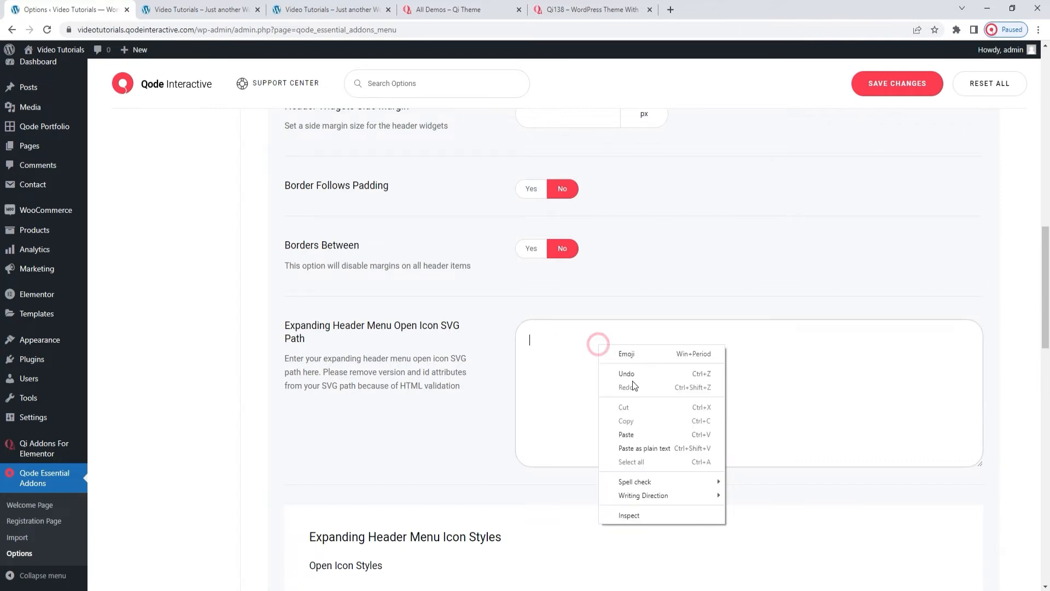
click(626, 434)
click(898, 82)
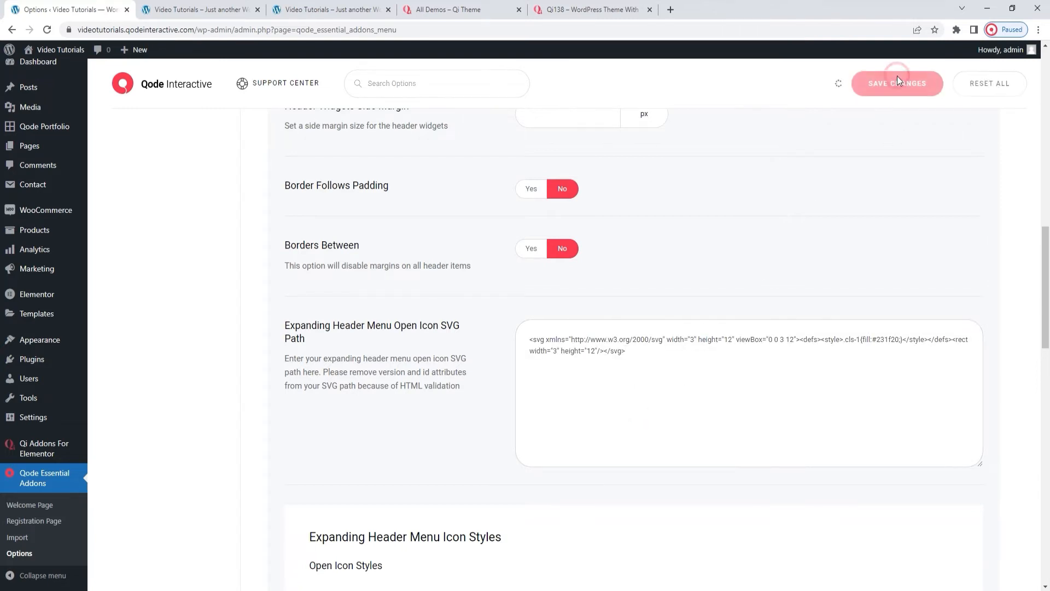
- Check the custom menu icon on the homepage by toggling the expanding menu with it
click(203, 10)
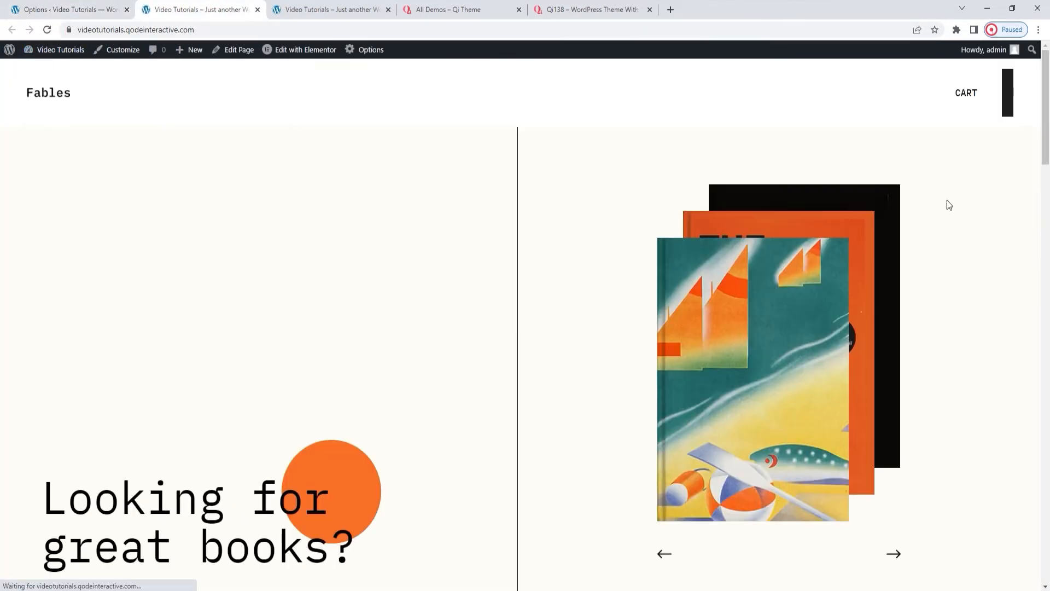
click(1008, 110)
click(1008, 109)
click(1008, 110)
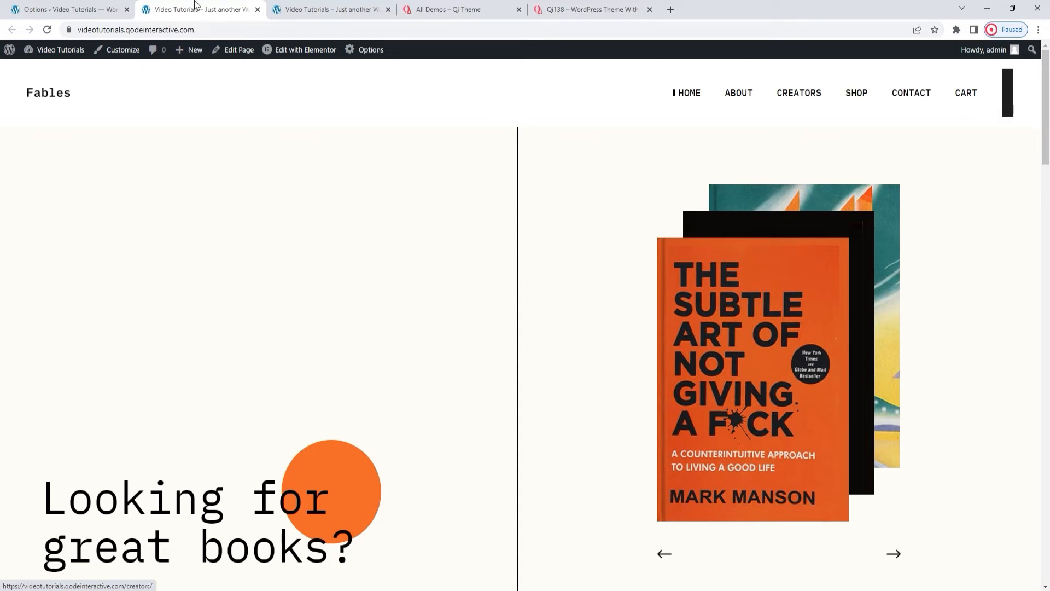
- Clear the Expanding Header Menu Open Icon SVG Path, save and check the menu icon on the reloaded homepage
click(102, 8)
click(606, 380)
key(ctrl+a)
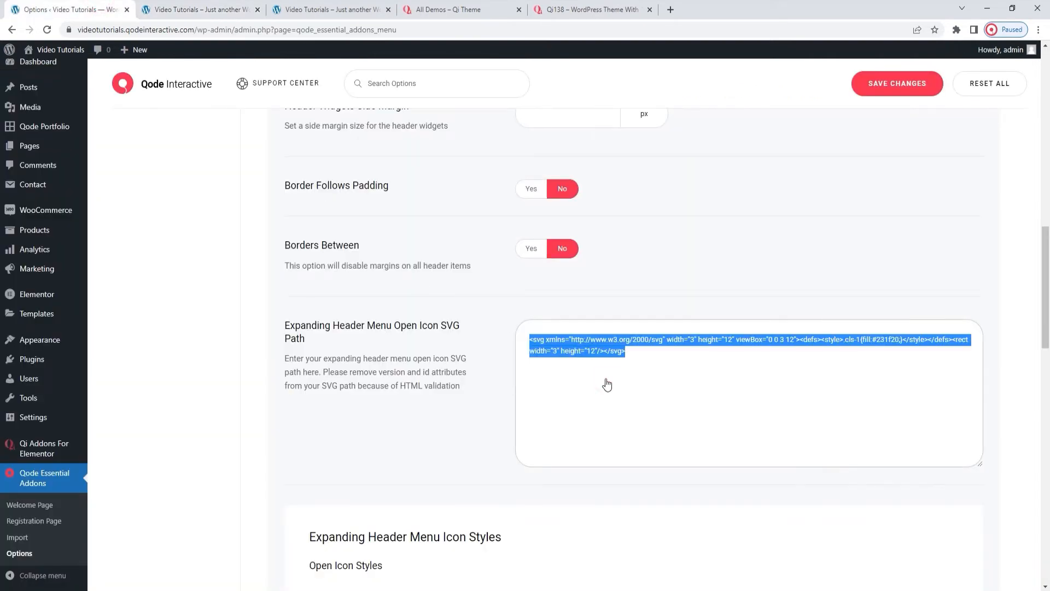
key(BackSpace)
click(888, 93)
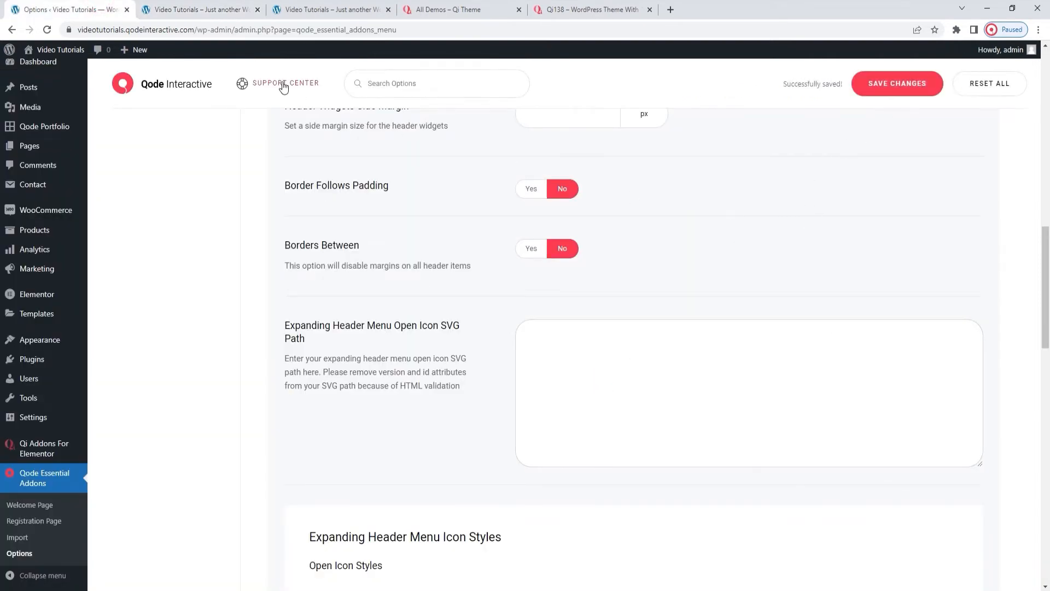
click(205, 9)
click(44, 32)
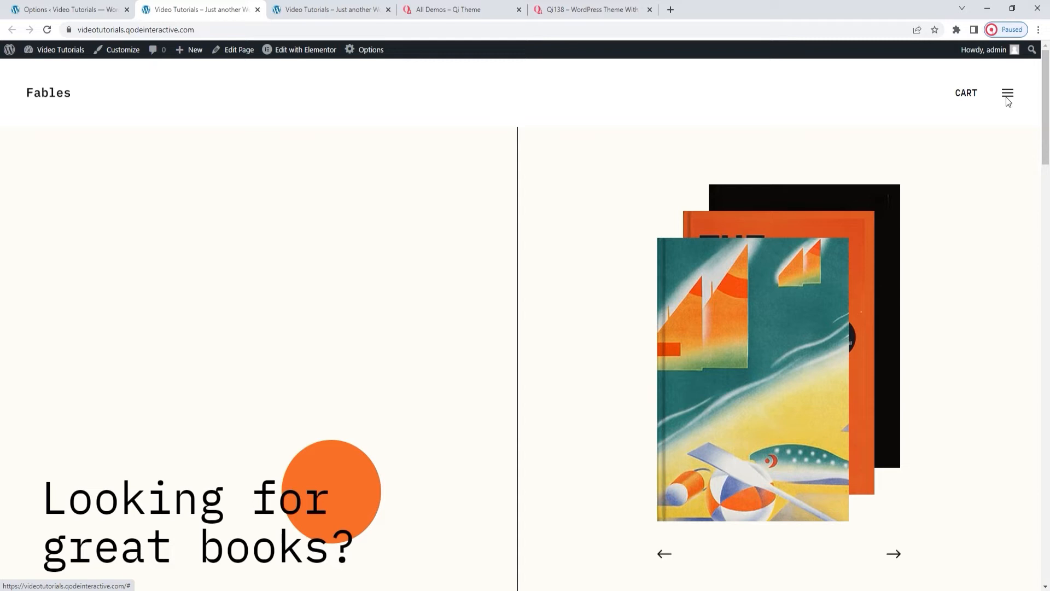
- Set the expanding header menu's open icon color to red #dd3333 and its hover color to green #81d742
click(58, 8)
scroll(452, 304, down, 1)
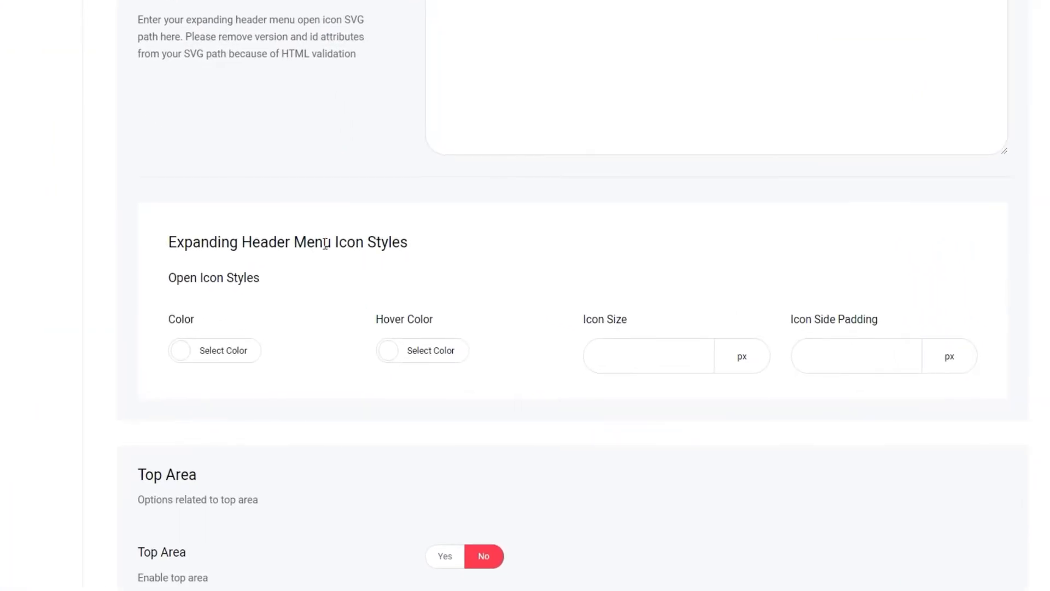
click(180, 350)
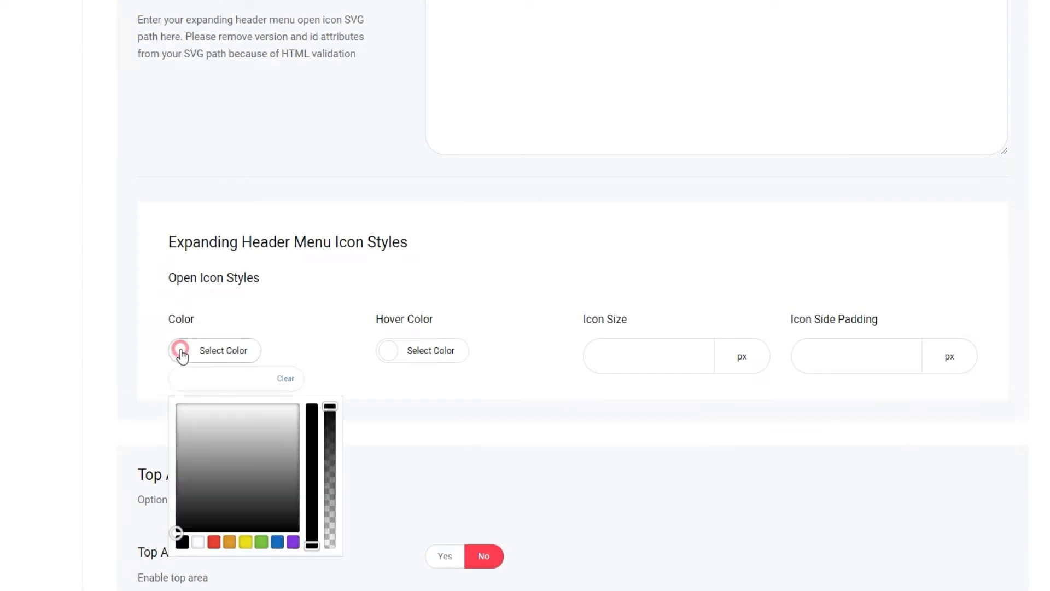
click(217, 543)
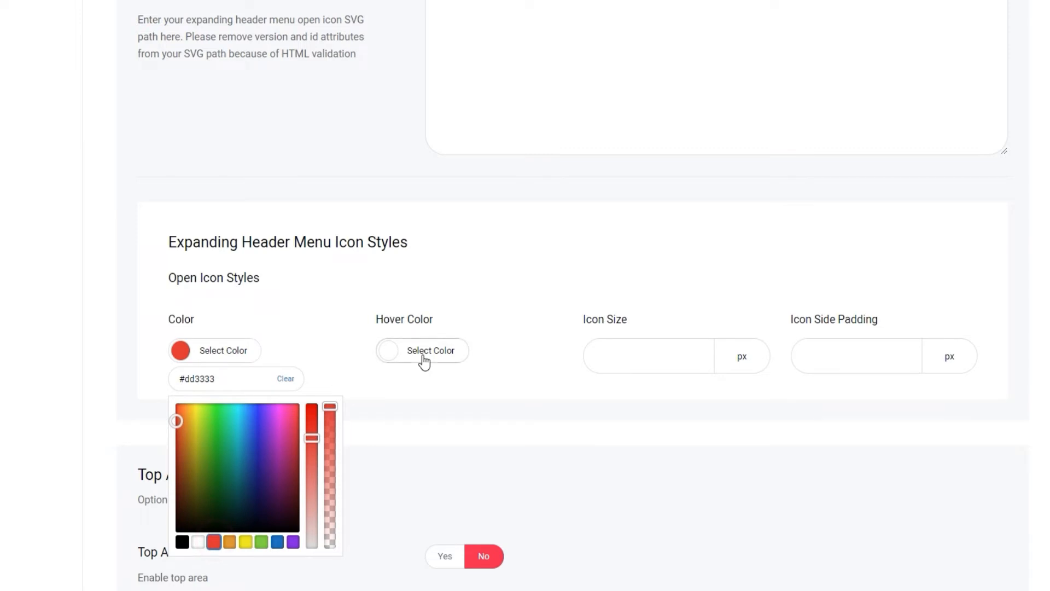
click(423, 357)
click(469, 541)
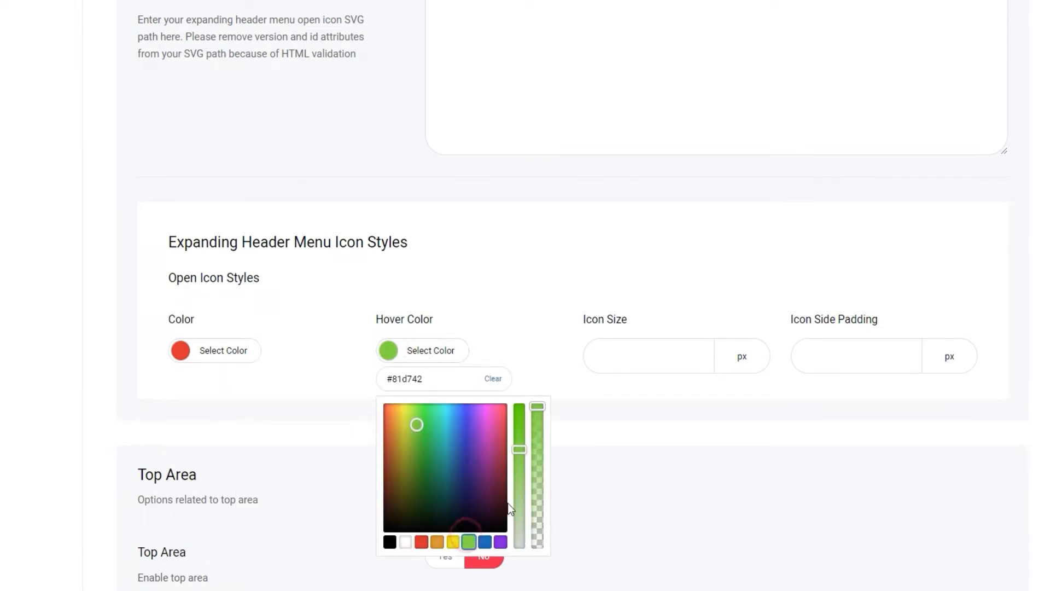
- Set the open icon size to 30 px and its side padding to 2 px, and save the header options
click(648, 363)
text(30)
click(807, 364)
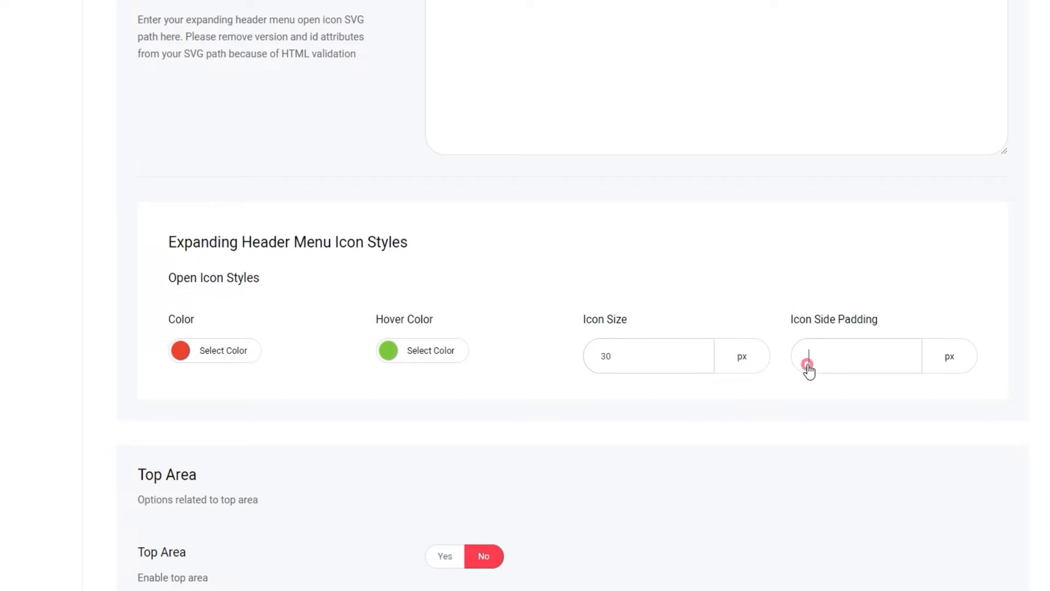
text(2)
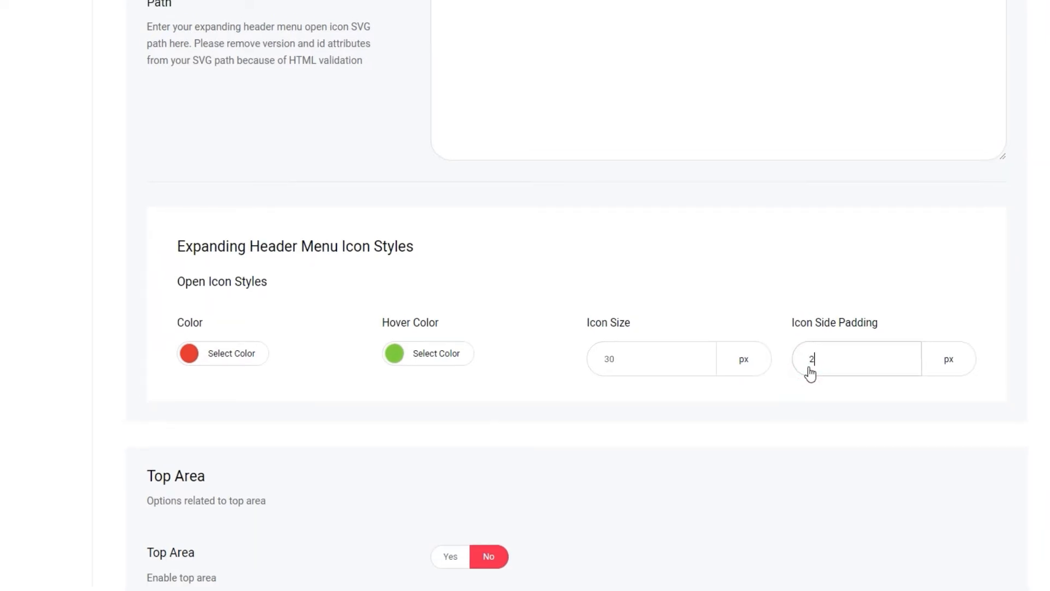
click(876, 88)
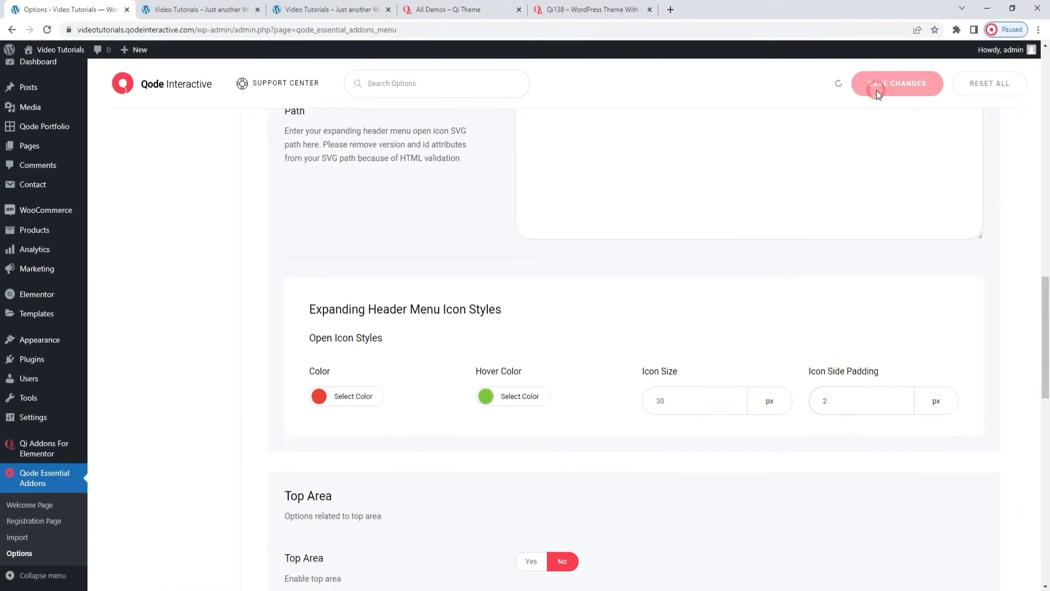
- Reload the live site and expand and collapse the header menu to check the restyled open icon
click(200, 10)
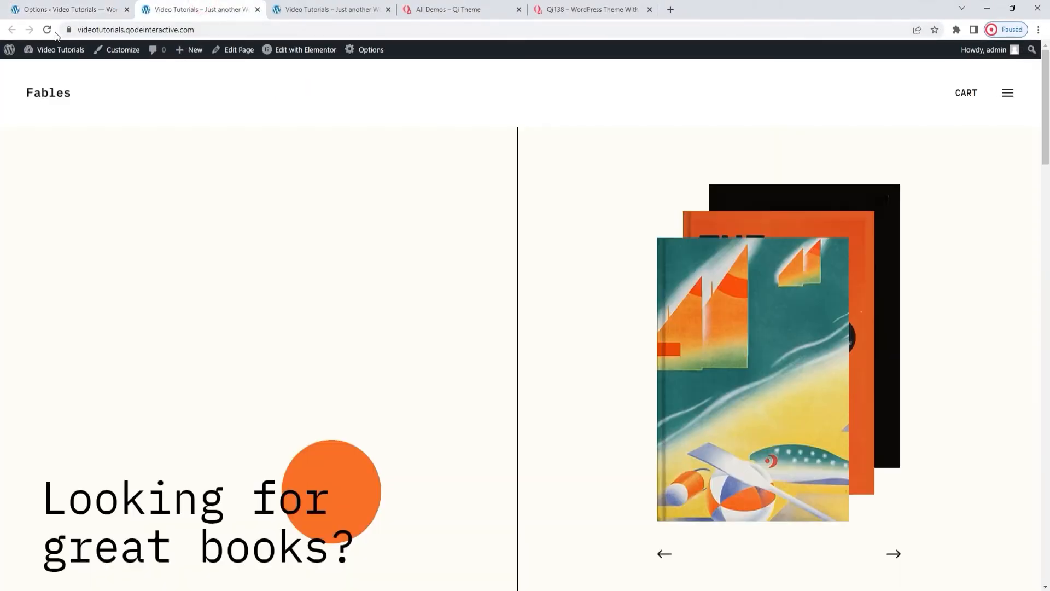
click(47, 30)
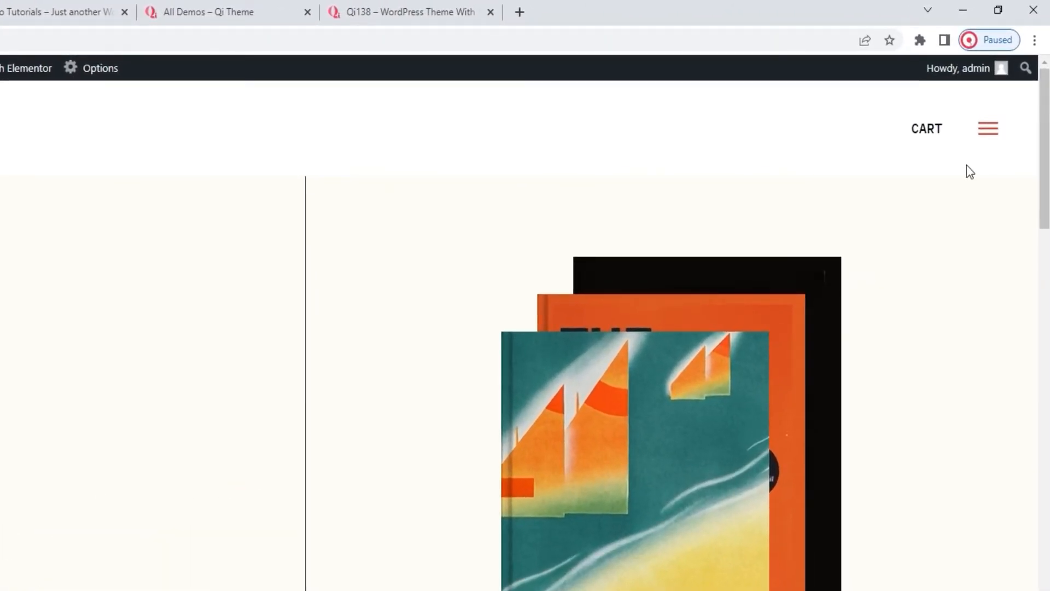
click(994, 141)
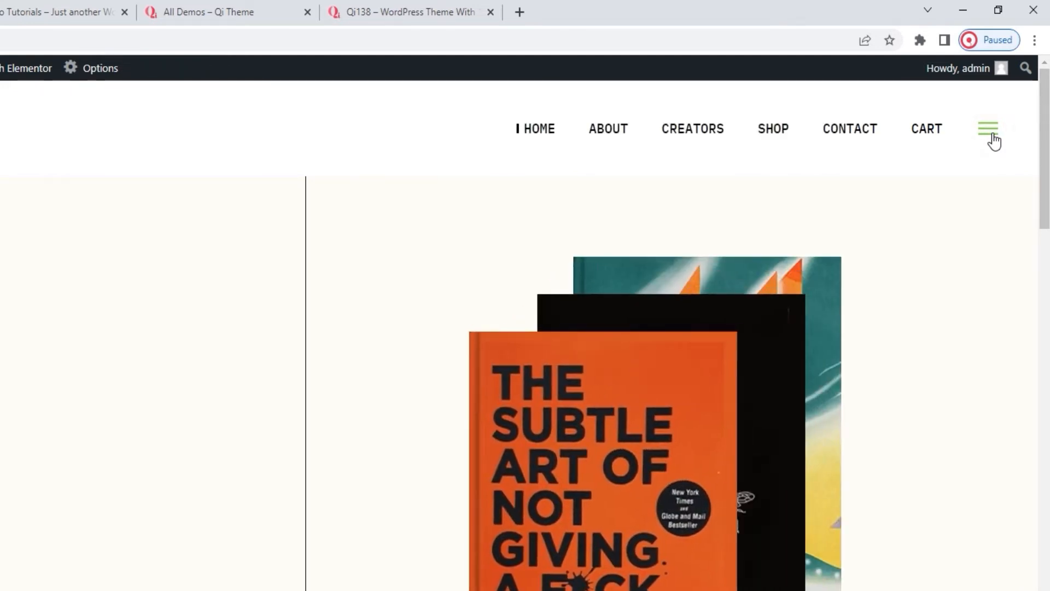
click(994, 139)
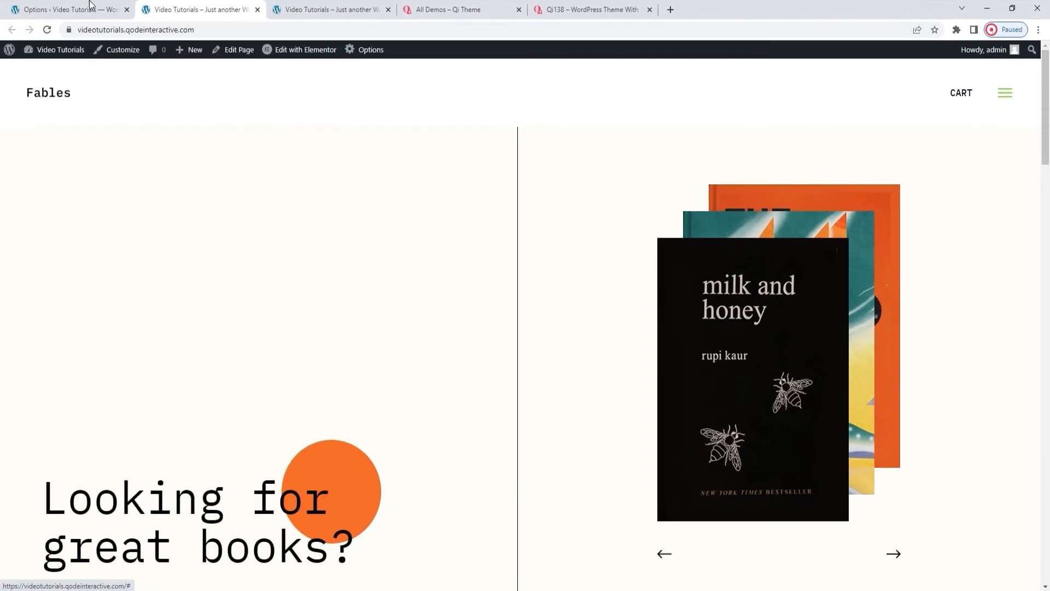
- Return to the header options and clear the open icon's color, hover color, size and side padding
click(21, 7)
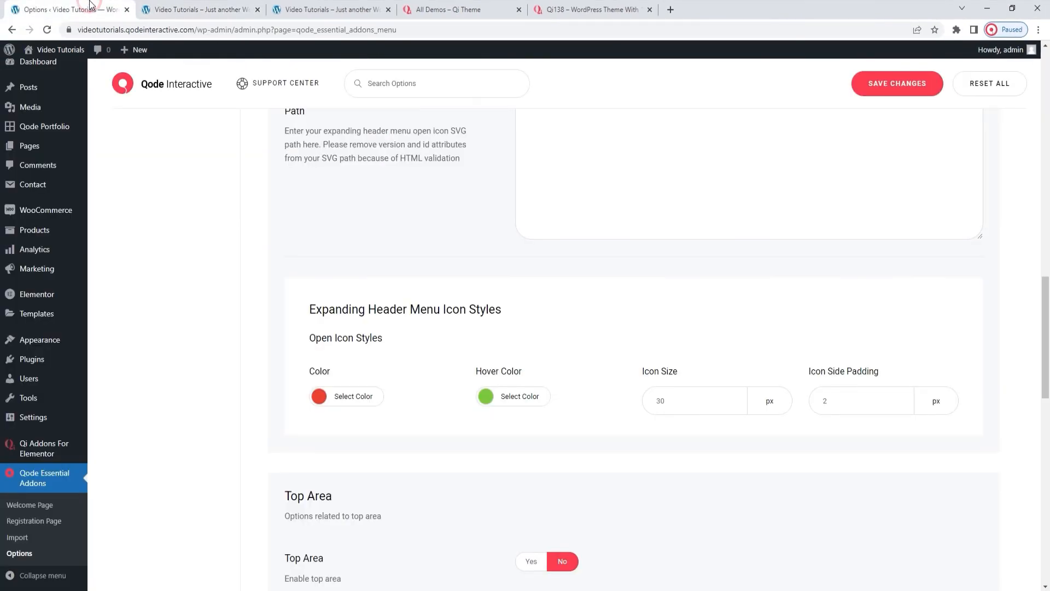
click(334, 397)
click(404, 419)
click(488, 397)
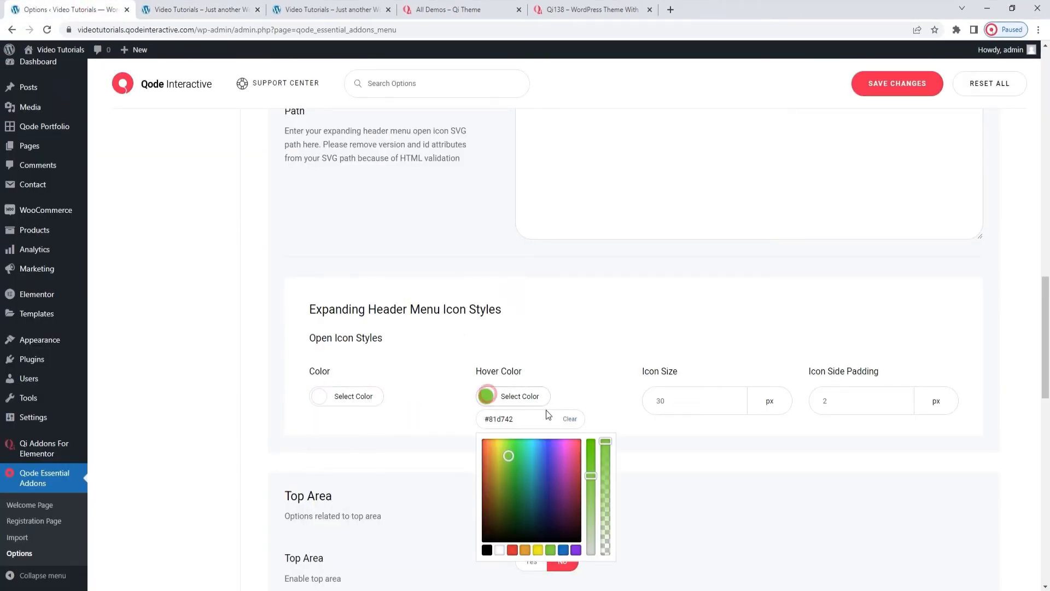
click(573, 420)
double_click(683, 413)
key(BackSpace)
double_click(816, 401)
key(BackSpace)
- Set the header layout to the seventh option, the vertical header with an expanding menu, and save the changes
scroll(725, 367, up, 13)
scroll(725, 370, up, 5)
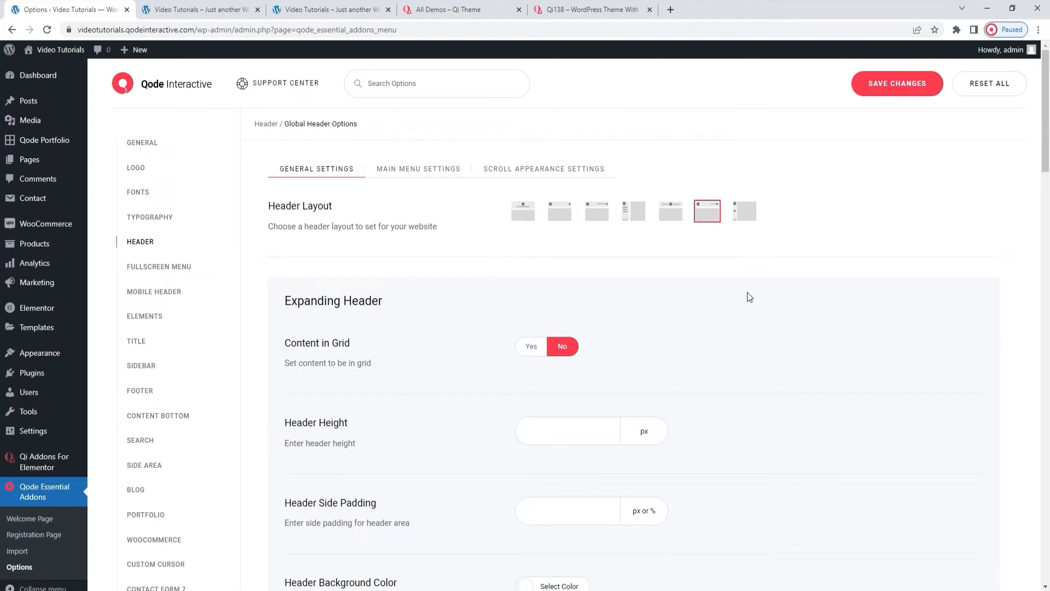
click(745, 207)
click(878, 90)
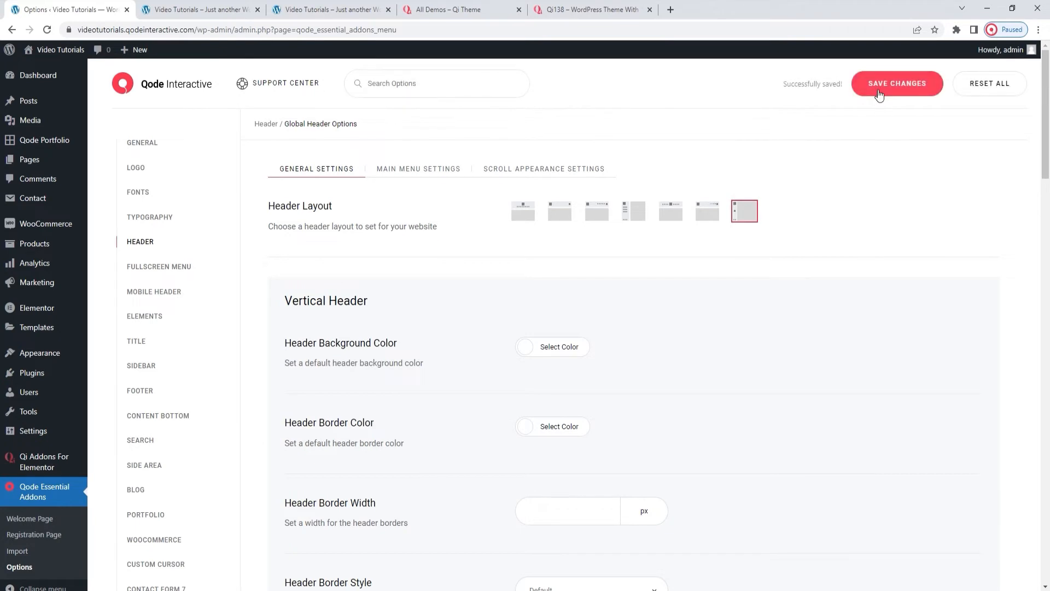
- Reload the live site and expand the vertical header's menu to examine the new layout
click(192, 9)
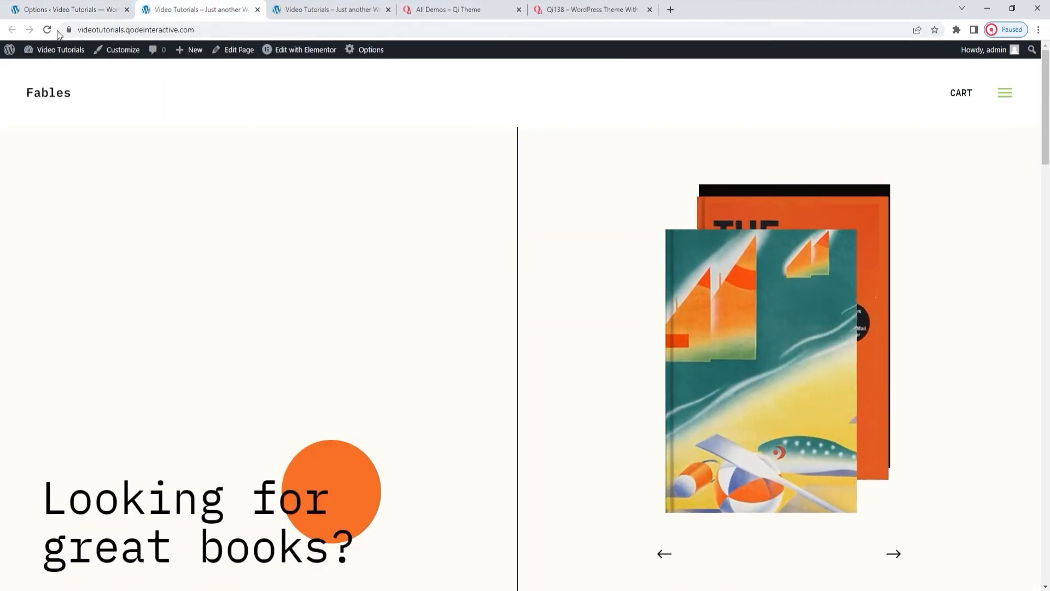
click(49, 29)
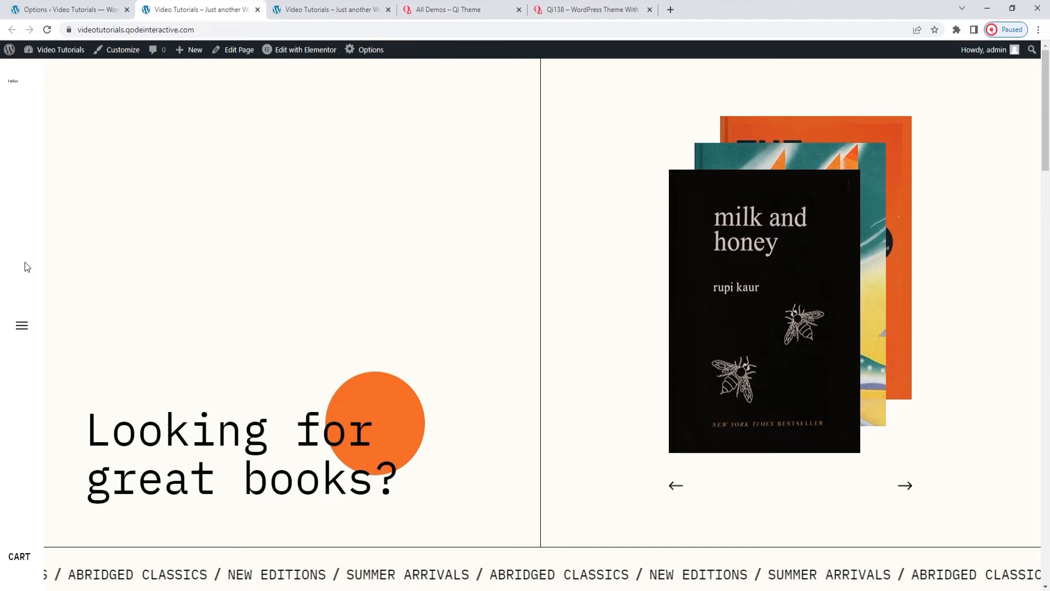
click(25, 329)
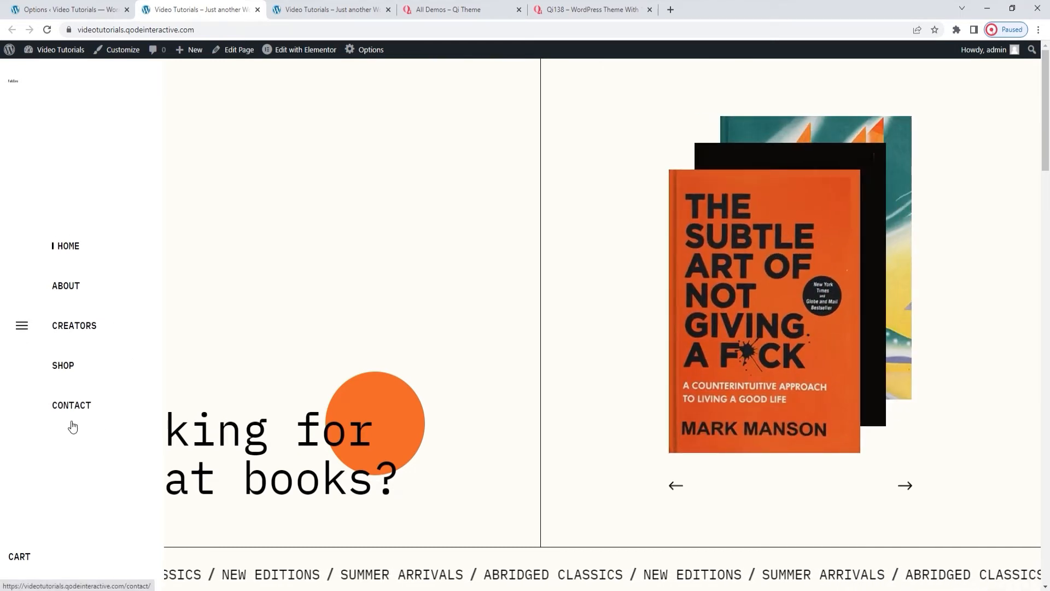
- Review the Vertical Header options, paste the copied 3 by 12 rectangle SVG code as the menu open icon path, and save
click(119, 5)
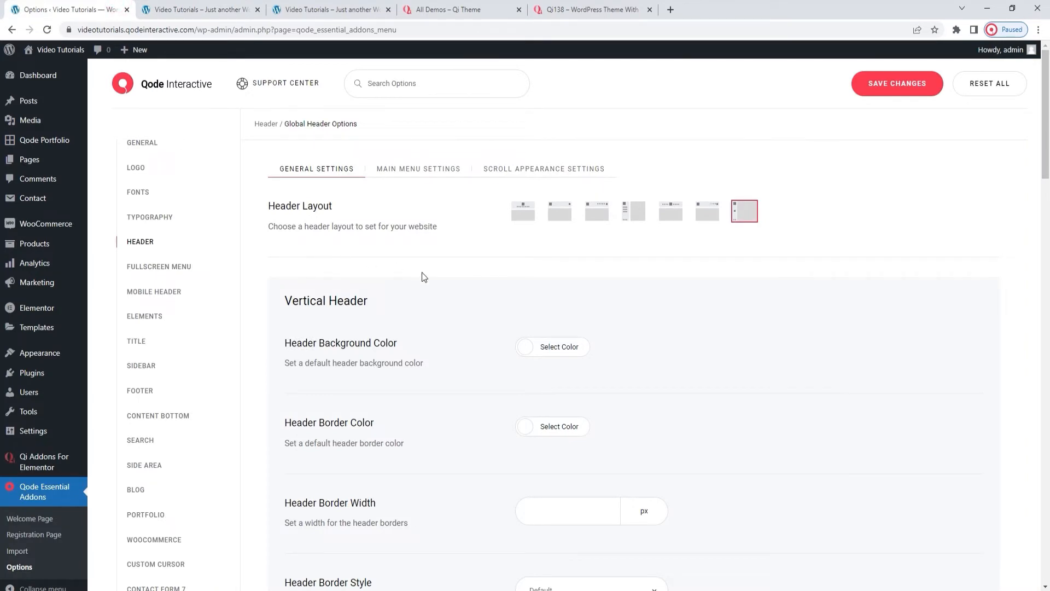
scroll(422, 273, down, 1)
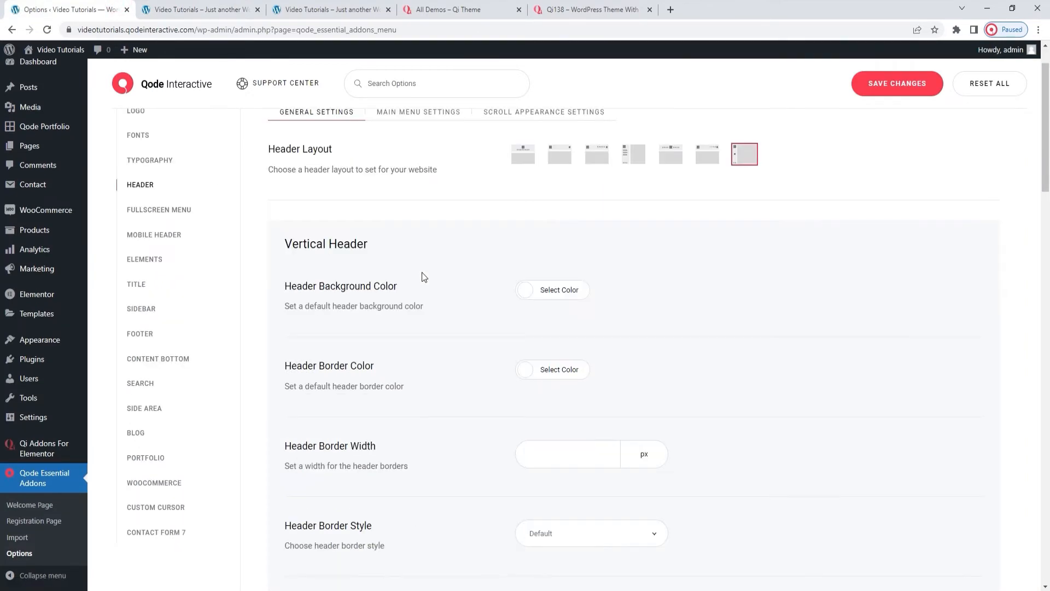
scroll(422, 277, down, 2)
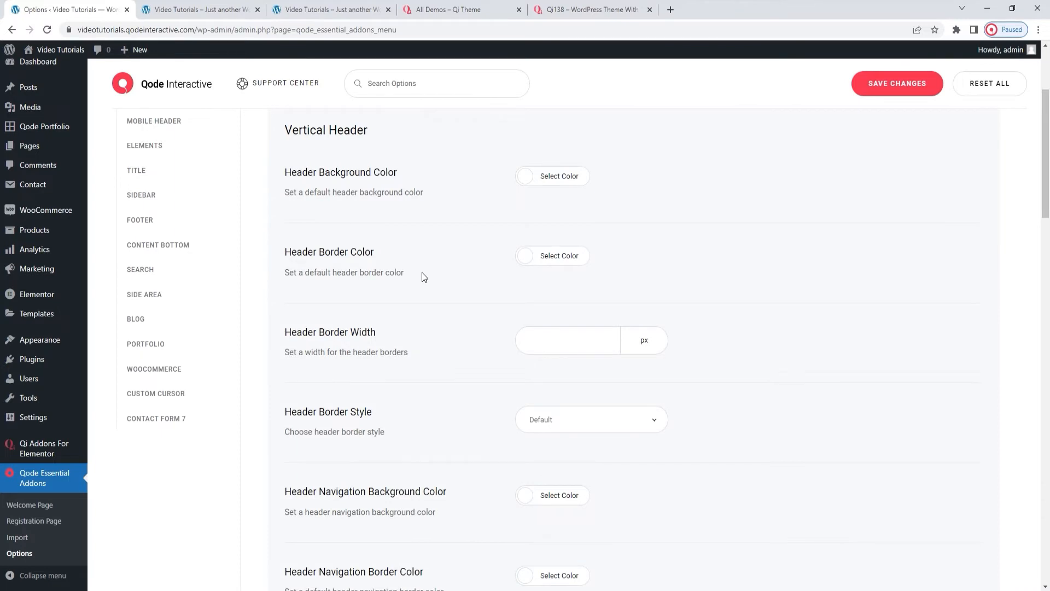
scroll(424, 277, down, 3)
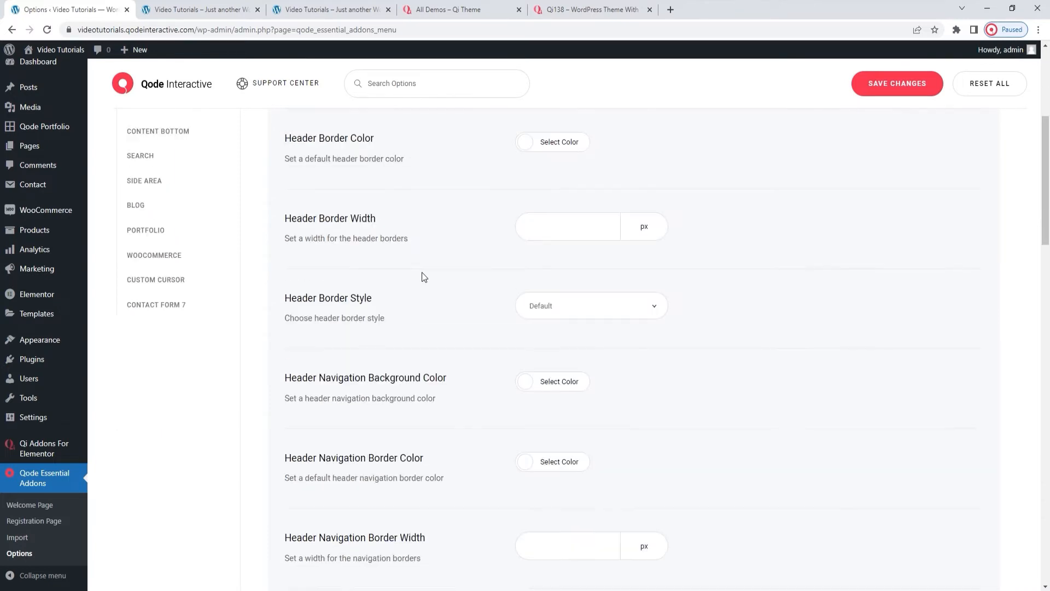
scroll(422, 271, down, 9)
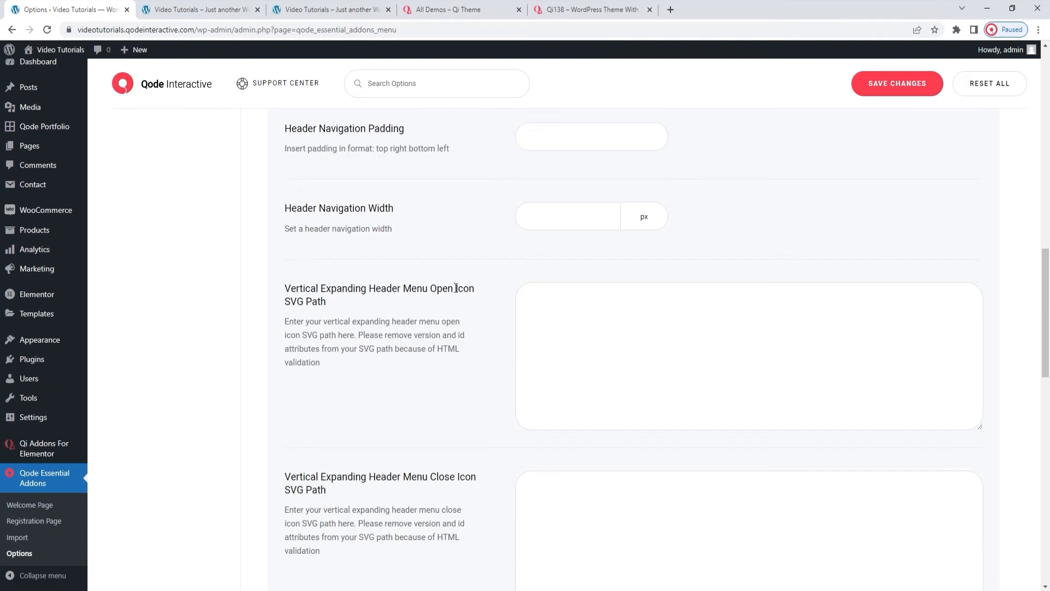
scroll(456, 288, down, 1)
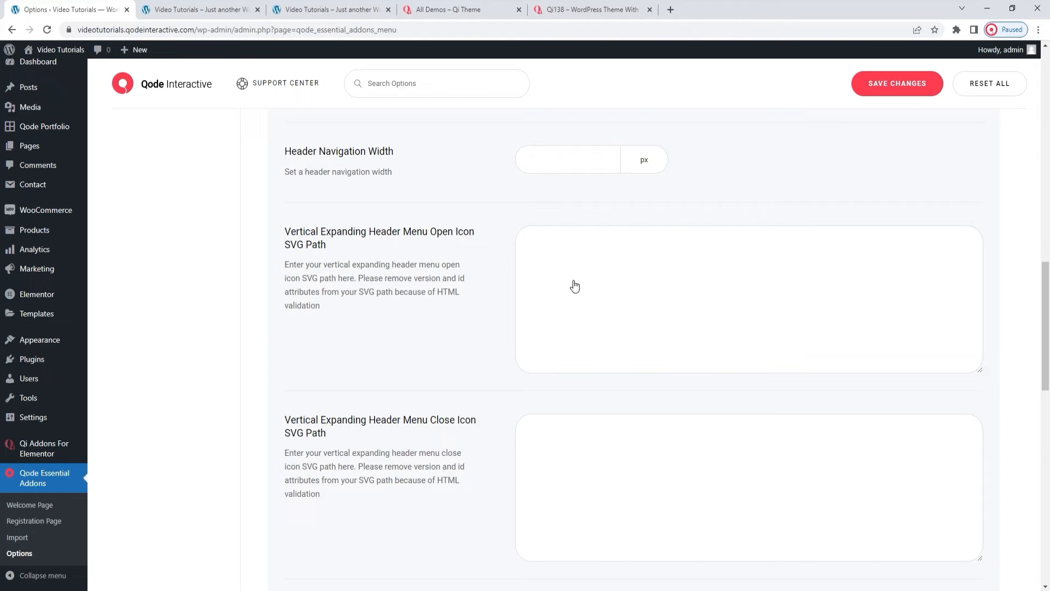
right_click(533, 244)
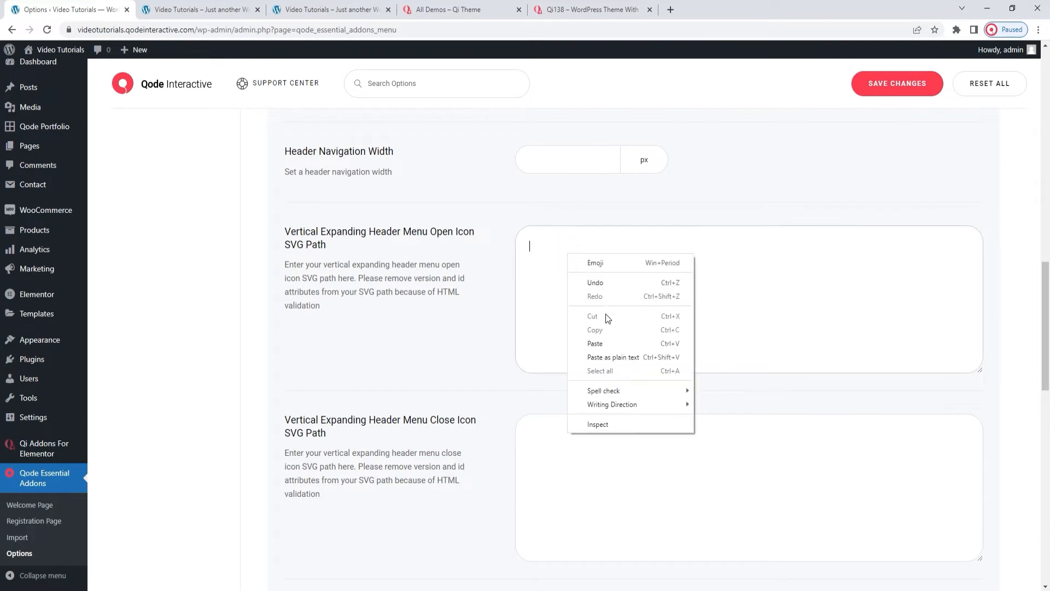
click(606, 339)
click(877, 90)
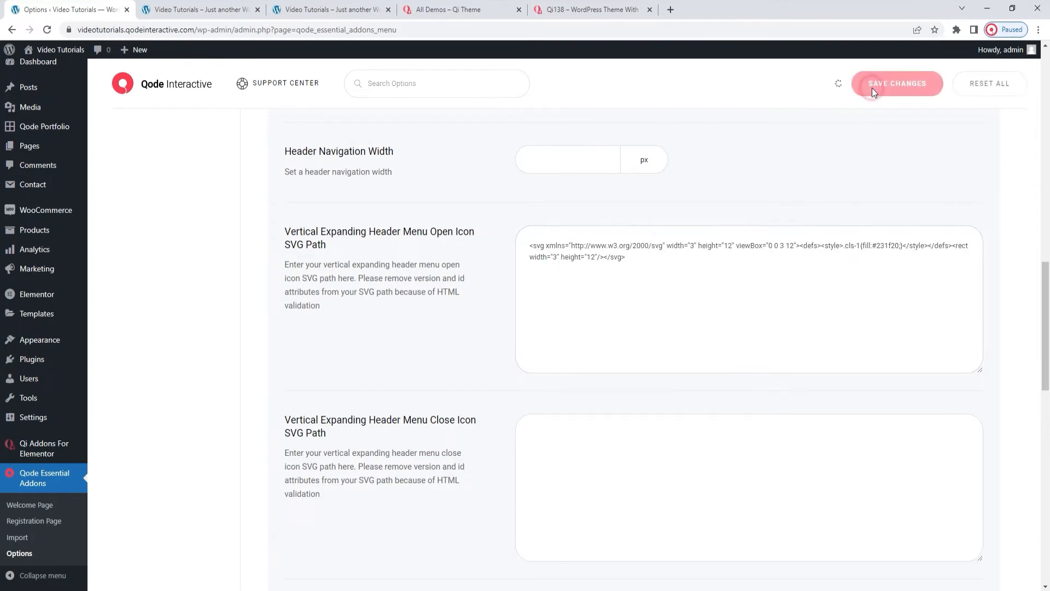
- Check the custom open icon on the live site by expanding and collapsing the vertical menu
click(204, 7)
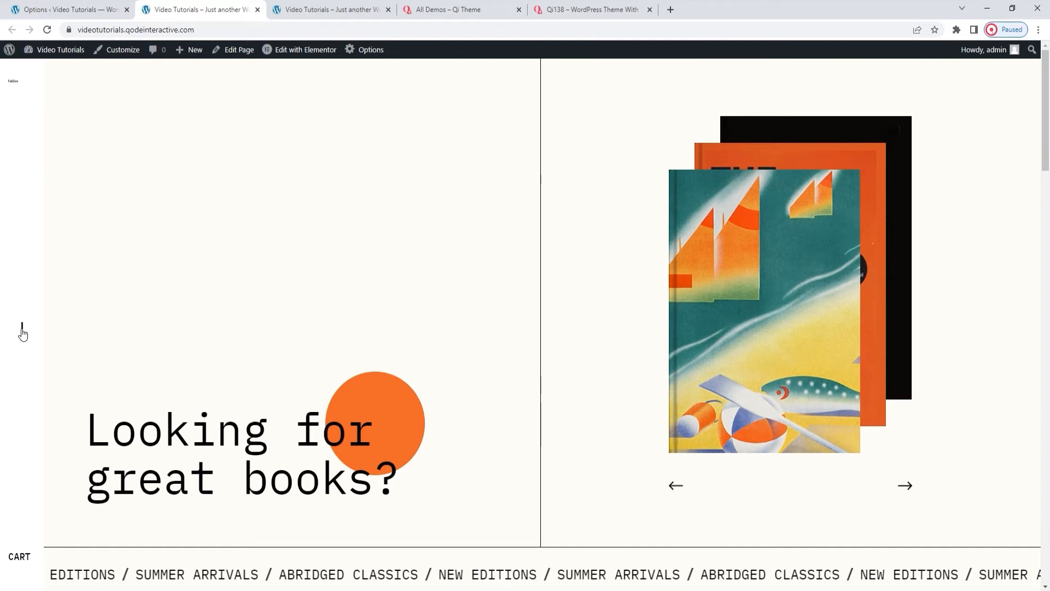
click(22, 331)
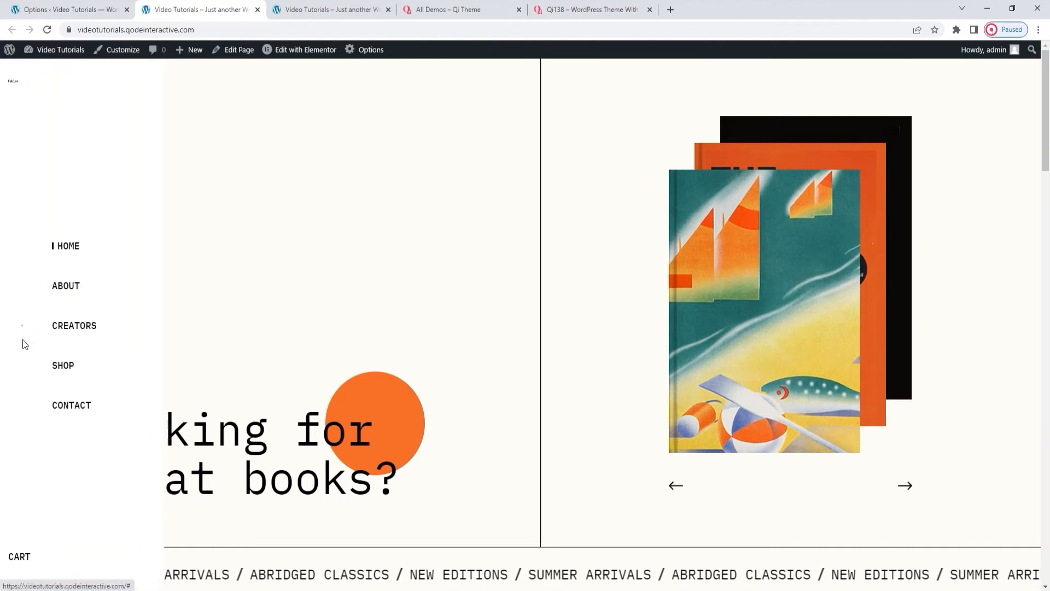
click(22, 326)
- Paste the same 3 by 12 rectangle SVG code as the vertical menu's close icon path and save the changes
click(92, 7)
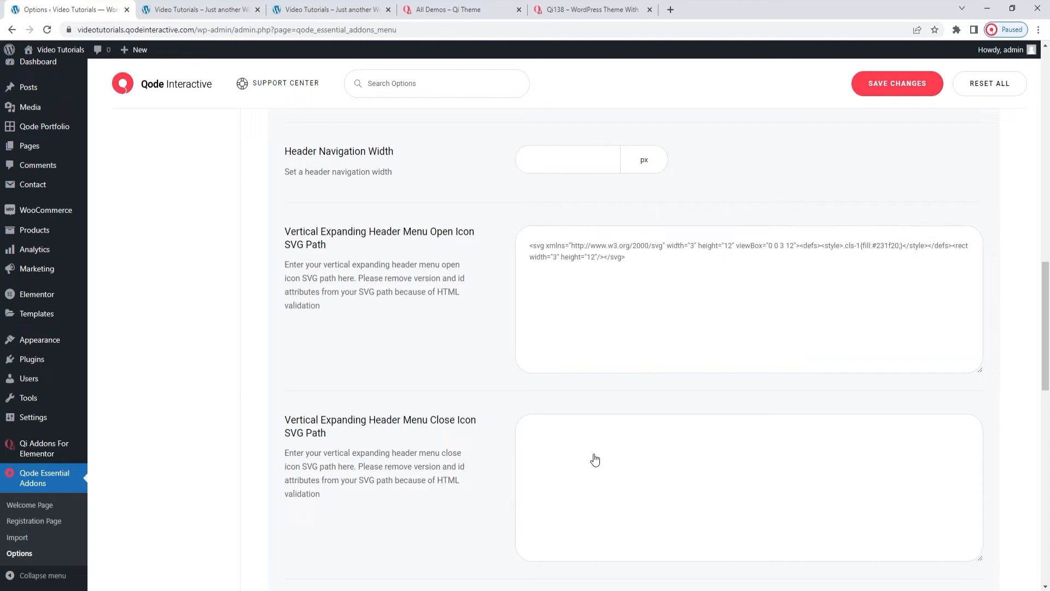
right_click(595, 459)
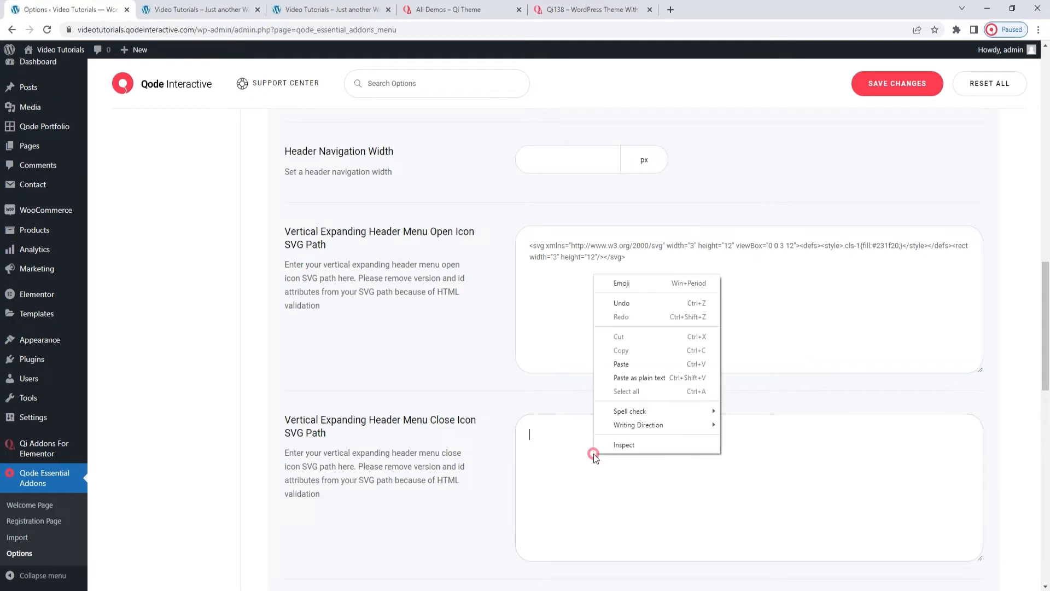
click(641, 369)
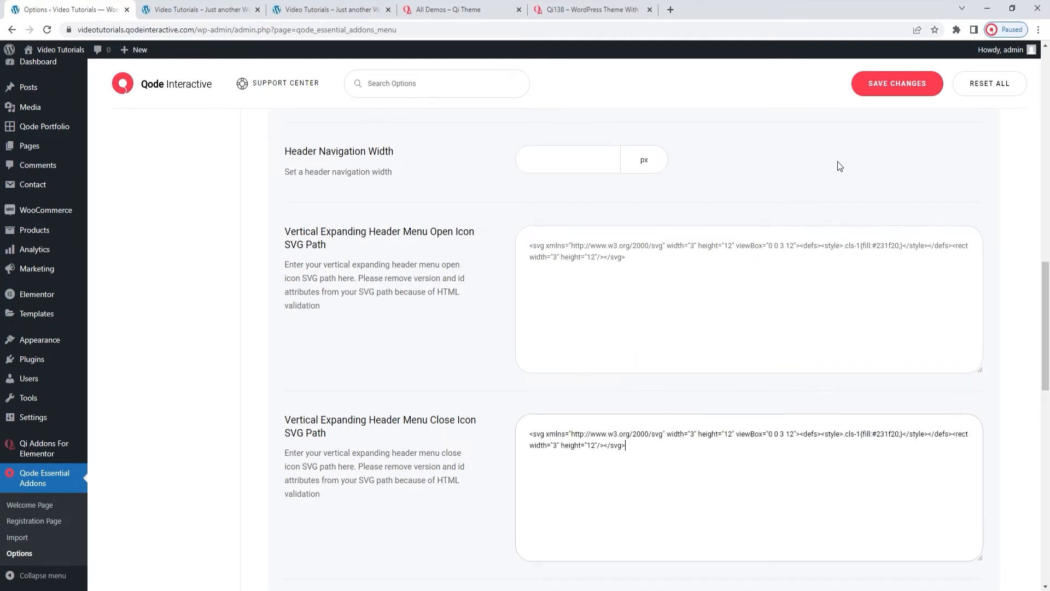
click(891, 88)
- Reload the live site and toggle the vertical menu repeatedly to check the custom close icon
click(197, 9)
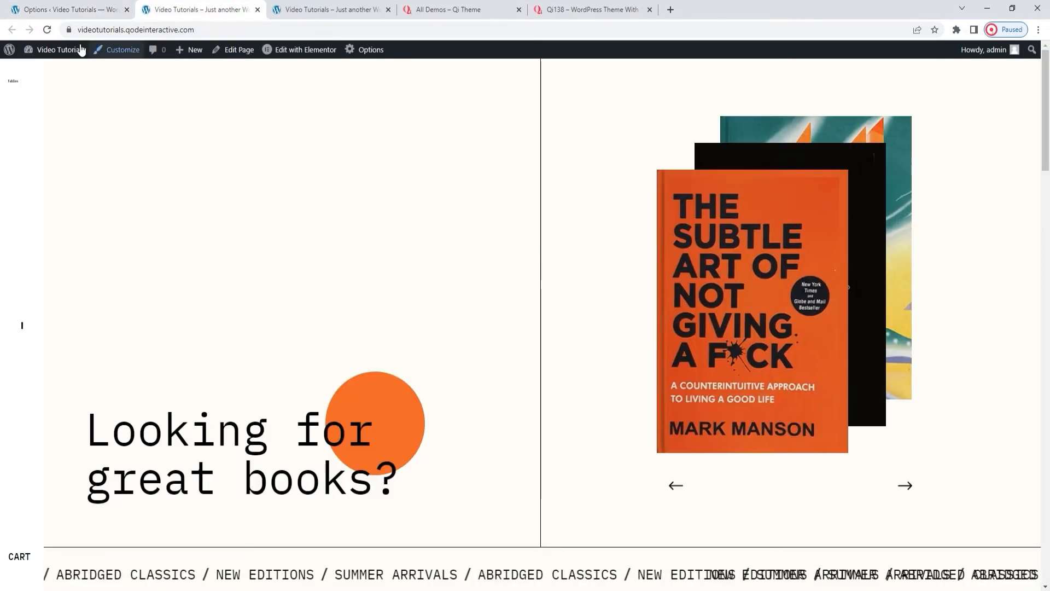
click(49, 30)
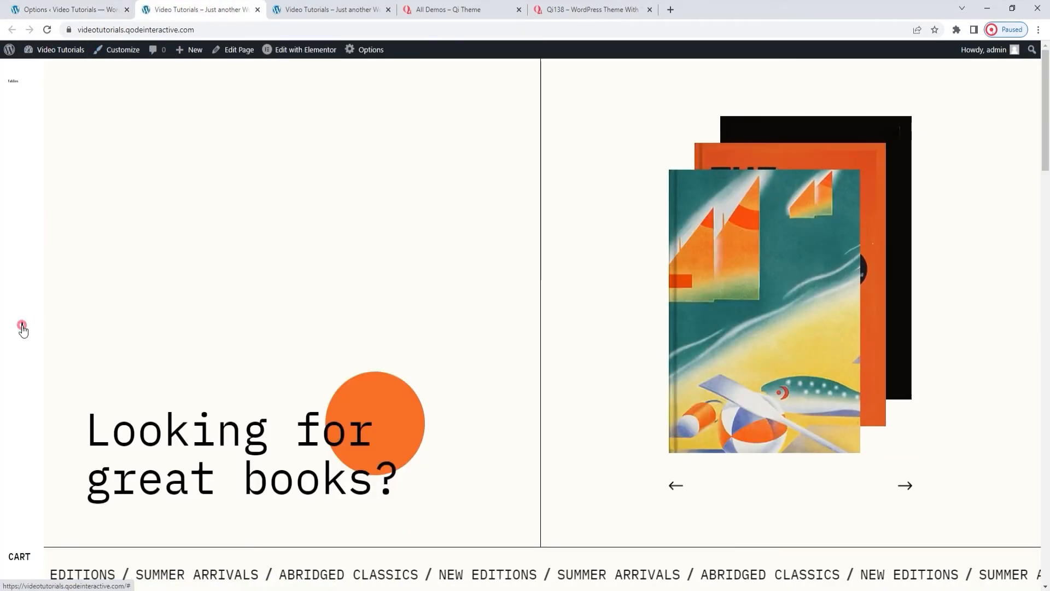
click(22, 328)
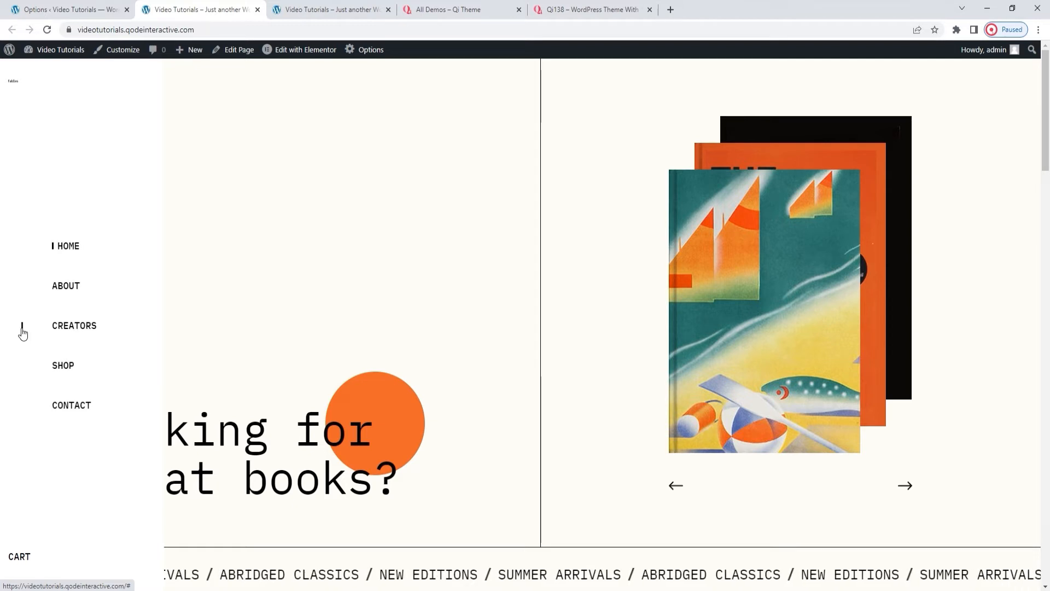
click(23, 328)
click(23, 329)
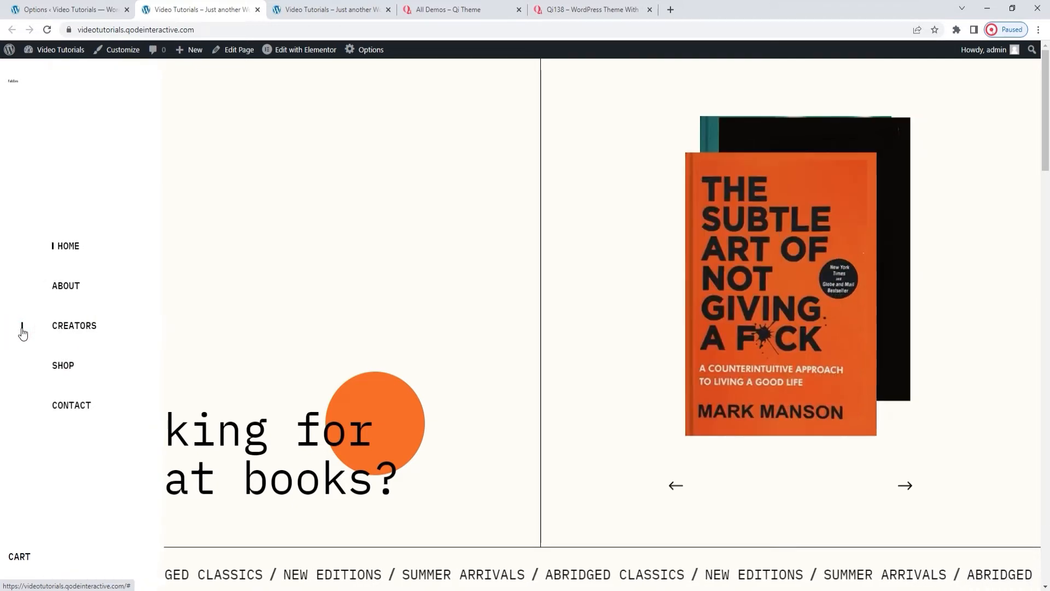
click(23, 330)
- Clear the SVG paths of the vertical menu's open and close icons, review the icon style options, and save
click(60, 7)
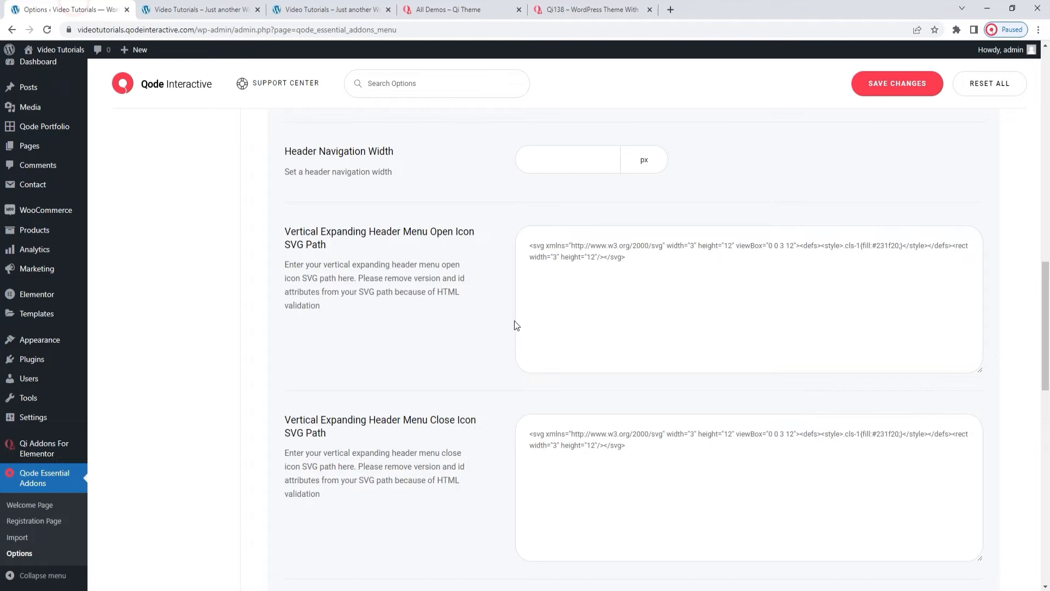
triple_click(584, 274)
key(BackSpace)
triple_click(603, 444)
key(BackSpace)
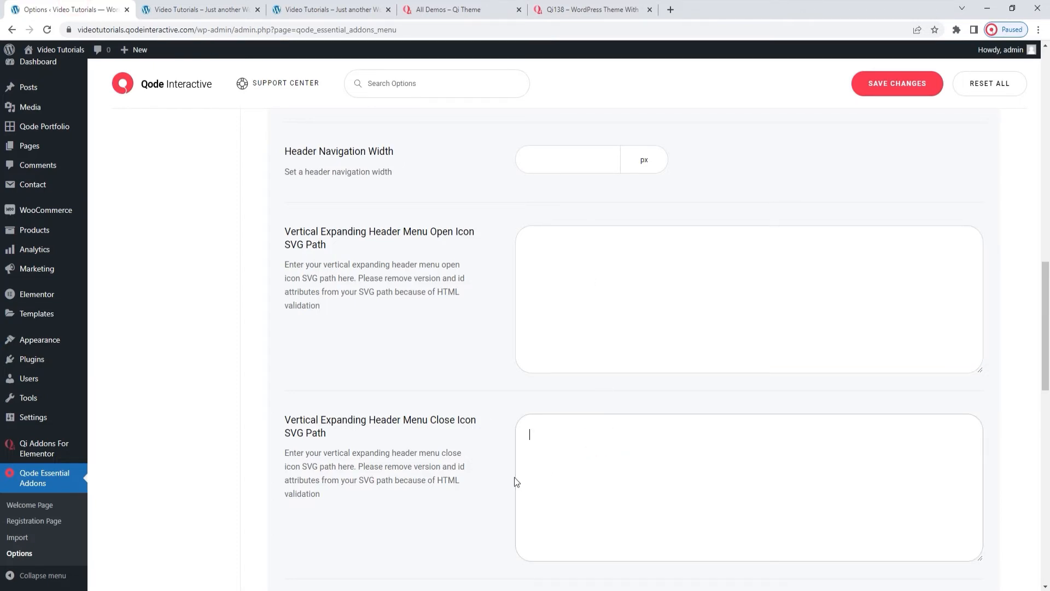
scroll(484, 441, down, 5)
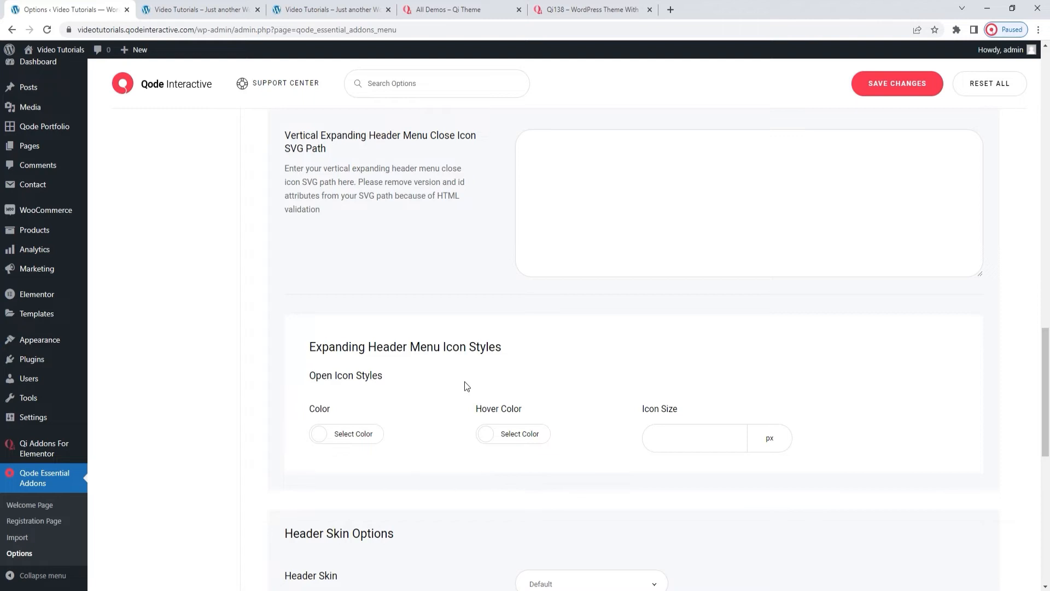
click(888, 89)
- Reload the live site to check the vertical menu's icon with the custom SVG paths removed
click(237, 8)
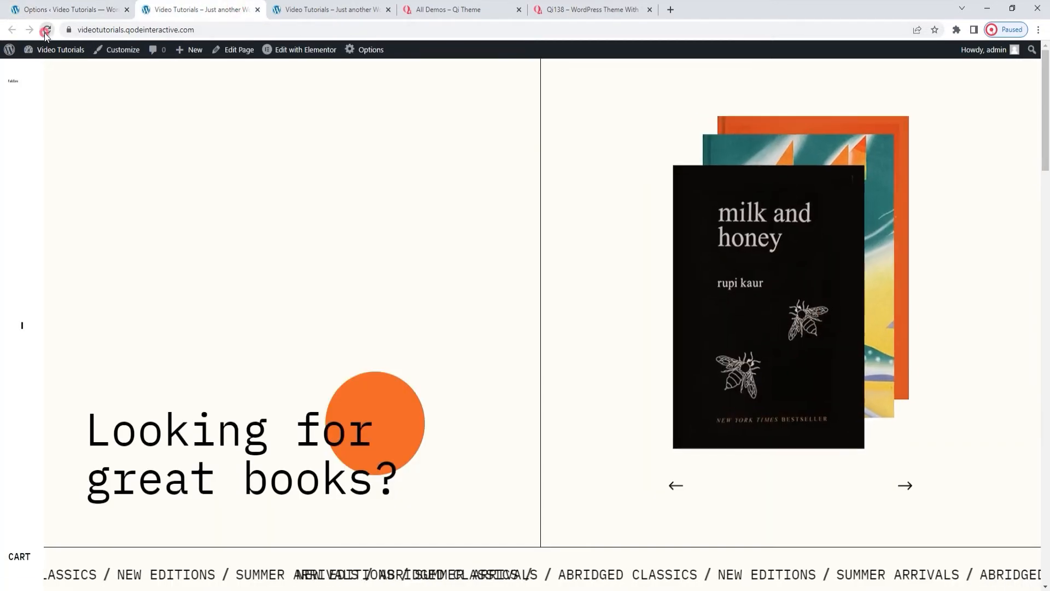
click(47, 31)
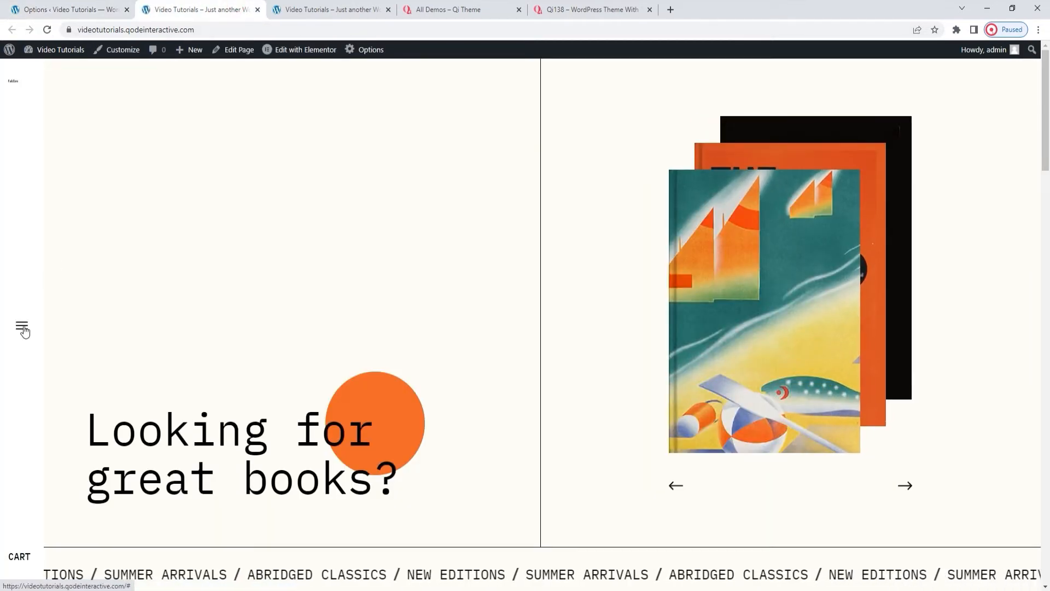
- Set the expanding menu's open icon color to red, hover color to green and size to 30 px, and save
click(66, 4)
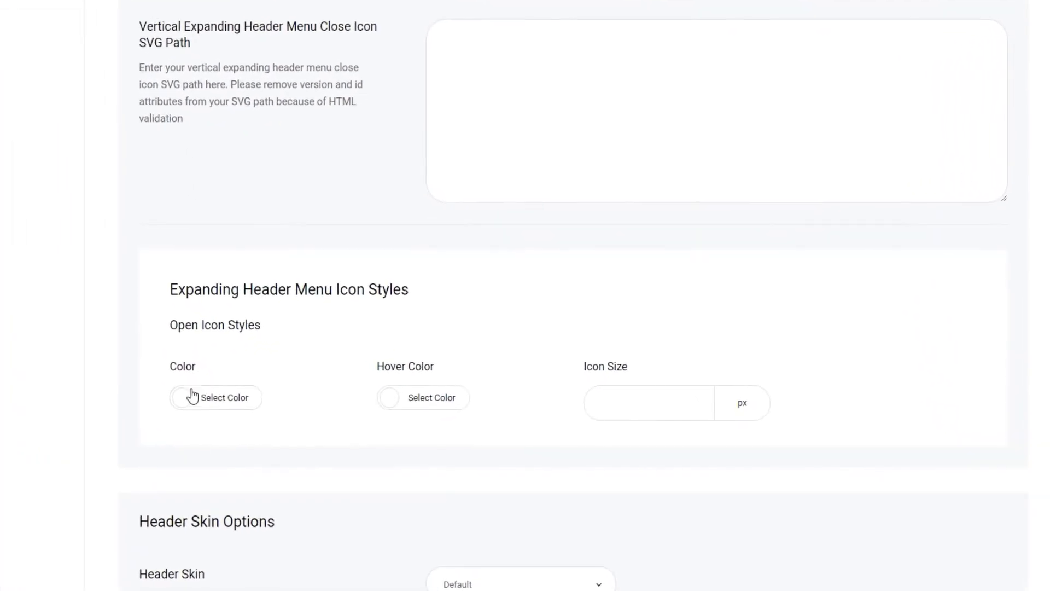
click(192, 395)
scroll(254, 438, down, 1)
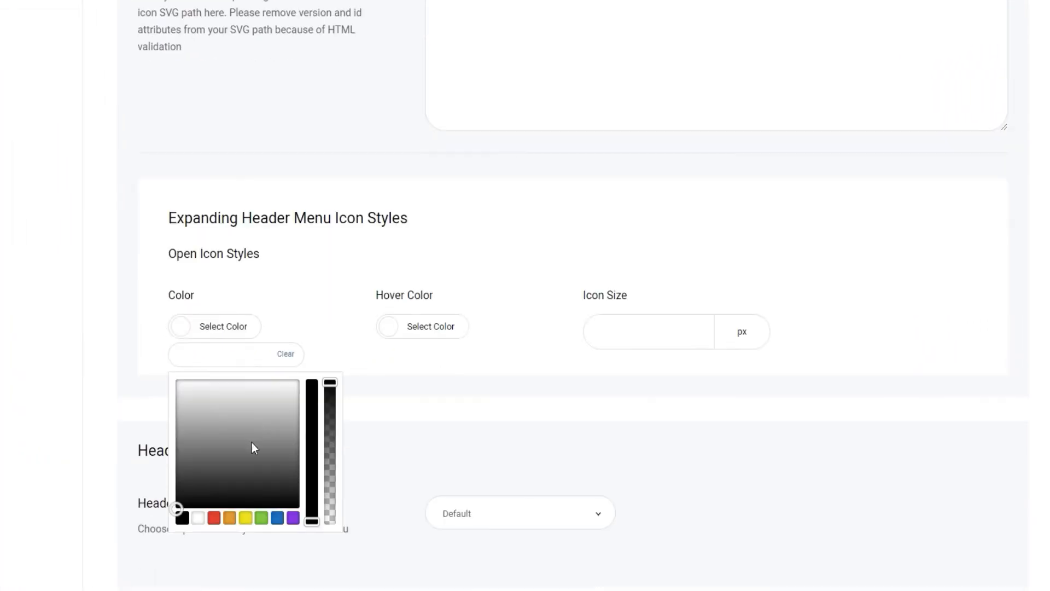
click(214, 518)
click(402, 328)
click(468, 517)
click(642, 340)
text(0)
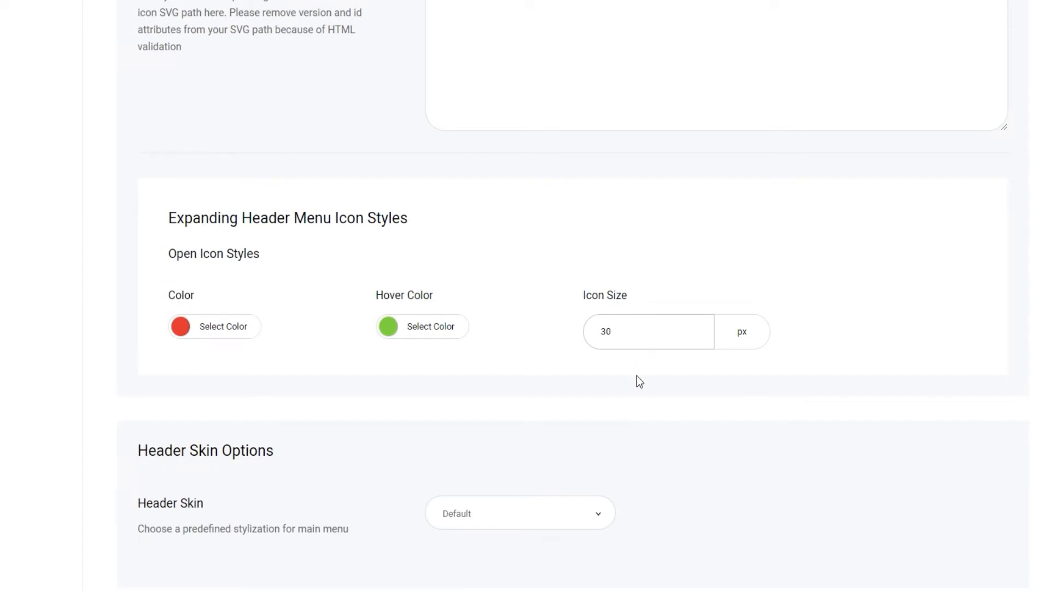
click(636, 376)
click(887, 82)
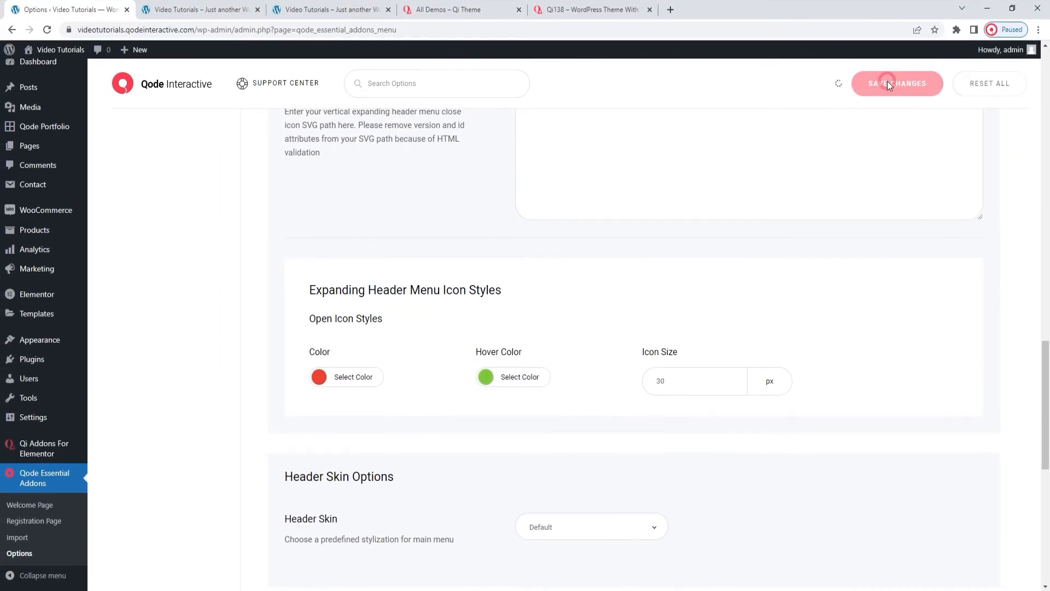
- Reload the live site and try the vertical menu icon to check its color, hover color and size
click(197, 9)
click(48, 29)
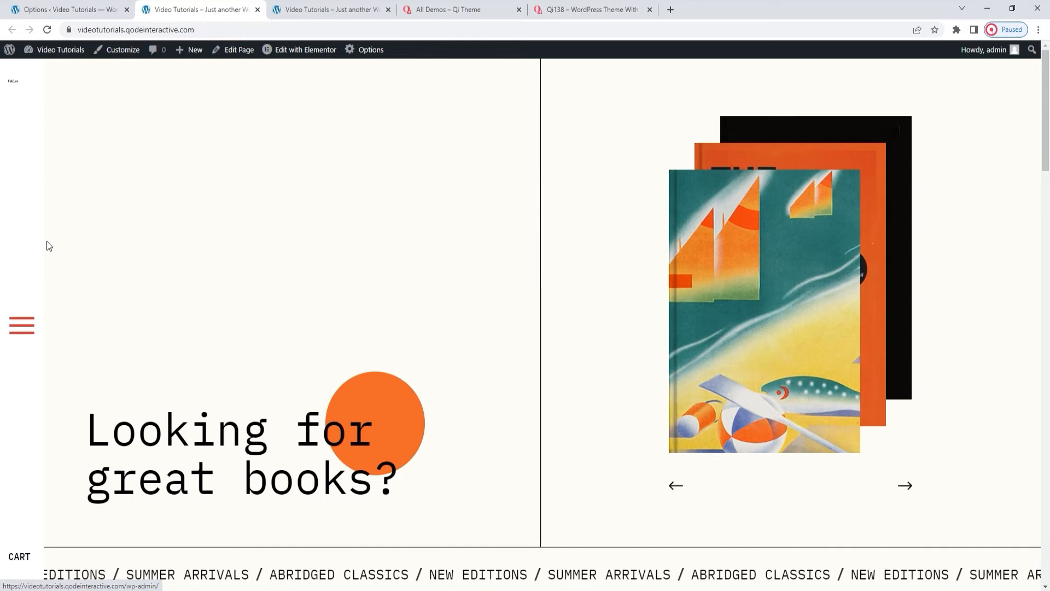
click(27, 328)
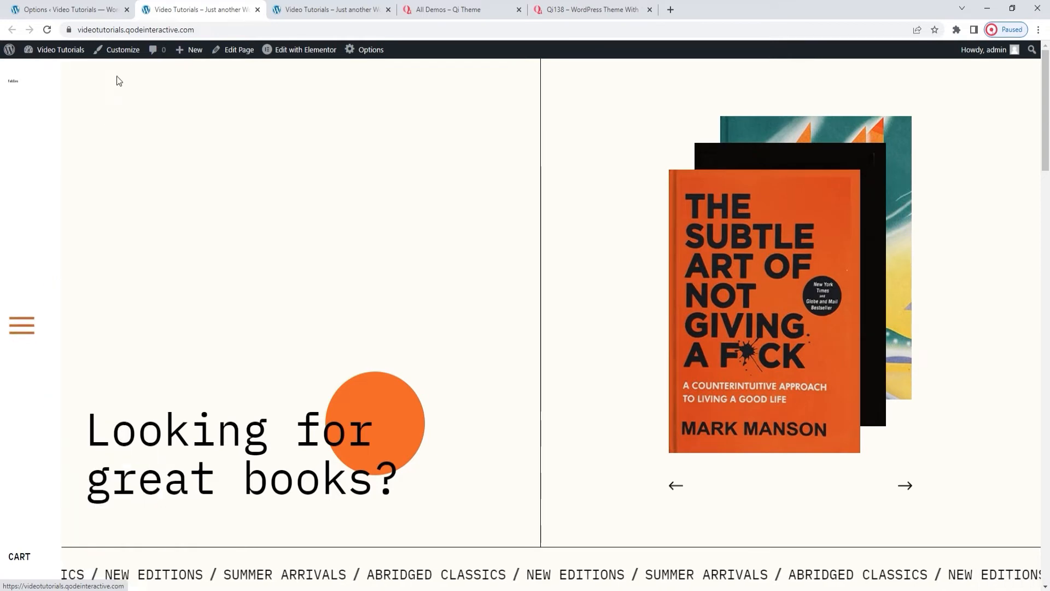
- Clear the color, hover color and icon size from the expanding menu's open icon styles
click(116, 3)
click(336, 383)
click(404, 400)
click(486, 377)
click(569, 400)
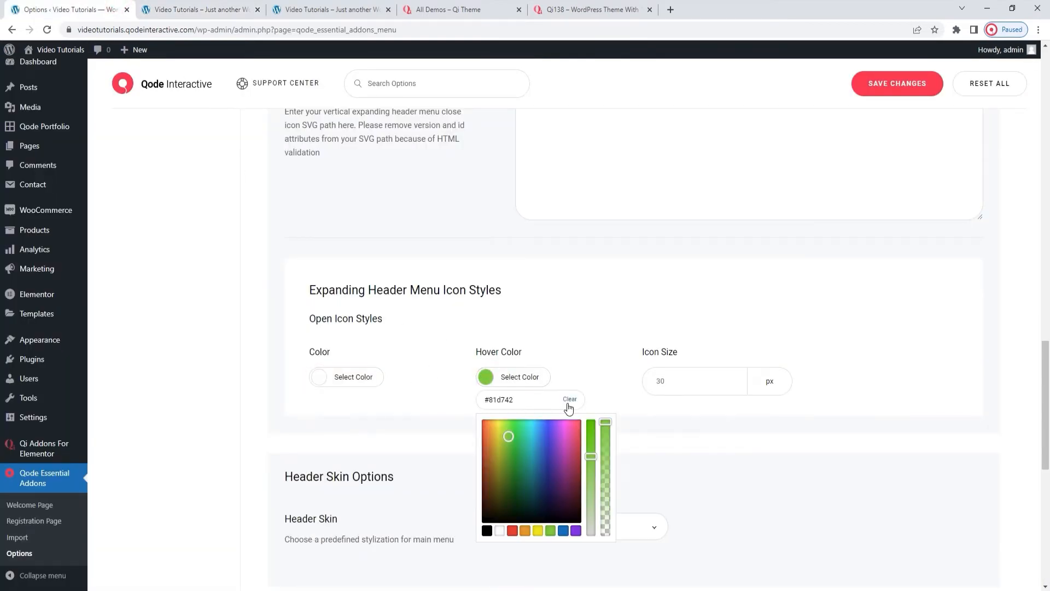
double_click(661, 381)
key(BackSpace)
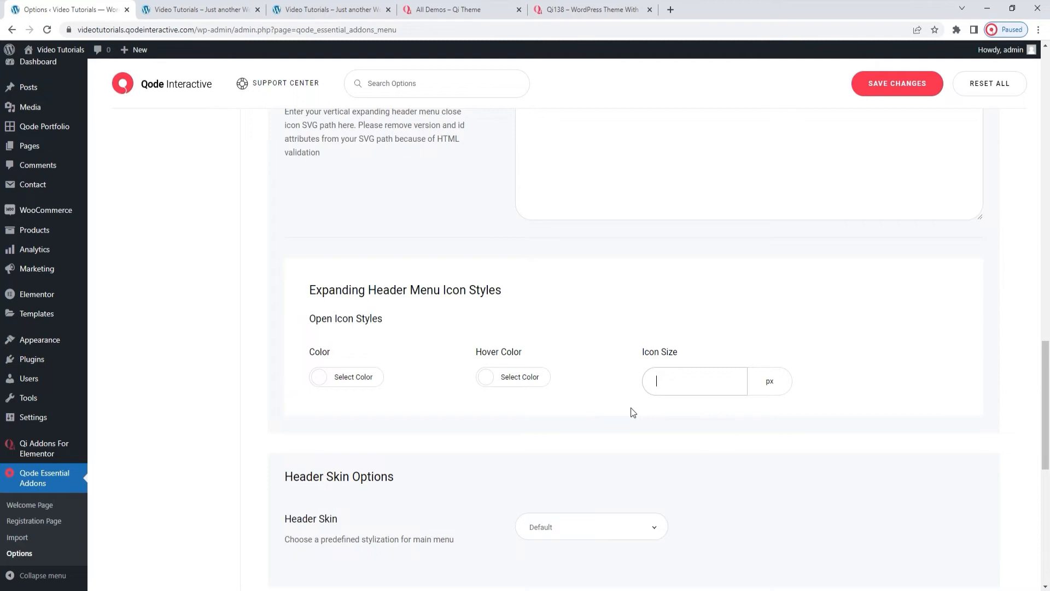
- Switch the header layout to the Standard header, save the changes, and reload the live site to check it
scroll(631, 408, up, 20)
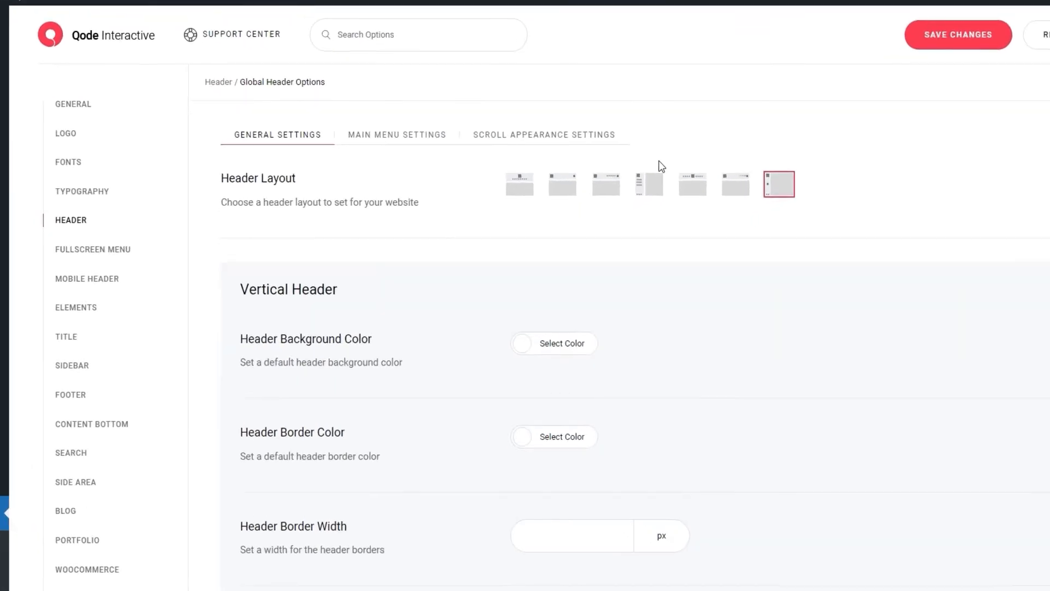
click(613, 188)
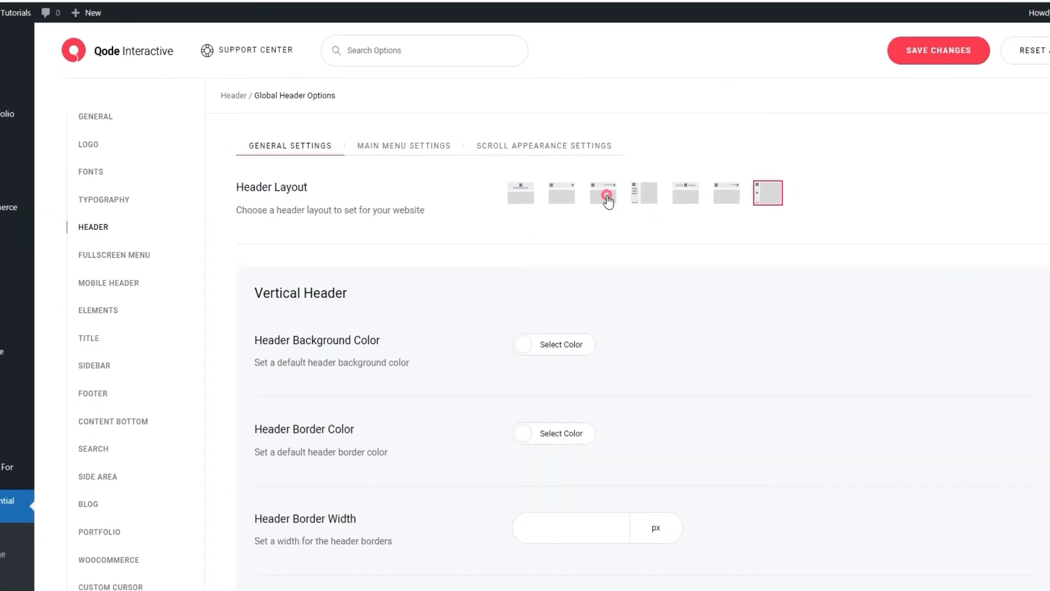
click(937, 34)
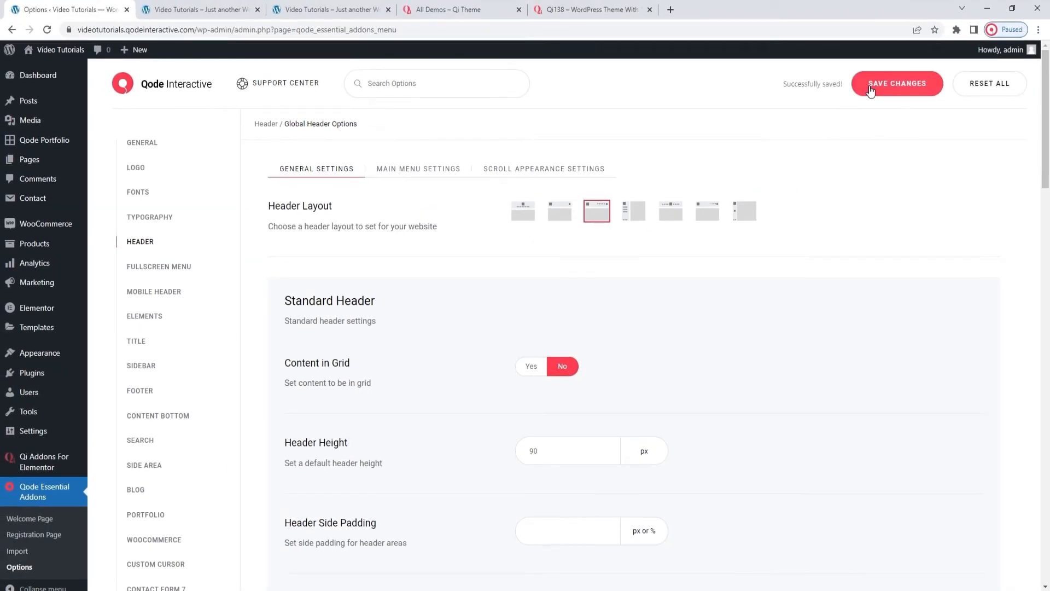
click(197, 9)
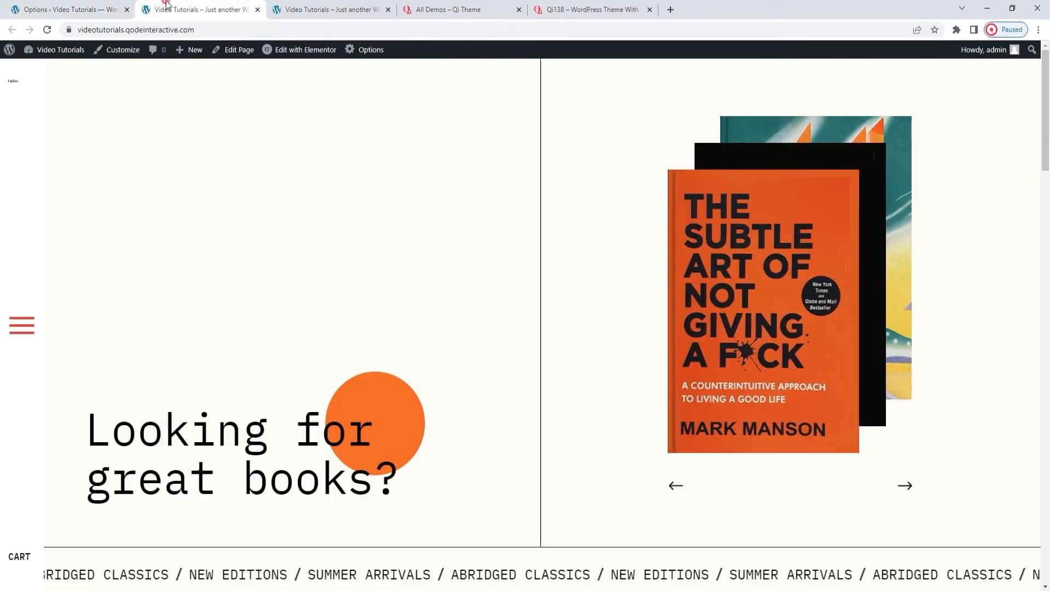
click(53, 30)
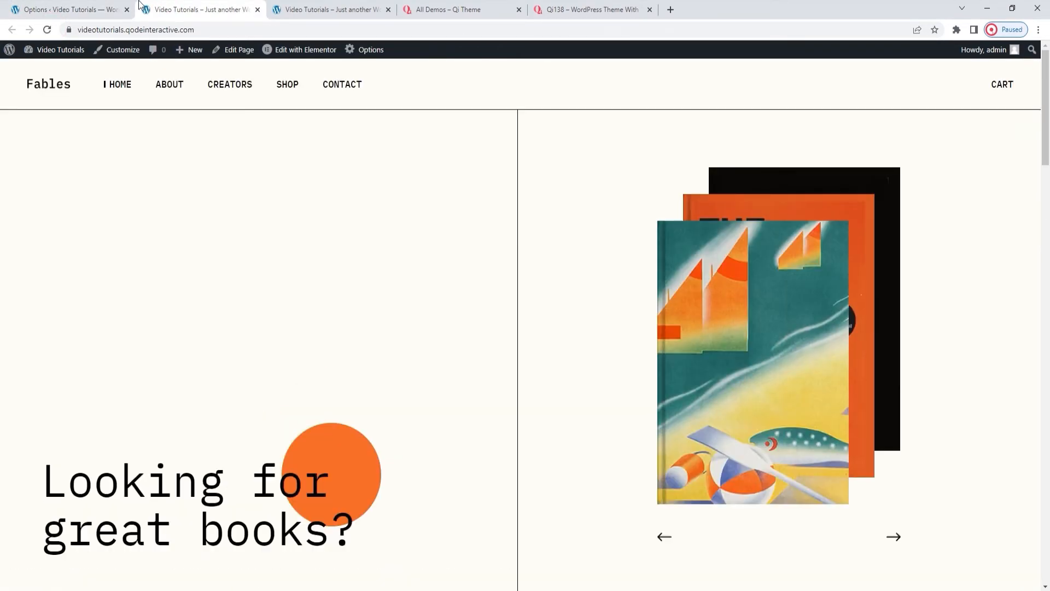
- Open the header's main menu settings and review the dropdown and first-level typography options
click(120, 8)
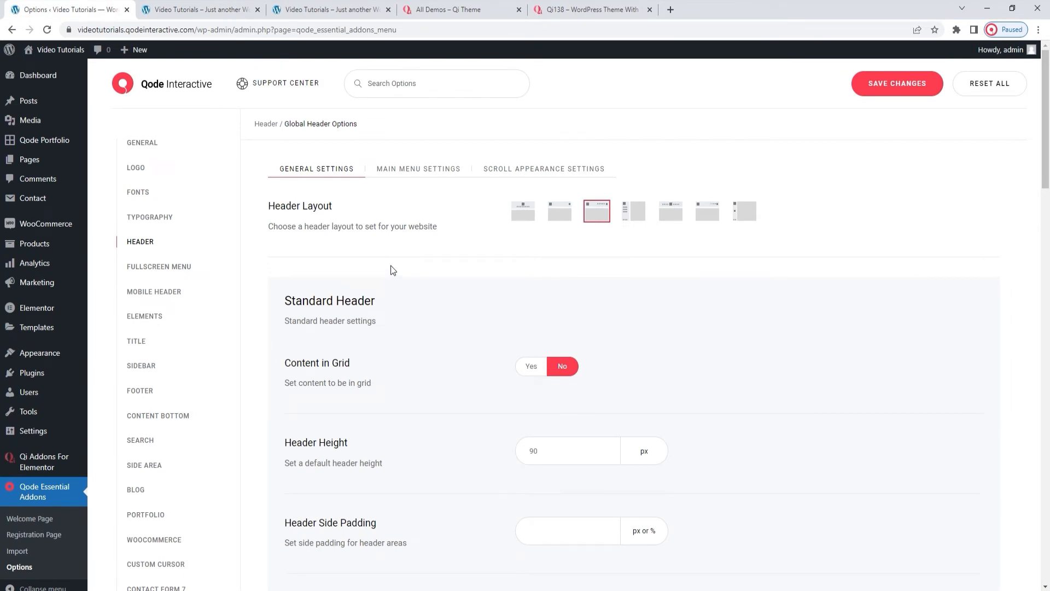
click(407, 170)
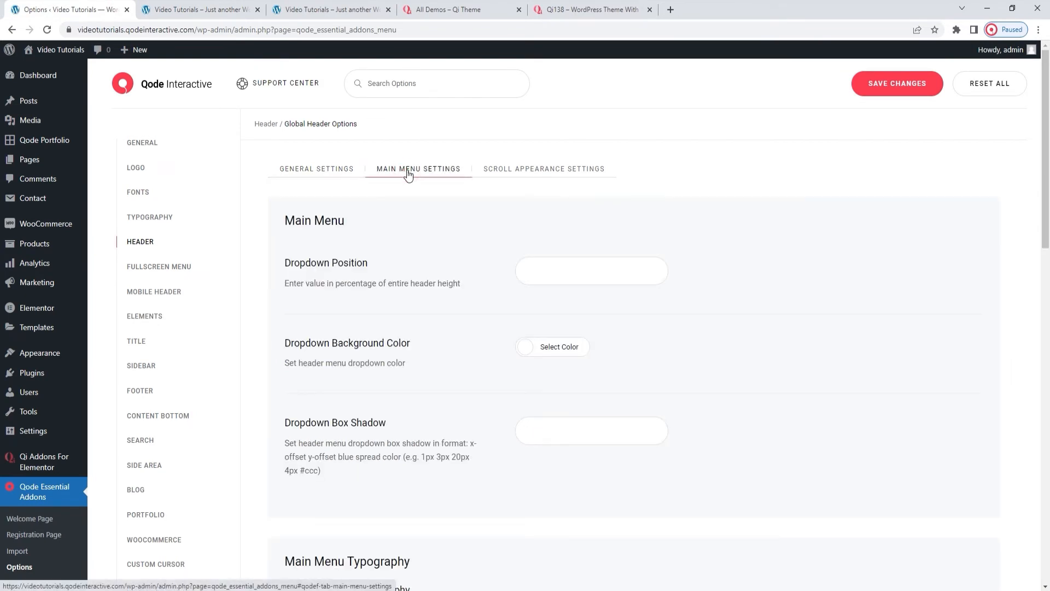
scroll(441, 238, down, 2)
scroll(442, 241, down, 4)
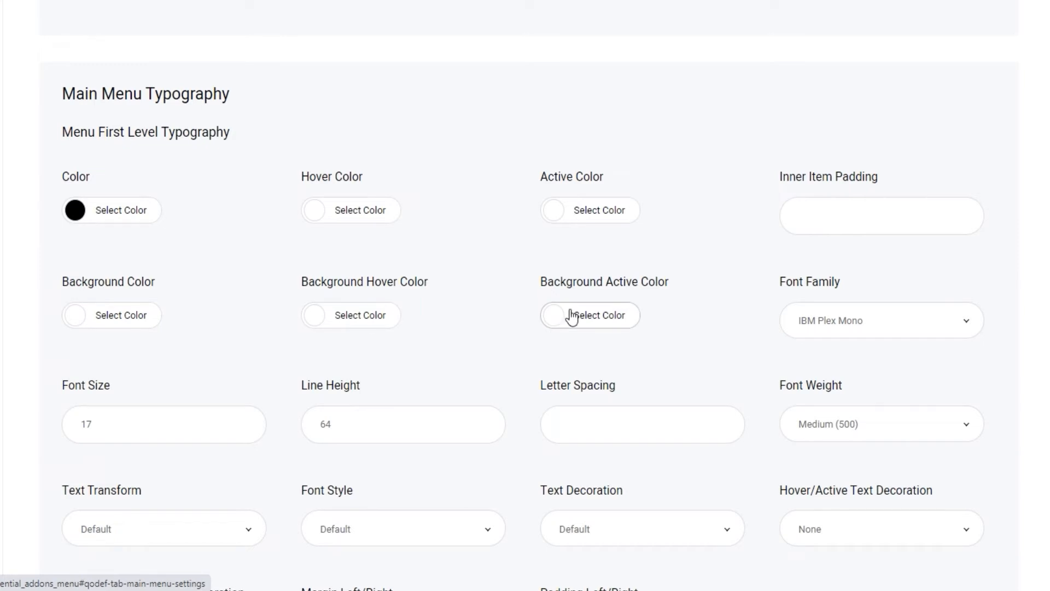
- Set the first-level menu's Inner Item Padding to 20px, save, and reload the live site to check the spacing
click(814, 218)
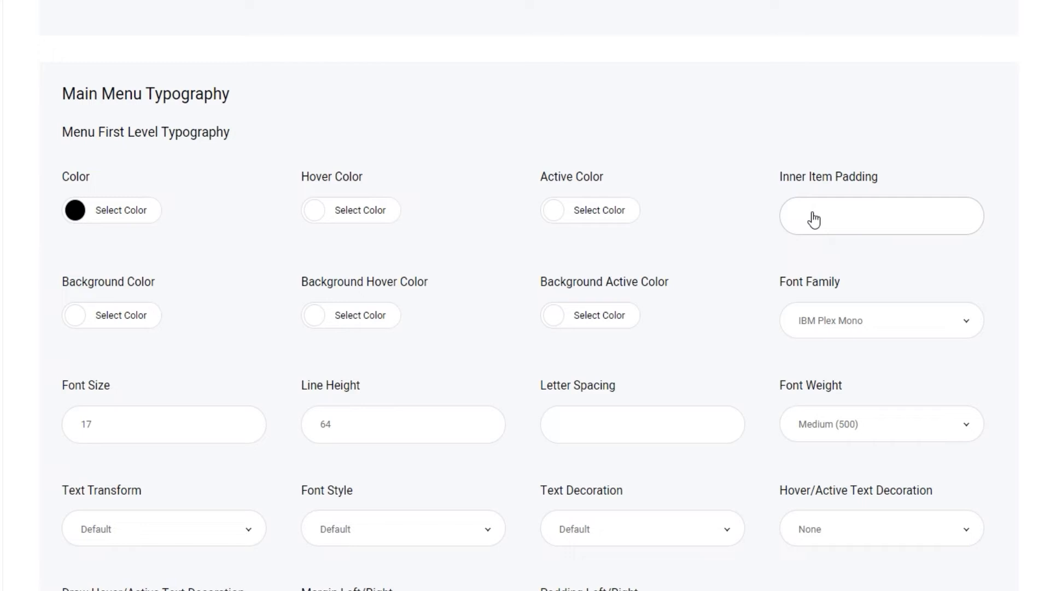
text(20px)
click(906, 93)
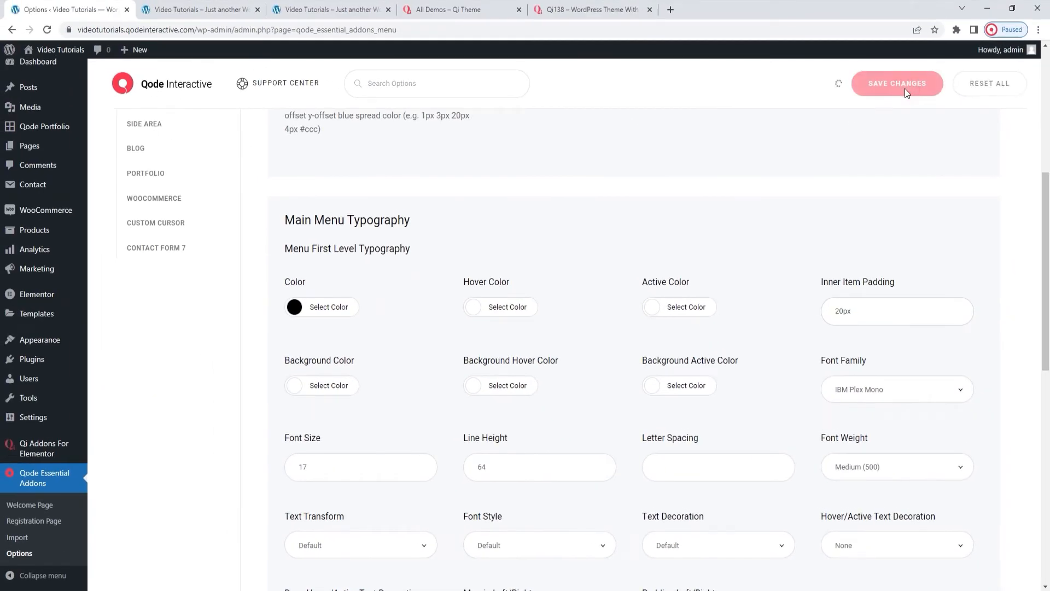
click(164, 10)
click(47, 30)
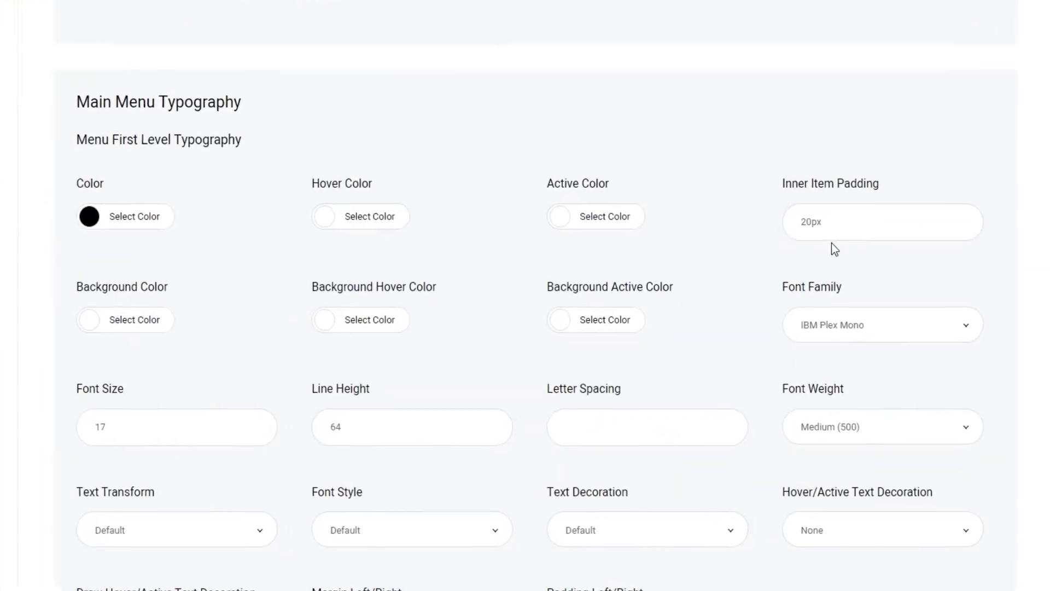
- Replace the Inner Item Padding with 0px 5px 3px 3px, save, and check the menu spacing on the reloaded live site
drag(829, 224, 789, 220)
key(BackSpace)
text(0px)
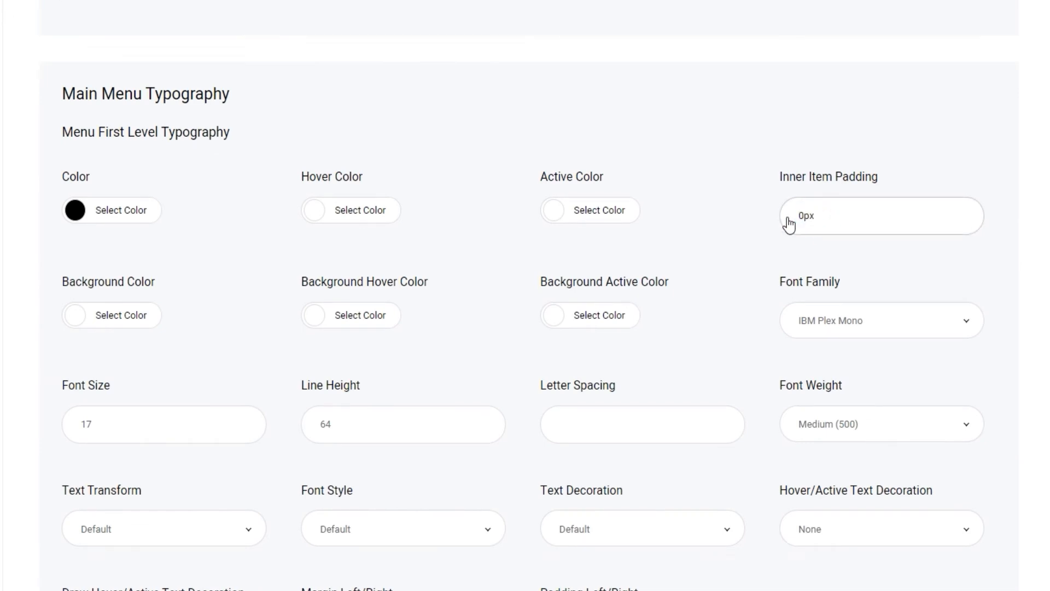
text( 5px 3px 3px)
click(916, 75)
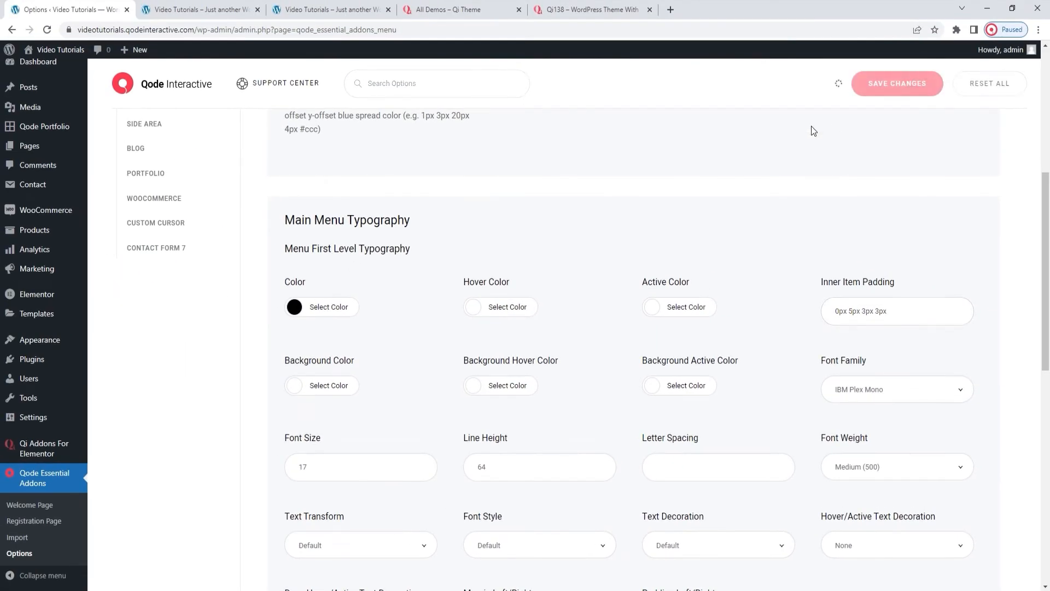
click(199, 10)
click(47, 30)
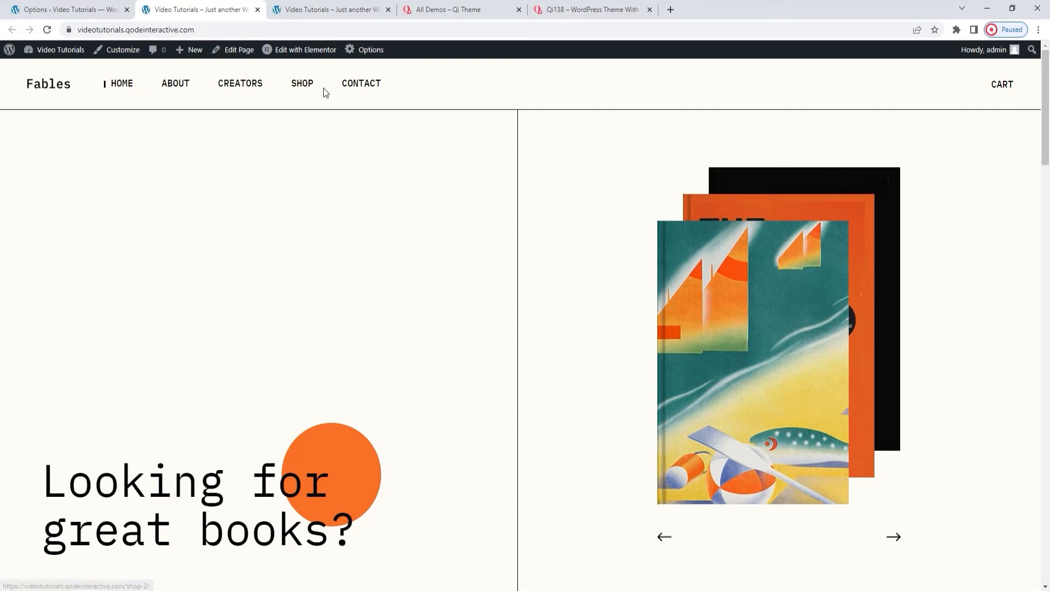
- Return to the options page and clear the first-level menu's Inner Item Padding
click(112, 8)
double_click(842, 311)
key(ctrl+a)
key(BackSpace)
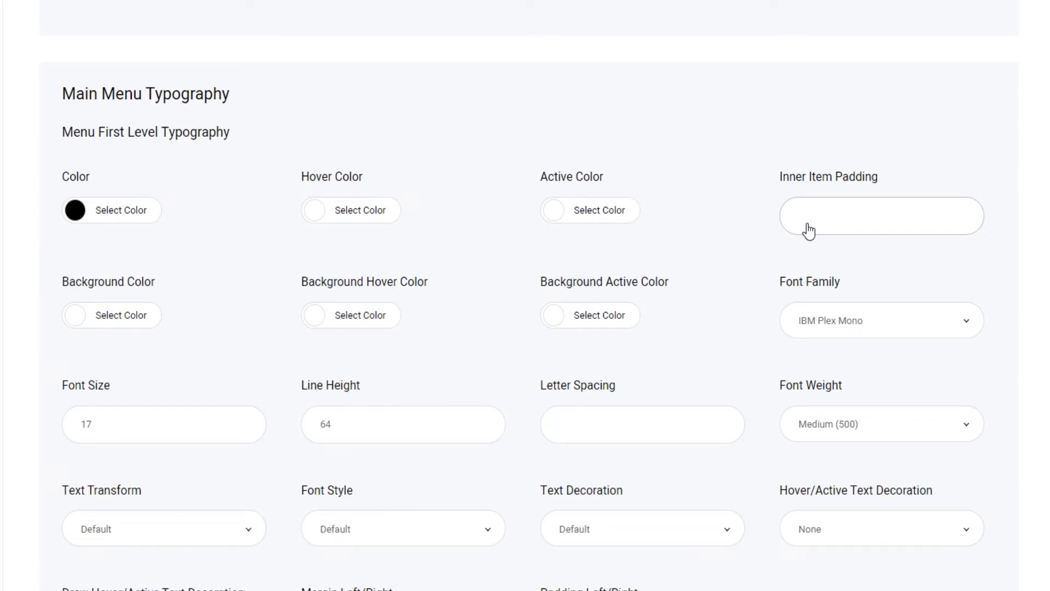
- Set the first-level menu's Background Color to red #dd3333, save, and reload the live site to check it
click(84, 323)
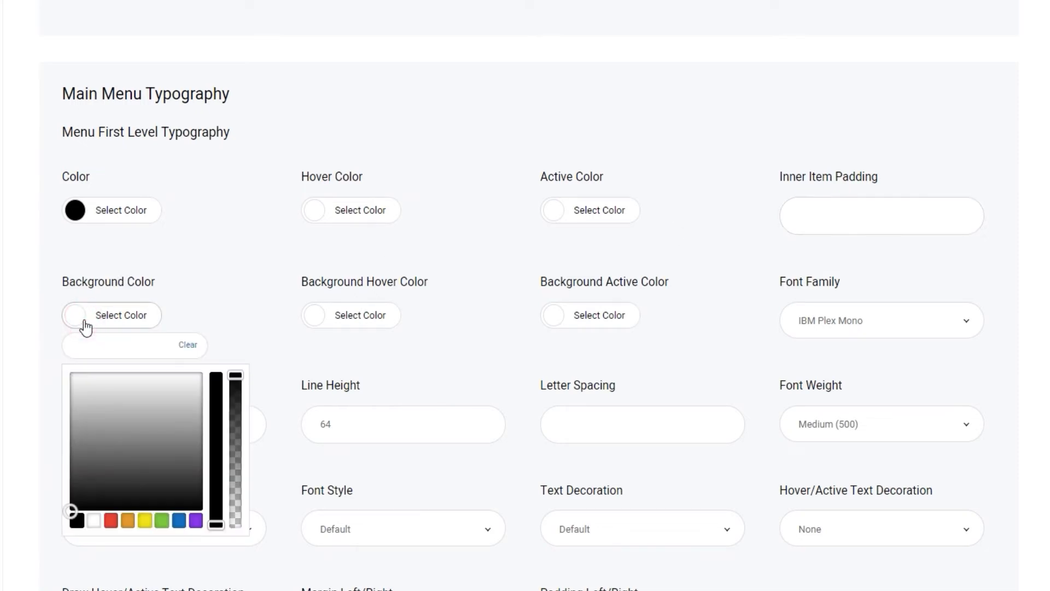
click(111, 520)
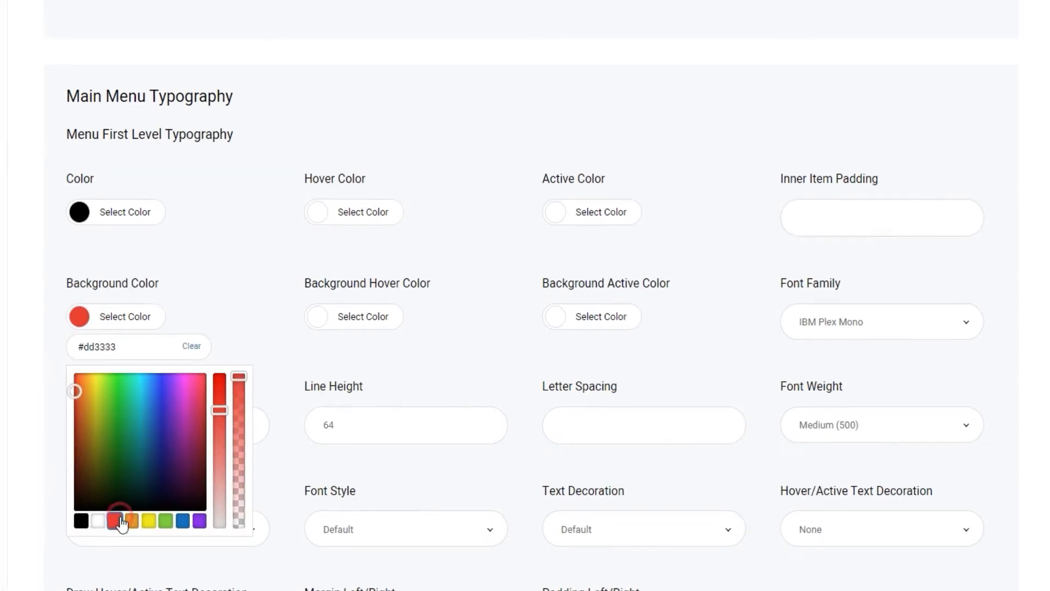
click(857, 55)
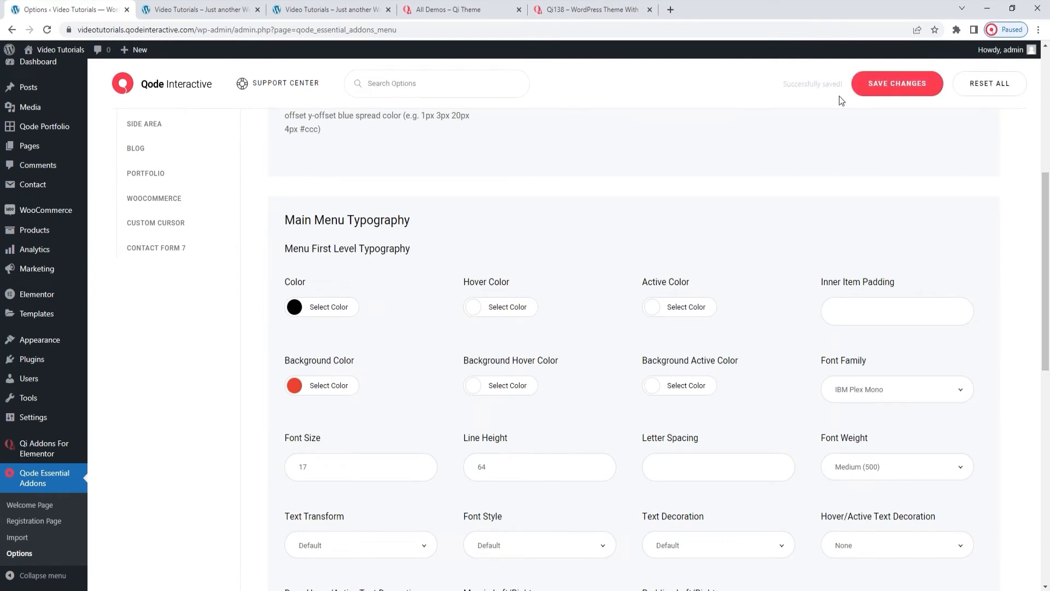
click(230, 9)
click(49, 30)
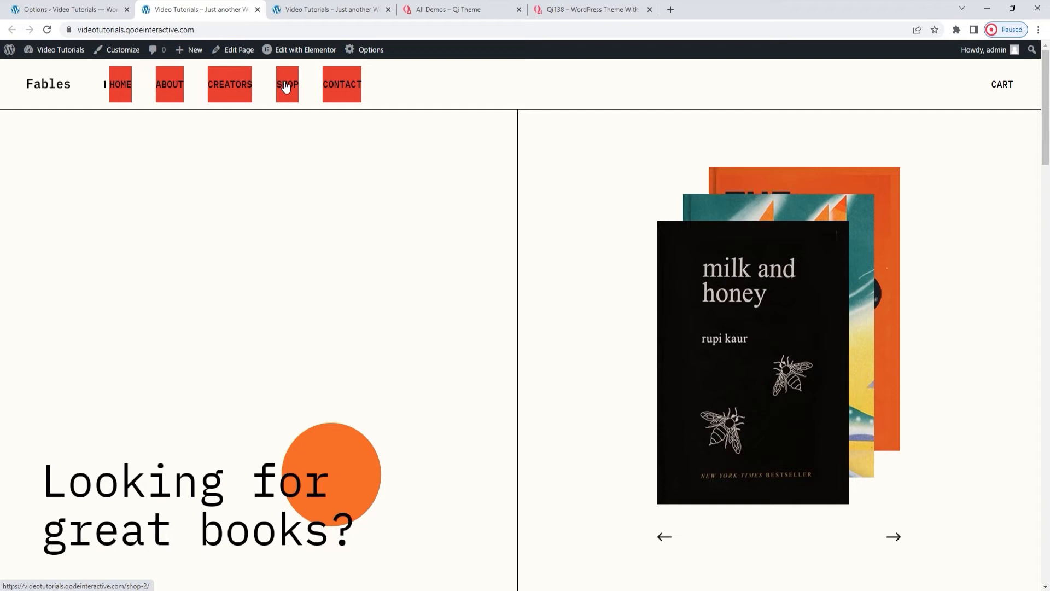
- Set the first-level menu's Inner Item Padding to 10px, save, and reload the live site to check the item backgrounds
click(66, 10)
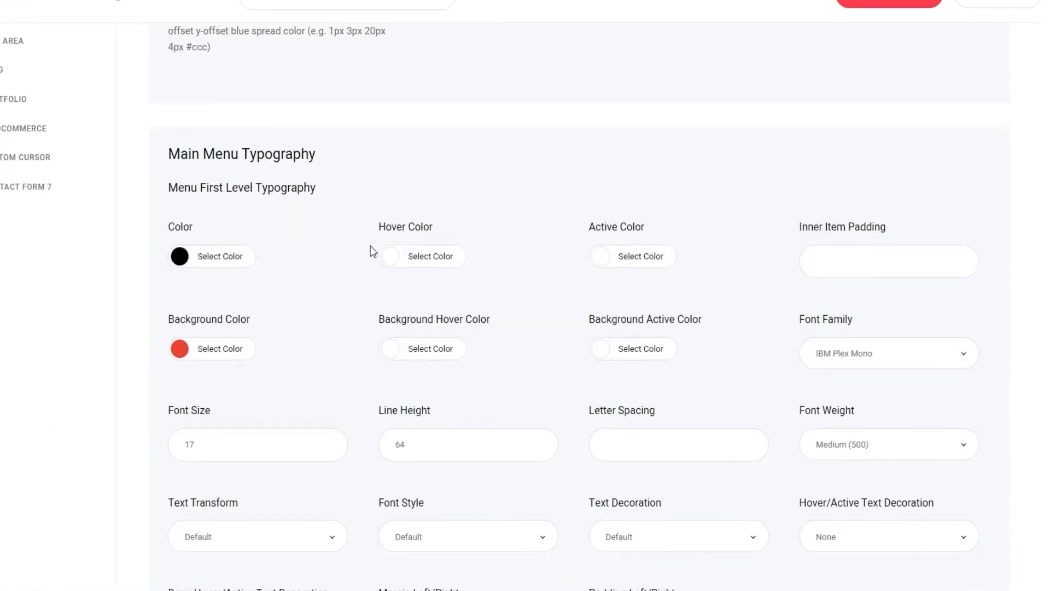
click(813, 228)
text(10px)
click(877, 92)
click(224, 7)
key(F5)
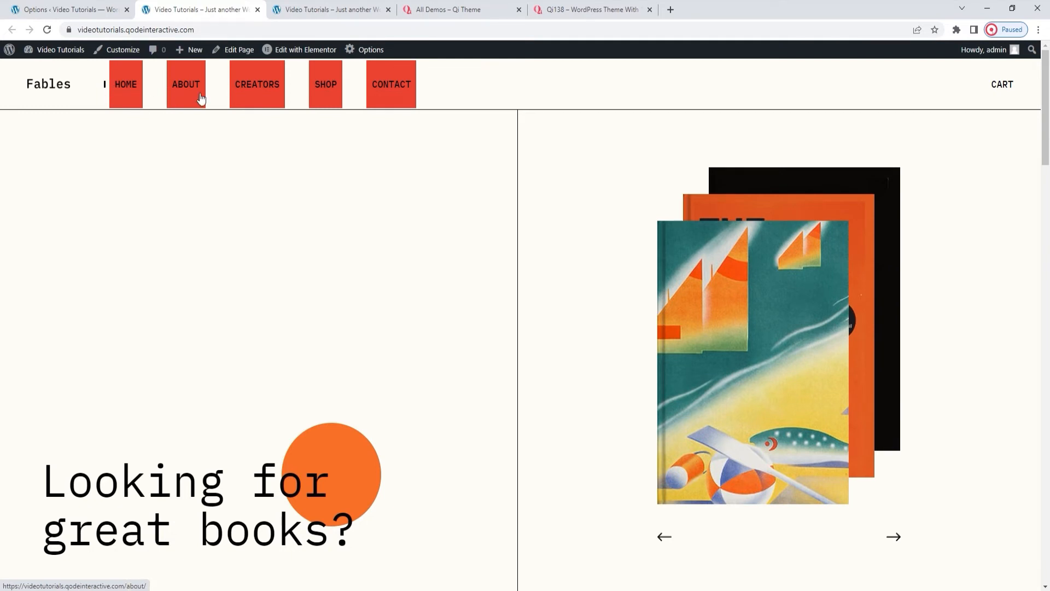
- Set the first-level menu's Background Hover Color to orange #dd9933 and Background Active Color to yellow #eeee22
click(98, 7)
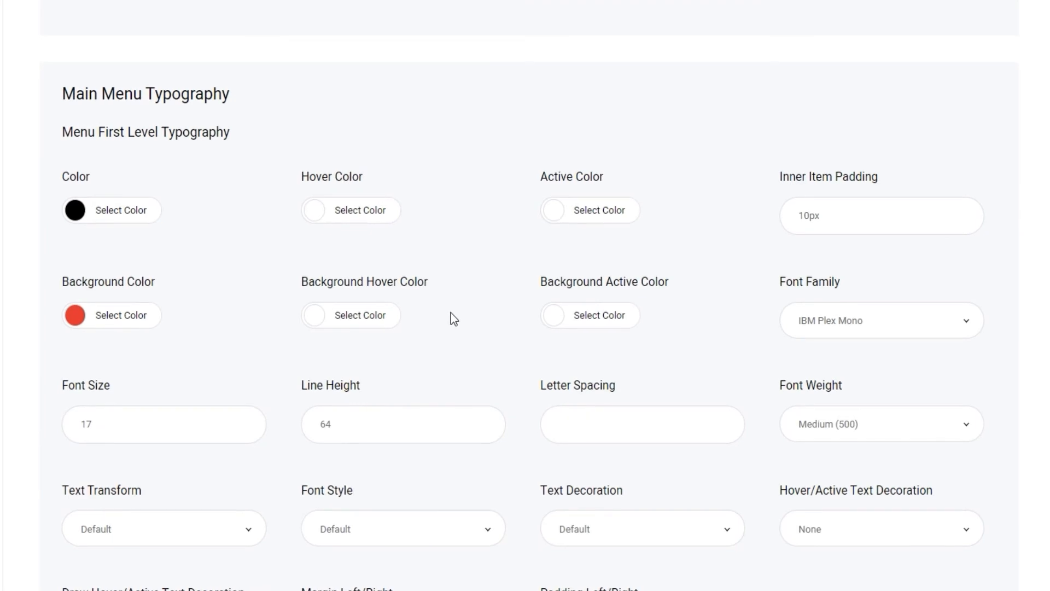
click(314, 317)
click(367, 520)
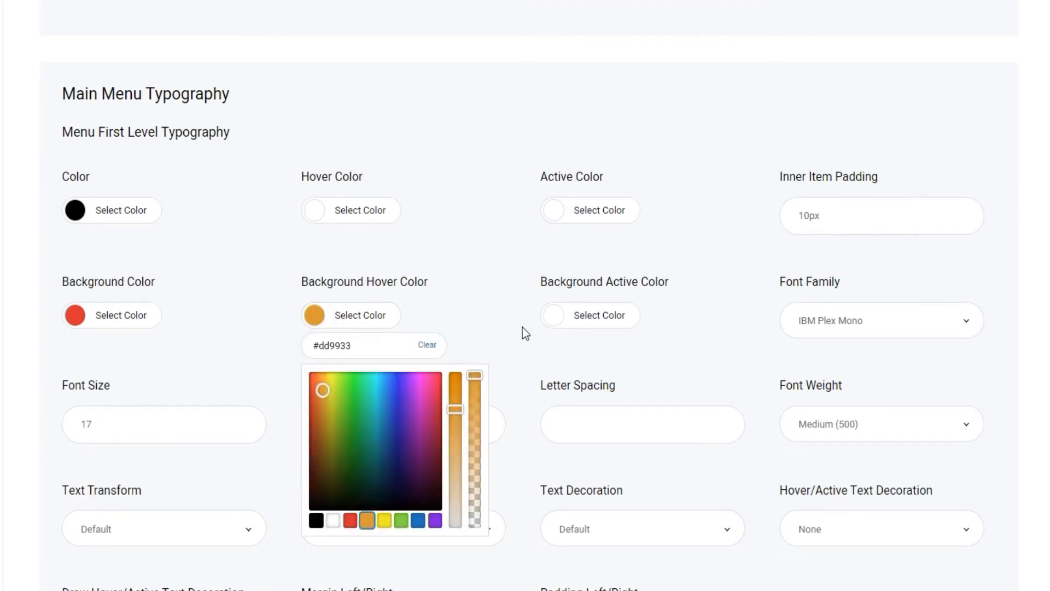
click(550, 316)
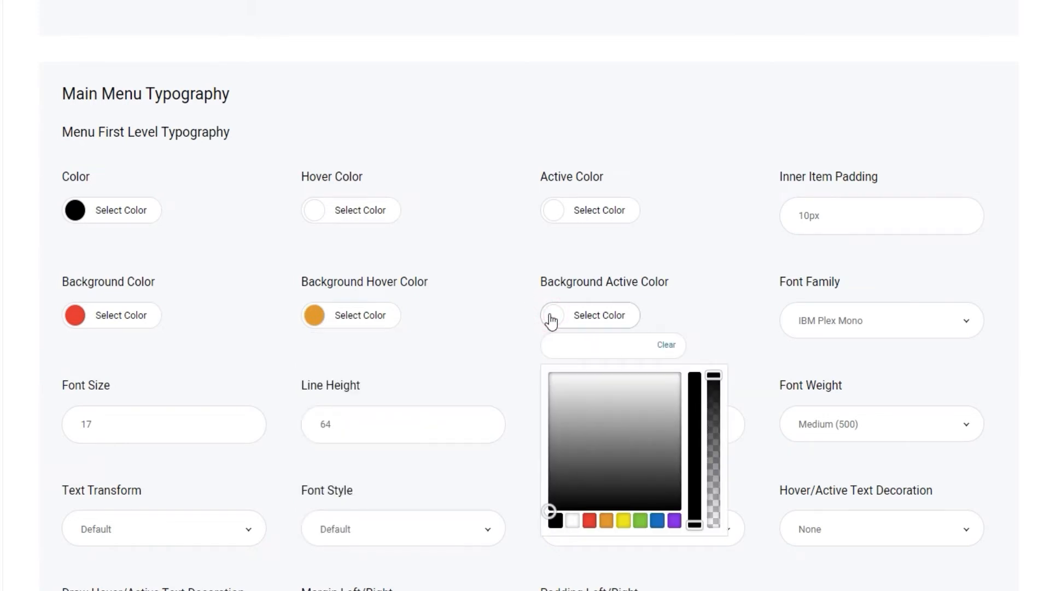
click(624, 522)
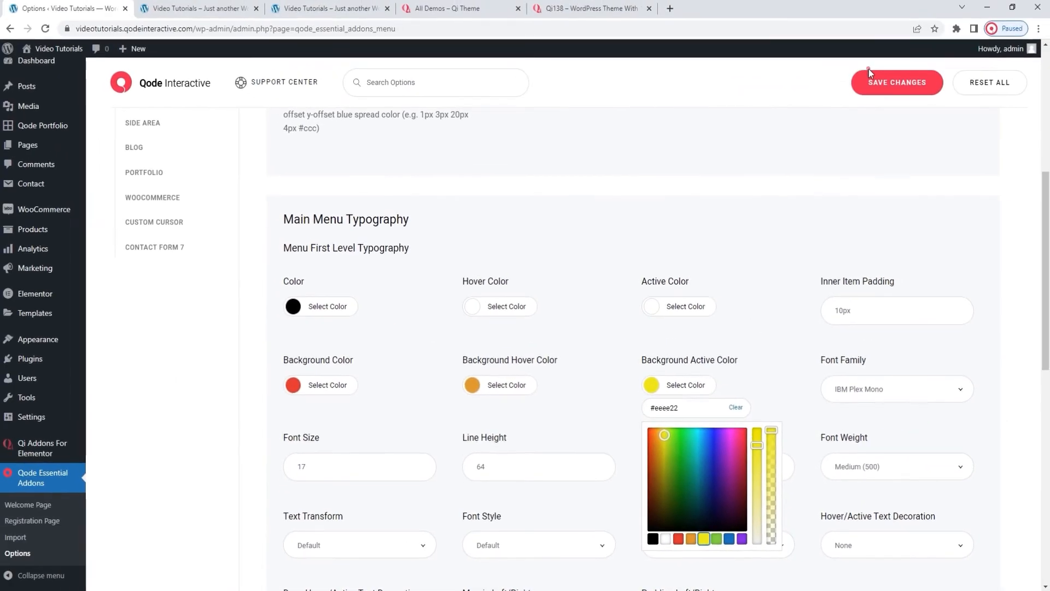
- Save the menu background colors and reload the live site to check the hover and active item backgrounds
click(870, 77)
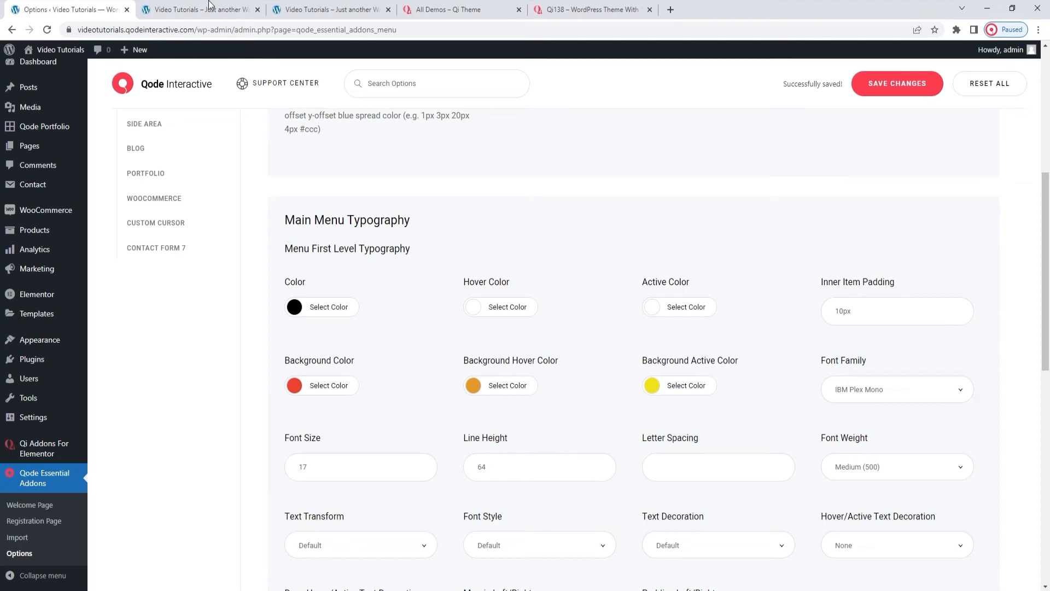
click(208, 9)
click(47, 30)
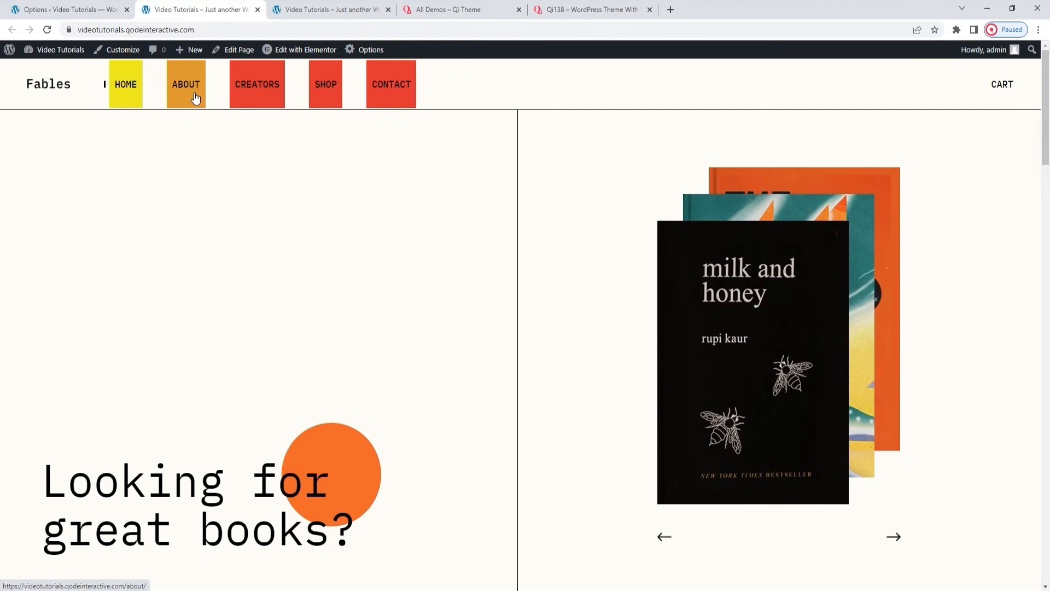
- Back on the options page, clear the first-level menu's Background Color, Background Hover Color and Background Active Color
click(101, 4)
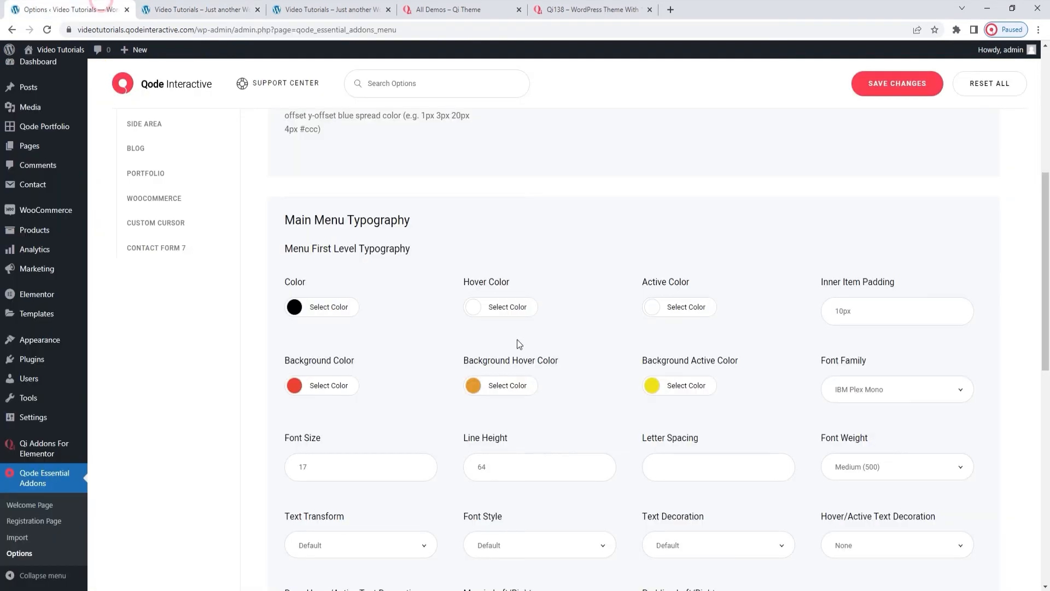
click(302, 385)
click(377, 408)
click(474, 385)
click(558, 407)
click(651, 386)
click(736, 408)
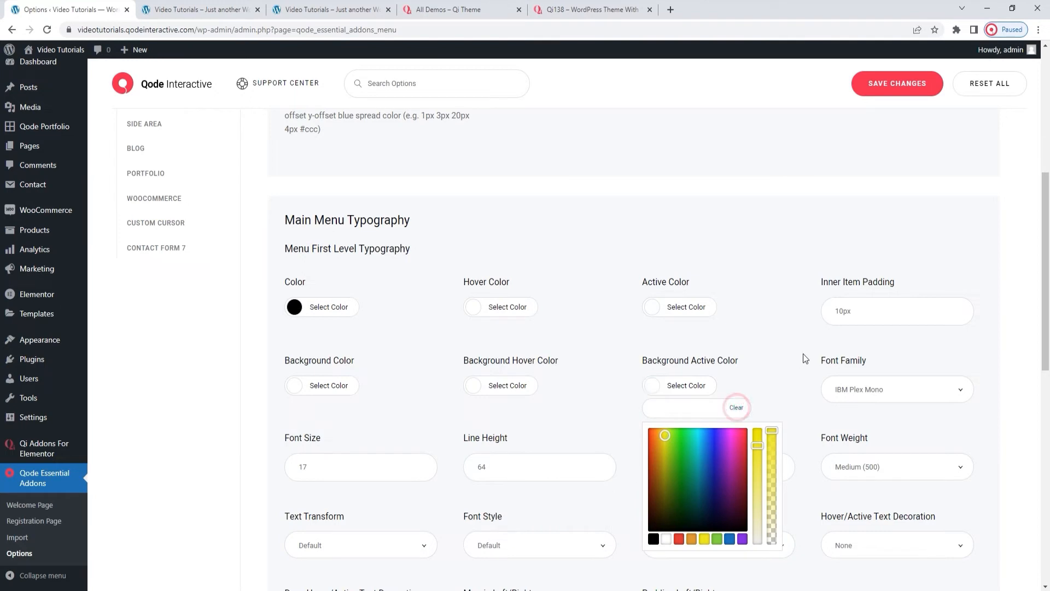
- Clear the first-level menu's Inner Item Padding, save, and reload the live site to check the menu
click(840, 323)
double_click(840, 323)
key(BackSpace)
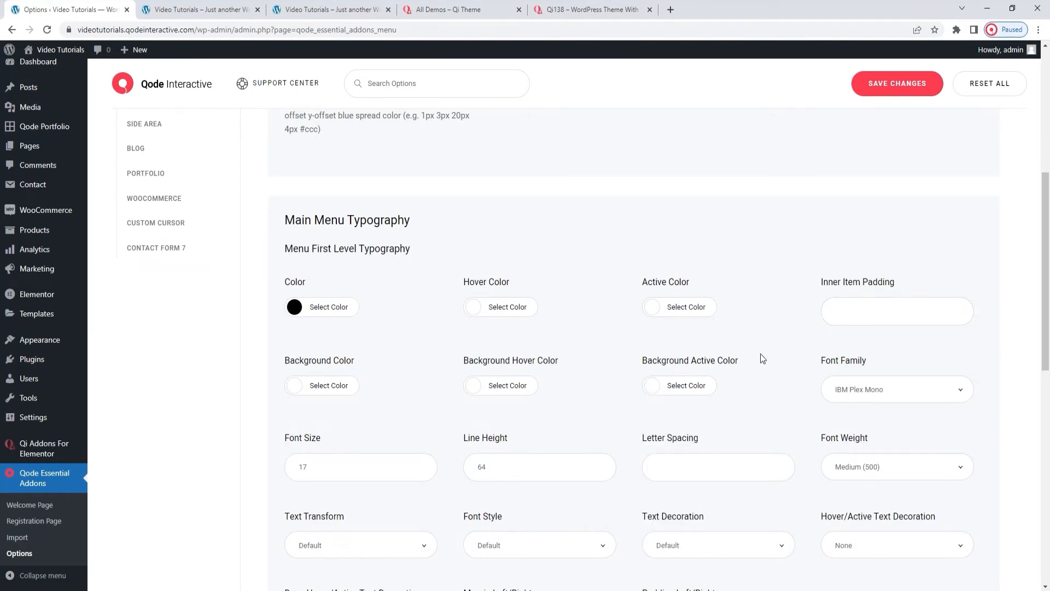
click(868, 94)
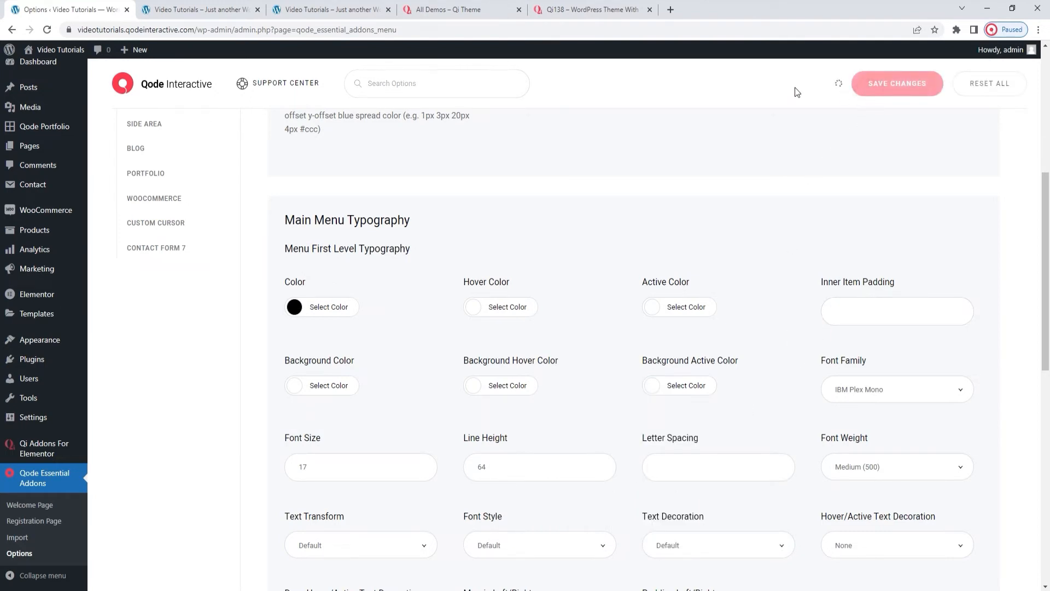
click(196, 7)
click(47, 30)
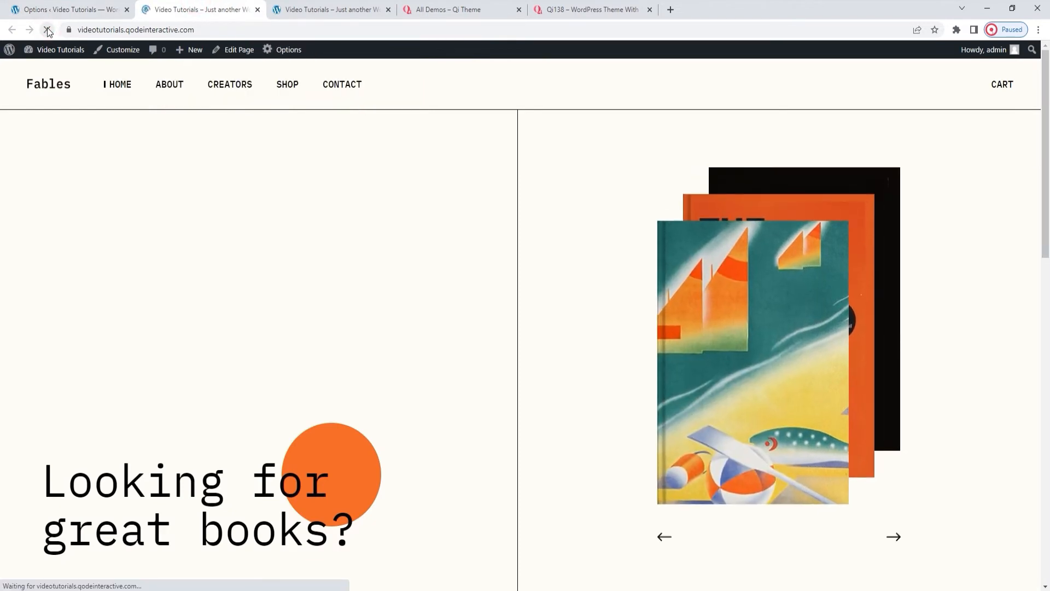
- Return to the header options and set Header Scroll Appearance to Sticky in the scroll appearance settings
click(89, 7)
scroll(440, 292, up, 6)
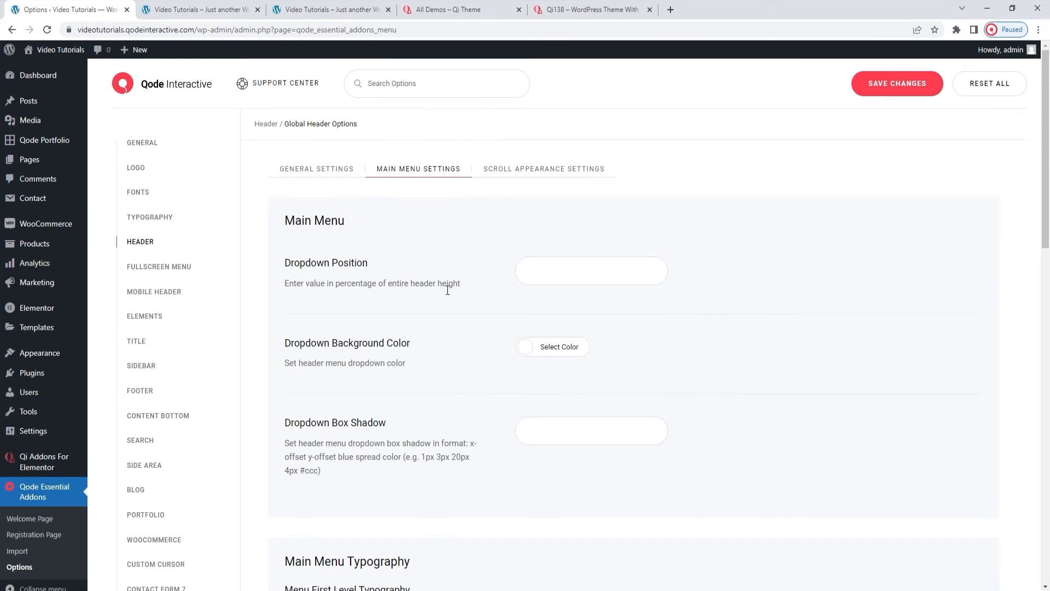
click(512, 169)
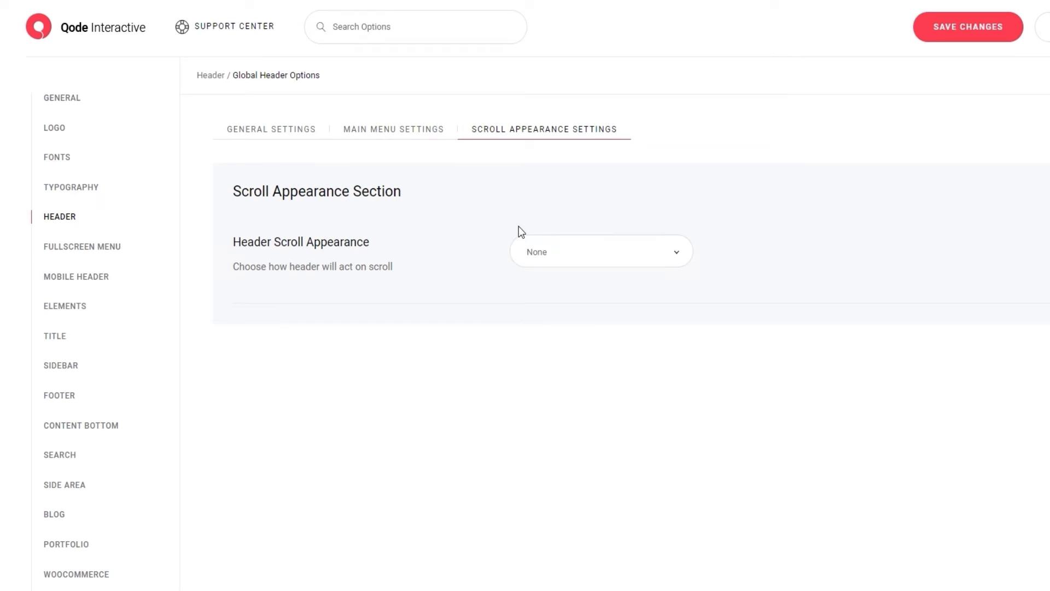
click(554, 260)
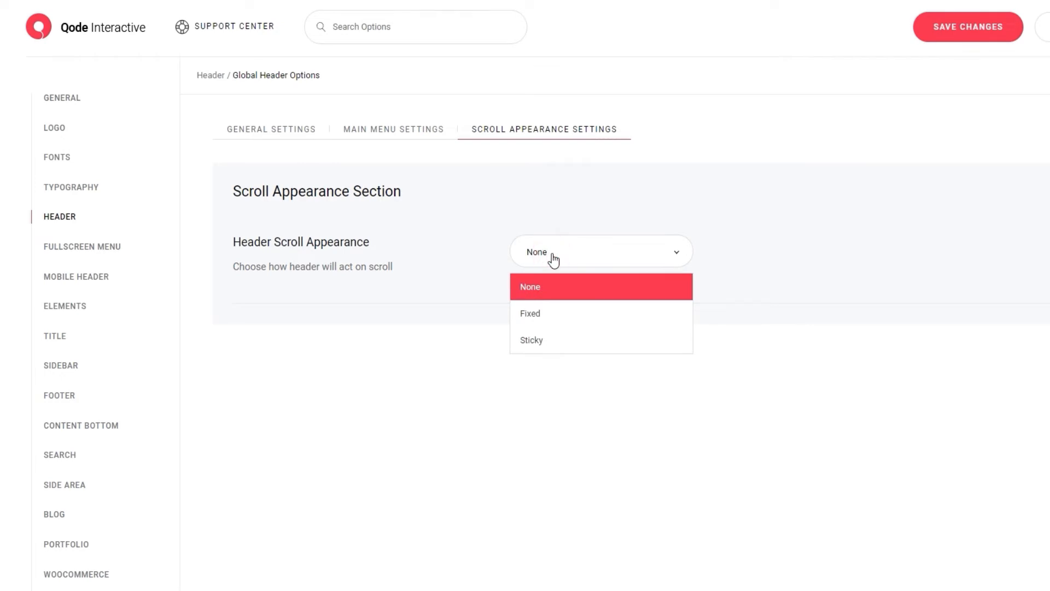
click(556, 340)
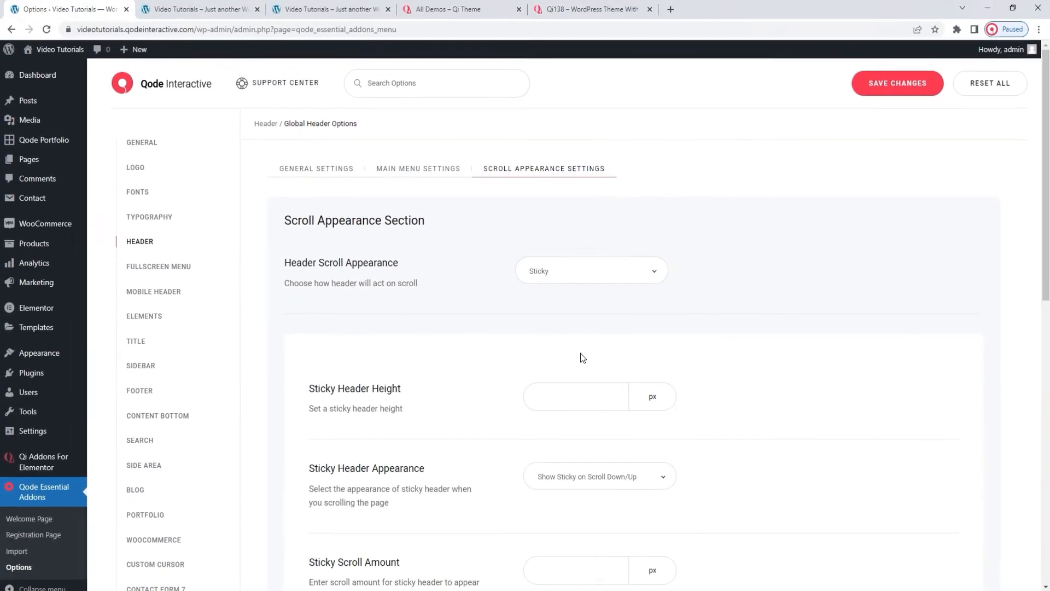
- Save the sticky setting, reload the live site, and check how the header behaves further down the page
click(870, 91)
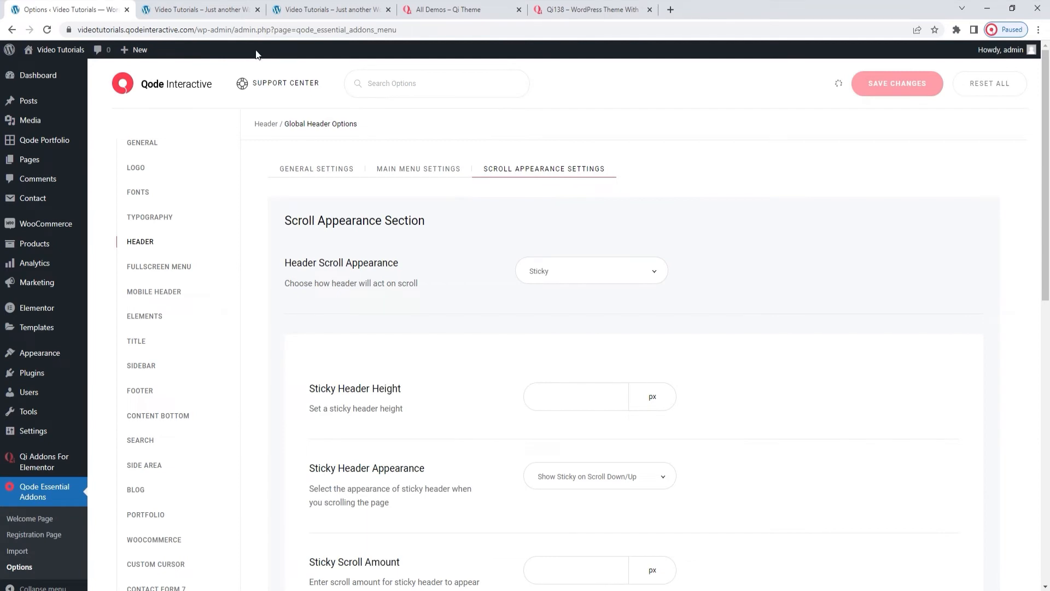
click(188, 6)
click(47, 30)
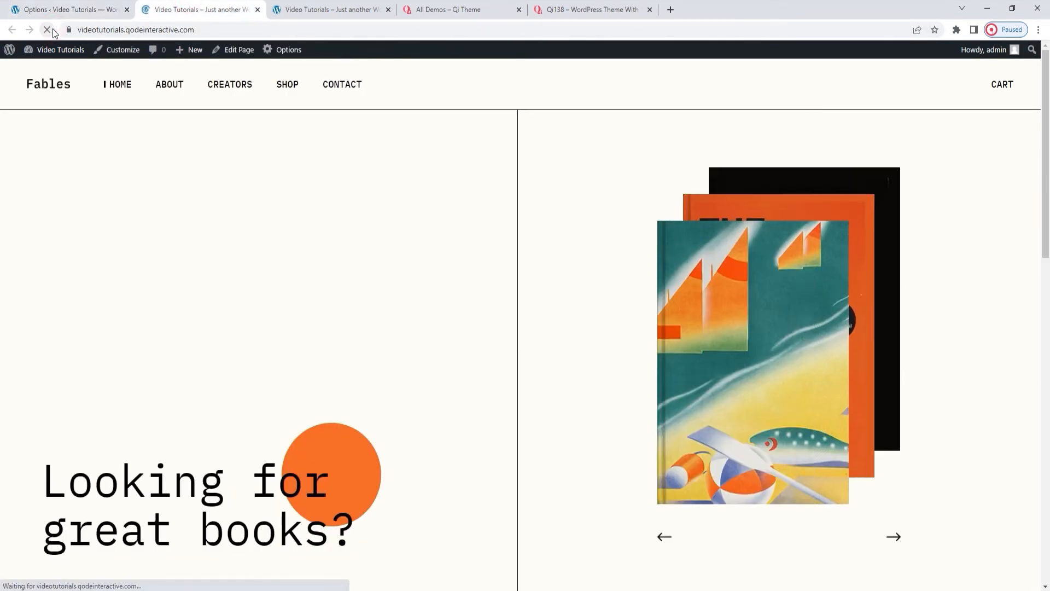
scroll(291, 219, down, 3)
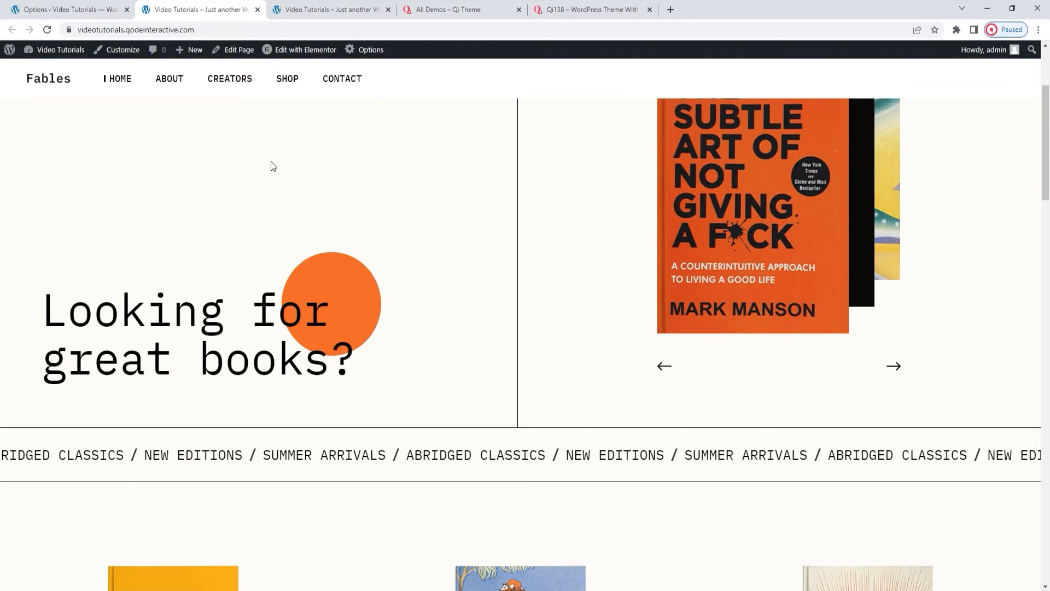
- Return to the options page and set the Sticky Header Side Padding to 100px
click(114, 5)
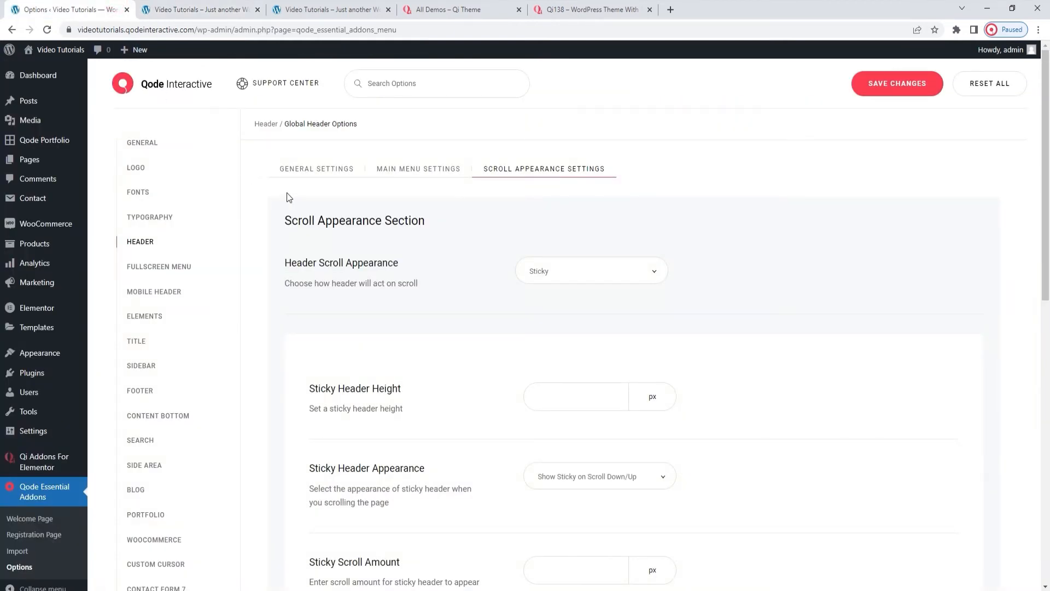
scroll(423, 254, down, 5)
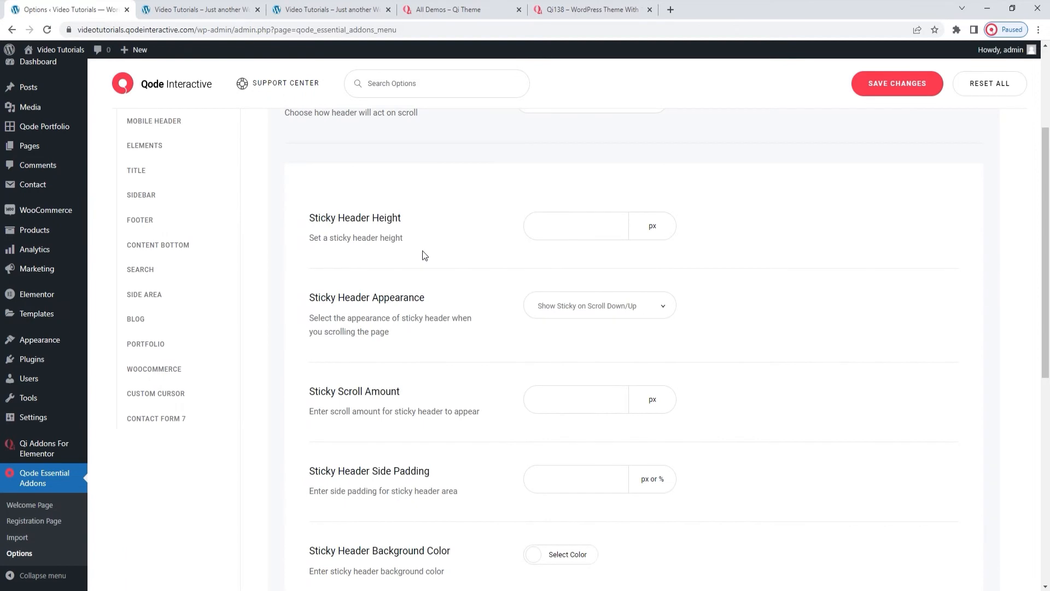
scroll(423, 253, down, 3)
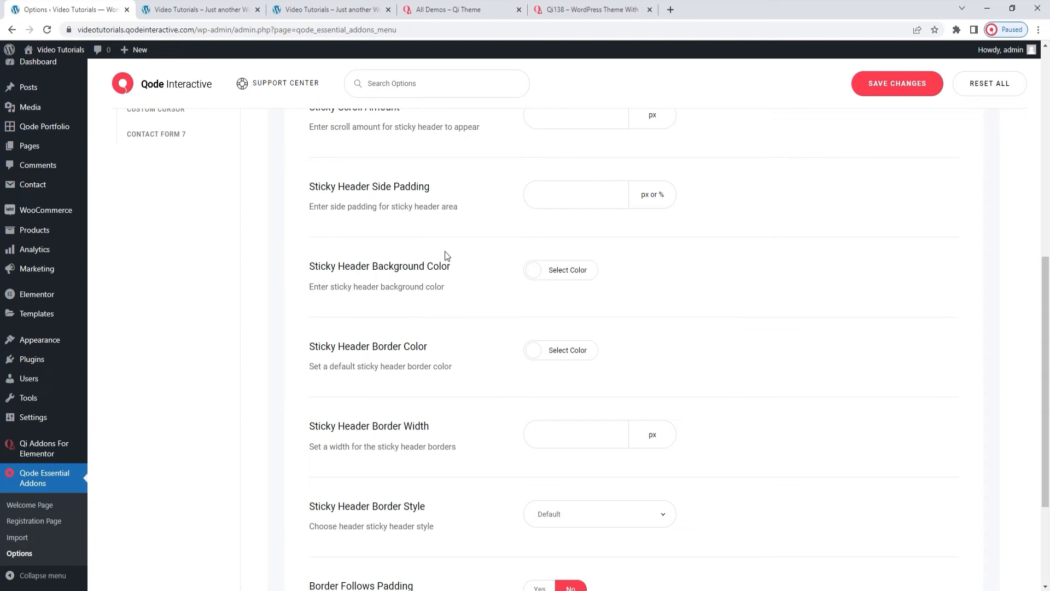
click(563, 196)
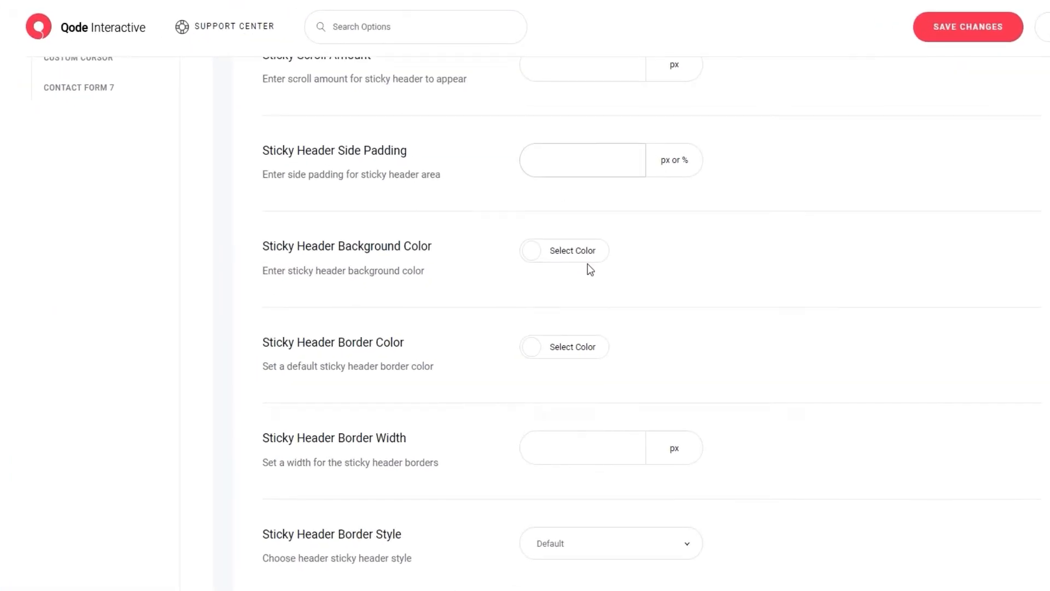
text(100px)
click(621, 269)
scroll(608, 264, down, 1)
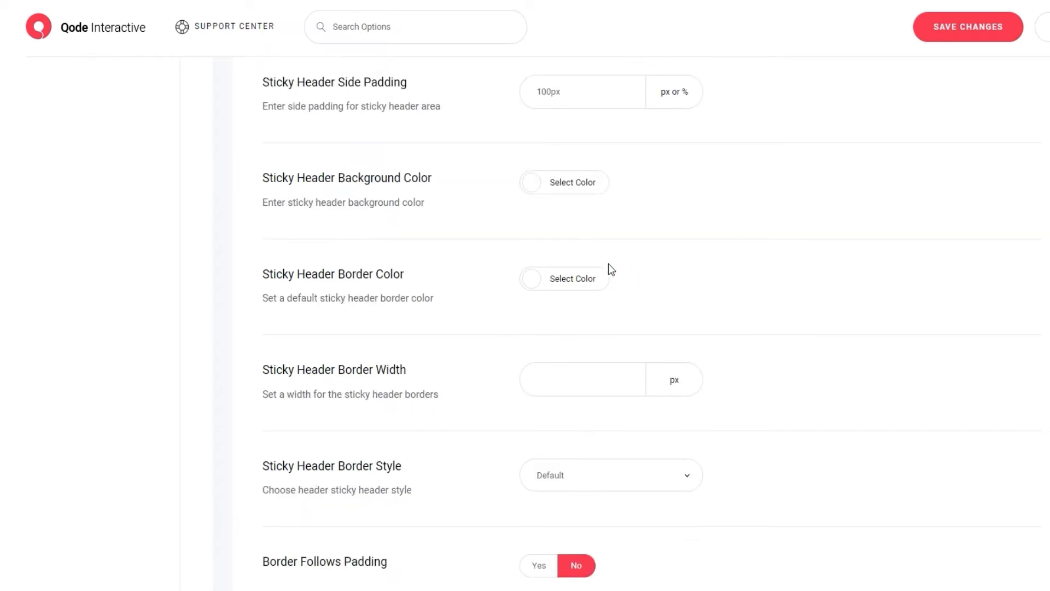
- Set the Sticky Header Border Color to red and the Sticky Header Border Width to 3 px
click(531, 284)
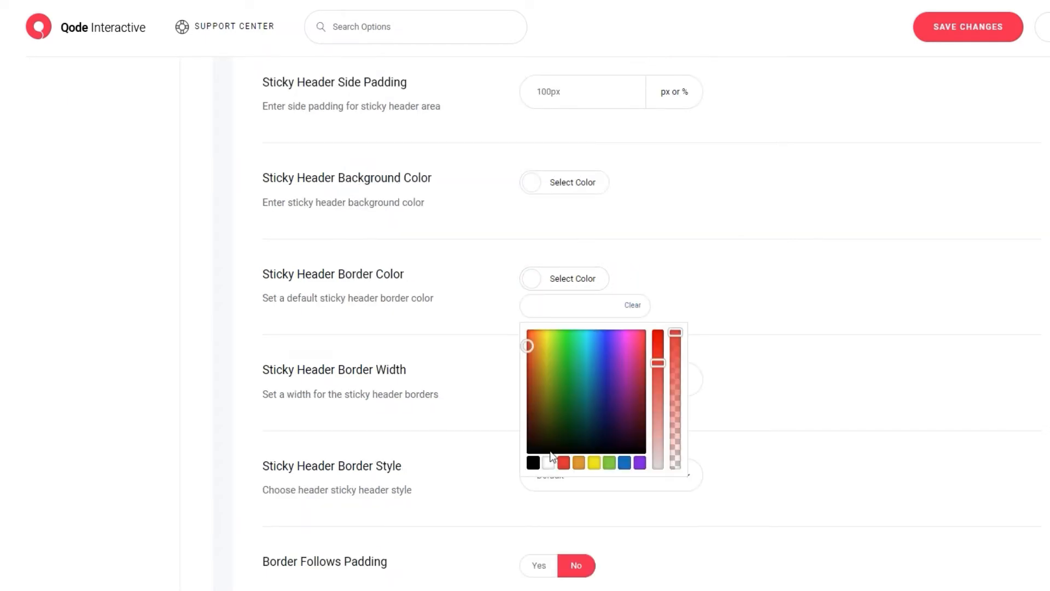
click(564, 464)
click(736, 313)
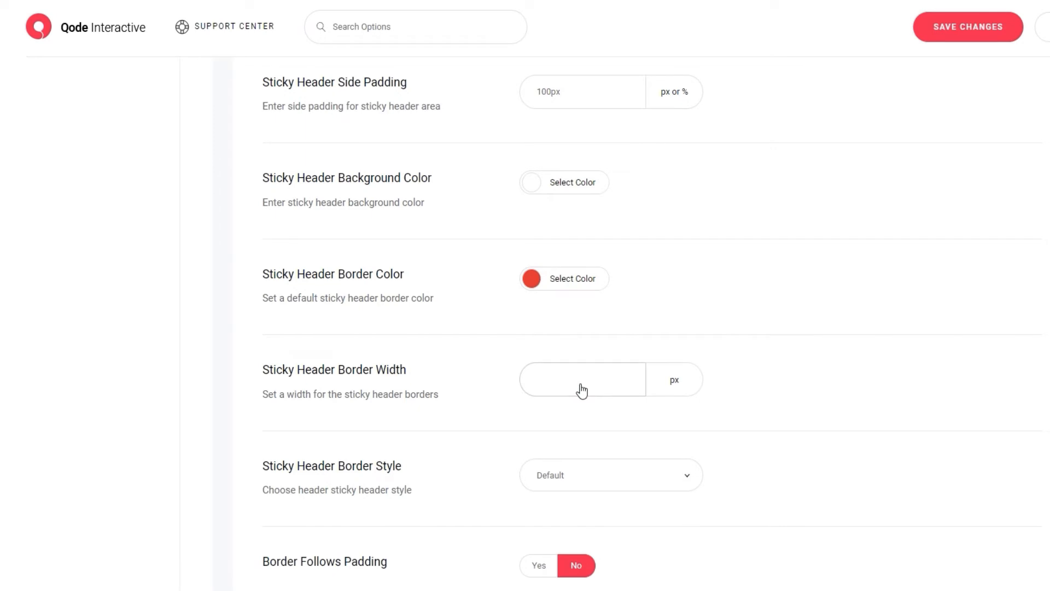
click(582, 390)
text(3)
- Set Border Follows Padding to Yes, save, and check the sticky header's border on the live site
scroll(677, 305, down, 1)
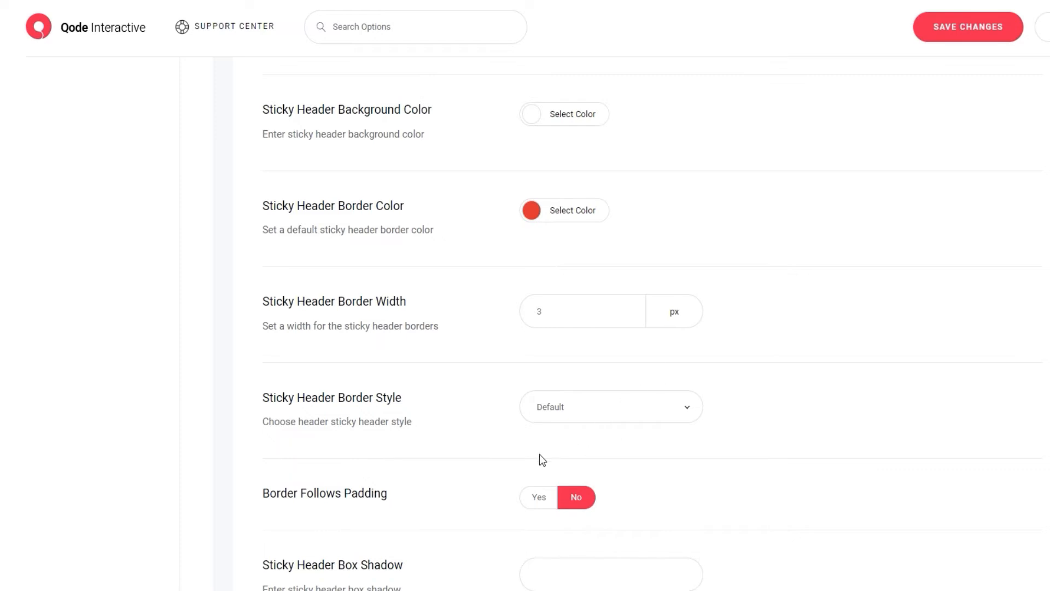
scroll(539, 454, down, 1)
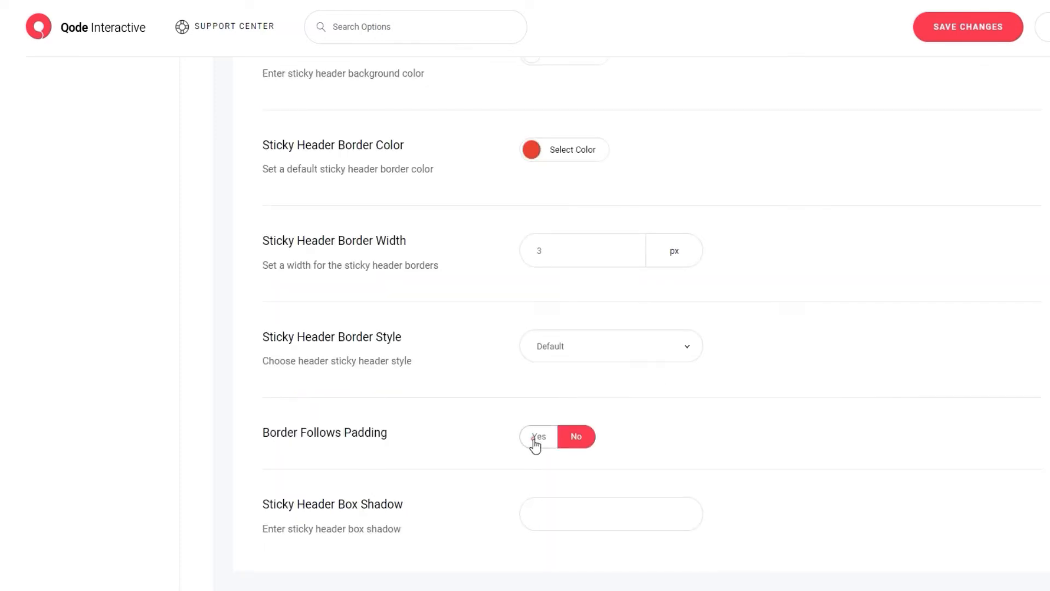
click(537, 438)
click(926, 29)
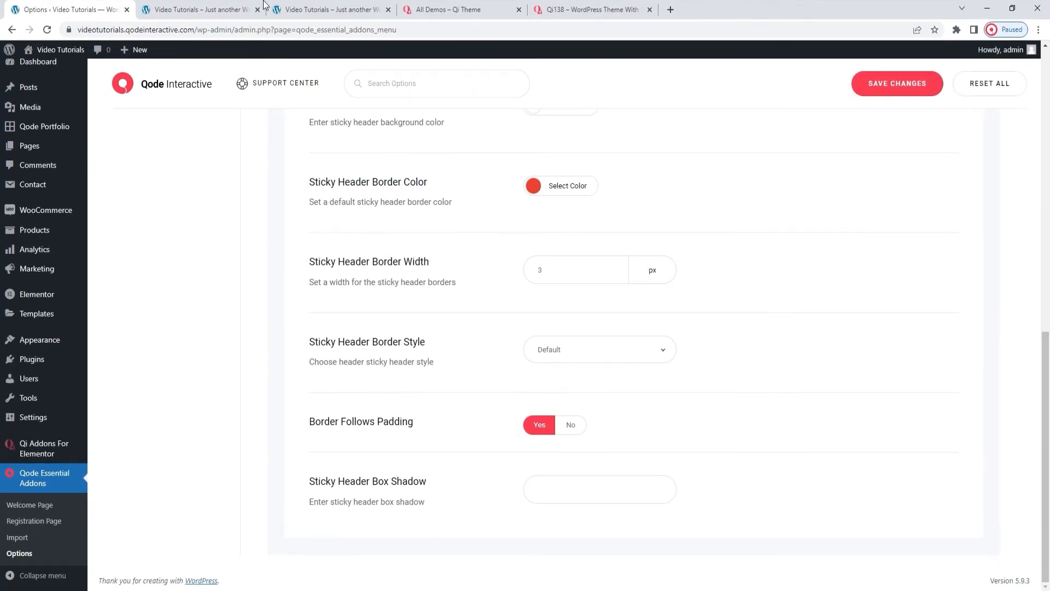
click(197, 9)
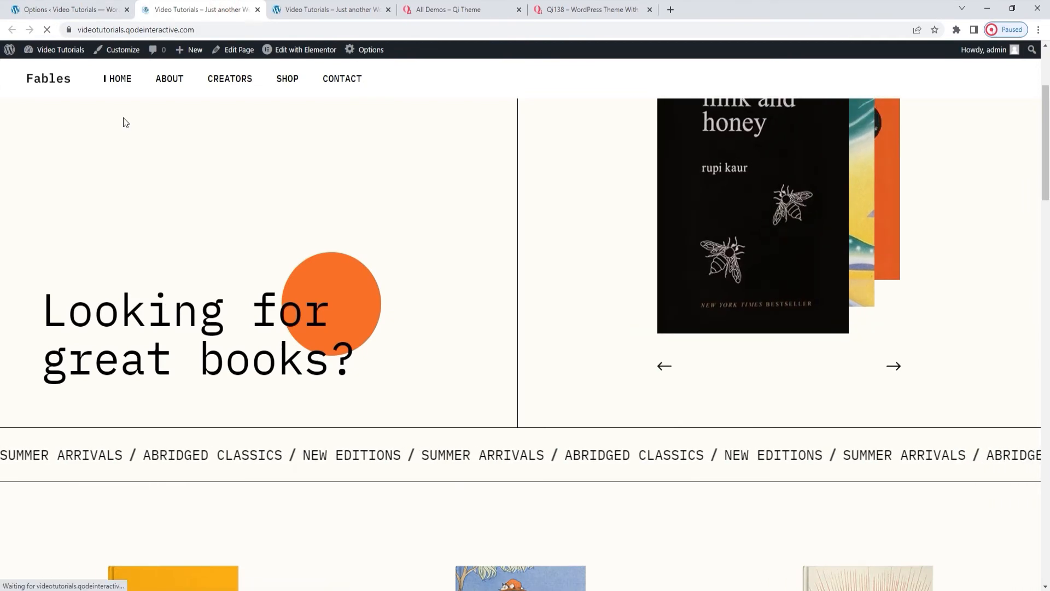
scroll(210, 166, down, 3)
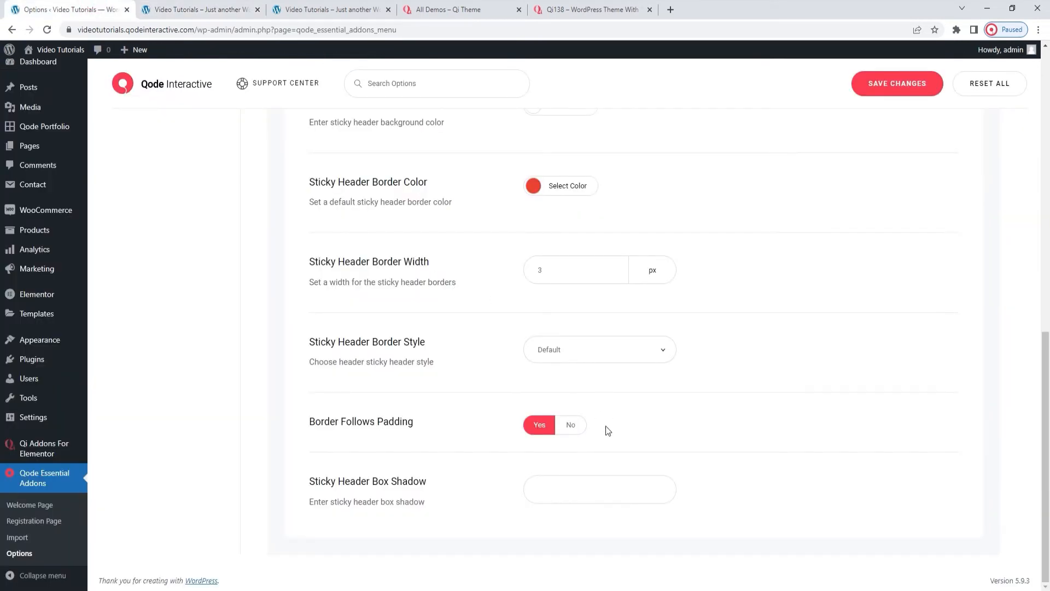
- Set Border Follows Padding to No and Header Scroll Appearance to None
click(572, 434)
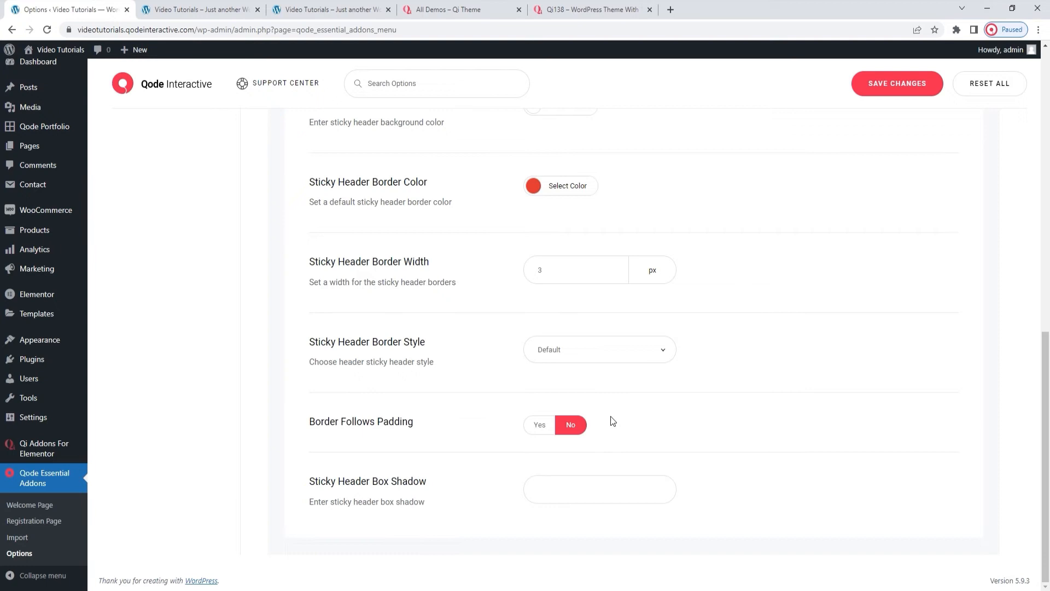
scroll(613, 421, up, 2)
scroll(613, 421, up, 8)
click(567, 225)
click(558, 251)
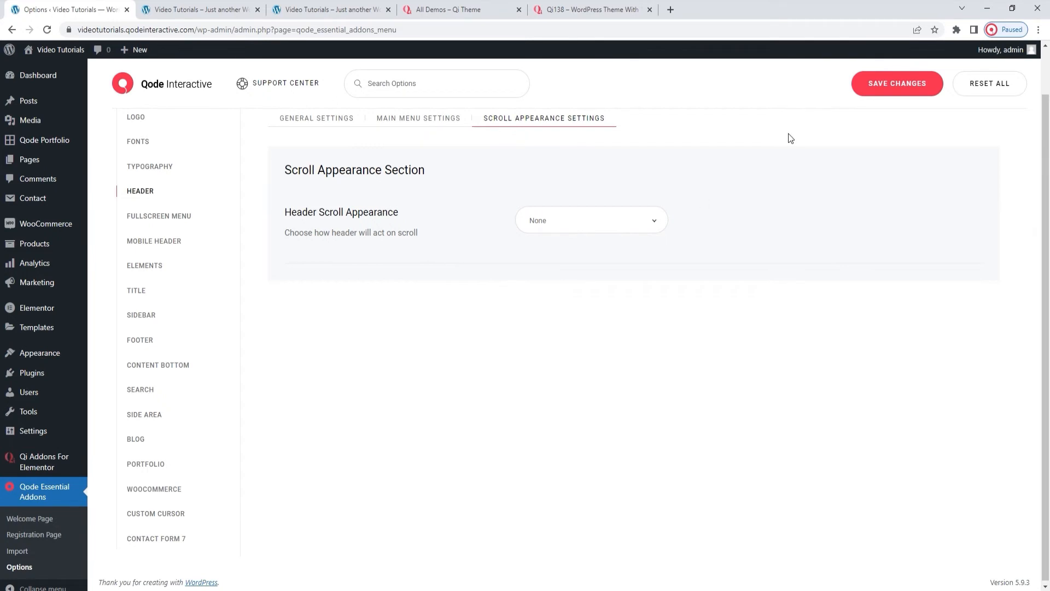
- Save the scroll appearance options and reload the live site to check the header
click(869, 83)
click(223, 8)
click(48, 30)
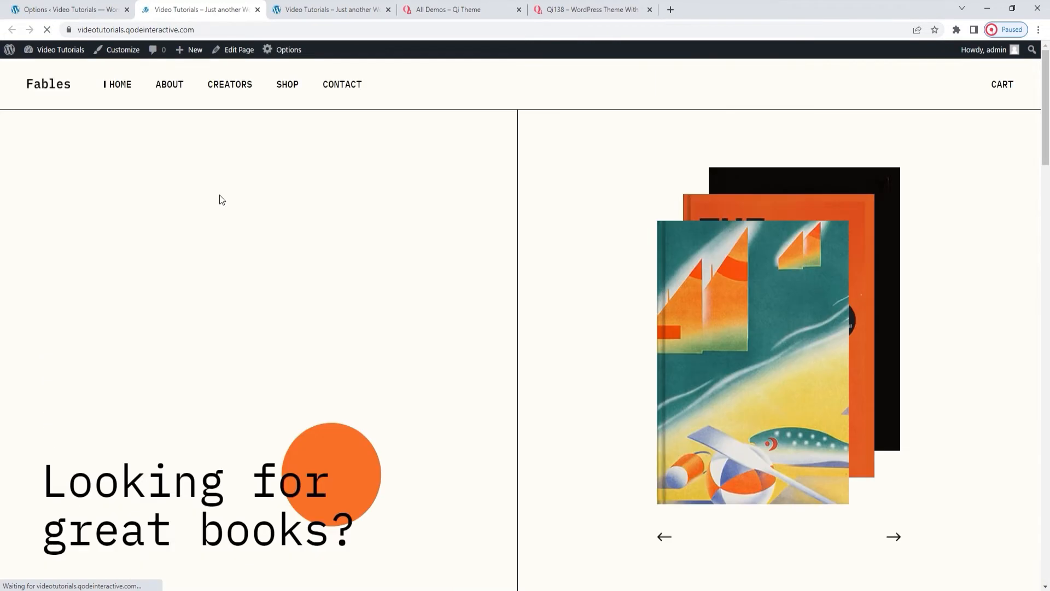
- Return to the options page and open the Fullscreen Menu general settings to view the available options
click(85, 2)
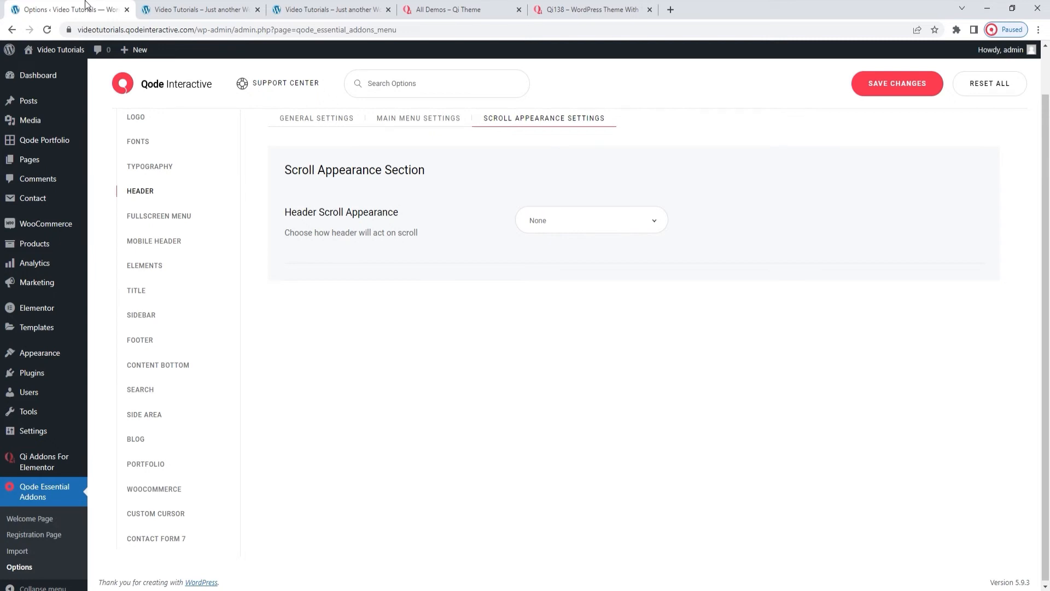
click(192, 216)
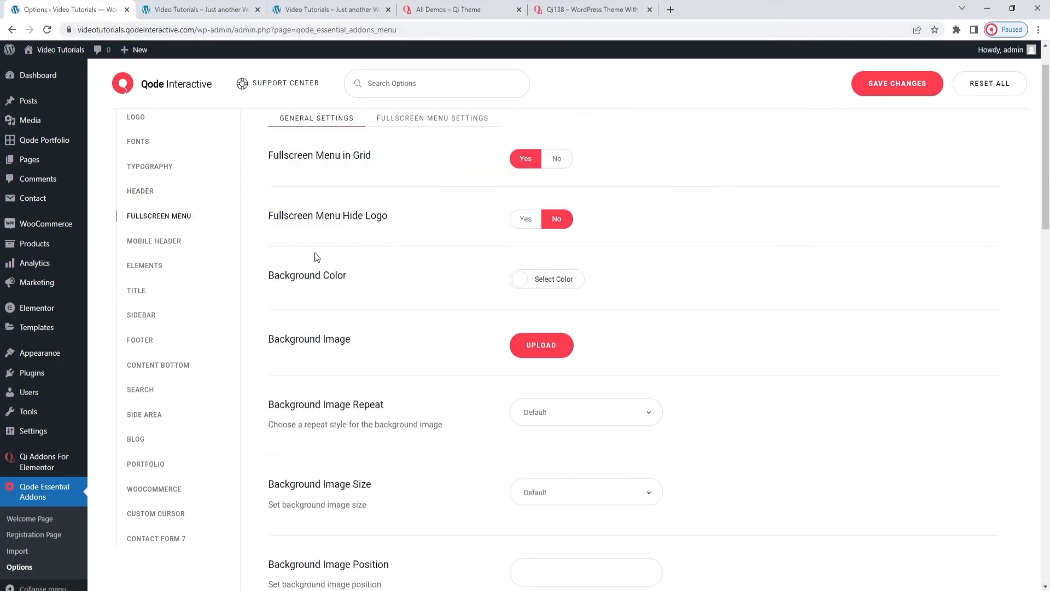
scroll(384, 265, up, 1)
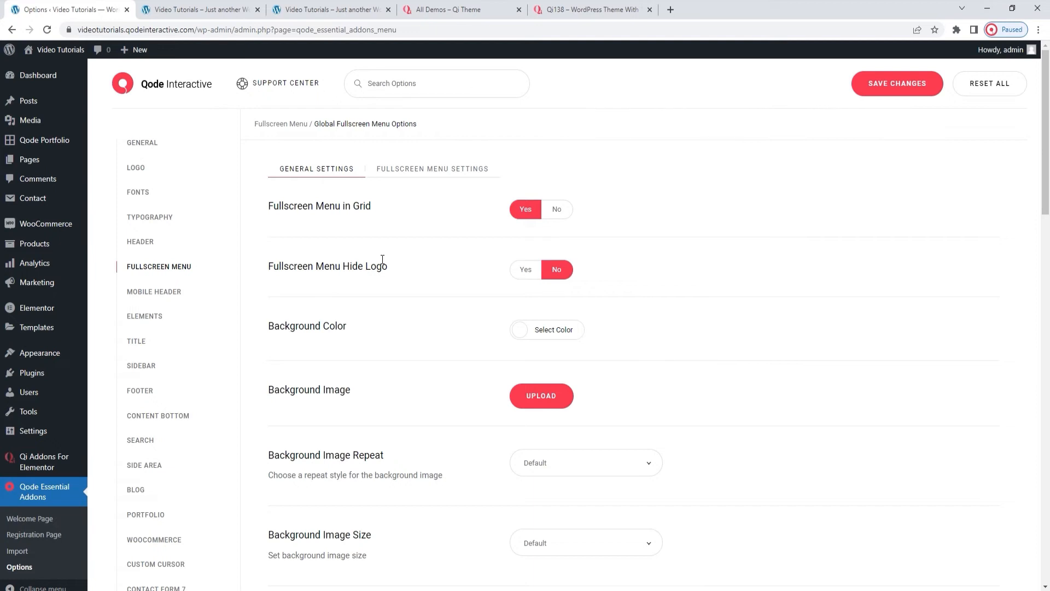
- Go back to the header's general settings and choose the Minimal header layout
click(147, 241)
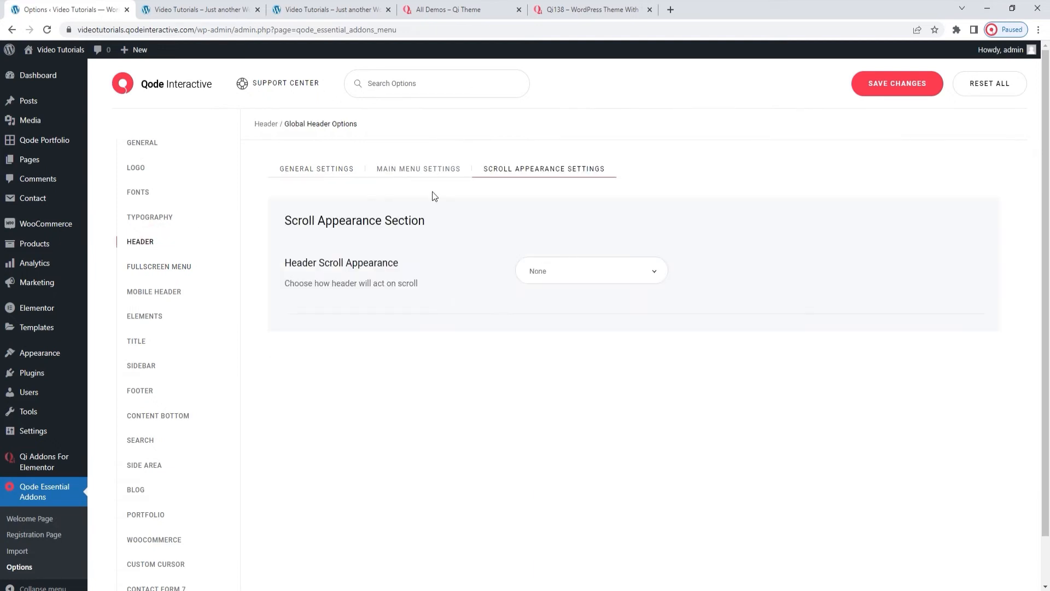
click(345, 174)
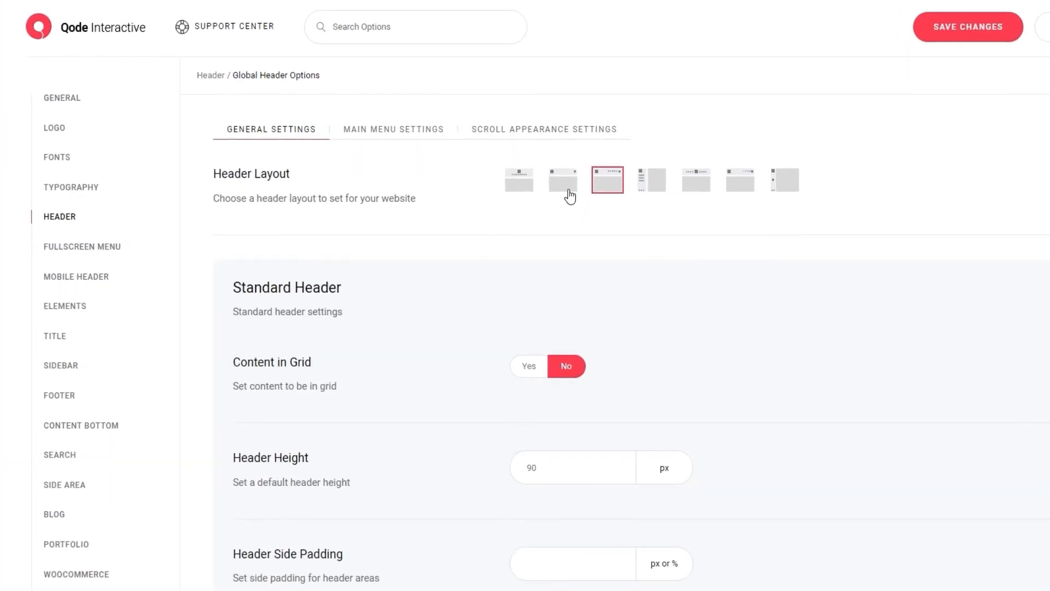
click(569, 194)
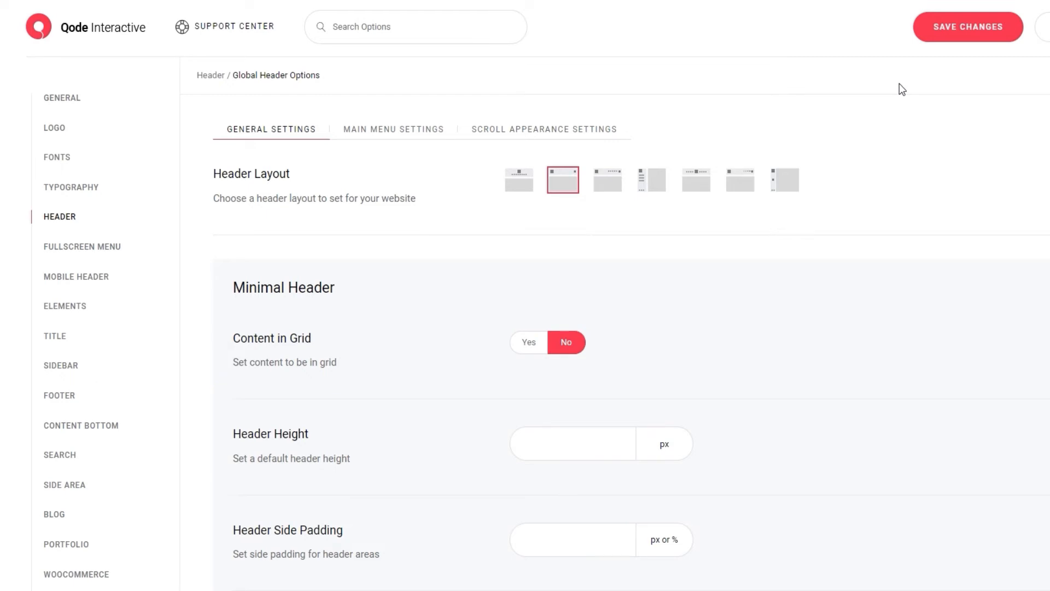
- Save the Minimal header layout, reload the live site, and open and close the fullscreen menu to check it
click(969, 26)
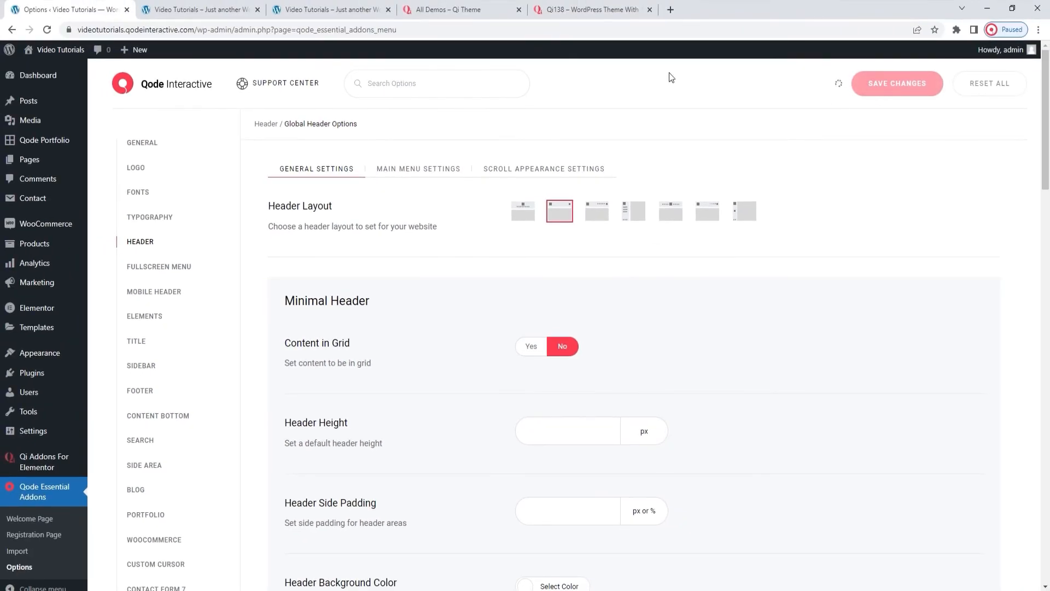
click(199, 9)
click(47, 30)
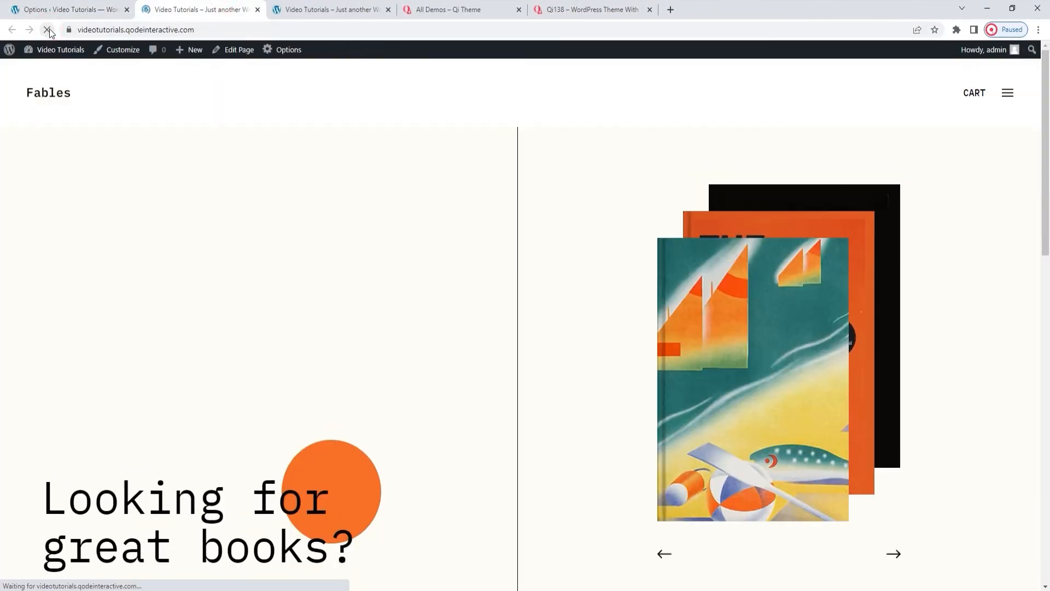
click(1009, 94)
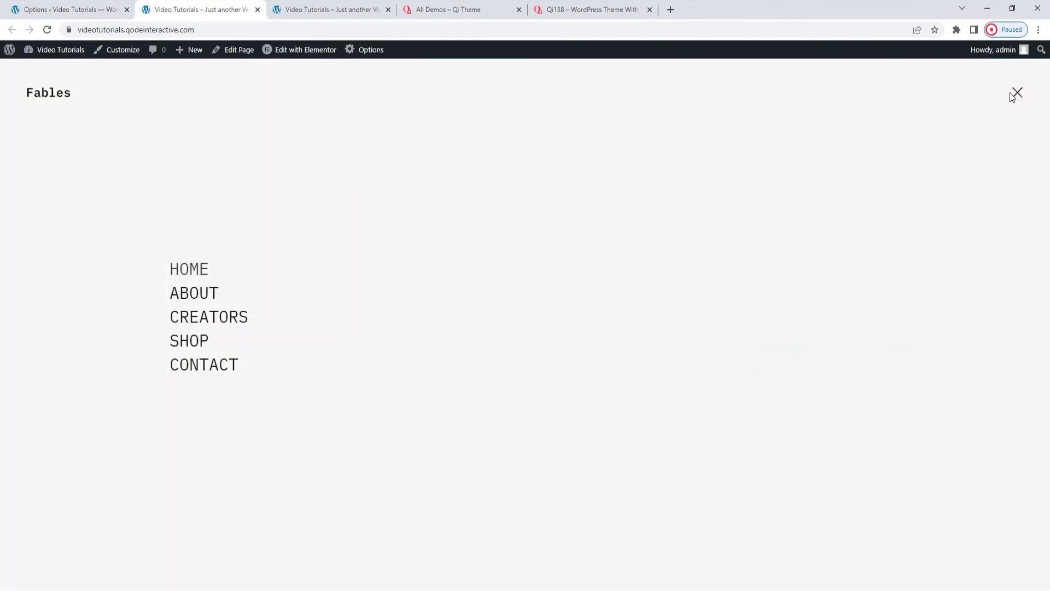
click(1014, 96)
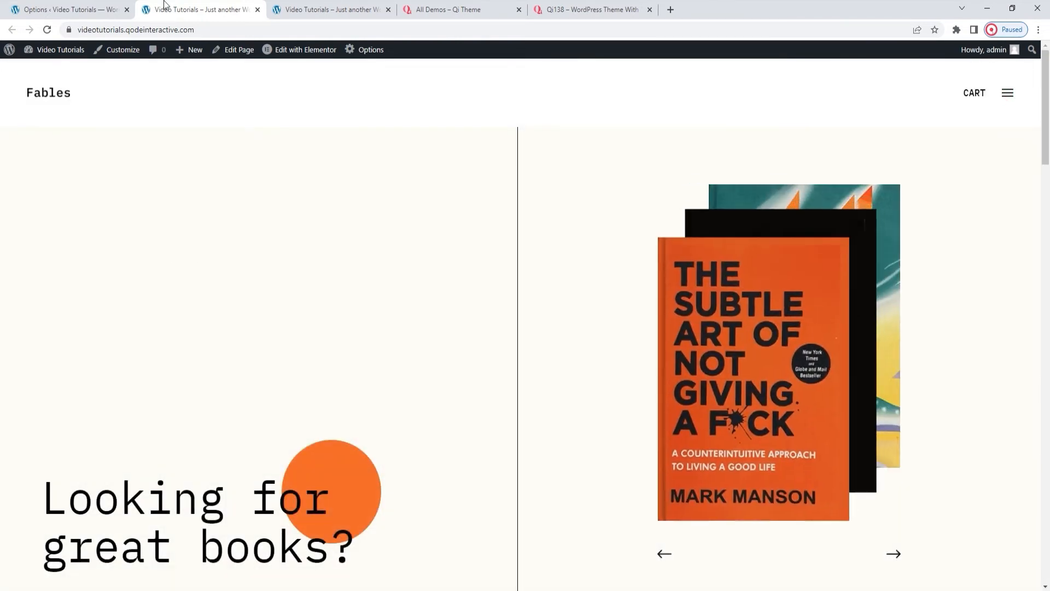
- Return to the Fullscreen Menu general settings and paste the copied SVG rectangle code, 3 by 12, as the Active Fullscreen Menu SVG Path
click(52, 6)
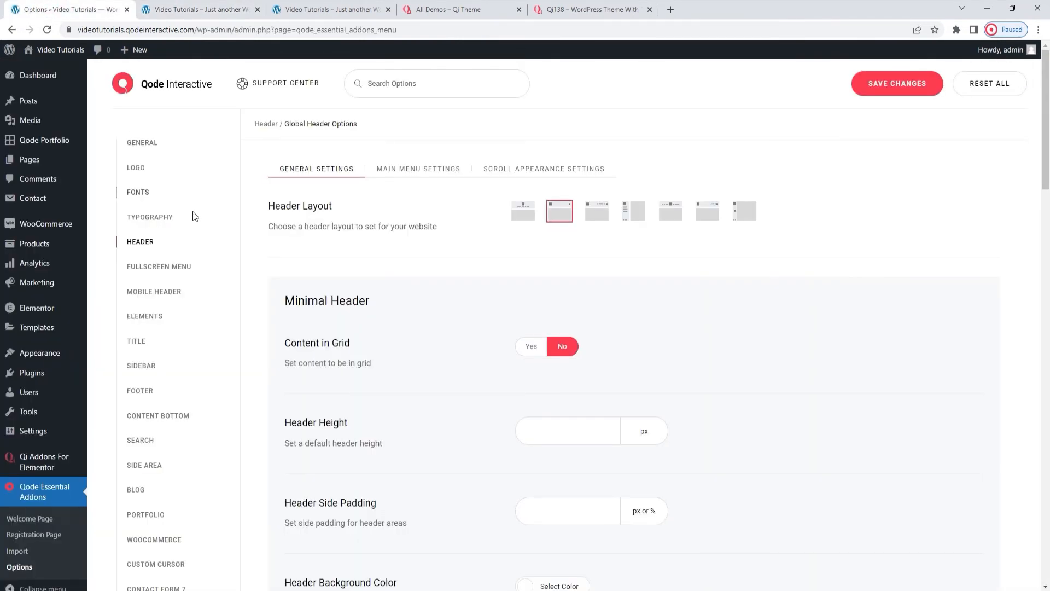
click(175, 267)
scroll(471, 327, down, 1)
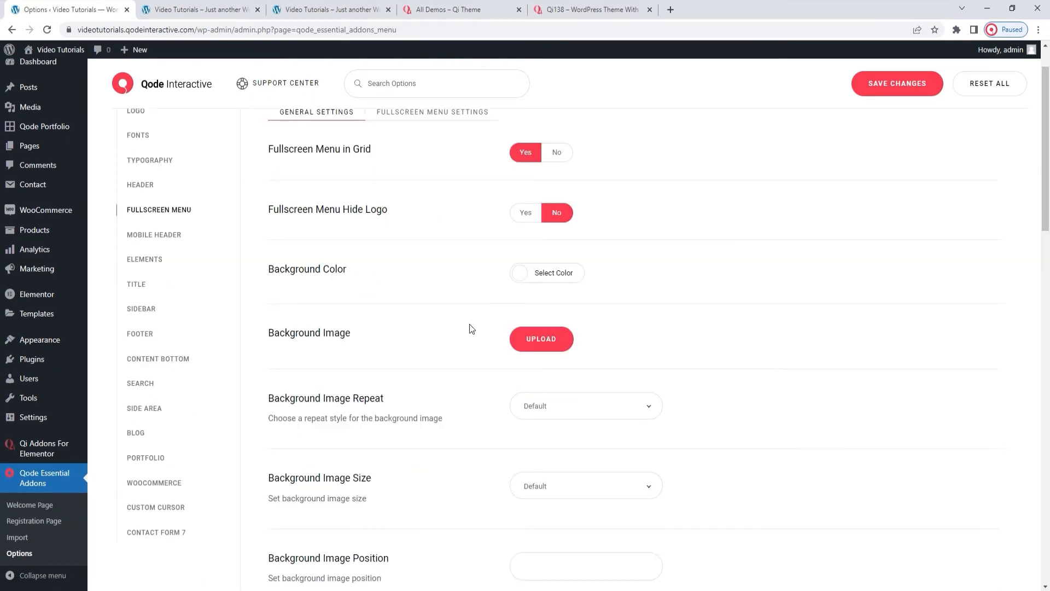
scroll(469, 326, down, 7)
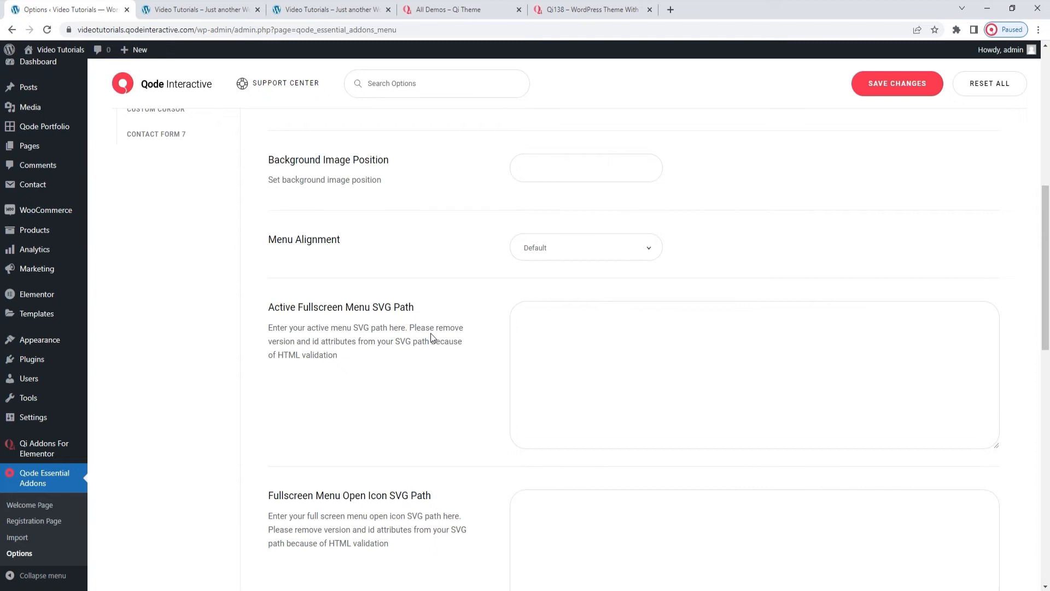
right_click(547, 331)
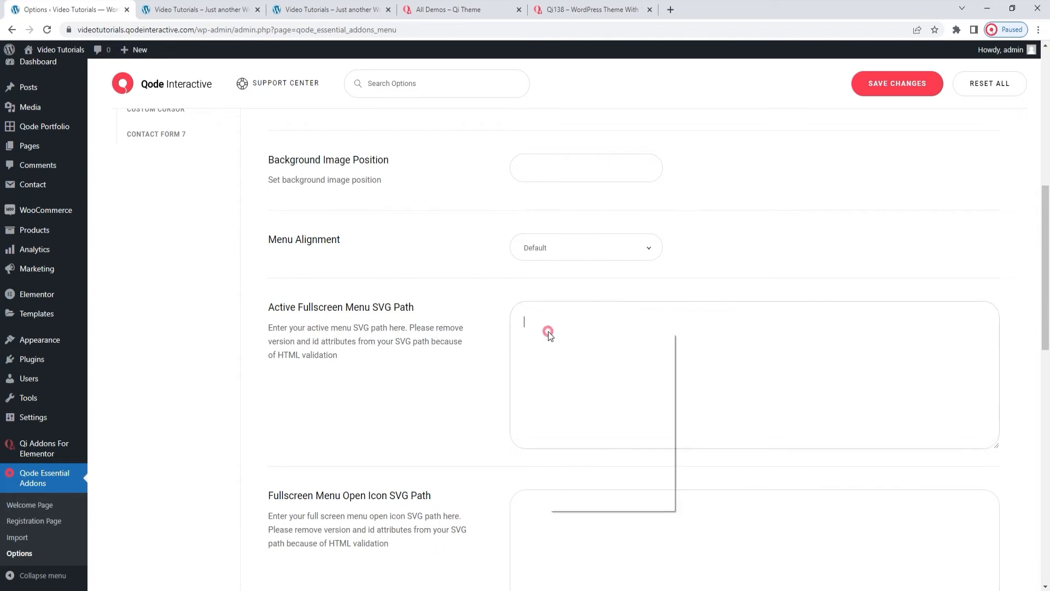
click(577, 421)
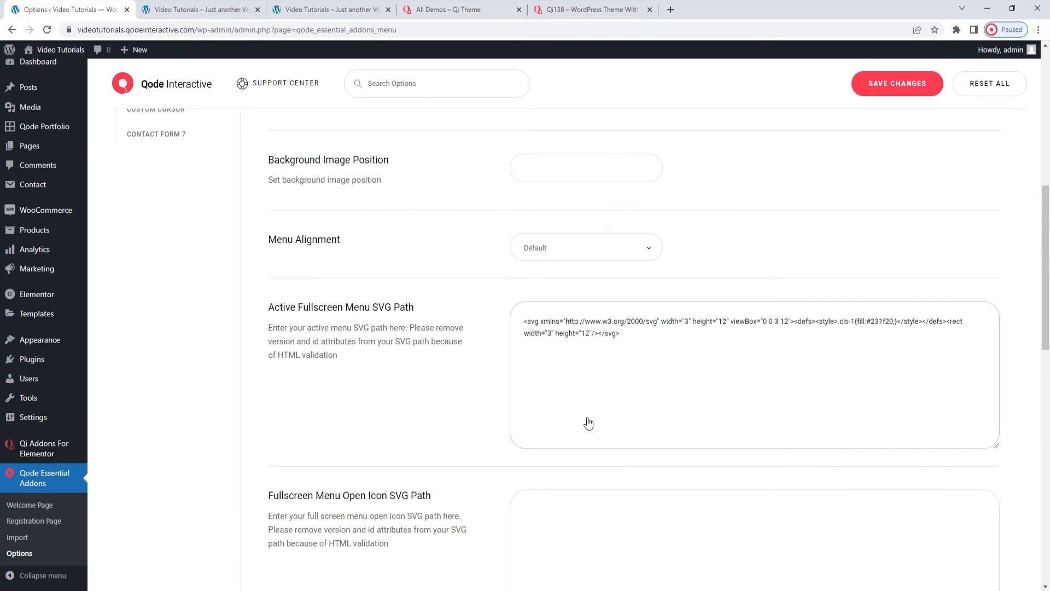
- Save the SVG path, reload the live site and open the fullscreen menu to check the menu item icon
click(869, 88)
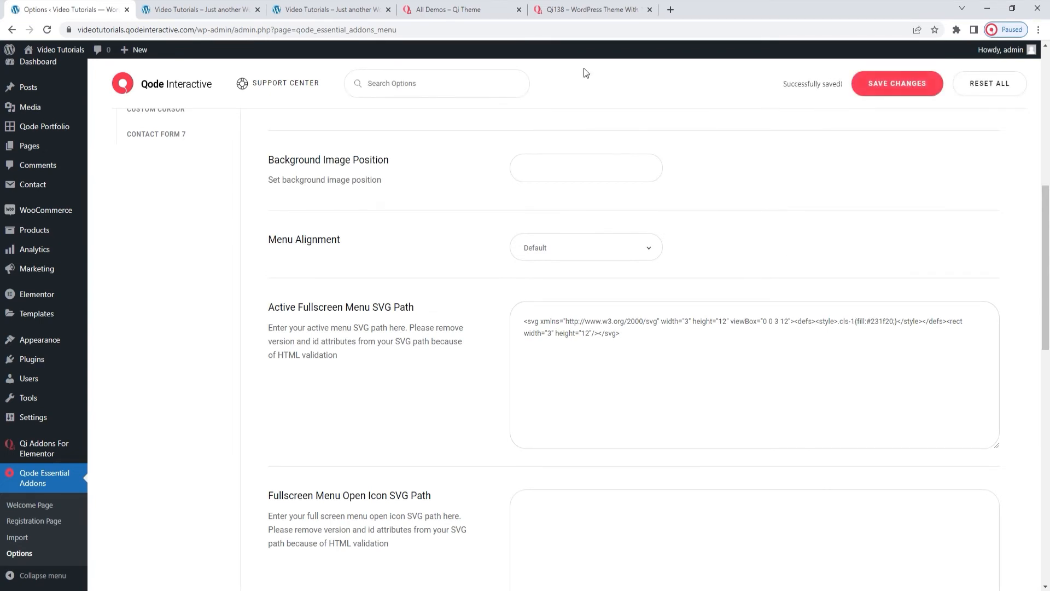
click(197, 9)
click(48, 30)
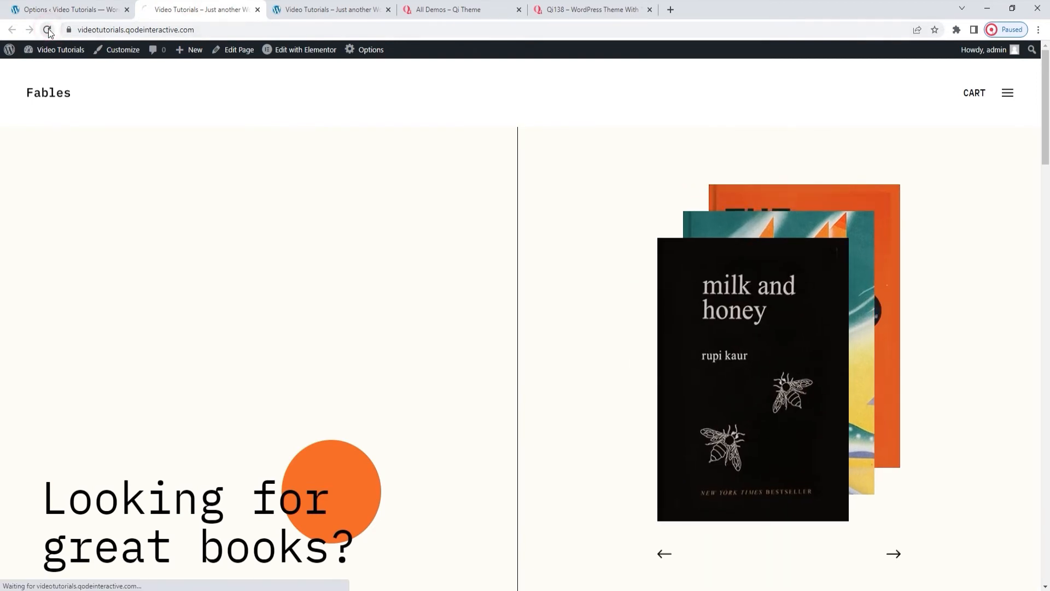
click(1011, 93)
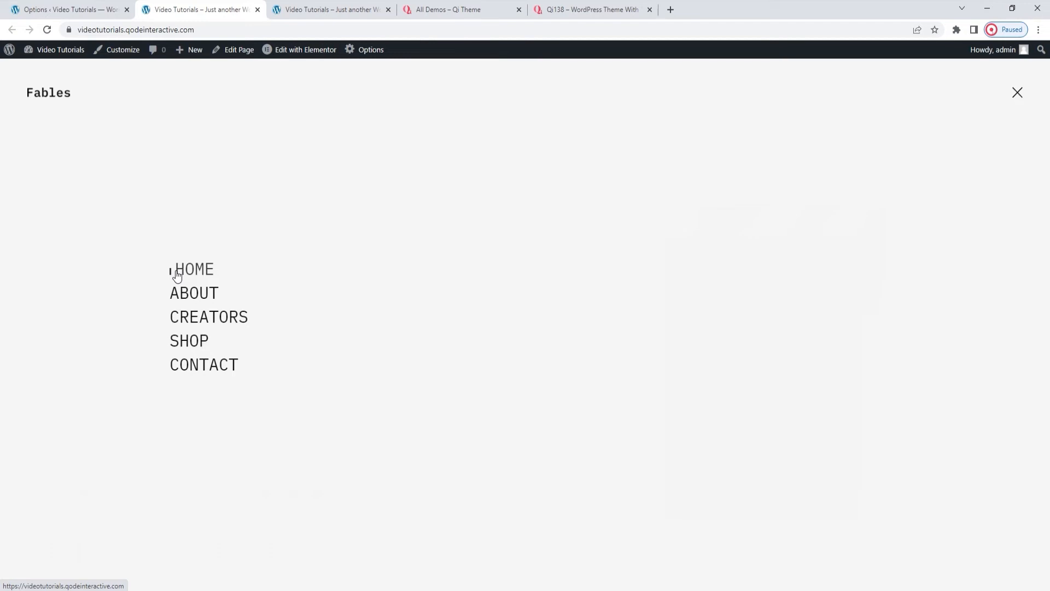
- Return to the options page and set the fullscreen menu's first-level Inner Item Padding to 20px in its typography settings
click(84, 4)
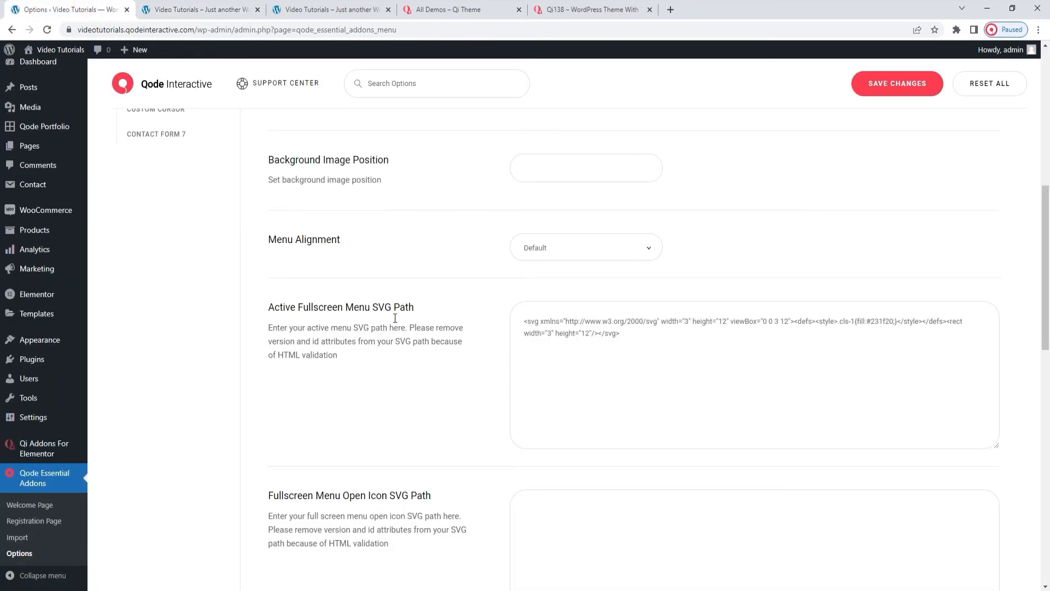
scroll(630, 432, up, 4)
scroll(630, 436, up, 4)
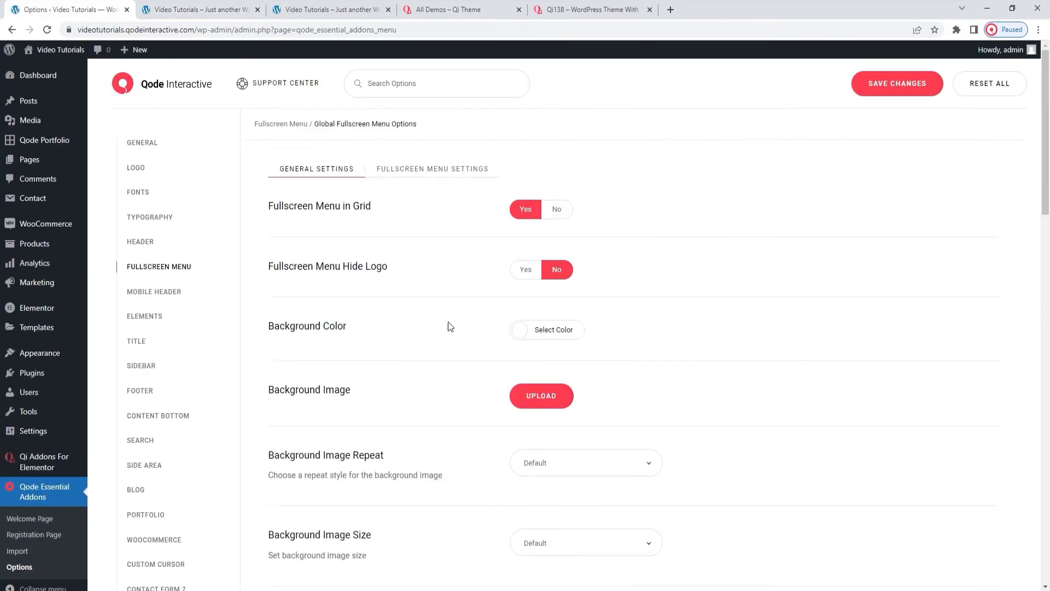
click(461, 176)
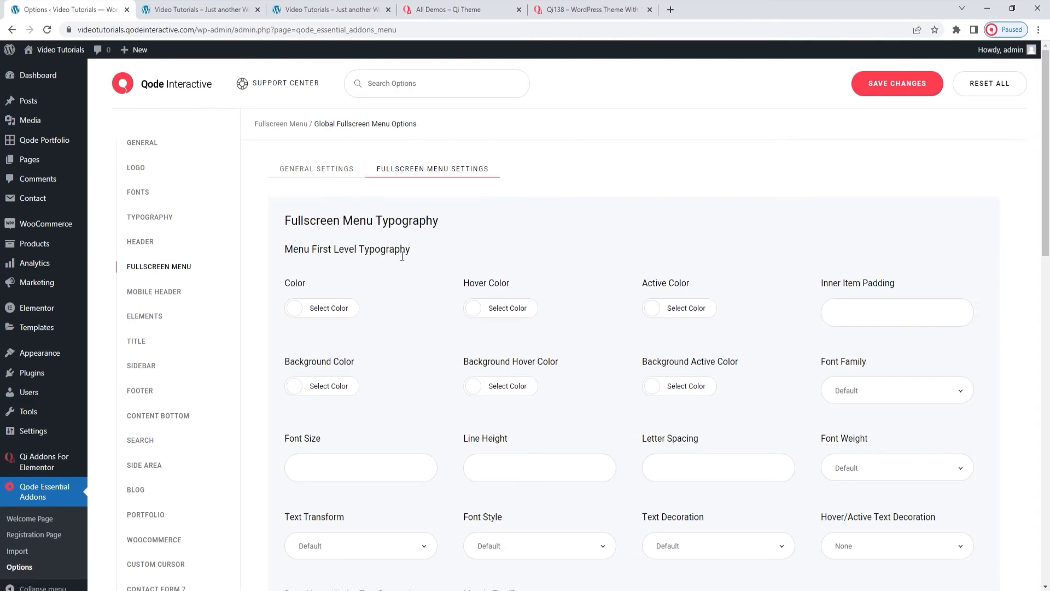
click(835, 315)
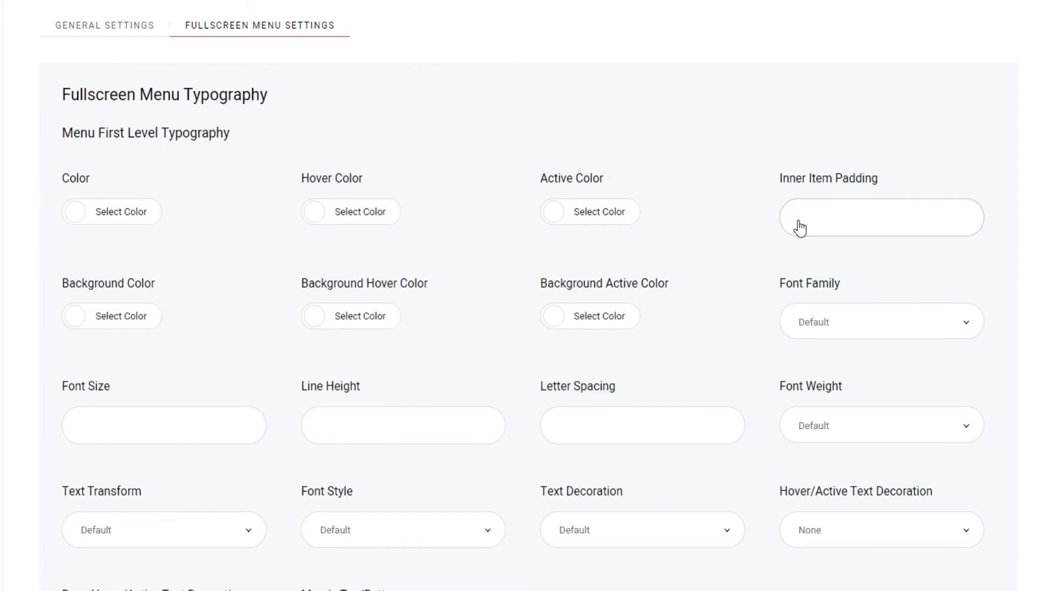
text(20px)
- Save the padding, reload the live site and open the fullscreen menu to check the item spacing
click(909, 83)
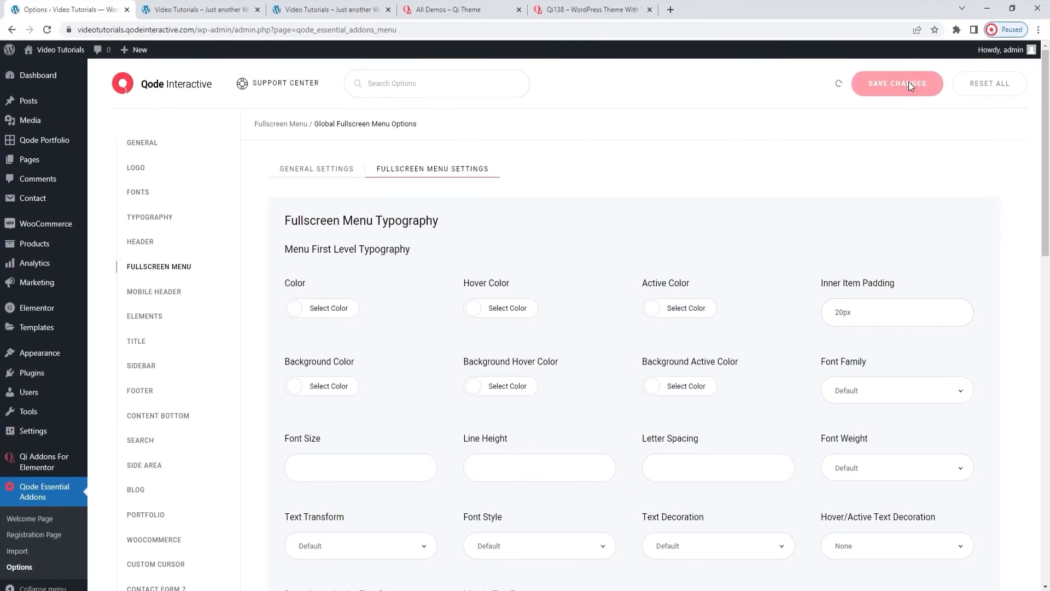
click(214, 8)
click(47, 30)
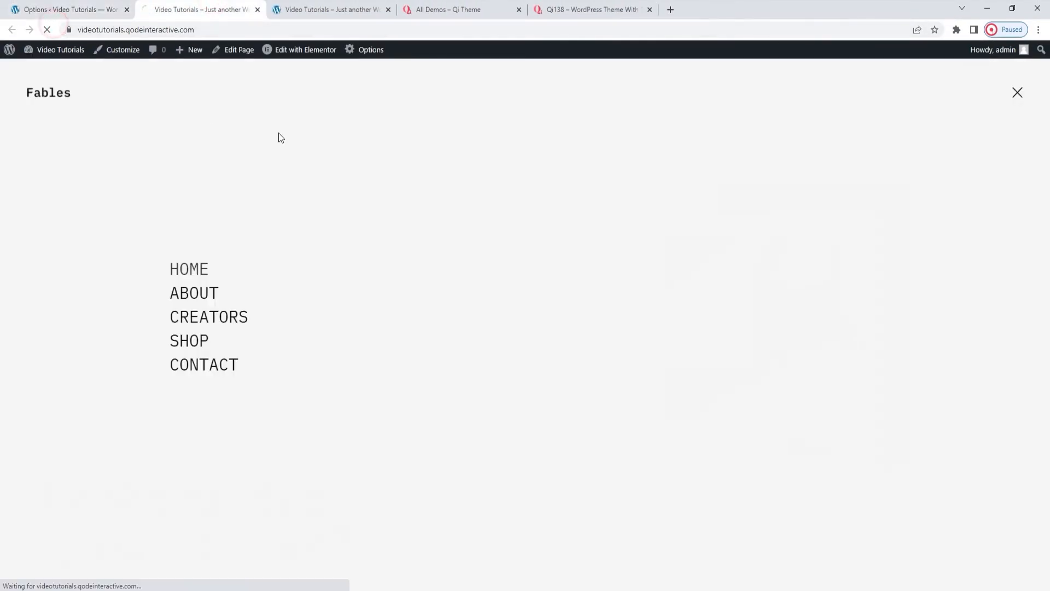
click(1013, 92)
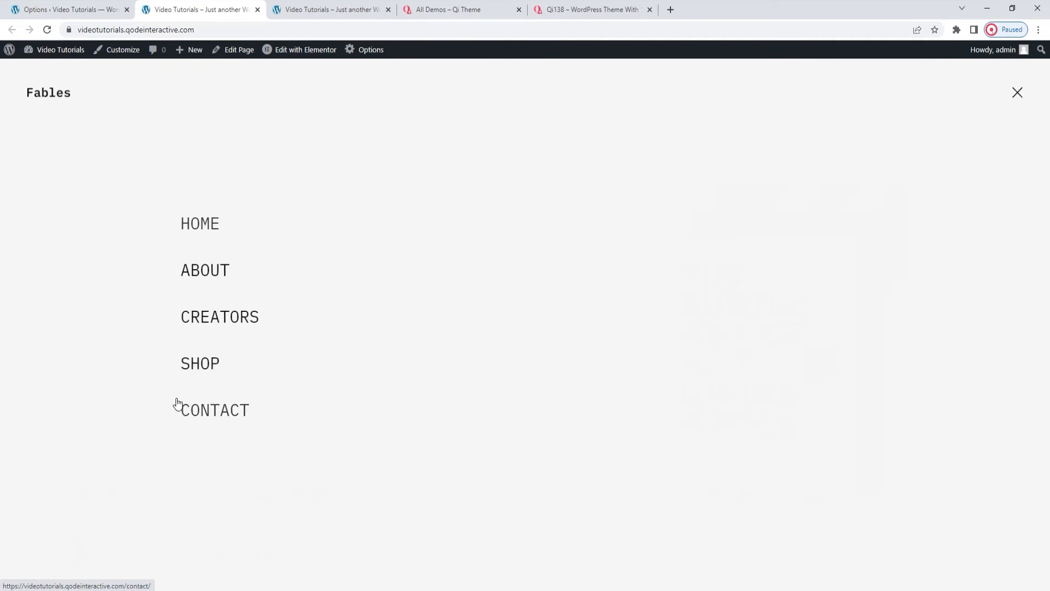
- Back in the options, set the first-level Background Color to #dd3333, Background Hover Color to #dd9933 and Background Active Color to #81d742
click(87, 9)
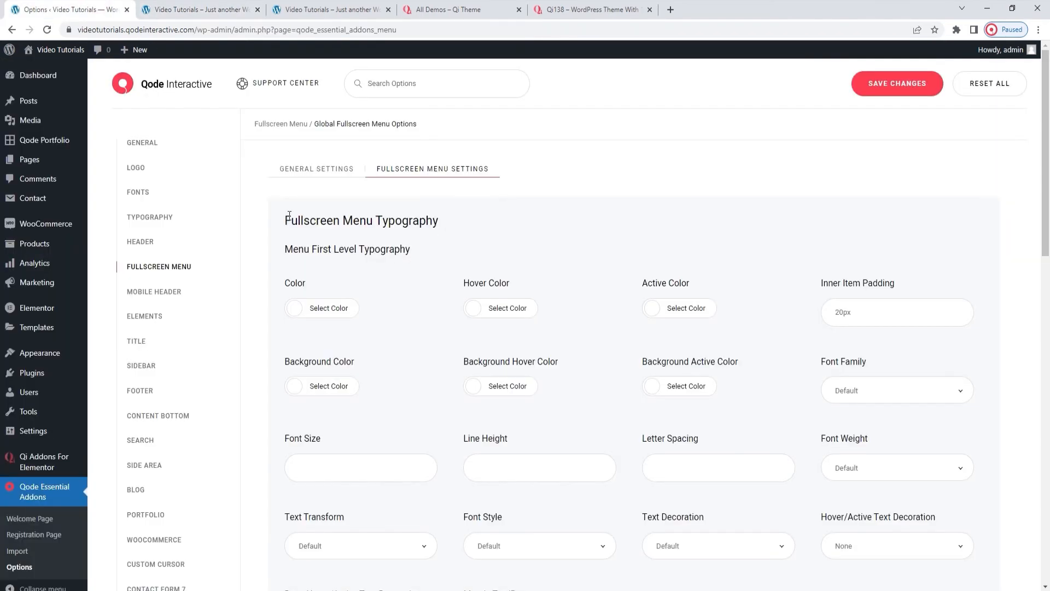
click(280, 384)
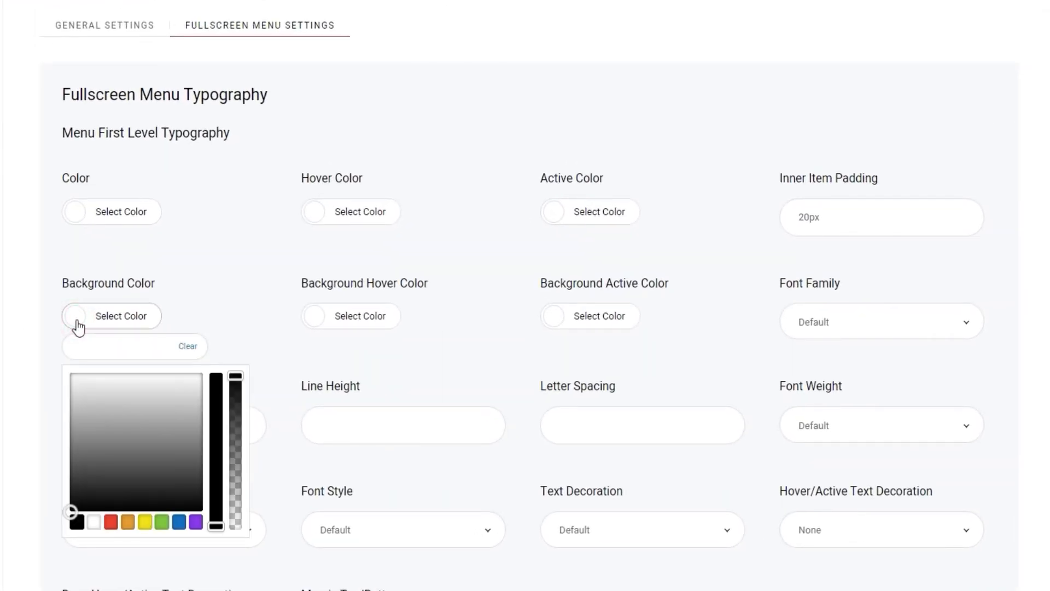
click(111, 521)
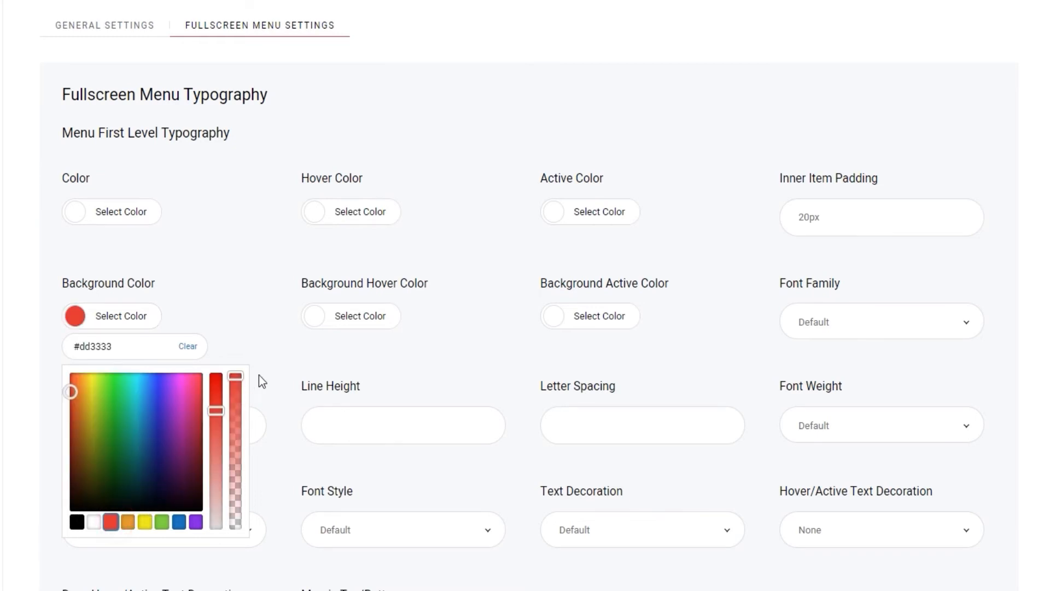
click(317, 320)
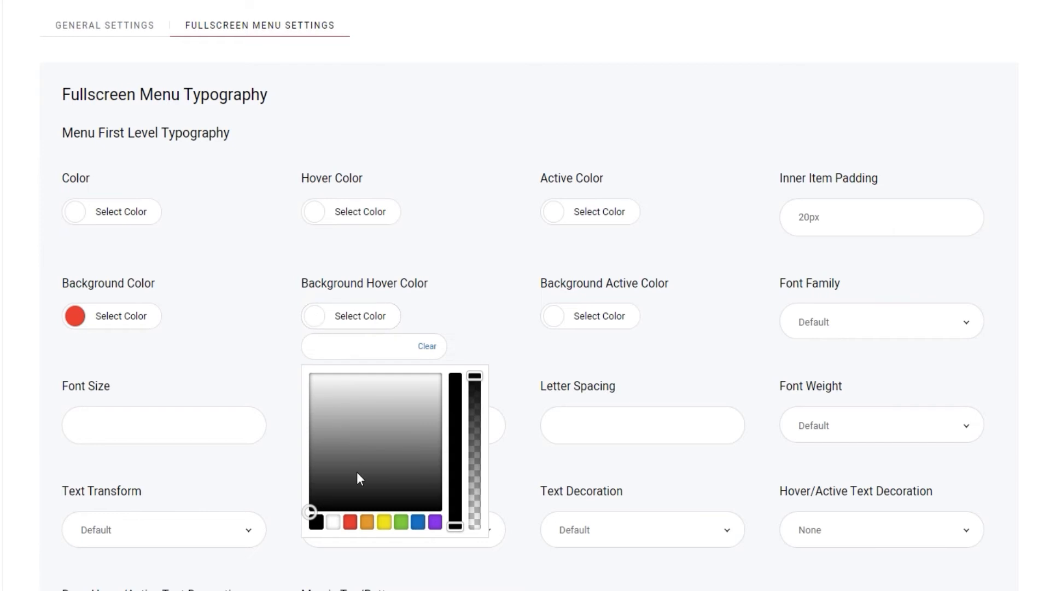
click(367, 522)
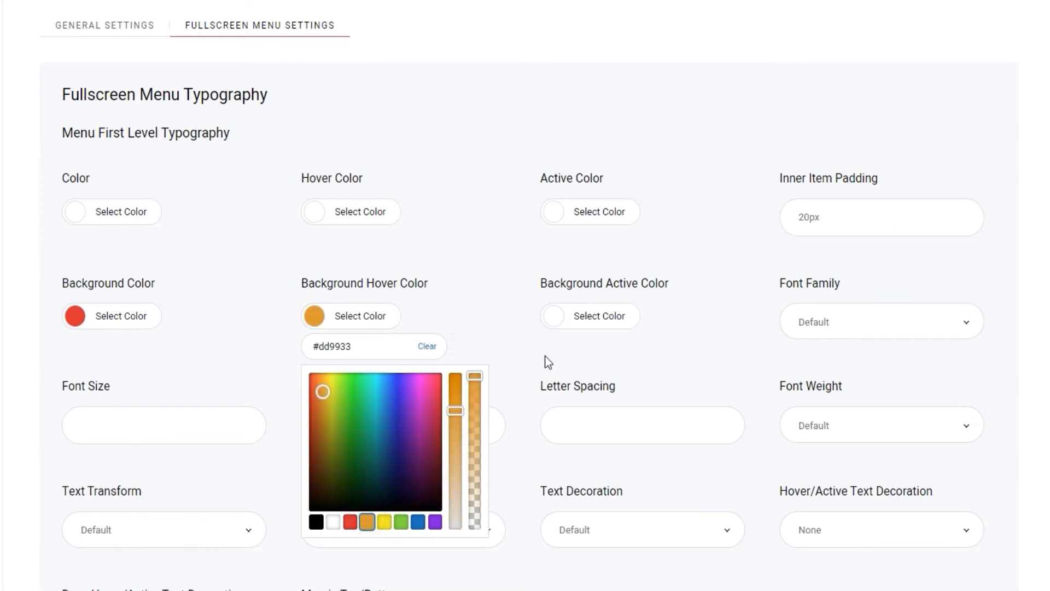
click(562, 324)
click(641, 525)
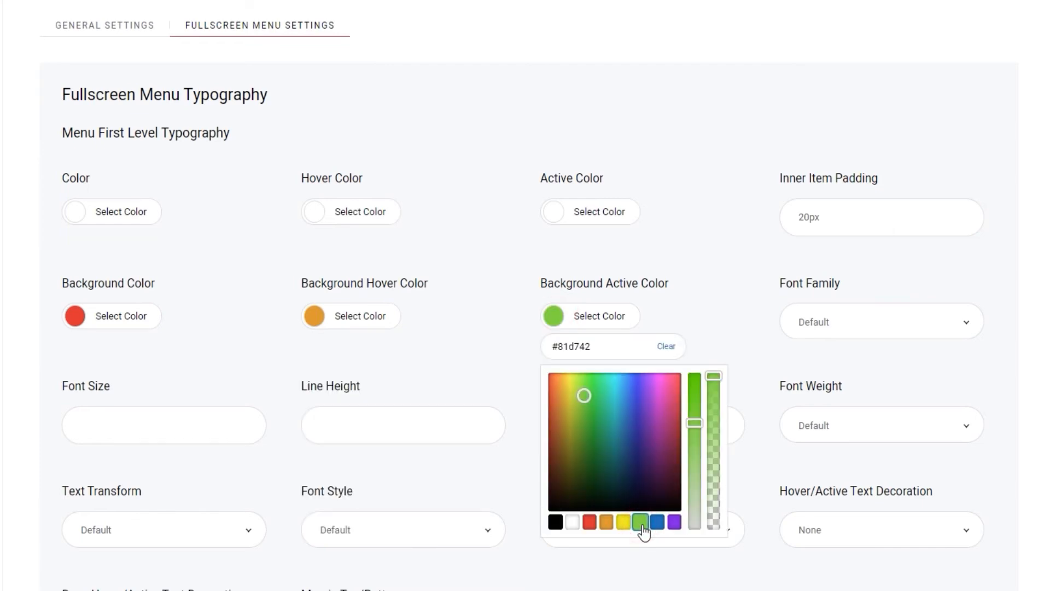
- Save the background colors, reload the live site and open the fullscreen menu to check the item backgrounds
click(897, 84)
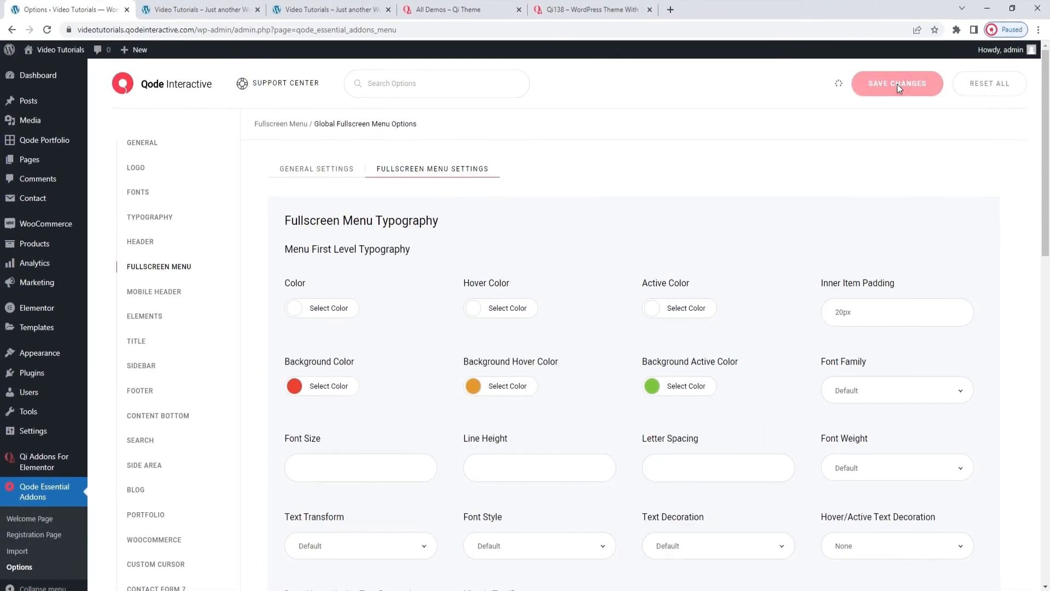
click(197, 9)
click(49, 29)
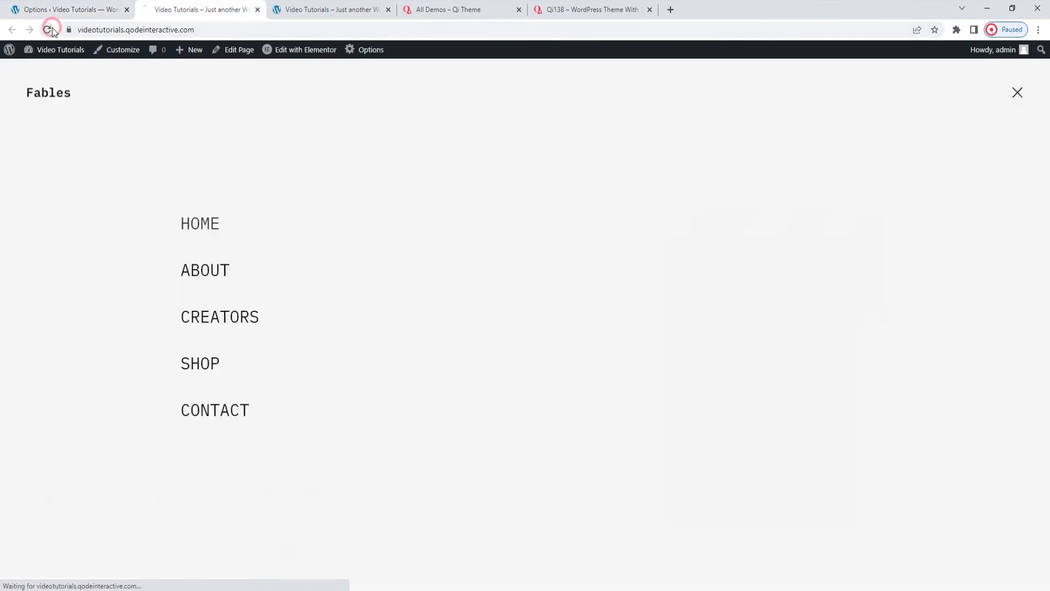
click(1010, 93)
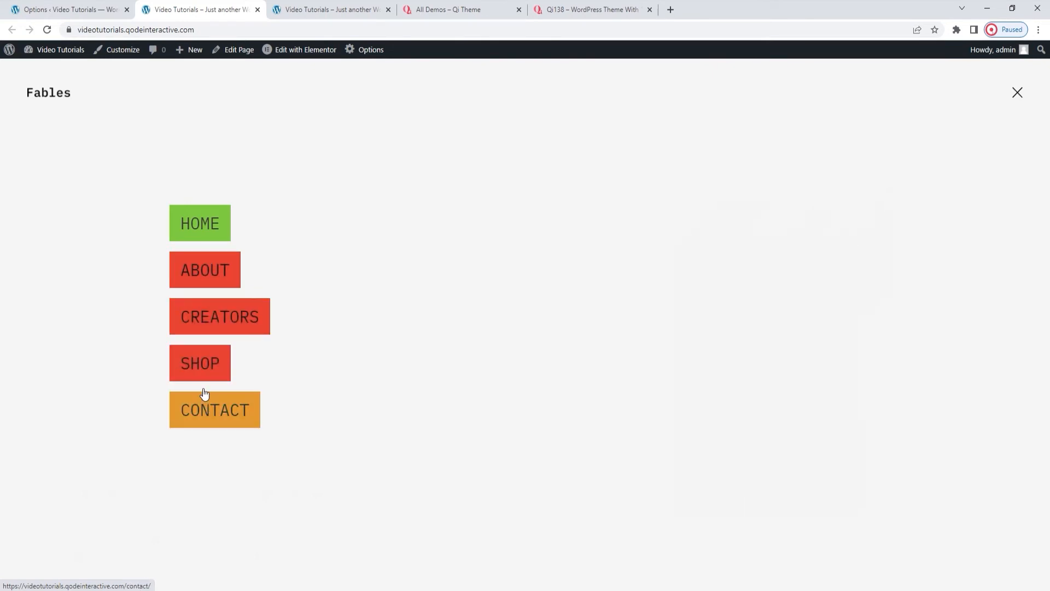
- Return to the options and clear the first-level background, hover and active background colors and the Inner Item Padding
click(85, 7)
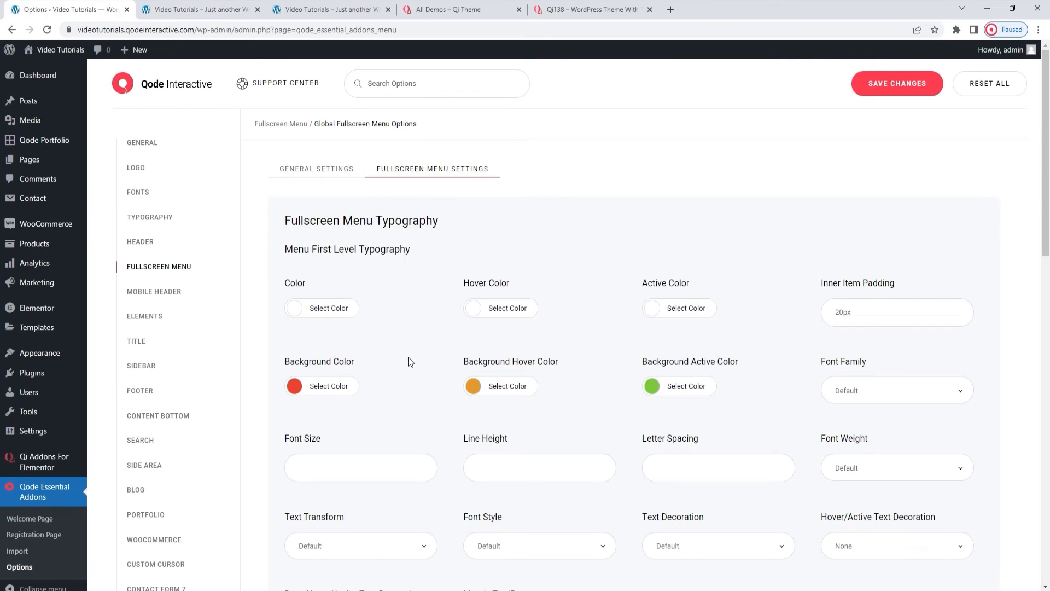
click(293, 390)
click(378, 409)
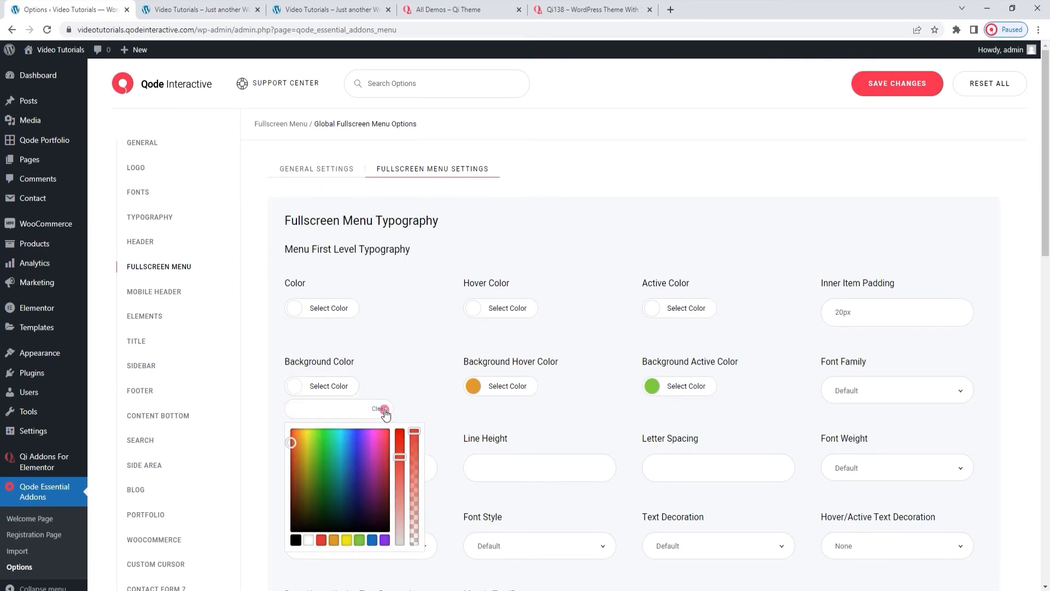
click(474, 386)
click(557, 409)
click(652, 385)
click(738, 410)
double_click(832, 314)
key(BackSpace)
click(739, 304)
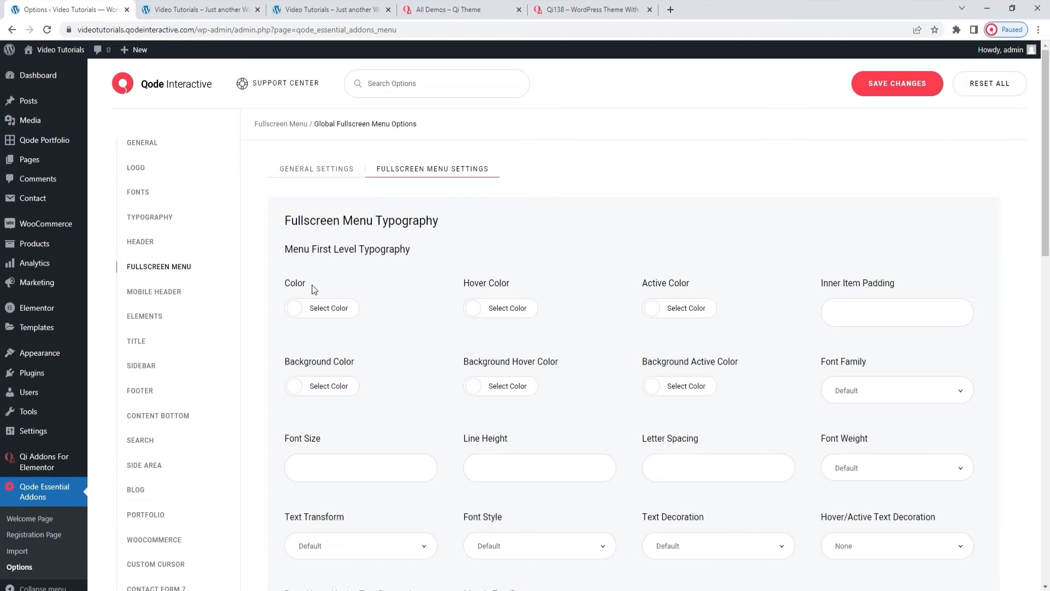
- Set the Header Layout to Standard, save it, reload the live site and return to the options page
click(168, 241)
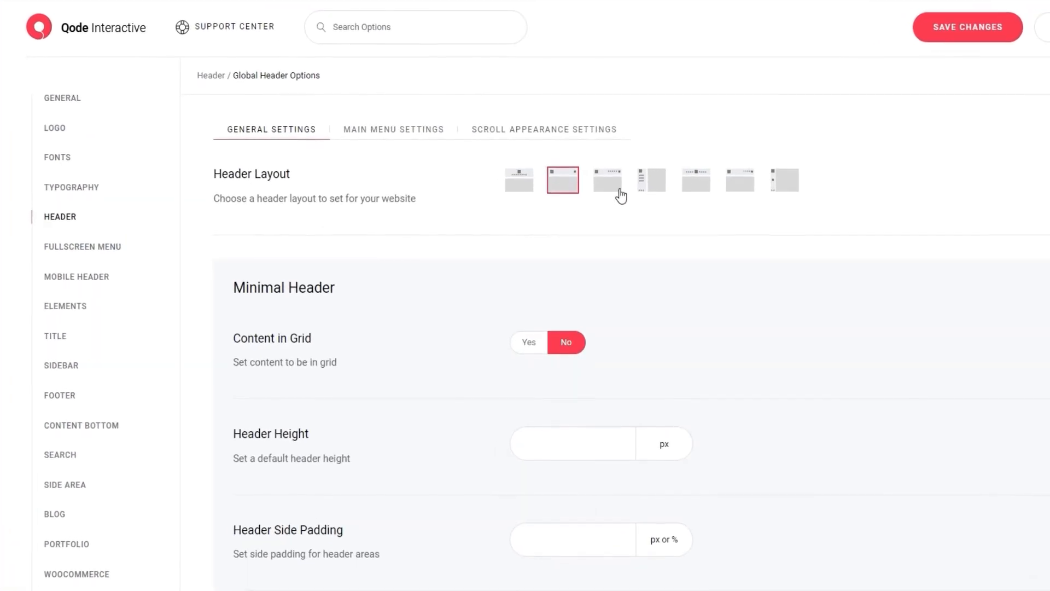
click(608, 181)
click(959, 36)
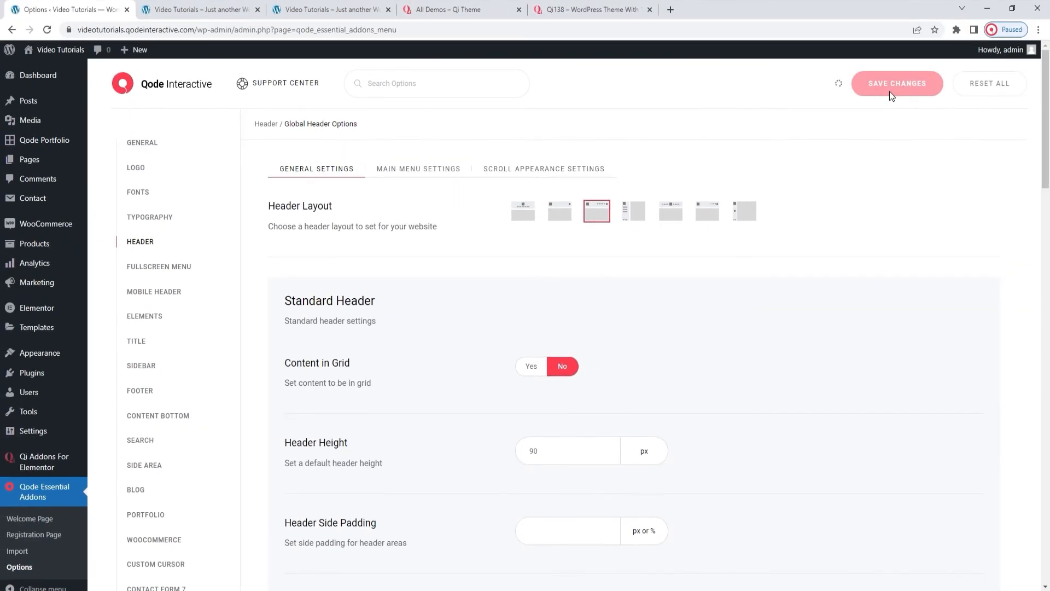
click(239, 9)
click(39, 32)
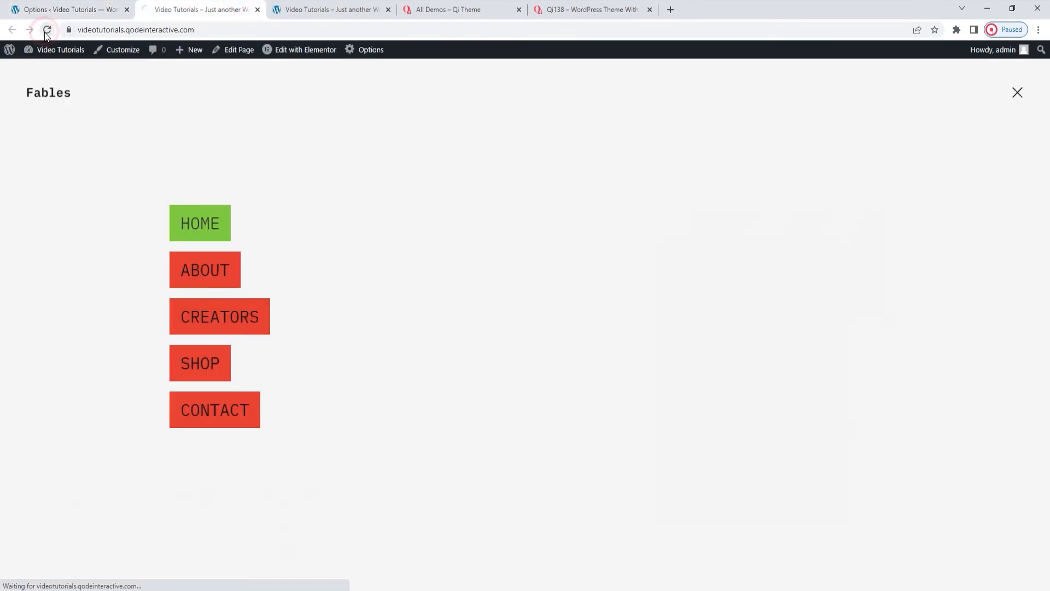
click(48, 6)
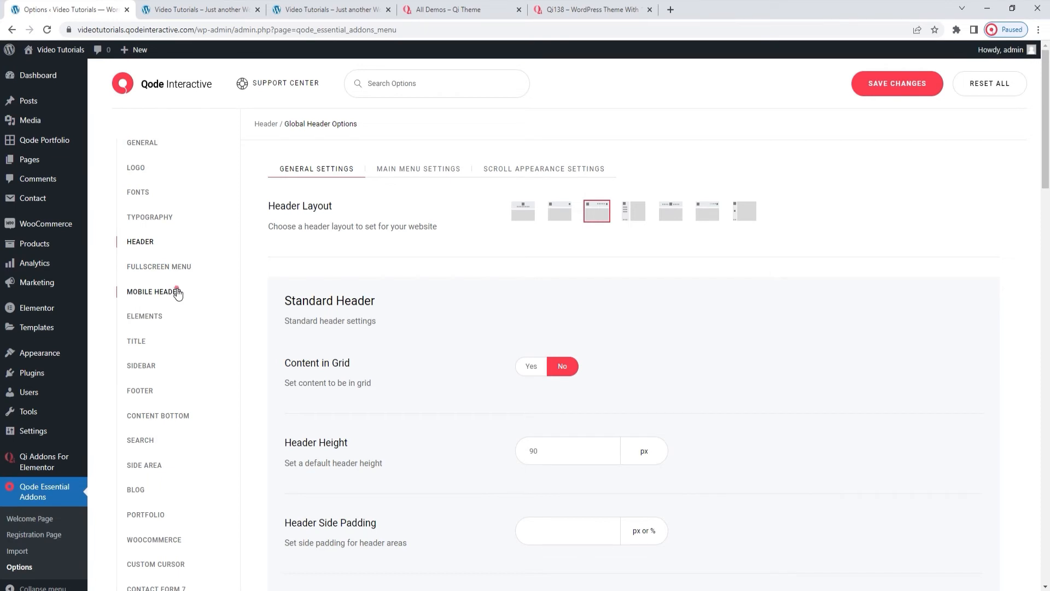
- Open the Mobile Header options and check the current menu icon in the live site's mobile preview
click(178, 293)
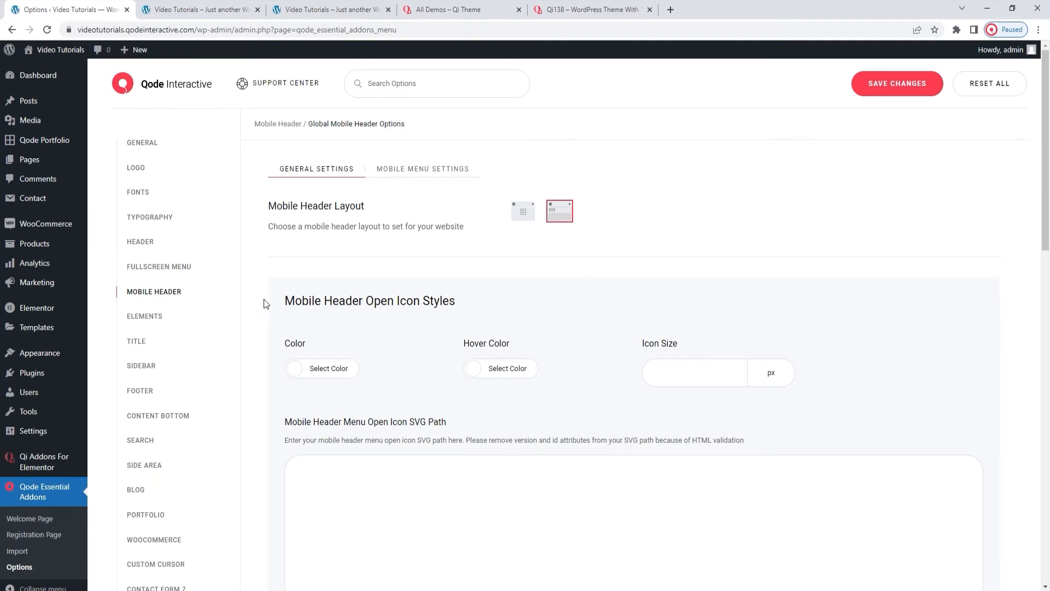
scroll(406, 332, down, 1)
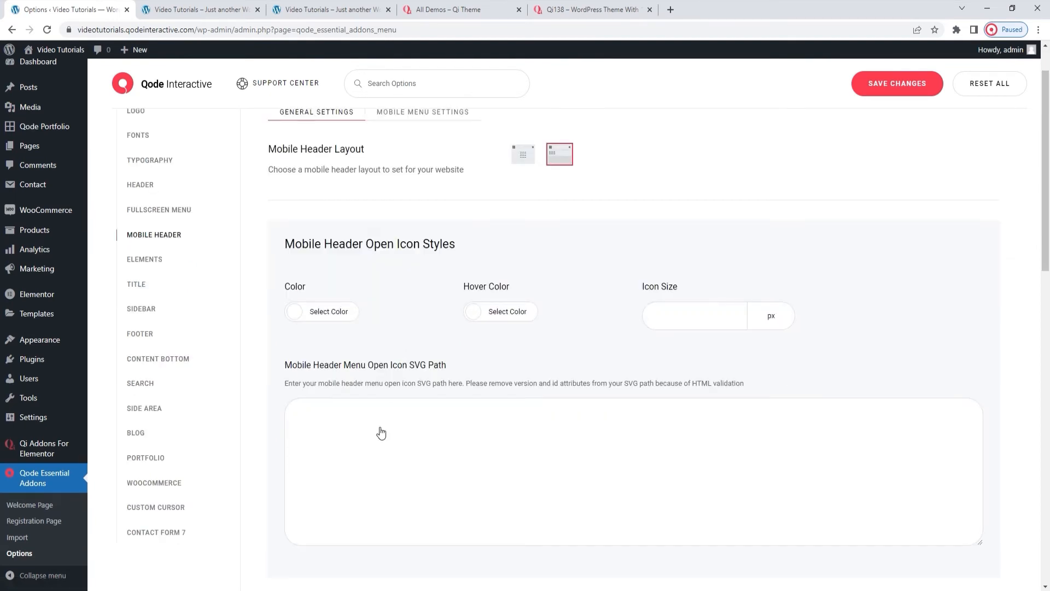
scroll(426, 417, down, 1)
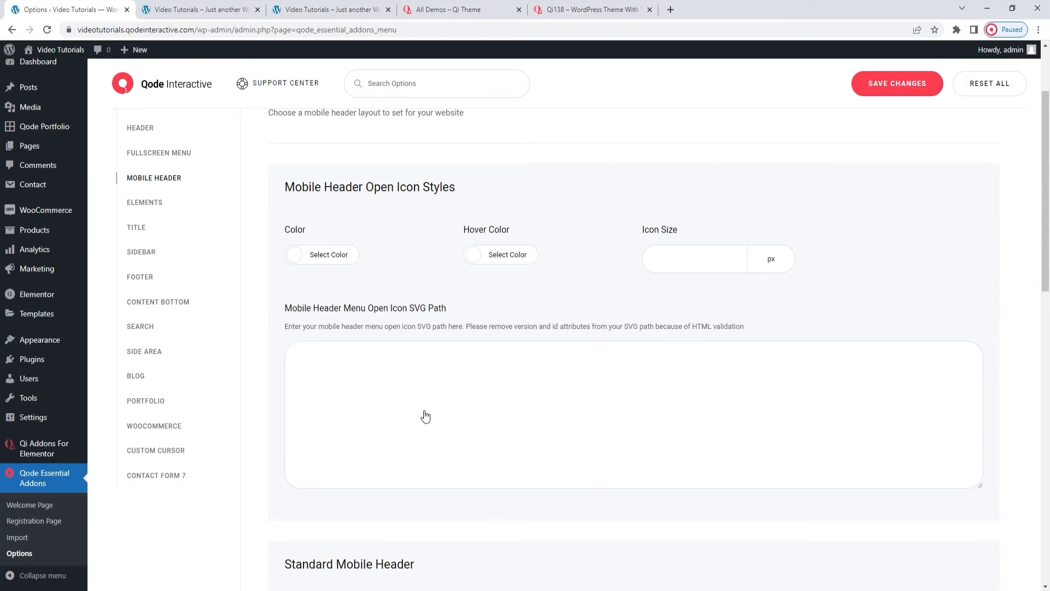
click(376, 7)
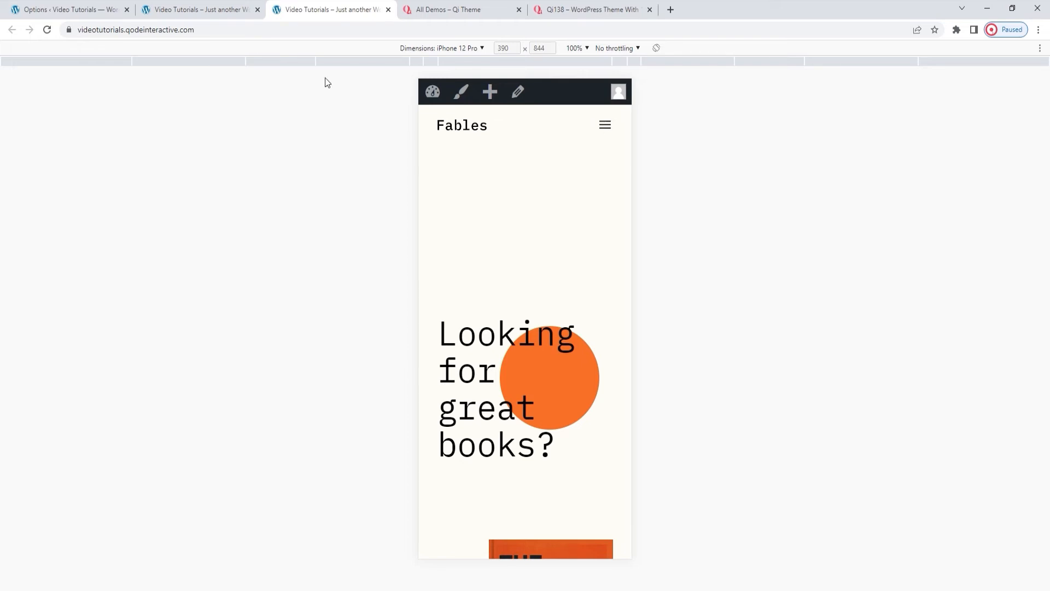
click(113, 8)
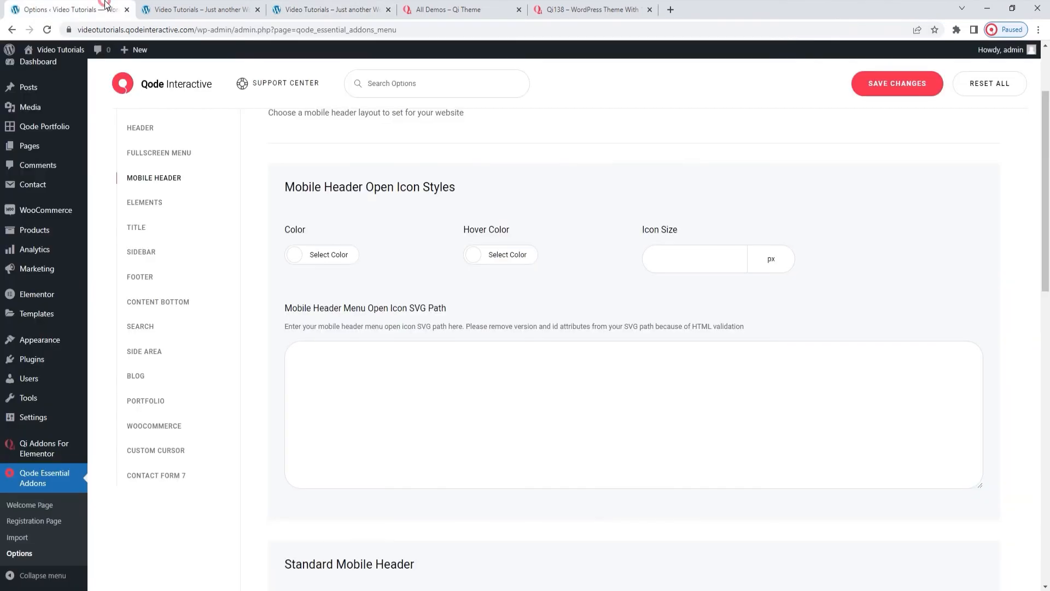
- Paste the SVG code of a 3 by 12 rectangle as the Mobile Header Menu Open Icon SVG Path and save it
right_click(403, 361)
click(455, 442)
click(881, 86)
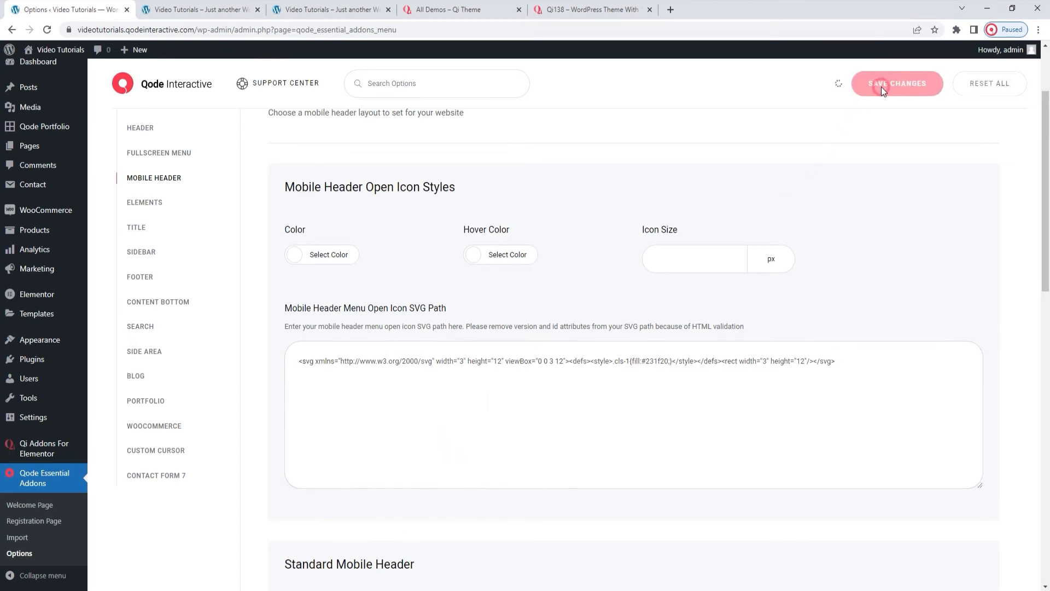
- Reload the mobile preview and toggle the menu with its custom icon to check how it looks
click(289, 10)
click(47, 30)
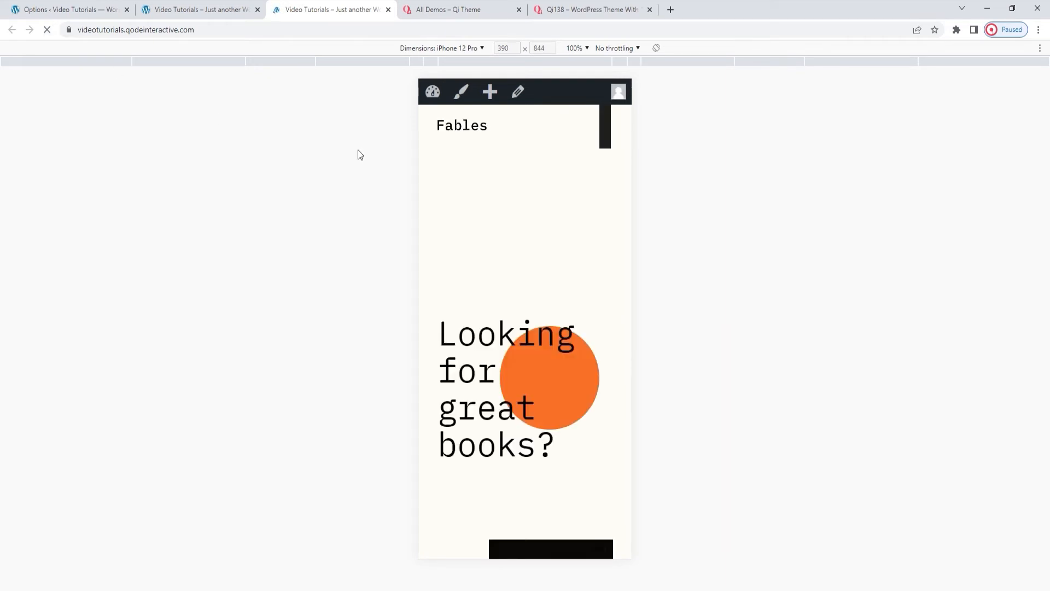
click(605, 136)
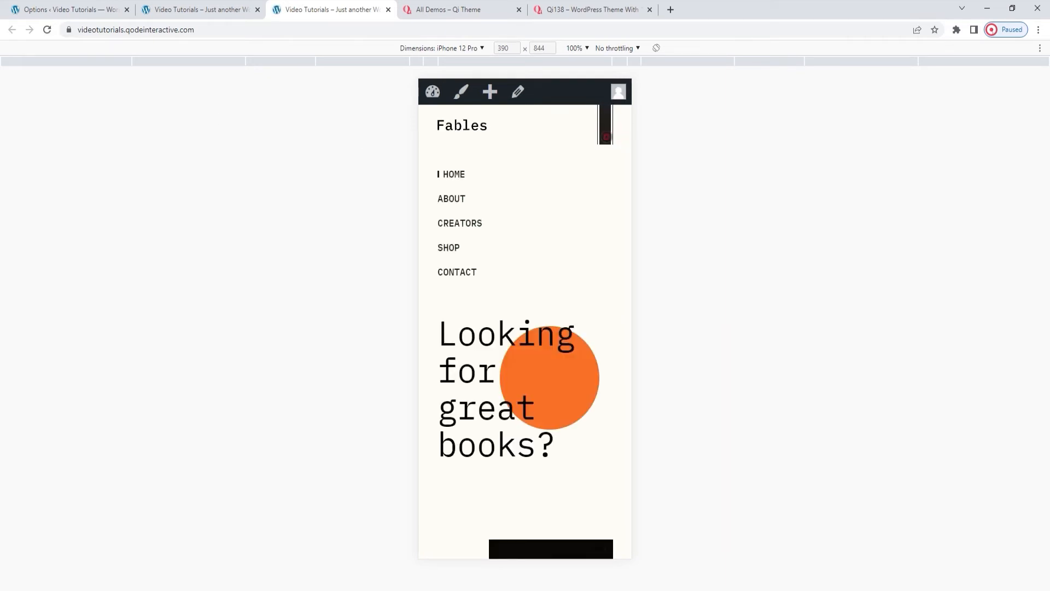
click(606, 137)
click(606, 137)
click(606, 136)
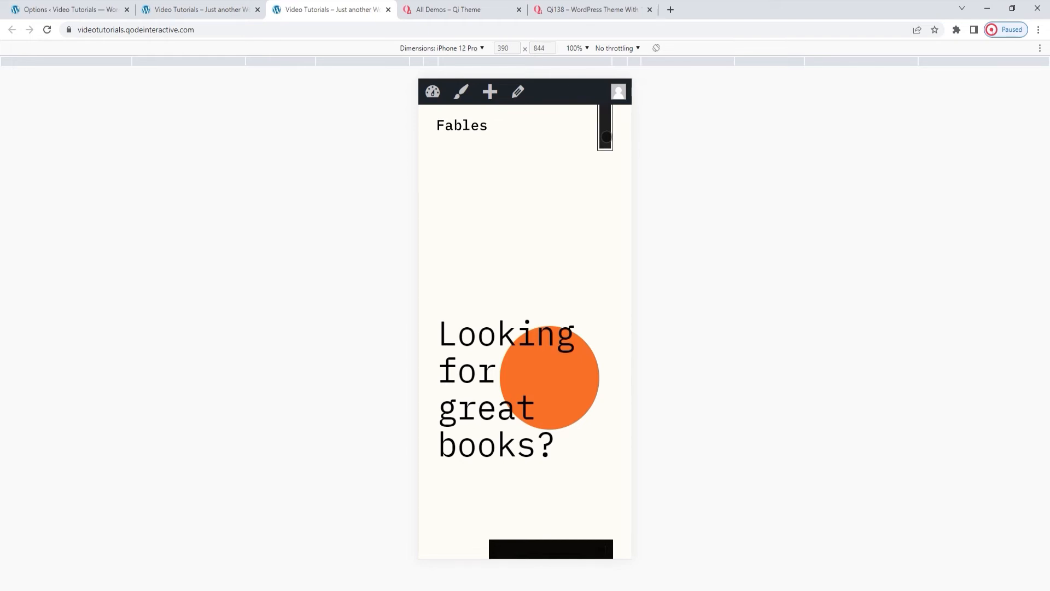
- Return to the options and clear the Mobile Header Menu Open Icon SVG Path
click(94, 9)
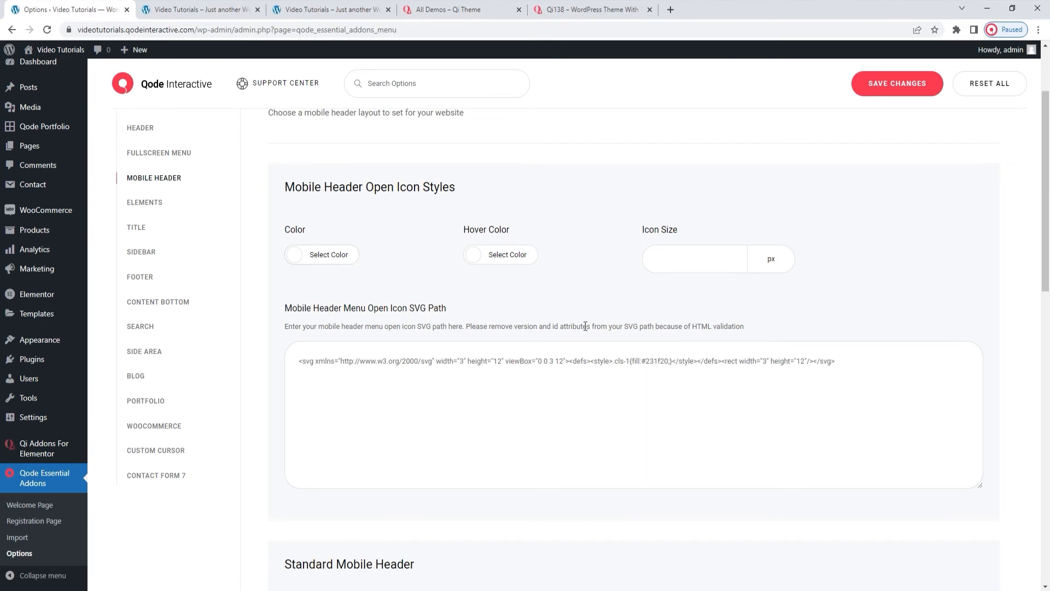
triple_click(581, 365)
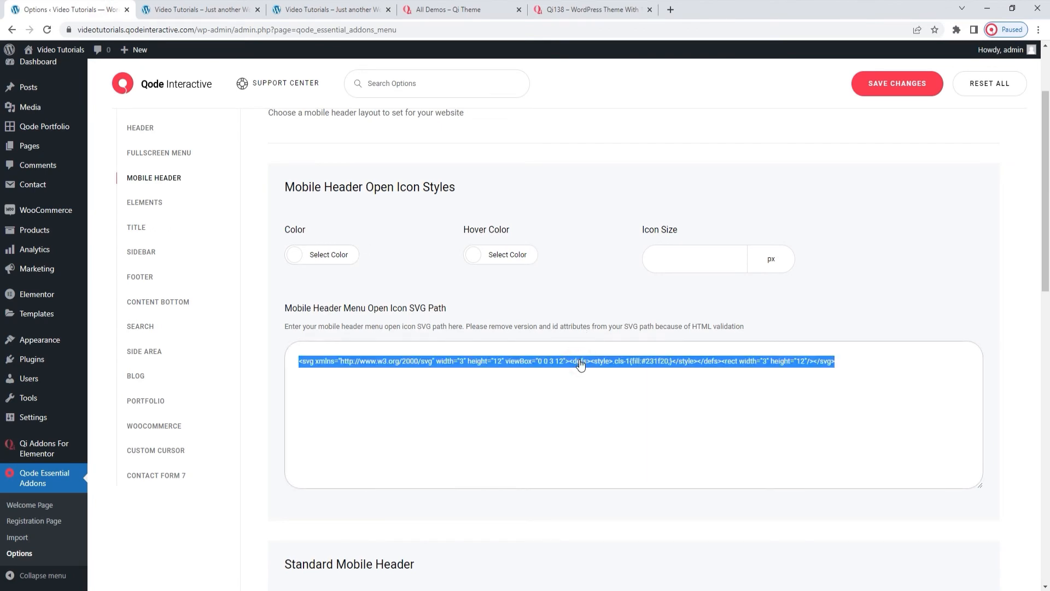
key(BackSpace)
scroll(555, 255, up, 2)
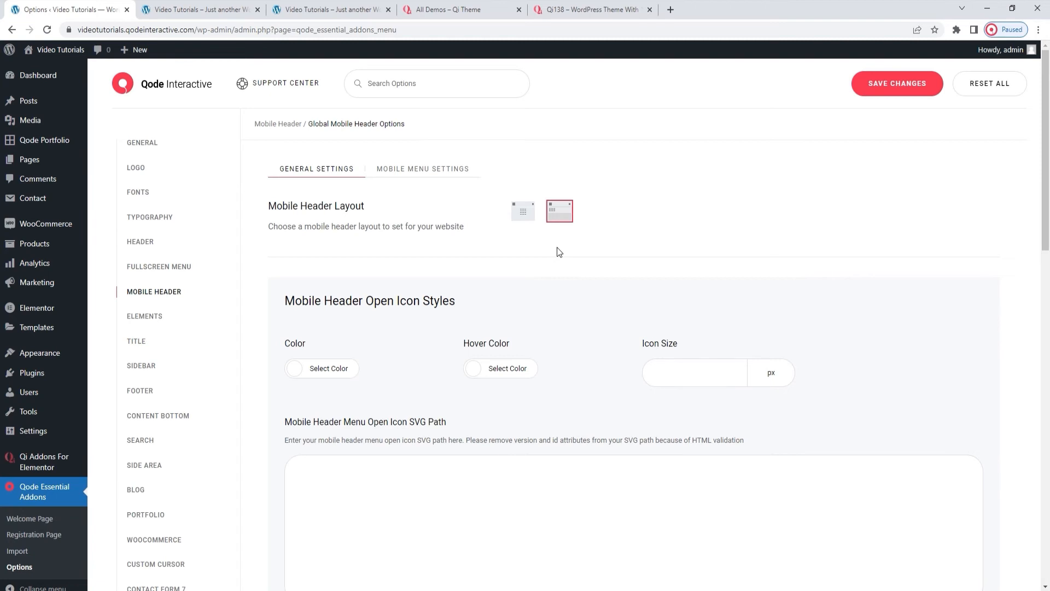
- Open the Mobile Menu Settings and save the mobile header changes
click(463, 175)
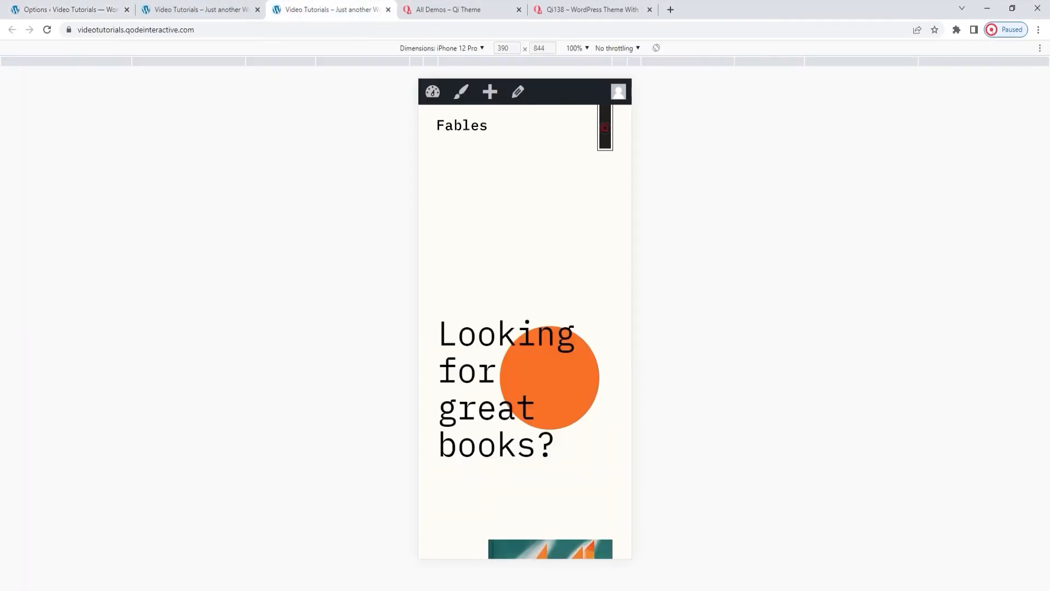
click(111, 5)
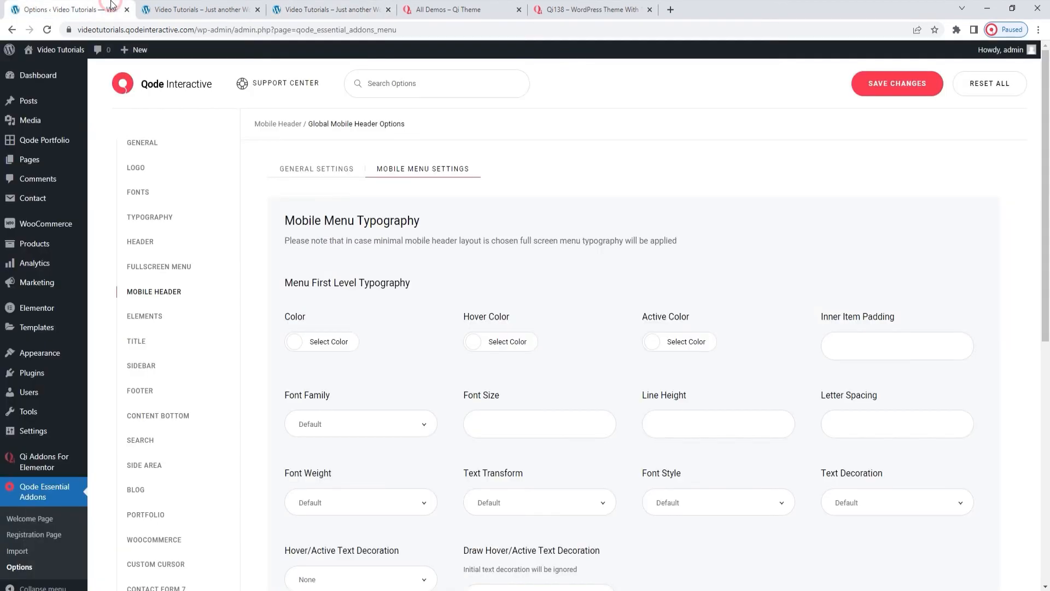
click(900, 94)
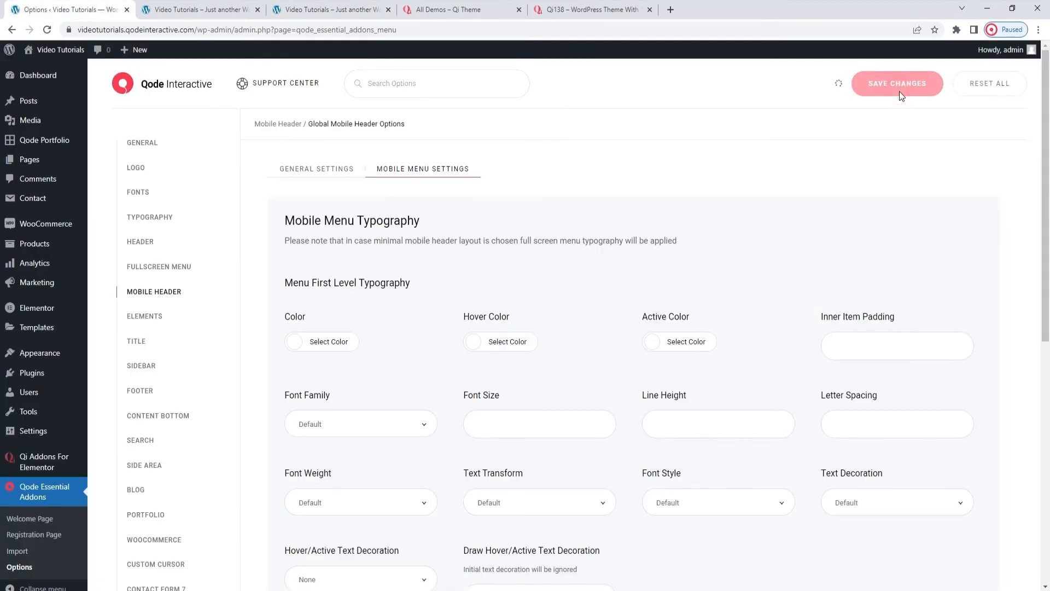
- Reload the mobile preview and open the mobile menu to view its first-level items
click(339, 10)
click(47, 29)
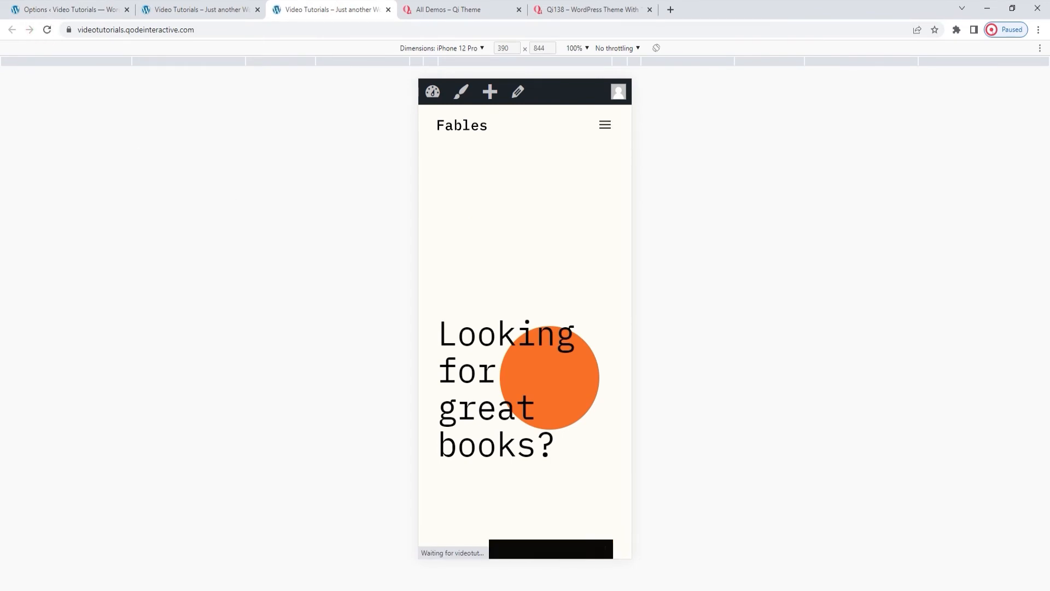
click(604, 125)
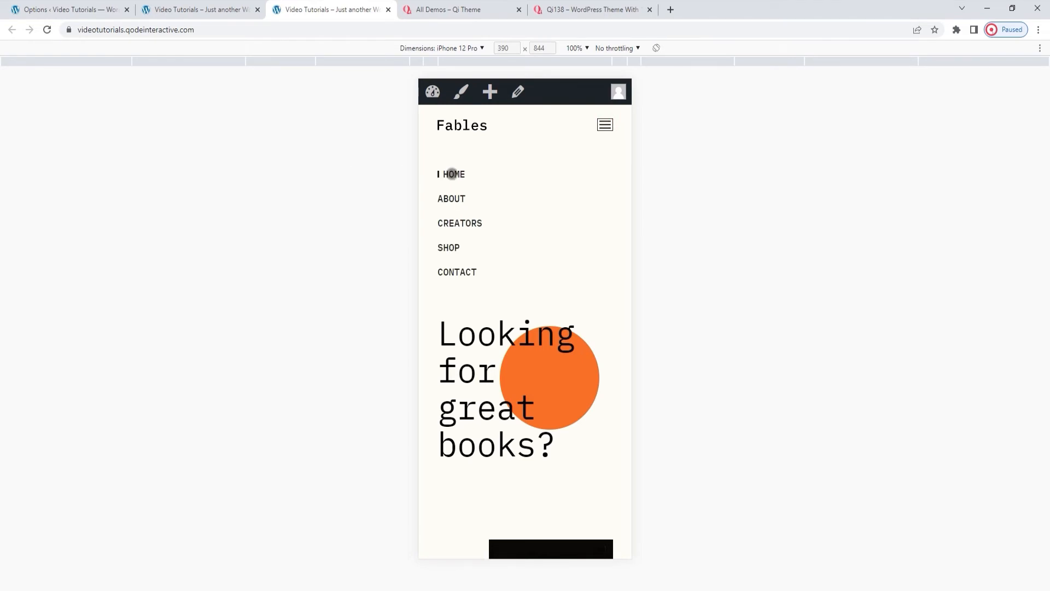
- Back in the options, set the mobile menu's first-level Inner Item Padding to 10px and save it
click(91, 7)
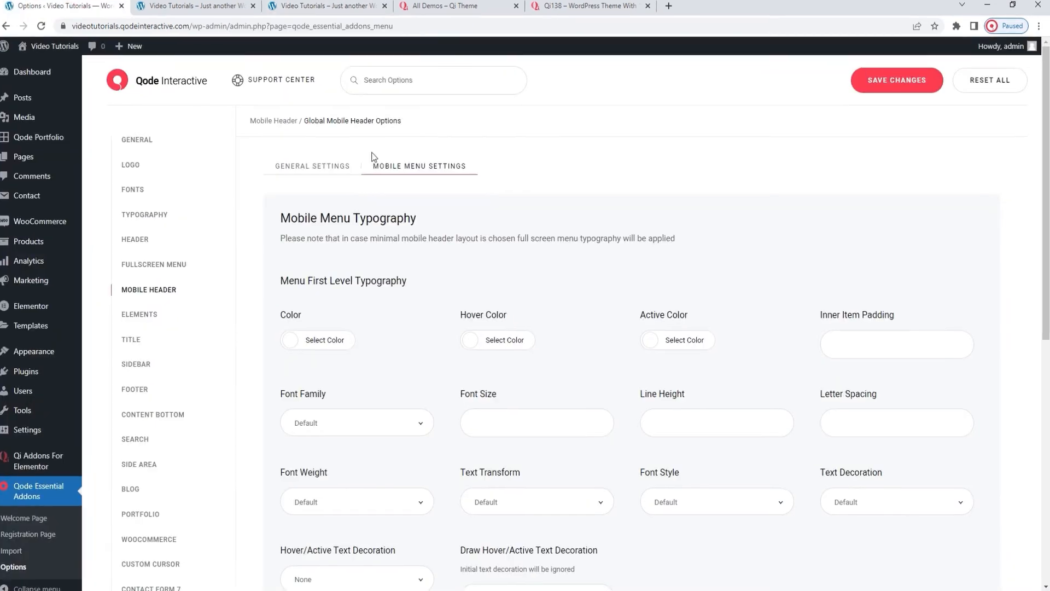
click(873, 274)
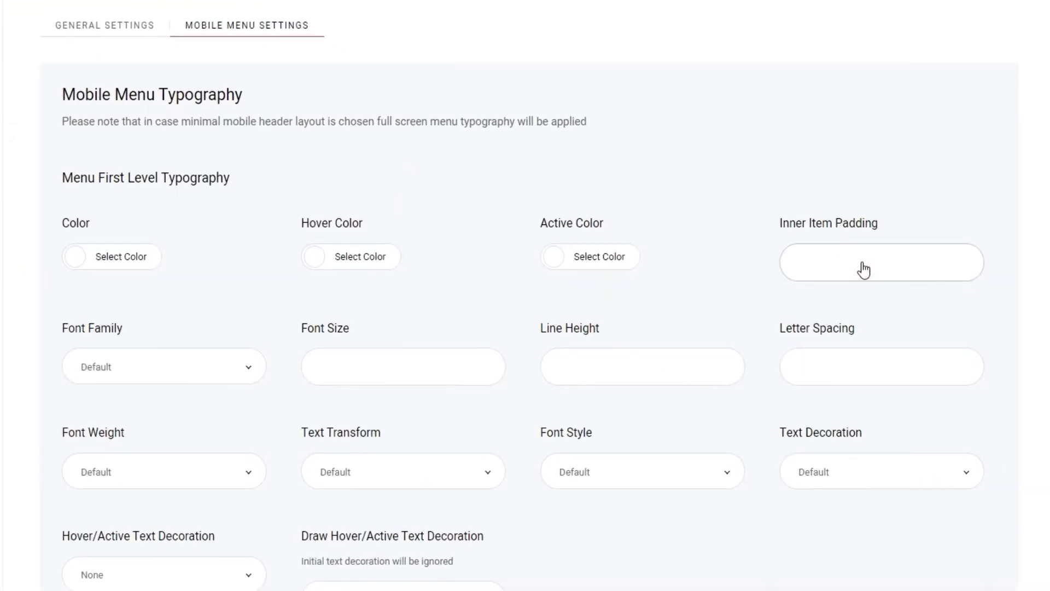
text(10px)
click(861, 55)
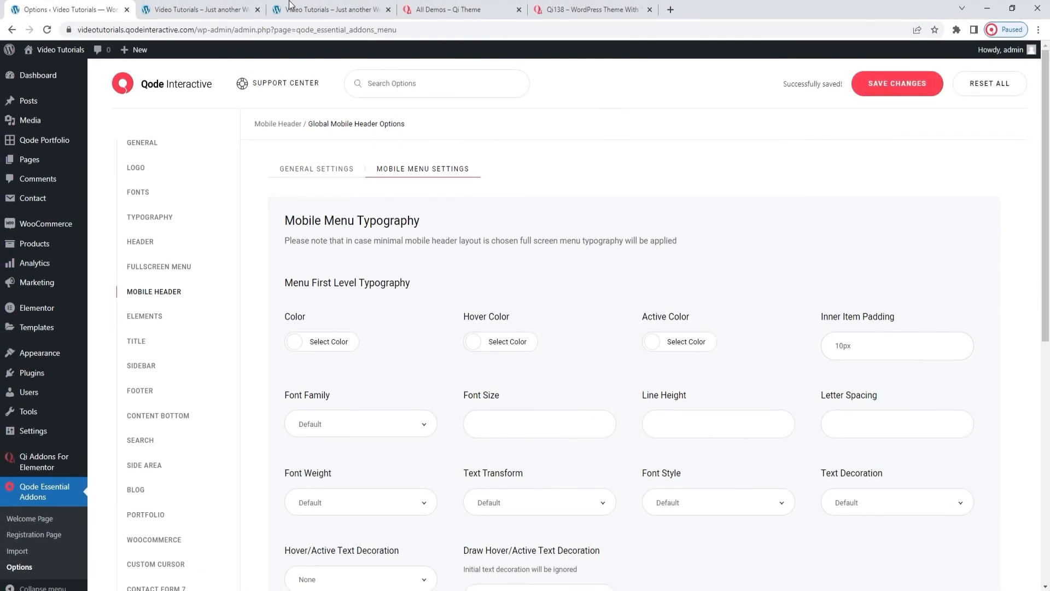
- Reload the mobile preview and open the mobile menu to check the spacing between its items
click(290, 4)
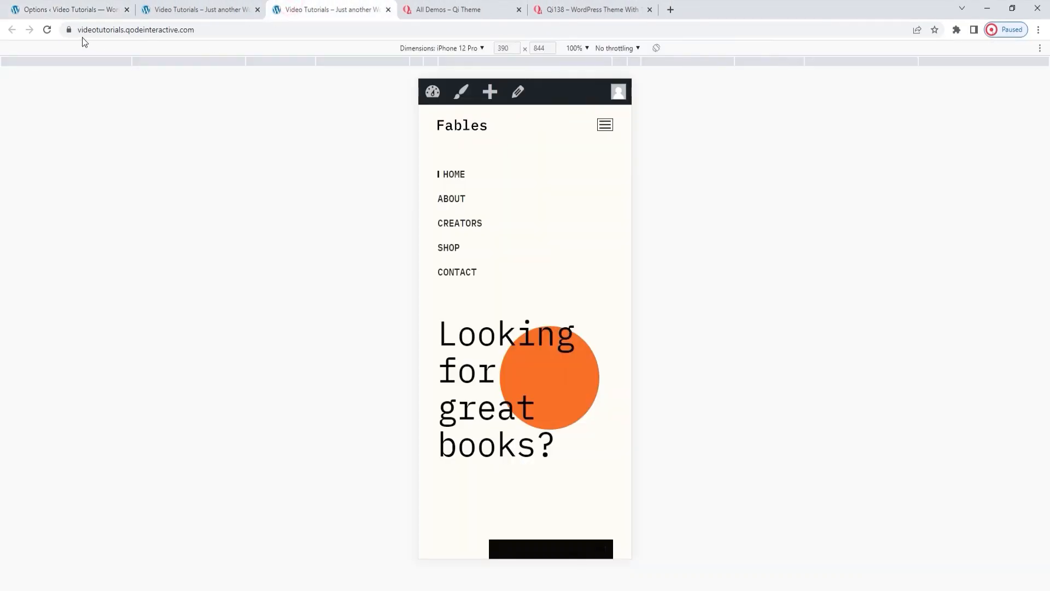
click(47, 29)
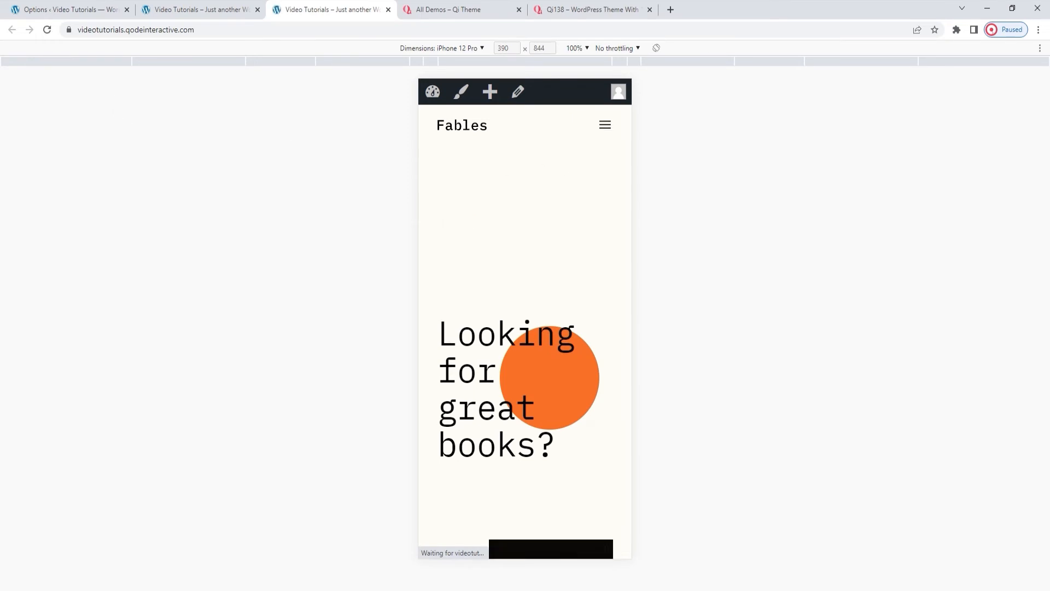
click(605, 125)
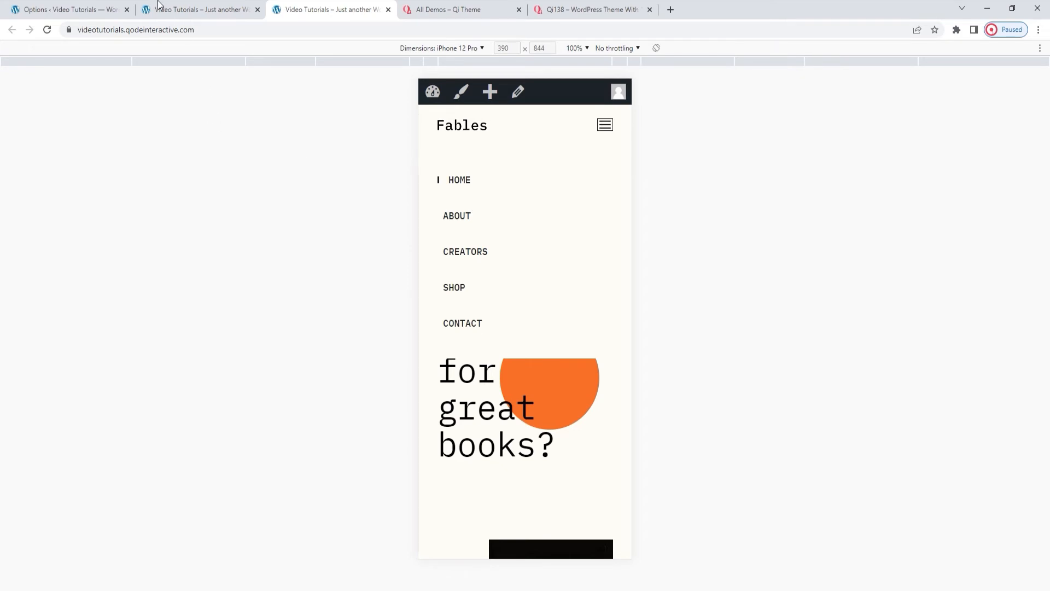
- Return to the options, clear the first-level Inner Item Padding and save the change
click(71, 9)
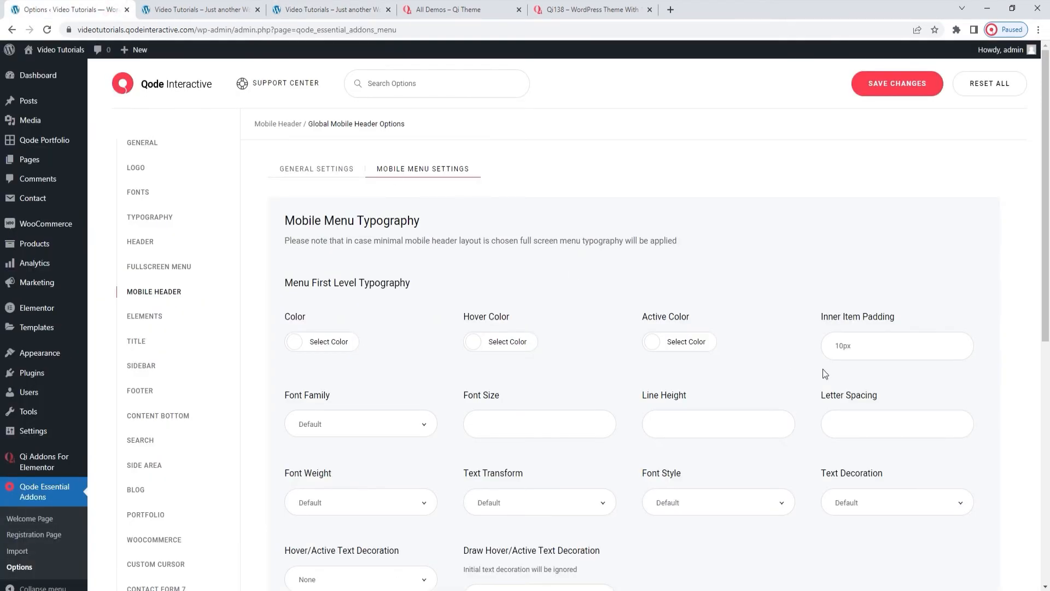
double_click(853, 345)
key(BackSpace)
click(870, 86)
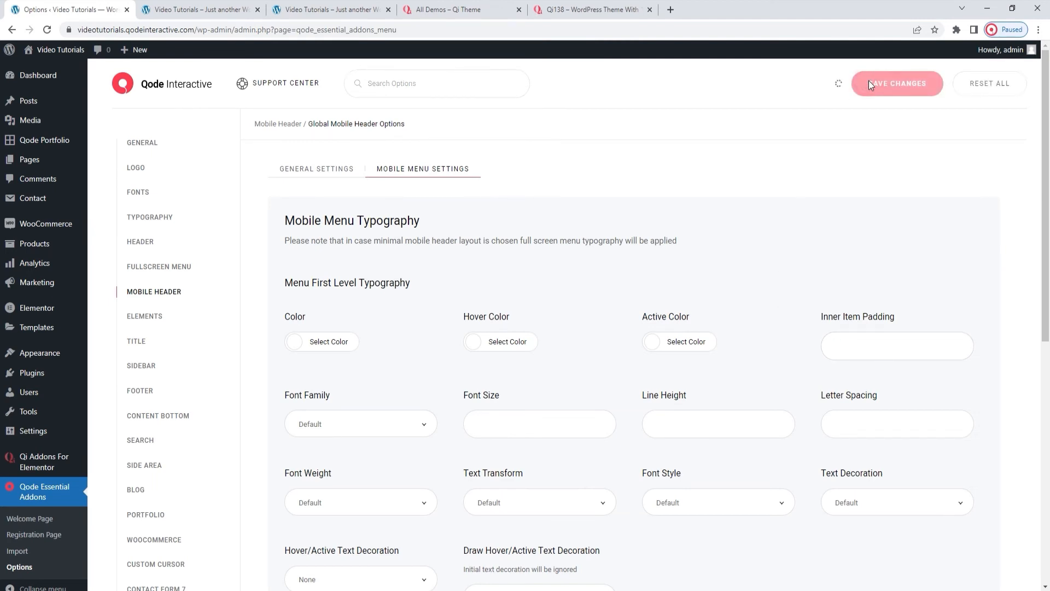
- Look through the Elements, Title and Sidebar options, ending on the Footer options
click(177, 320)
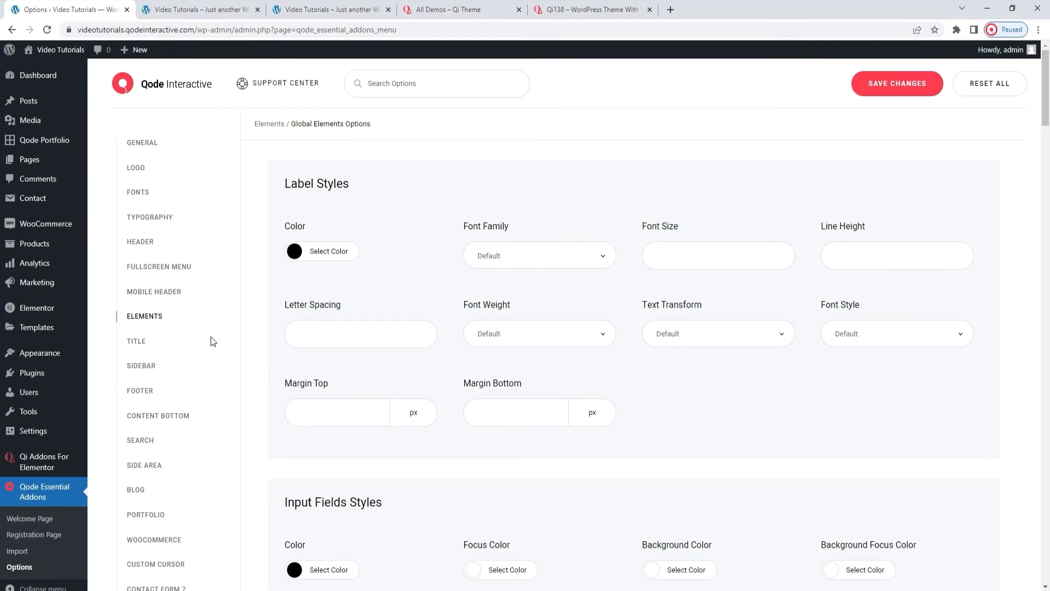
scroll(211, 338, down, 1)
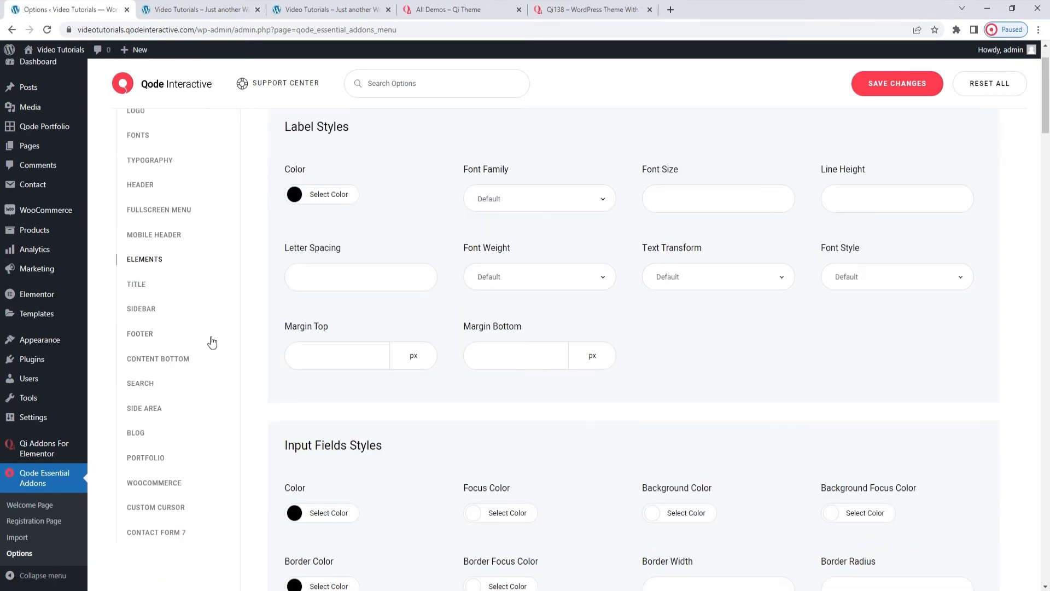
click(150, 286)
scroll(225, 308, up, 2)
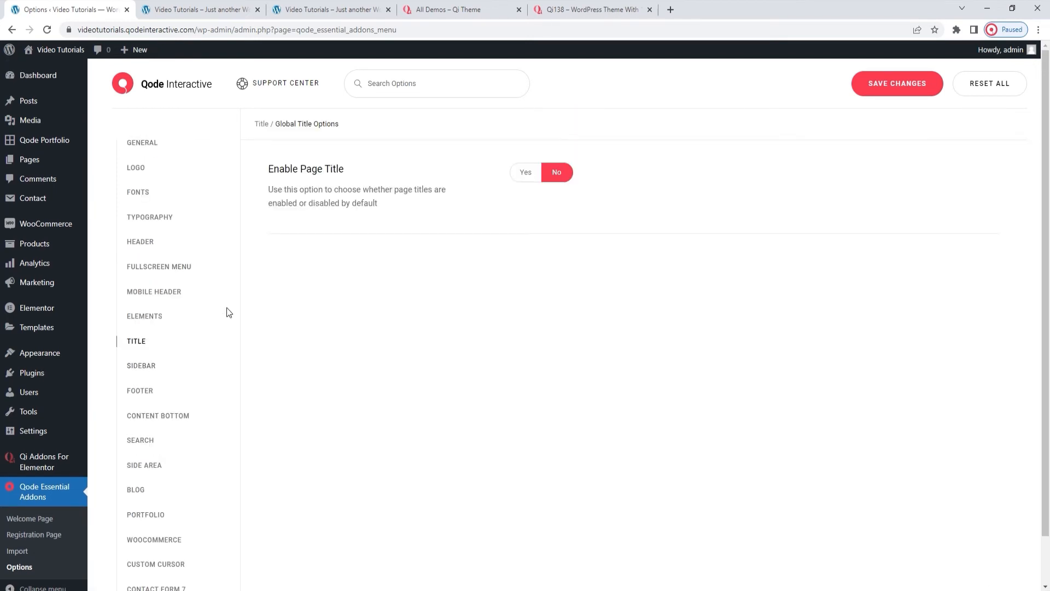
click(150, 368)
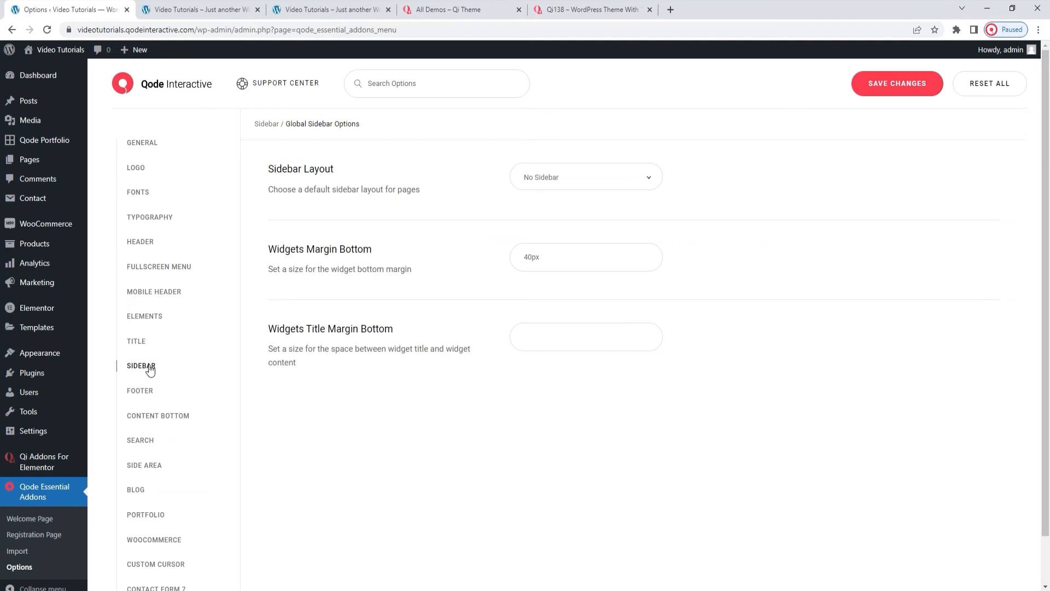
click(143, 392)
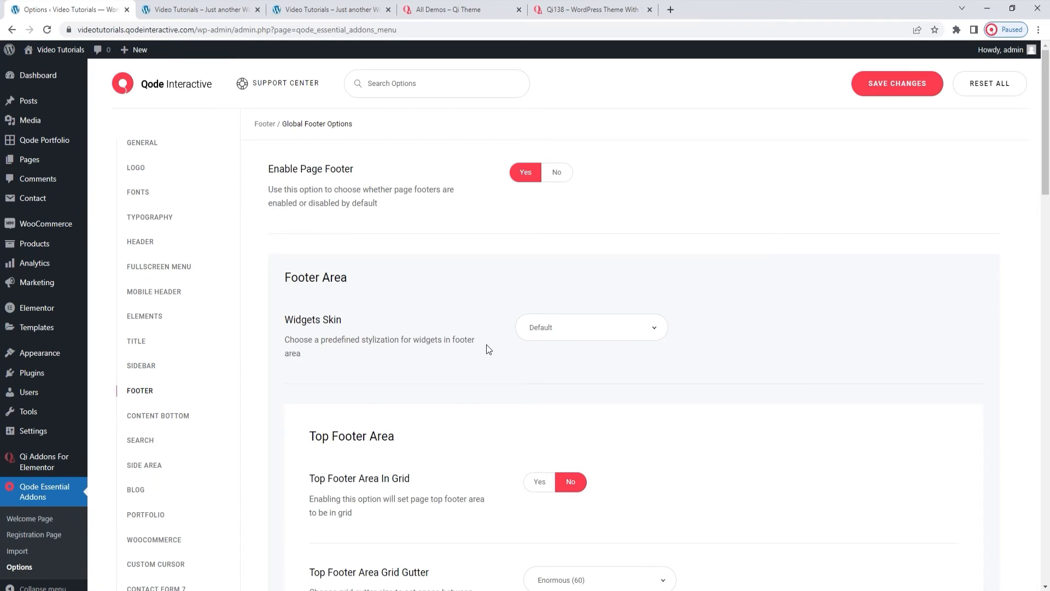
- Examine the footer at the end of the live home page and compare it with the Top Footer Area options
click(213, 7)
scroll(391, 324, down, 15)
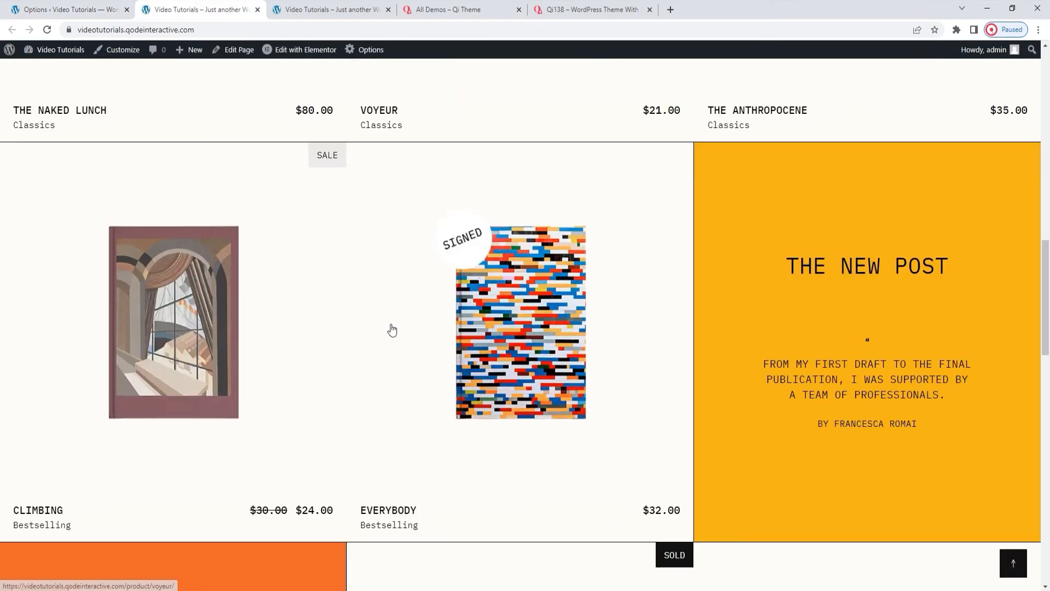
scroll(392, 328, down, 20)
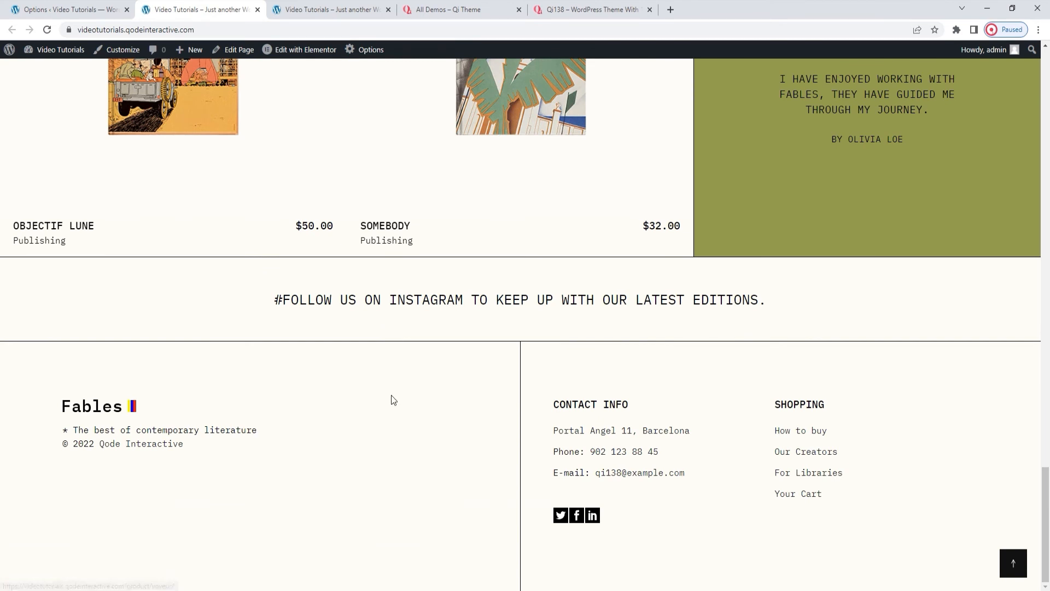
click(85, 3)
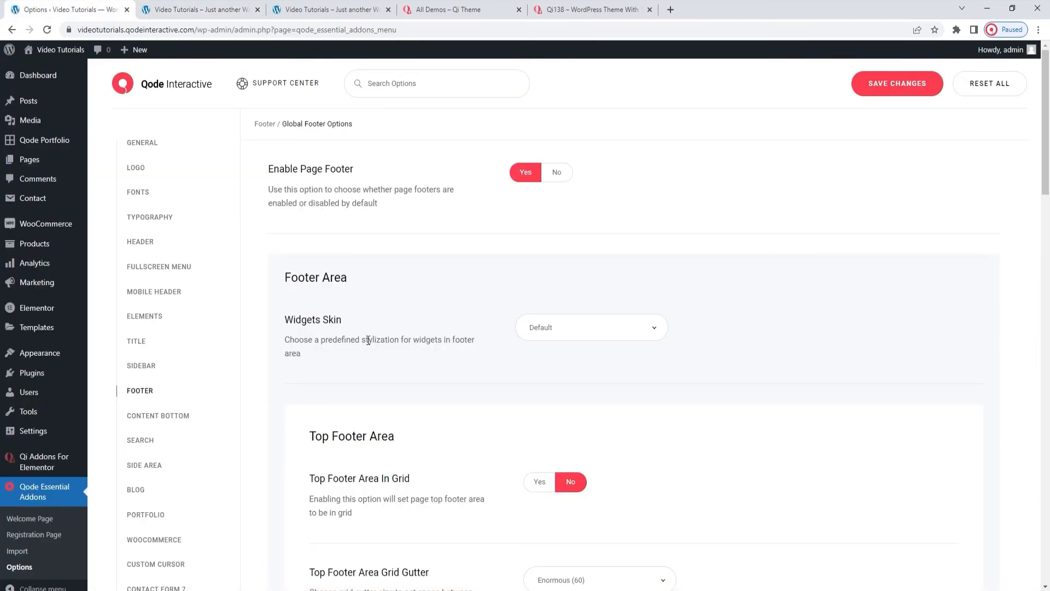
scroll(394, 335, down, 12)
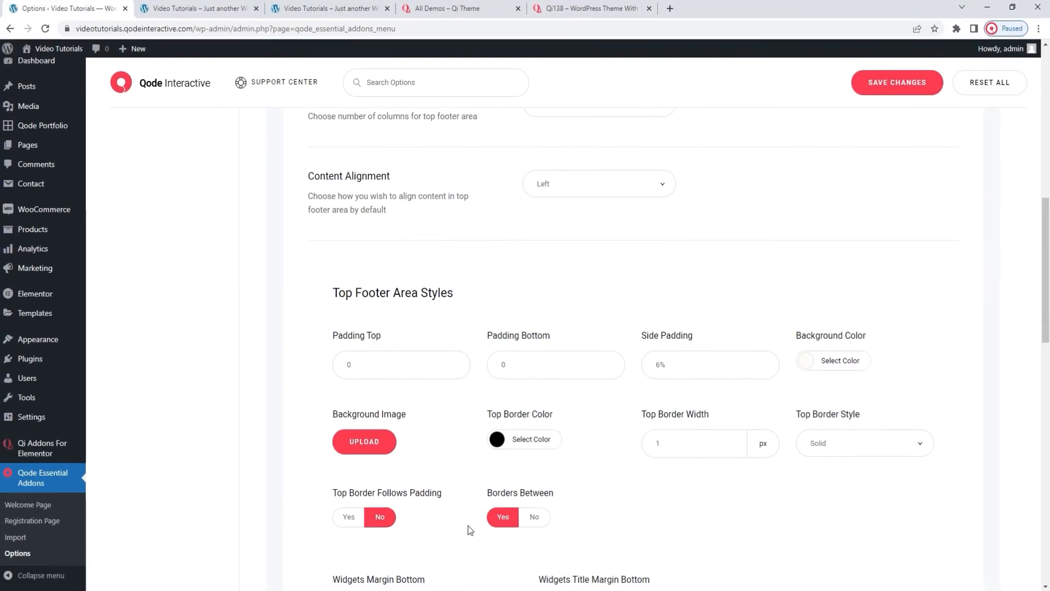
scroll(460, 481, up, 5)
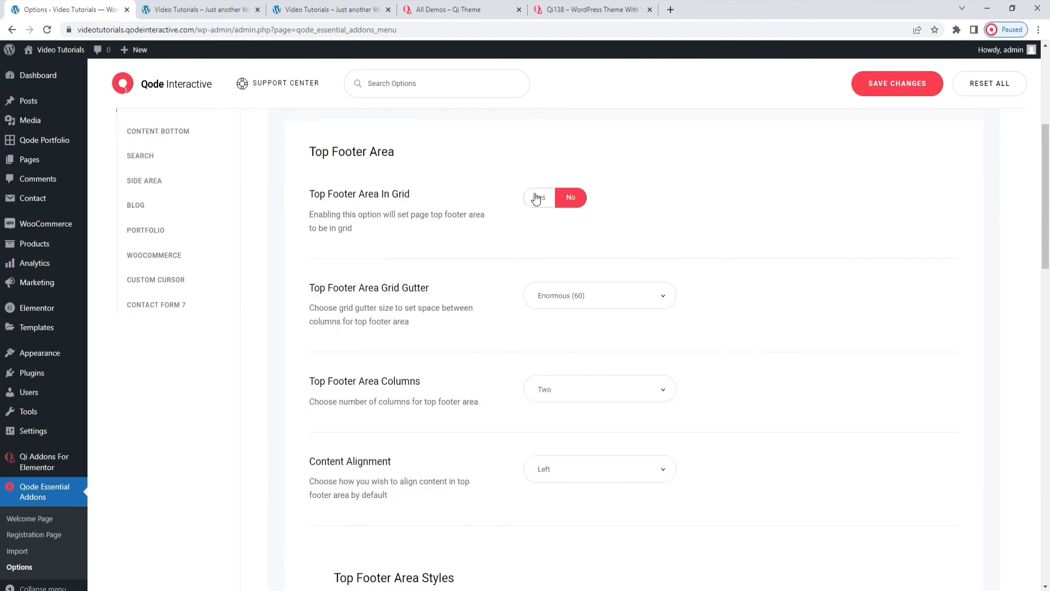
- Enable Top Footer Area In Grid, save the change and reload the live home page to check the footer
click(536, 198)
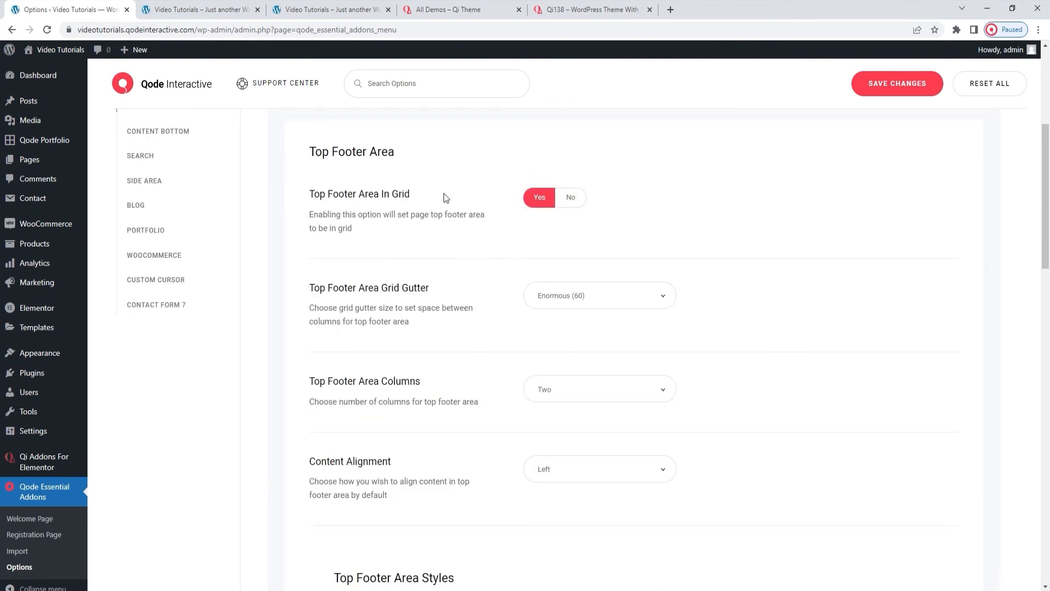
scroll(486, 236, down, 5)
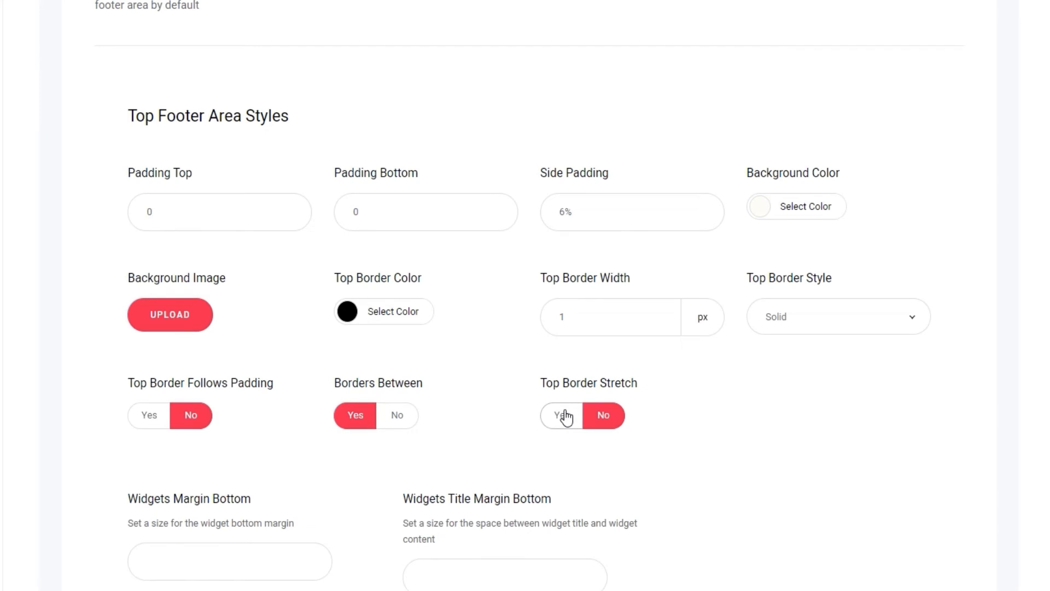
click(895, 82)
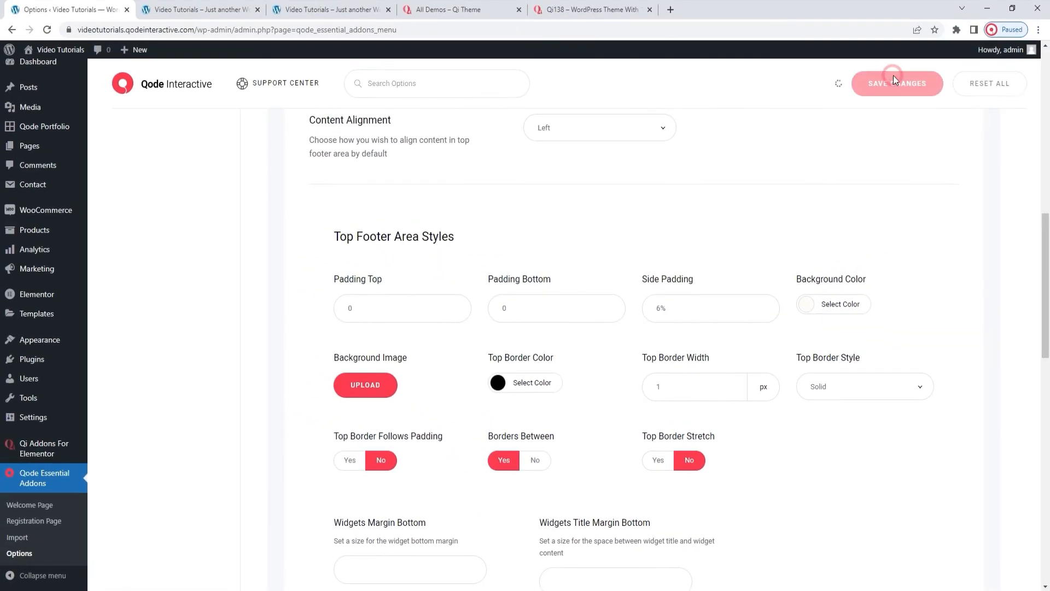
click(188, 6)
click(48, 30)
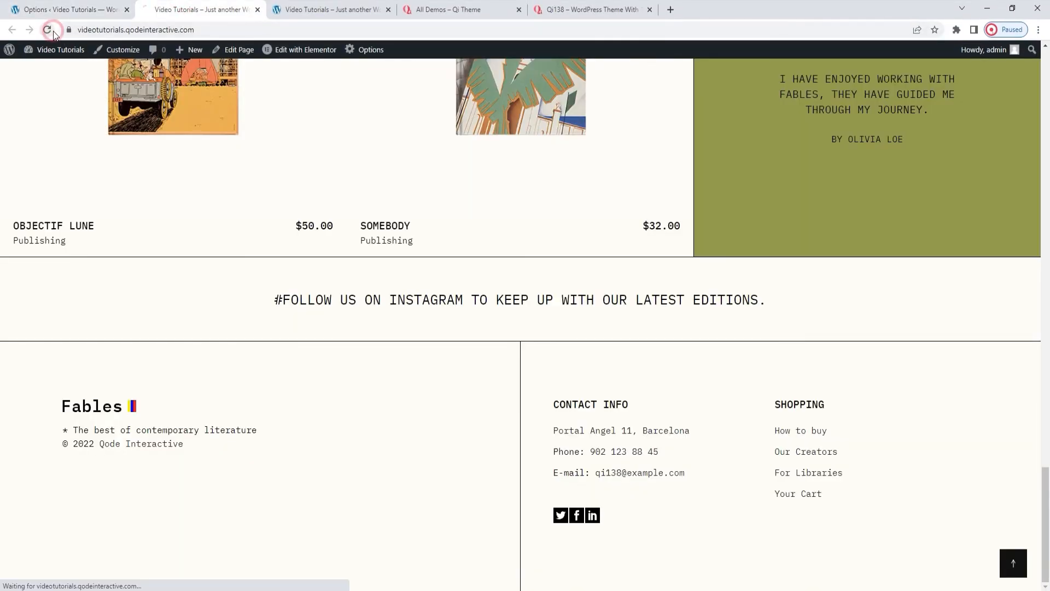
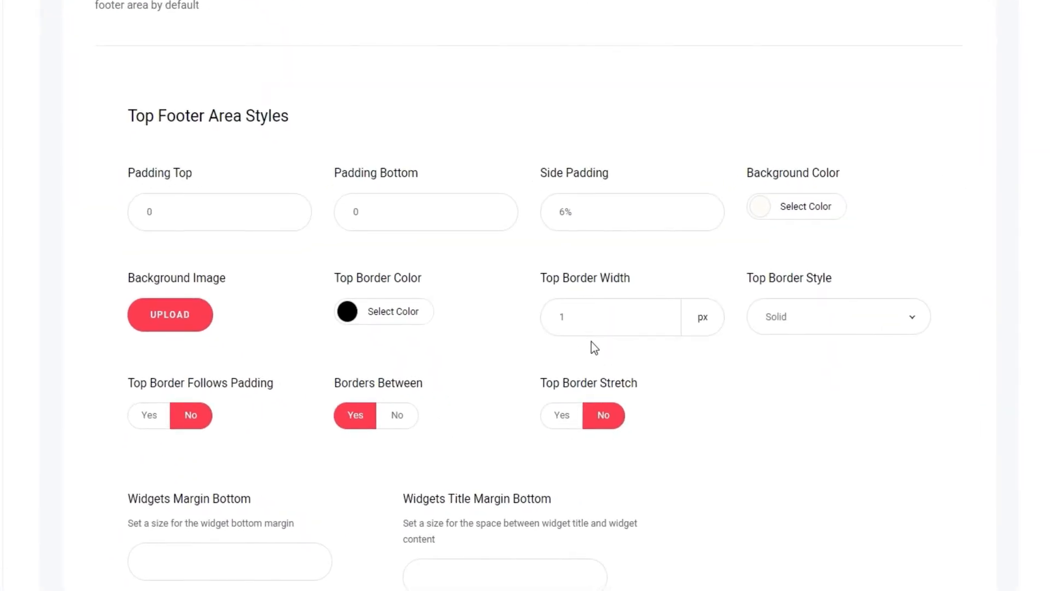
- Set Top Border Stretch to Yes in the Top Footer Area Styles, save and reload the live page
click(562, 415)
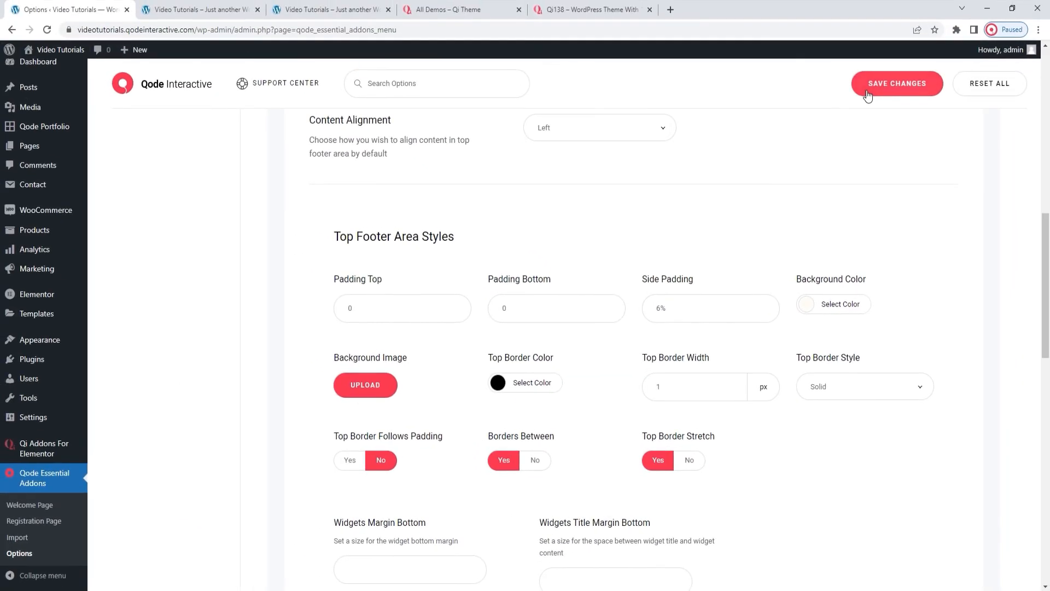
click(867, 96)
click(199, 9)
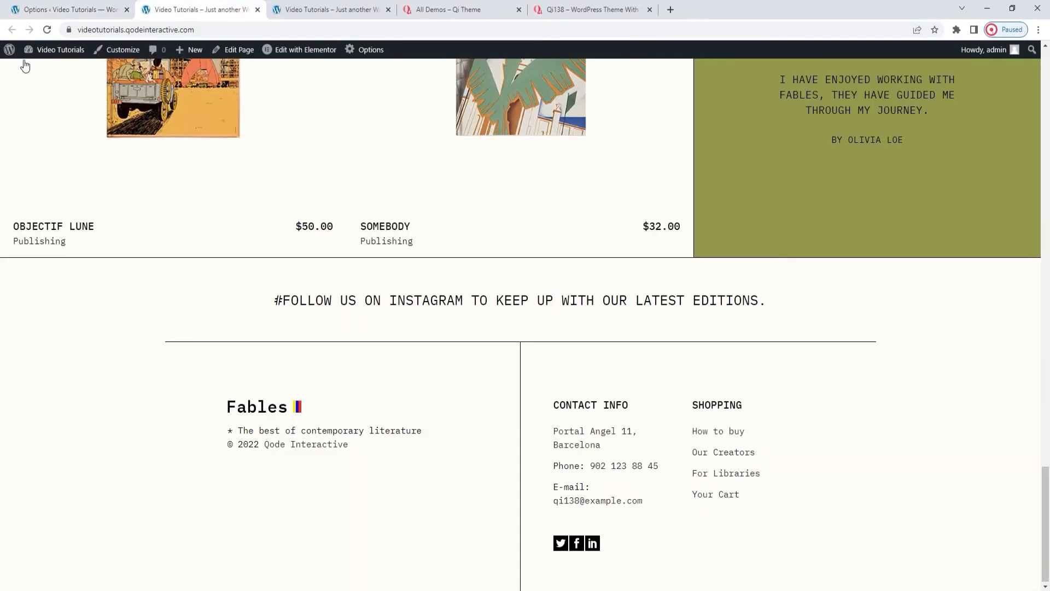
key(F5)
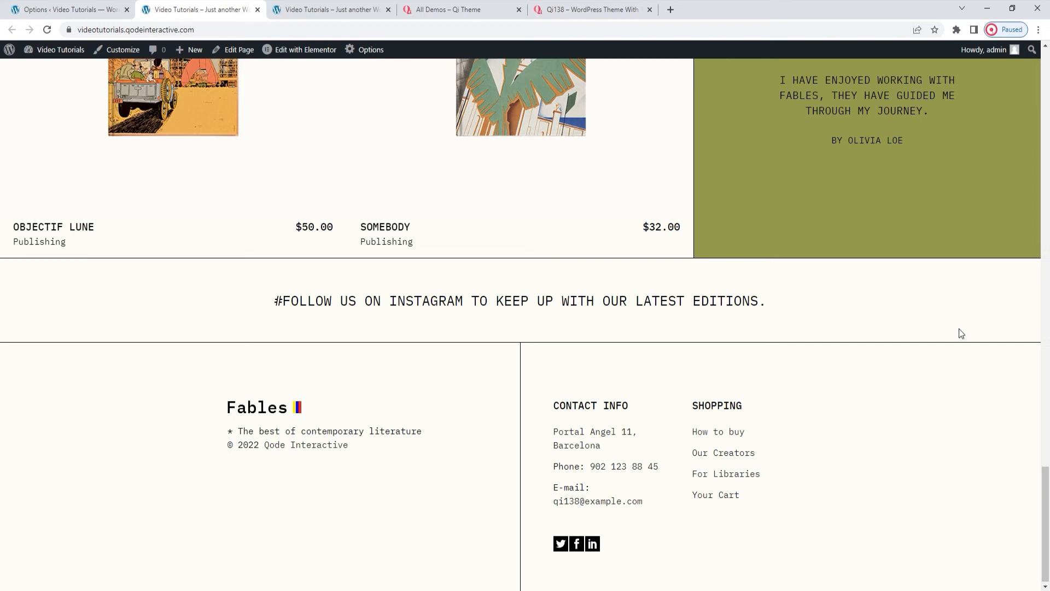
- Set Top Border Stretch and Top Footer Area In Grid back to No, save and reload the live page
click(115, 8)
click(689, 464)
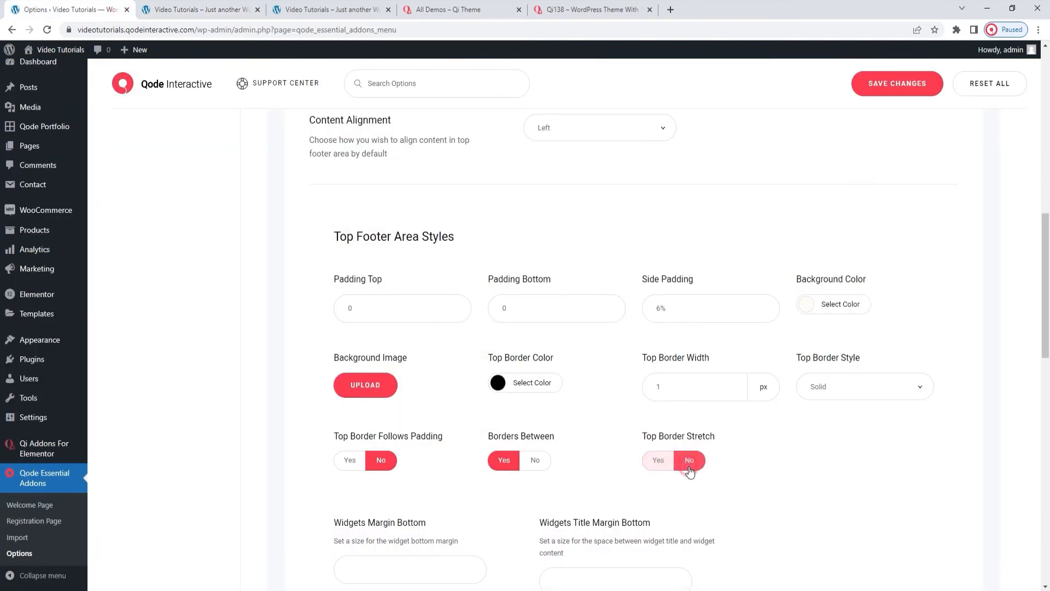
scroll(557, 435, up, 8)
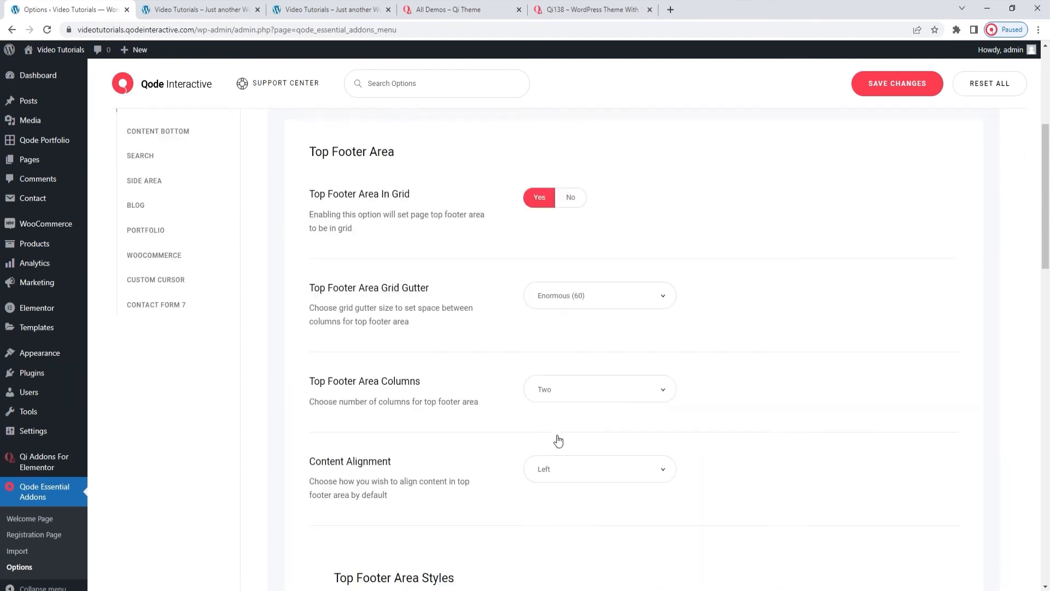
click(573, 314)
scroll(565, 387, down, 8)
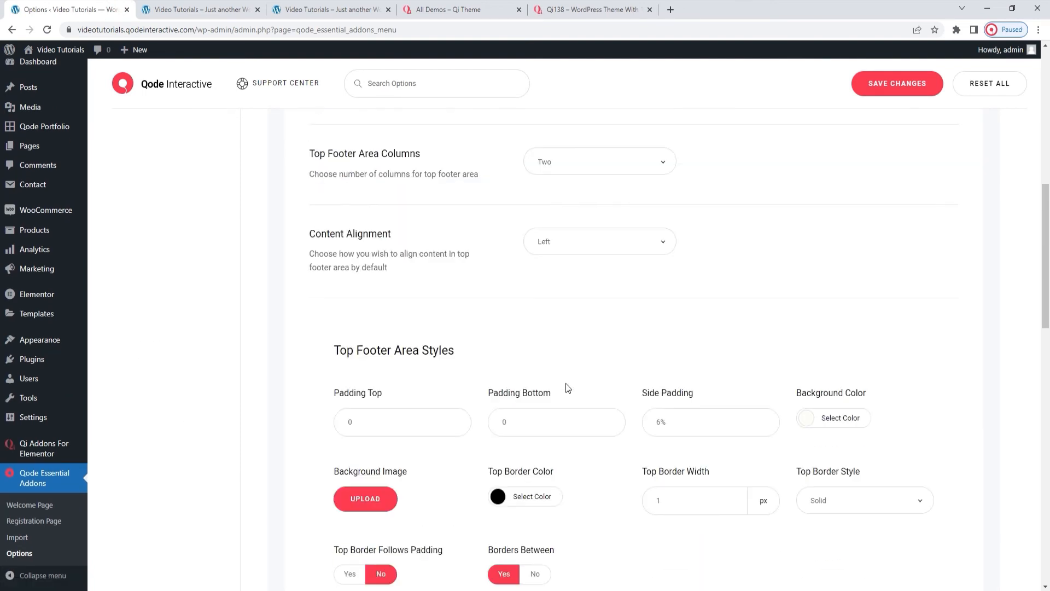
click(884, 88)
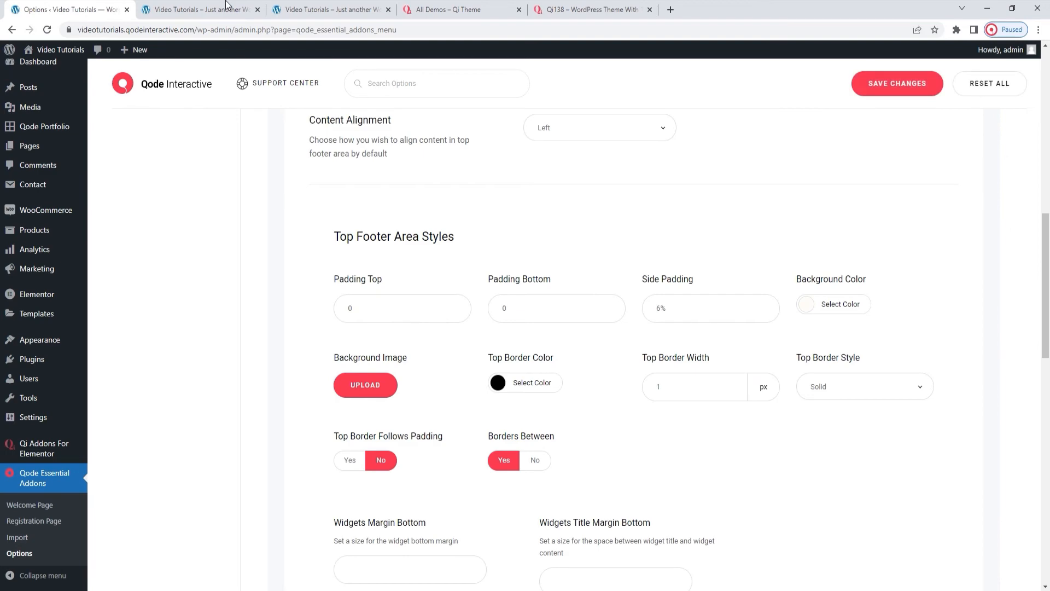
click(196, 9)
click(47, 31)
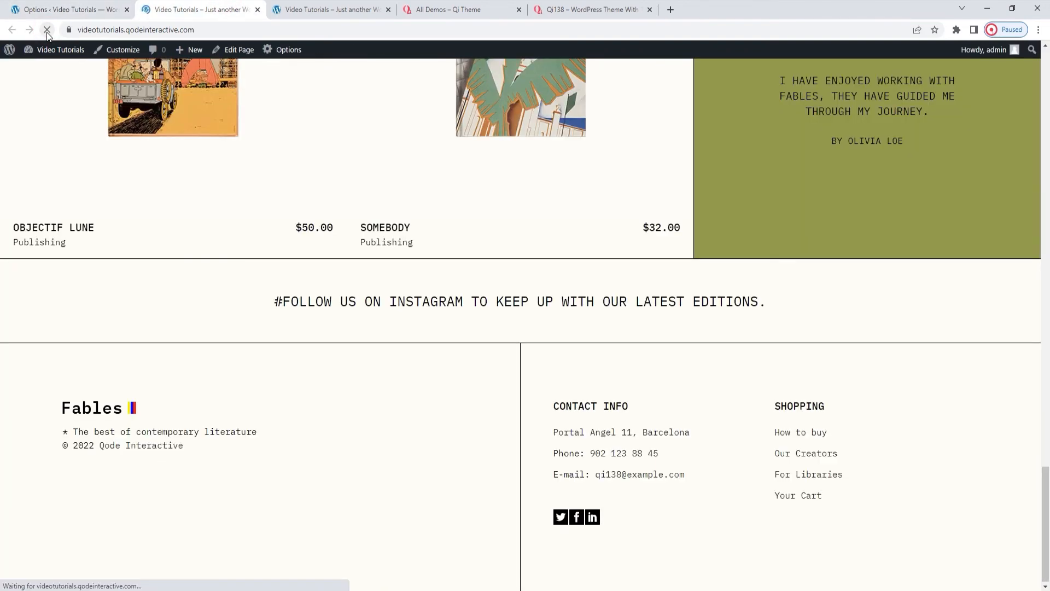
- Set Top Border Follows Padding to Yes for the top footer area, save and reload the live page
click(62, 4)
scroll(535, 394, down, 1)
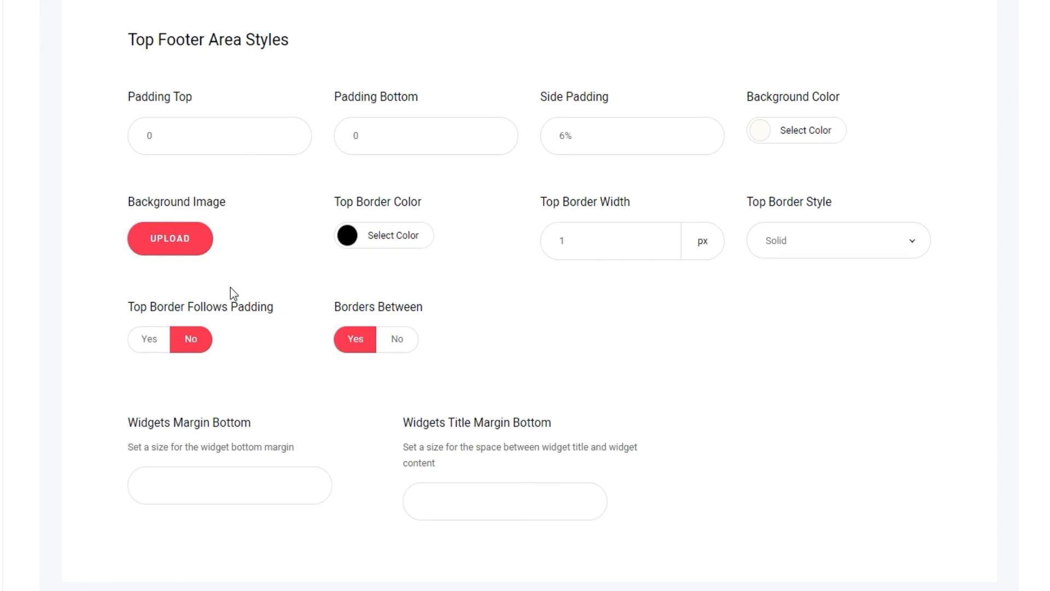
click(148, 338)
click(923, 83)
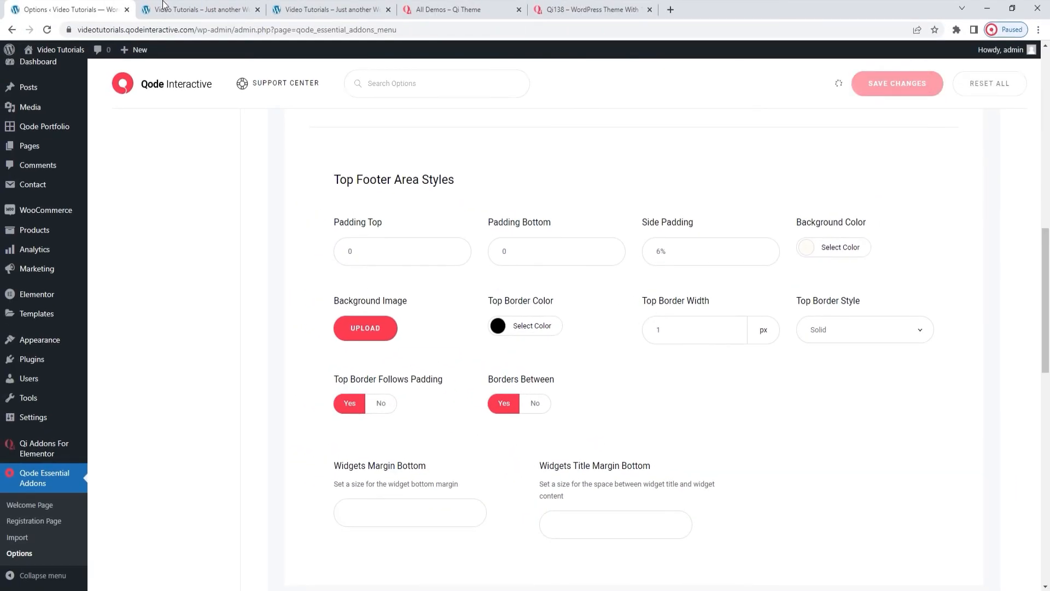
click(197, 10)
click(49, 30)
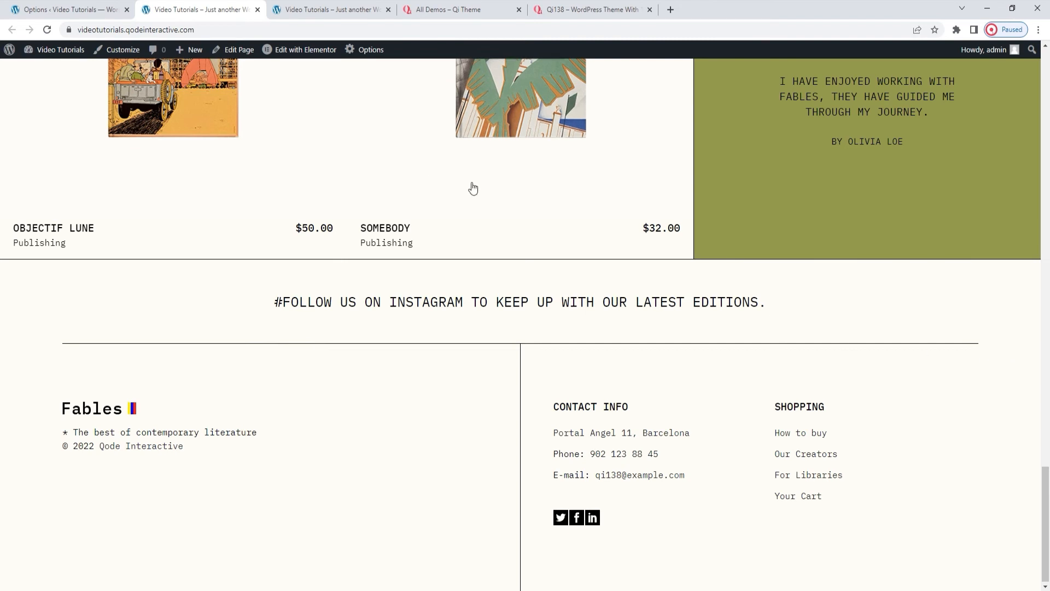
- Set Top Border Follows Padding back to No and look at the line between the footer columns on the live page
click(103, 7)
click(390, 412)
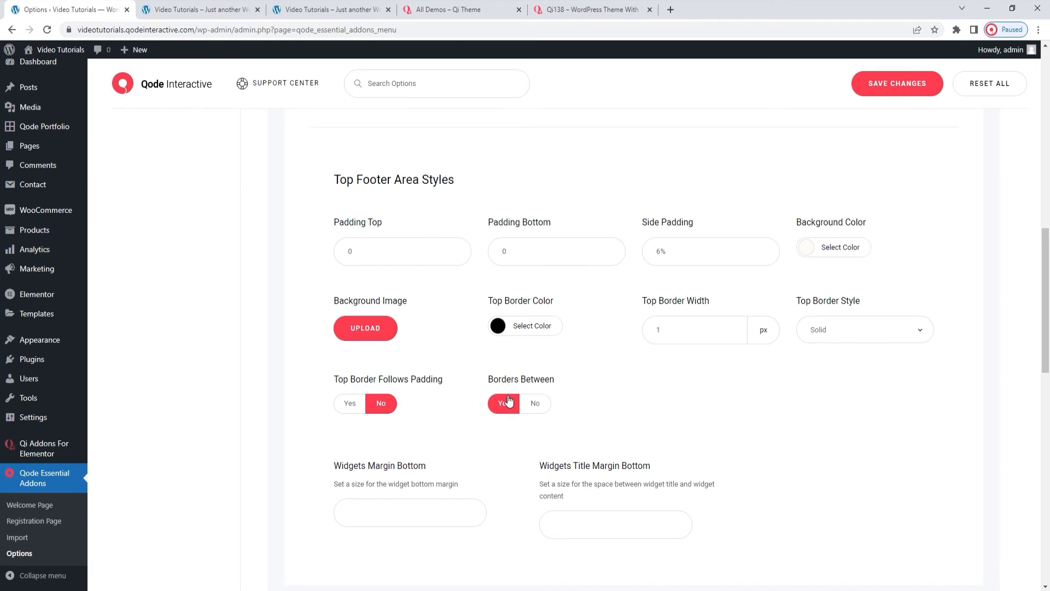
key(ctrl+Tab)
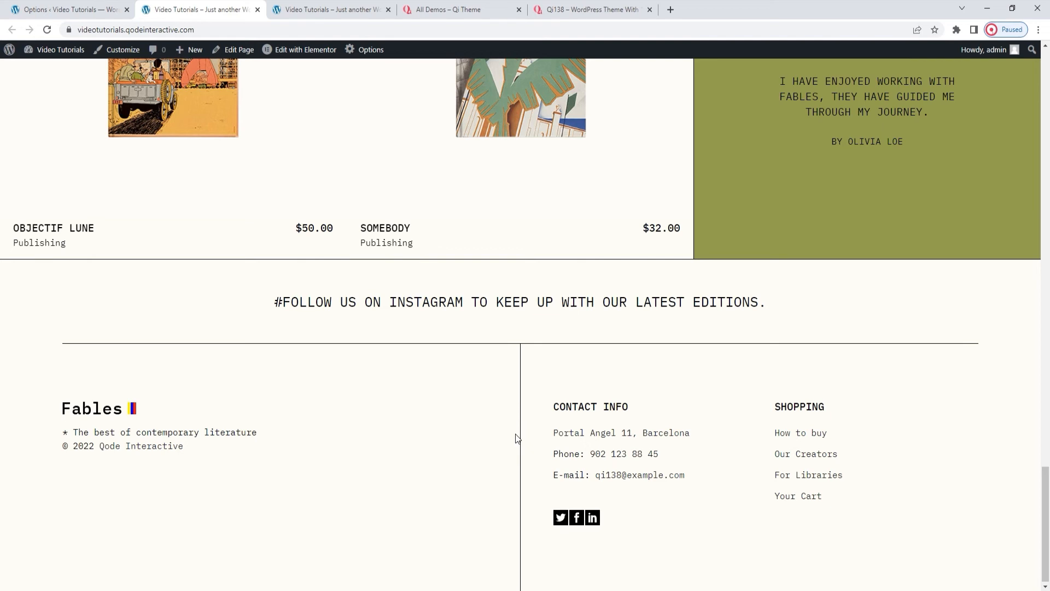
click(113, 5)
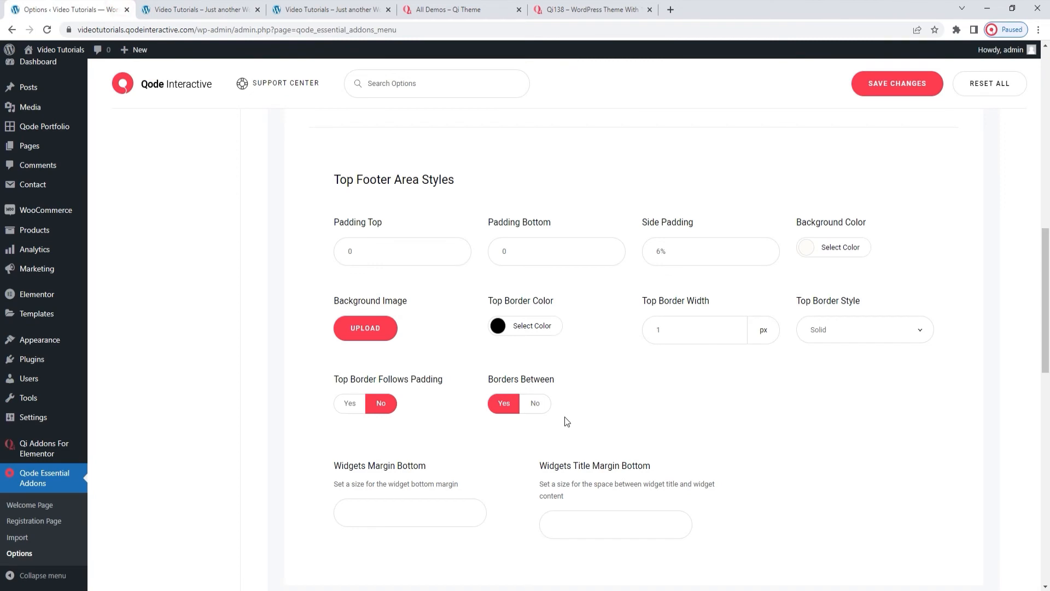
- Set Borders Between to No for the top footer area, save and reload the live page
click(535, 403)
click(880, 83)
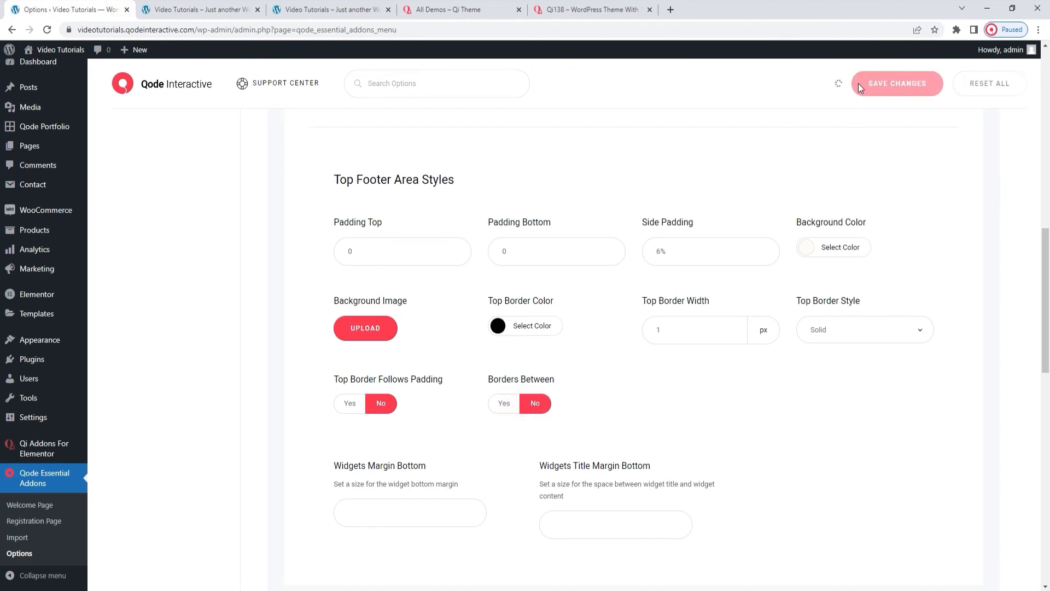
click(245, 4)
click(47, 31)
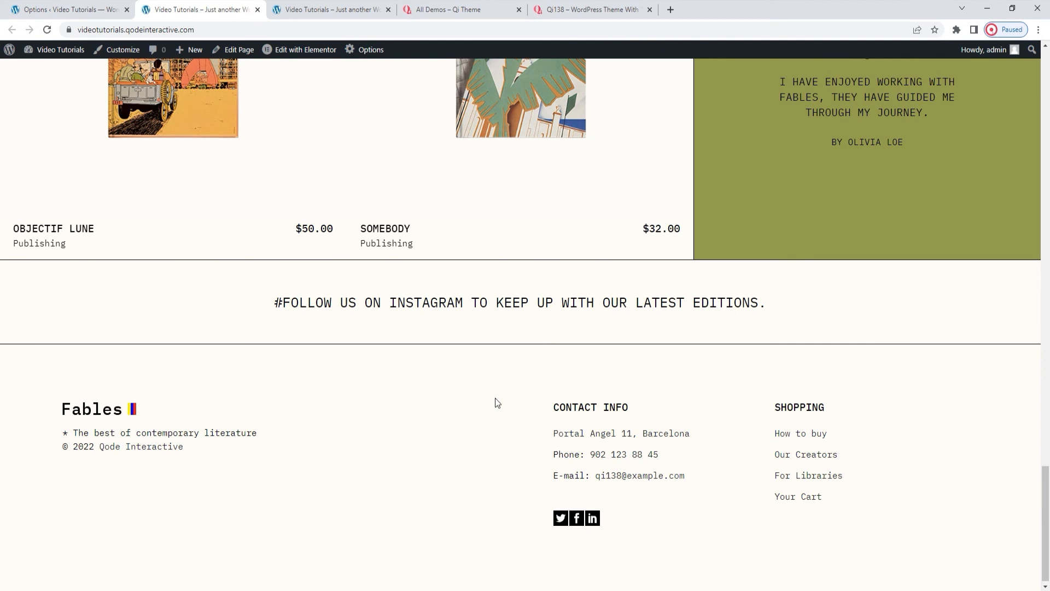
- Set Borders Between back to Yes in the footer options, save and reload the live page
click(90, 8)
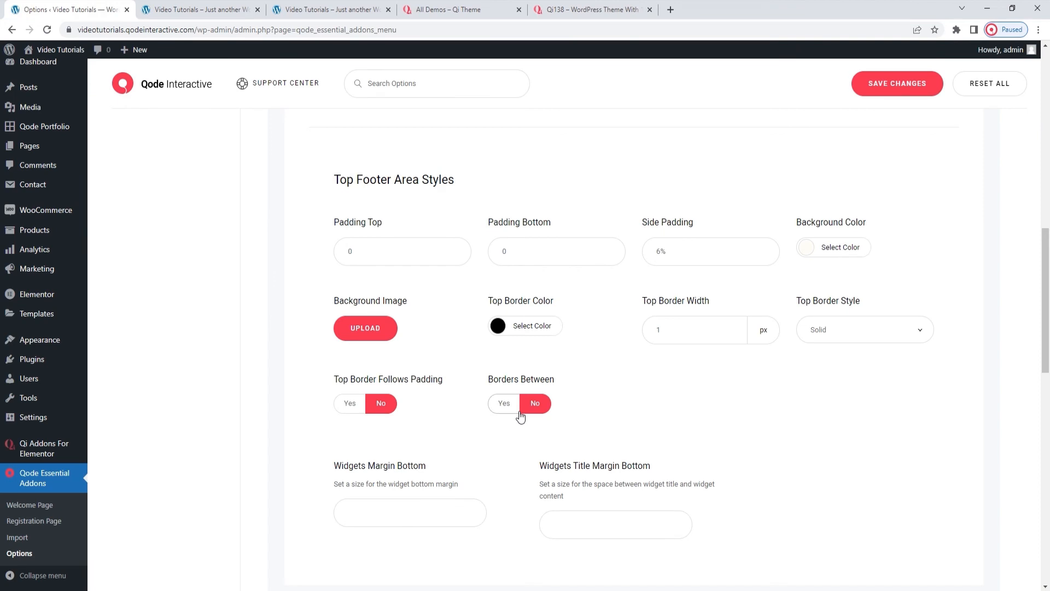
click(504, 403)
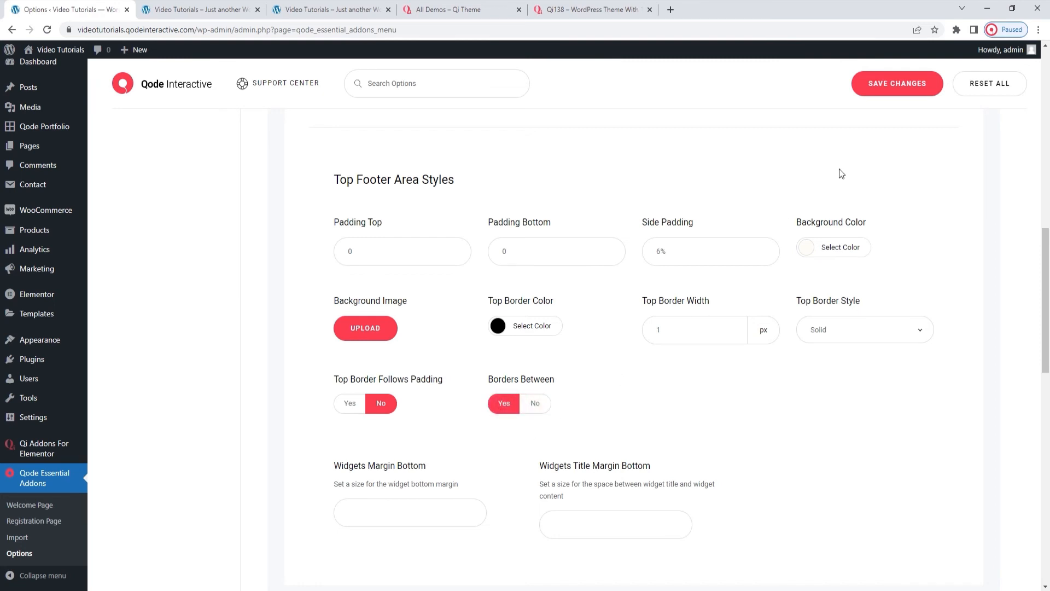
click(896, 80)
click(200, 10)
click(49, 30)
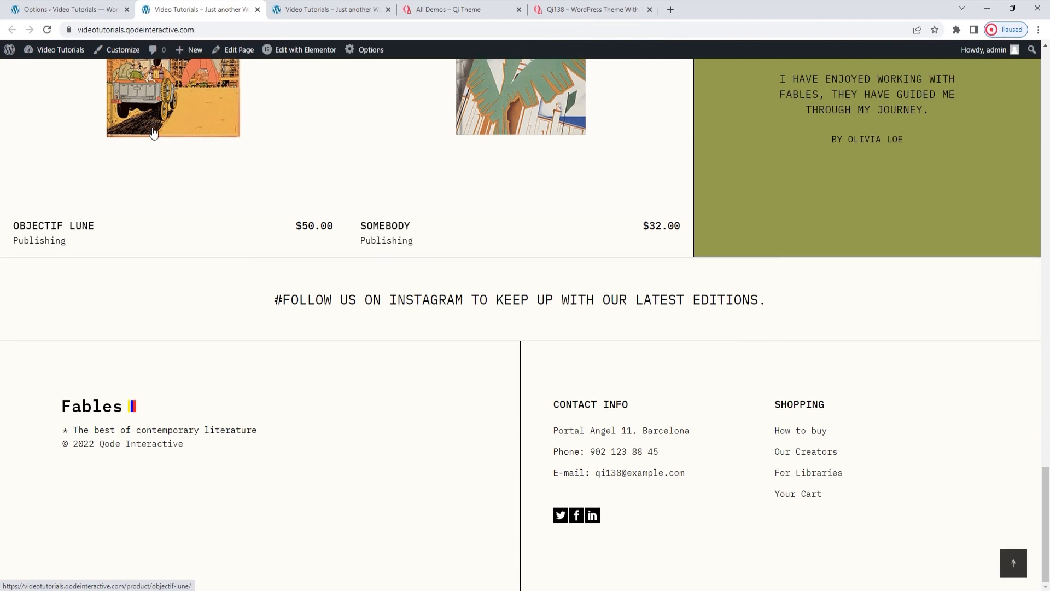
- Look through the Content Bottom options and examine the matching area above the footer on the live page
key(ctrl+Page_Up)
scroll(206, 235, up, 10)
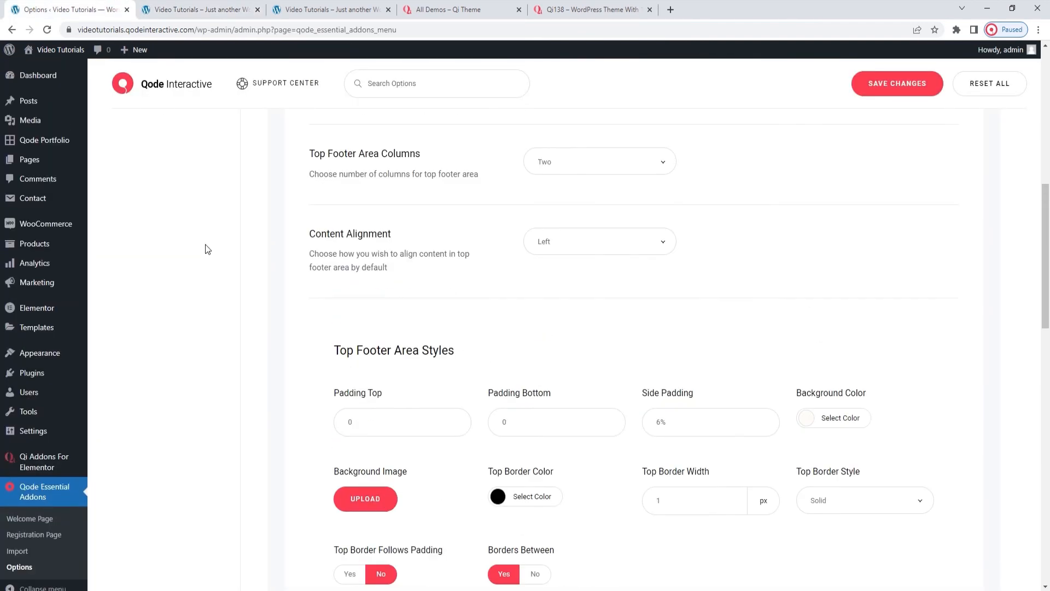
scroll(207, 249, down, 1)
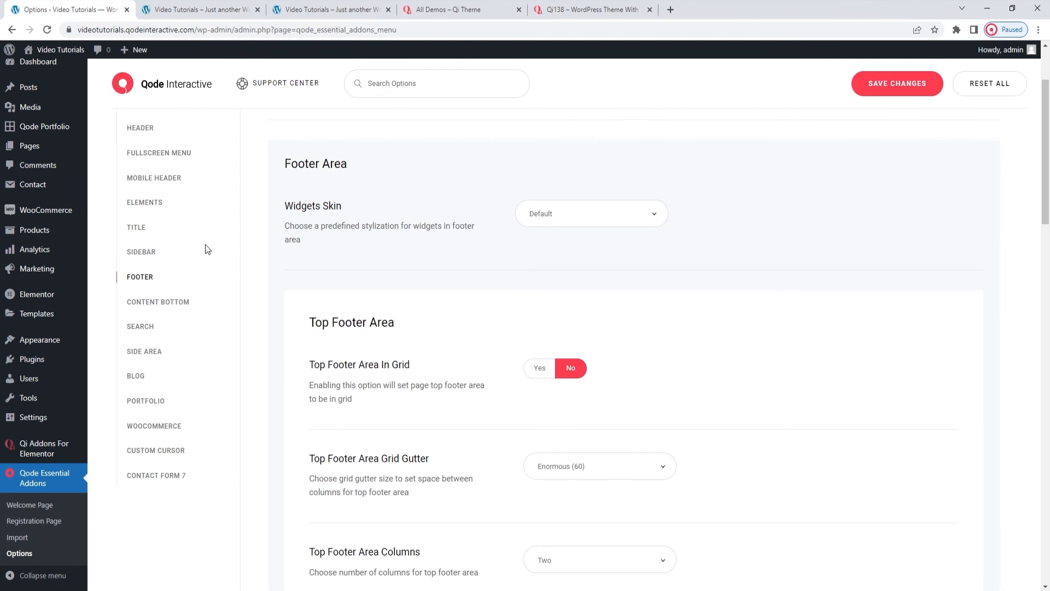
click(179, 306)
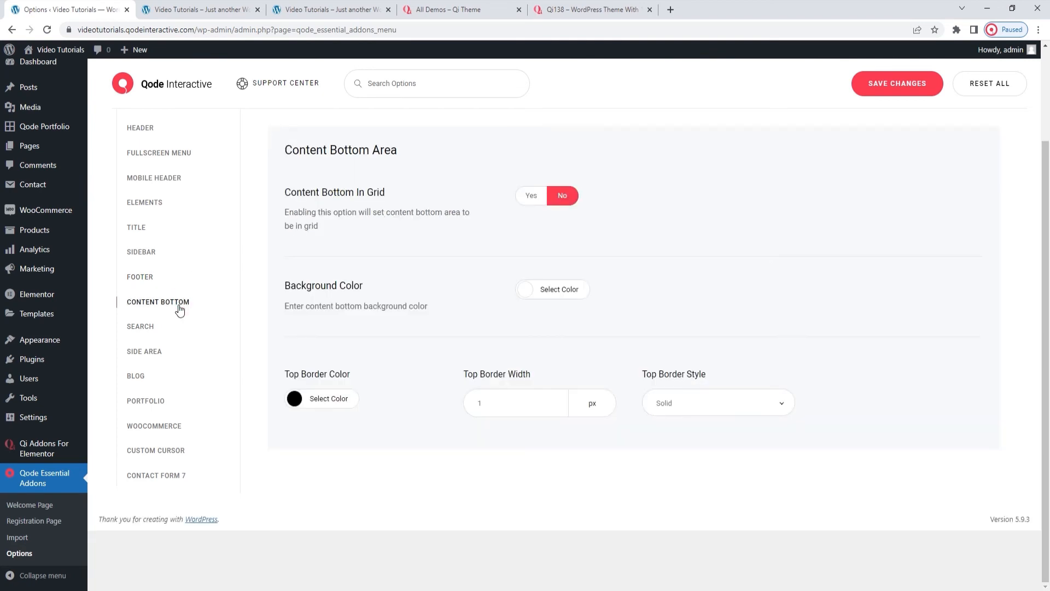
scroll(458, 196, up, 2)
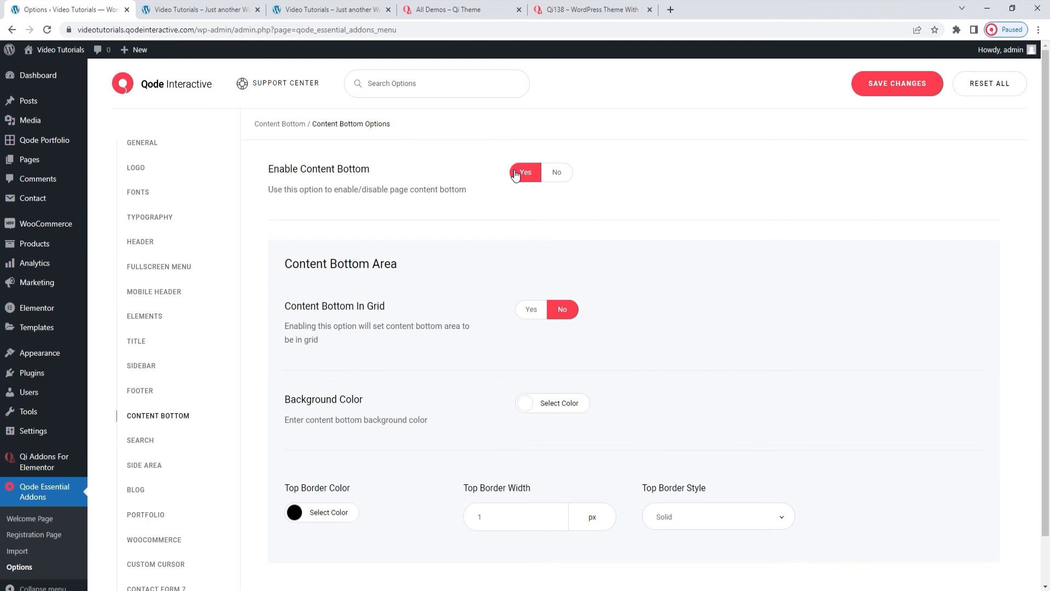
key(ctrl+Tab)
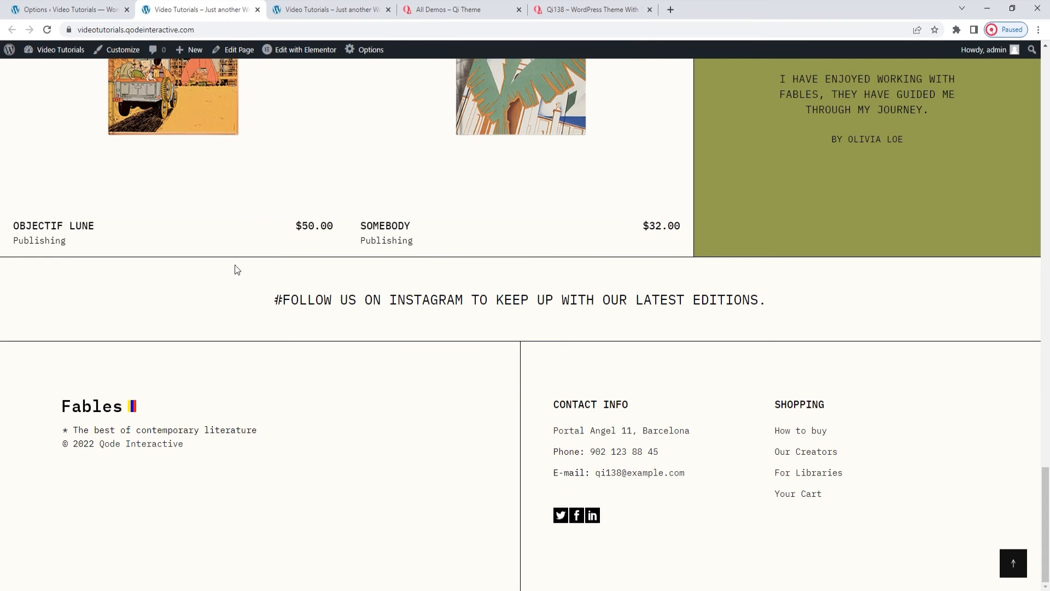
- Set Enable Content Bottom to No, save and reload the live page to check the area above the footer
key(ctrl+shift+Tab)
click(557, 174)
click(897, 84)
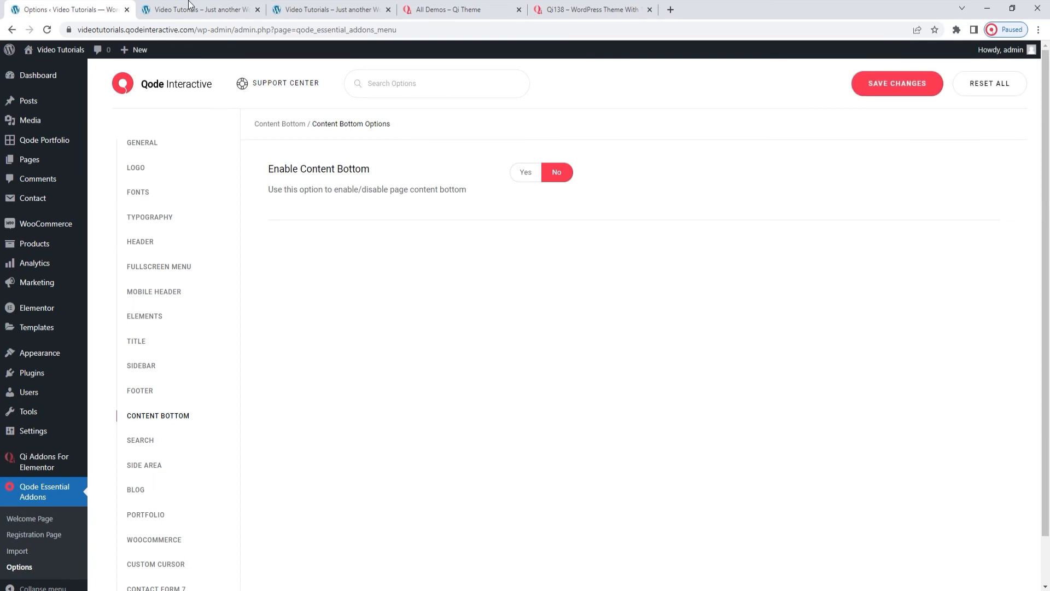
click(186, 10)
click(47, 29)
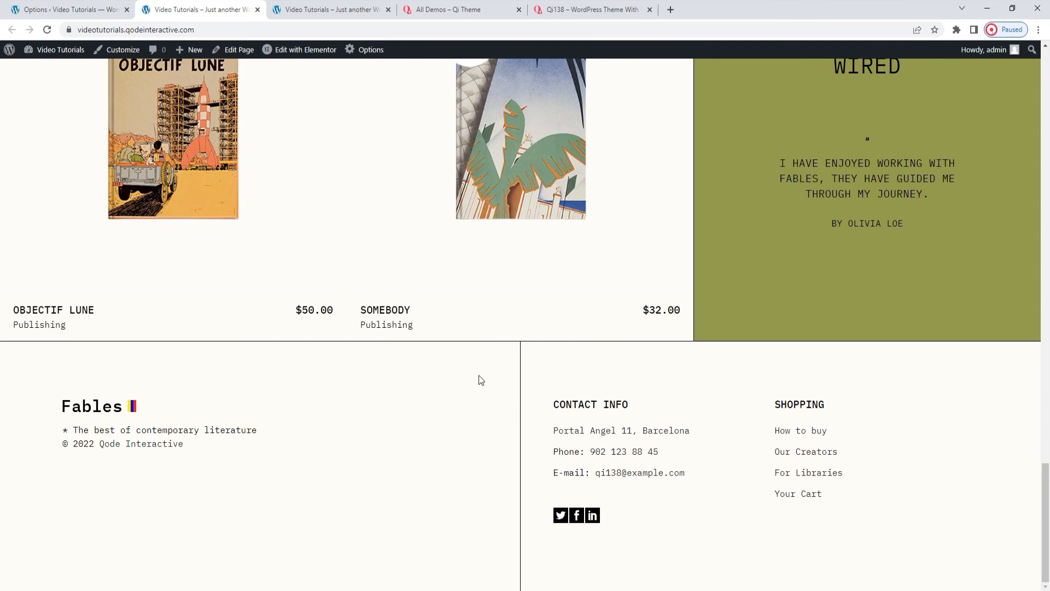
- Set Enable Content Bottom back to Yes, save the options and reload the live page
key(ctrl+shift+Tab)
click(534, 184)
click(897, 83)
click(179, 5)
click(47, 29)
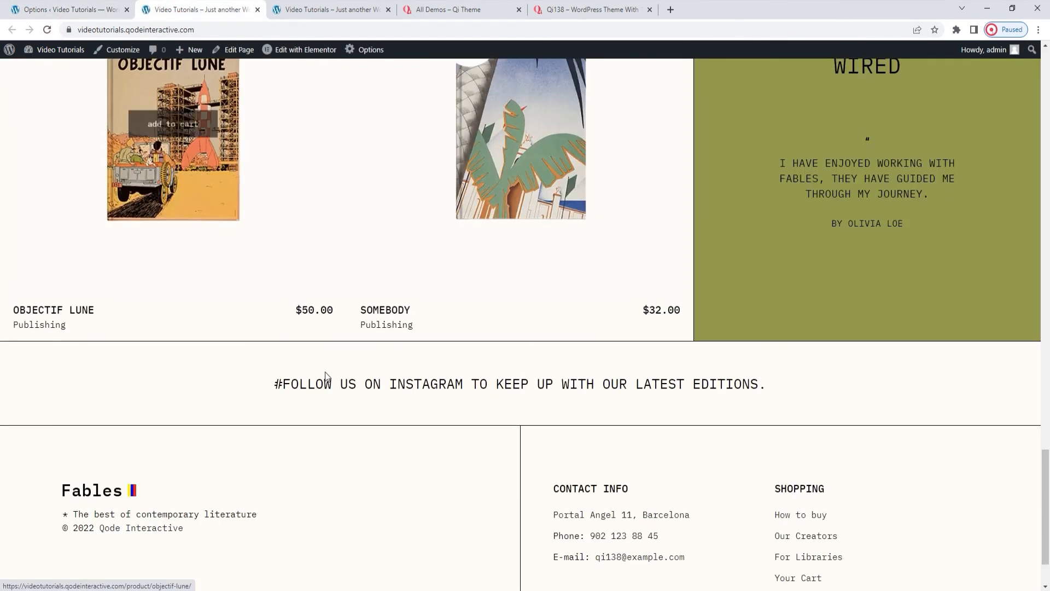
- Return to the Content Bottom options and set Content Bottom In Grid to Yes
key(ctrl+shift+Tab)
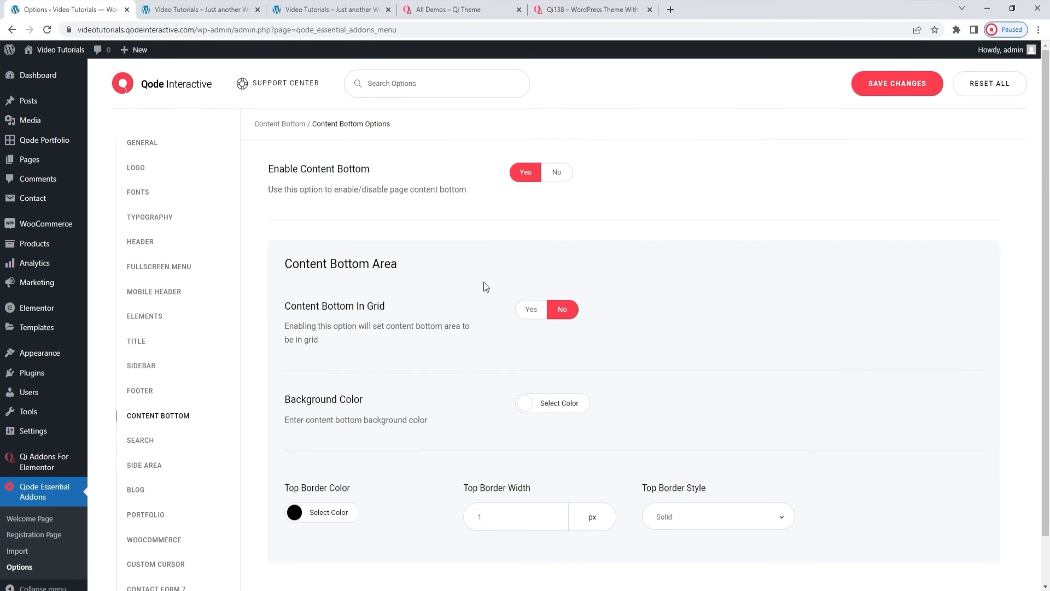
scroll(484, 282, down, 1)
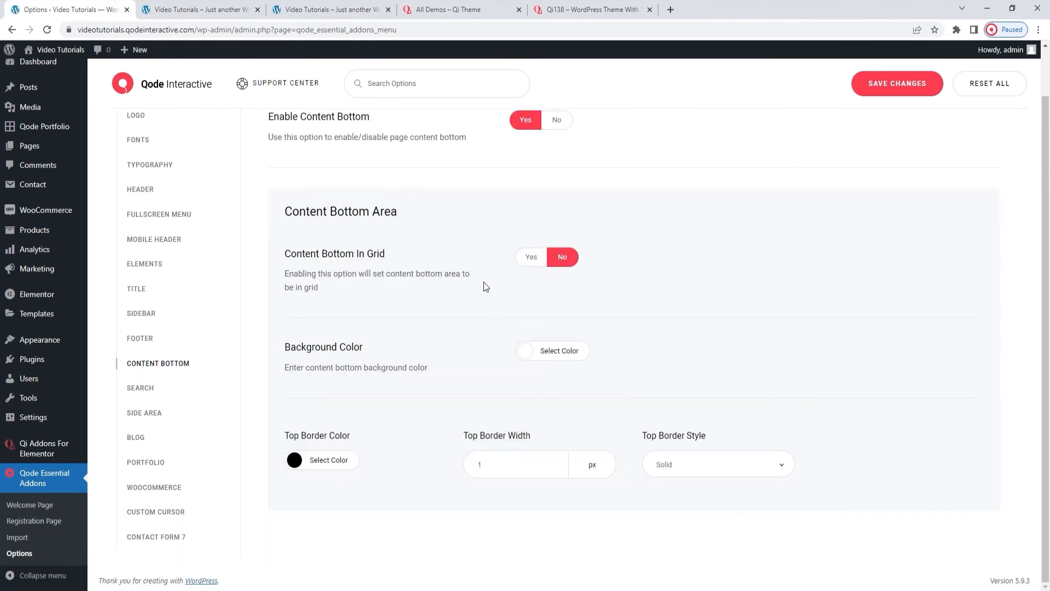
click(531, 258)
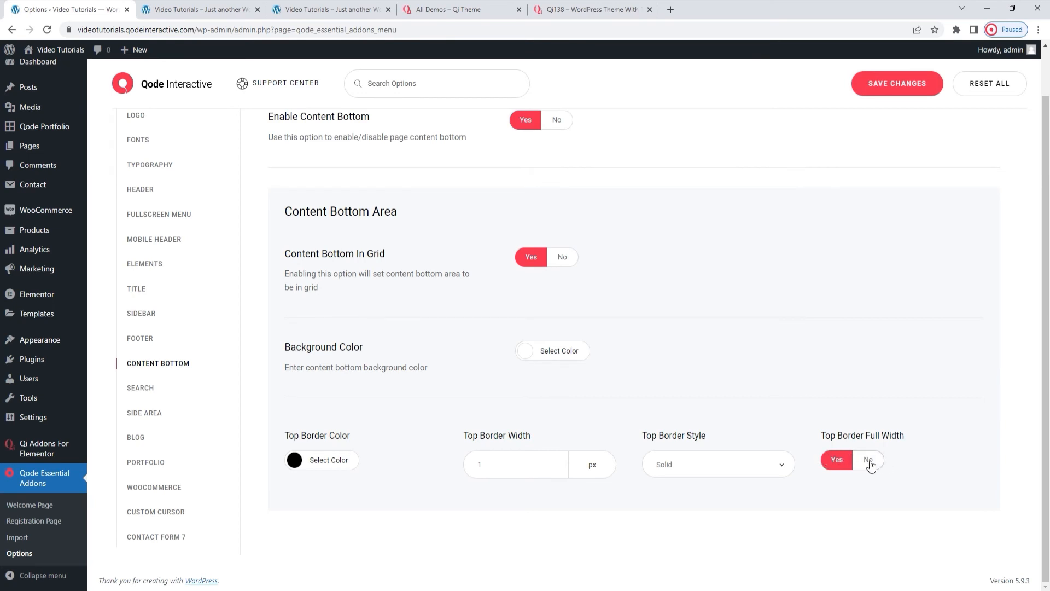
- Save the options and reload the live page to check the content bottom area in grid
click(877, 90)
click(164, 10)
click(48, 30)
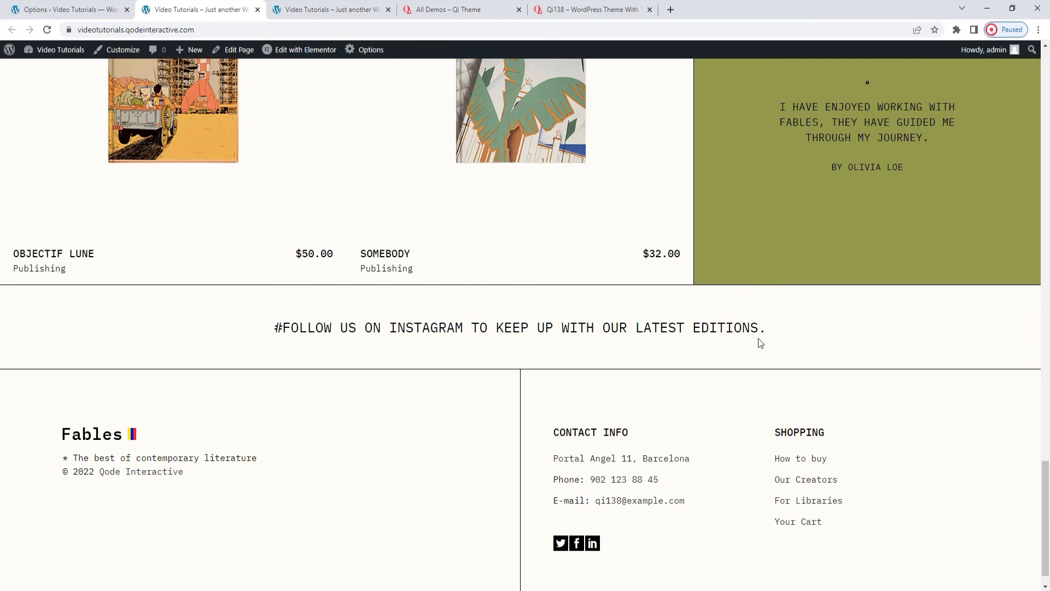
- Return to the options and set Top Border Full Width to No, save and reload the live page
click(119, 5)
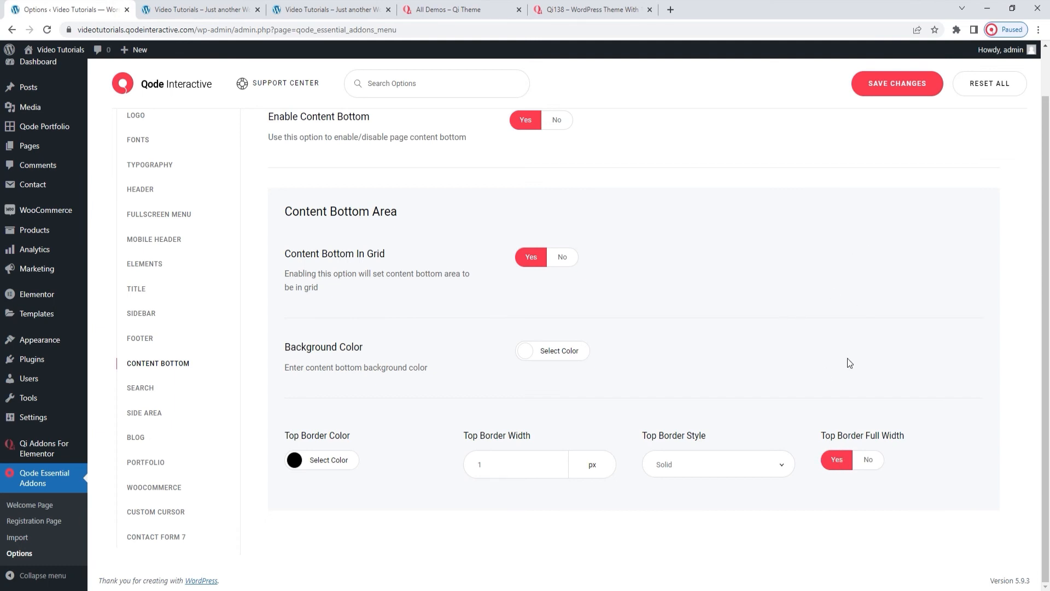
click(868, 462)
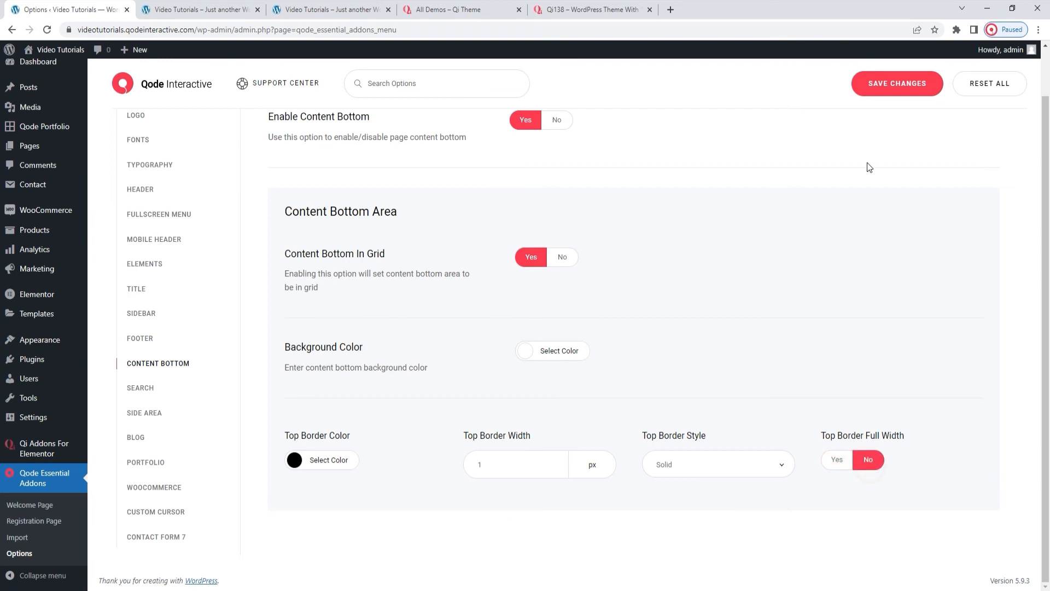
click(902, 83)
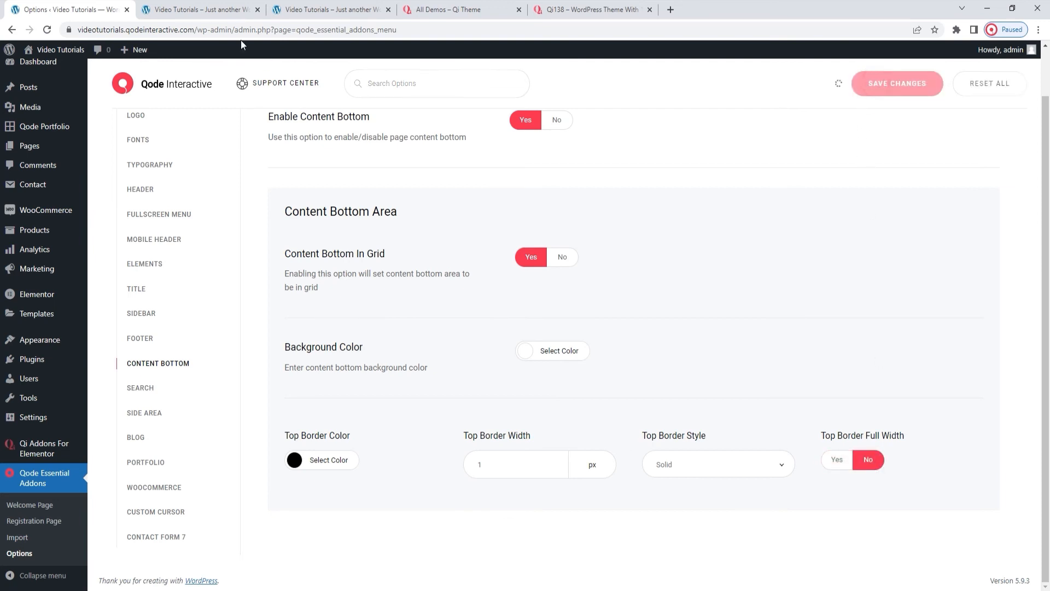
click(198, 8)
click(48, 29)
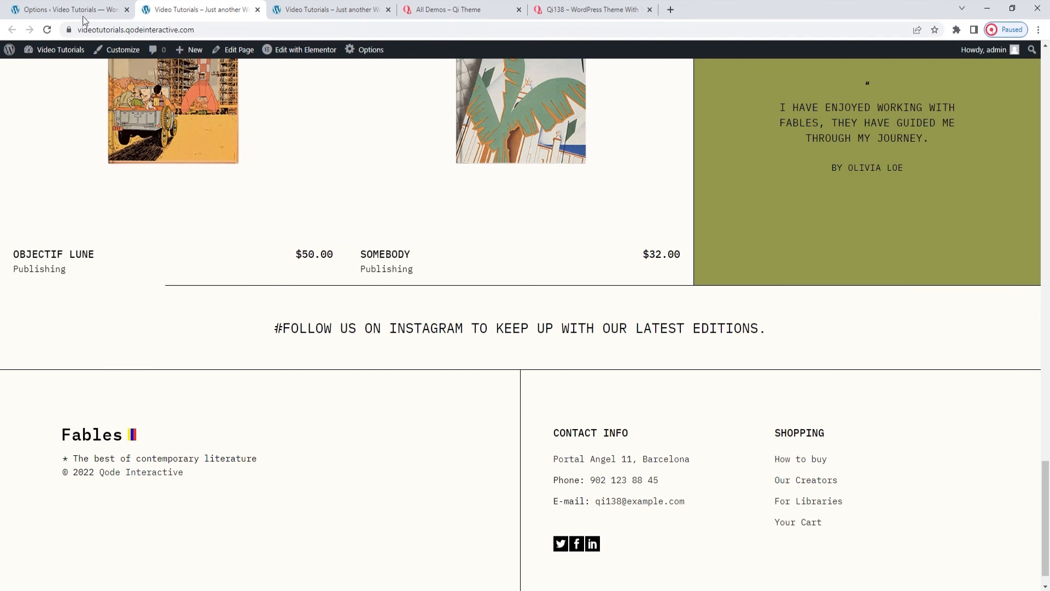
- Set Content Bottom In Grid back to No, save the options and reload the live page
click(37, 8)
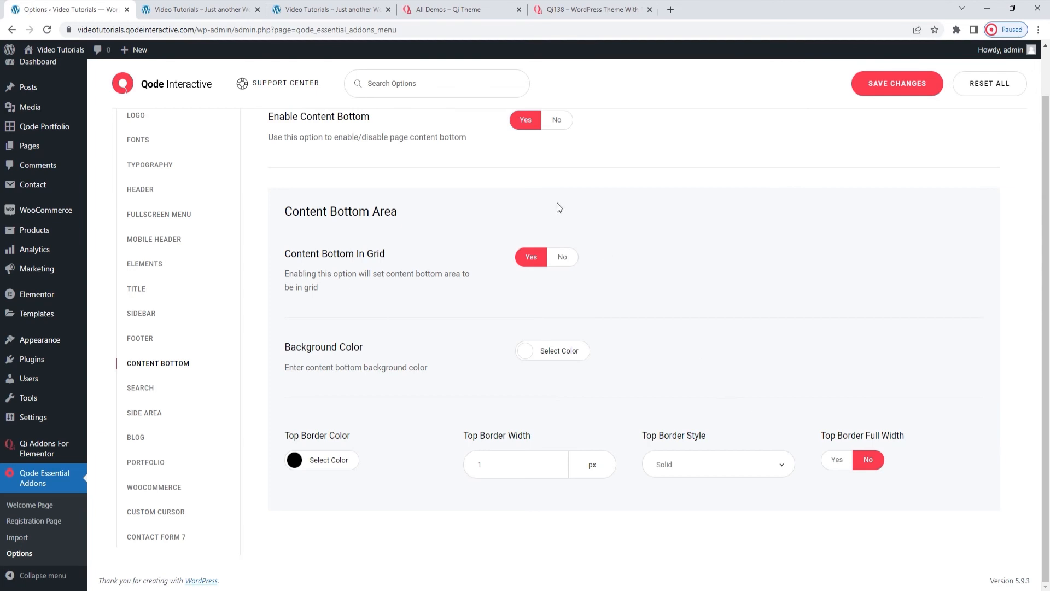
scroll(557, 202, up, 1)
click(561, 308)
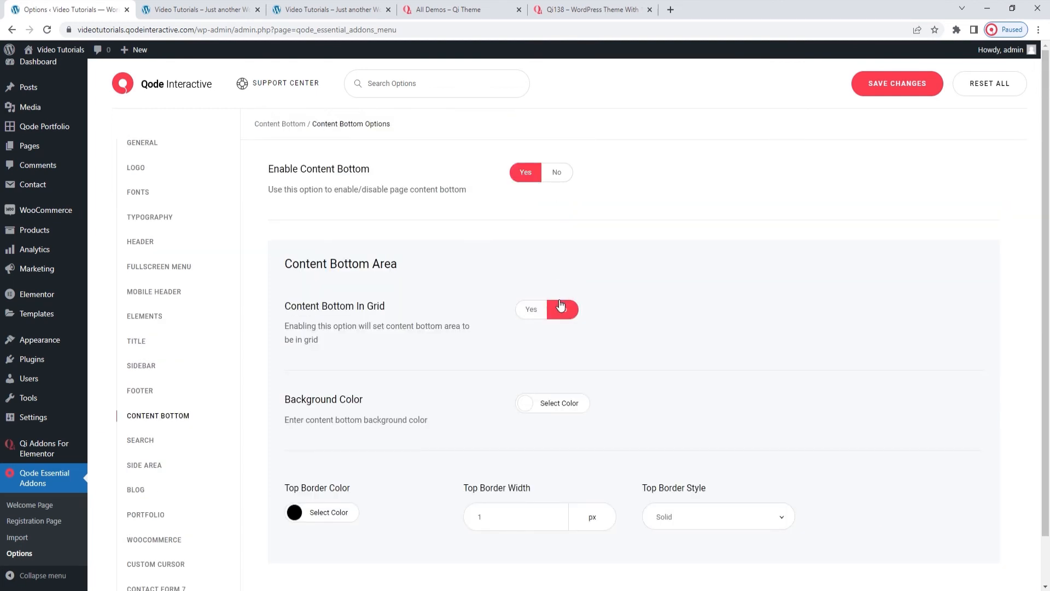
click(887, 92)
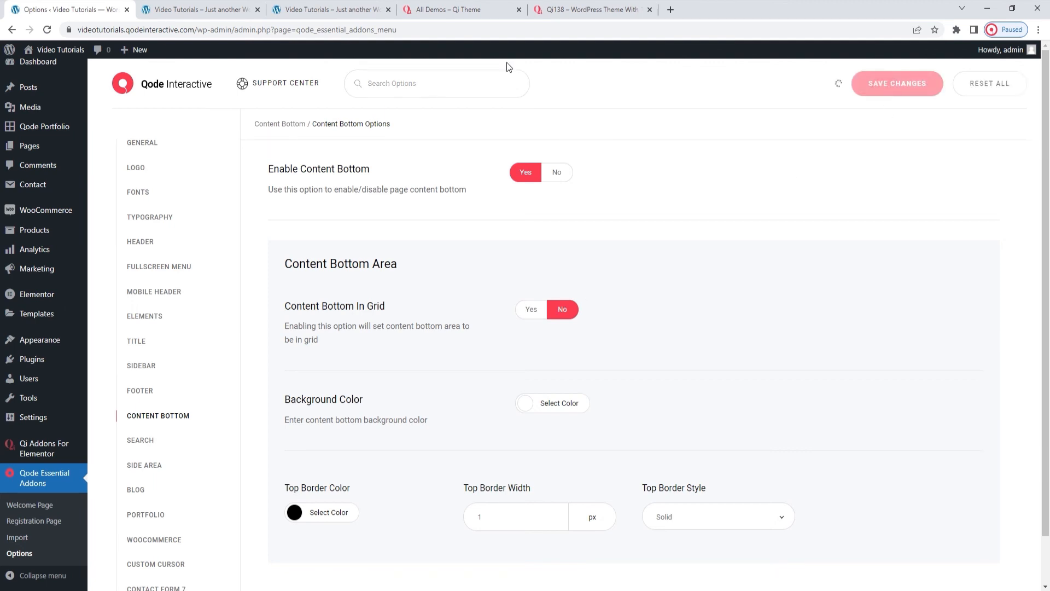
click(211, 8)
click(48, 30)
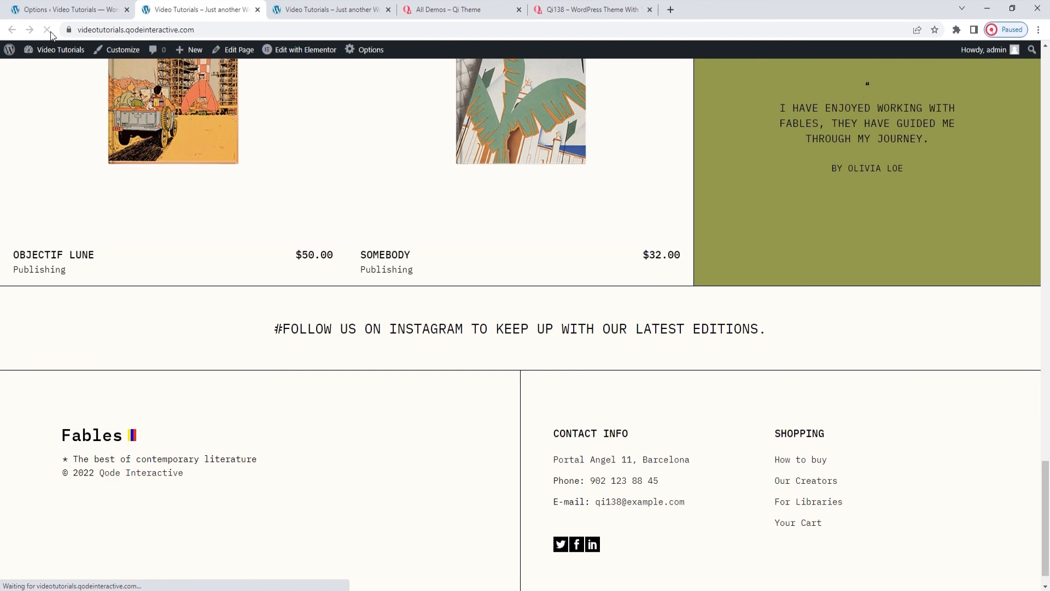
- Set the Content Bottom background color to yellow #eeee22, save the options and reload the live page
click(56, 6)
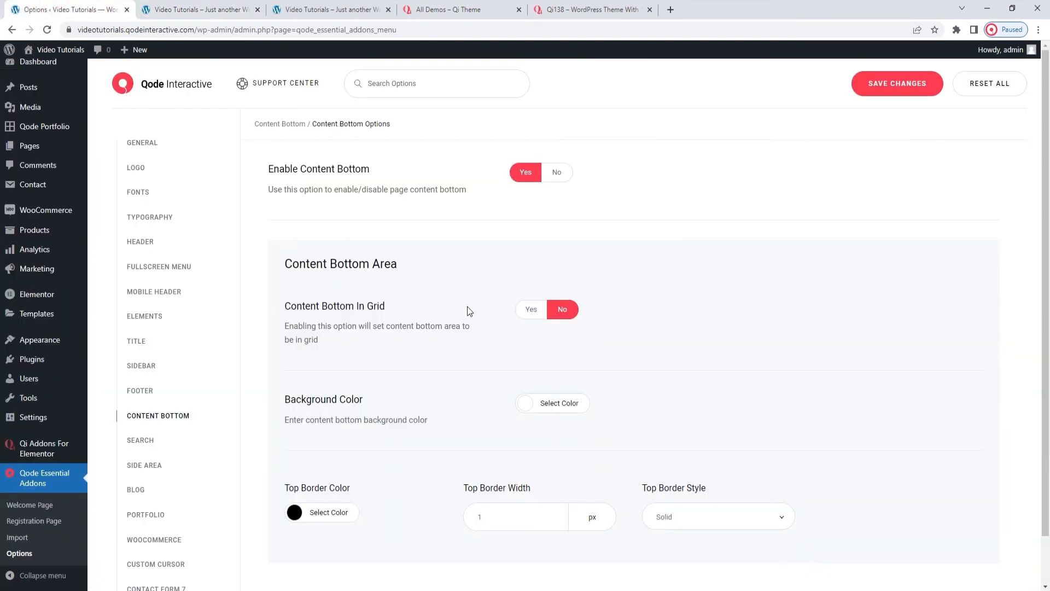
click(525, 403)
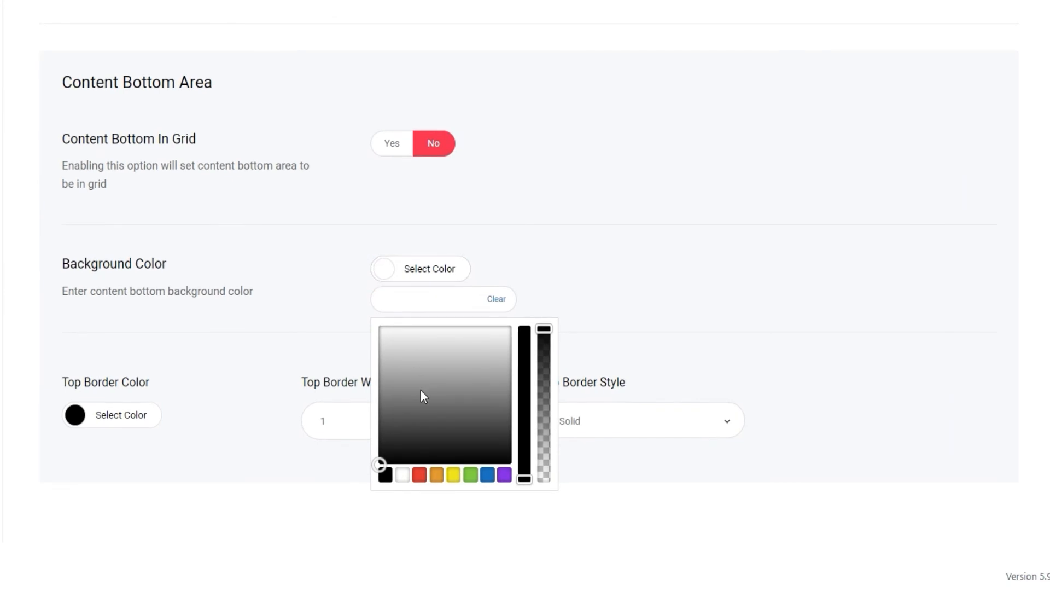
click(454, 475)
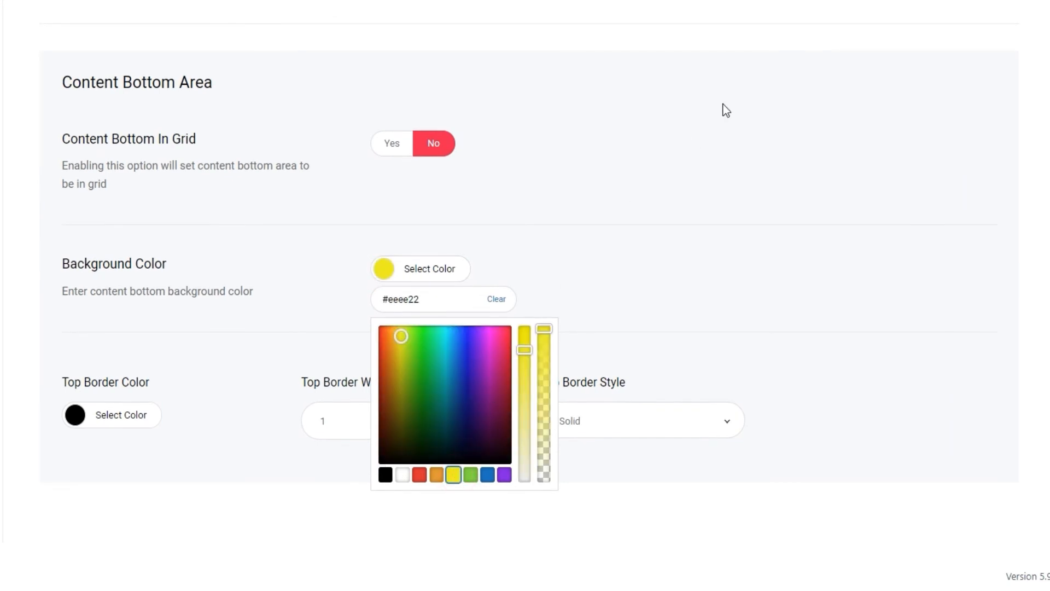
click(884, 94)
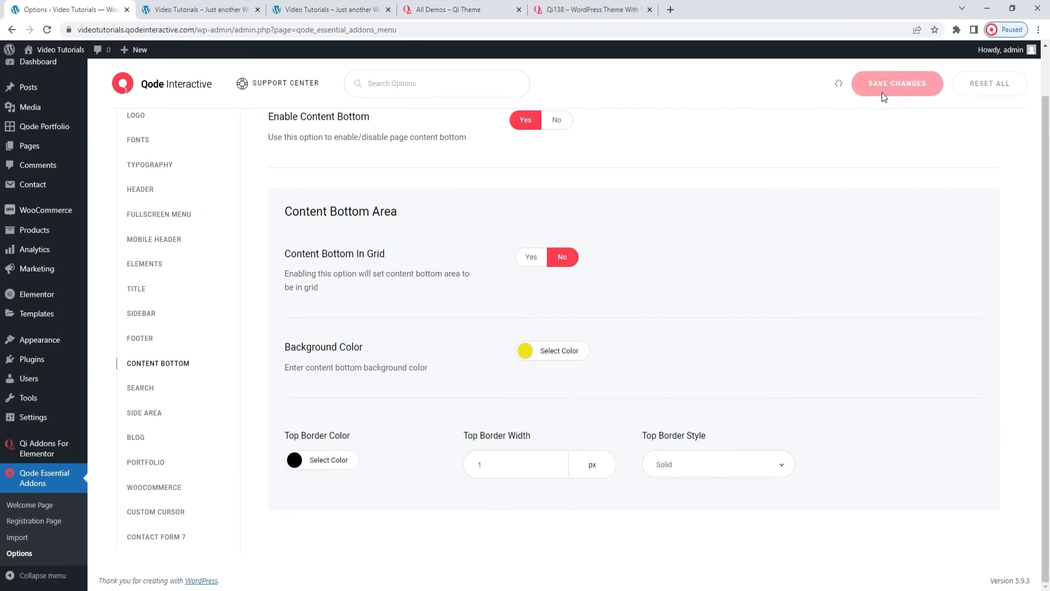
click(218, 9)
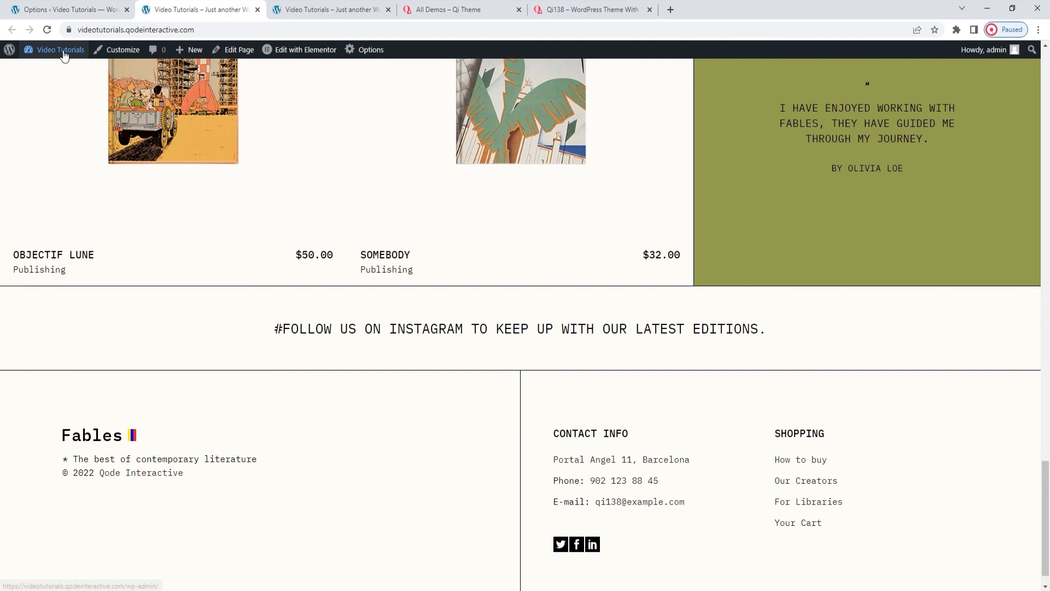
click(47, 30)
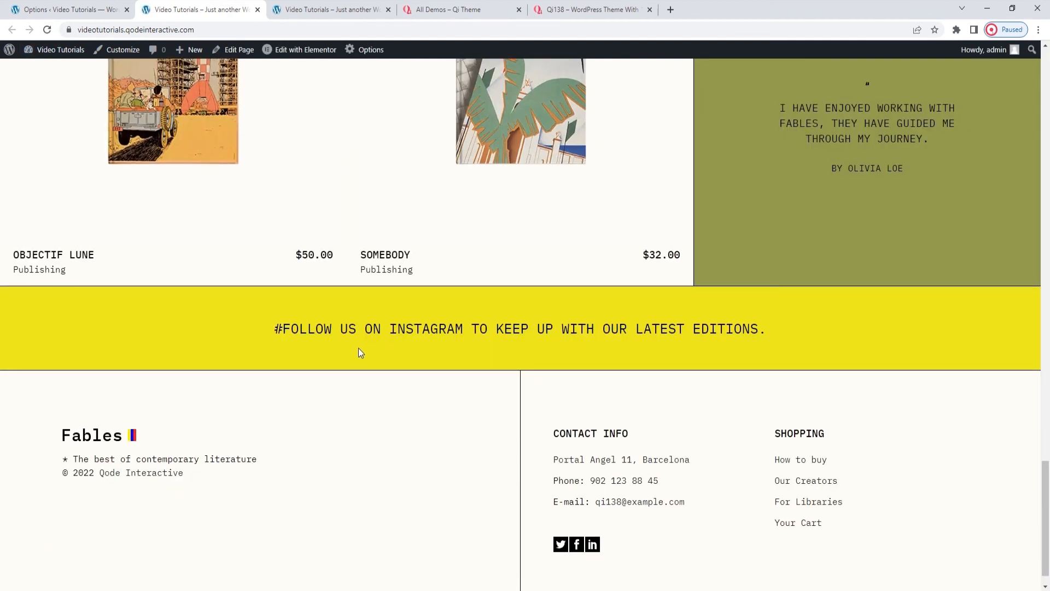
- Return to the options and clear the Content Bottom background color
click(112, 10)
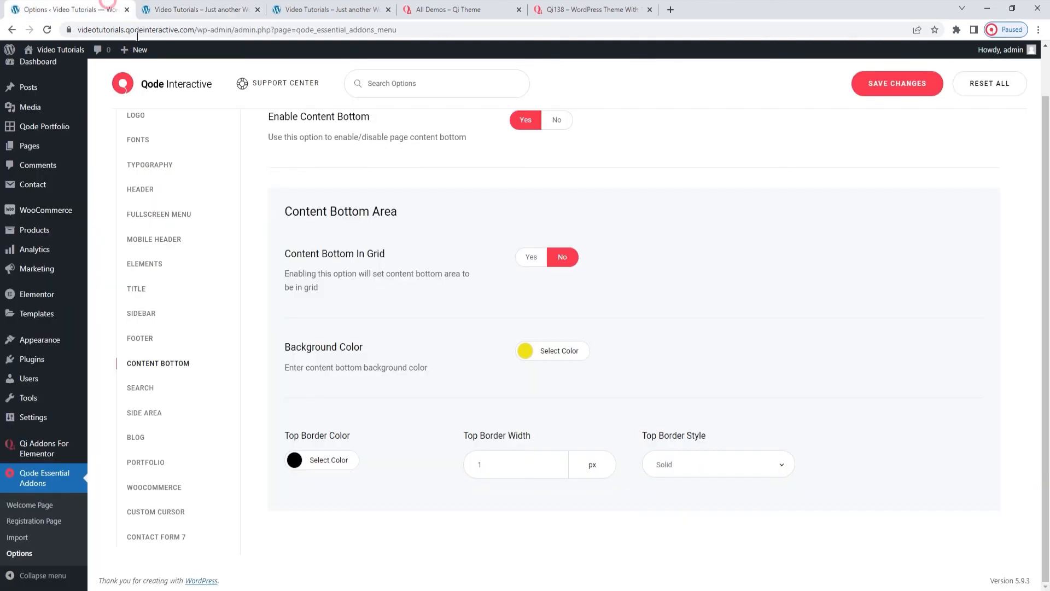
click(553, 351)
click(606, 375)
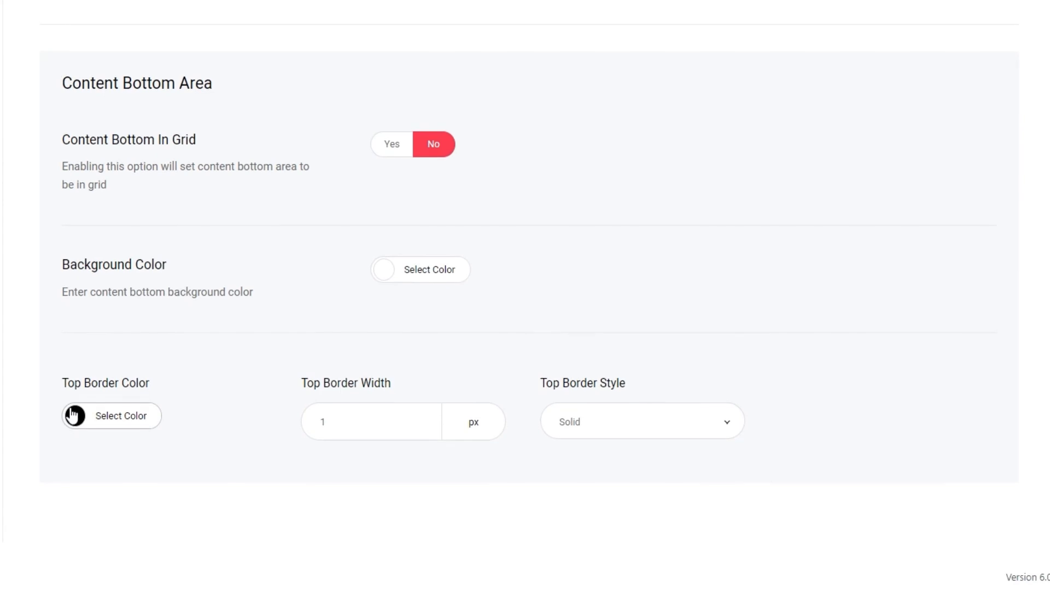
- Set the Content Bottom top border color to magenta #c11ba6
click(73, 415)
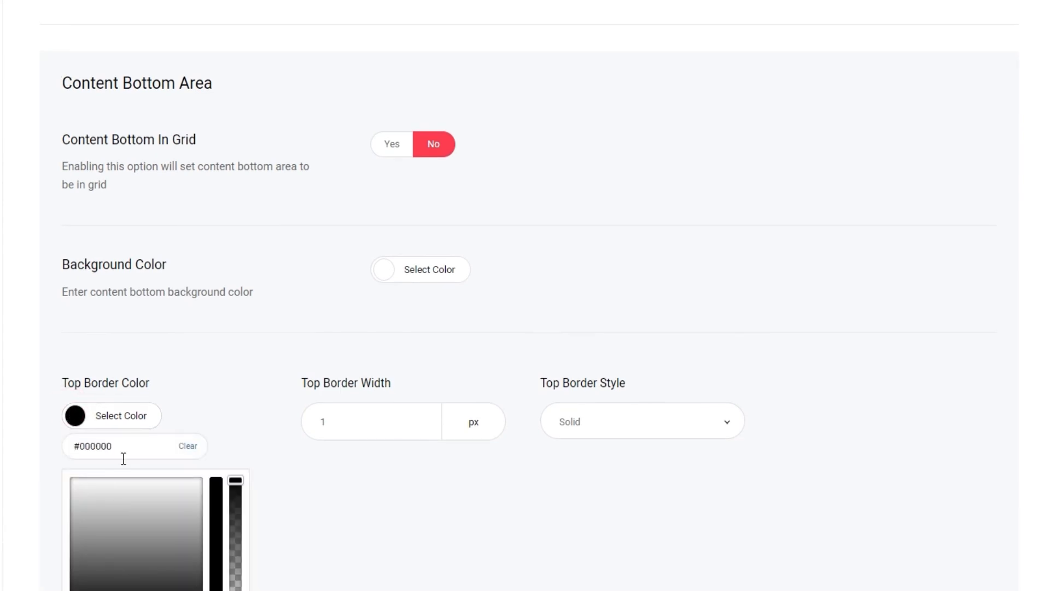
scroll(124, 459, up, 1)
scroll(124, 462, down, 2)
scroll(122, 458, down, 2)
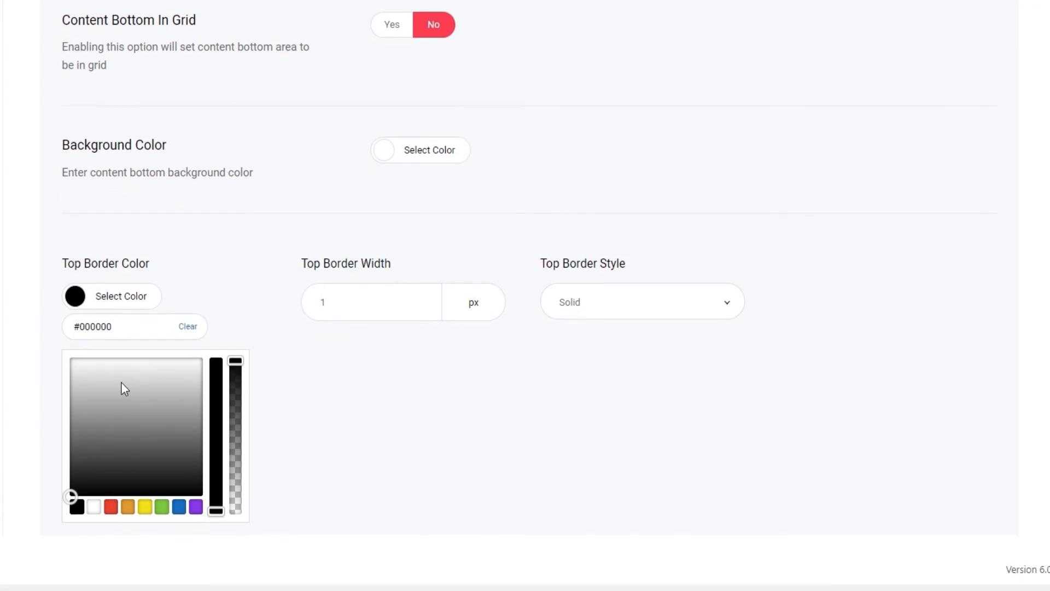
click(121, 383)
click(161, 389)
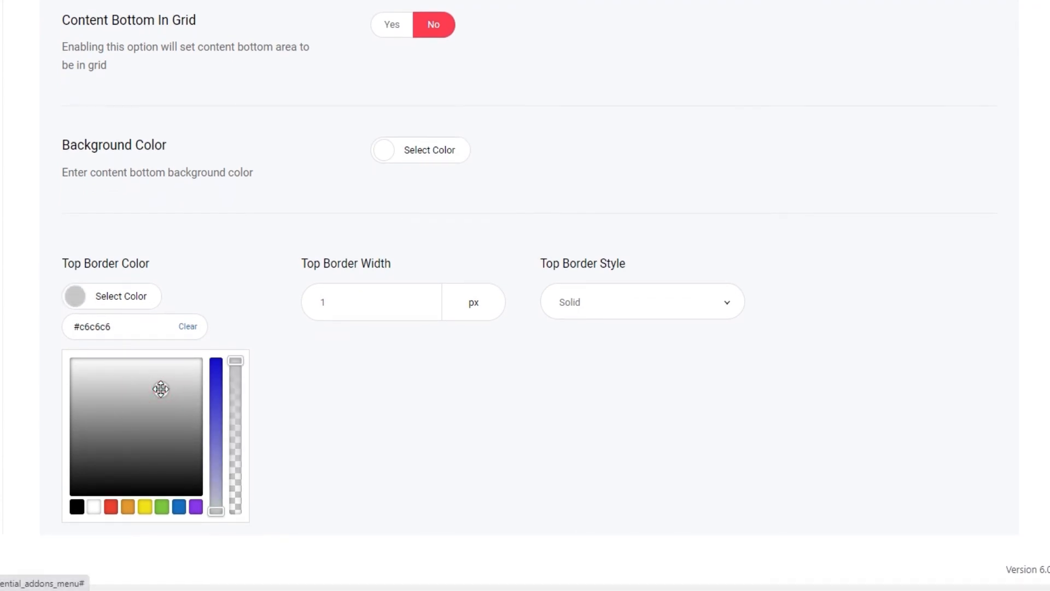
double_click(107, 327)
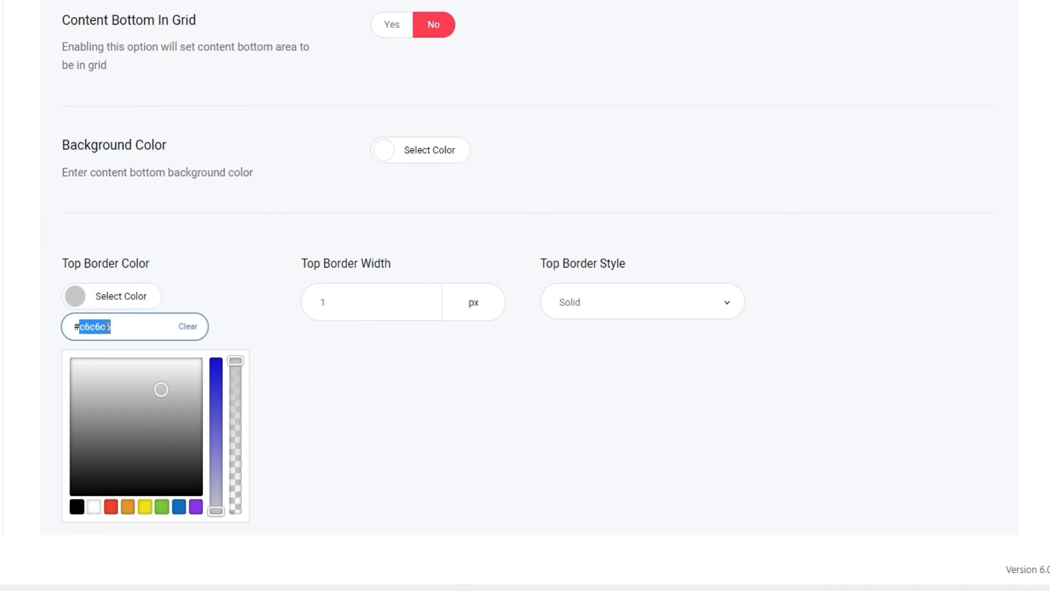
text(c11ba5)
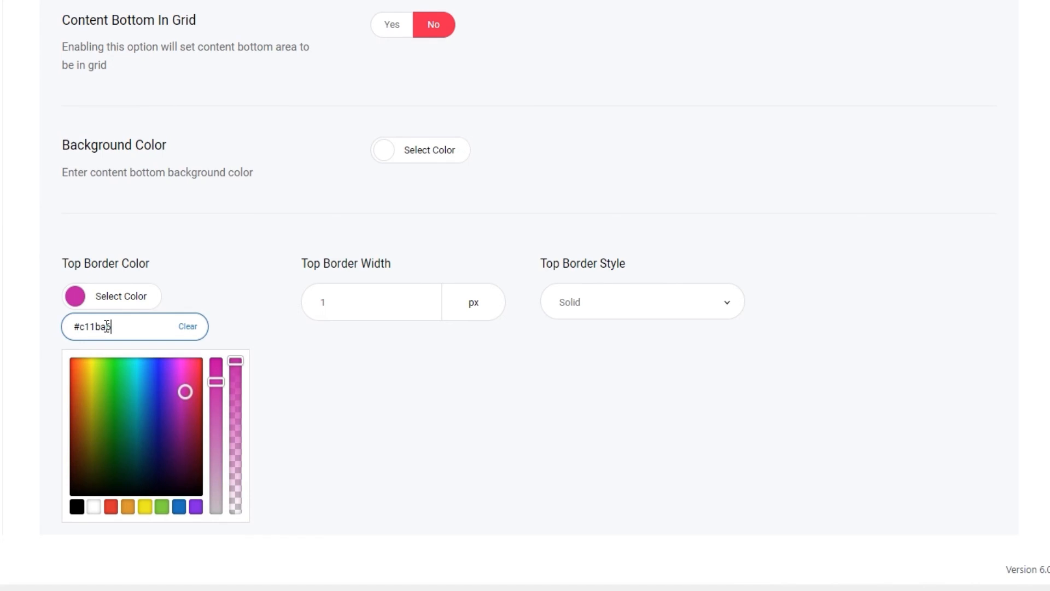
click(75, 296)
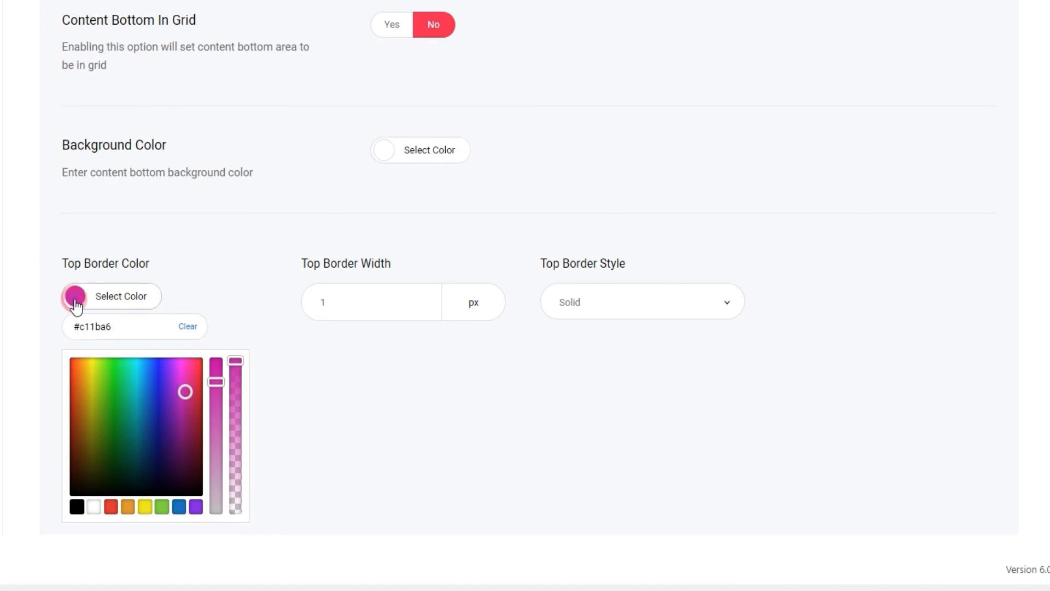
- Set the Content Bottom top border width to 2 px and its style to Dashed
scroll(261, 334, up, 2)
click(335, 424)
drag(335, 424, 304, 429)
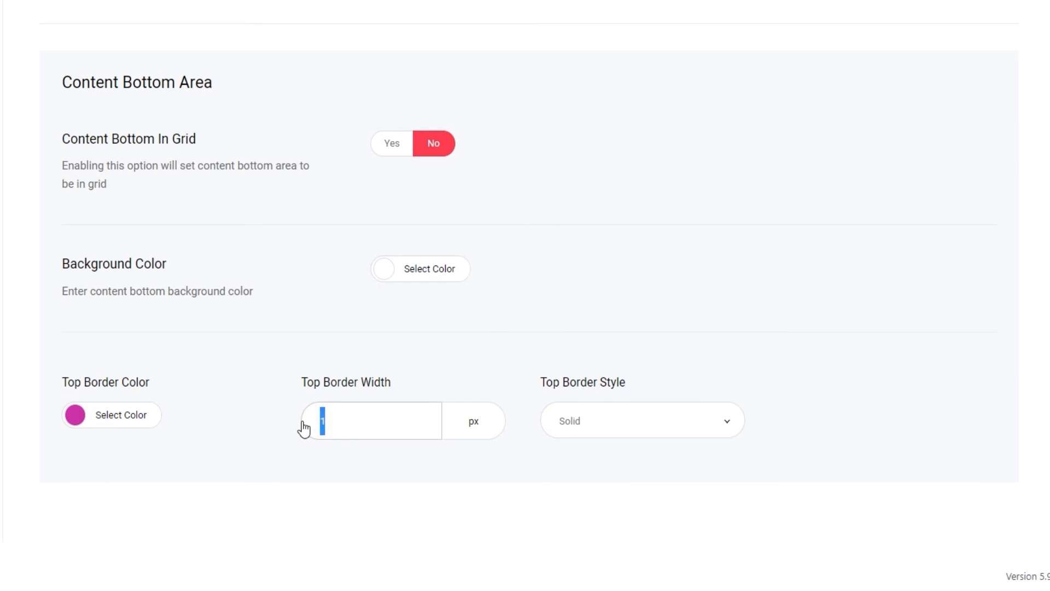
text(2)
click(592, 419)
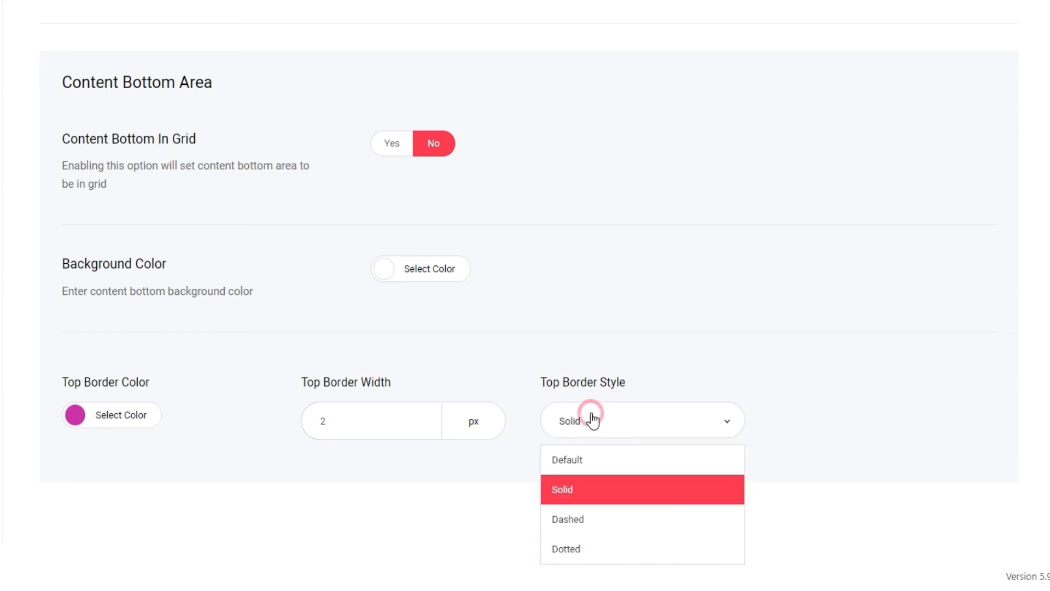
click(595, 525)
- Save the options and reload the live page to check the dashed top border above the footer
click(870, 100)
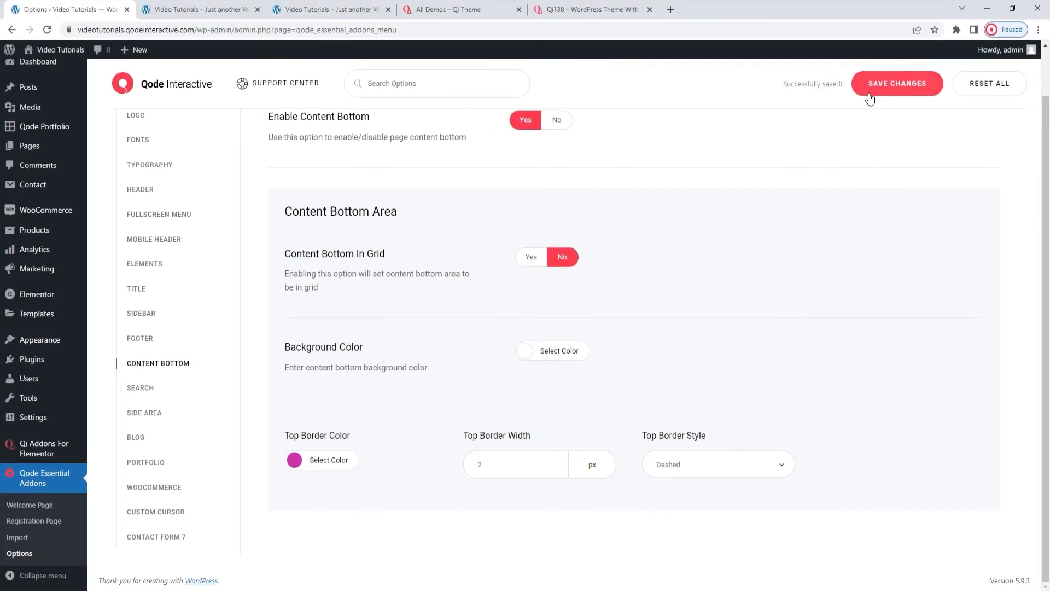
click(219, 9)
click(47, 30)
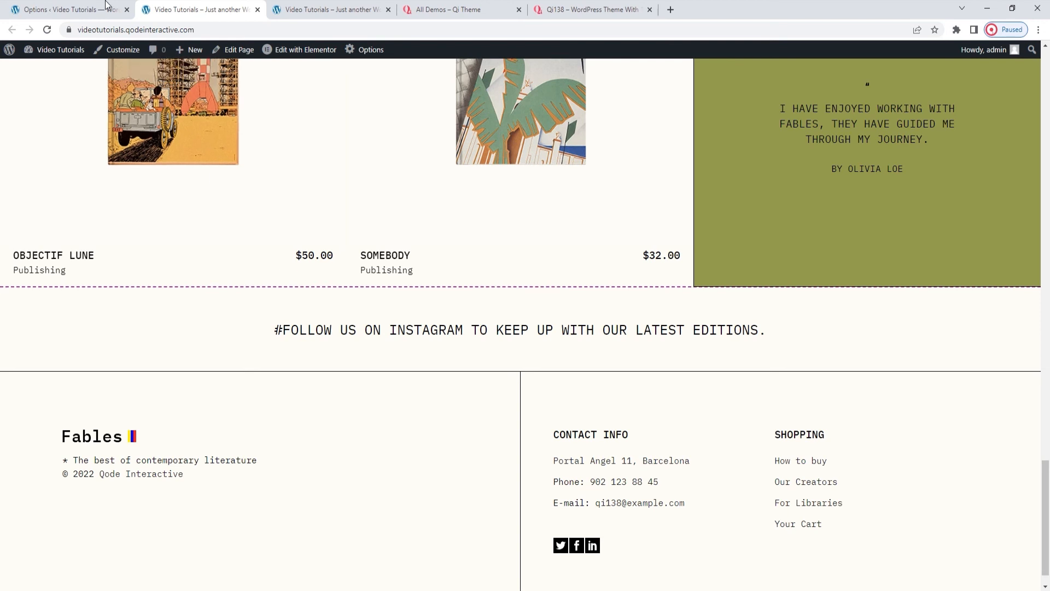
- Return to the options and reset the top border to Solid style, 1 px width and black color
click(68, 9)
click(658, 464)
click(674, 513)
click(521, 480)
text(1)
click(296, 469)
double_click(326, 486)
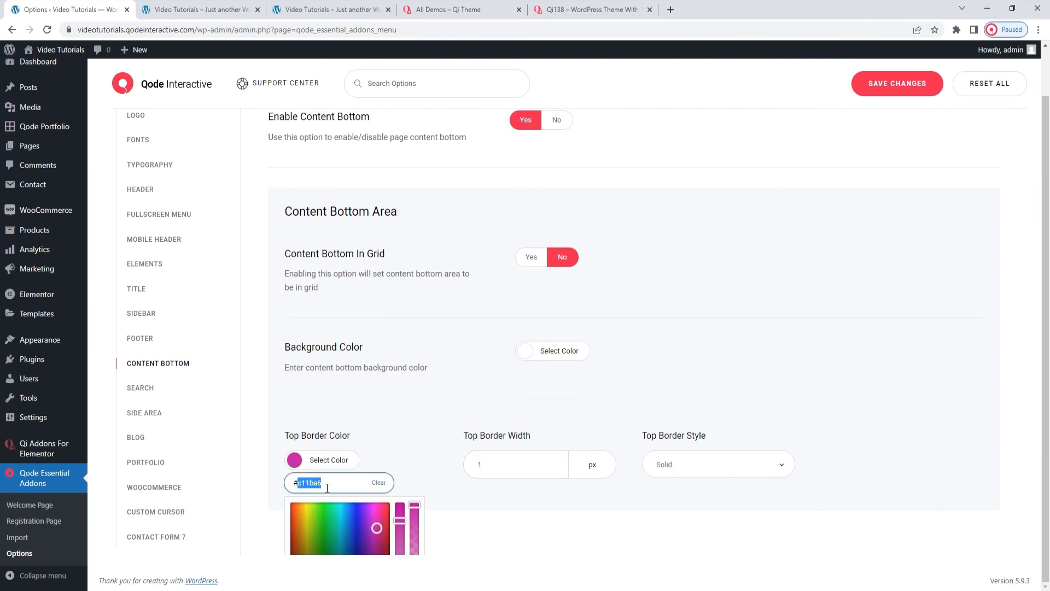
text(0000000)
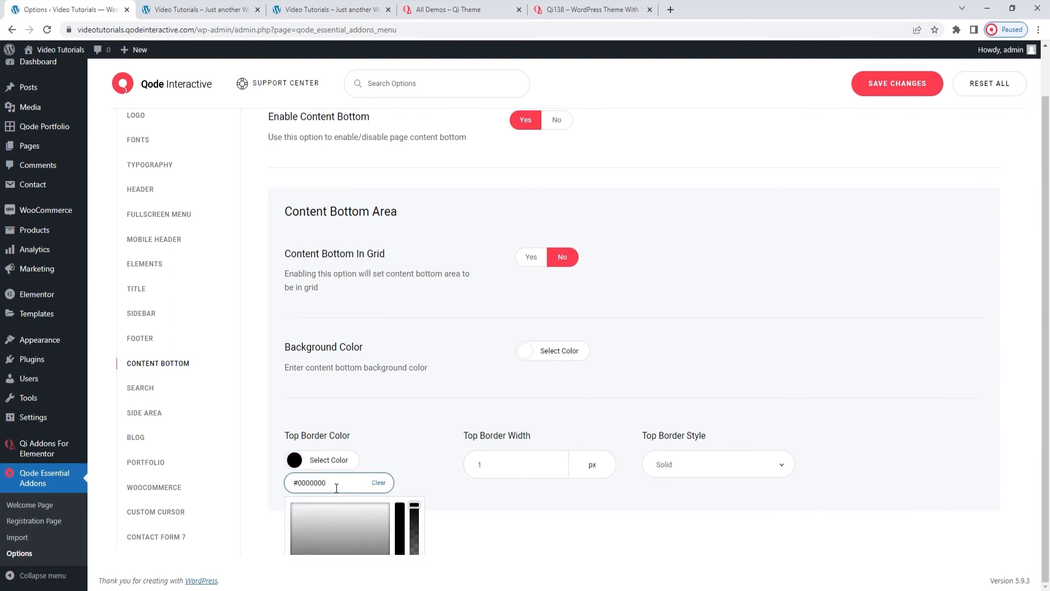
- Save the restored border options and reload the live page
click(897, 82)
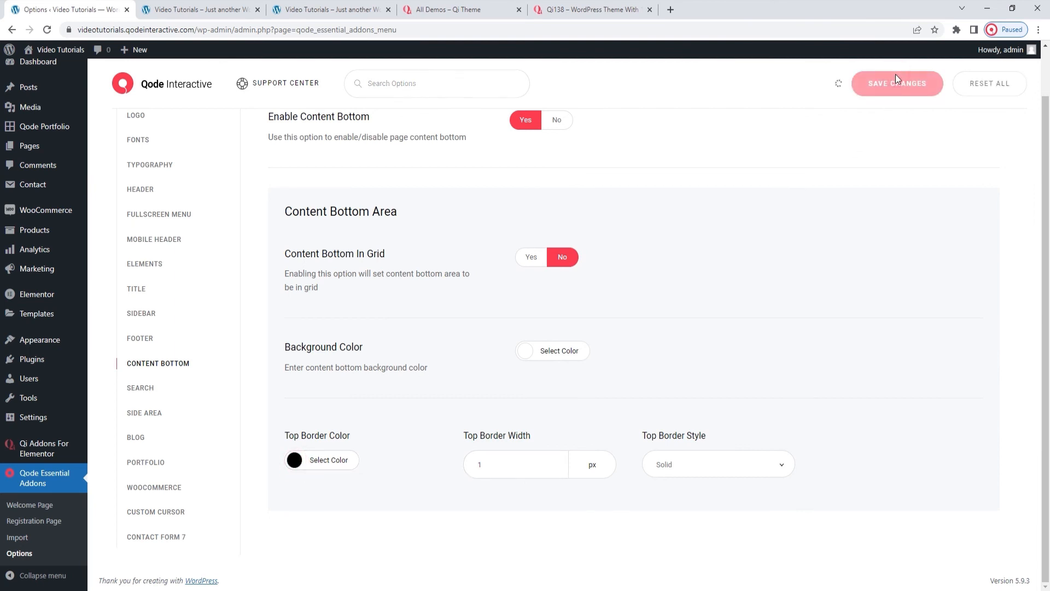
click(200, 9)
click(47, 30)
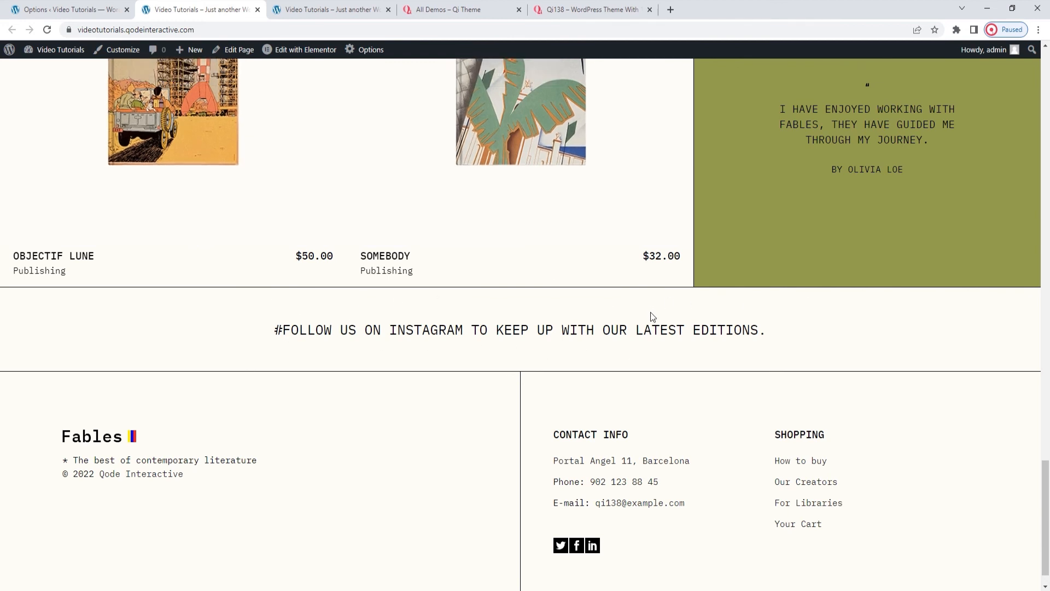
- Open the Widgets page in a new tab and expand the Content Bottom widget area
click(112, 9)
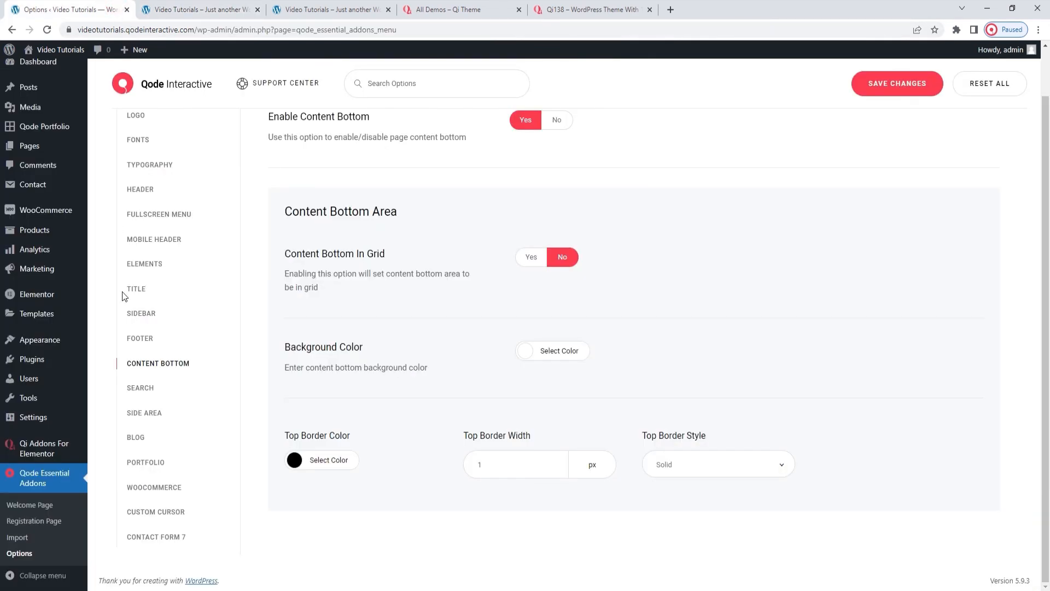
mouse_move(16, 340)
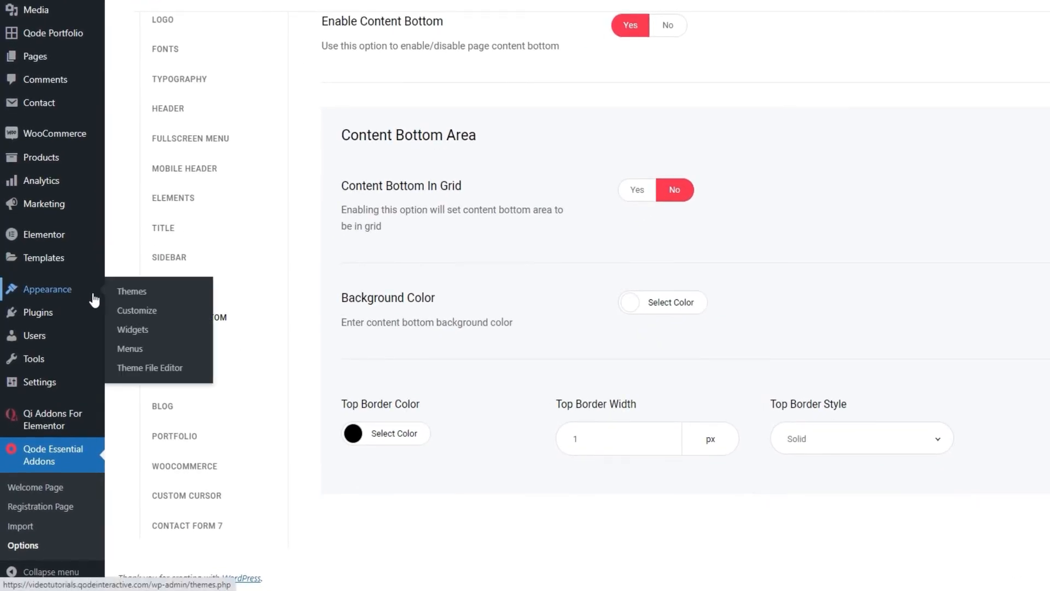
click(128, 352)
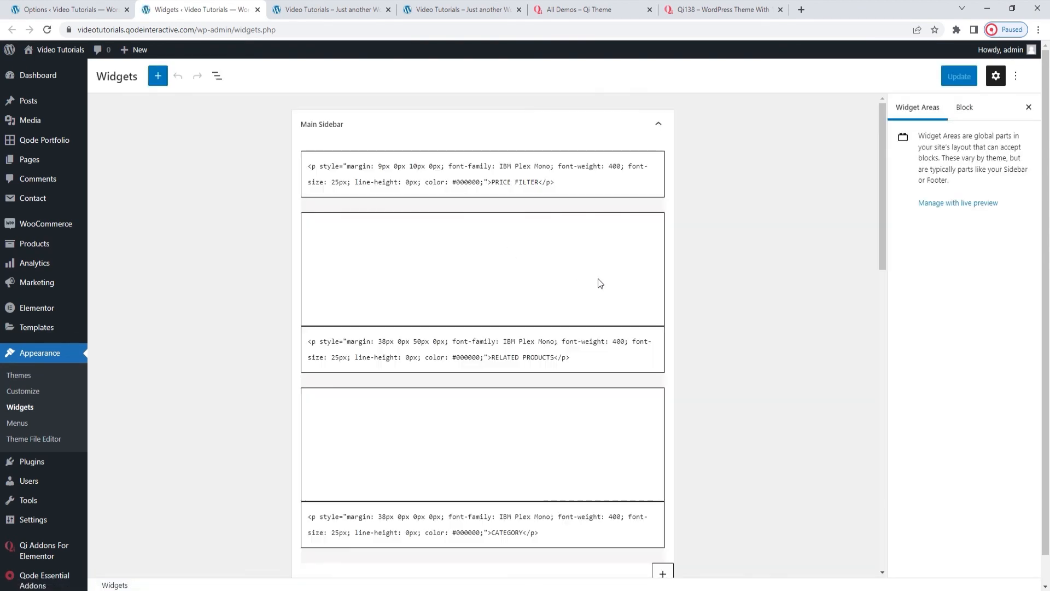
scroll(600, 283, down, 10)
scroll(598, 283, down, 2)
click(487, 406)
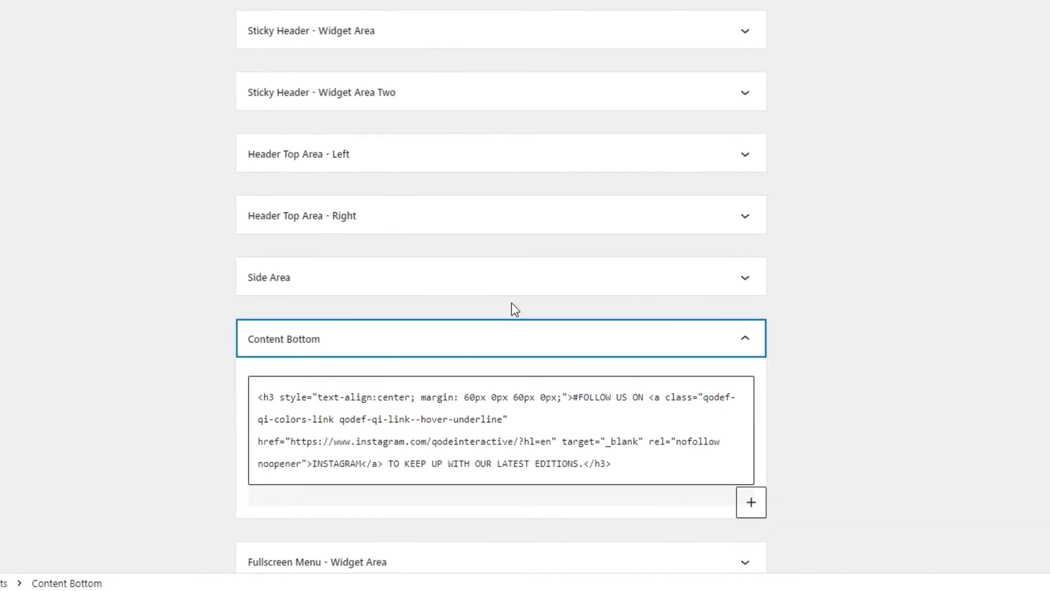
- Select the Custom HTML block in the Content Bottom widget area to examine its code, and close the Widgets tab
scroll(515, 309, down, 3)
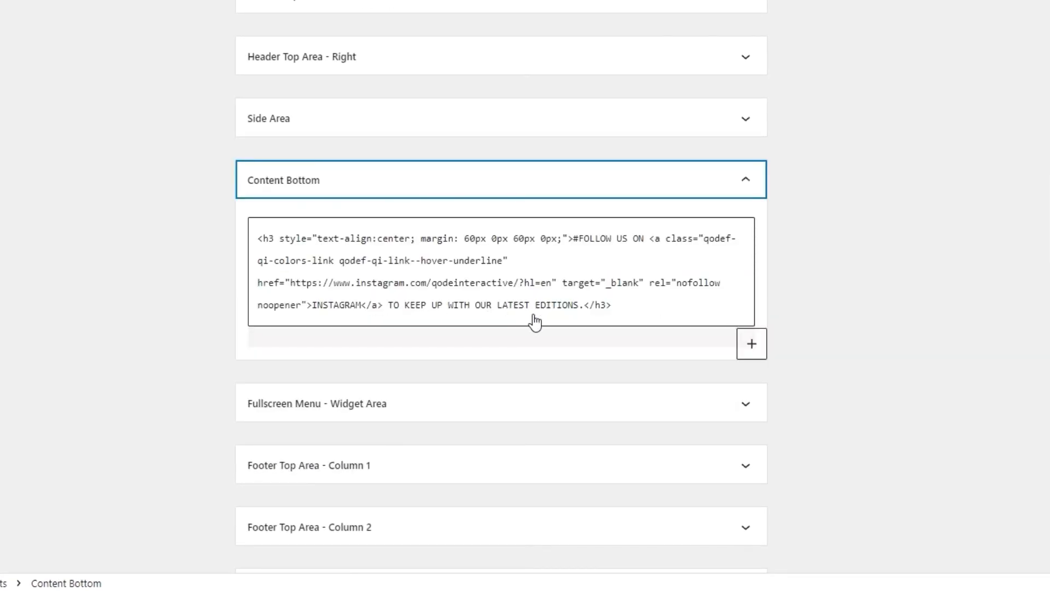
click(606, 317)
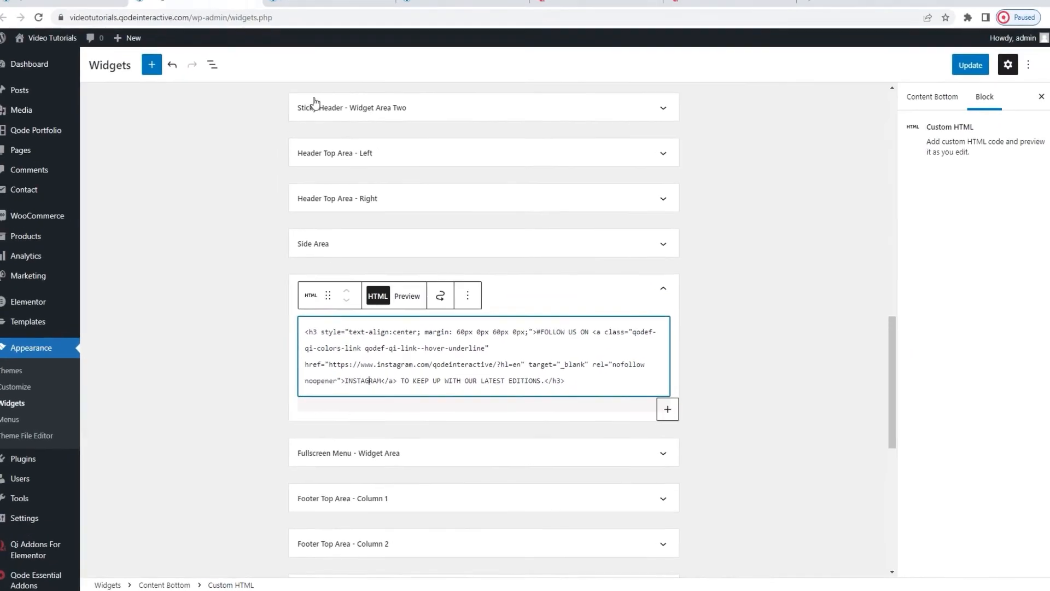
click(257, 10)
click(578, 93)
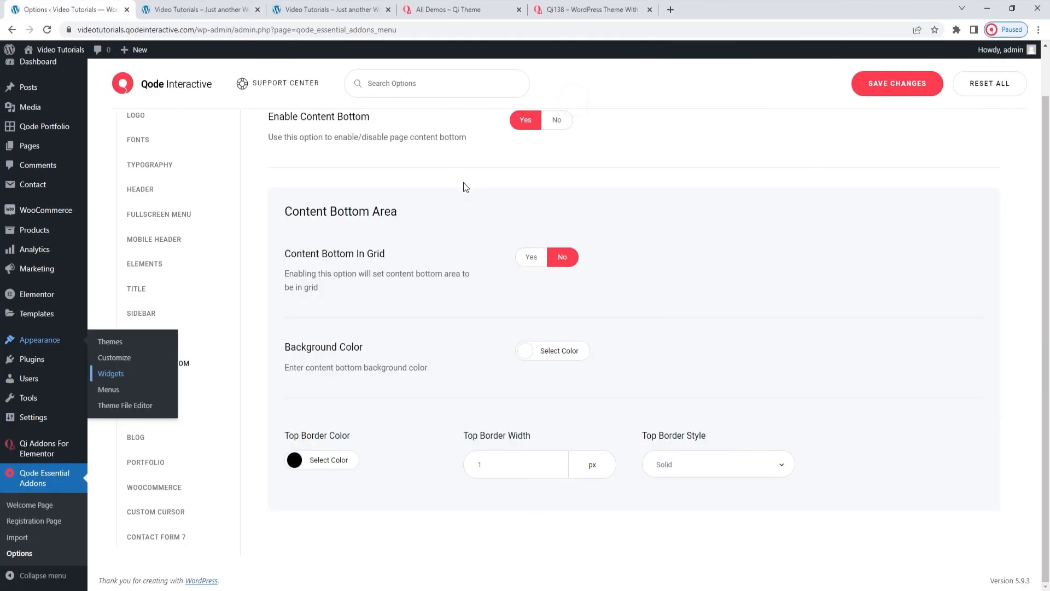
click(493, 257)
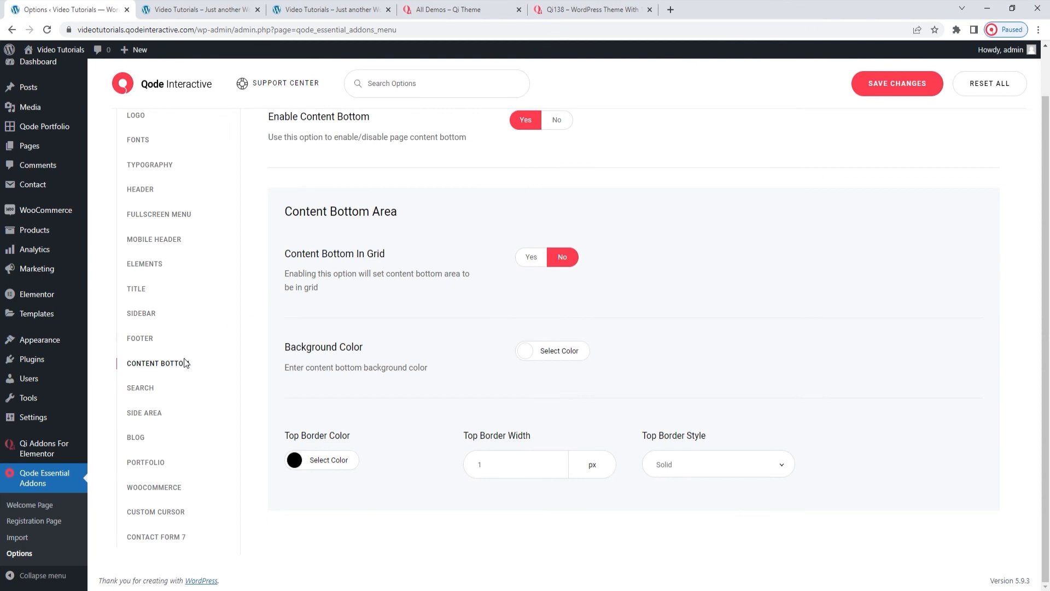
- Look through the Search, Side Area, Blog, Portfolio and WooCommerce option sections and open the Custom Cursor options
click(153, 389)
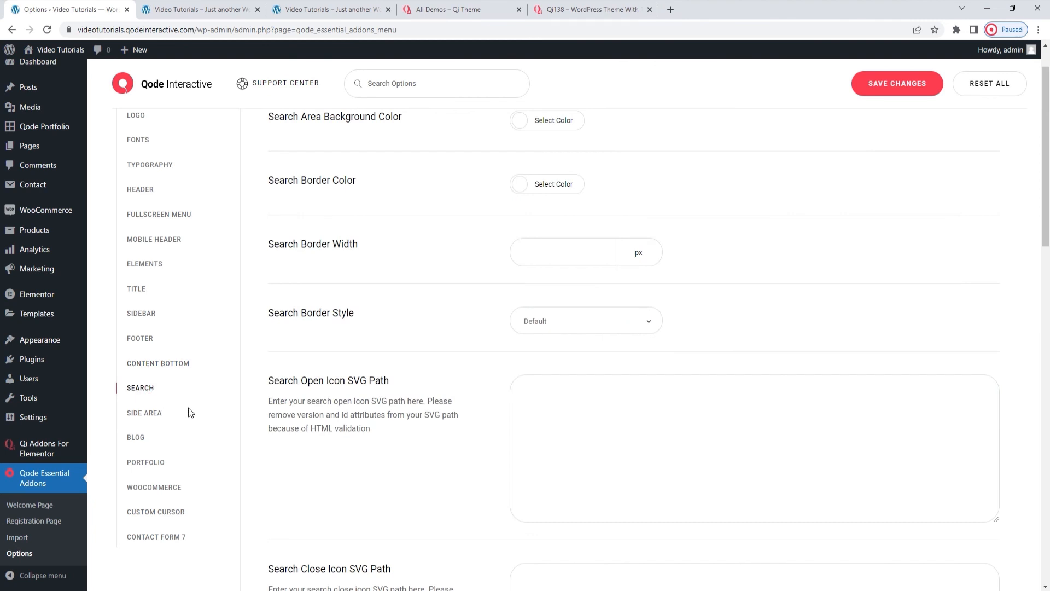
click(159, 467)
scroll(186, 458, down, 2)
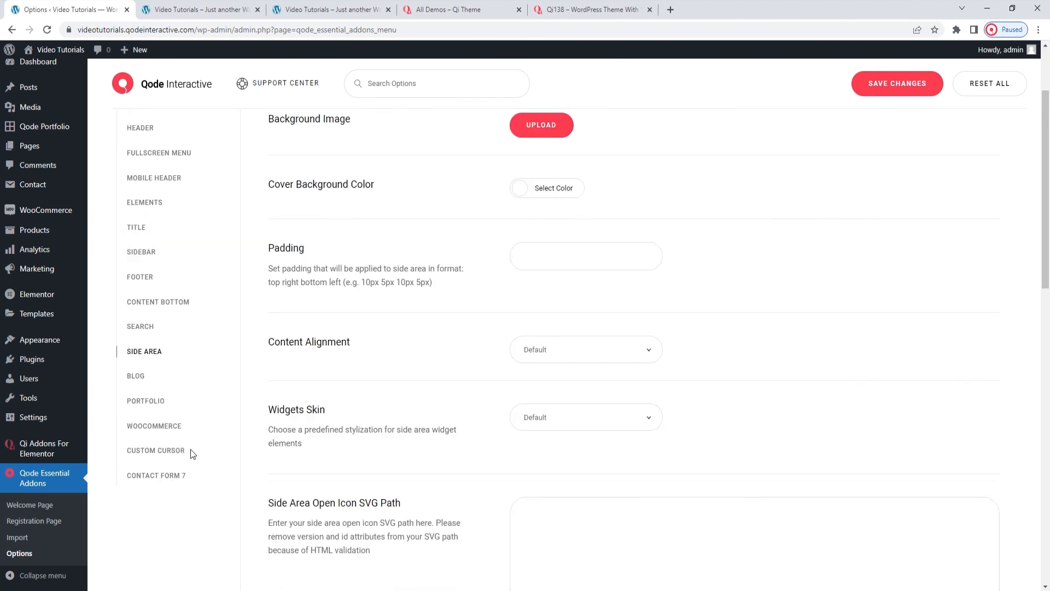
click(136, 377)
click(152, 403)
click(150, 426)
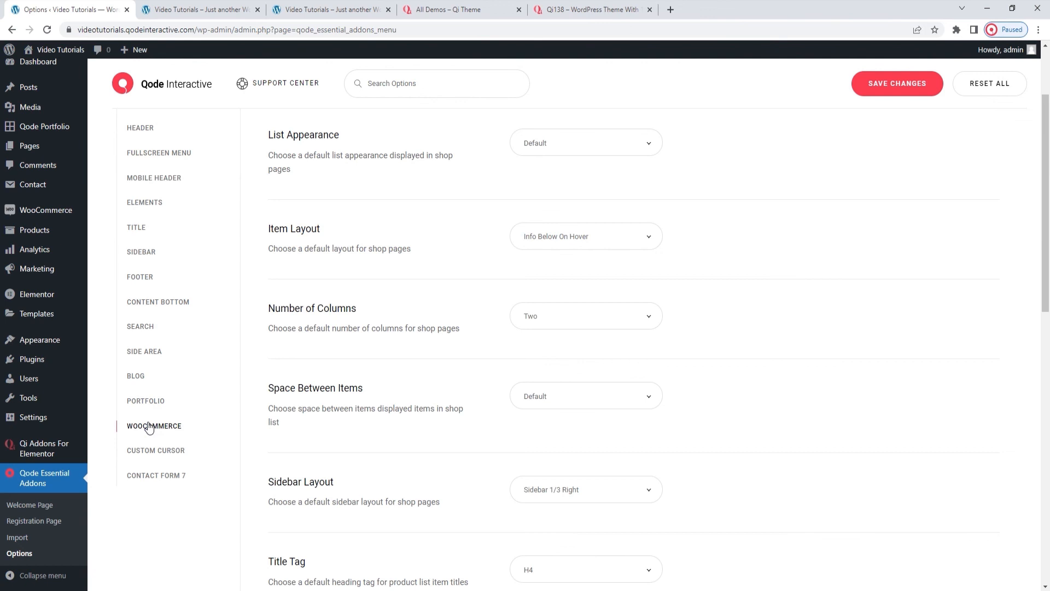
click(153, 450)
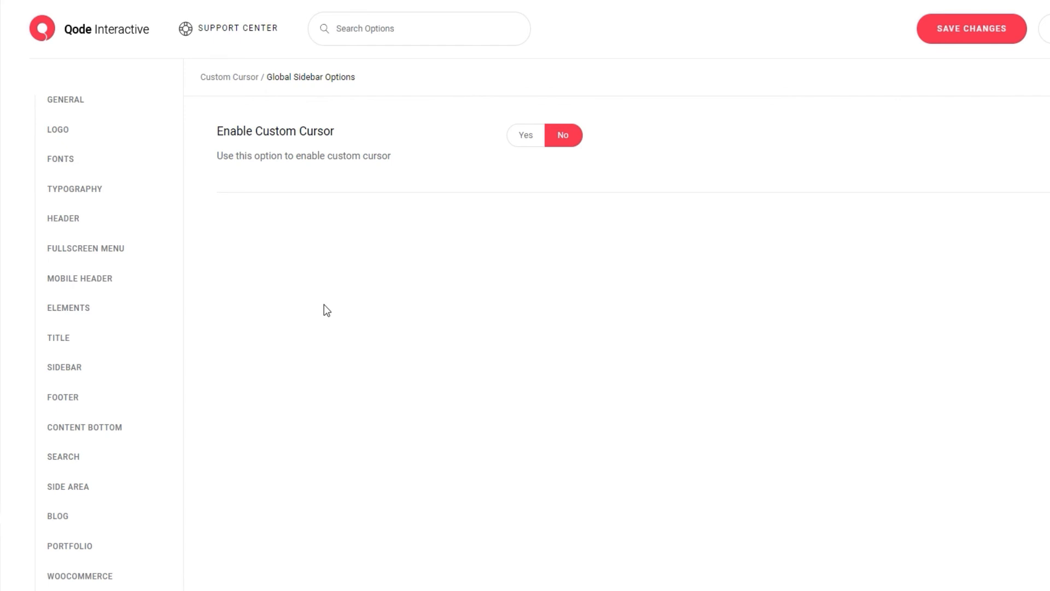
- Enable the custom cursor and review its layout choices, keeping Images selected
click(525, 143)
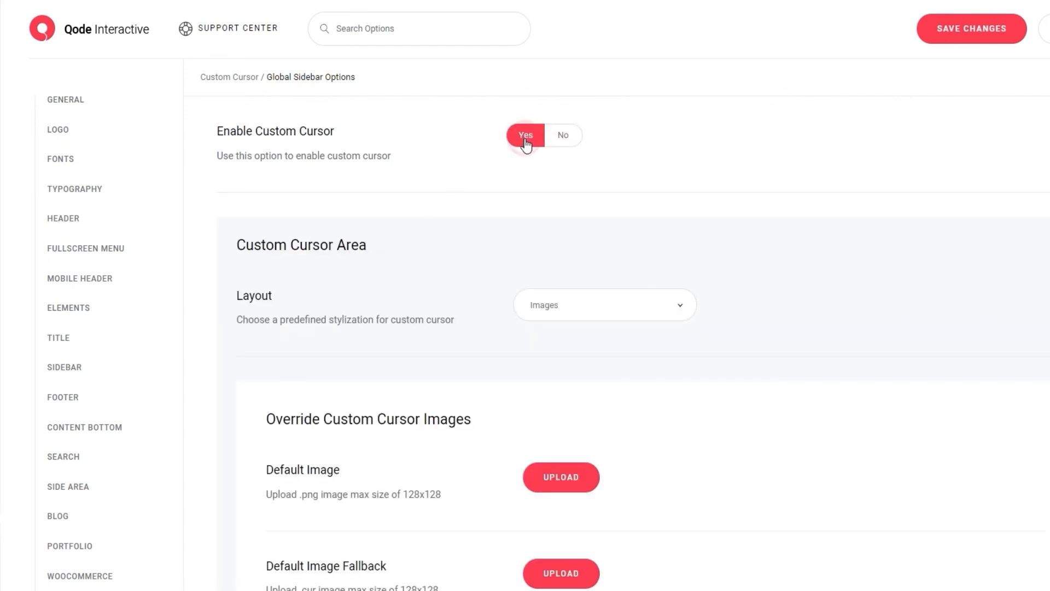
scroll(472, 213, down, 2)
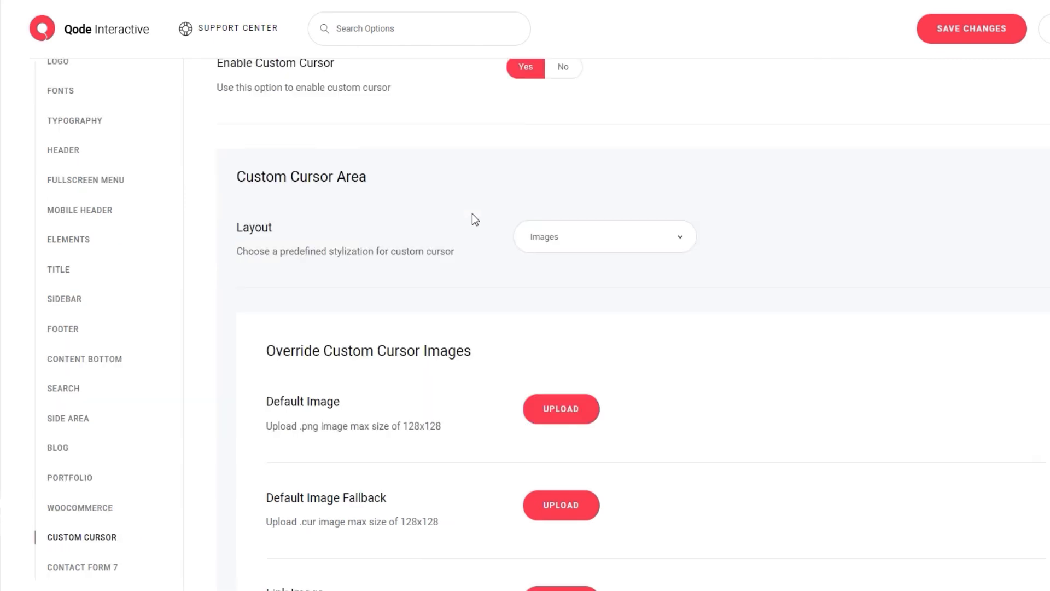
scroll(475, 219, down, 2)
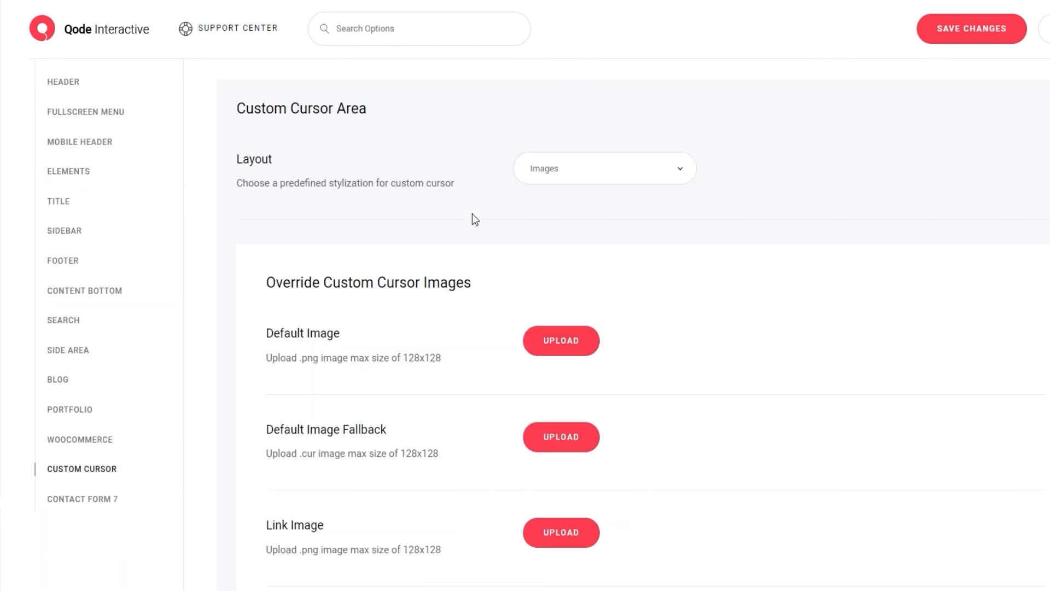
click(541, 166)
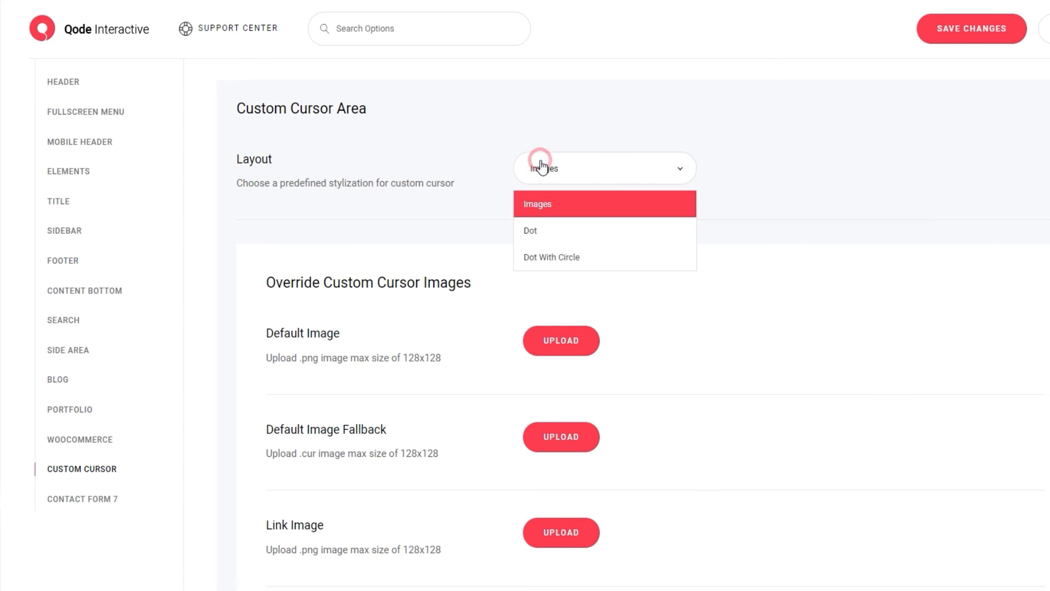
click(593, 166)
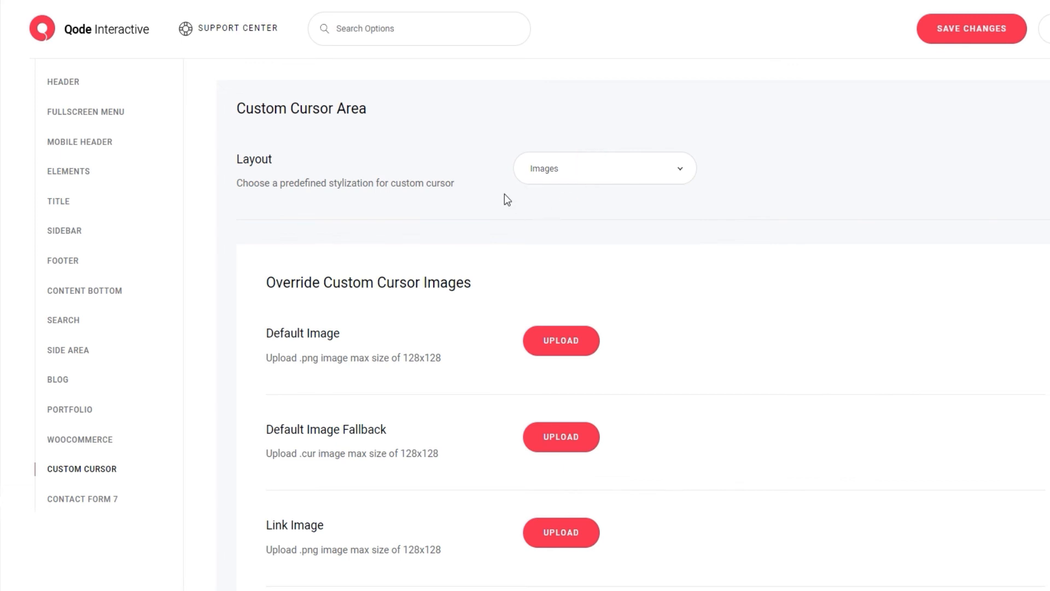
- Set cursor.png from the media library as the custom cursor's Default Image
scroll(505, 195, down, 3)
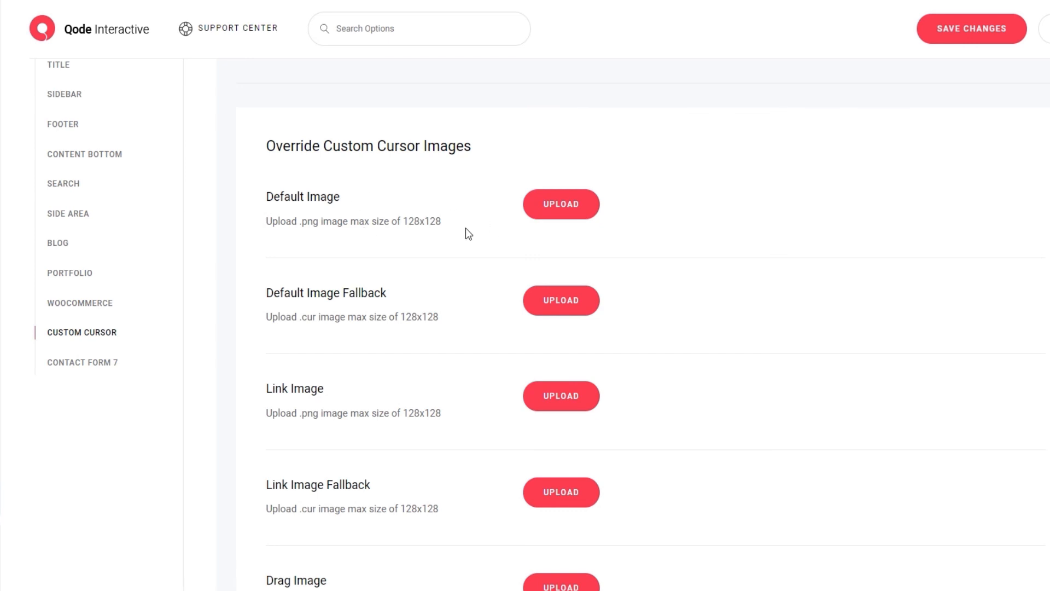
click(547, 206)
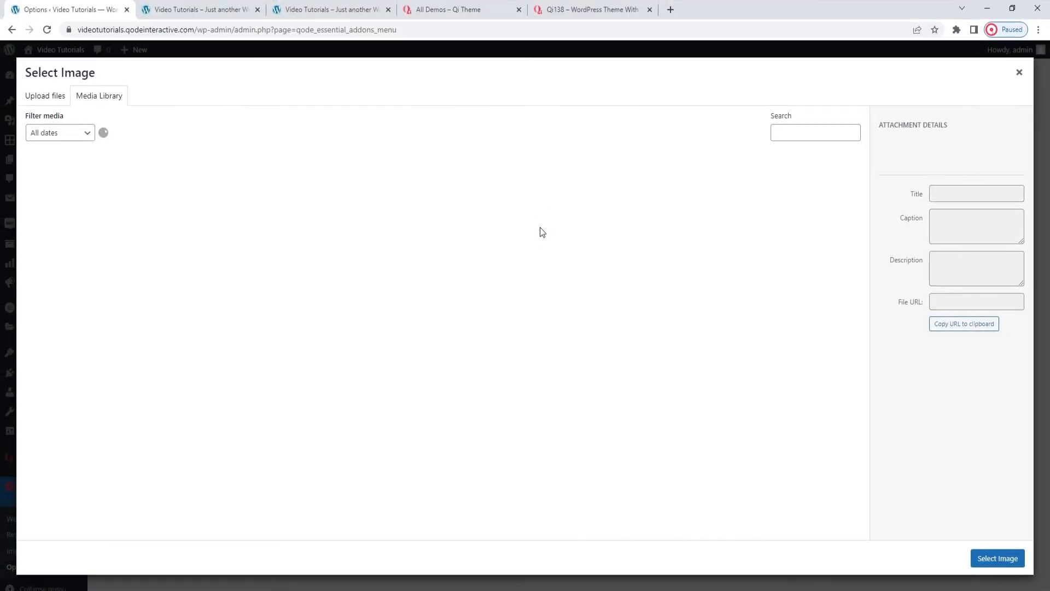
click(69, 202)
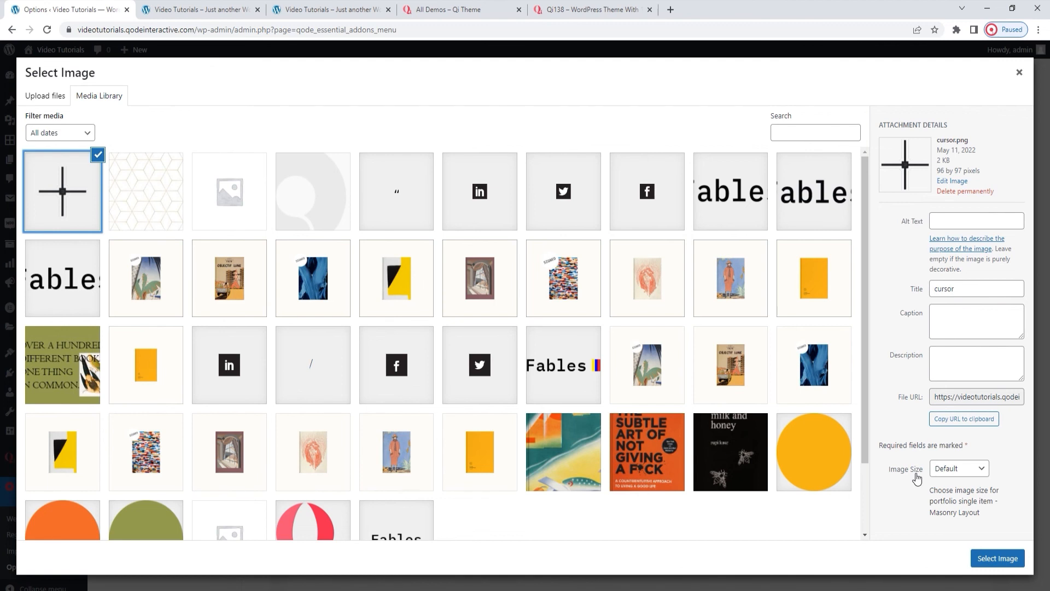
click(985, 555)
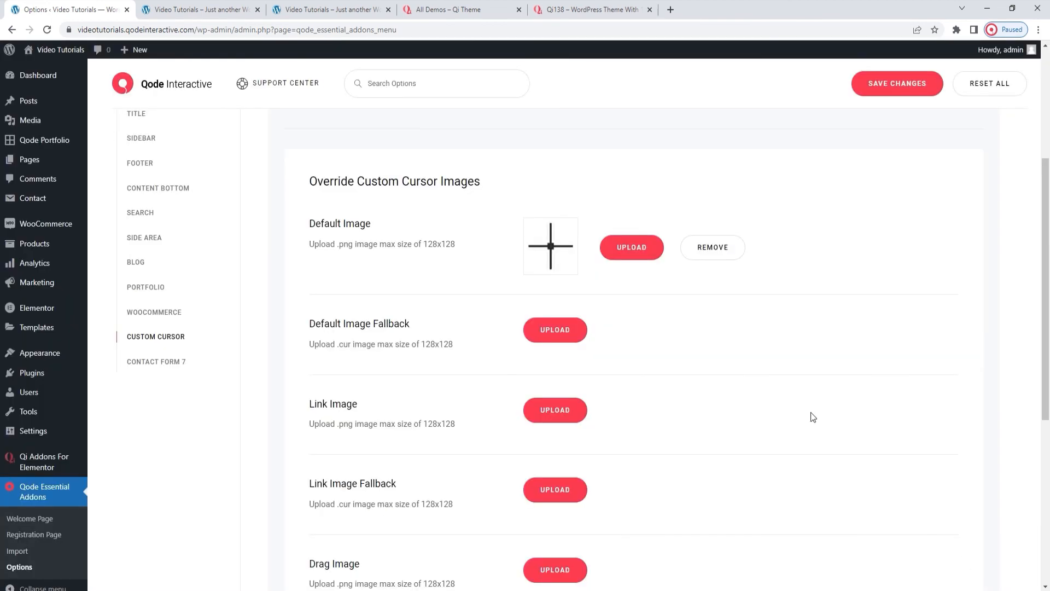
- Save the options and reload the live page to check the custom default cursor
click(867, 86)
click(216, 9)
scroll(378, 195, up, 15)
click(49, 29)
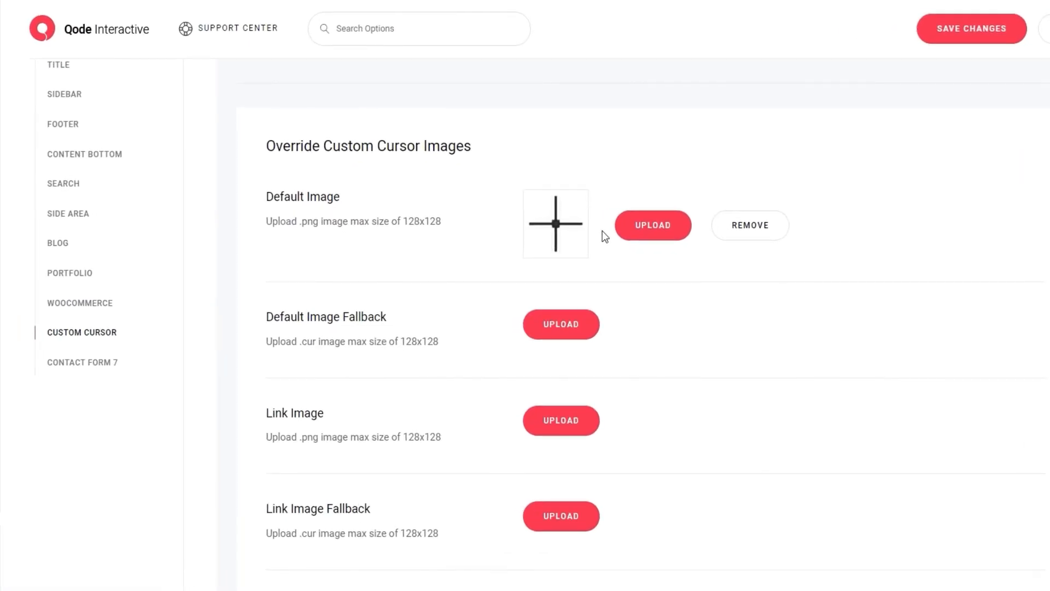
- Remove the Default Image of the custom cursor and set cursor.png as its Link Image
click(731, 234)
scroll(683, 268, down, 6)
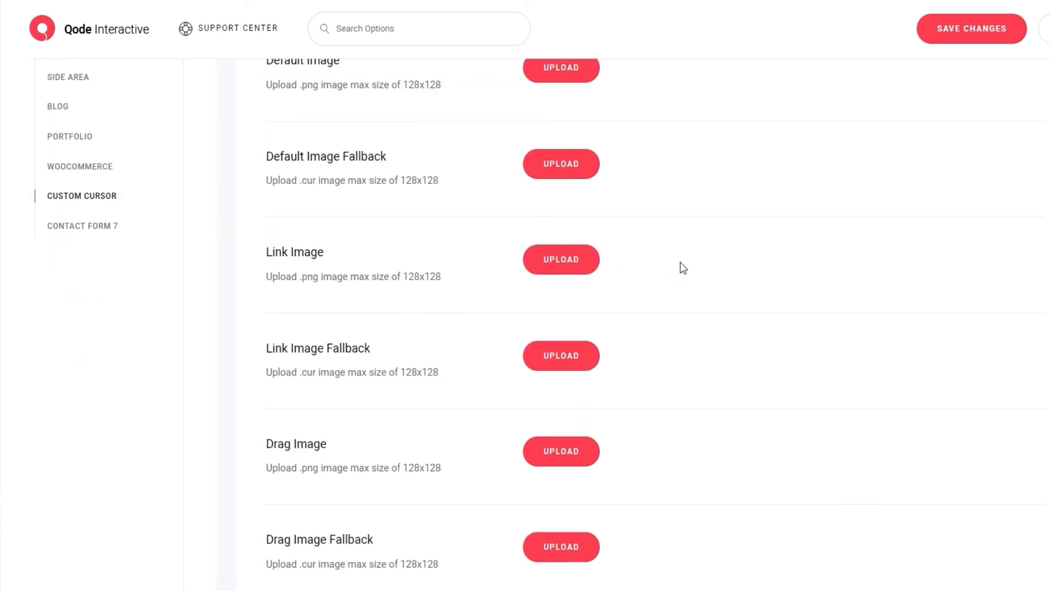
scroll(683, 268, up, 5)
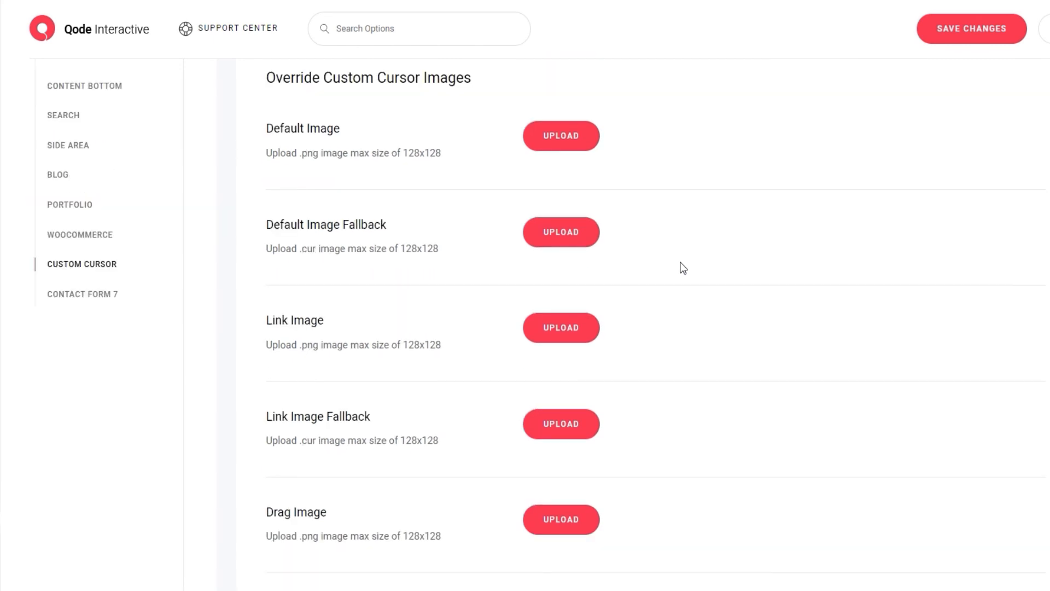
click(561, 327)
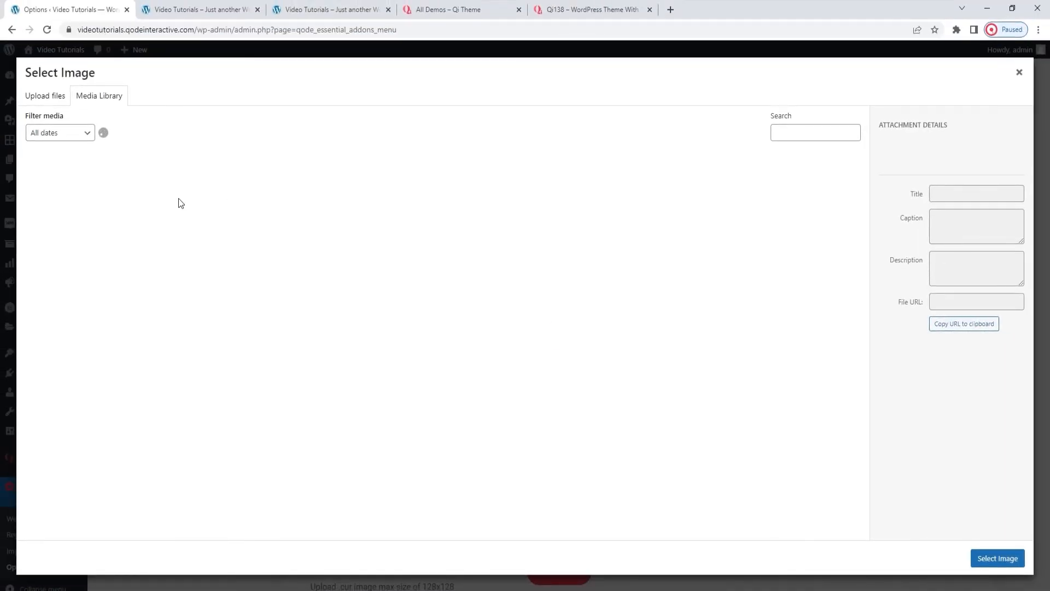
click(98, 191)
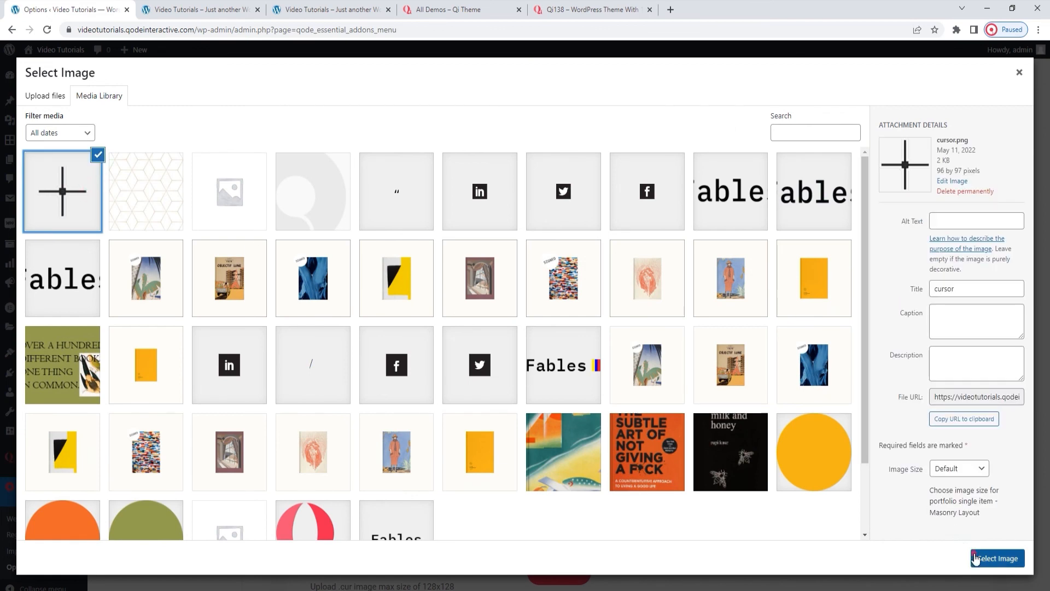
click(975, 558)
- Save the options and reload the live page to check the link cursor over menu items and products
click(887, 92)
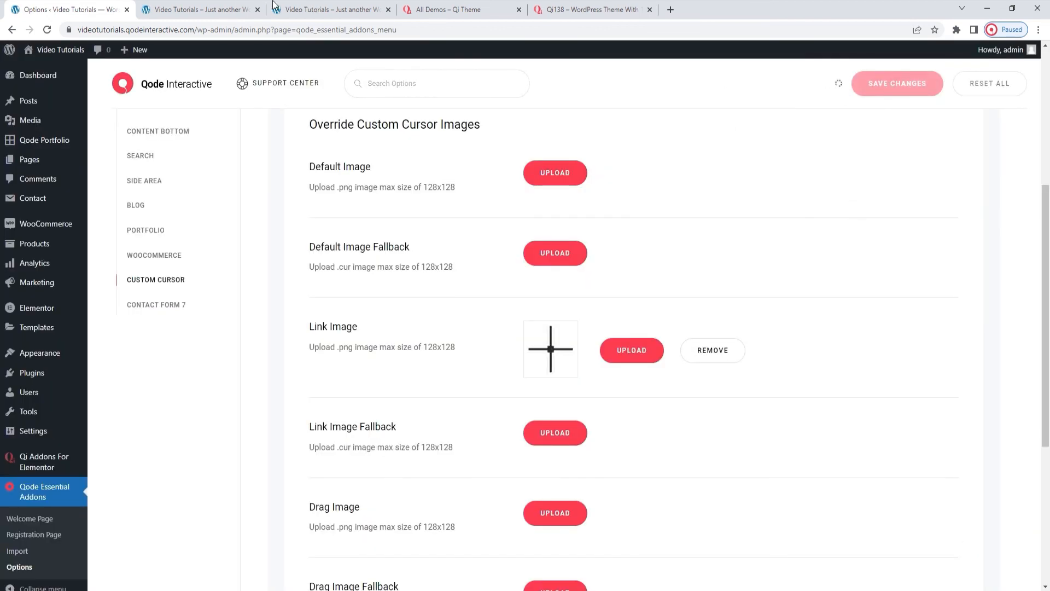
click(236, 8)
click(47, 29)
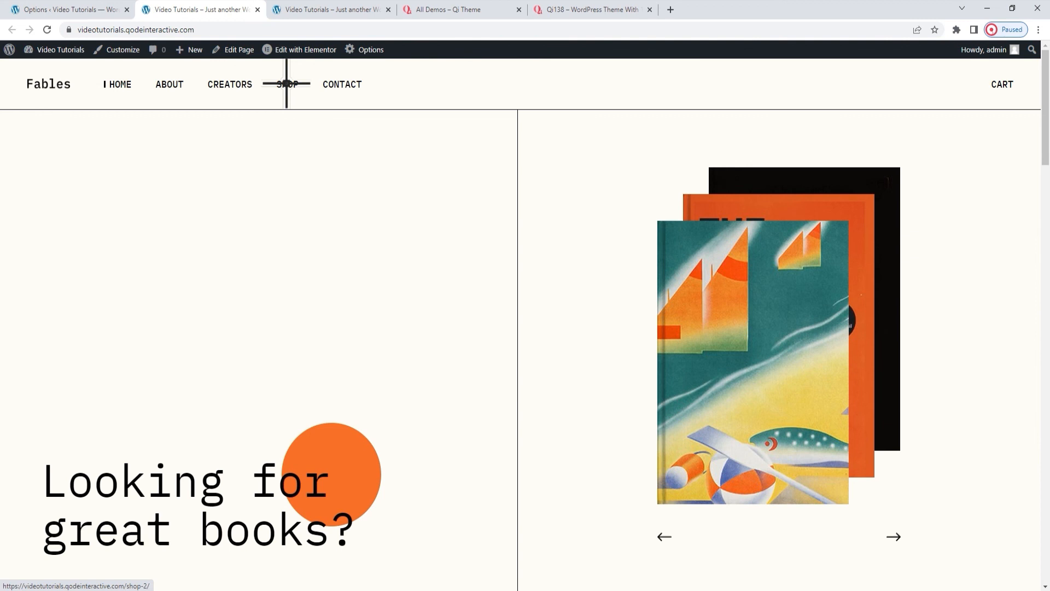
scroll(546, 274, down, 2)
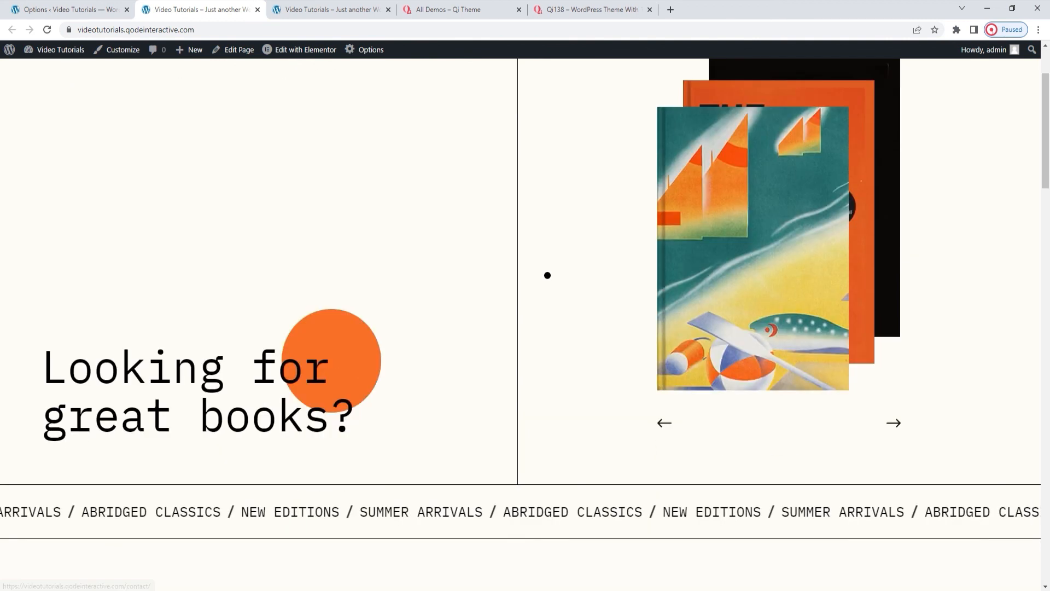
scroll(722, 310, down, 6)
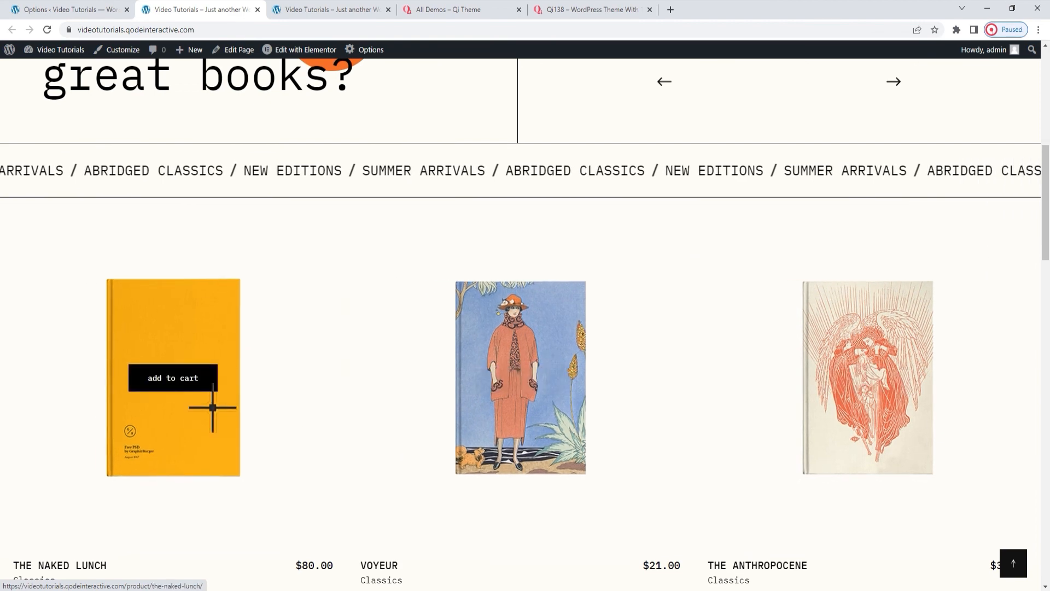
- Return to the options, remove the custom cursor's Link Image and set the cursor layout to Dot
click(72, 9)
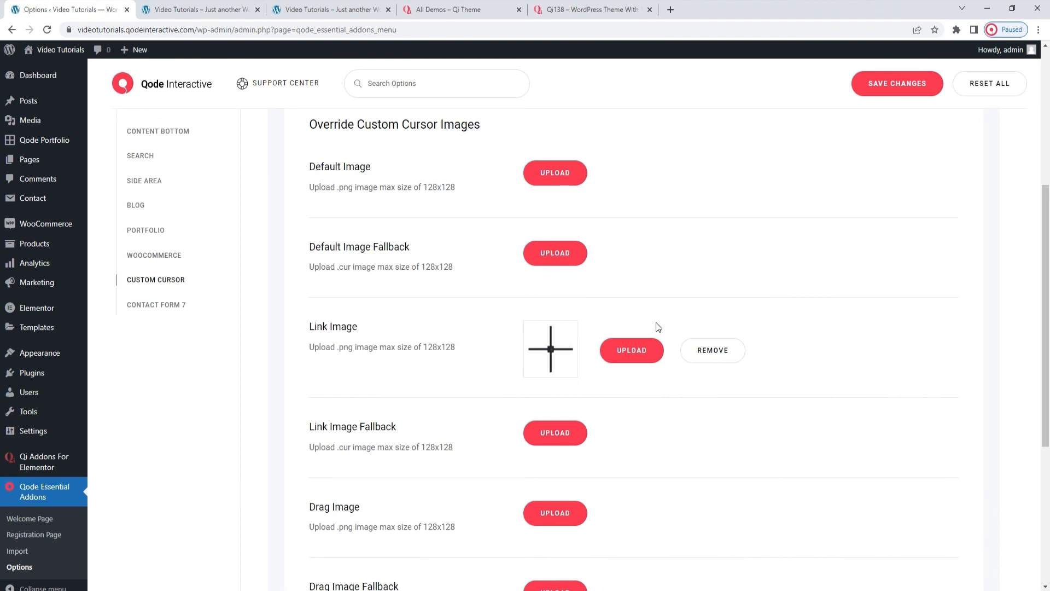
click(699, 356)
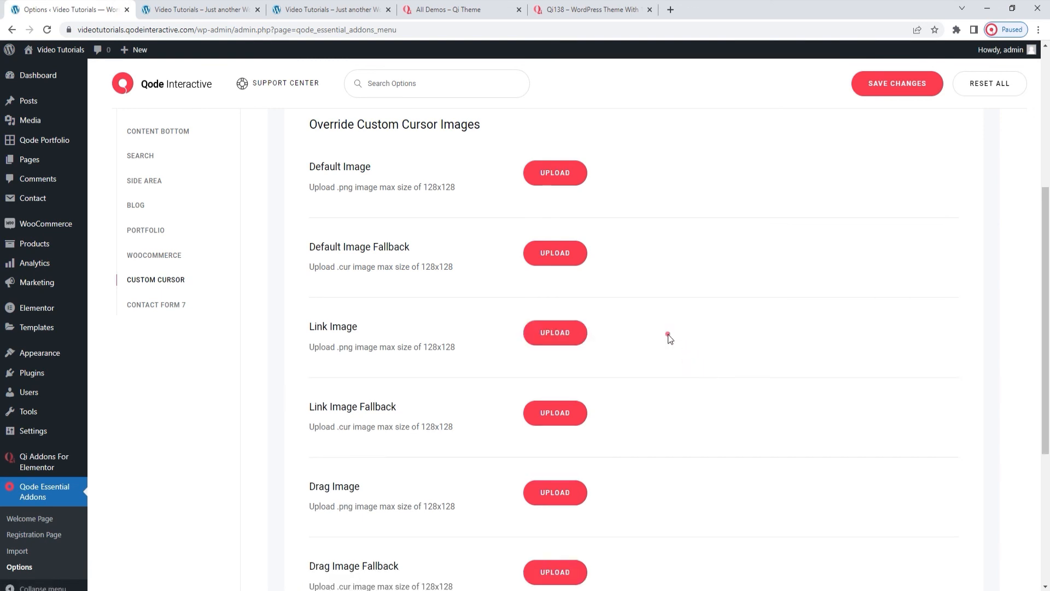
scroll(670, 339, up, 4)
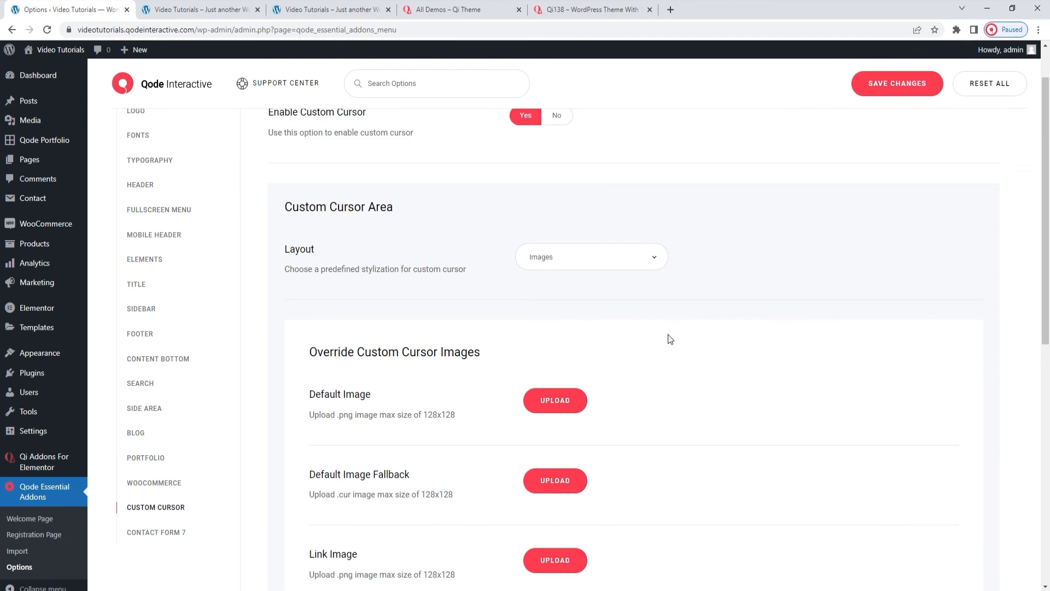
scroll(670, 340, up, 1)
click(604, 320)
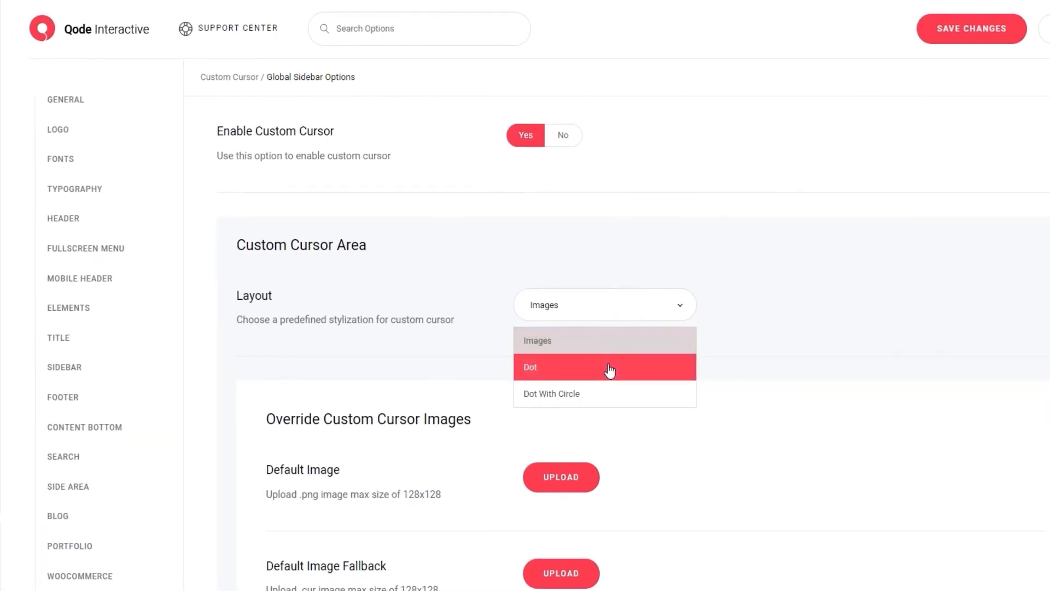
click(610, 371)
scroll(608, 365, down, 3)
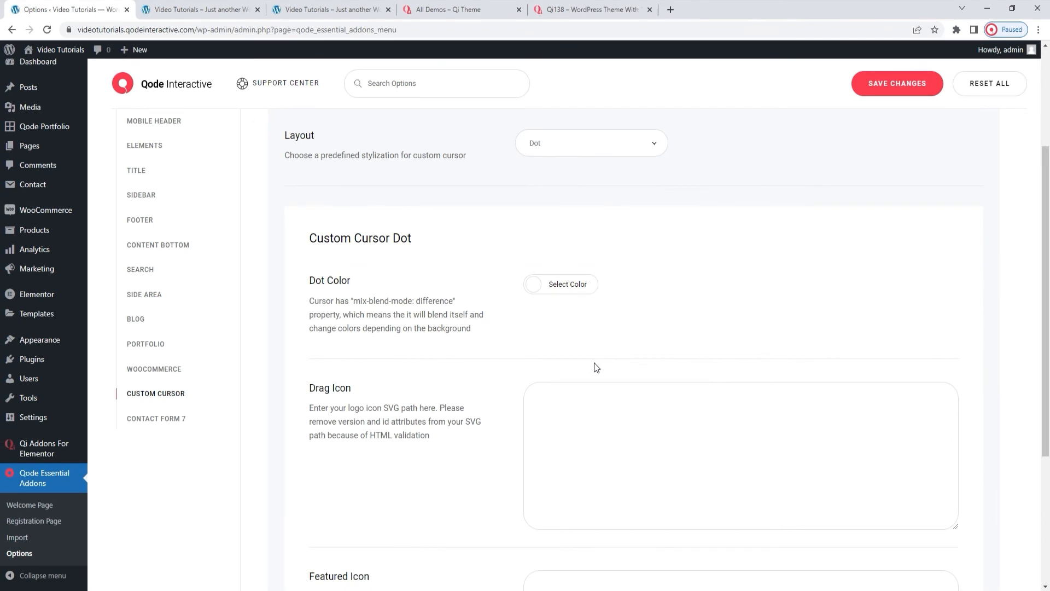
- Save the Dot layout and reload the live page to check the cursor over products and the page's upper section
click(875, 84)
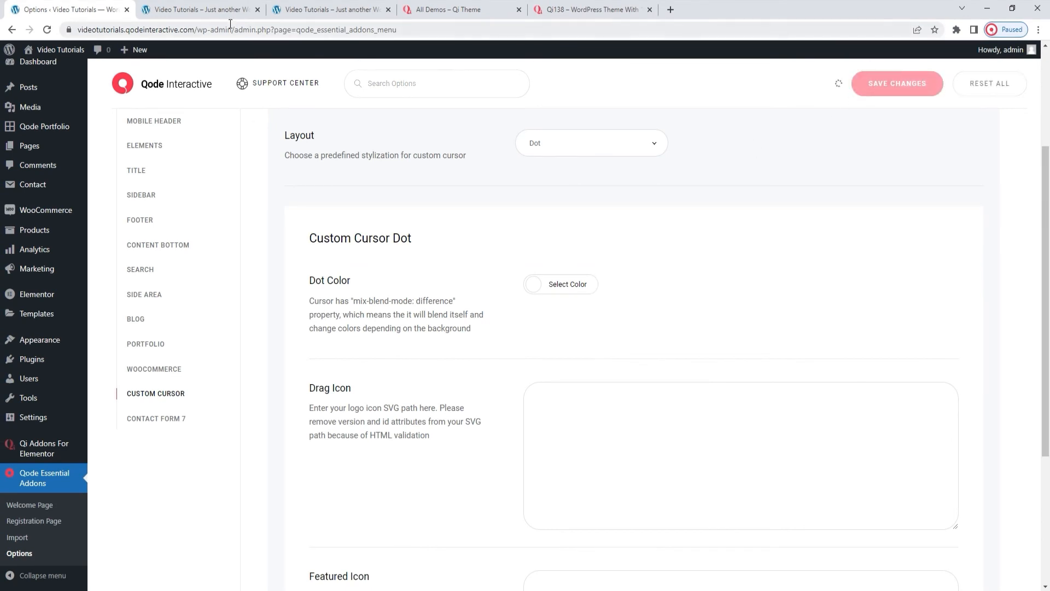
click(219, 12)
click(48, 31)
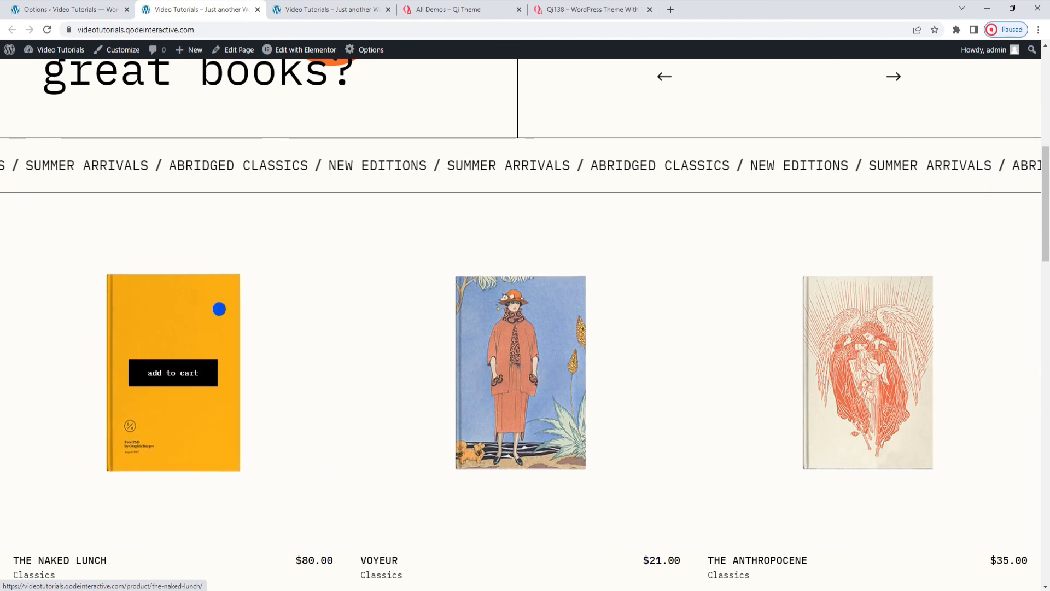
scroll(529, 305, up, 10)
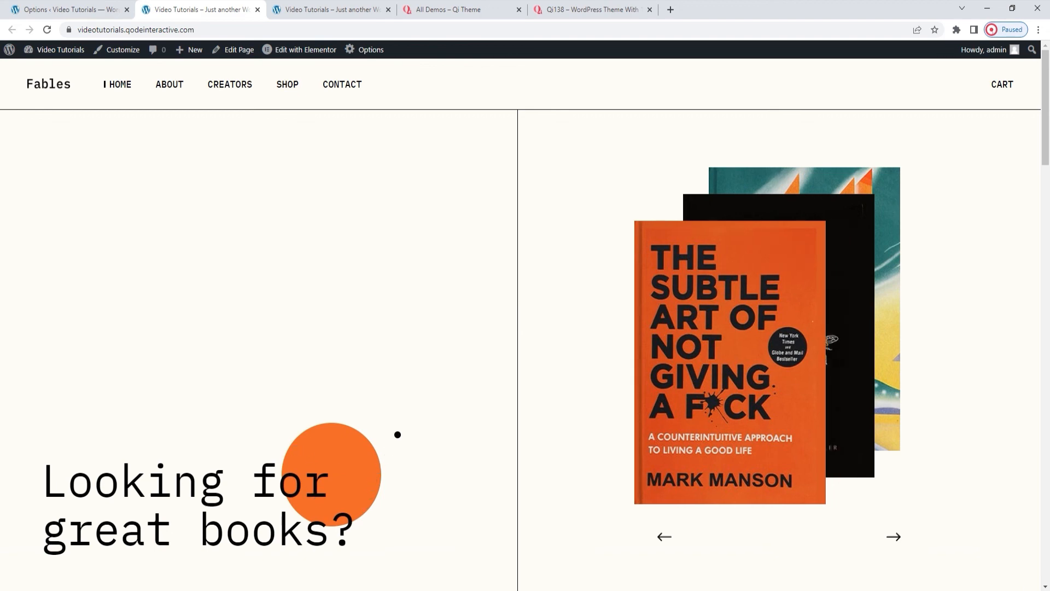
- Return to the options and set the custom cursor's Dot Color to red #dd3333
click(110, 9)
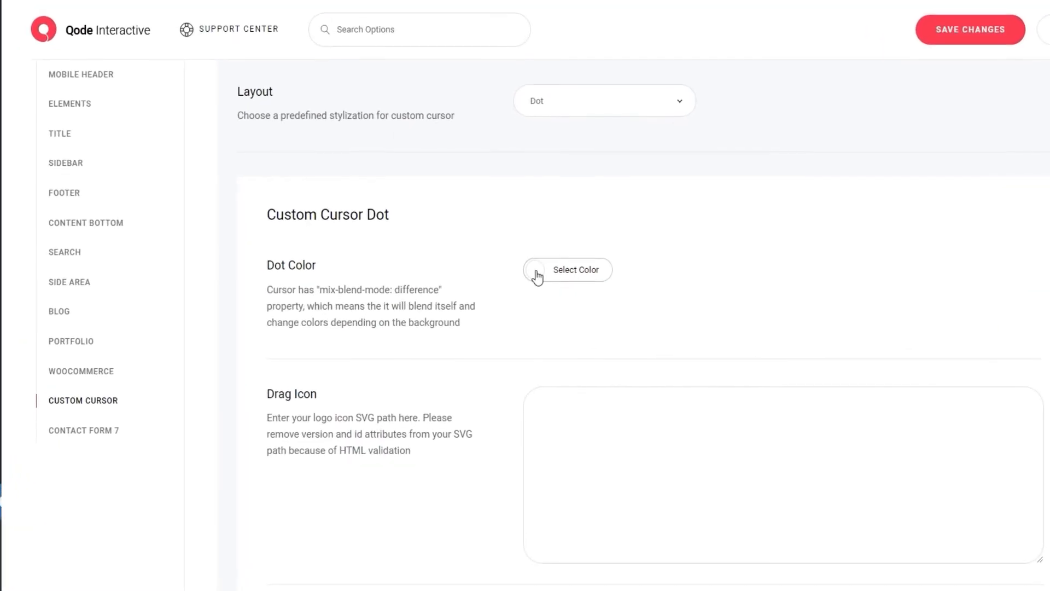
click(534, 286)
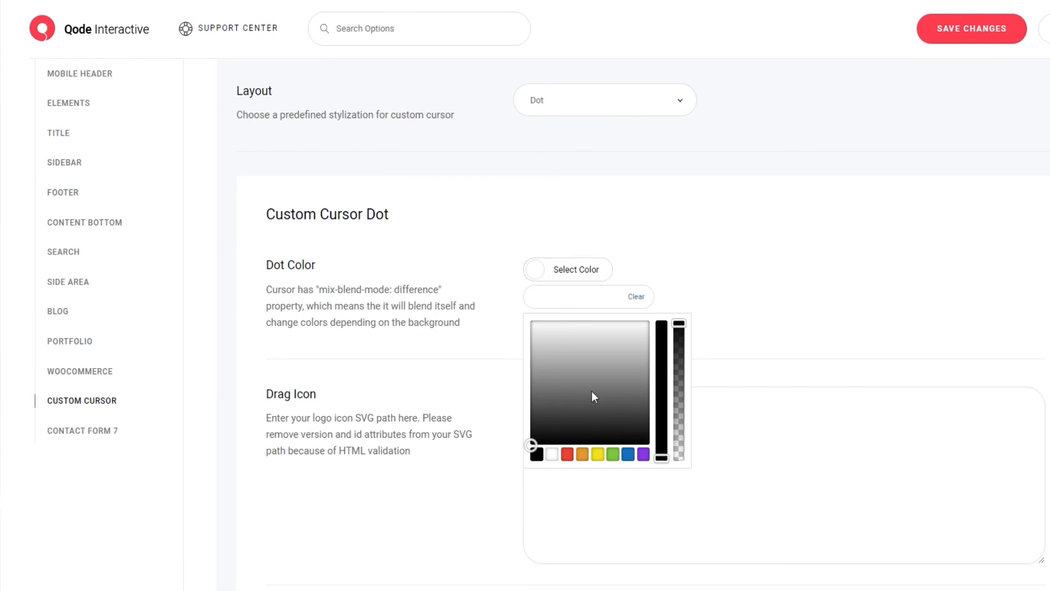
click(567, 454)
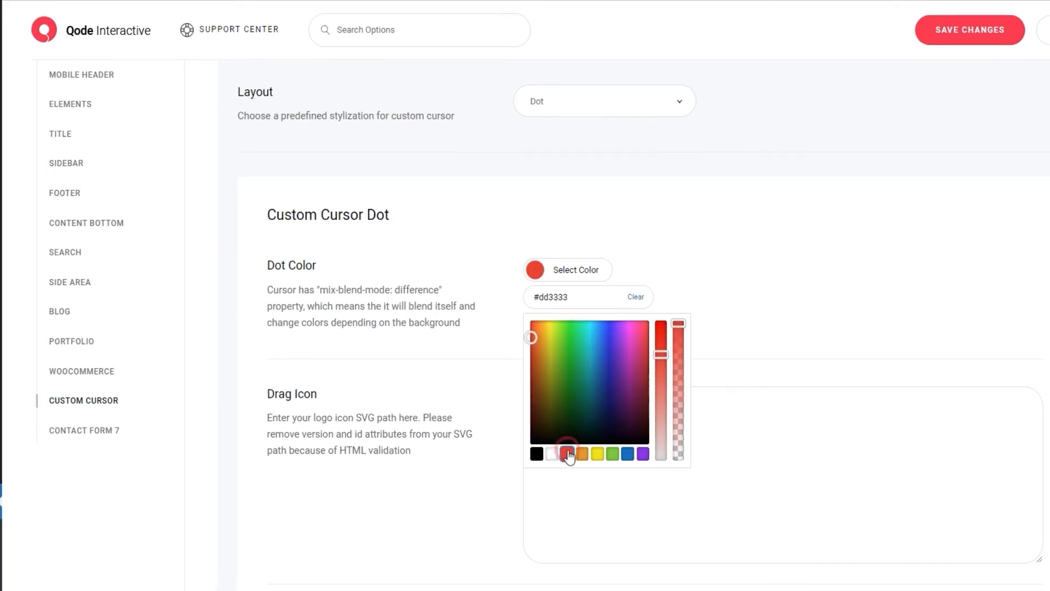
- Save the red Dot Color and reload the live page to check the cursor
click(928, 31)
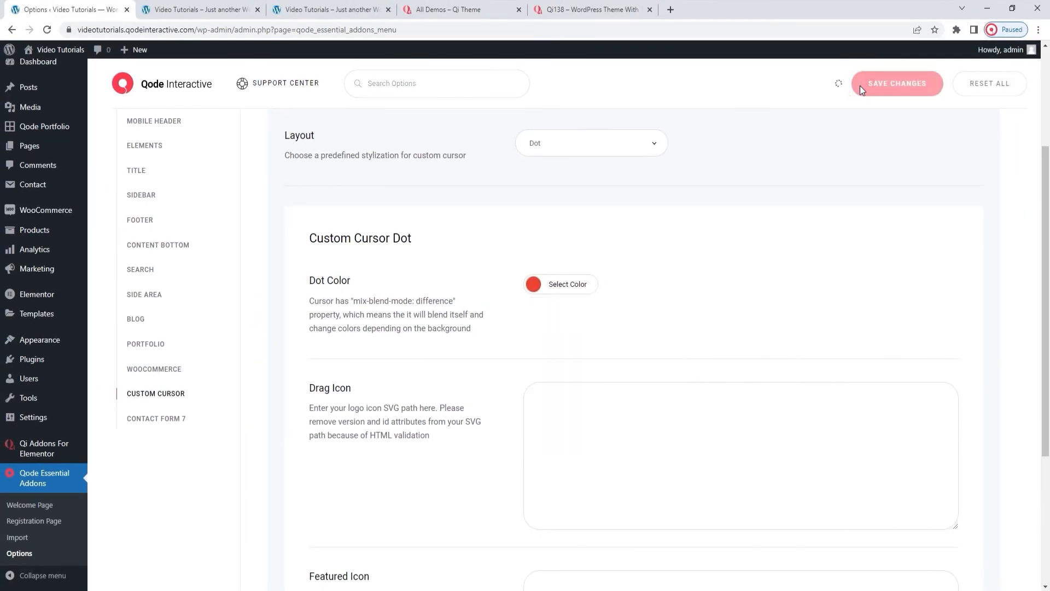
click(202, 10)
click(47, 29)
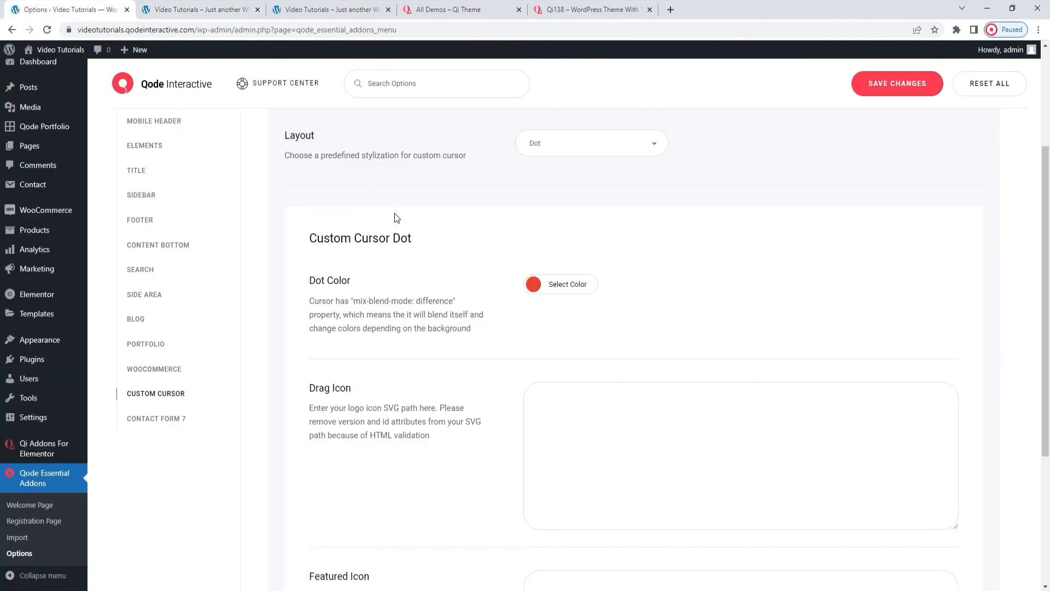
- Clear the custom cursor's Dot Color and review the Drag Icon and Featured Icon fields
click(534, 227)
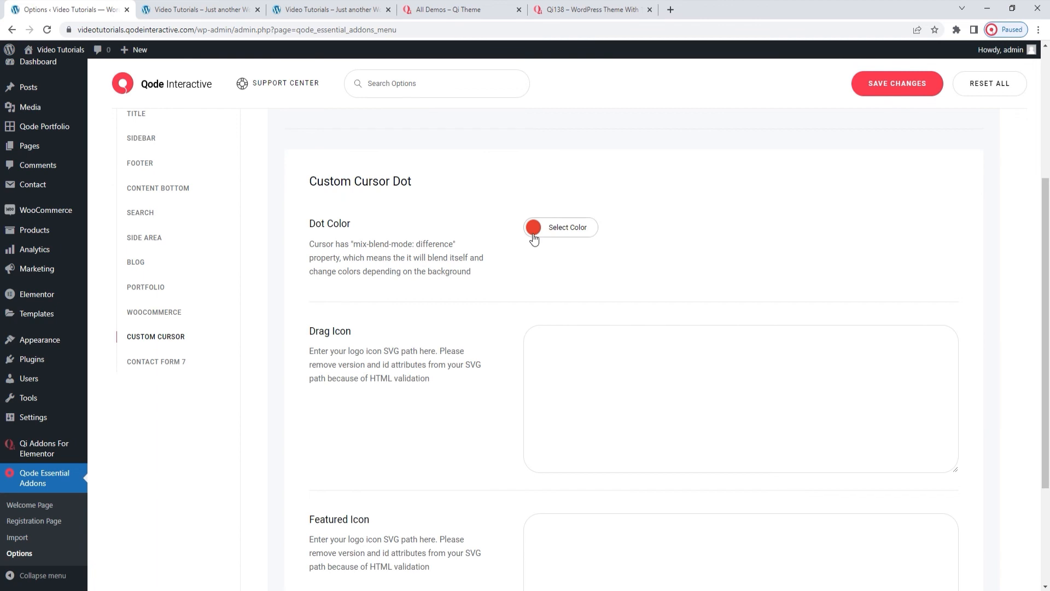
click(614, 250)
click(664, 225)
scroll(661, 235, down, 2)
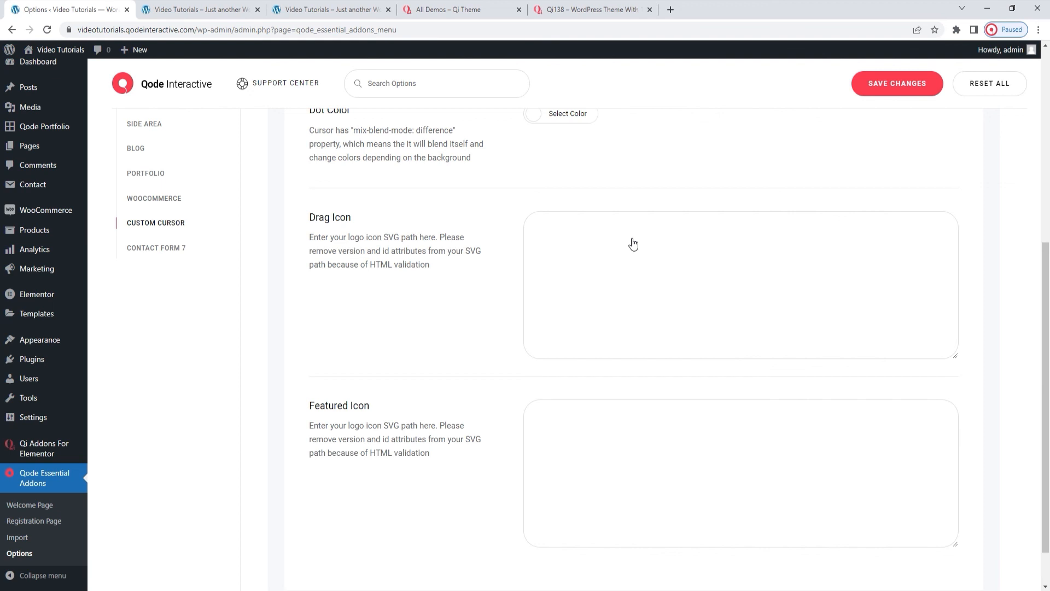
scroll(633, 243, down, 1)
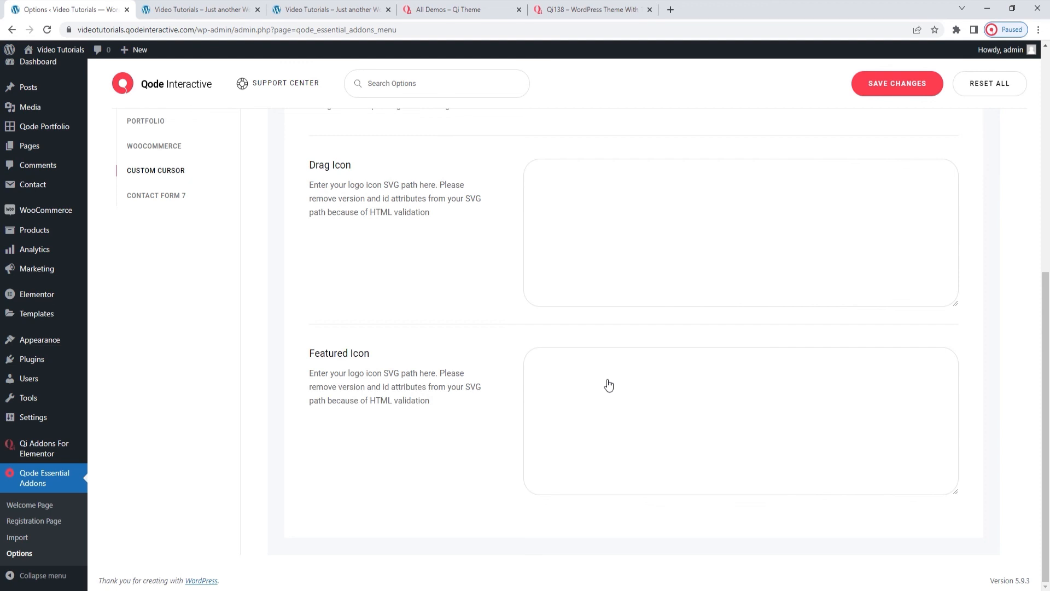
- Set the custom cursor layout to Dot With Circle and review its color and icon options
scroll(608, 385, up, 7)
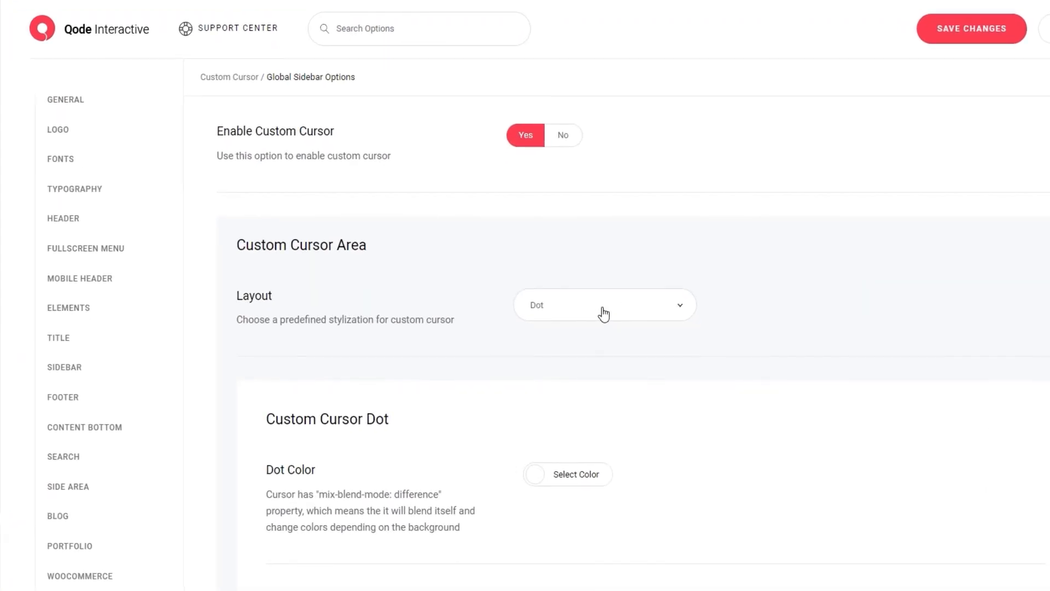
click(603, 313)
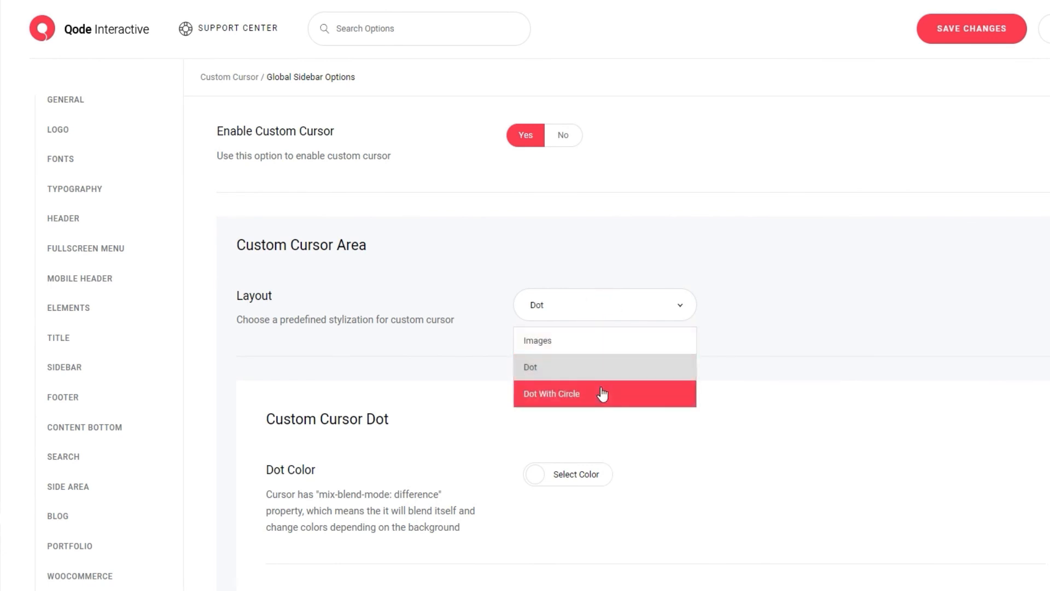
click(603, 394)
scroll(598, 370, down, 2)
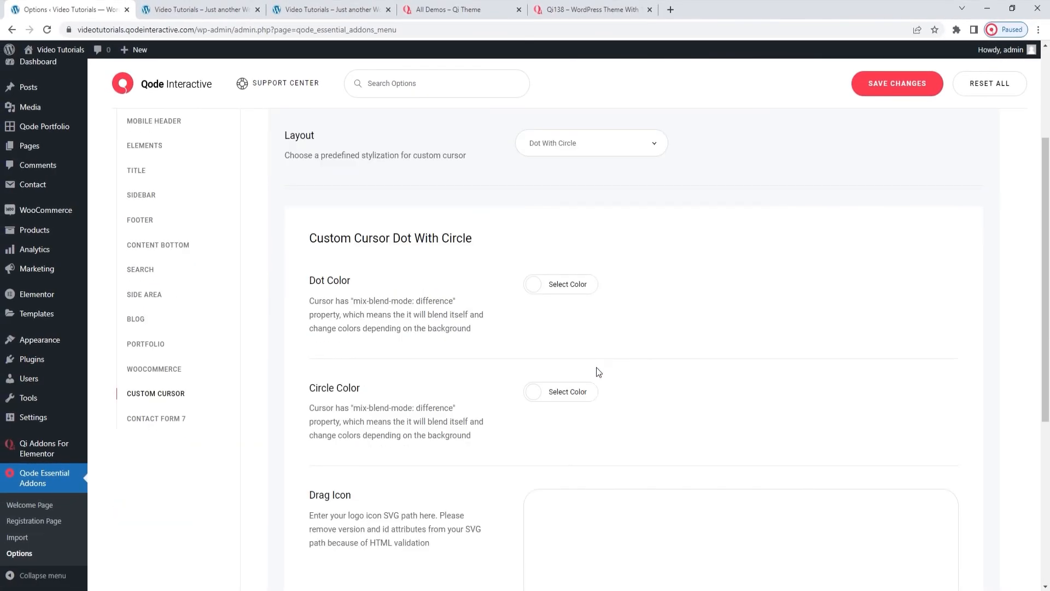
scroll(598, 372, down, 4)
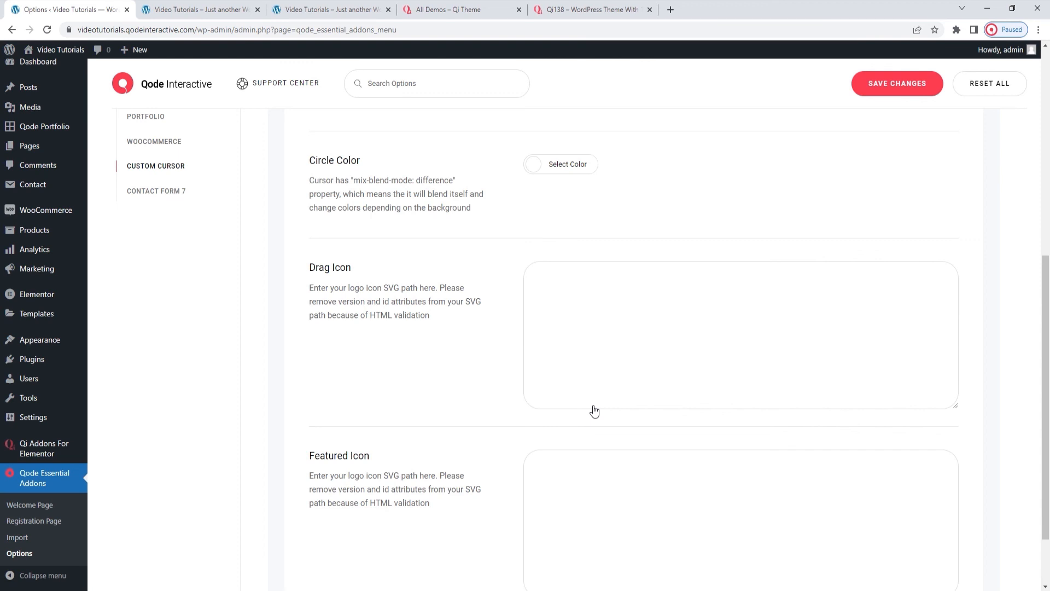
- Set the Dot Color of the Dot With Circle cursor to the red swatch
scroll(595, 411, up, 3)
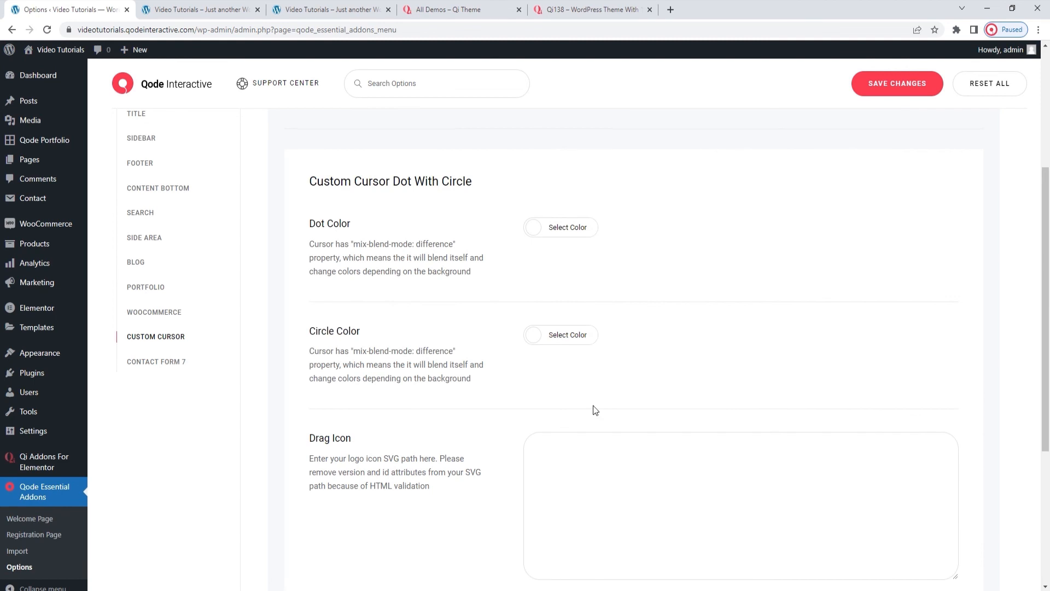
scroll(595, 411, up, 1)
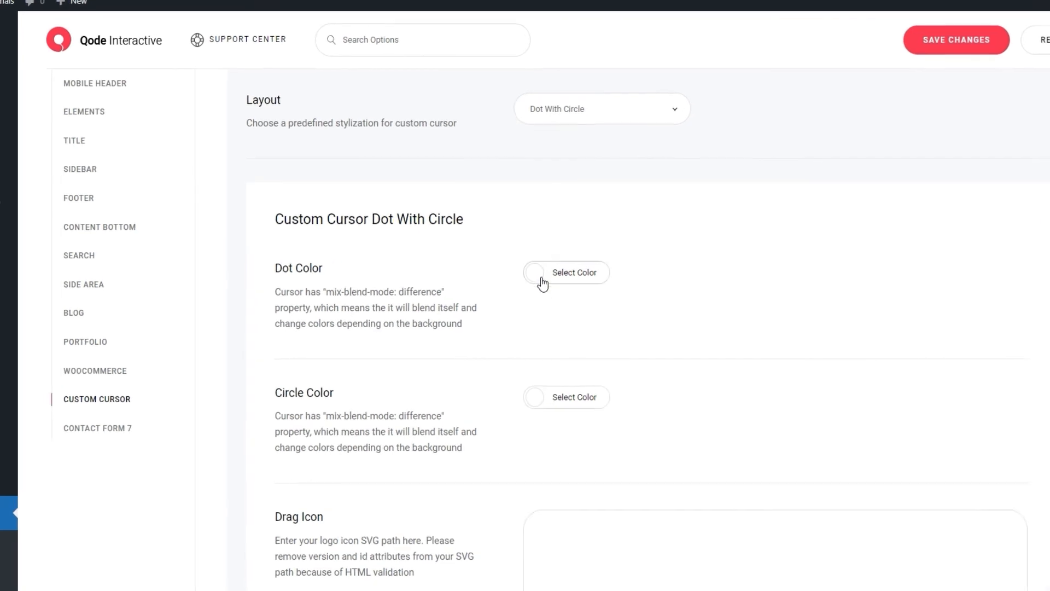
click(535, 283)
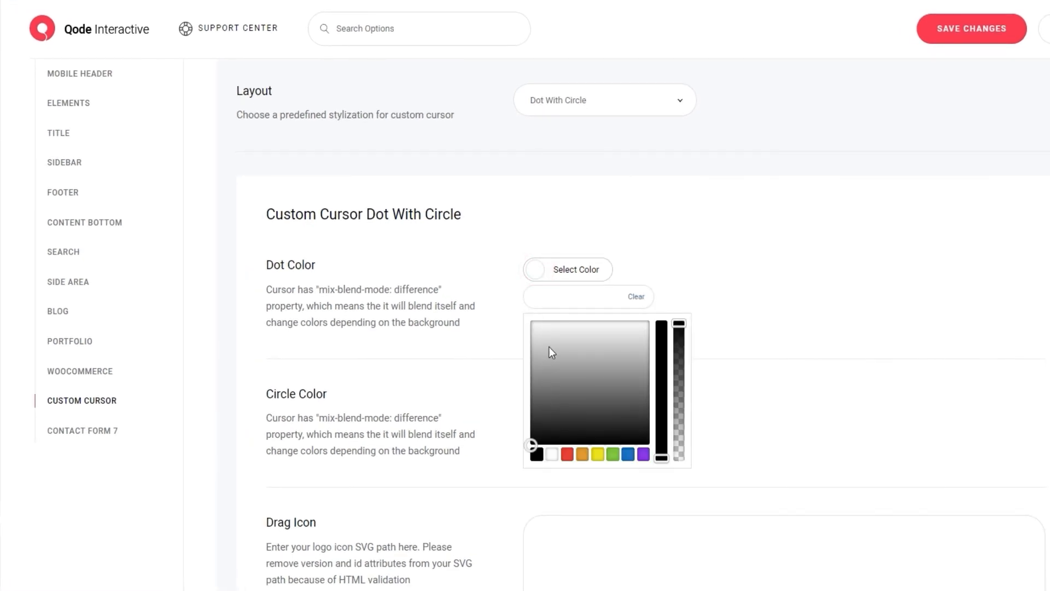
click(567, 454)
drag(484, 405, 484, 402)
click(491, 384)
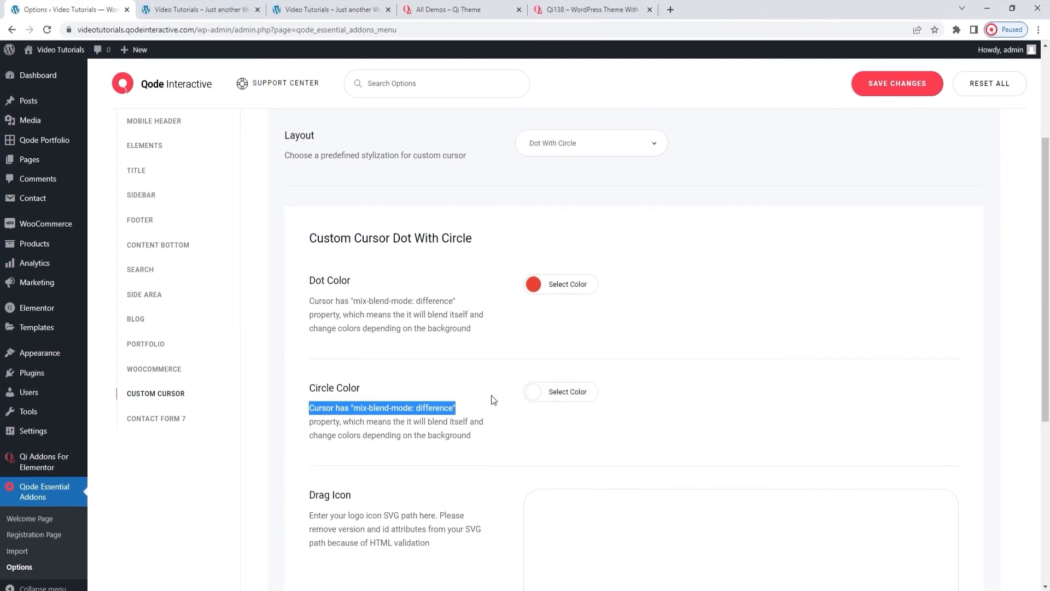
- Set the Circle Color of the Dot With Circle cursor to green #81d742
click(536, 397)
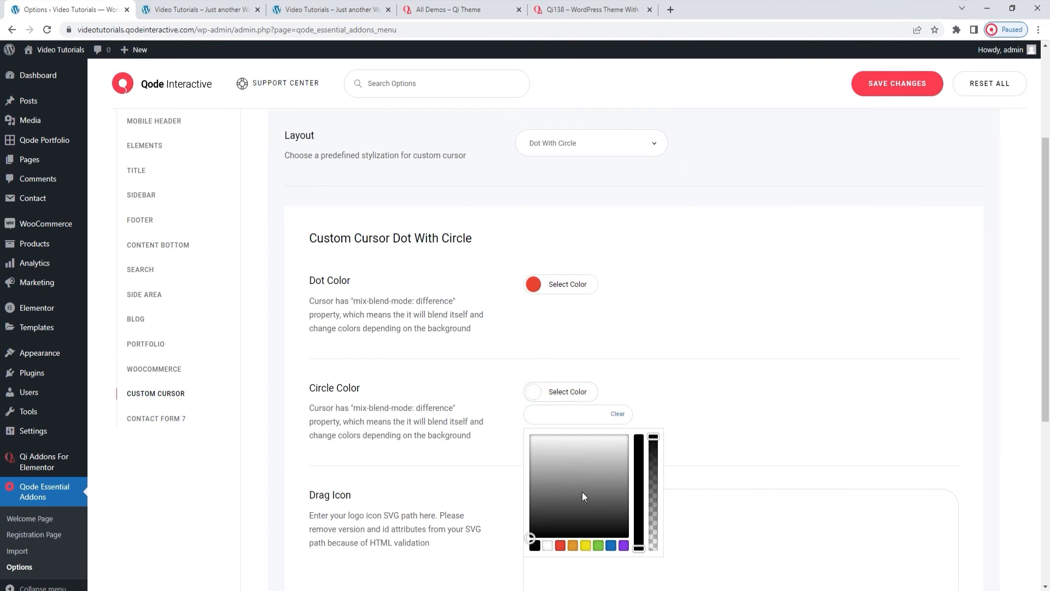
click(598, 545)
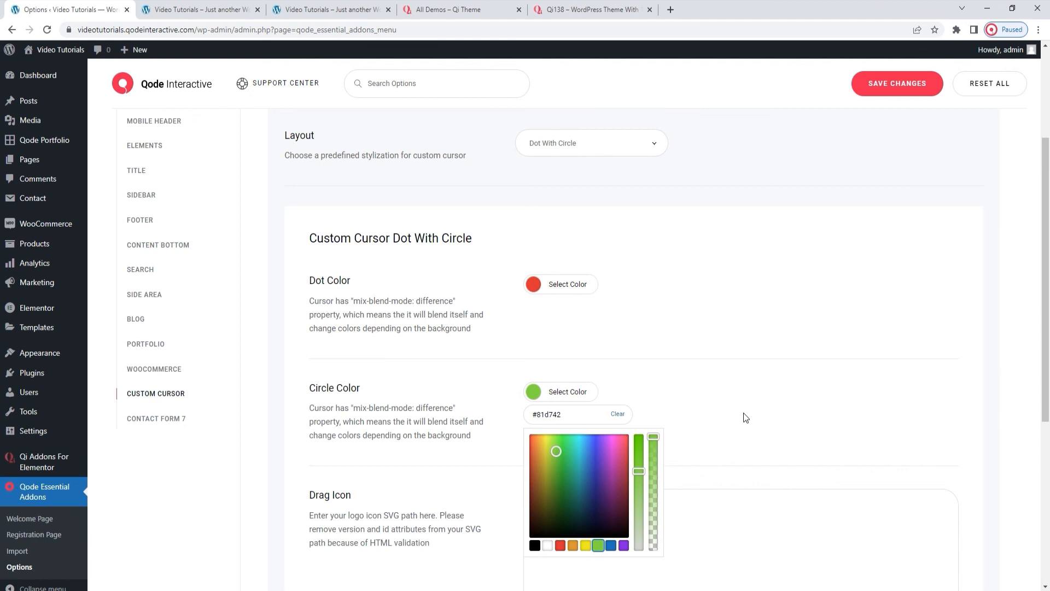
click(745, 417)
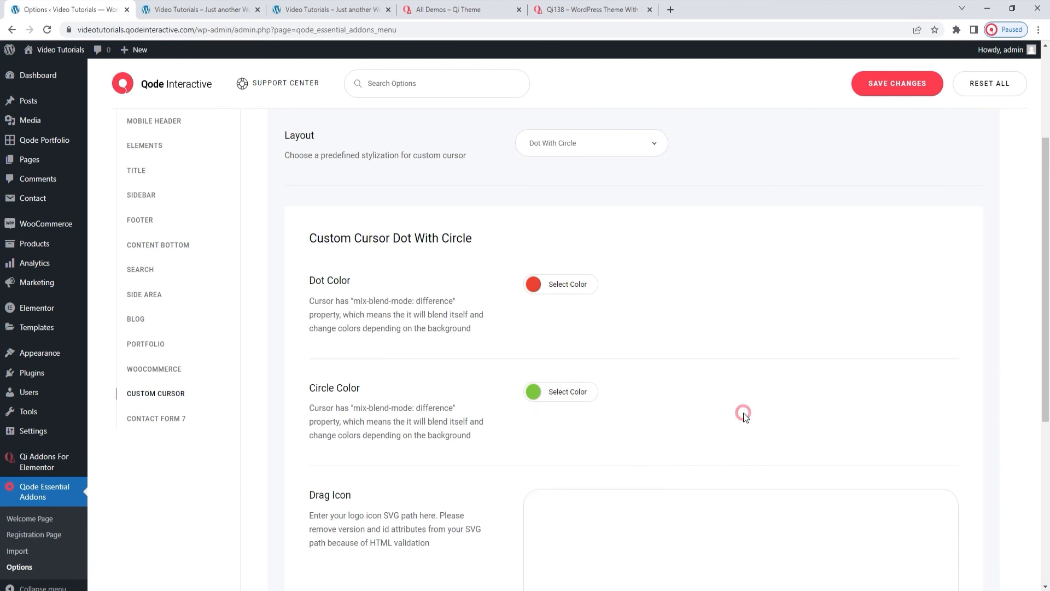
- Save the Dot With Circle settings and reload the live page to check the cursor's colors
click(881, 84)
click(236, 9)
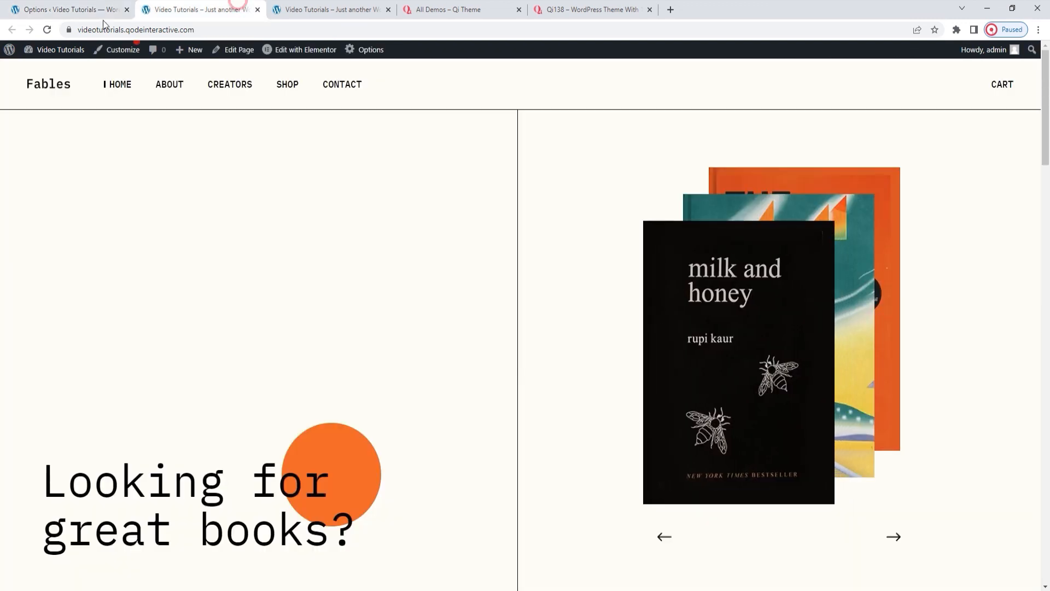
key(F5)
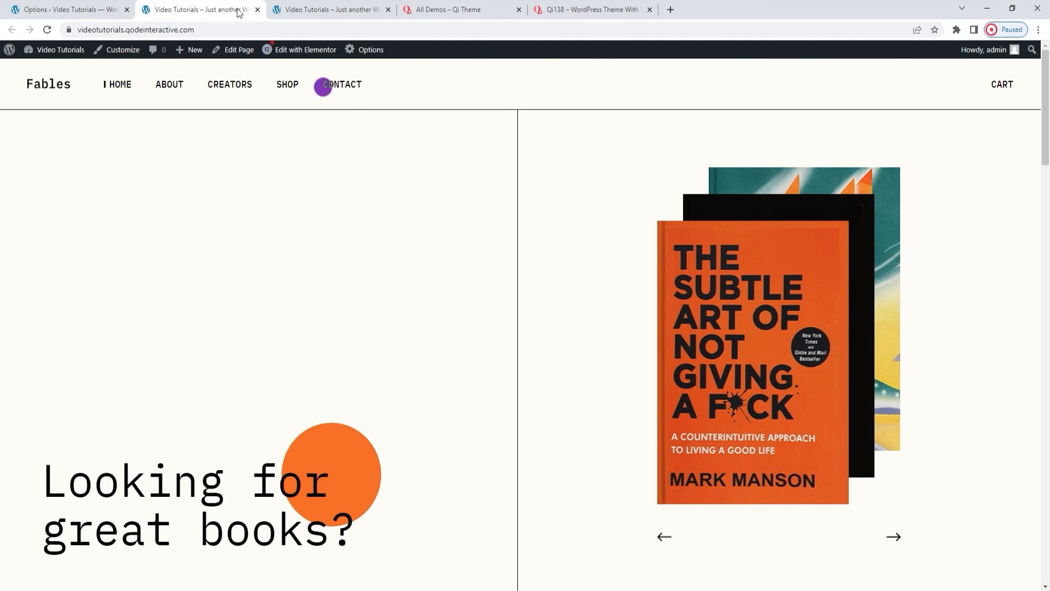
- Return to the options, set Enable Custom Cursor to No and open the Contact Form 7 options
click(101, 8)
scroll(495, 267, up, 3)
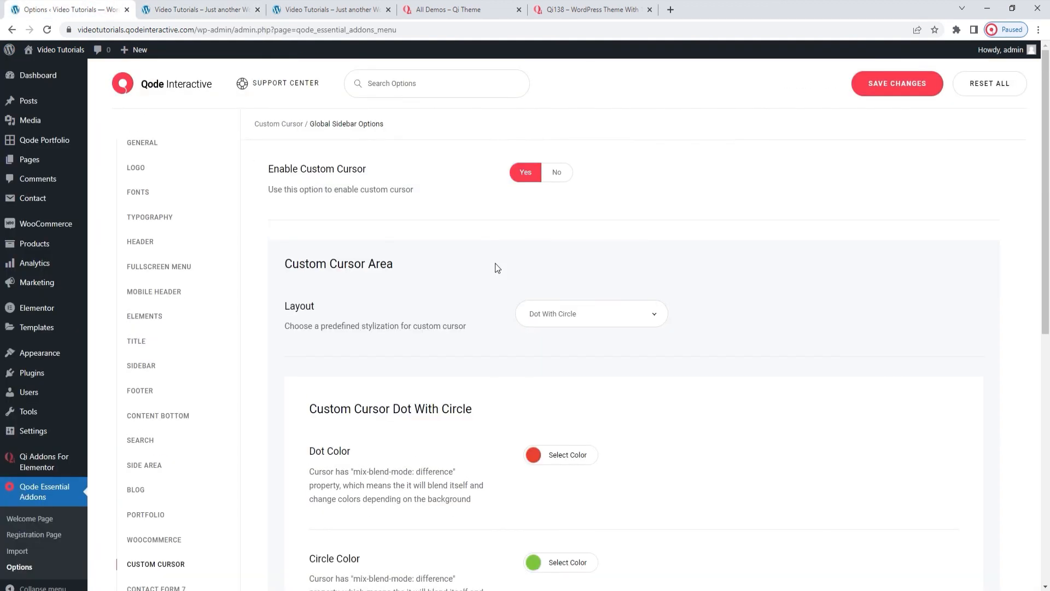
click(556, 173)
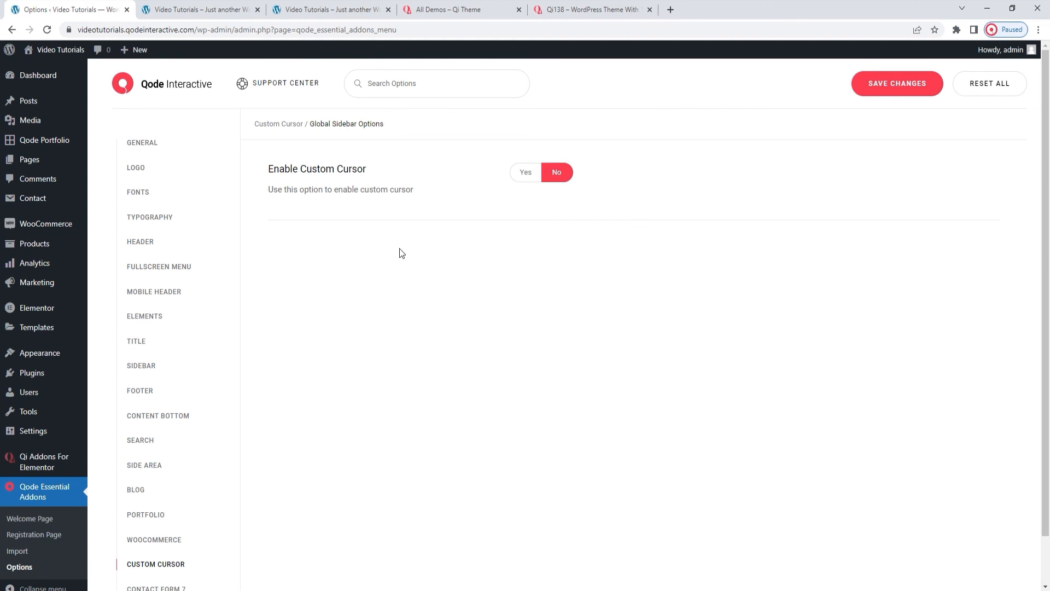
scroll(238, 318, down, 1)
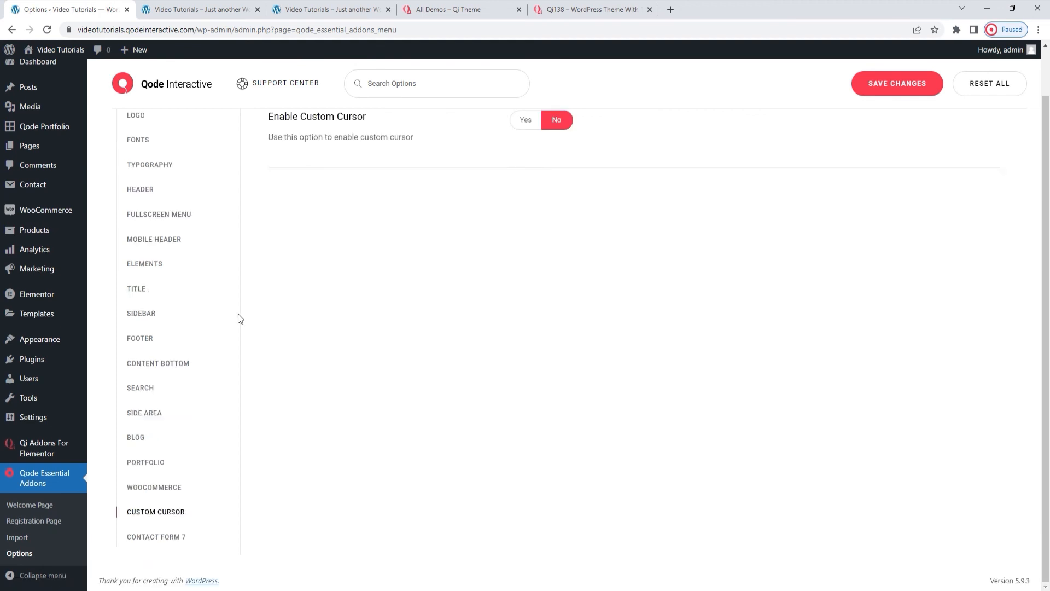
click(147, 542)
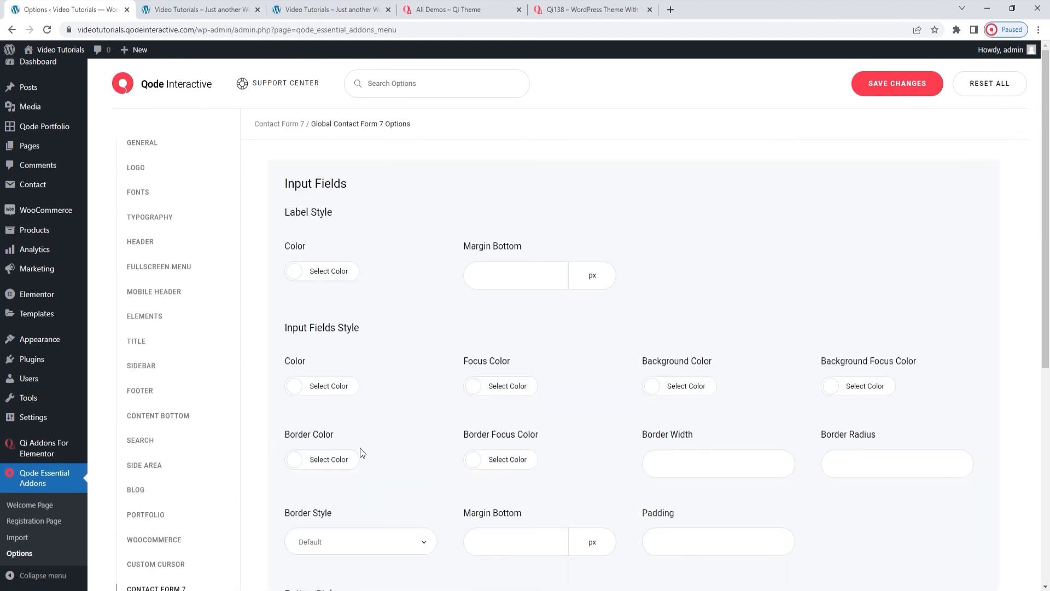